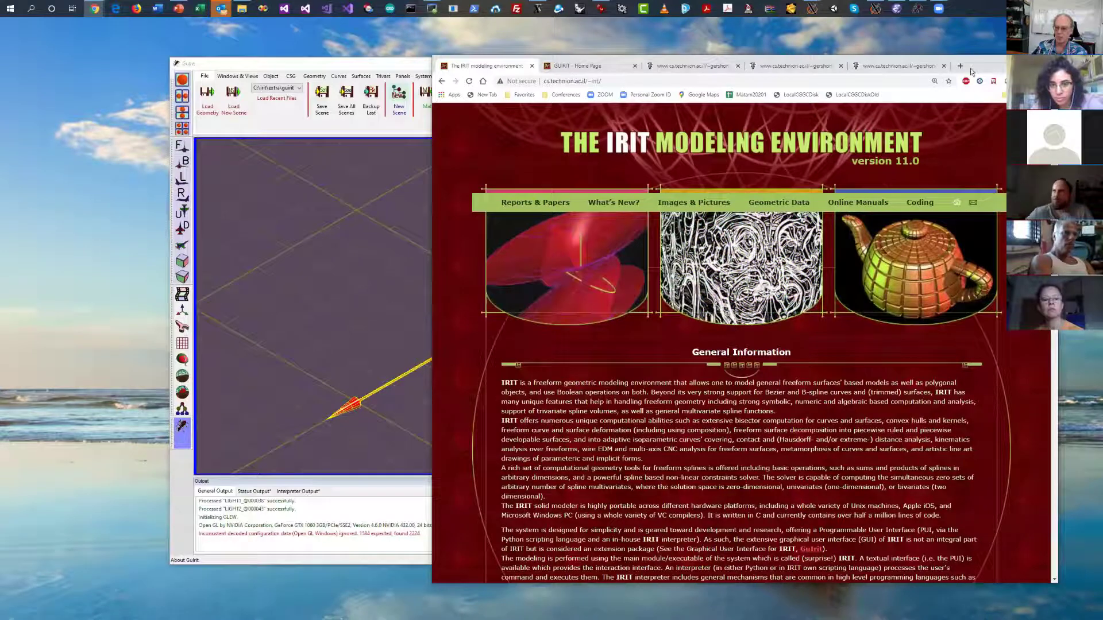
# Search Google for "irit solid modeler" in a new browser tab, open the IRIT modeling environment home page and close that tab
pyautogui.click(960, 65)
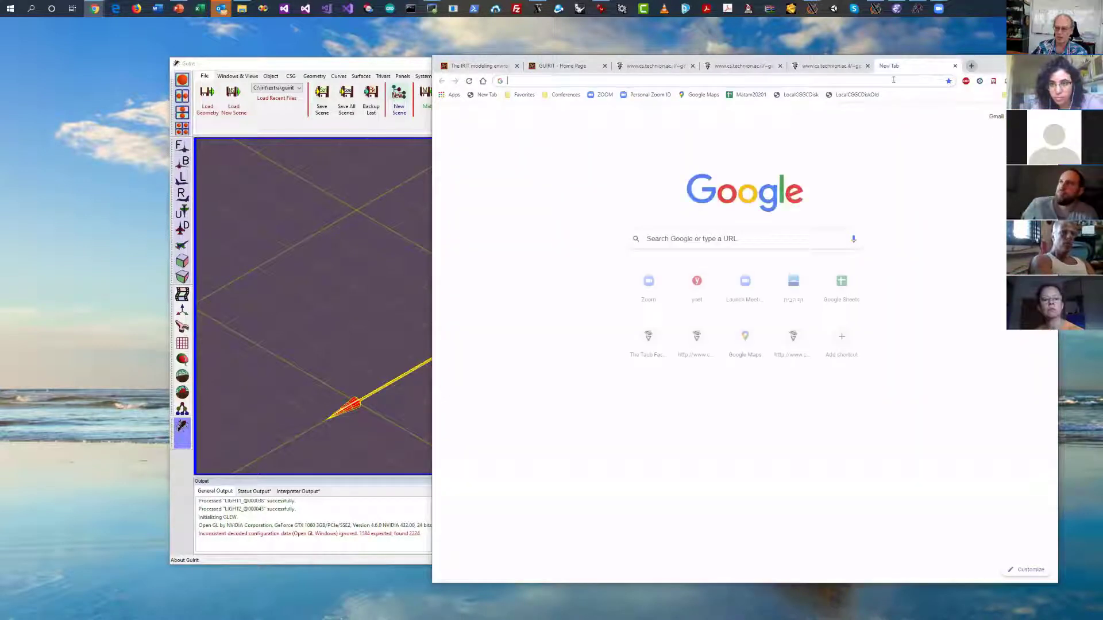
pyautogui.click(722, 244)
pyautogui.write('irit so')
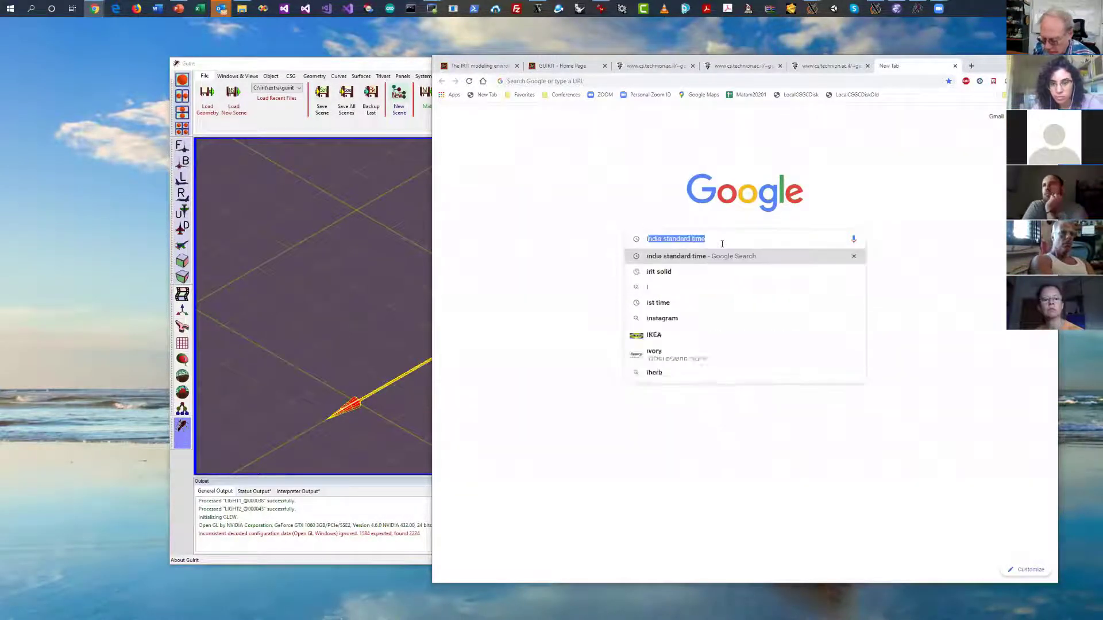
pyautogui.write('lid modeler')
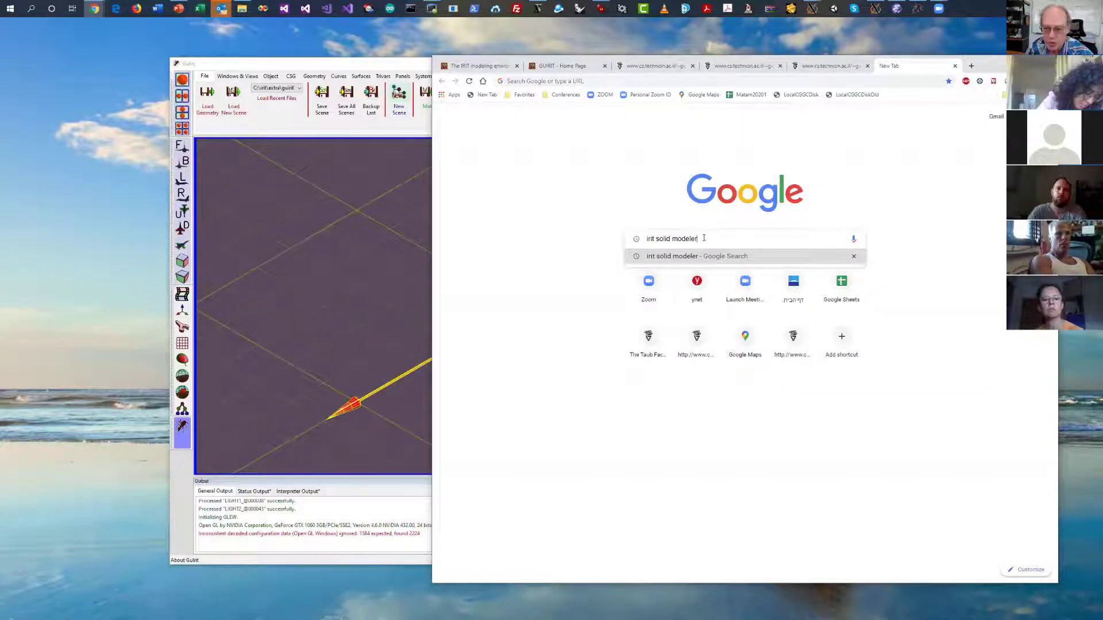
pyautogui.moveTo(712, 239); pyautogui.dragTo(638, 241)
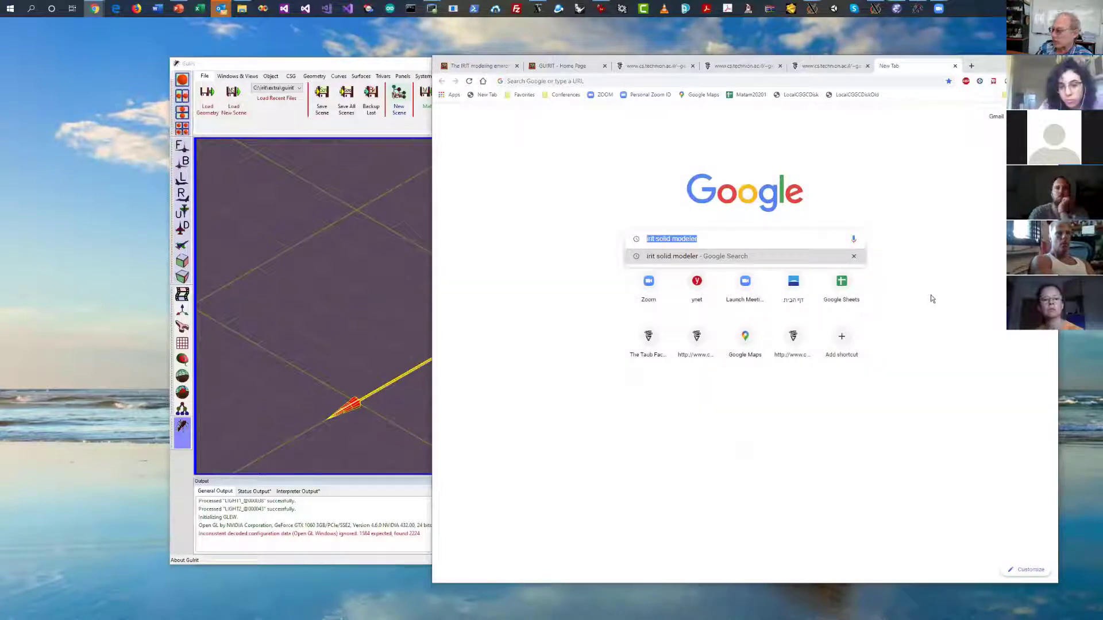
pyautogui.click(617, 37)
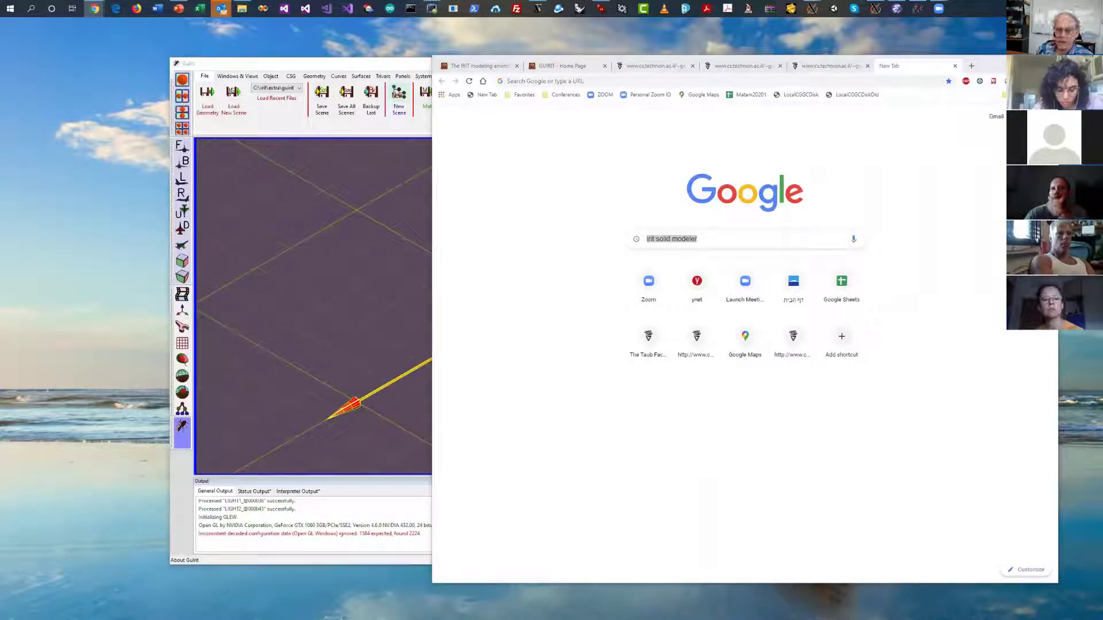
pyautogui.press('Return')
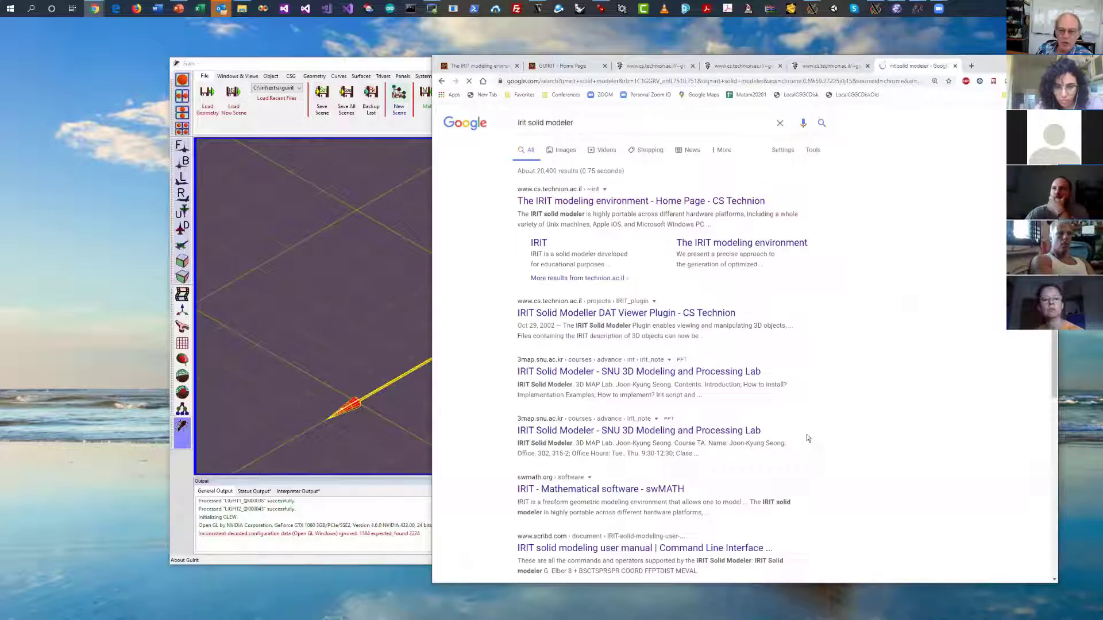
pyautogui.click(615, 201)
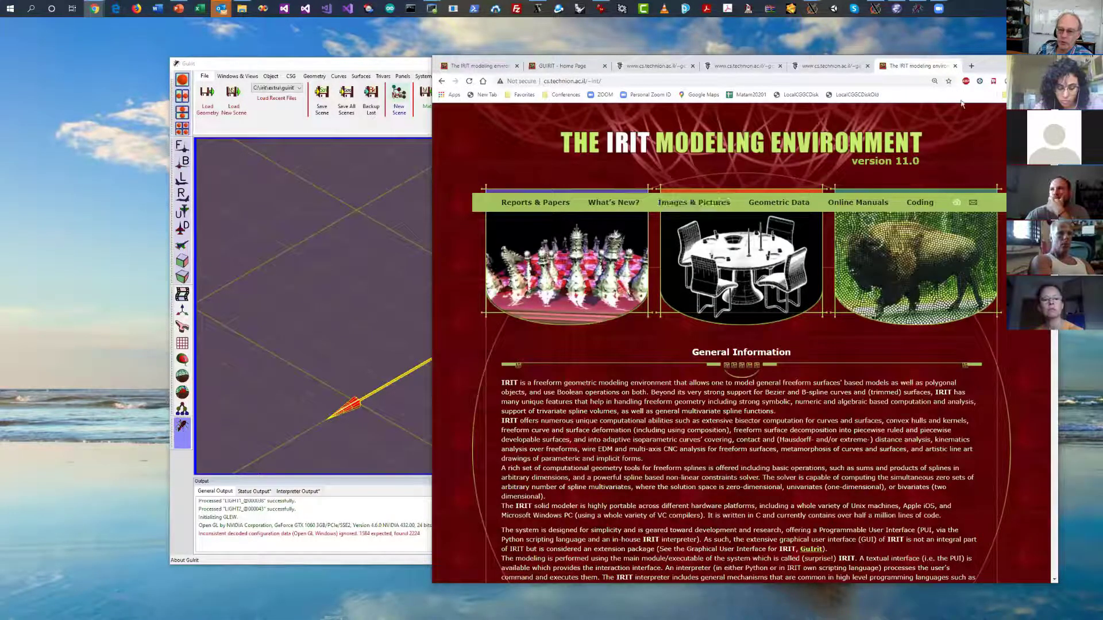
pyautogui.click(956, 66)
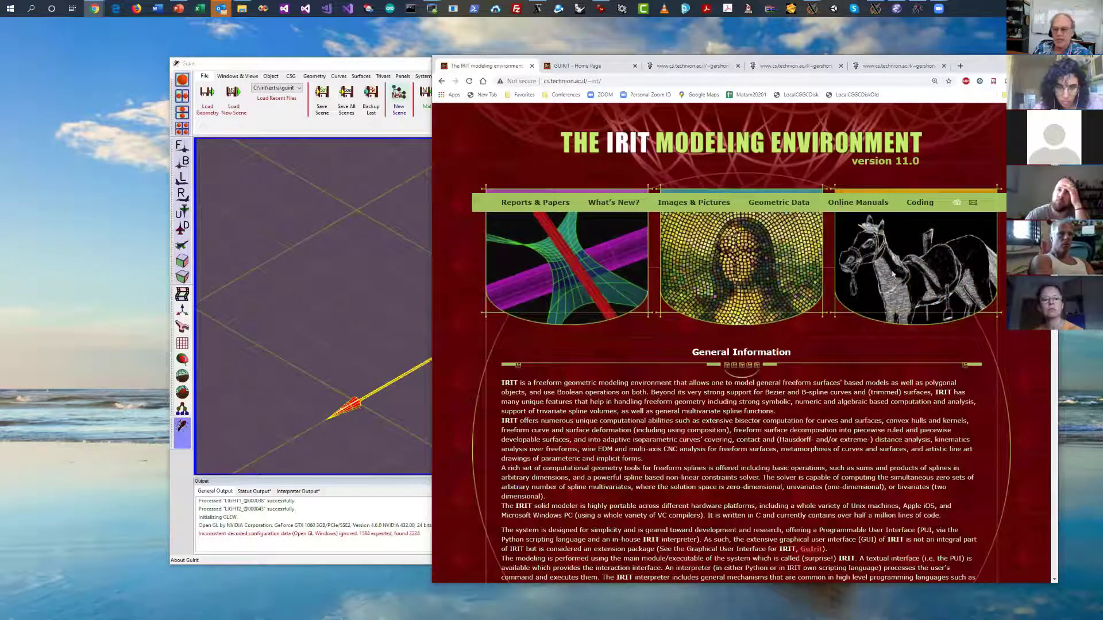
# Examine the IRIT home page's general information, feature list and reference to the GuIrit graphical interface
pyautogui.scroll(-3, 790, 357)
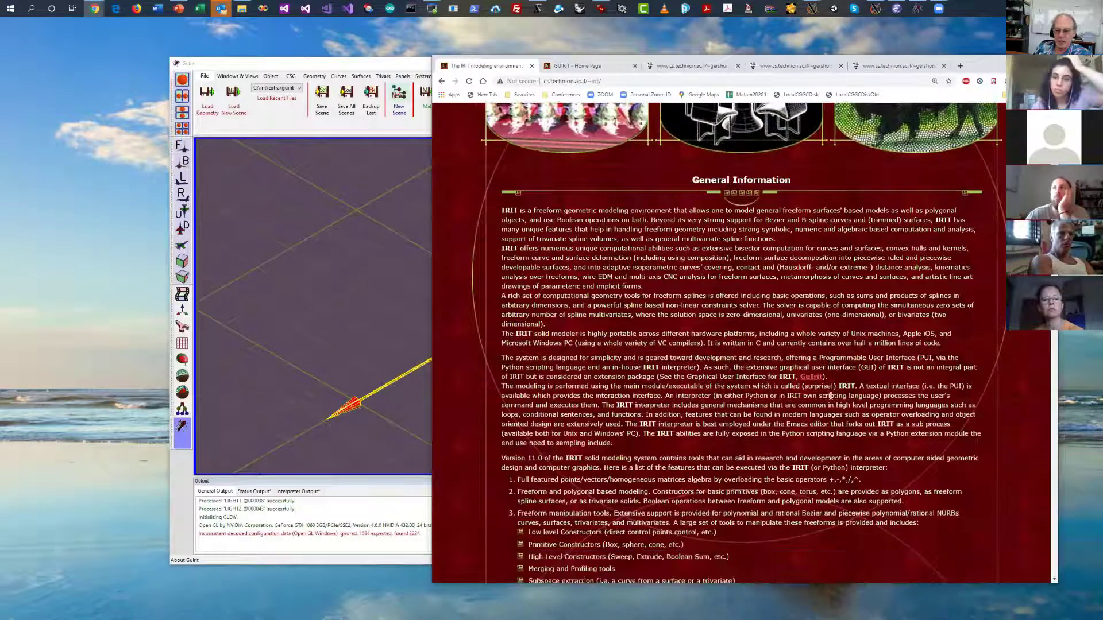
pyautogui.scroll(-15, 717, 367)
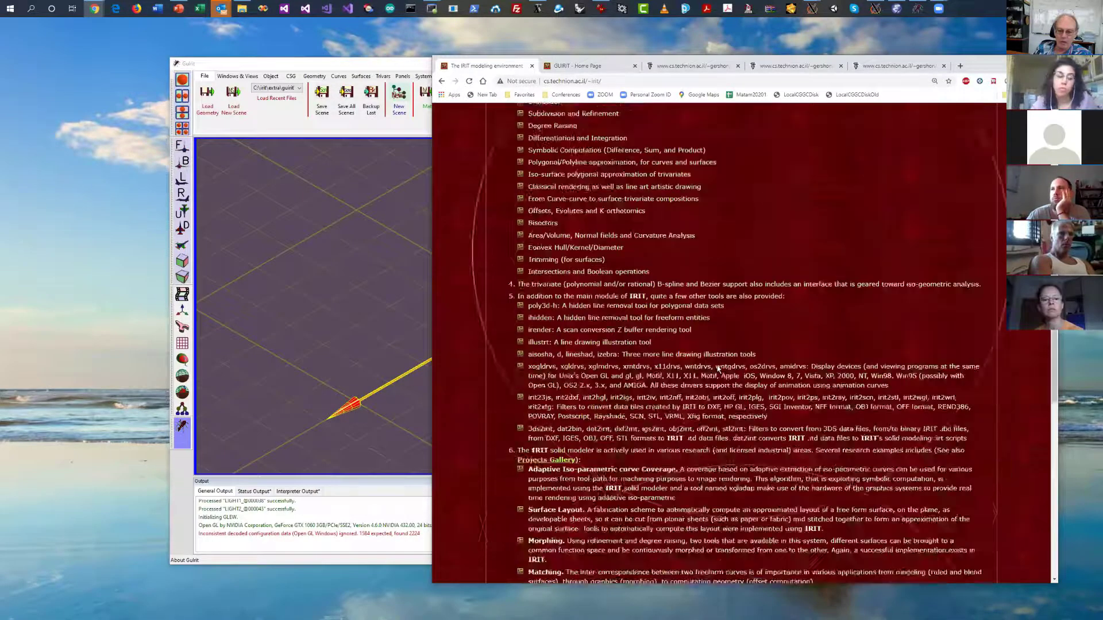
pyautogui.scroll(-10, 717, 372)
pyautogui.scroll(17, 718, 369)
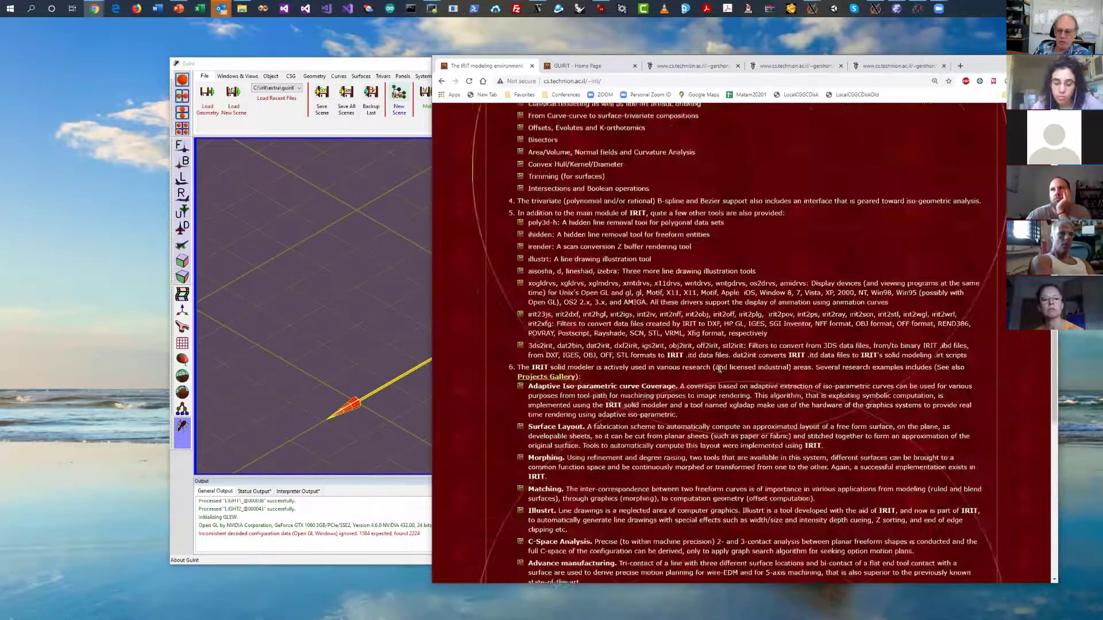
pyautogui.scroll(6, 719, 366)
pyautogui.scroll(-3, 735, 365)
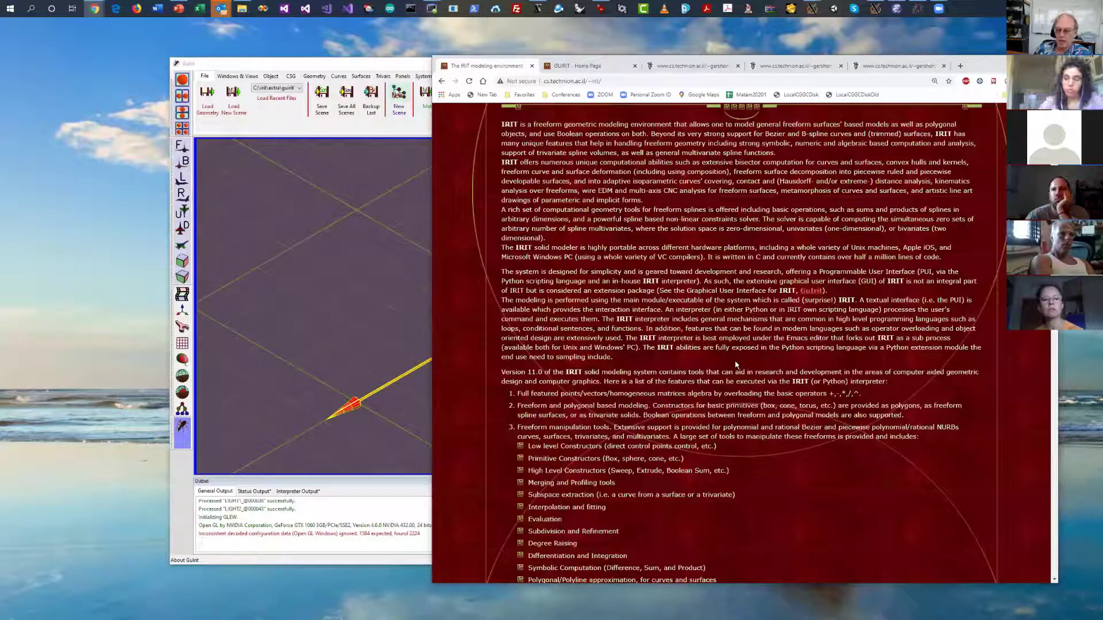
pyautogui.scroll(3, 779, 323)
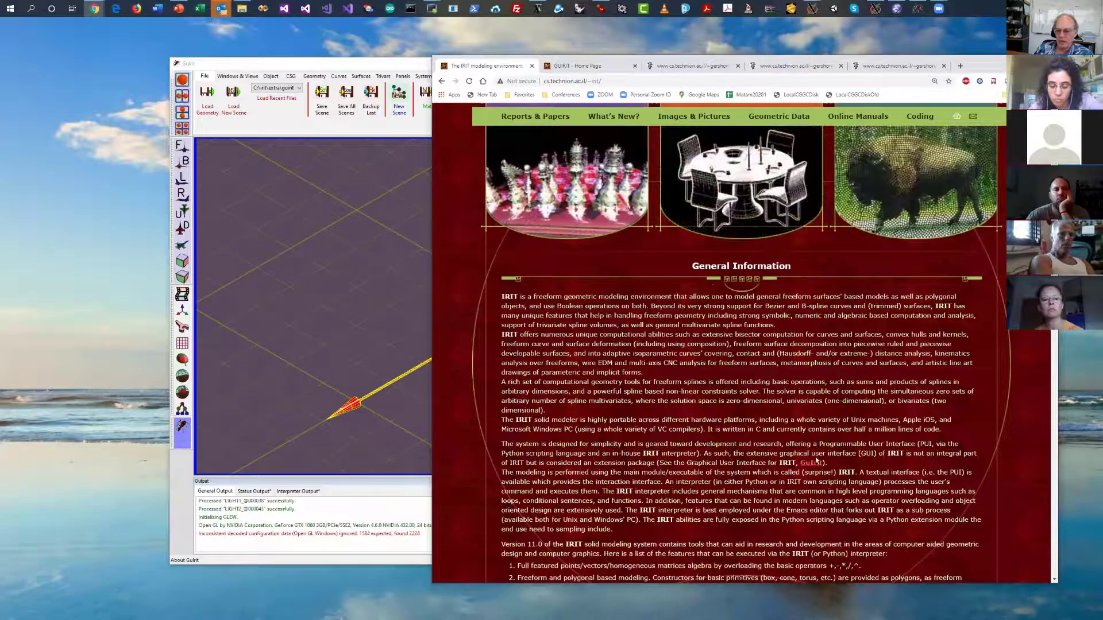
pyautogui.scroll(2, 826, 367)
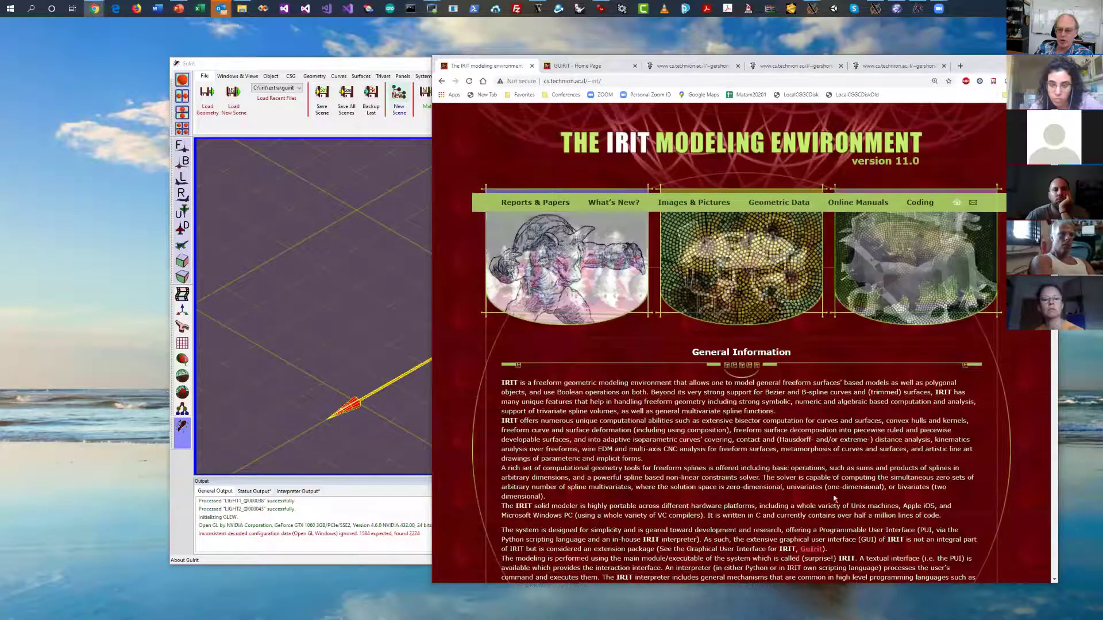
pyautogui.scroll(-3, 834, 499)
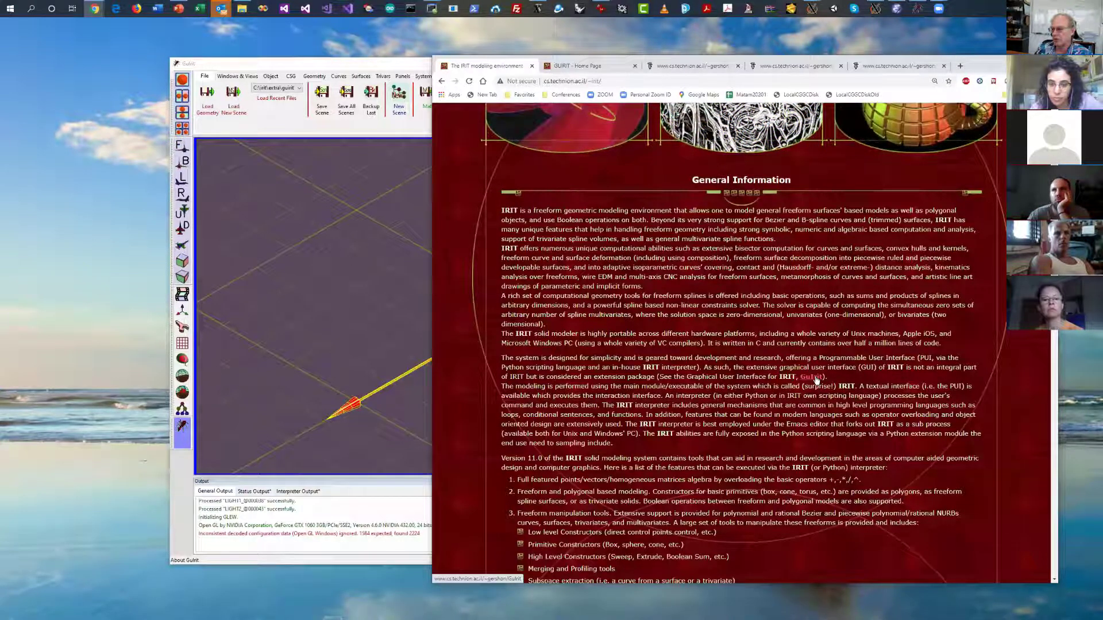
# Open the GUIRIT home page and review its web address and the Windows and Mac installation instructions
pyautogui.click(535, 81)
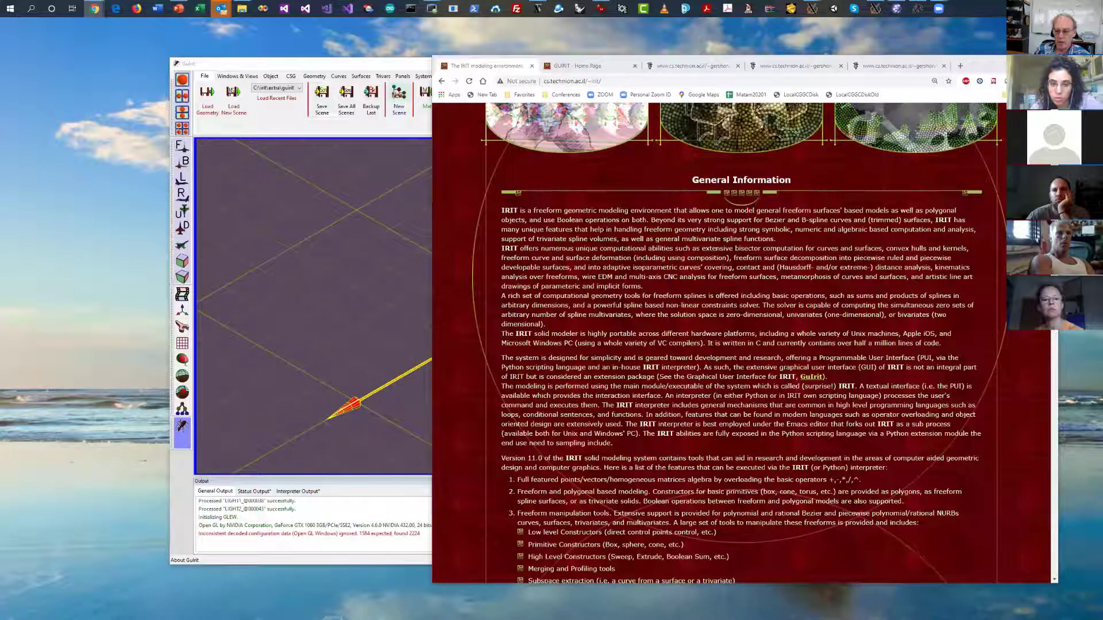
pyautogui.click(597, 65)
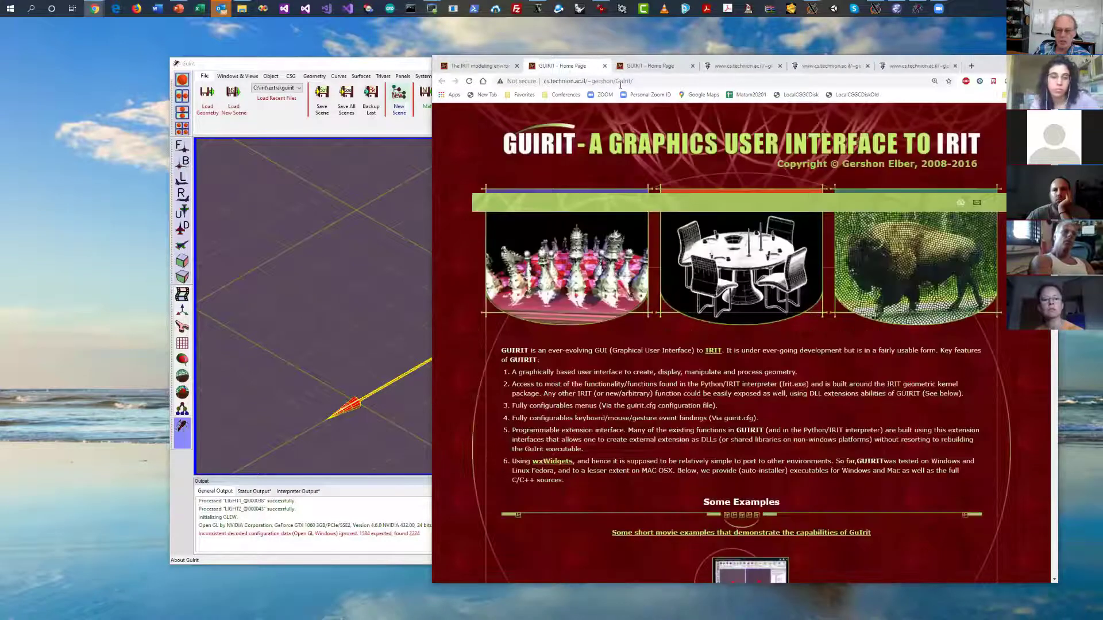
pyautogui.moveTo(632, 81); pyautogui.dragTo(541, 89)
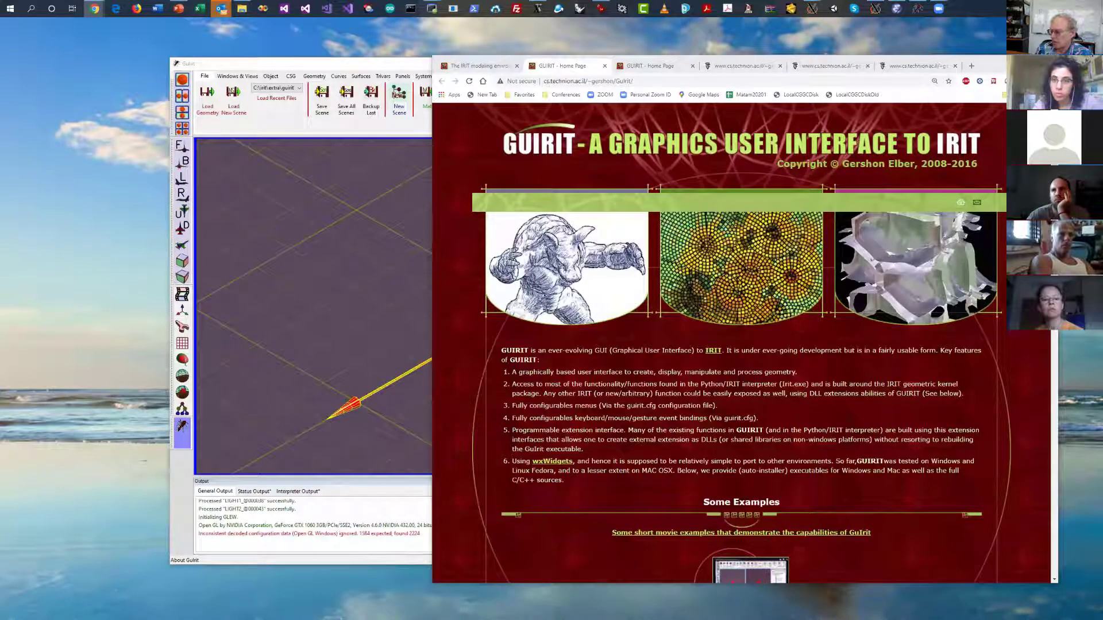
pyautogui.scroll(-7, 923, 374)
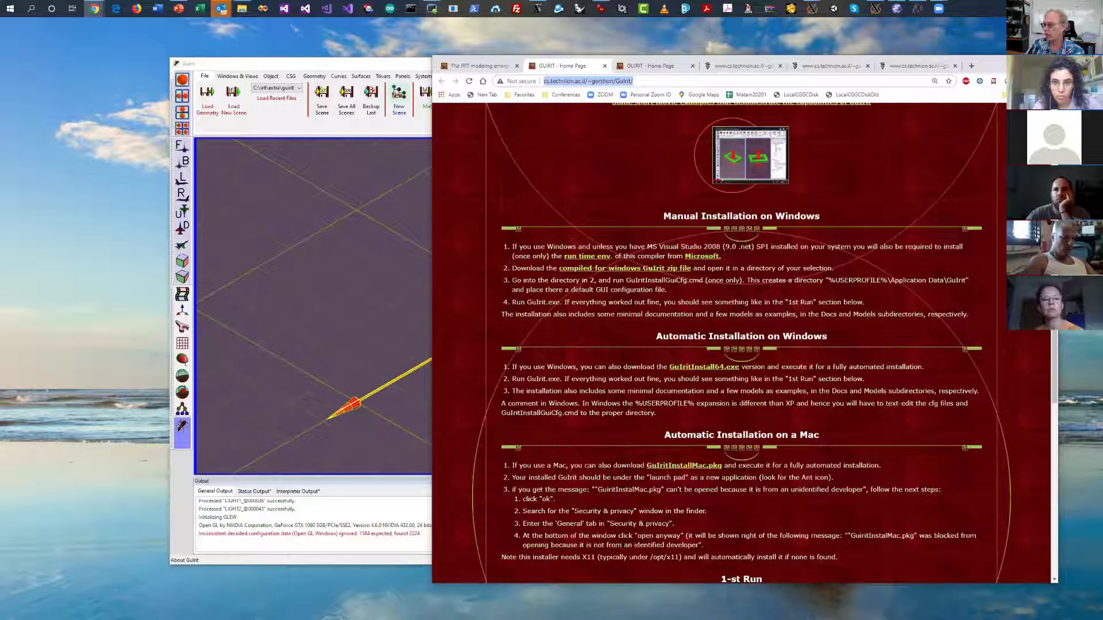
# Switch to the GuIrit modeler and move its window slightly across the desktop
pyautogui.click(993, 64)
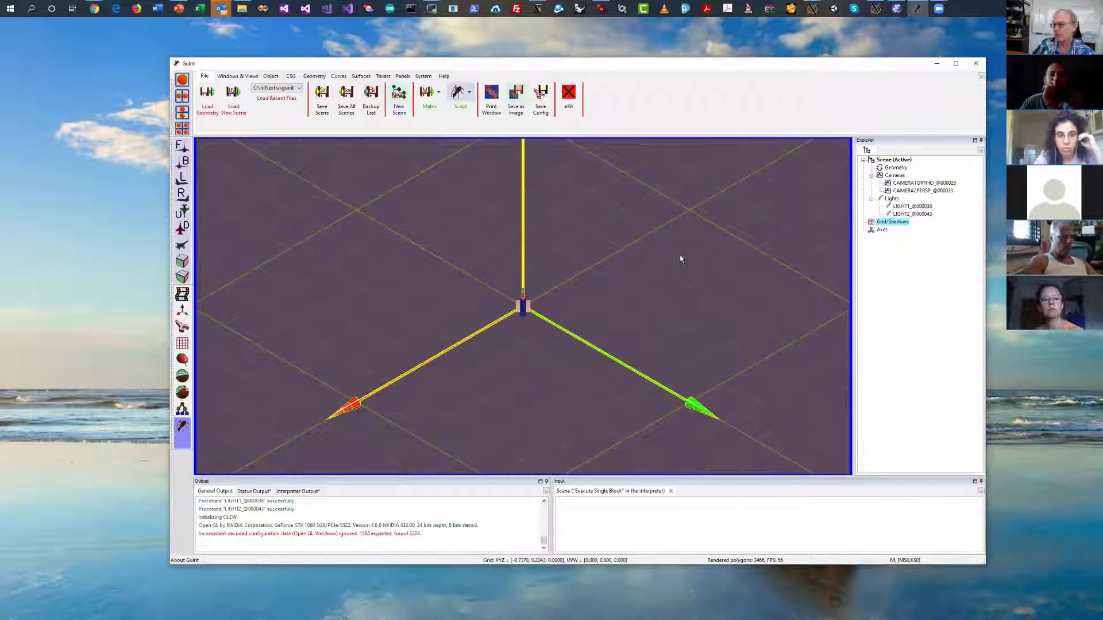
pyautogui.click(893, 161)
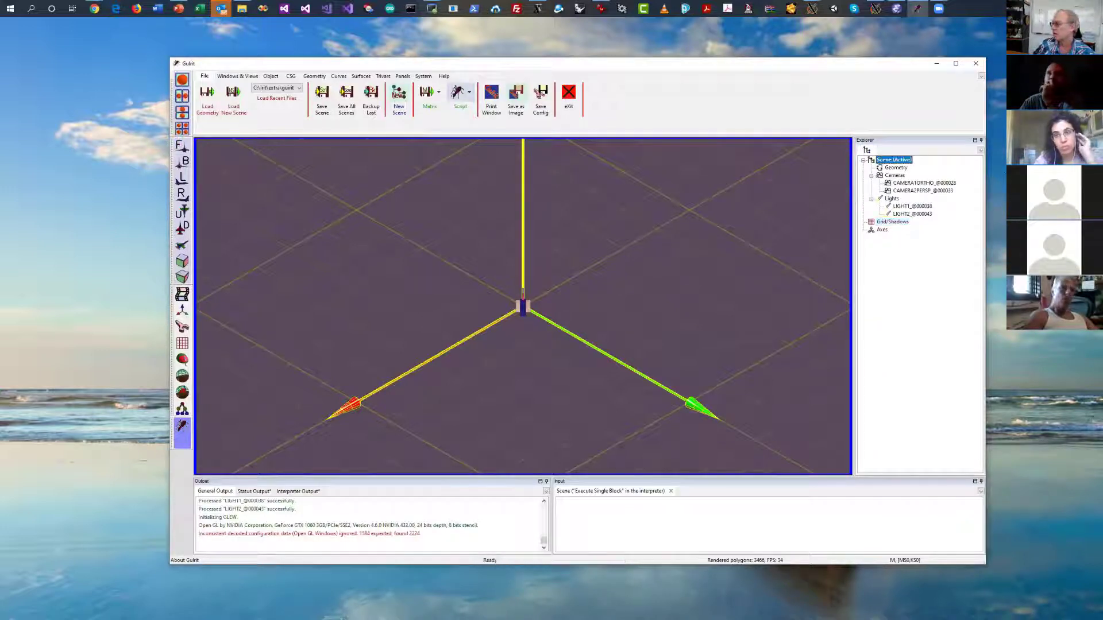
pyautogui.click(601, 8)
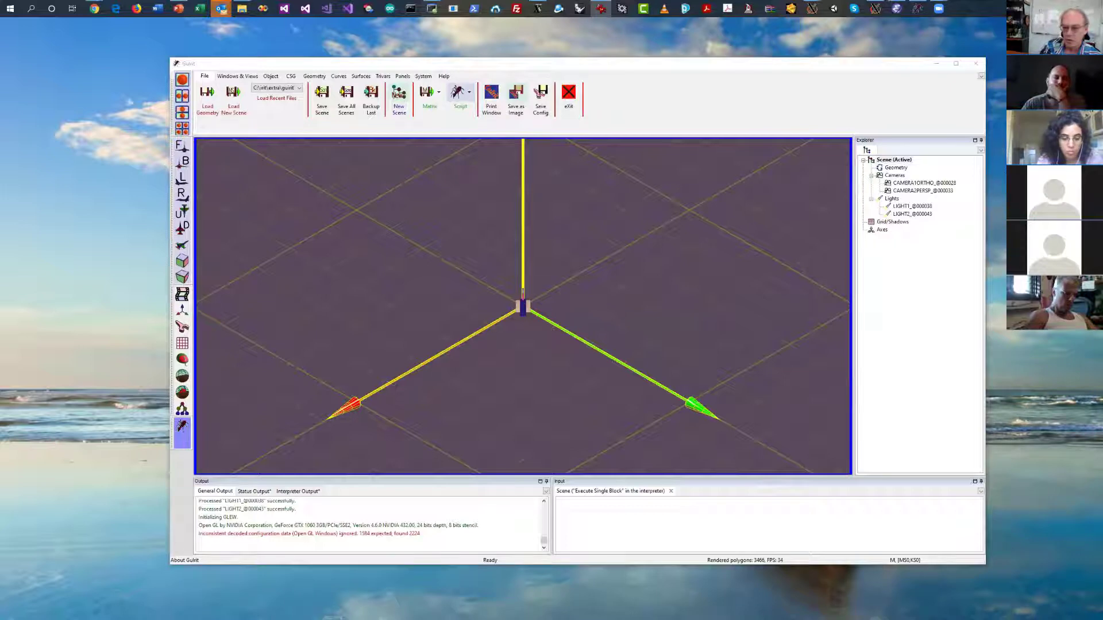
pyautogui.click(763, 294)
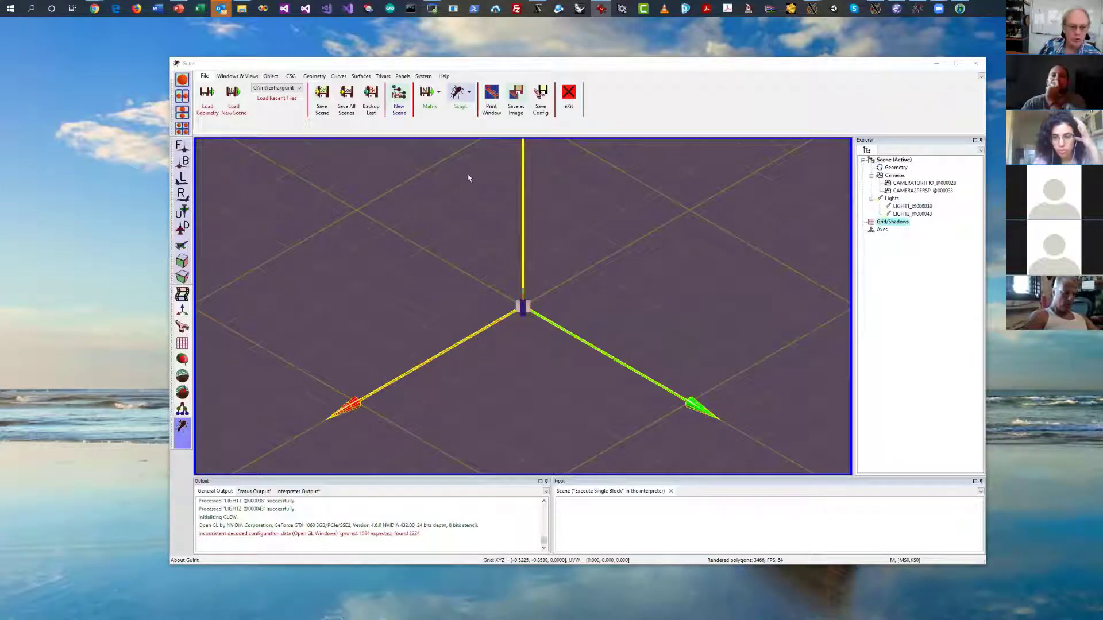
pyautogui.click(565, 76)
pyautogui.moveTo(566, 69); pyautogui.dragTo(537, 76)
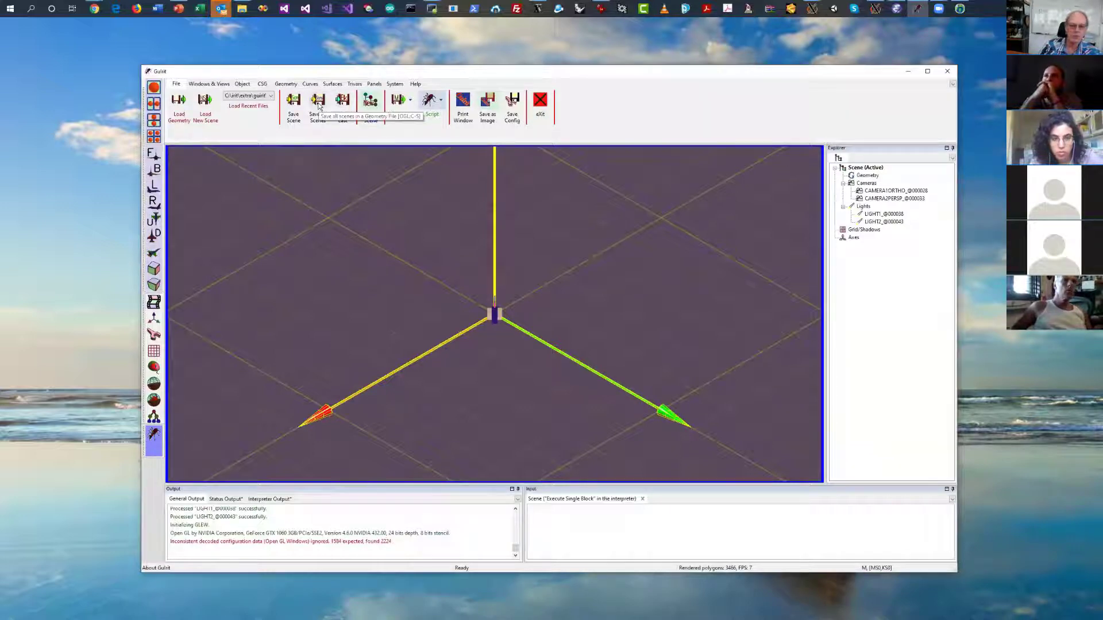
pyautogui.click(333, 178)
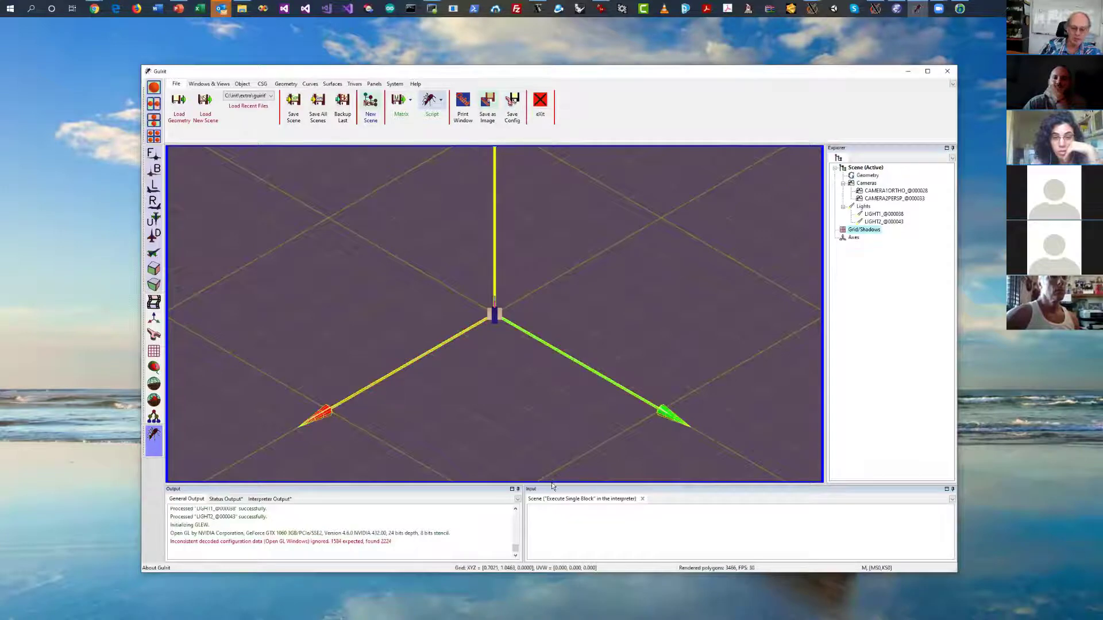
# Increase the height of the Output and Input panes below the viewport and save the current configuration
pyautogui.moveTo(553, 423); pyautogui.dragTo(552, 412)
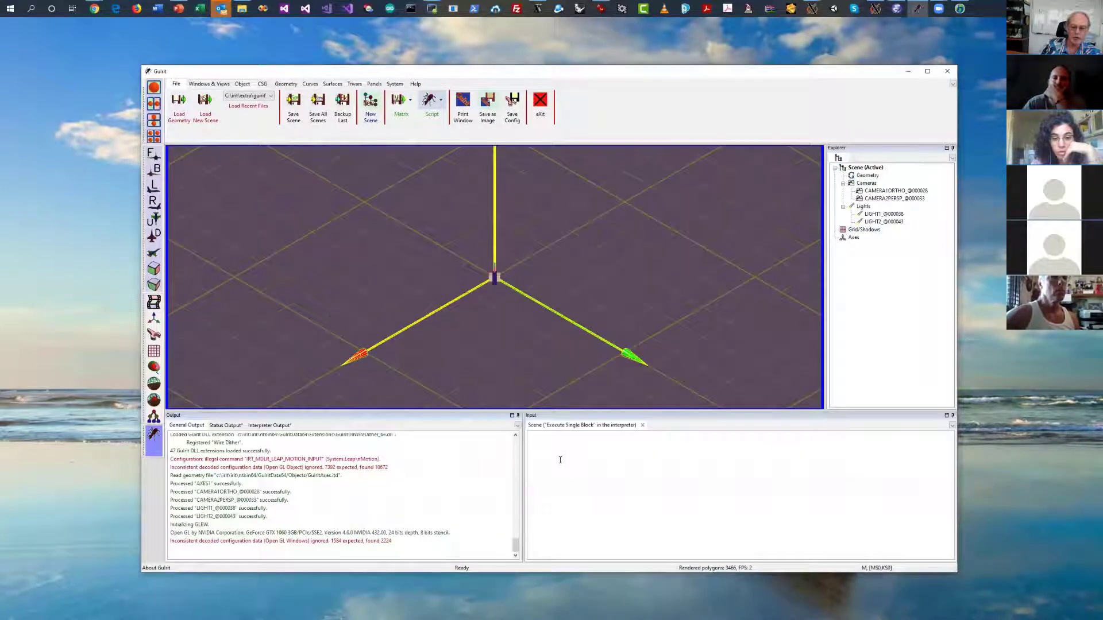
pyautogui.click(514, 102)
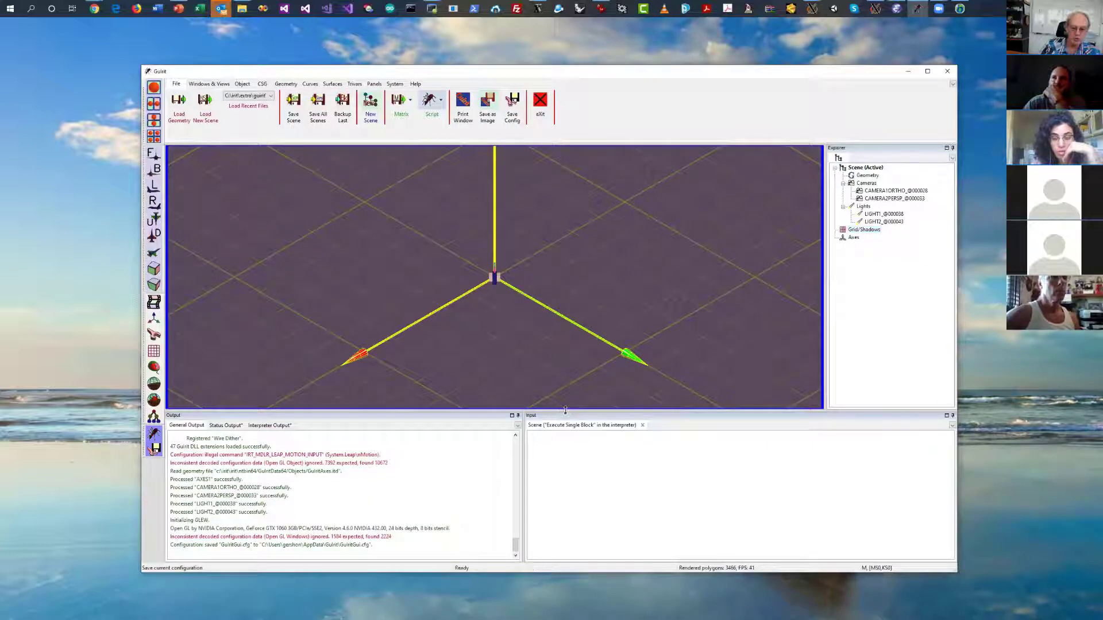
# Reduce the lower panes' height, and try docking the Input pane beside the Explorer before returning it beside the Output pane
pyautogui.moveTo(583, 479); pyautogui.dragTo(583, 479)
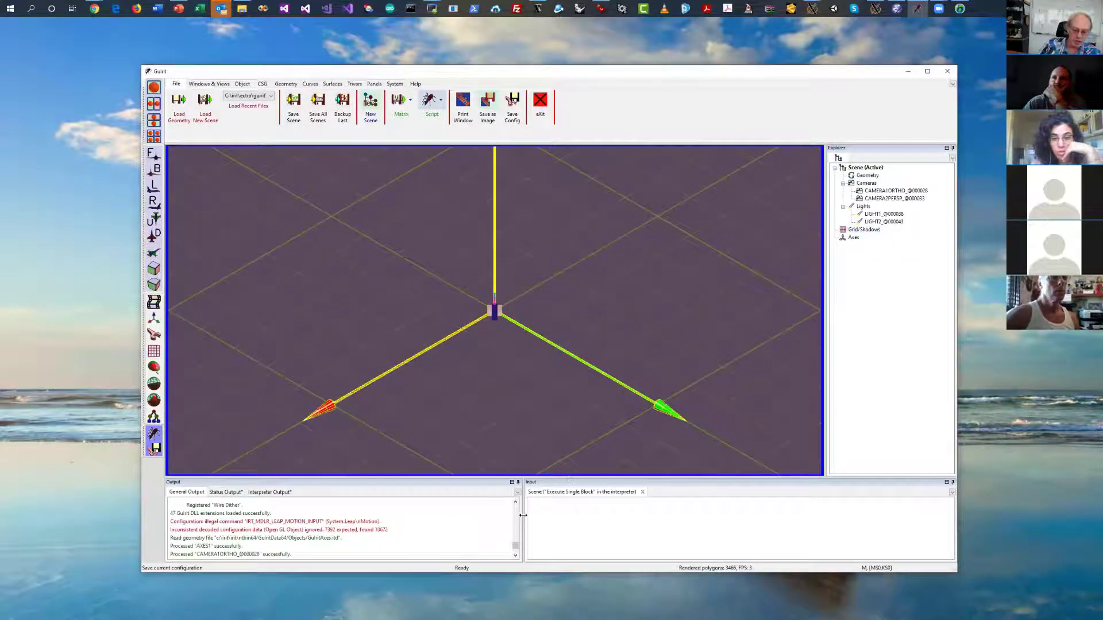
pyautogui.moveTo(521, 514); pyautogui.dragTo(447, 514)
pyautogui.moveTo(651, 483); pyautogui.dragTo(939, 326)
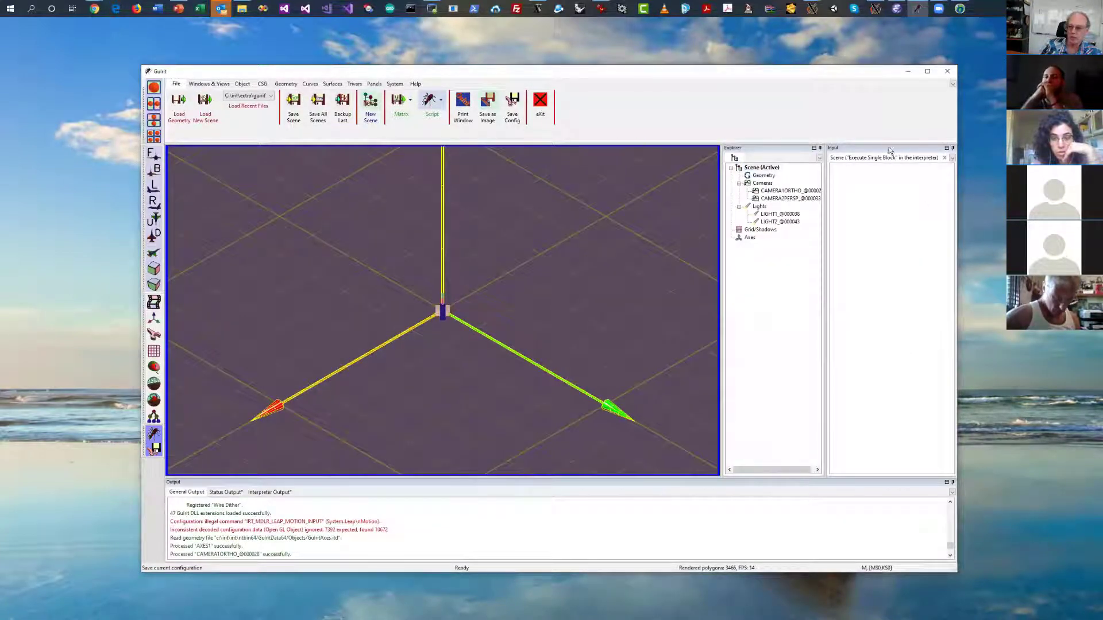
pyautogui.moveTo(889, 151); pyautogui.dragTo(748, 518)
pyautogui.click(514, 525)
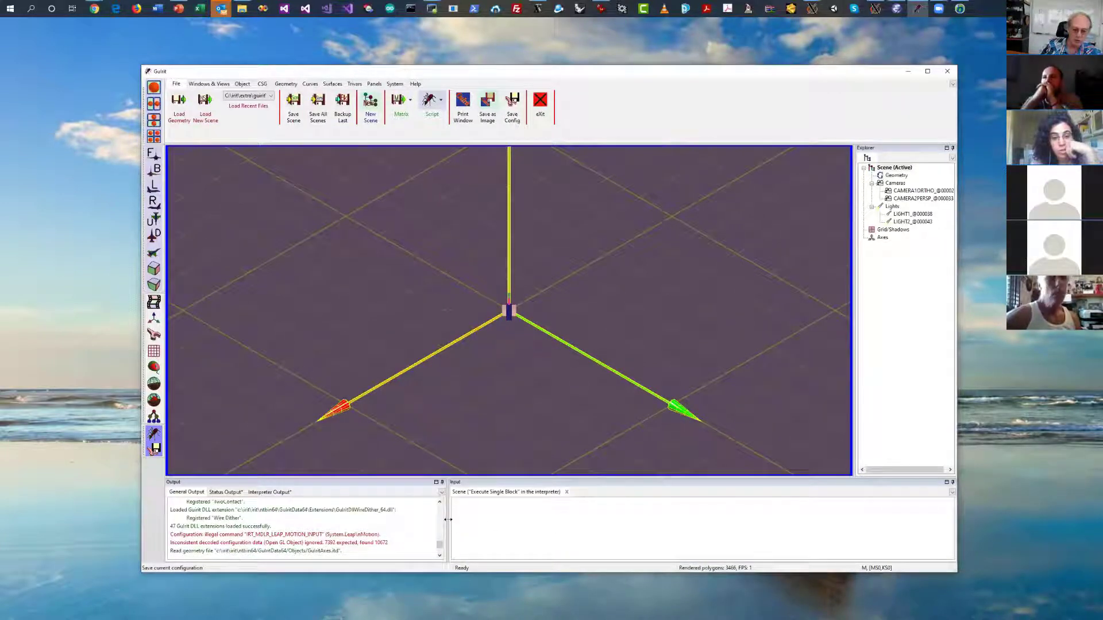
pyautogui.moveTo(536, 517); pyautogui.dragTo(534, 517)
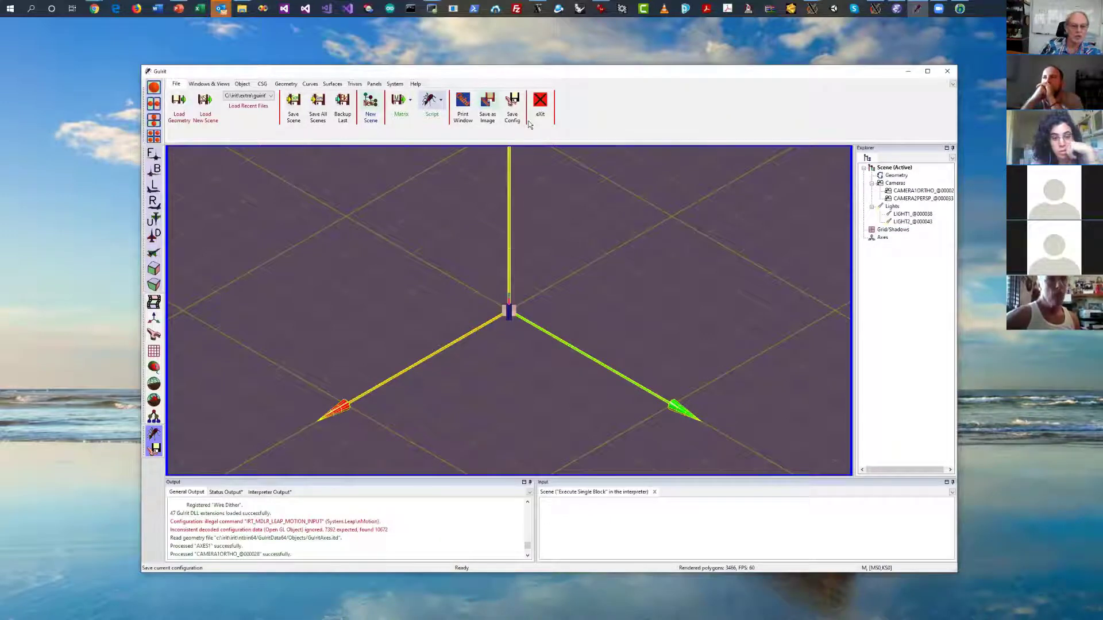
# Load the Scripting window layout and activate its full-height Input pane
pyautogui.click(209, 84)
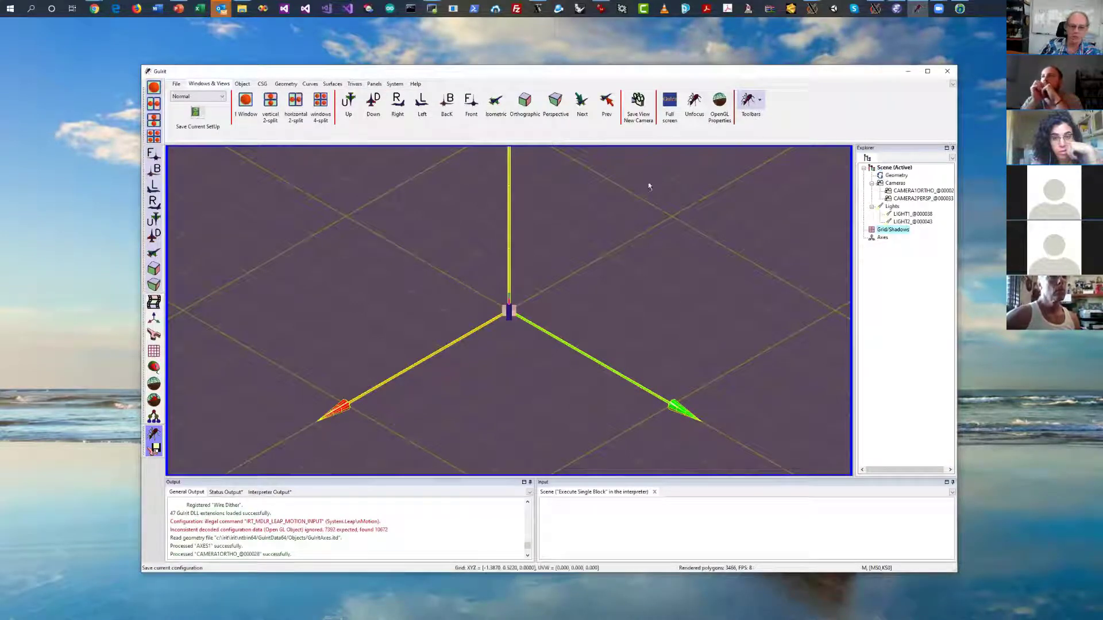
pyautogui.click(206, 98)
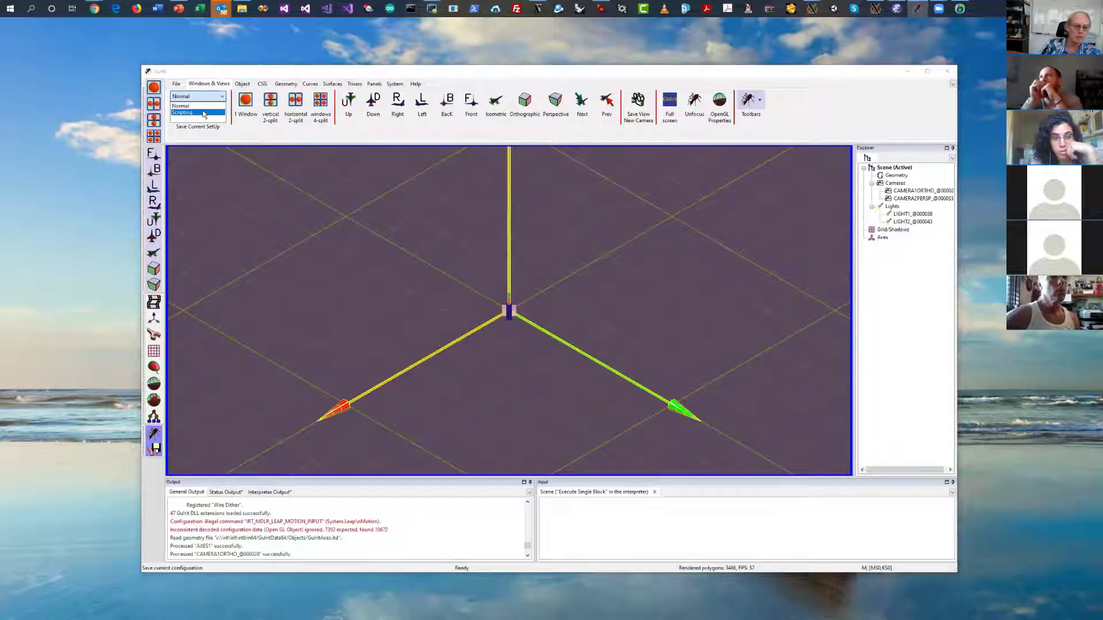
pyautogui.click(205, 113)
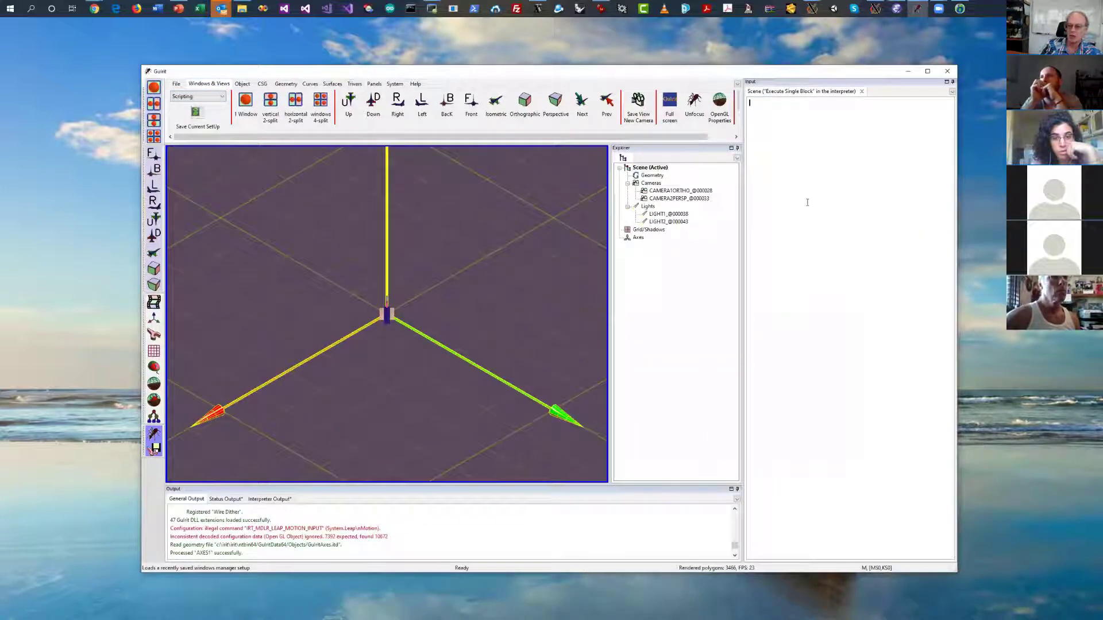
pyautogui.click(829, 214)
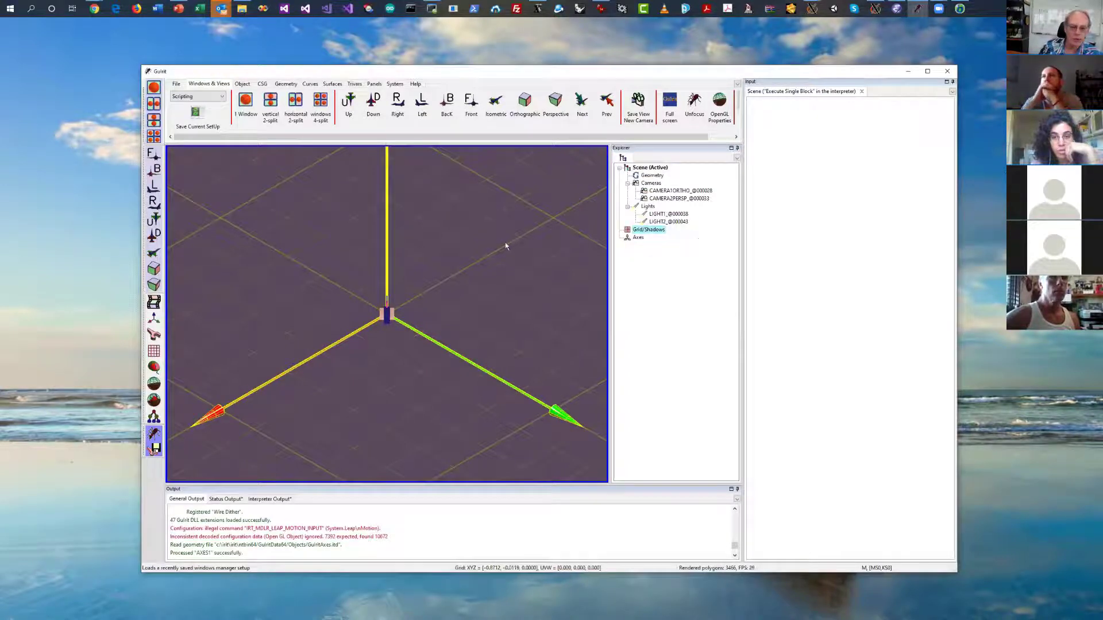
# Load the Normal window layout and maximize the modeler window to fill the desktop
pyautogui.click(206, 97)
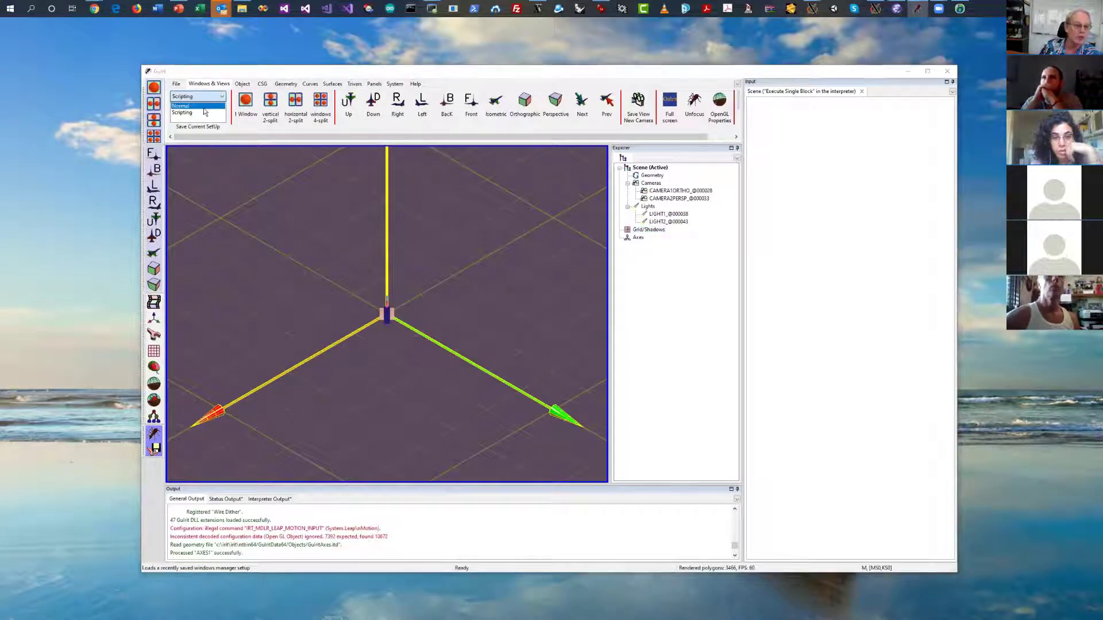
pyautogui.click(203, 107)
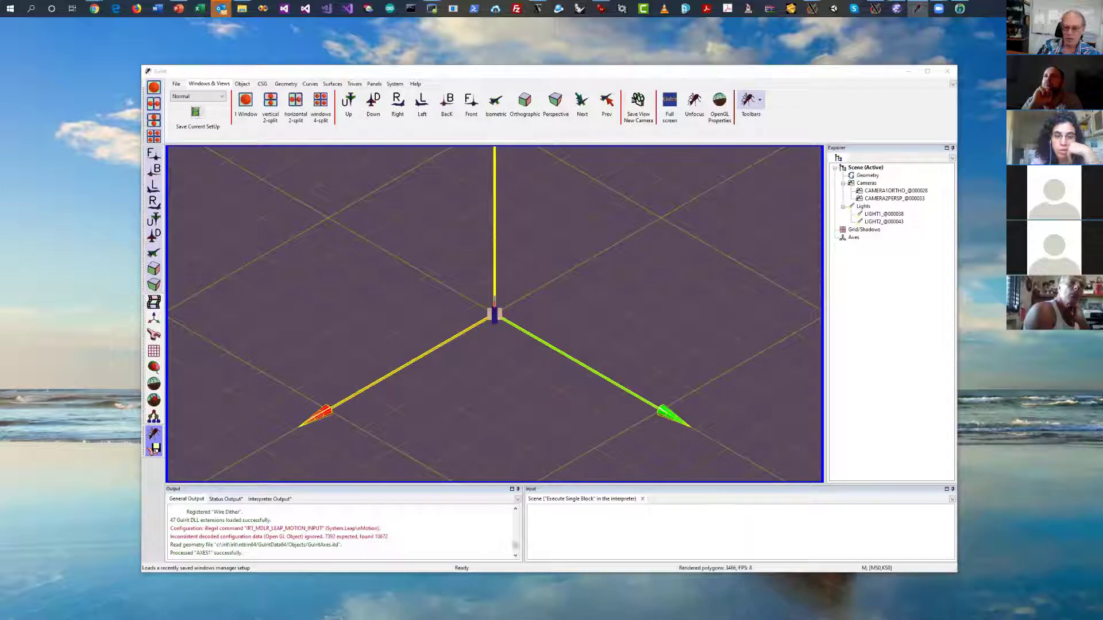
pyautogui.doubleClick(738, 73)
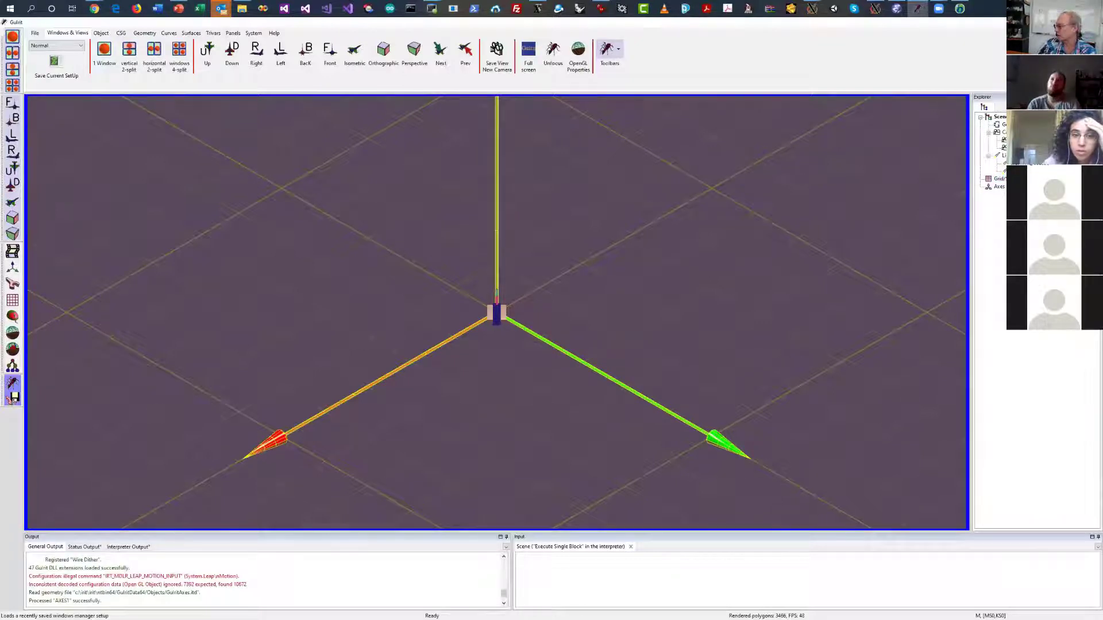
# Switch to the GuIrit home page in the browser, review its installation instructions, and return to the modeler
pyautogui.hotkey('alt', 'Tab')
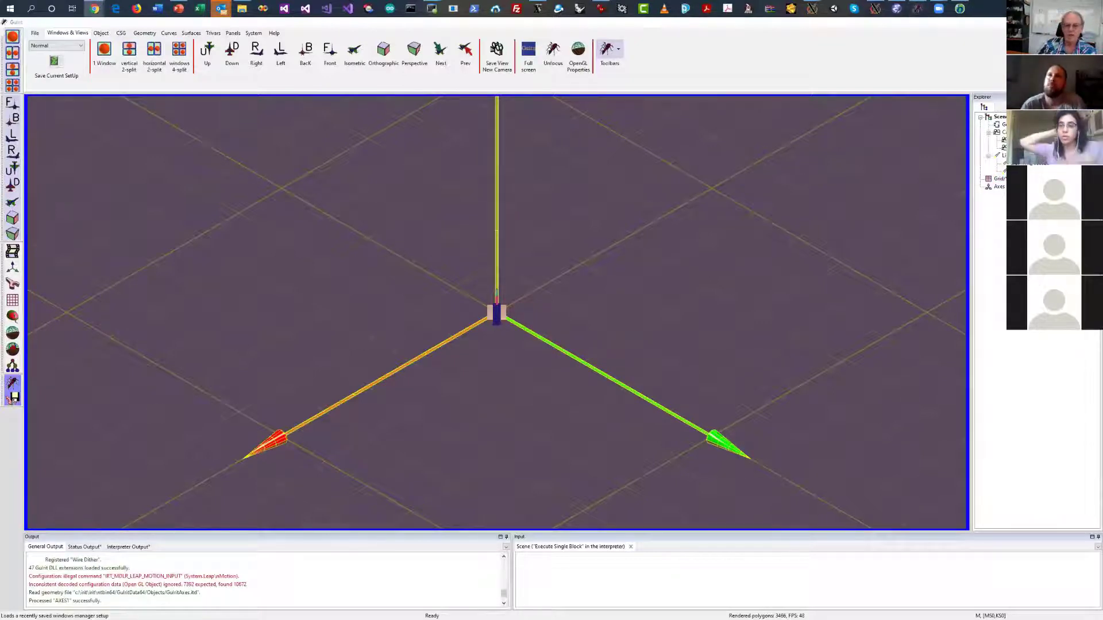
pyautogui.hotkey('alt', 'Tab')
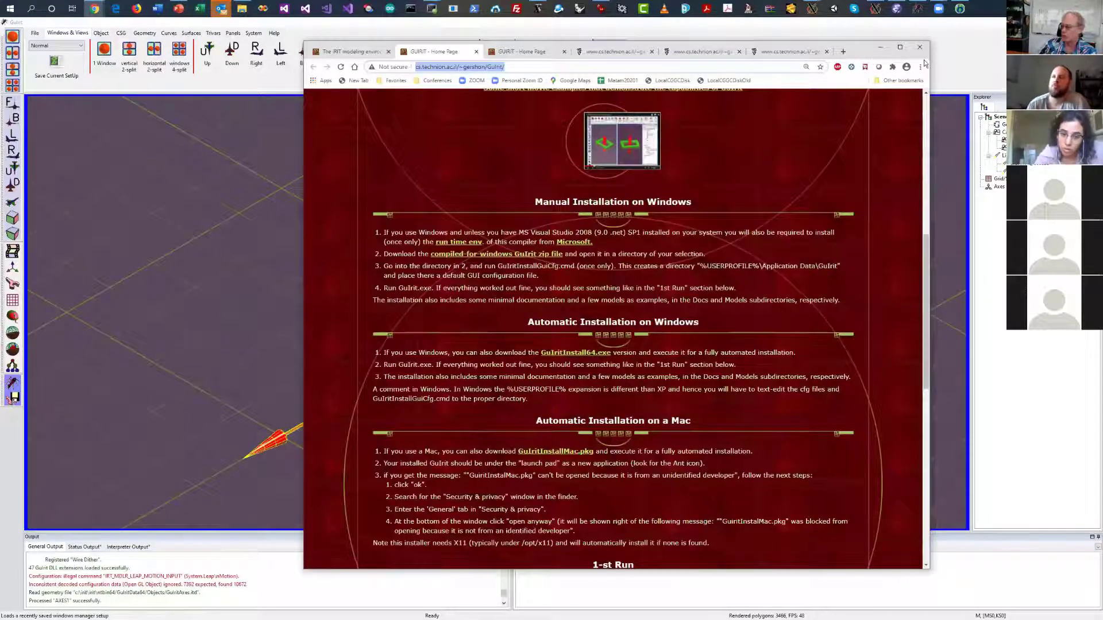
pyautogui.hotkey('alt', 'Tab')
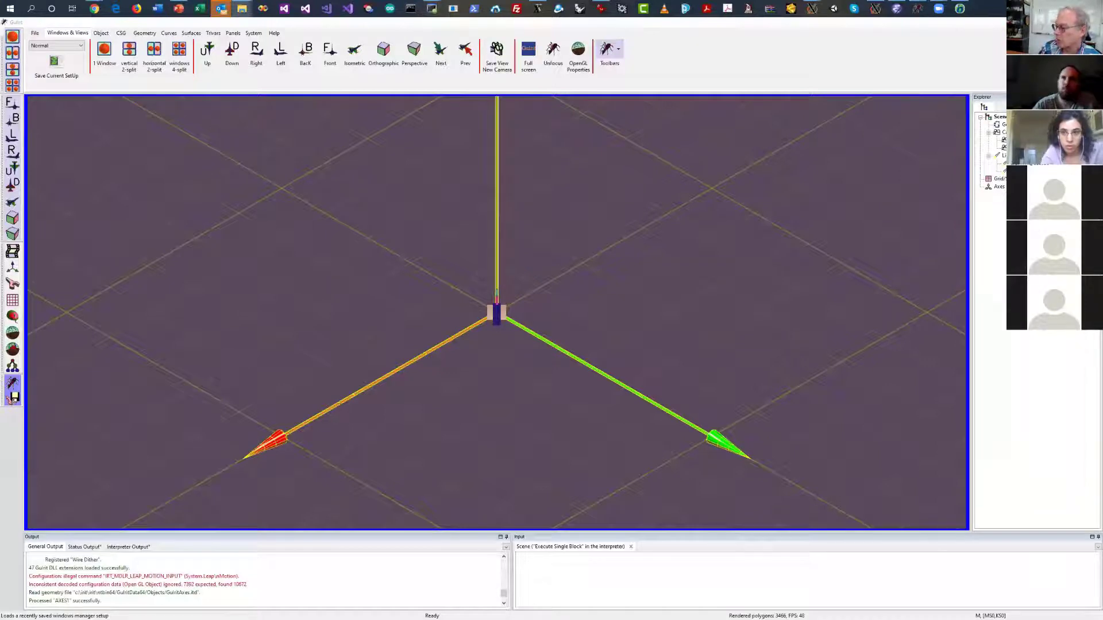
# Bring up the GuIrit Docs folder in File Explorer, show its files in Details view, and return to the modeler
pyautogui.click(242, 8)
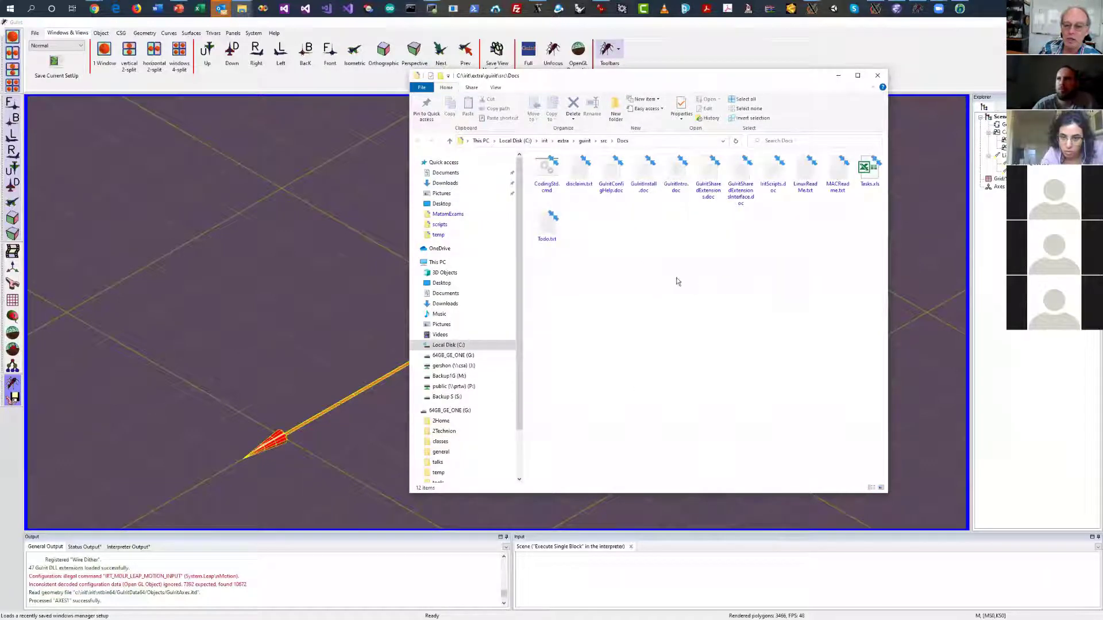
pyautogui.rightClick(723, 284)
pyautogui.moveTo(774, 286)
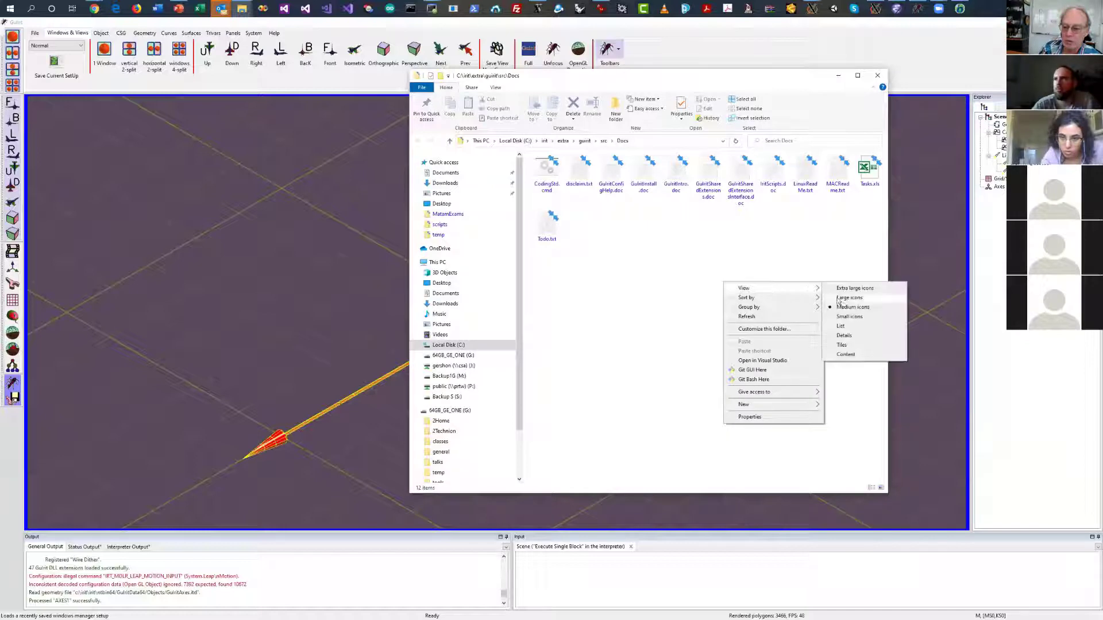
pyautogui.click(851, 335)
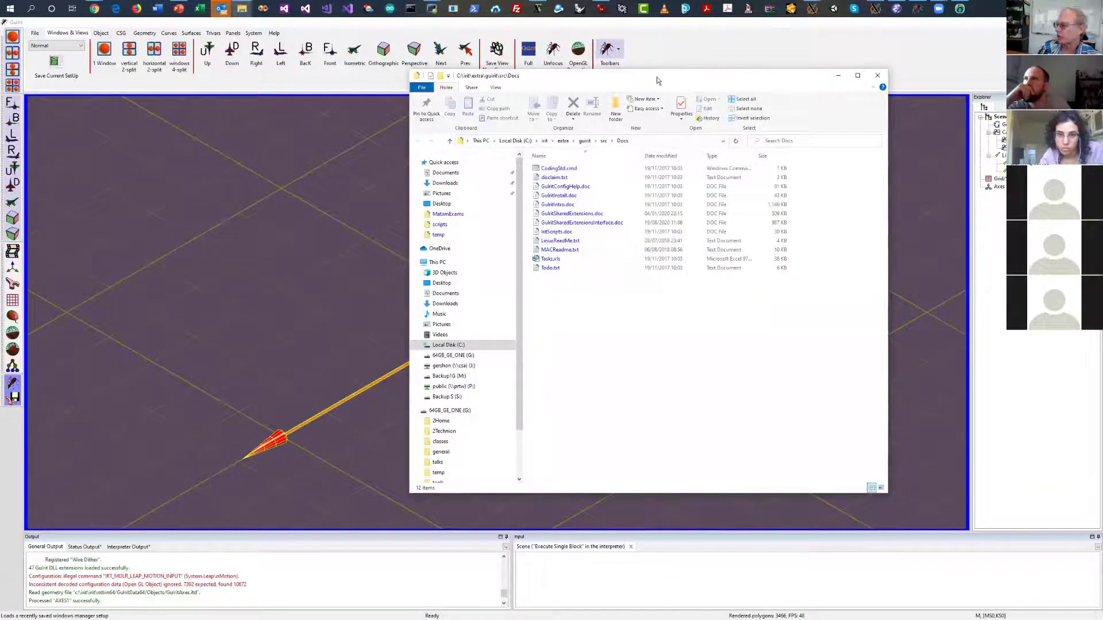
pyautogui.hotkey('alt', 'Tab')
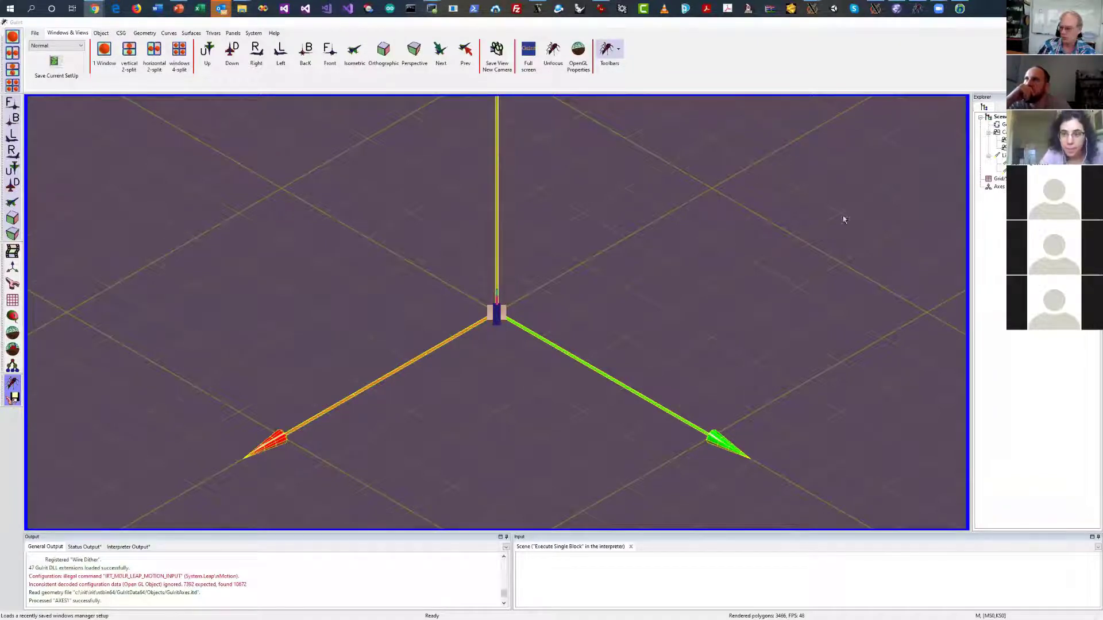
# Rotate and translate the scene around the axes, and look over the file commands before returning to the window and view commands
pyautogui.moveTo(764, 278)
pyautogui.mouseDown()
pyautogui.moveTo(771, 246)
pyautogui.moveTo(735, 282)
pyautogui.moveTo(756, 277)
pyautogui.mouseUp()
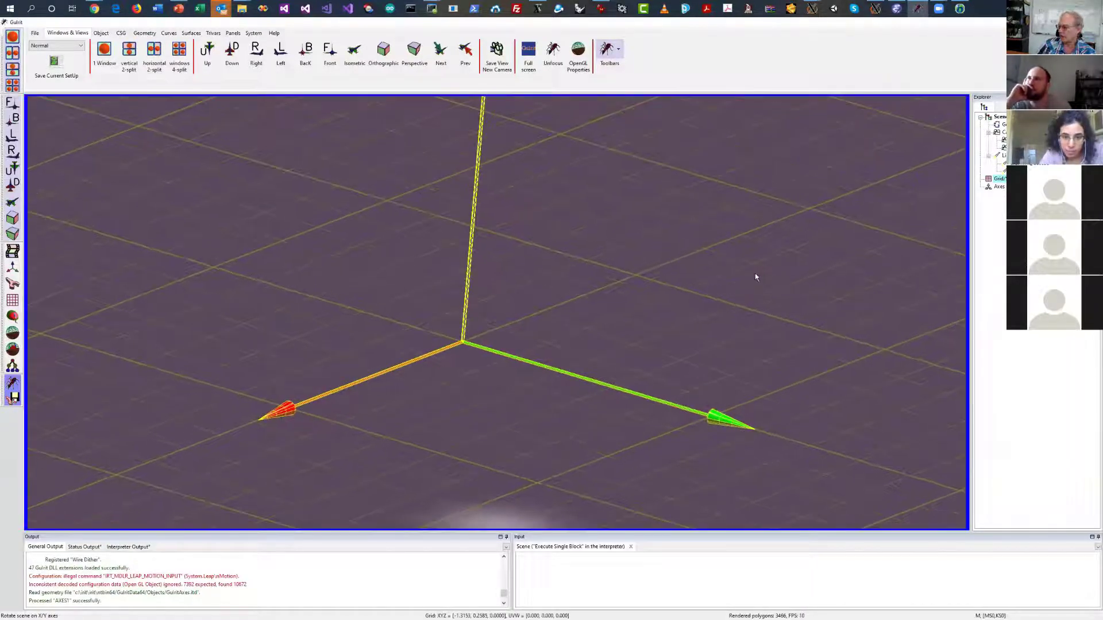
pyautogui.moveTo(755, 278); pyautogui.dragTo(803, 249, button='right')
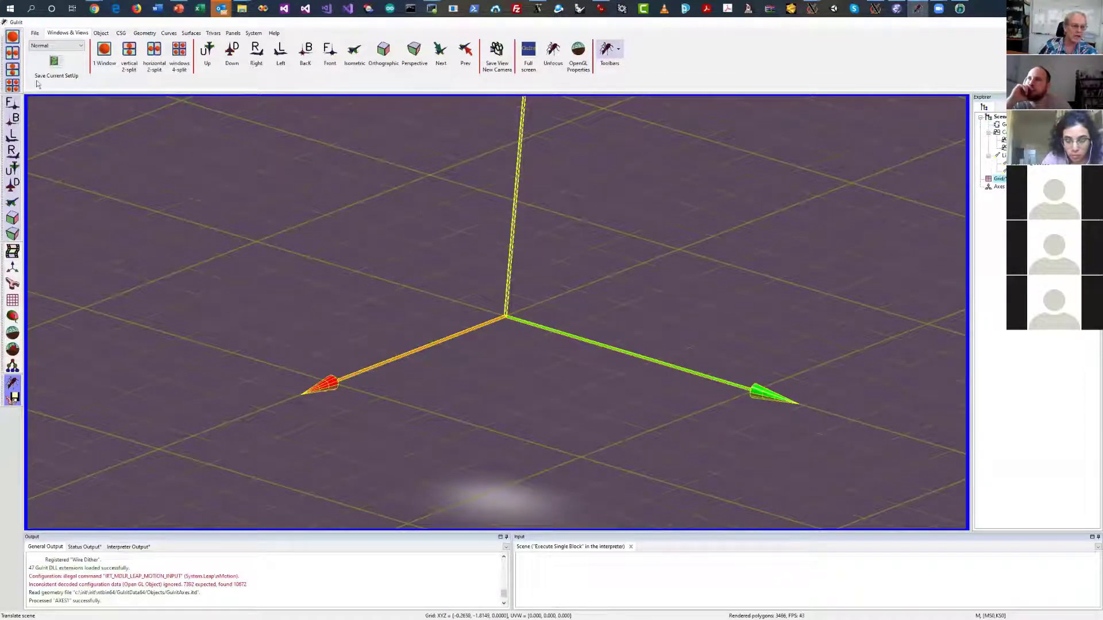
pyautogui.click(35, 34)
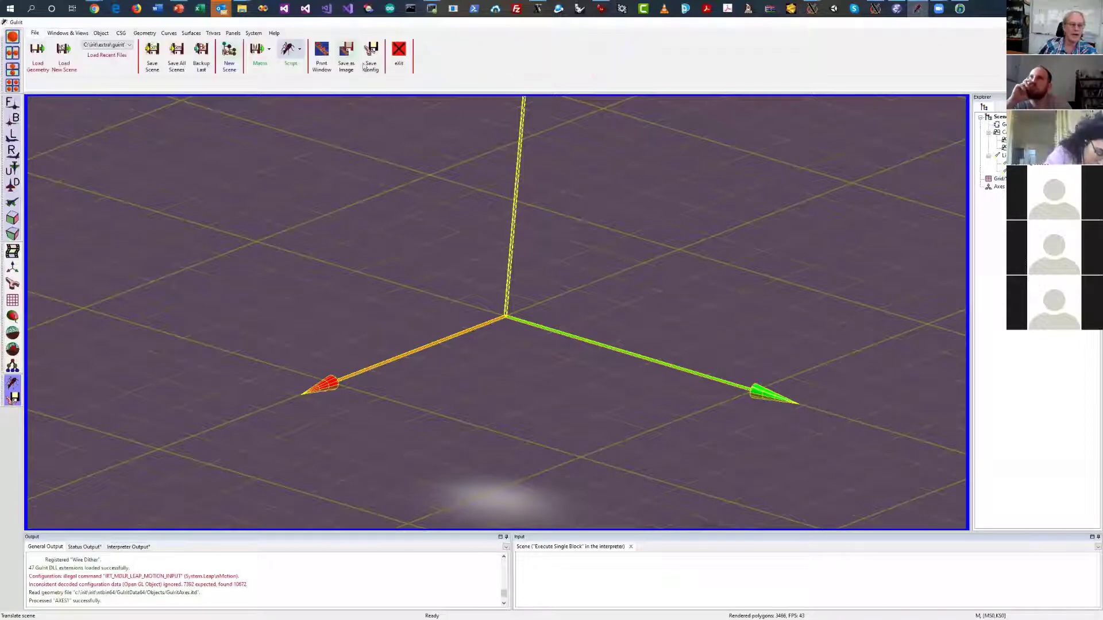
pyautogui.click(68, 33)
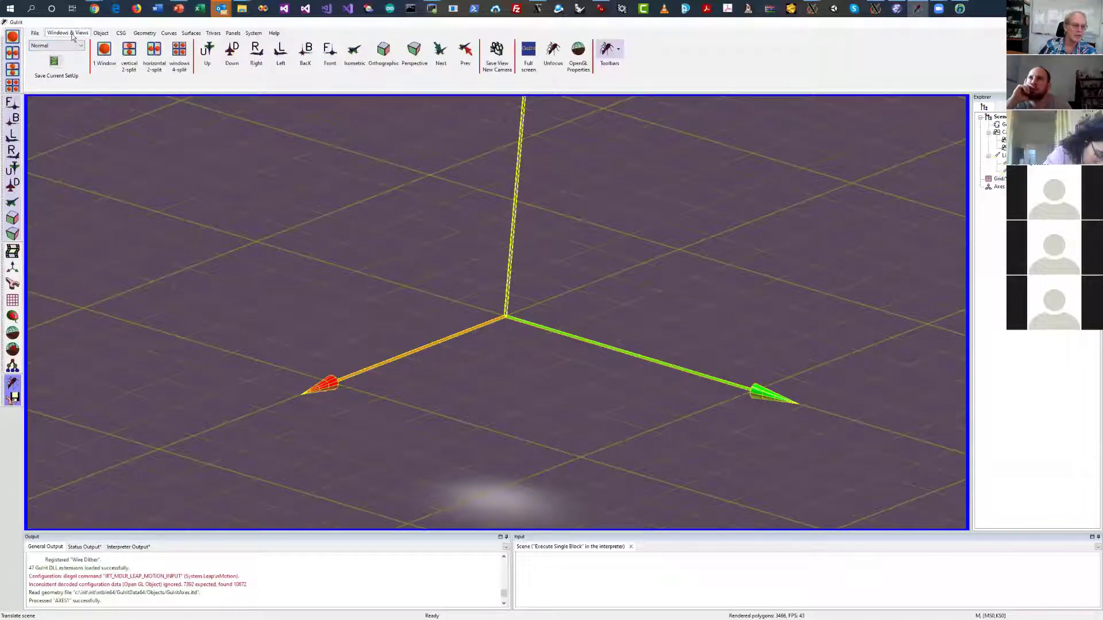
# Split the viewport into two stacked windows, change to two side-by-side windows, and rotate the scene independently in each arrangement
pyautogui.click(128, 50)
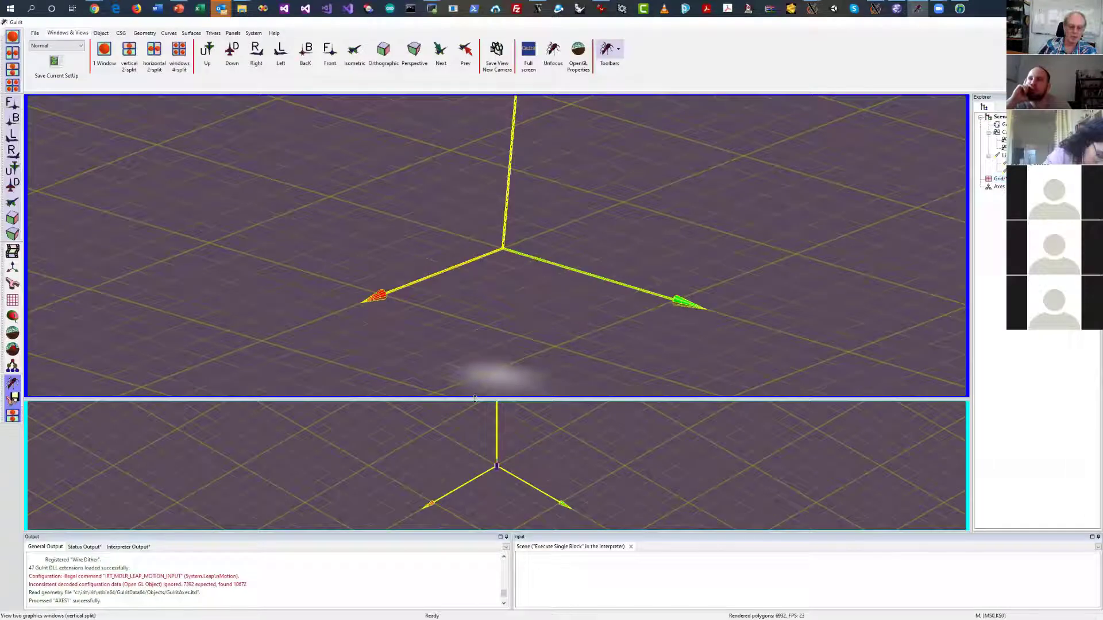
pyautogui.moveTo(476, 306); pyautogui.dragTo(418, 209)
pyautogui.click(160, 54)
pyautogui.moveTo(747, 298); pyautogui.dragTo(715, 282)
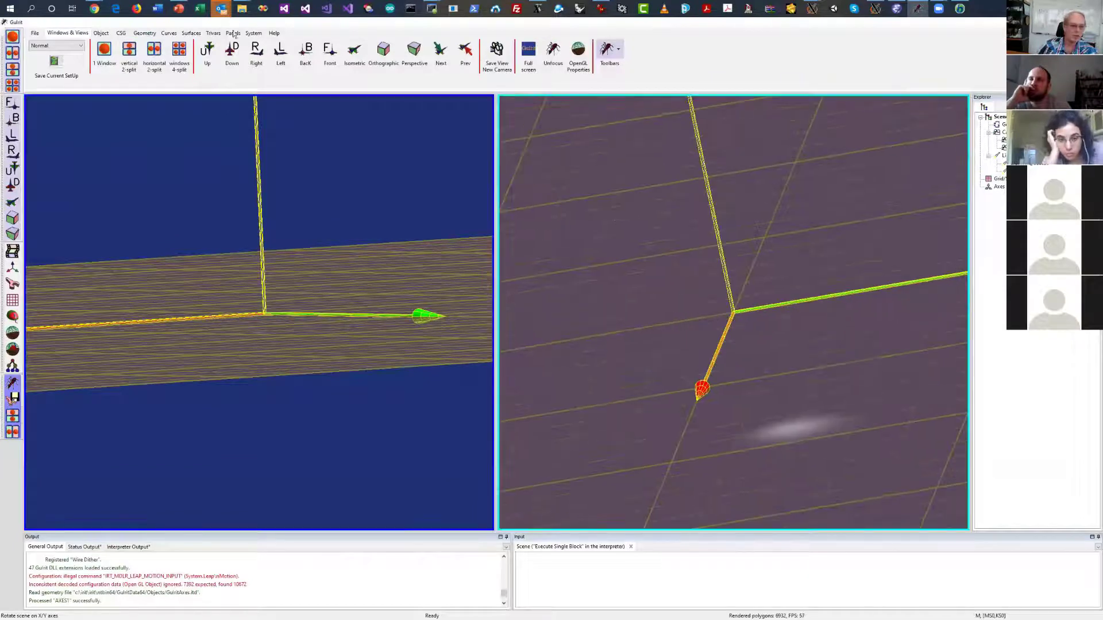
# Create a polygonal box primitive with its default parameters and reorient both graphics windows to show the whole box
pyautogui.click(146, 34)
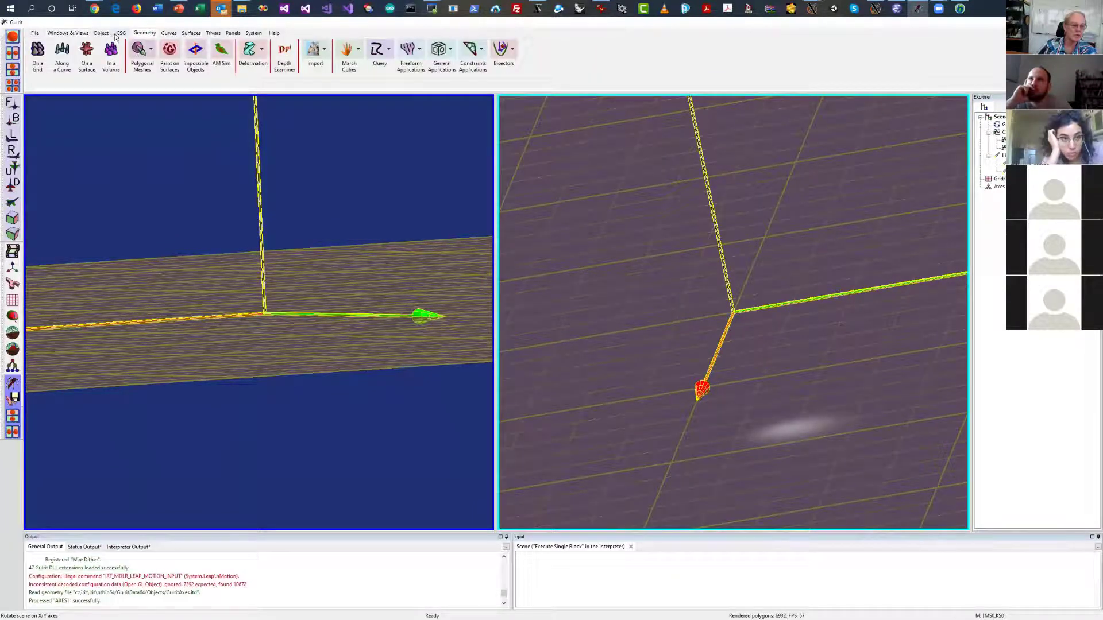
pyautogui.click(121, 34)
pyautogui.click(194, 51)
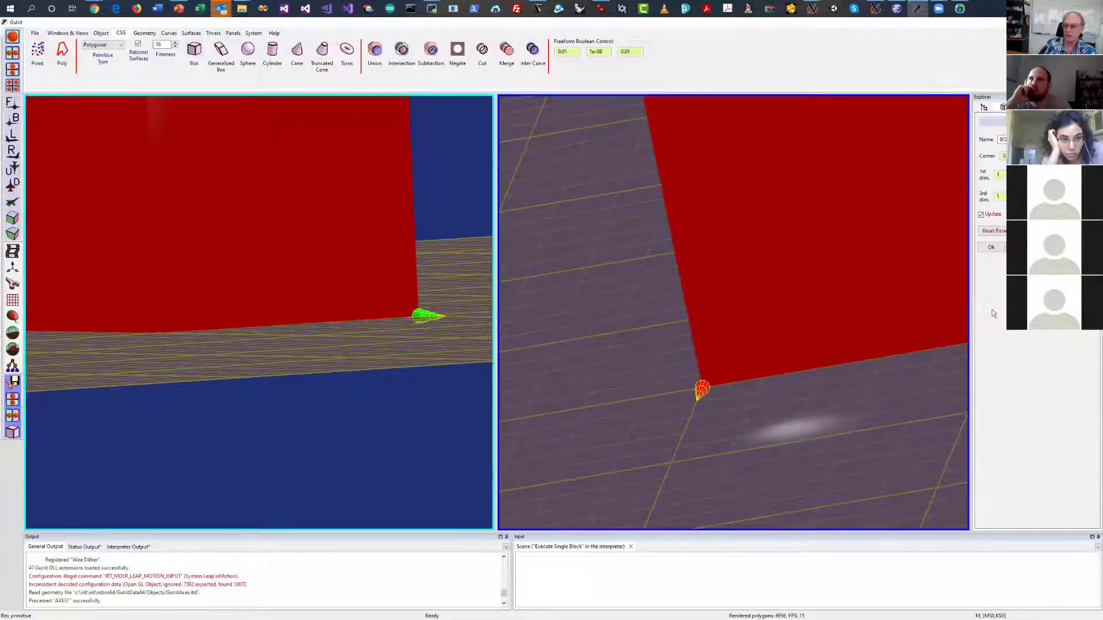
pyautogui.click(991, 247)
pyautogui.moveTo(916, 278); pyautogui.dragTo(718, 305)
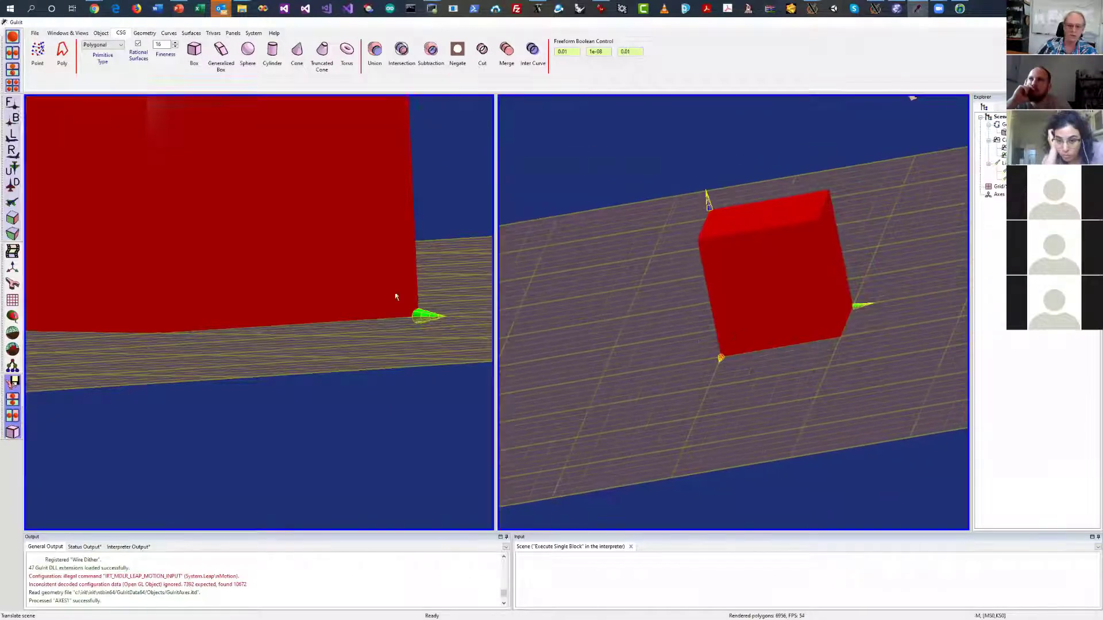
pyautogui.moveTo(490, 267); pyautogui.dragTo(365, 320)
pyautogui.moveTo(365, 320); pyautogui.dragTo(233, 136, button='right')
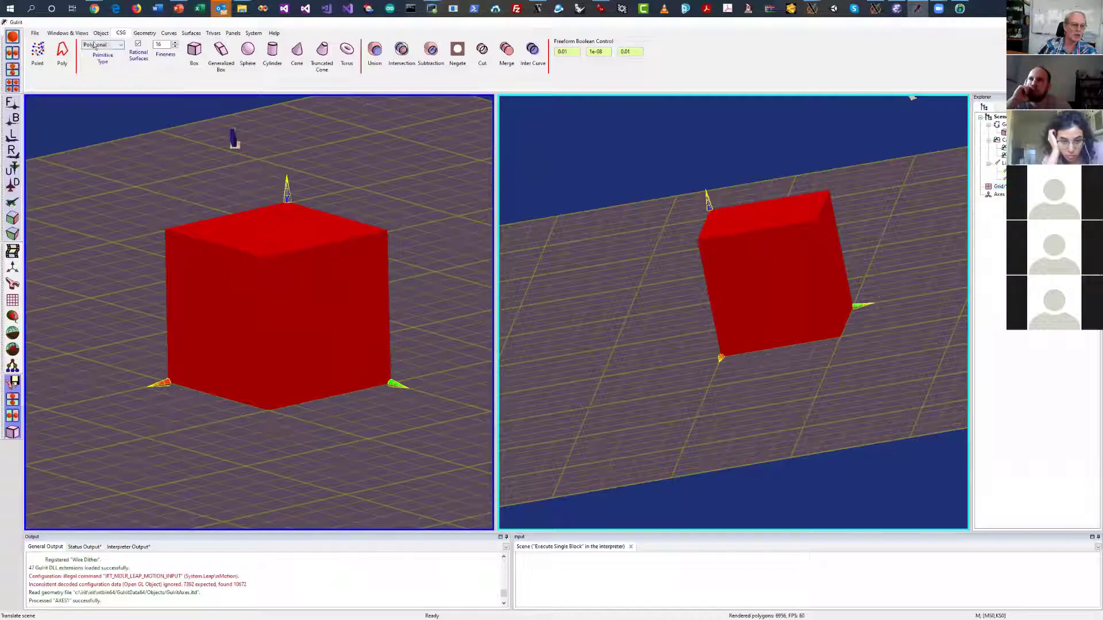
# Cycle the viewport through stacked, side-by-side and four-window splits, and rotate the box in one of the four windows
pyautogui.click(68, 33)
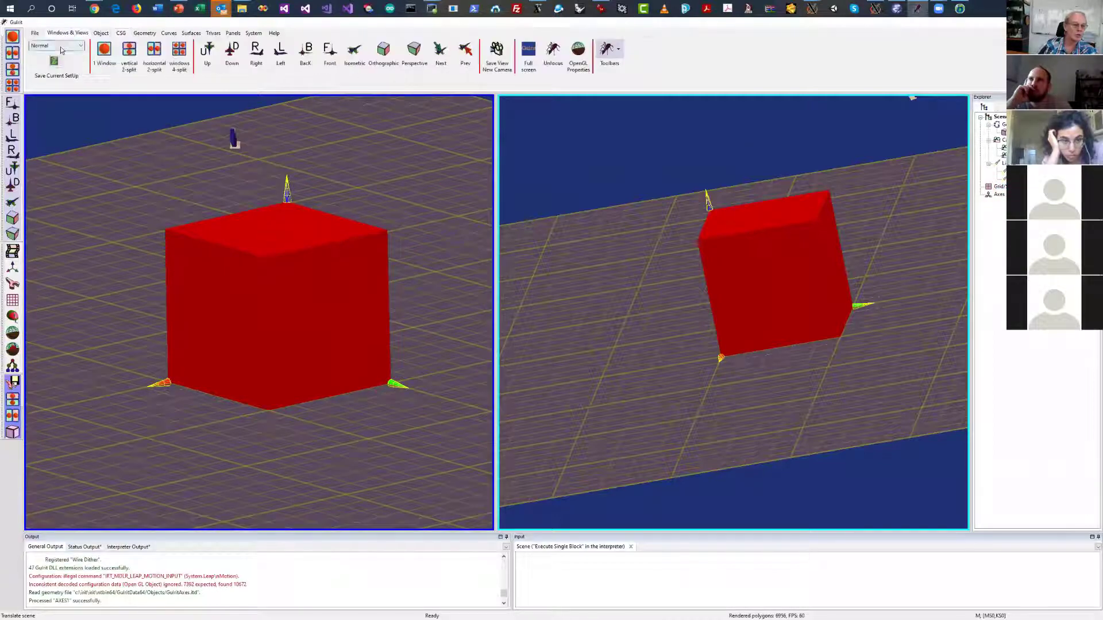
pyautogui.click(130, 50)
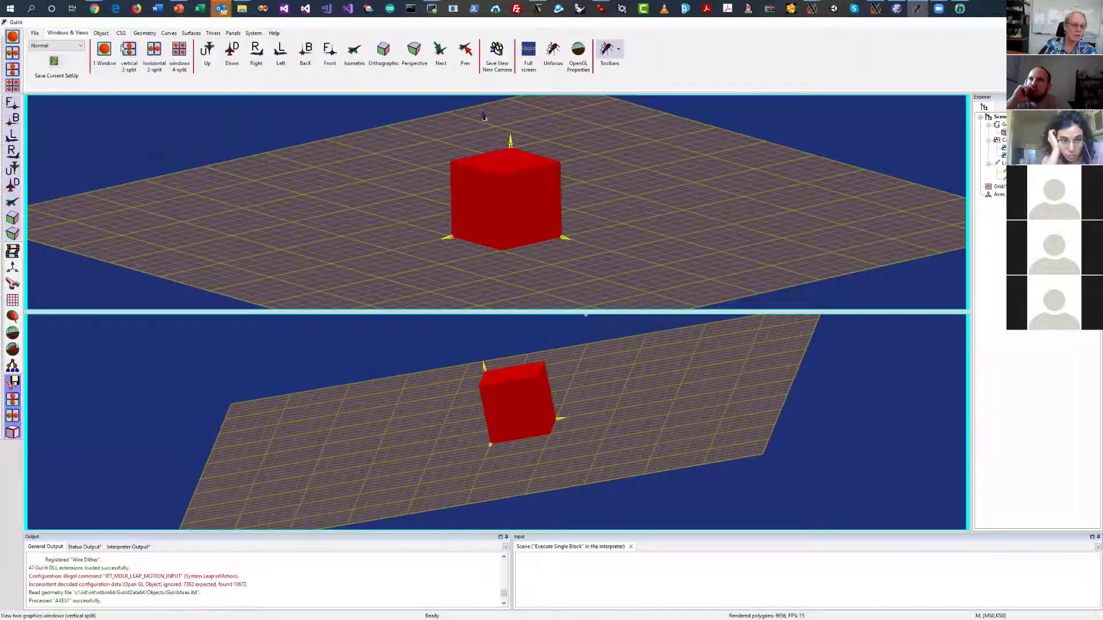
pyautogui.click(153, 51)
pyautogui.click(179, 51)
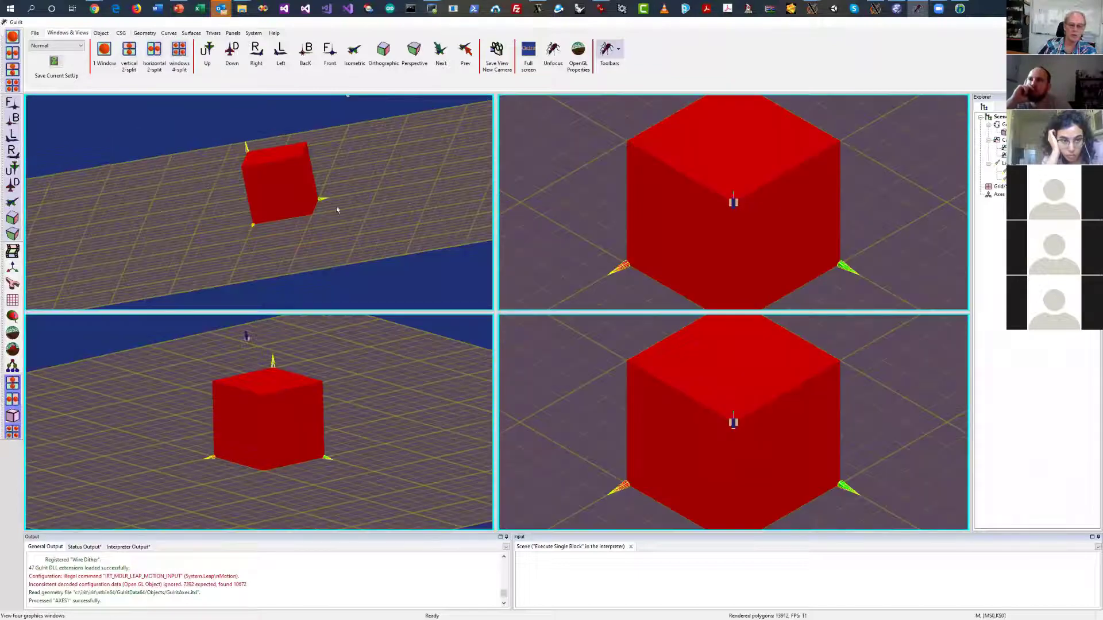
pyautogui.moveTo(552, 226); pyautogui.dragTo(723, 178)
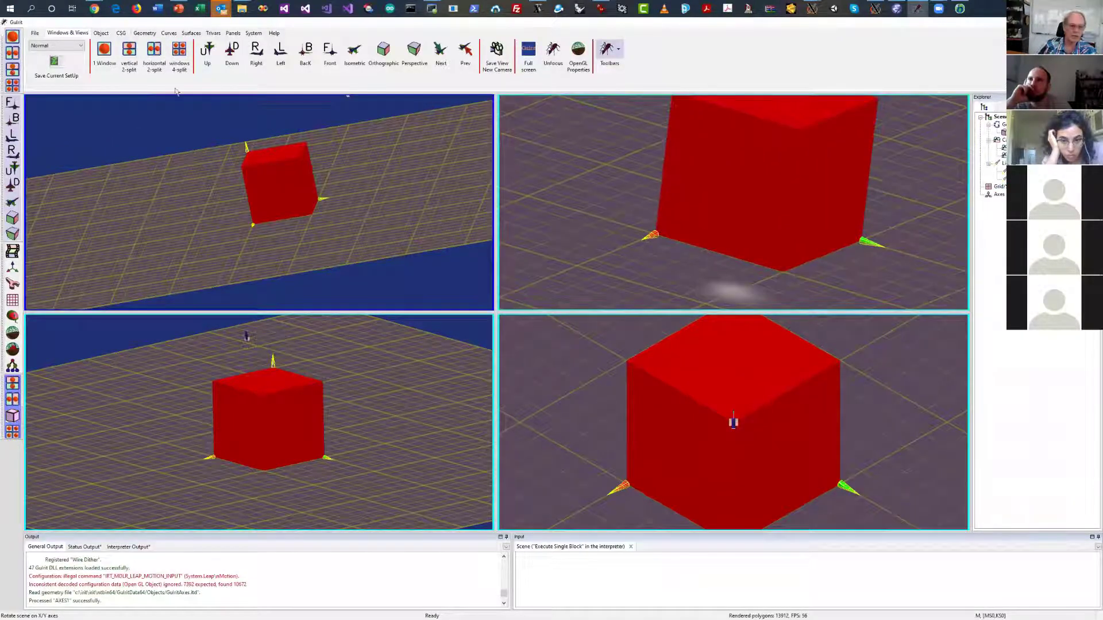
# Return to a single graphics window and demonstrate rotating, zooming and translating the scene around the box
pyautogui.click(104, 51)
pyautogui.moveTo(588, 278); pyautogui.dragTo(617, 335)
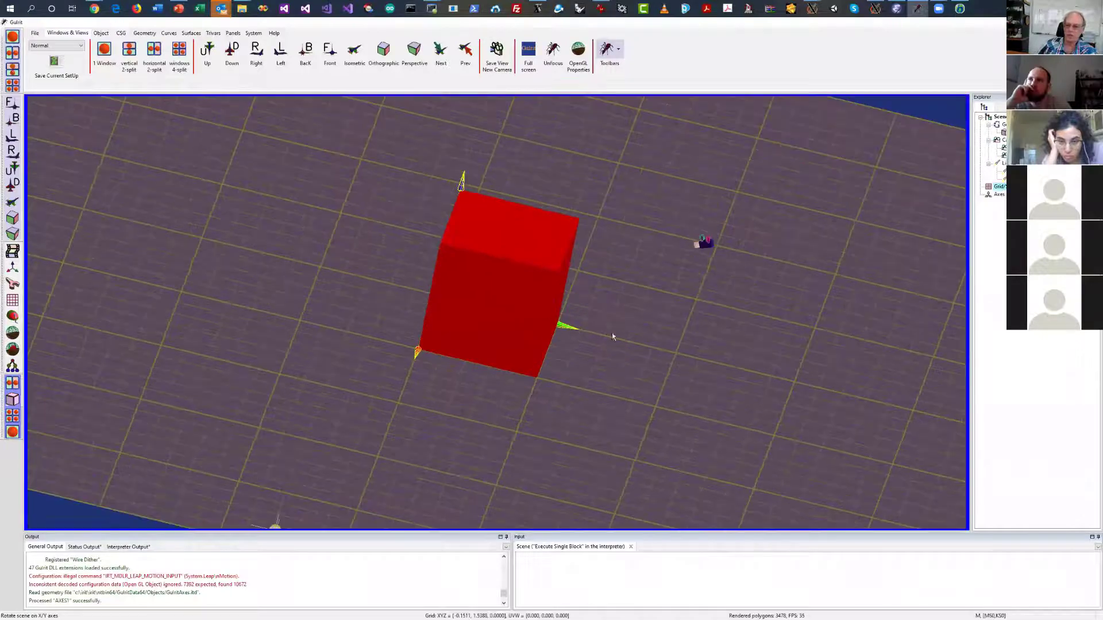
pyautogui.scroll(-1, 592, 340)
pyautogui.moveTo(591, 340); pyautogui.dragTo(621, 341, button='right')
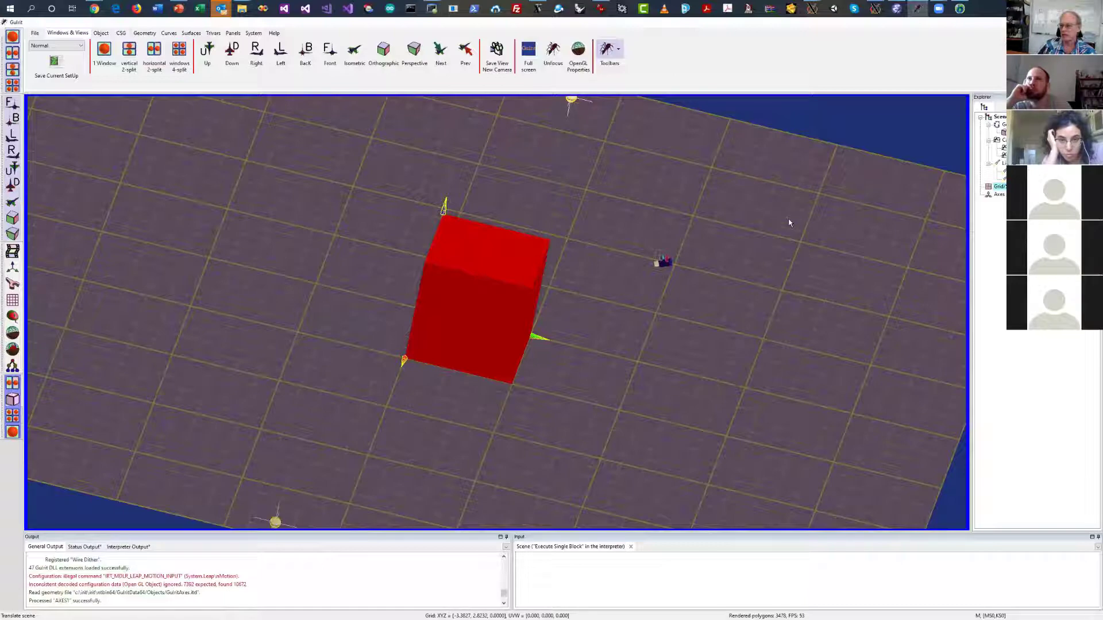
pyautogui.moveTo(783, 239); pyautogui.dragTo(731, 277)
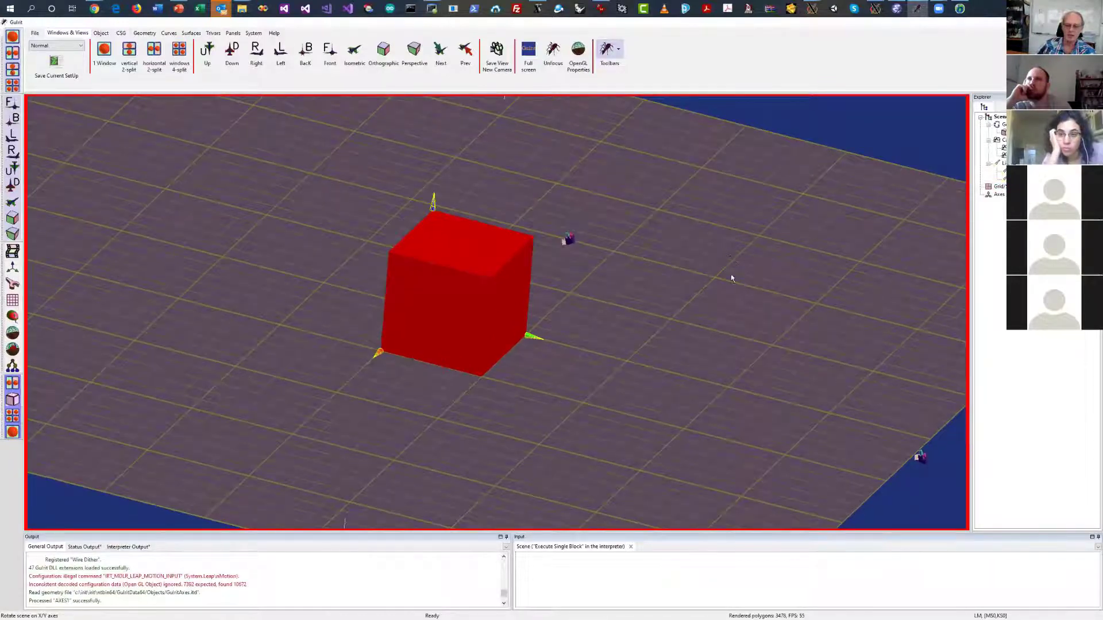
pyautogui.moveTo(687, 276); pyautogui.dragTo(715, 273, button='middle')
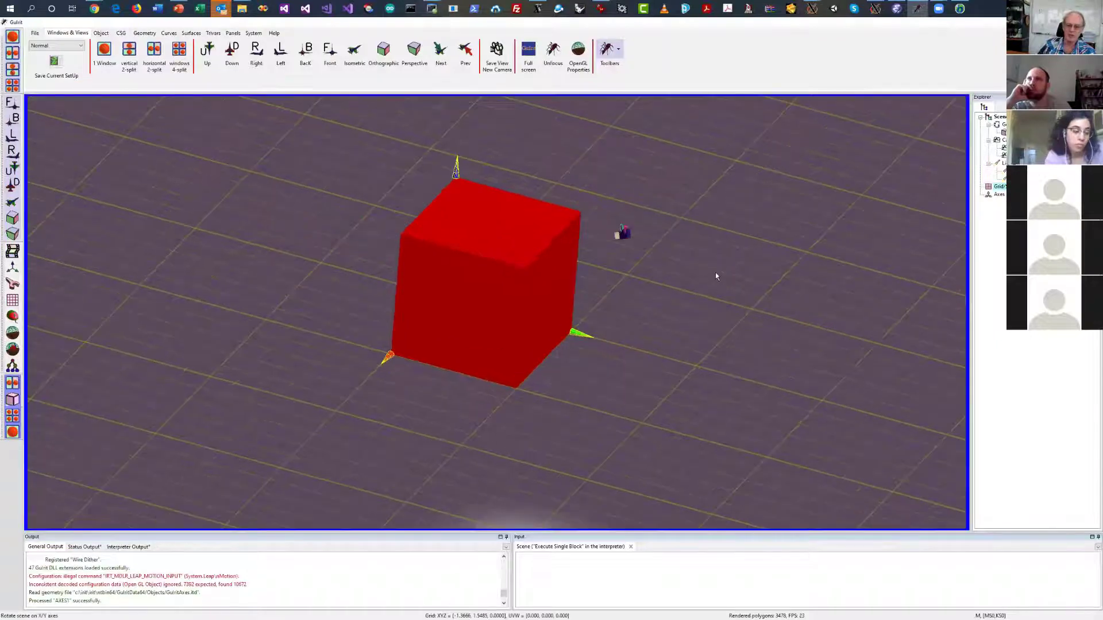
pyautogui.moveTo(715, 272); pyautogui.dragTo(721, 289, button='right')
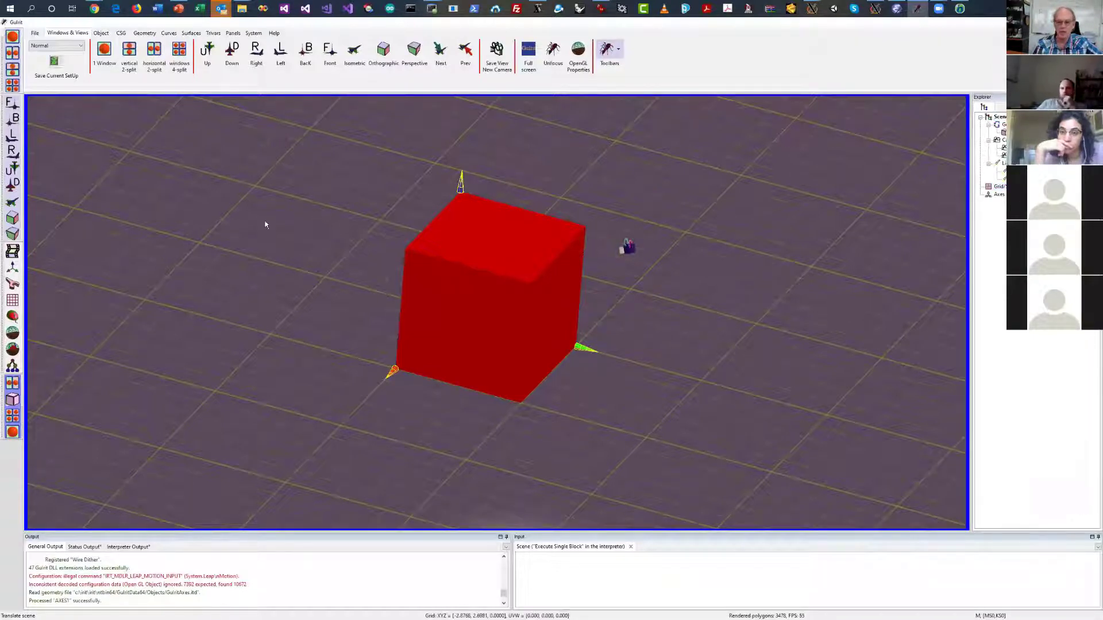
pyautogui.click(649, 576)
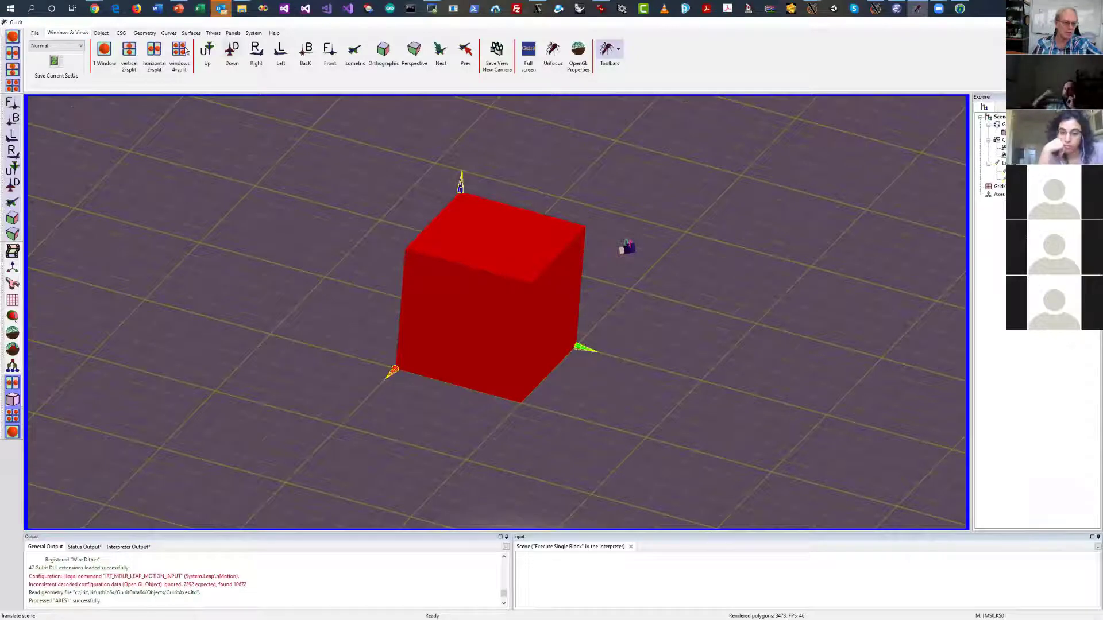
# Split the viewport side by side, look over the object commands, try the other split arrangements, and restore one graphics window
pyautogui.click(154, 52)
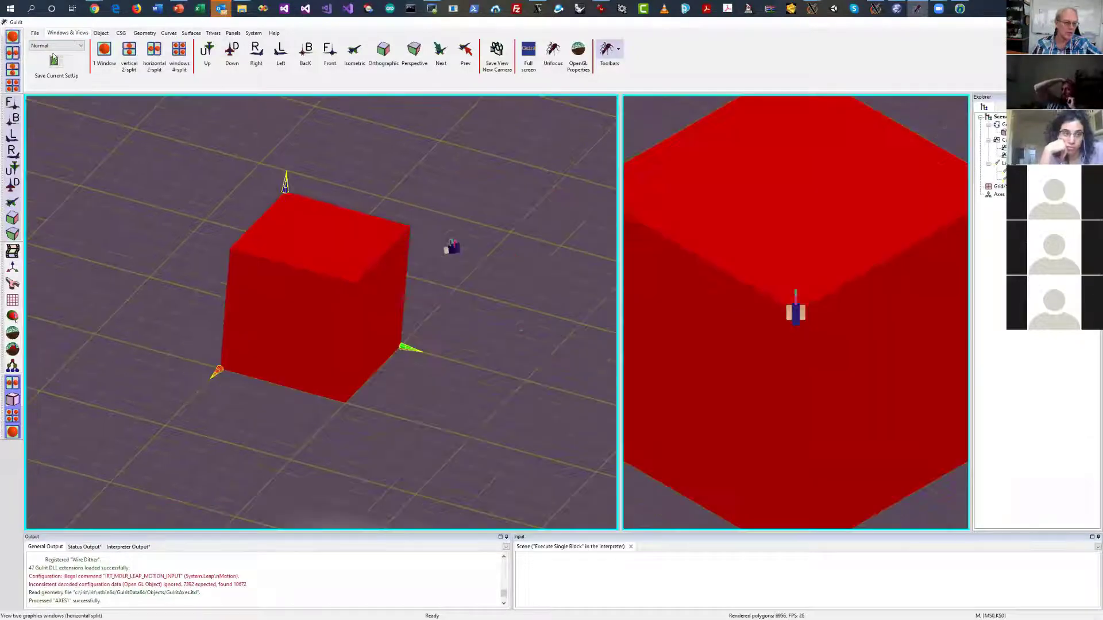
pyautogui.click(102, 33)
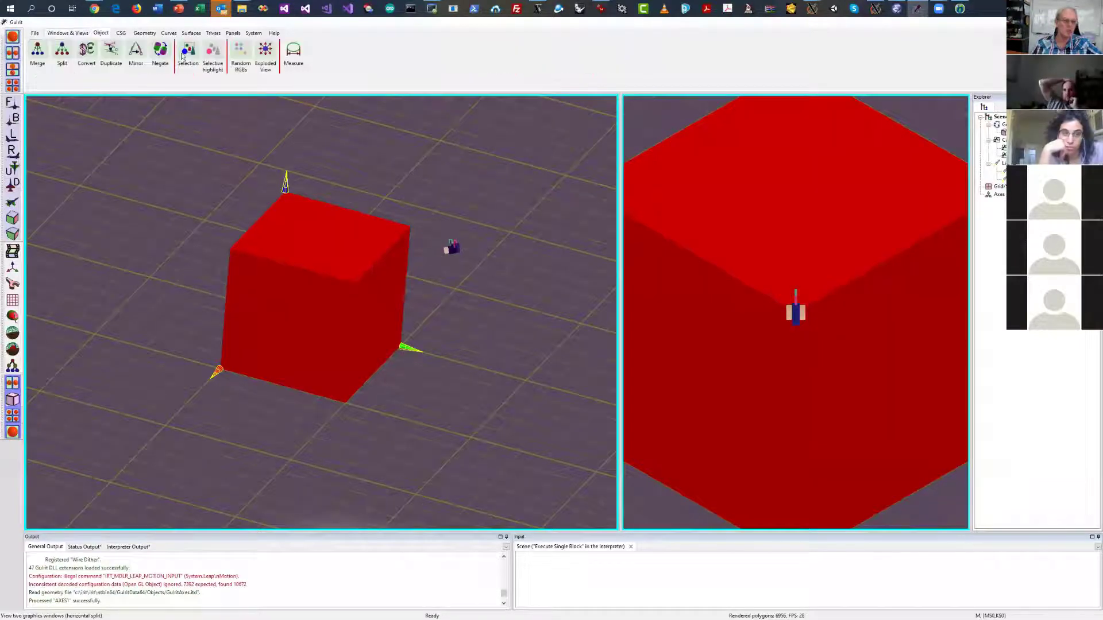
pyautogui.click(12, 70)
pyautogui.click(12, 85)
pyautogui.click(13, 38)
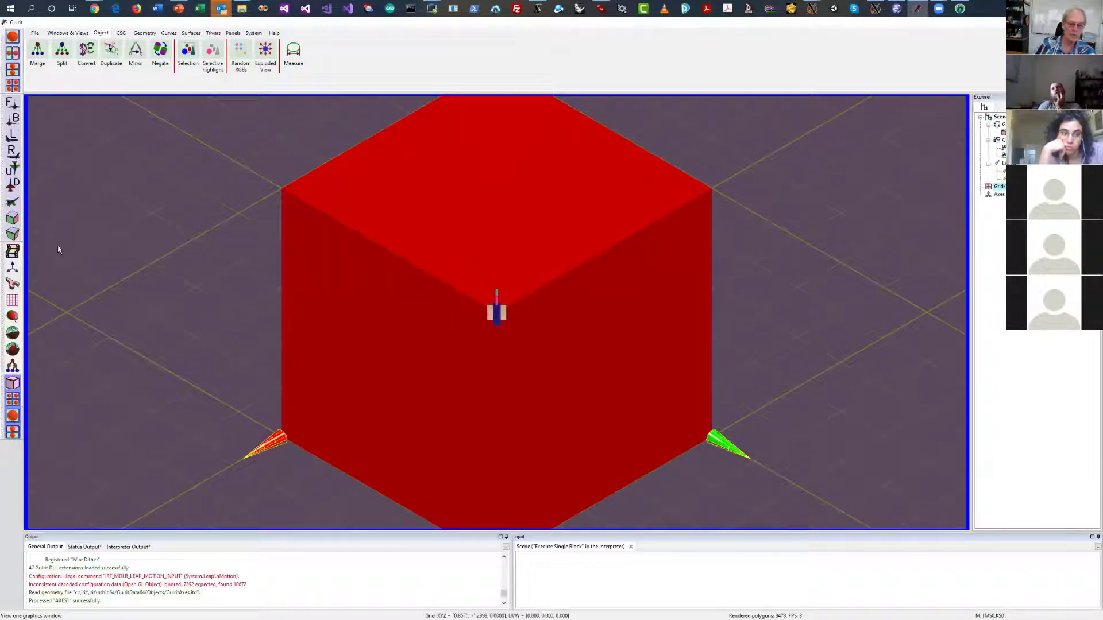
# Cycle the graphics window through the front, back, left, right, up and down standard views of the box
pyautogui.click(11, 103)
pyautogui.click(12, 119)
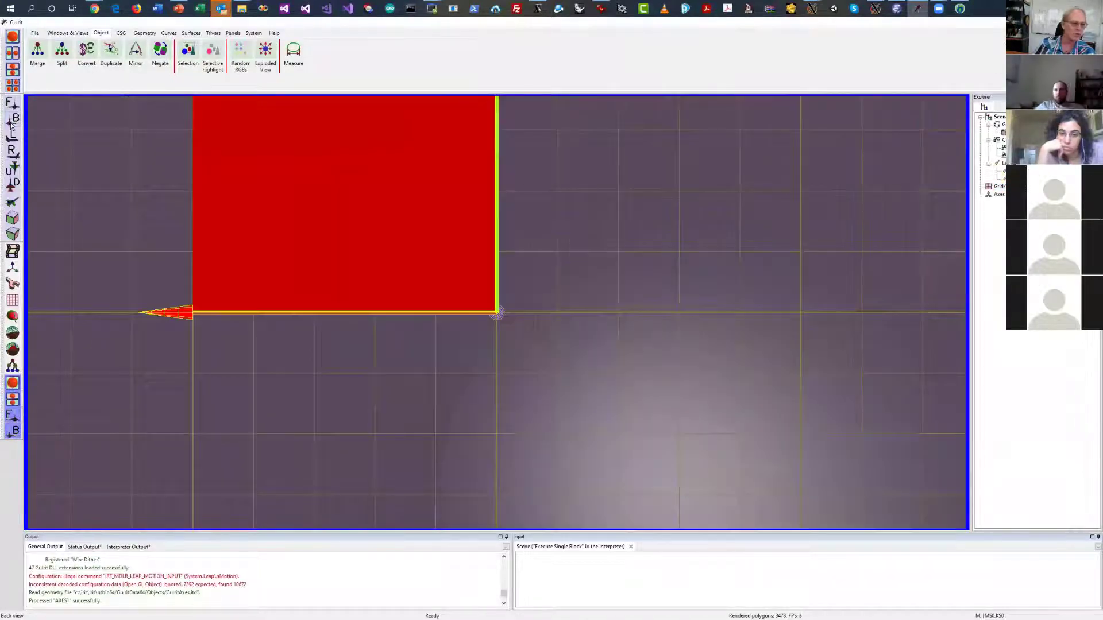
pyautogui.click(12, 136)
pyautogui.click(12, 151)
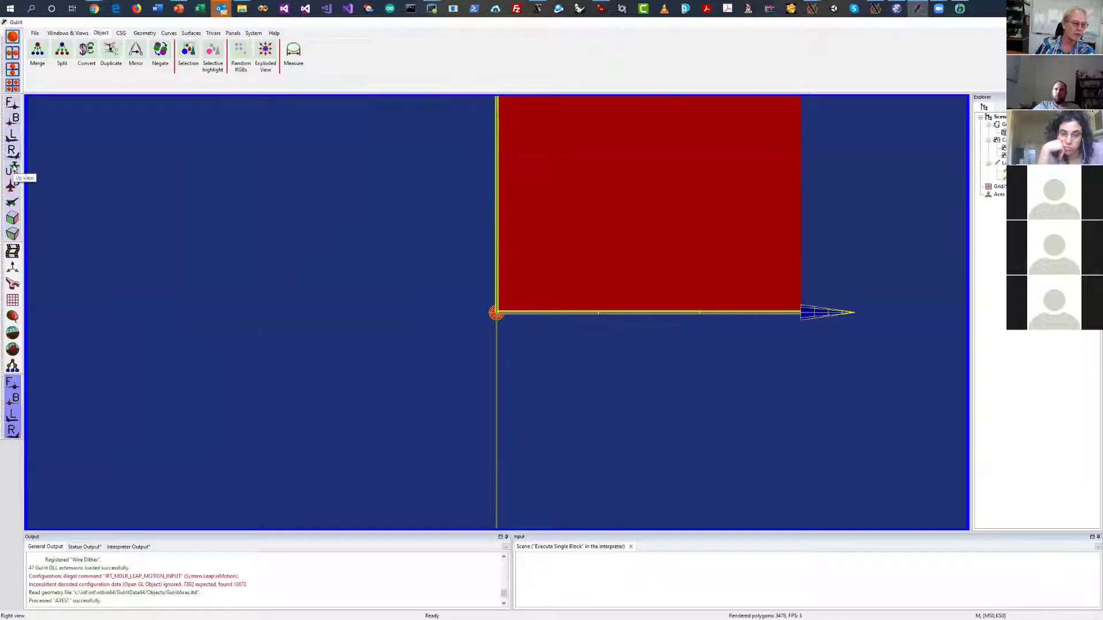
pyautogui.click(12, 173)
pyautogui.click(13, 185)
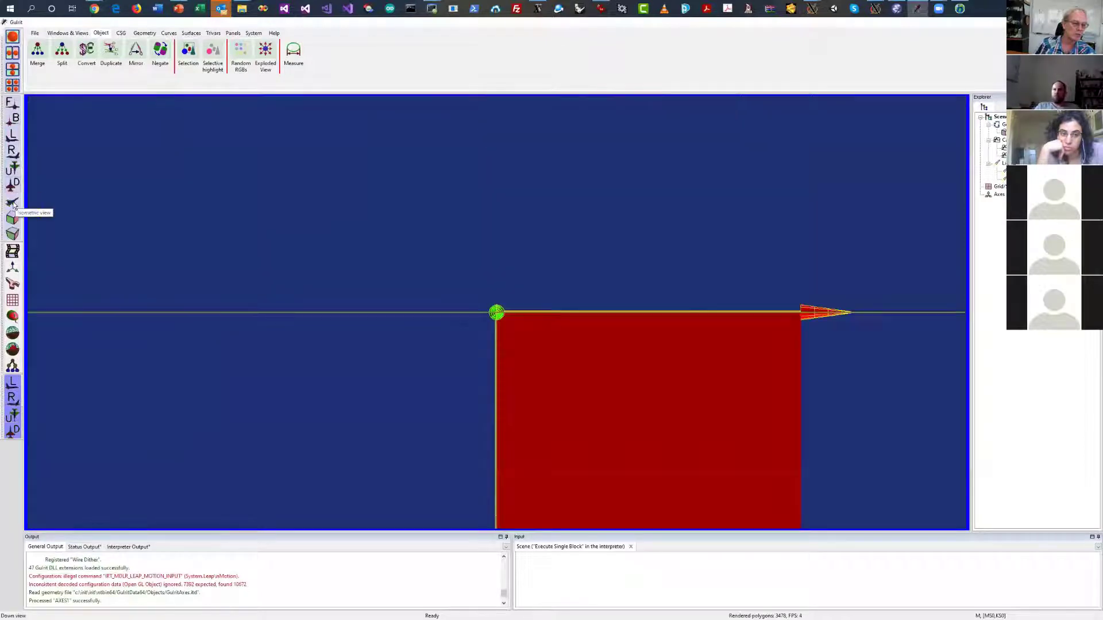
# Show the box in the isometric view, switch to perspective projection, and rotate the scene around it
pyautogui.click(12, 204)
pyautogui.scroll(-8, 356, 282)
pyautogui.moveTo(324, 284); pyautogui.dragTo(379, 282, button='middle')
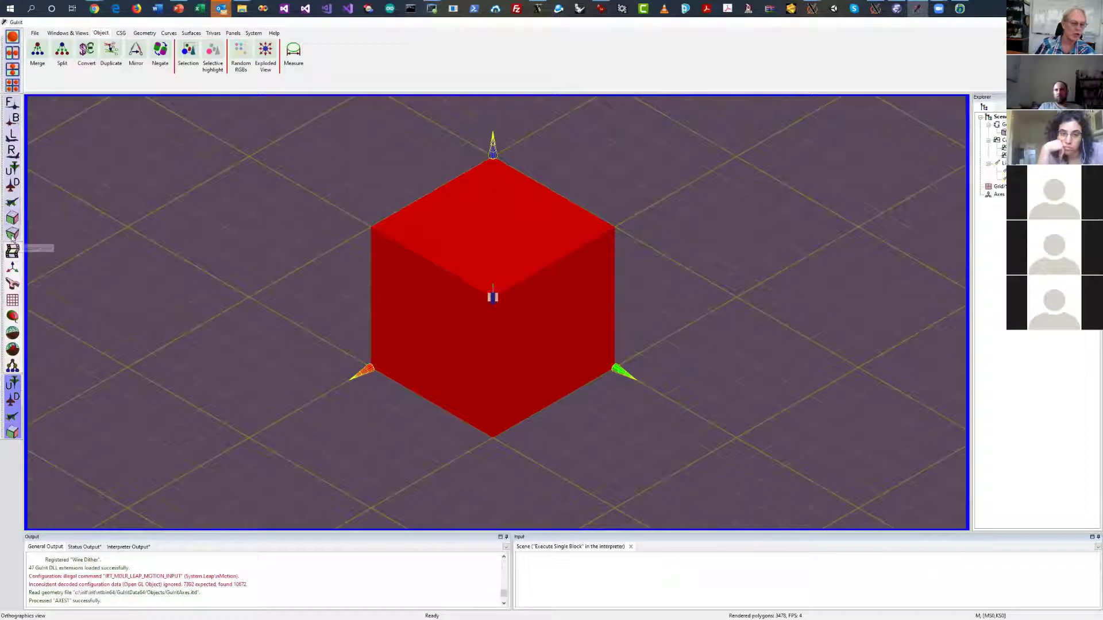
pyautogui.click(12, 234)
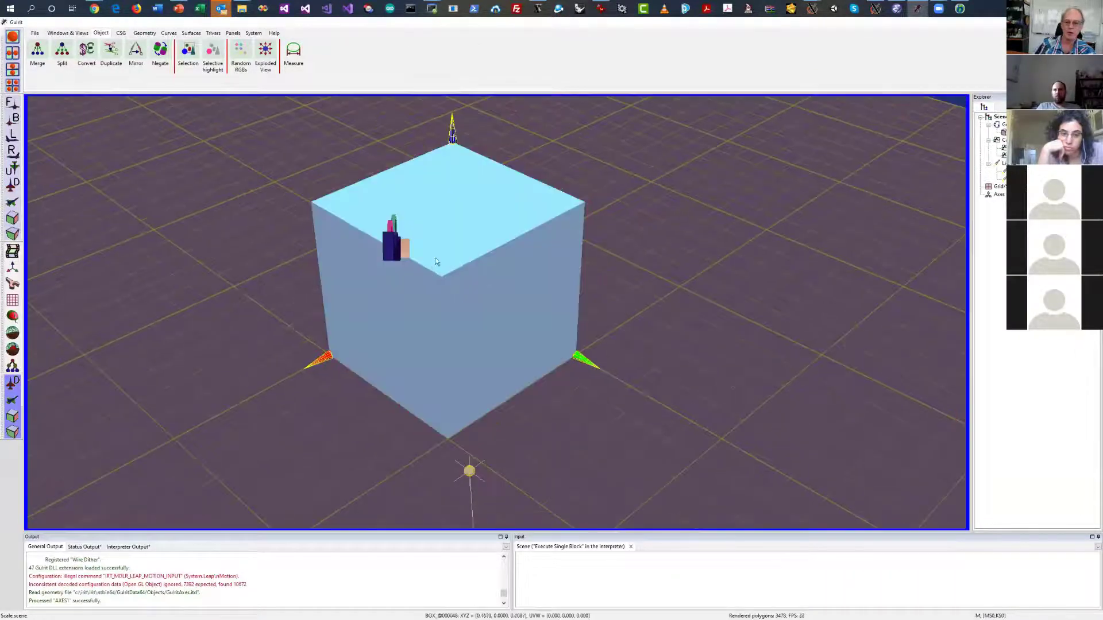
pyautogui.moveTo(438, 258); pyautogui.dragTo(947, 173)
pyautogui.moveTo(828, 214); pyautogui.dragTo(999, 172)
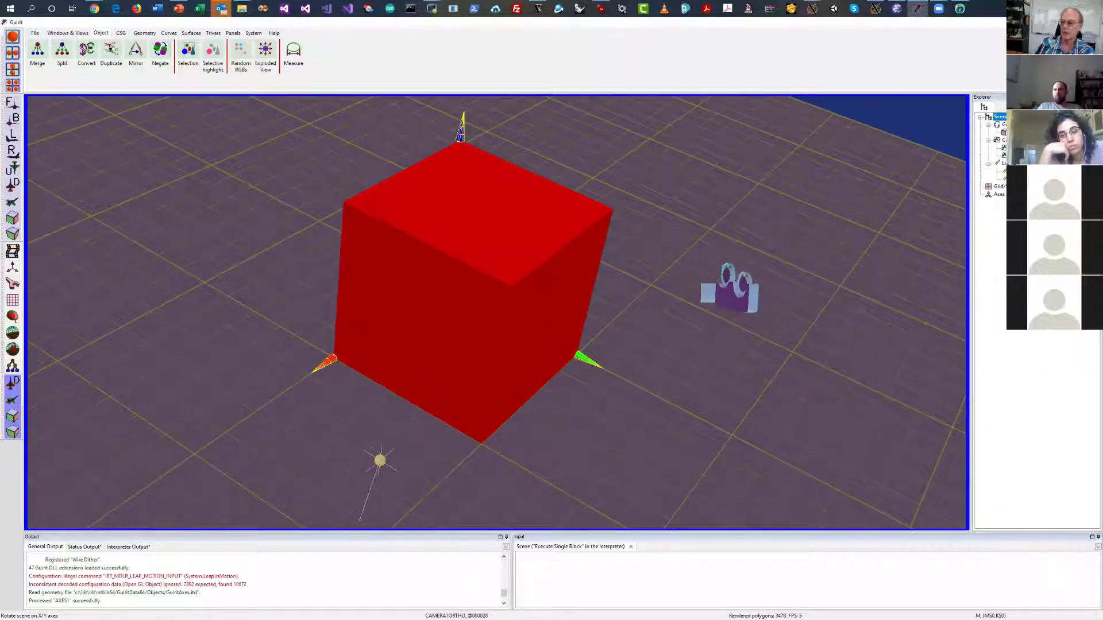
# Hide the camera object beside the box and rotate the scene to view it from another side
pyautogui.rightClick(729, 290)
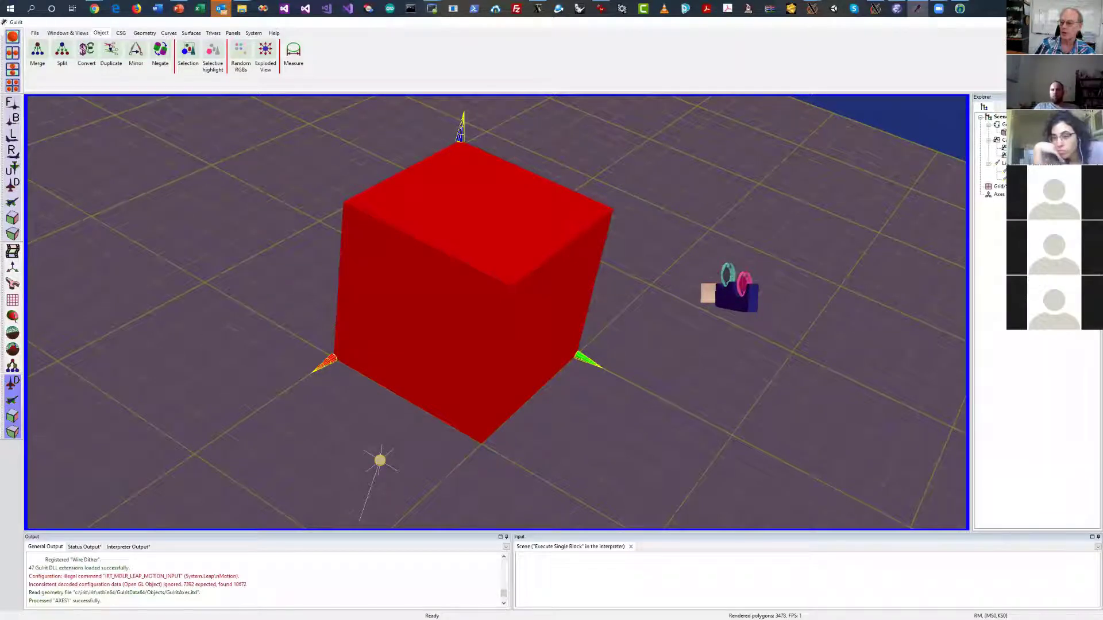
pyautogui.rightClick(477, 287)
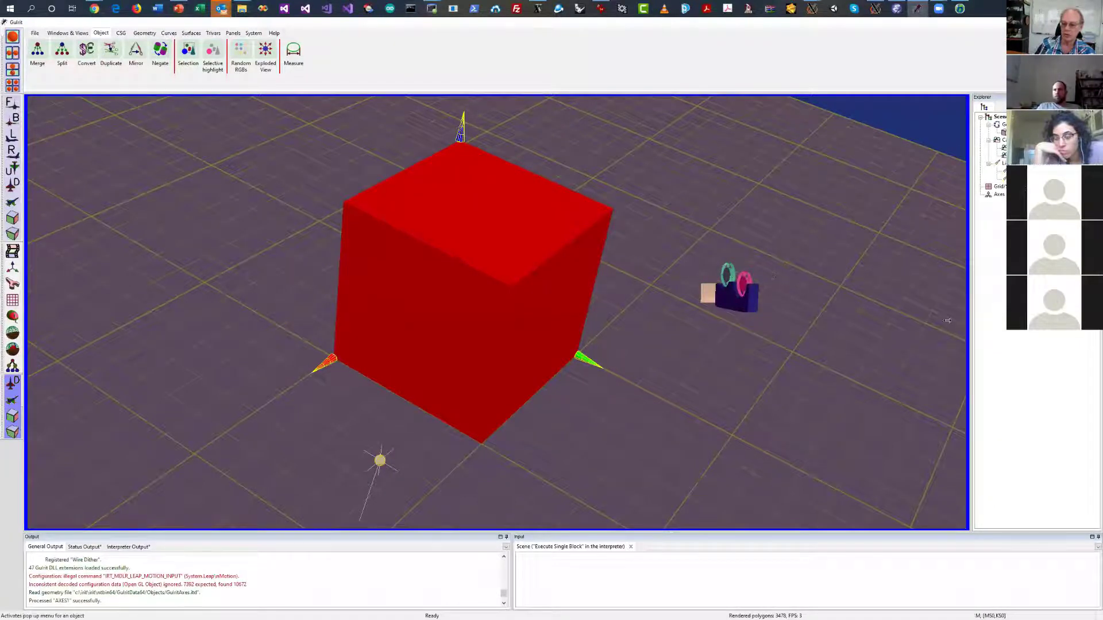
pyautogui.click(999, 117)
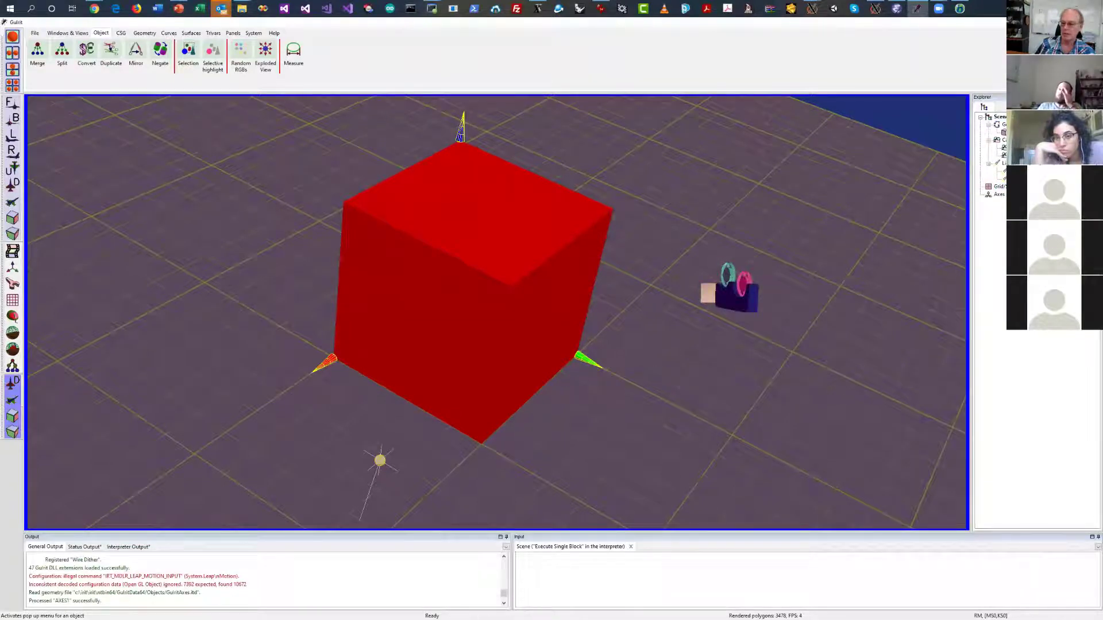
pyautogui.press('Delete')
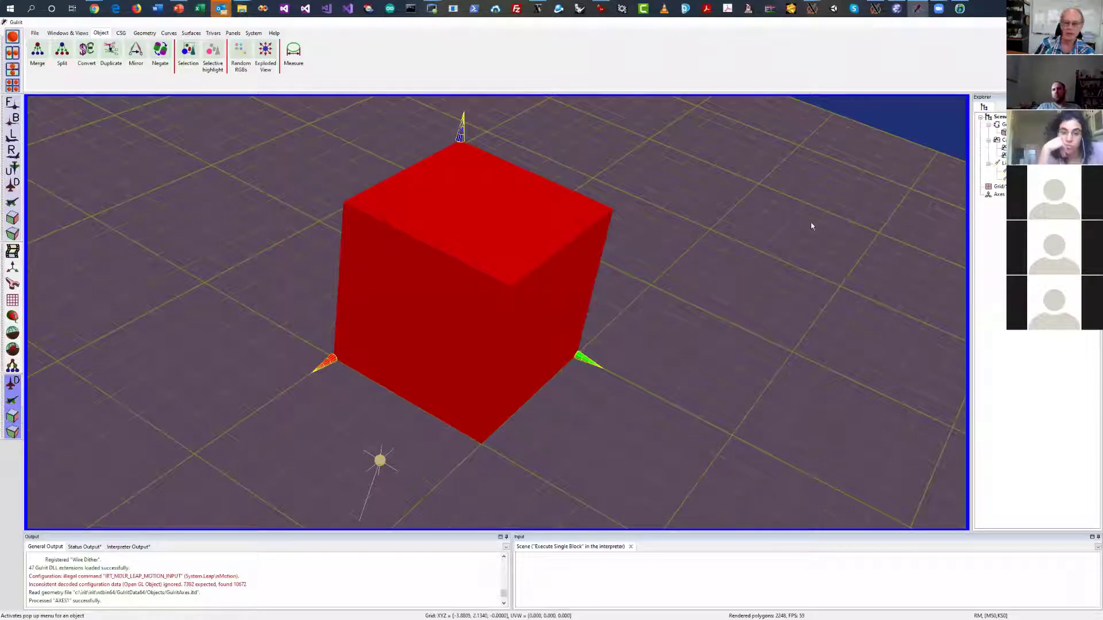
pyautogui.moveTo(812, 226); pyautogui.dragTo(804, 294)
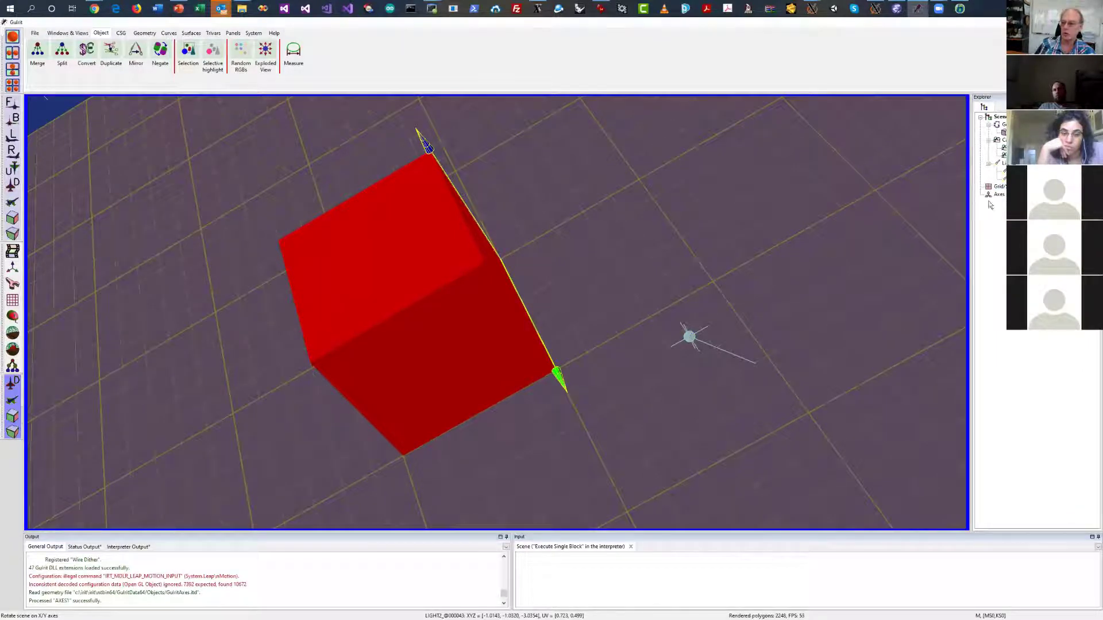
# Hide the whole scene, and restore the geometry, grid, cameras and lights from the object tree
pyautogui.click(999, 117)
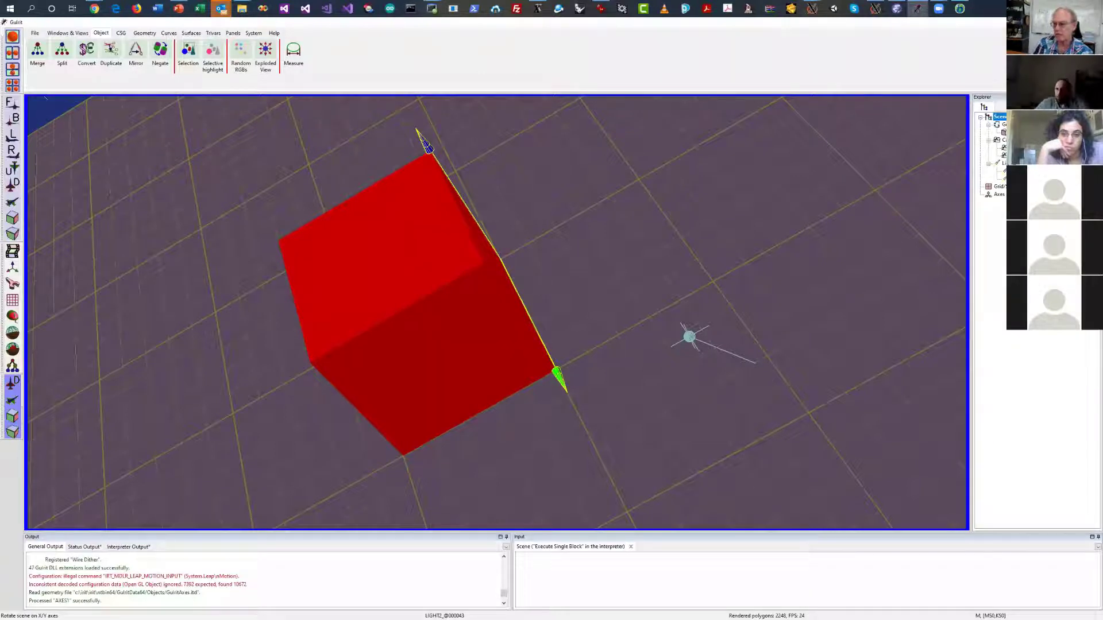
pyautogui.hotkey('ctrl', 'r')
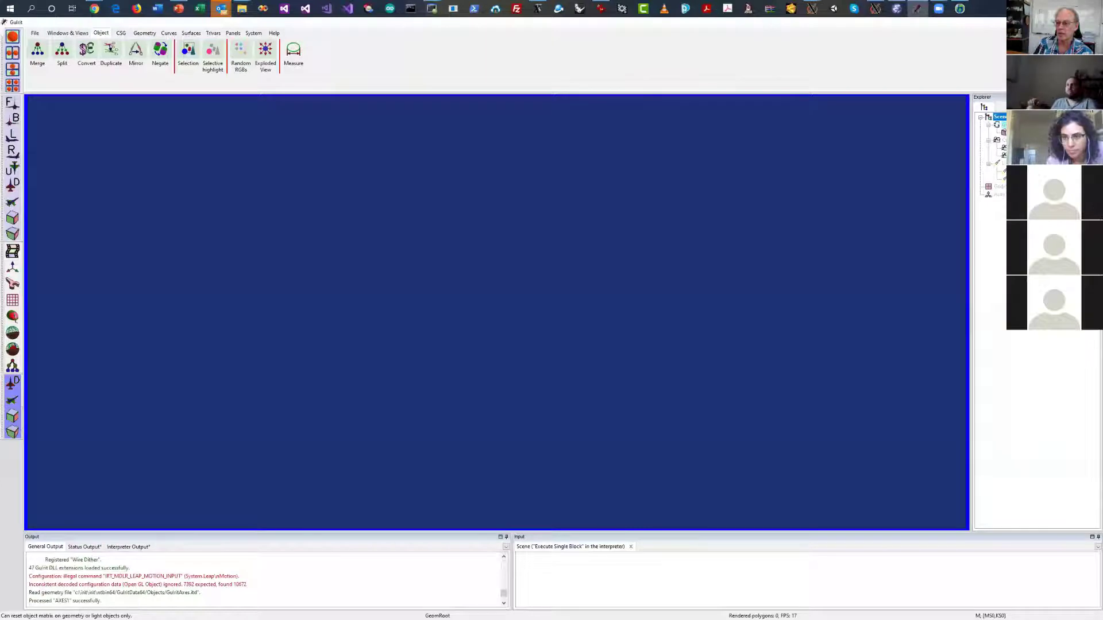
pyautogui.click(1003, 125)
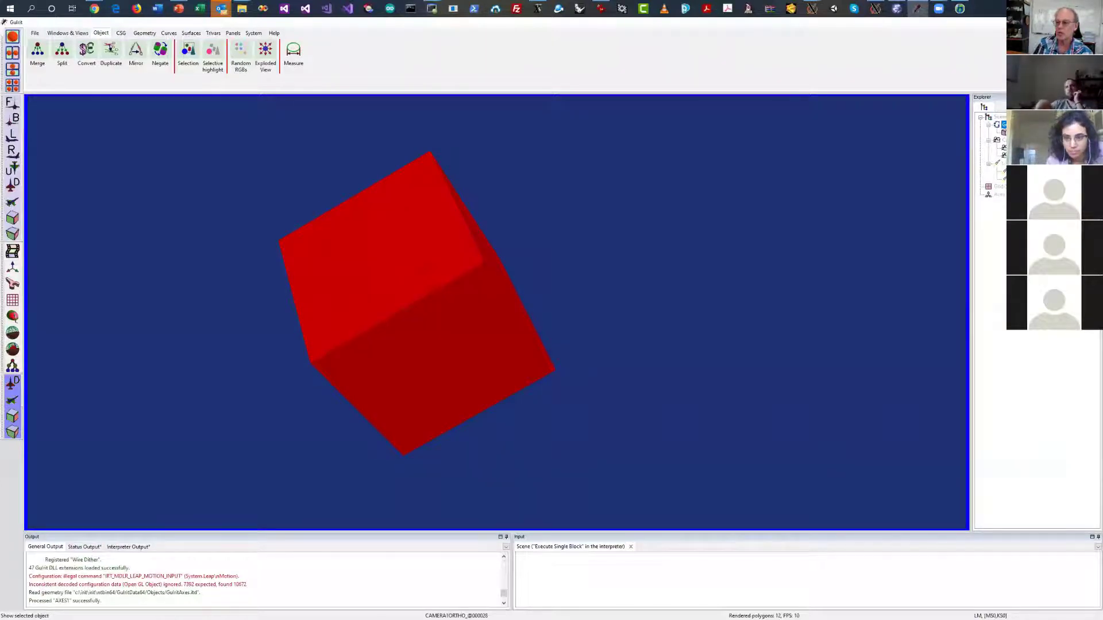
pyautogui.click(999, 187)
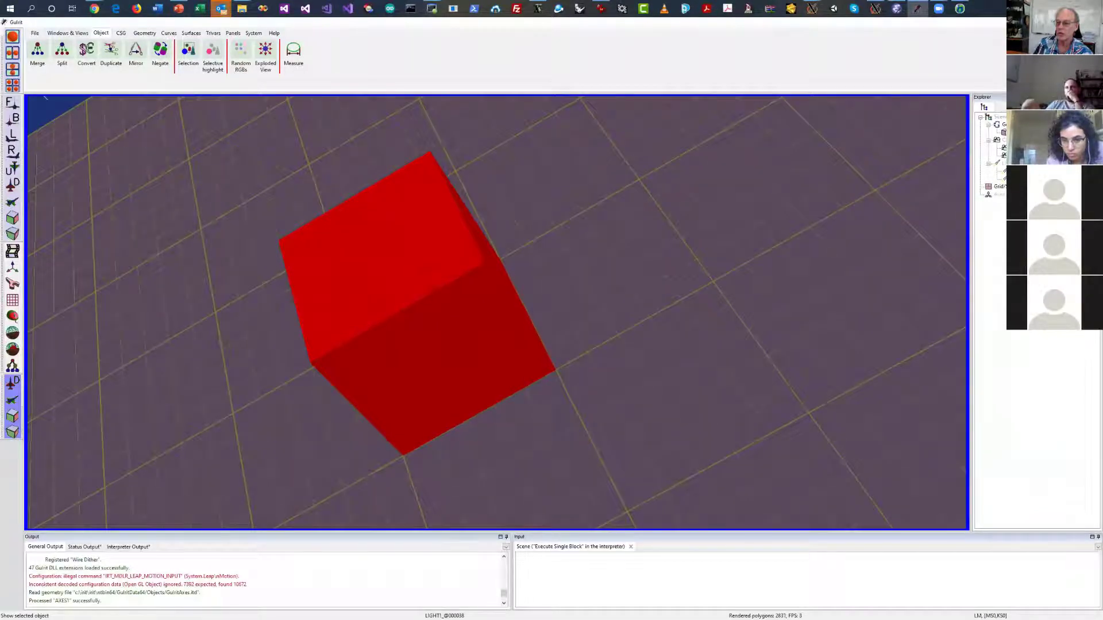
pyautogui.moveTo(915, 226); pyautogui.dragTo(853, 178)
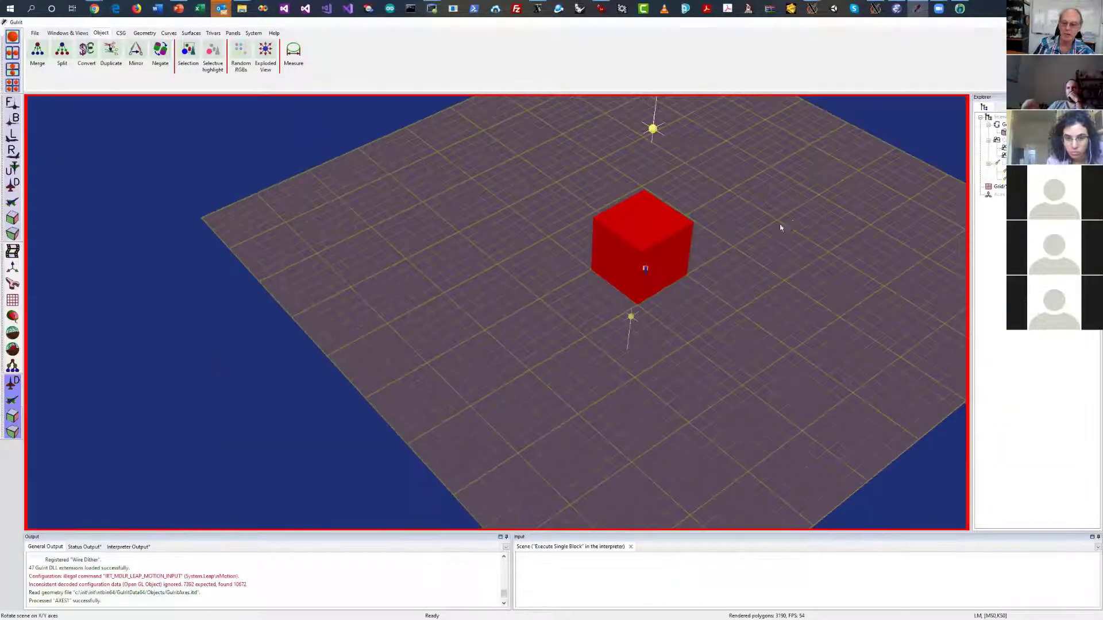
# Hide the two light sources and the camera around the box, leaving only the box and grid
pyautogui.moveTo(780, 228); pyautogui.dragTo(640, 376)
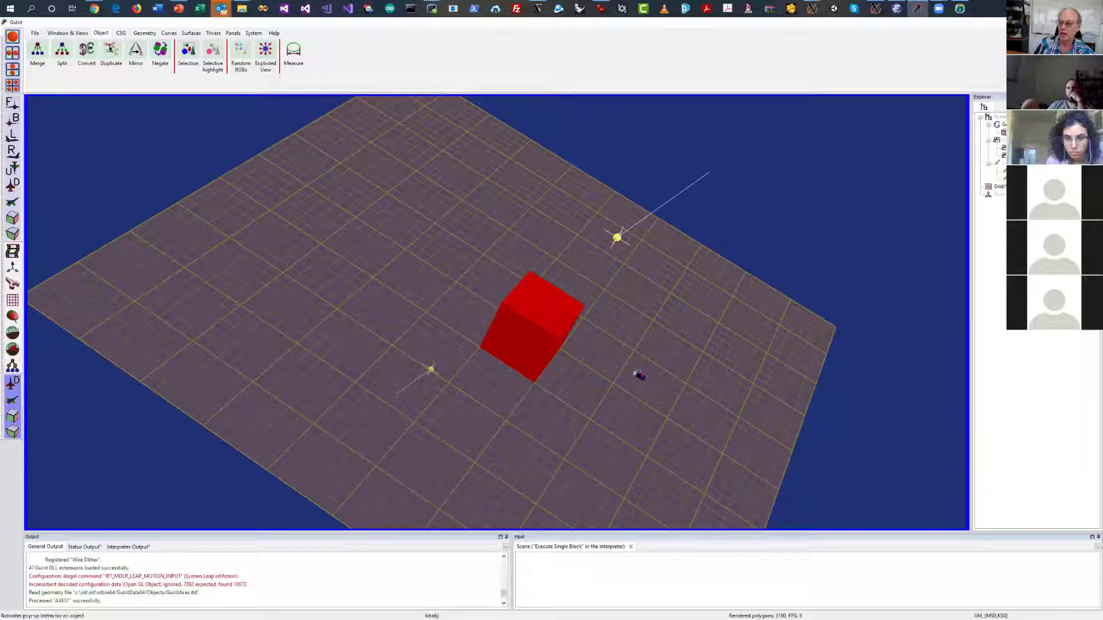
pyautogui.press('Delete')
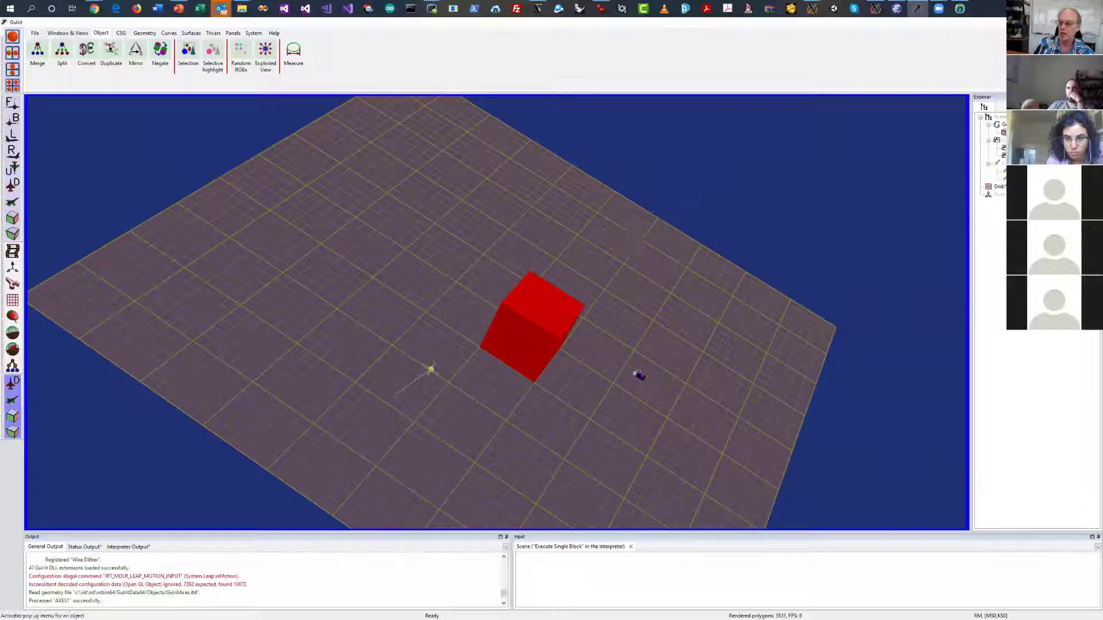
pyautogui.press('Delete')
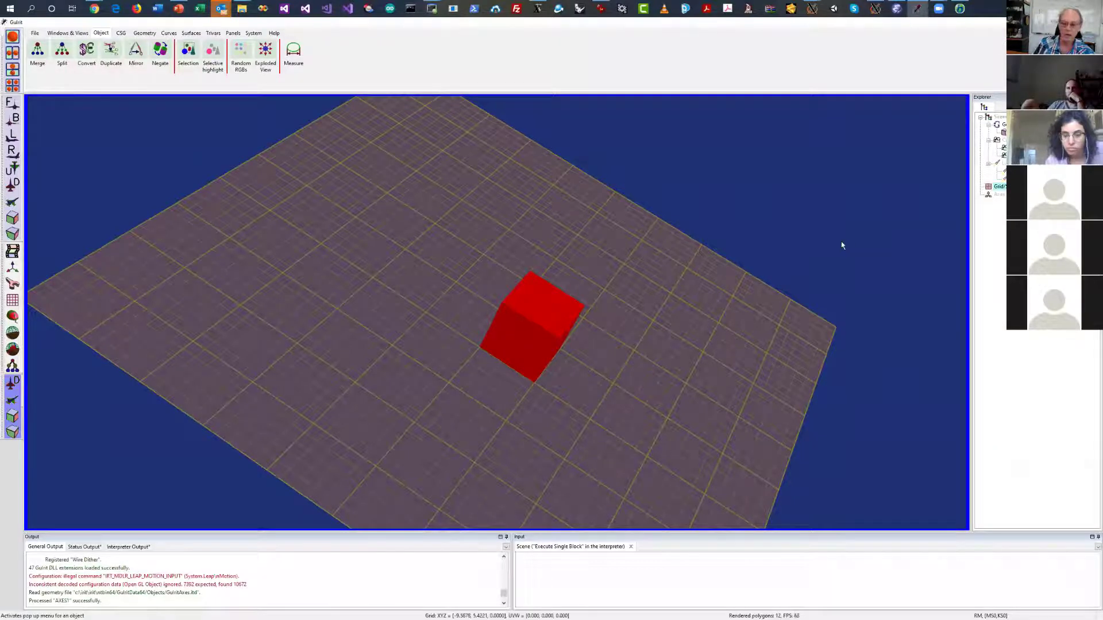
pyautogui.moveTo(839, 241); pyautogui.dragTo(815, 182)
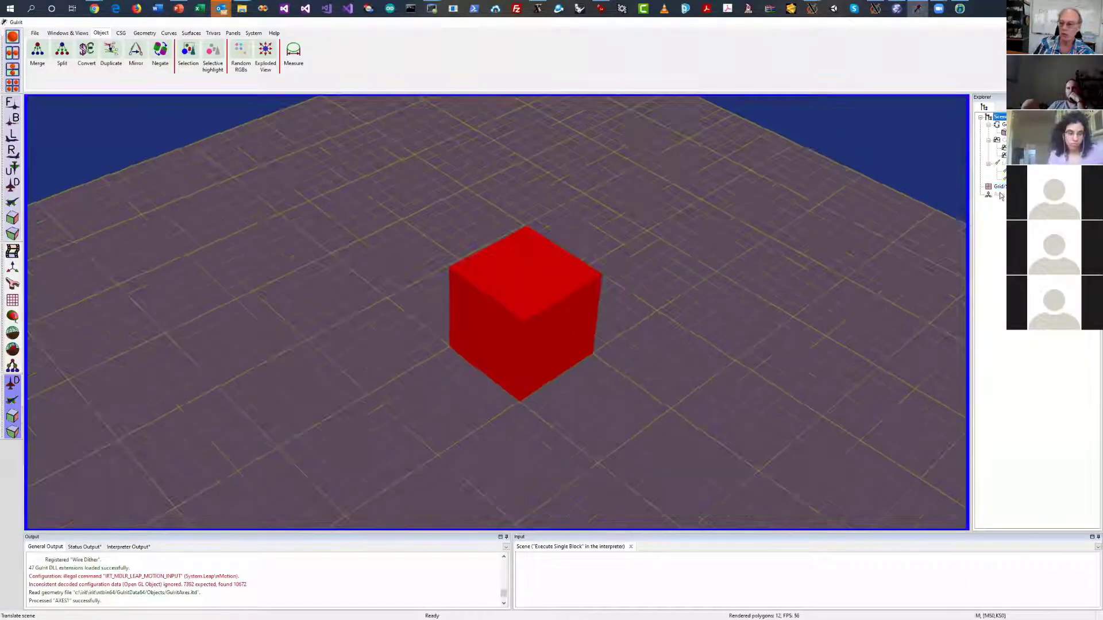
# Show the coordinate axes at the box's corner again and reorient the scene around them
pyautogui.click(999, 194)
pyautogui.moveTo(804, 241); pyautogui.dragTo(785, 256)
pyautogui.scroll(2, 785, 257)
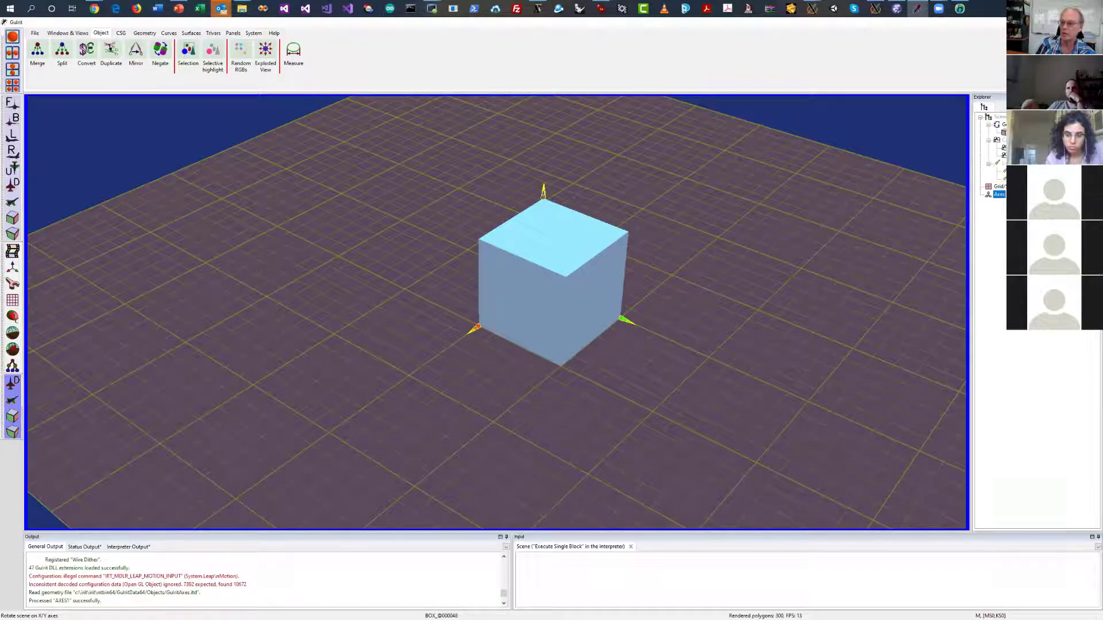
# Hide the box to reveal the full coordinate axes, redisplay it, and zoom in on it
pyautogui.click(543, 195)
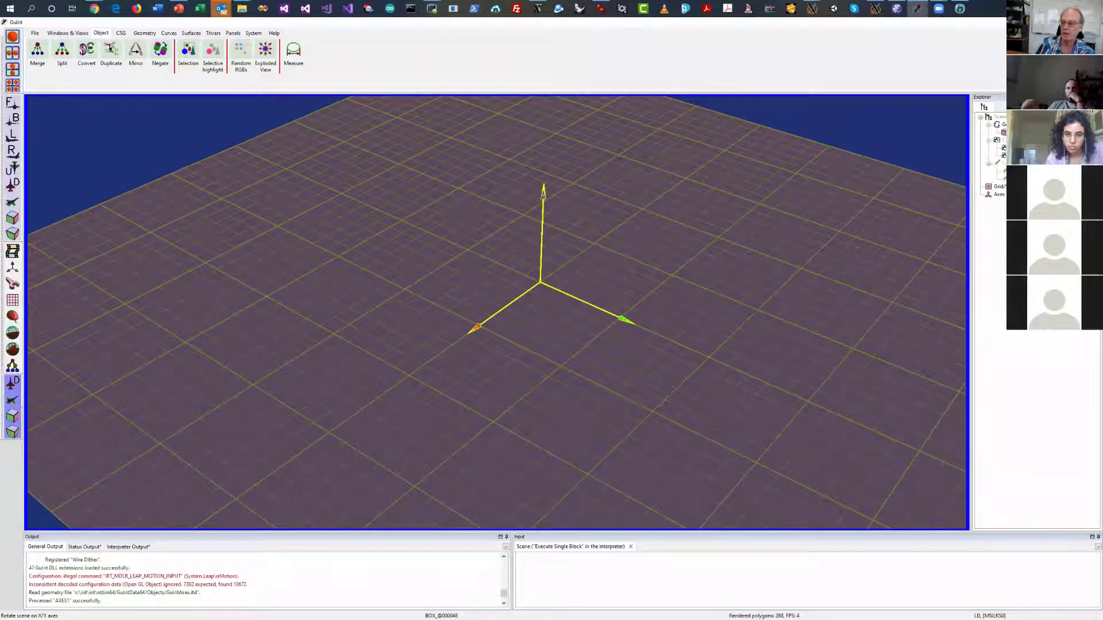
pyautogui.click(542, 195)
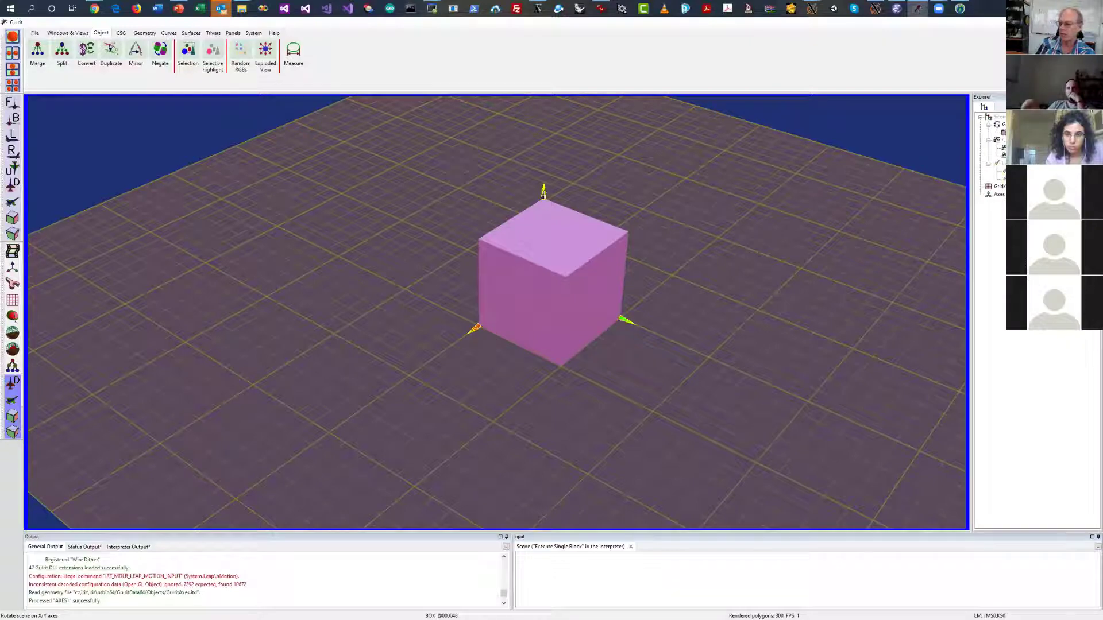
pyautogui.moveTo(771, 229)
pyautogui.mouseDown(button='middle')
pyautogui.moveTo(731, 237)
pyautogui.moveTo(759, 238)
pyautogui.mouseUp(button='middle')
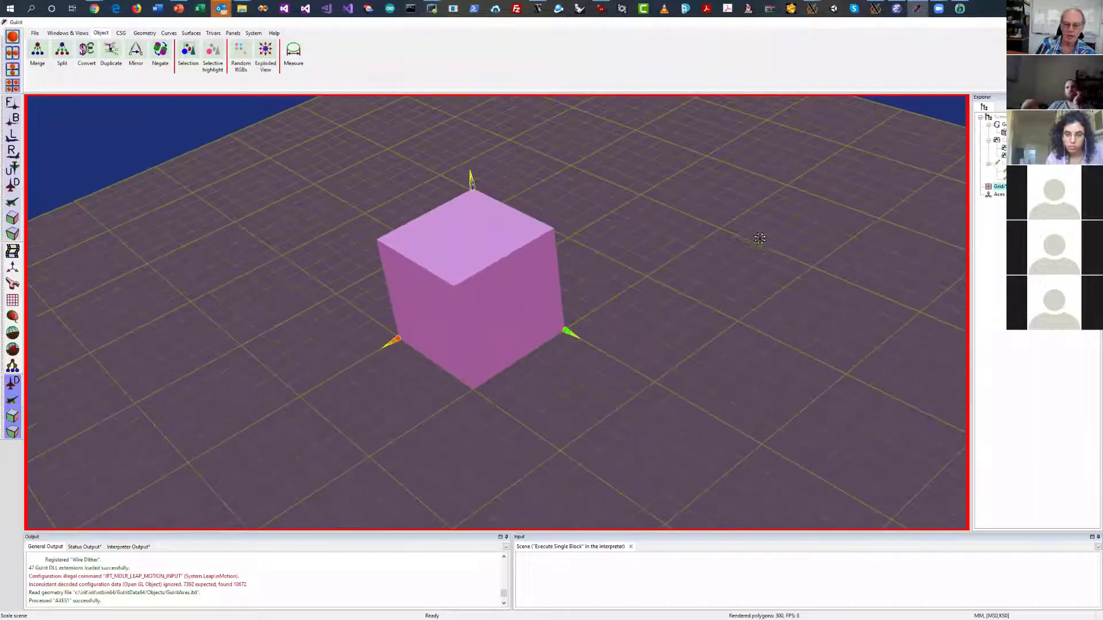
# Hide the box once more, examine the coloured arrows of the coordinate axes, and bring the box back
pyautogui.moveTo(772, 232); pyautogui.dragTo(776, 274)
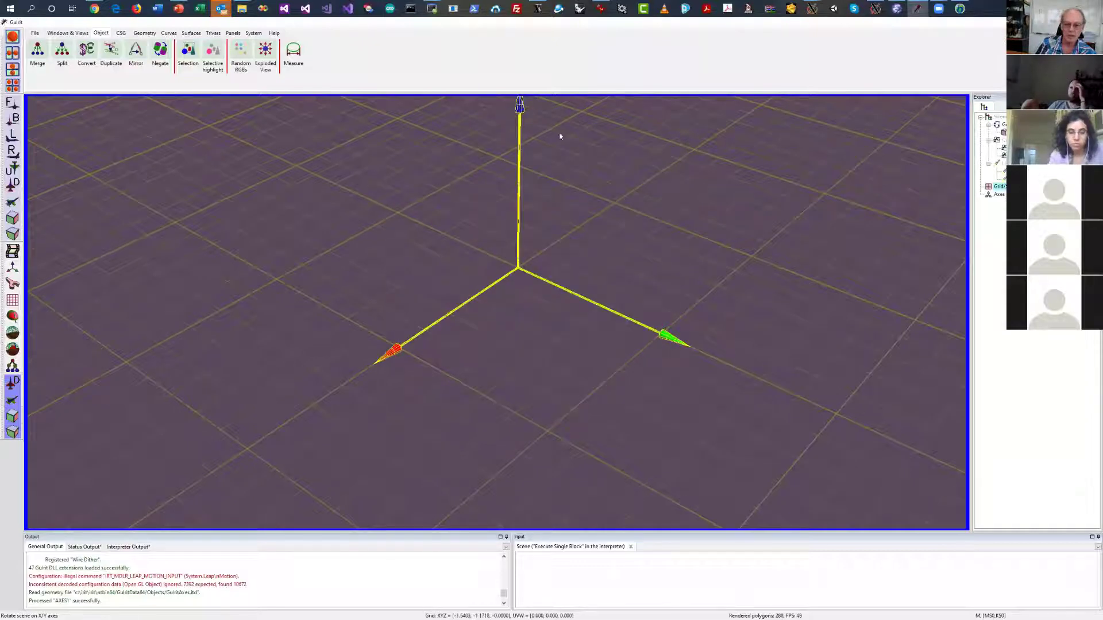
pyautogui.moveTo(561, 136); pyautogui.dragTo(604, 294, button='right')
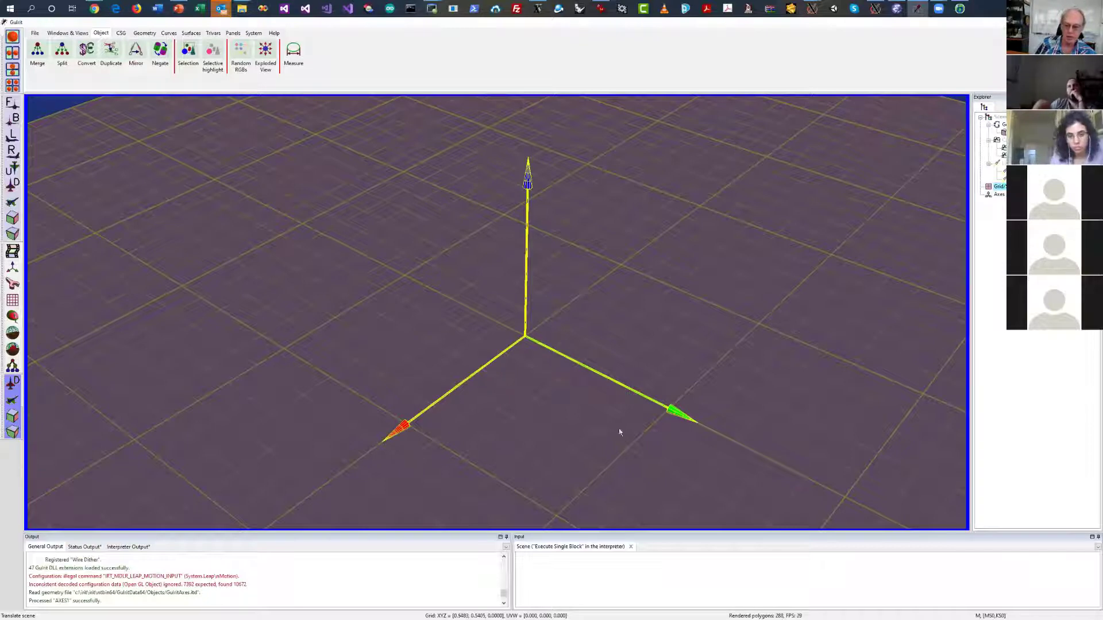
pyautogui.click(526, 167)
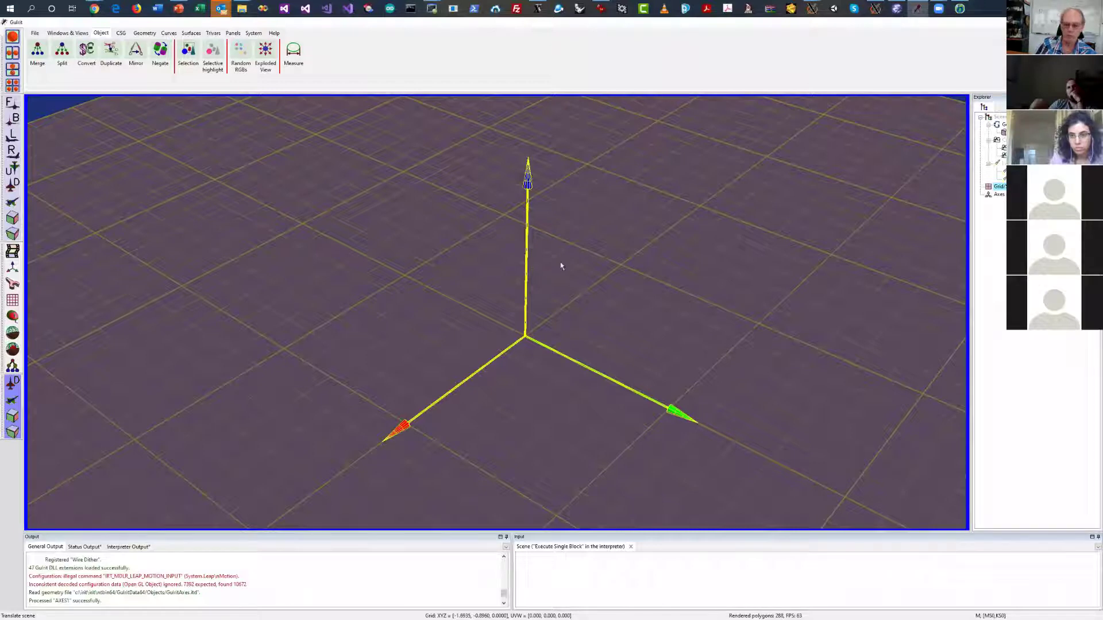
pyautogui.click(399, 448)
pyautogui.click(547, 186)
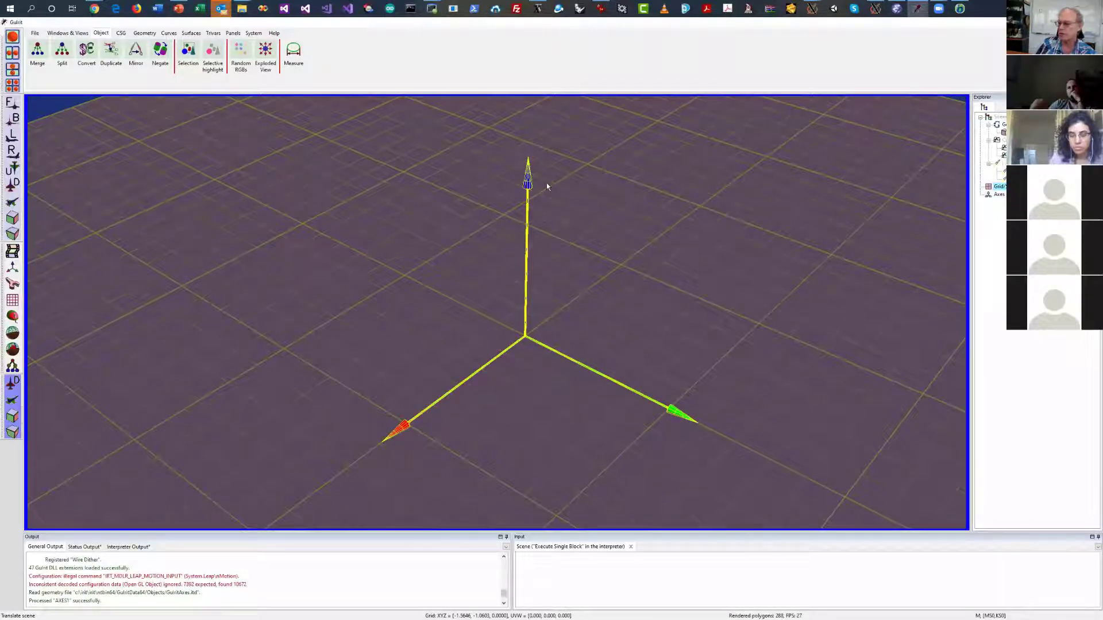
pyautogui.moveTo(565, 224); pyautogui.dragTo(560, 217)
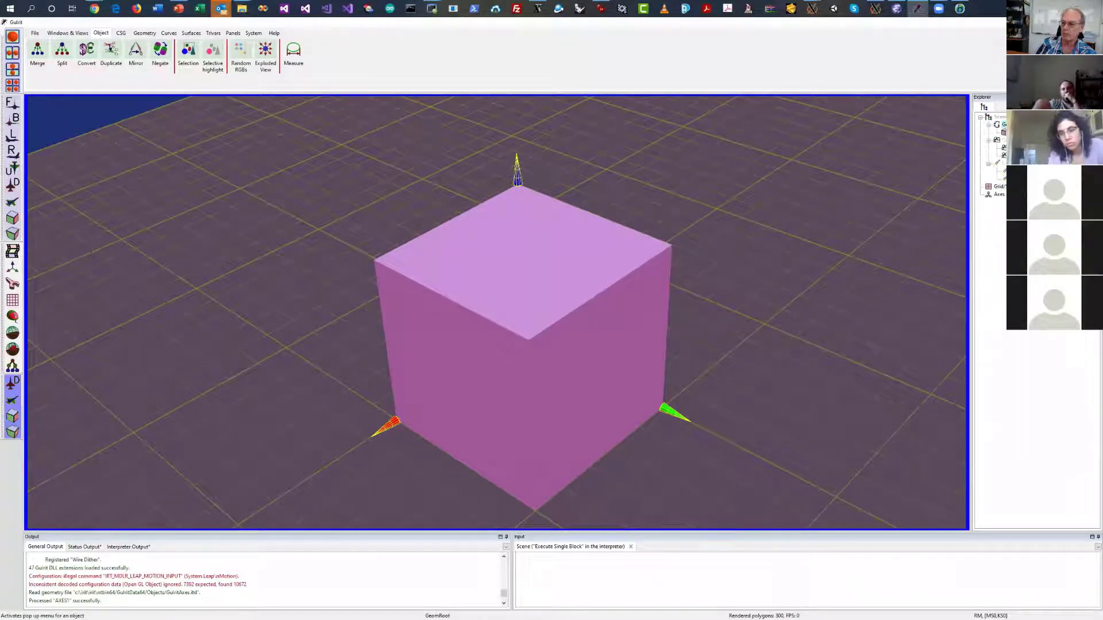
# Compare the object-specific operations offered for the scene, its tree objects and the box
pyautogui.rightClick(1011, 123)
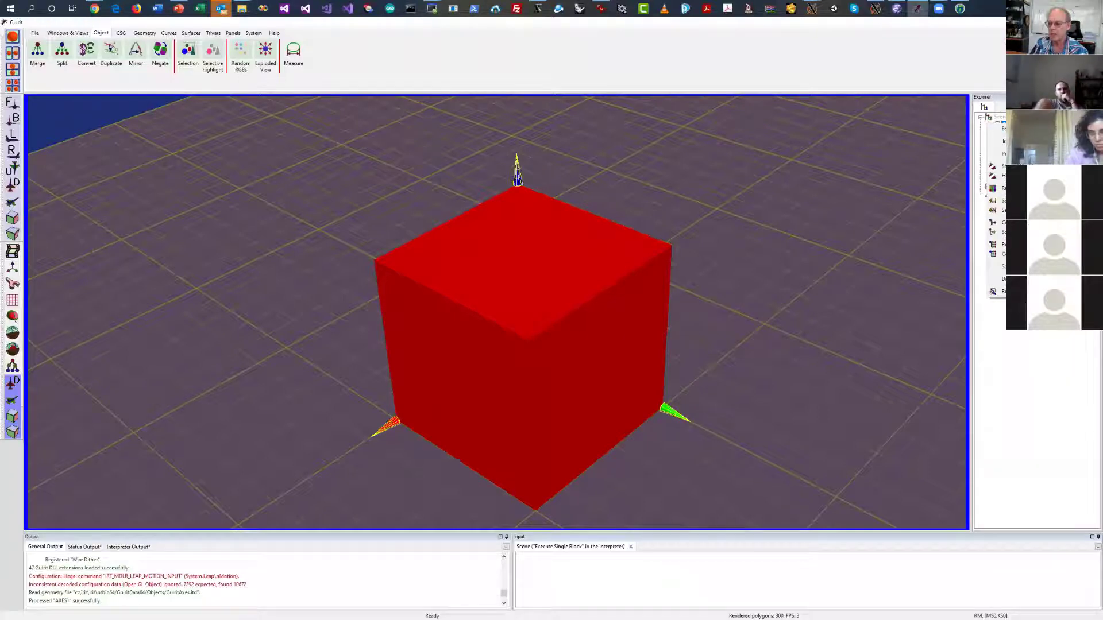
pyautogui.rightClick(1011, 151)
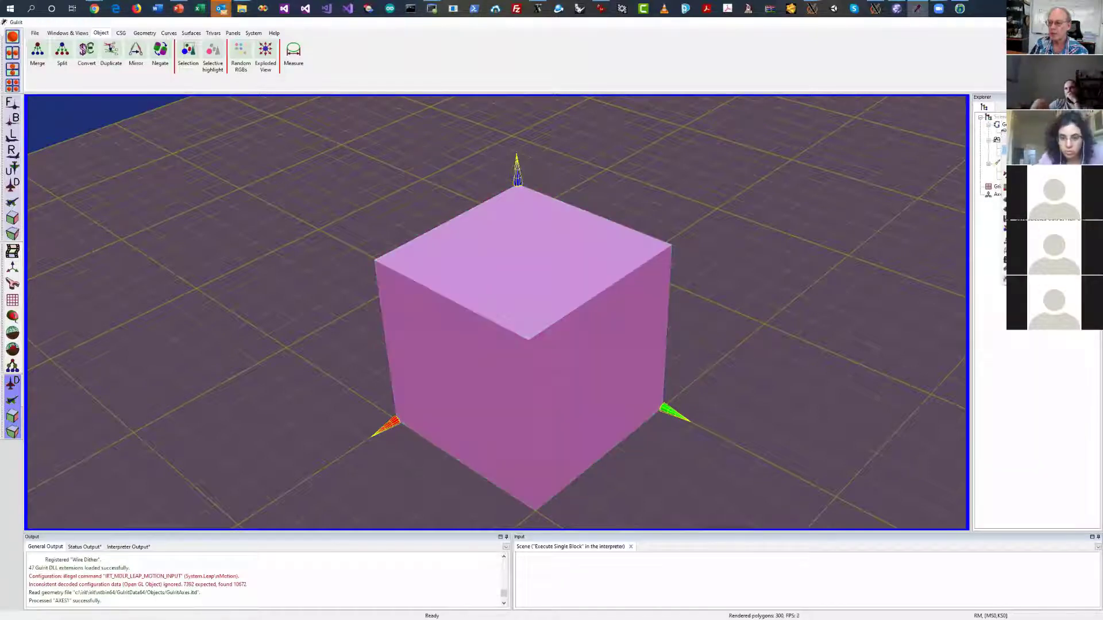
pyautogui.rightClick(1011, 150)
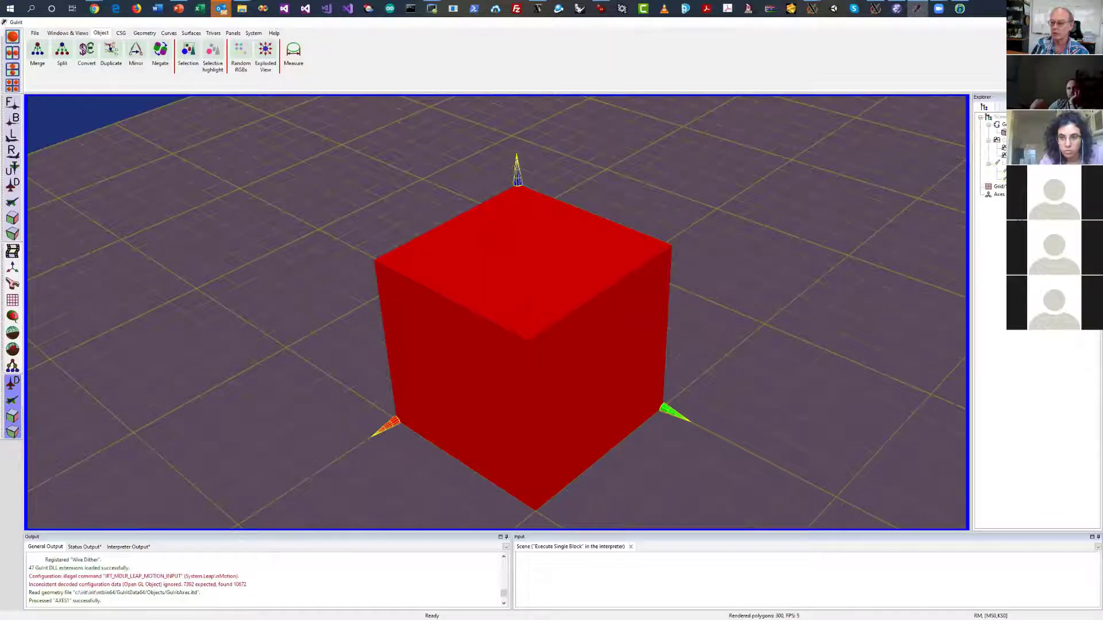
pyautogui.rightClick(1012, 133)
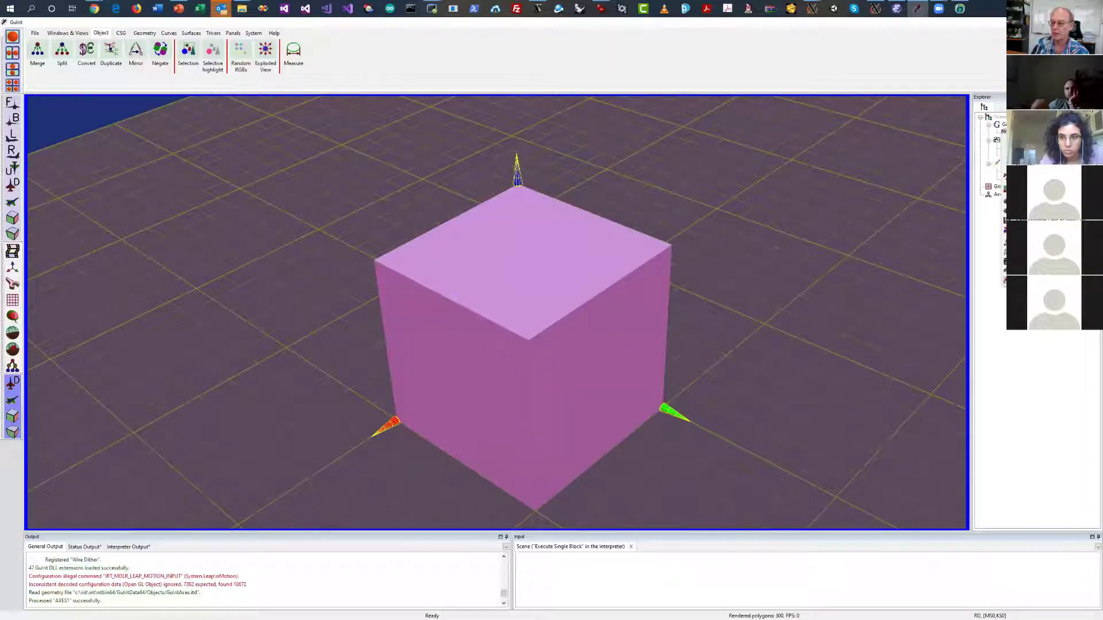
pyautogui.press('Escape')
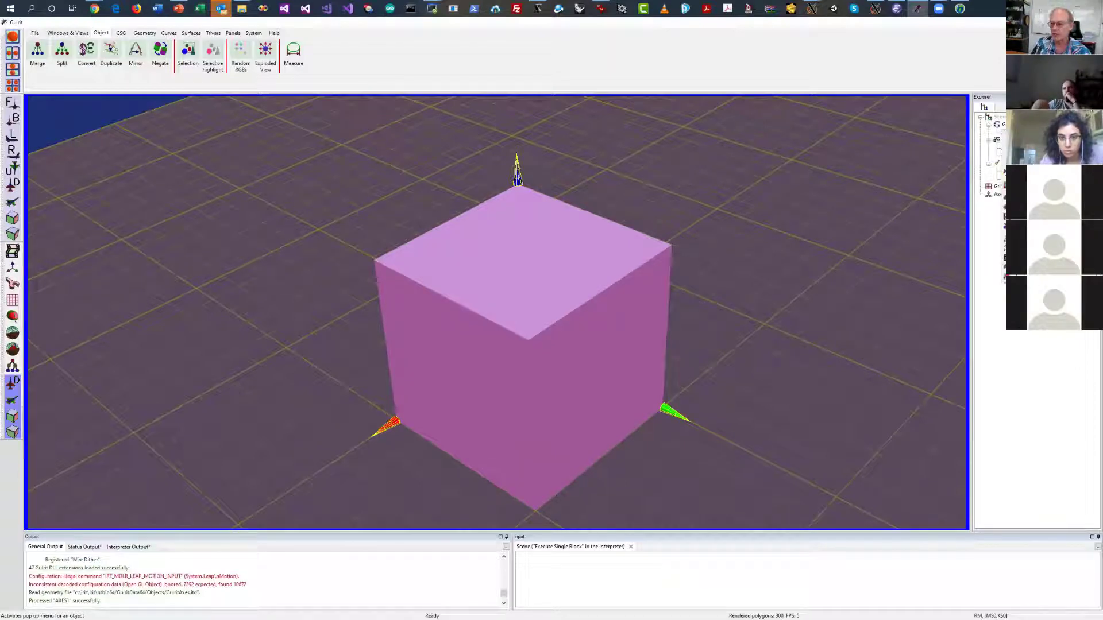
pyautogui.rightClick(579, 249)
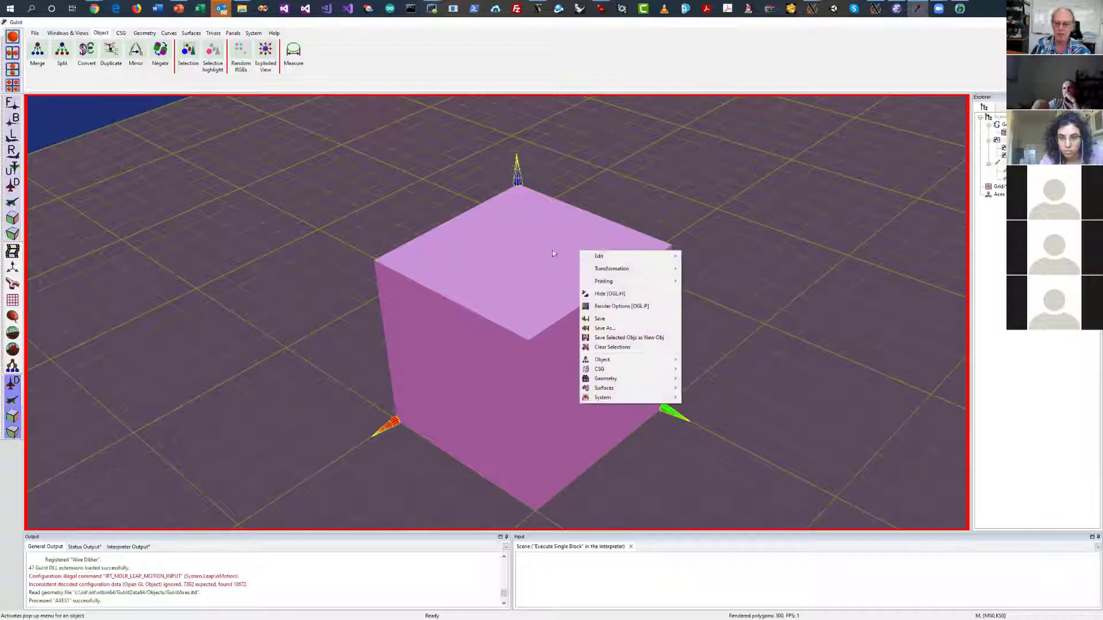
pyautogui.click(1009, 192)
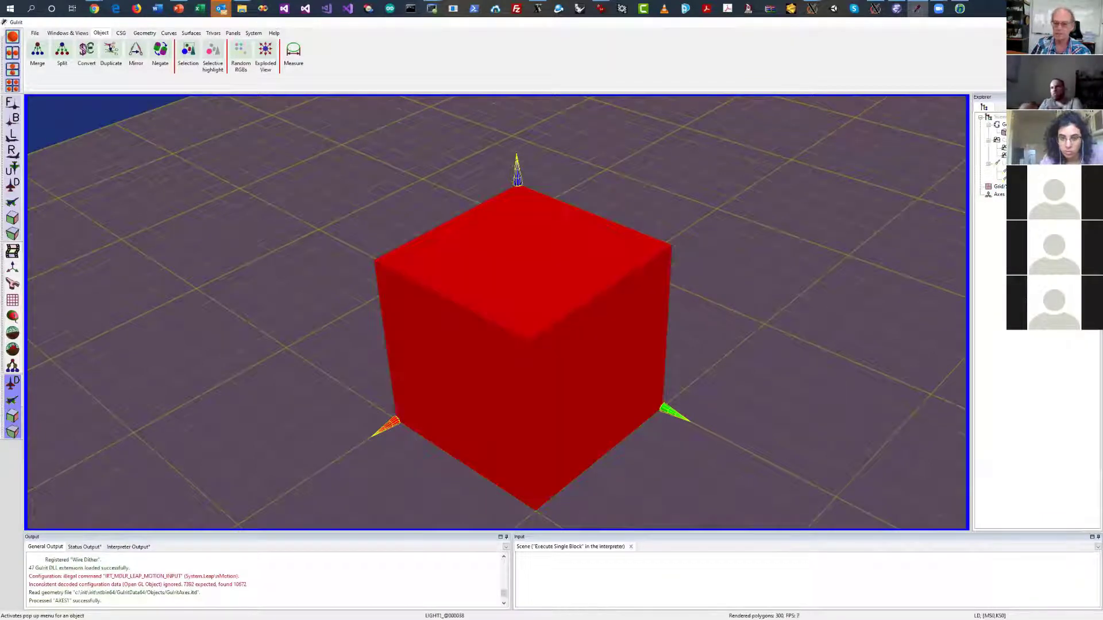
pyautogui.click(607, 277)
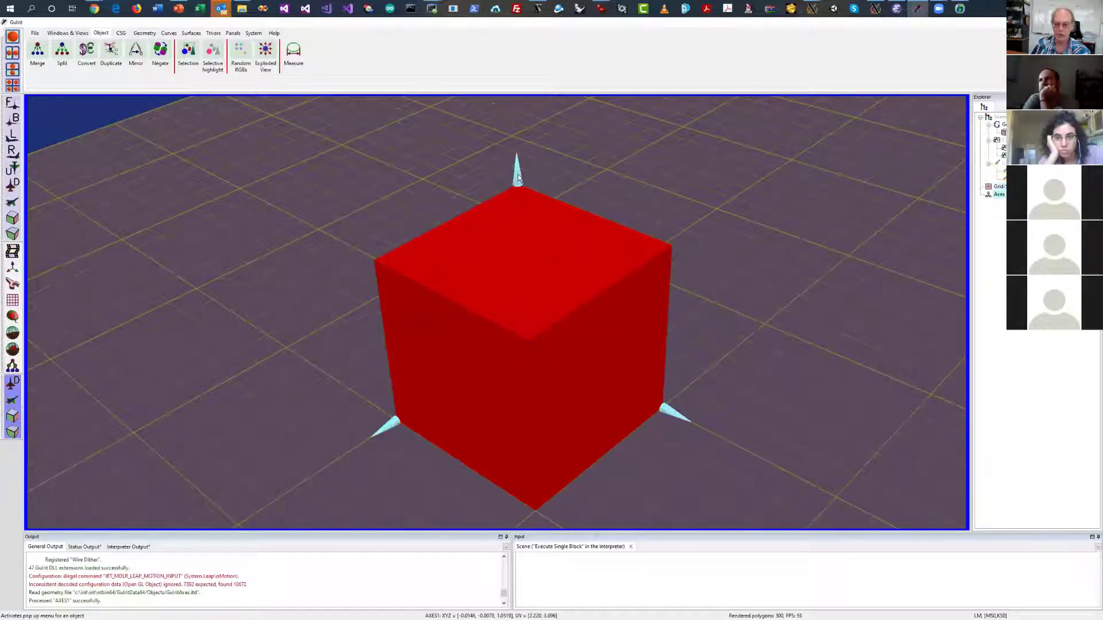
# Hide the box using its object-specific operations in the view, and redisplay it
pyautogui.rightClick(528, 245)
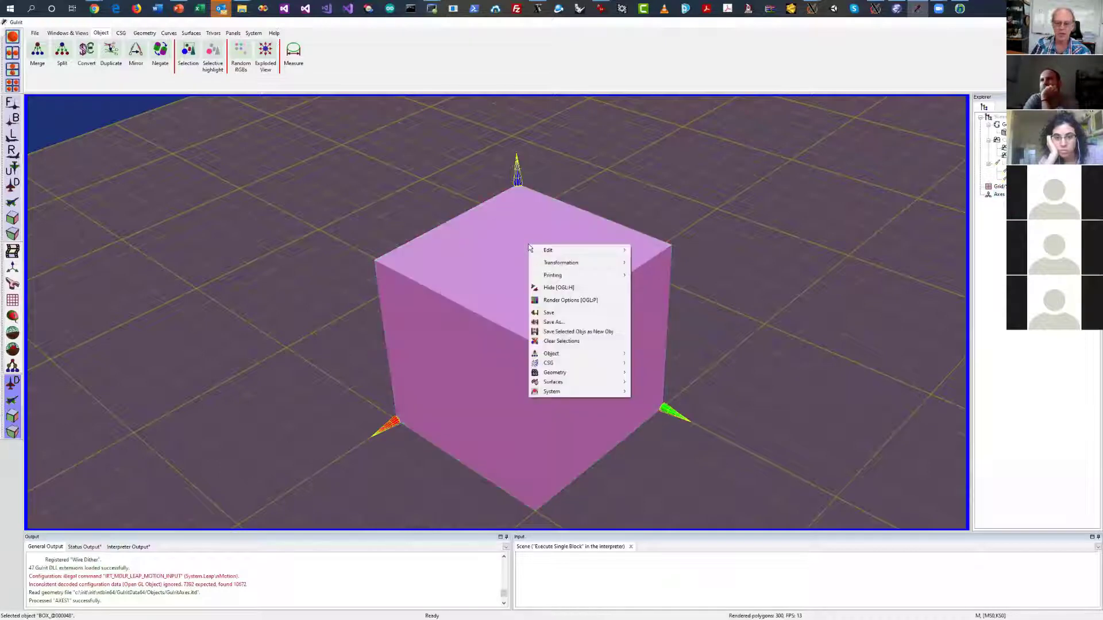
pyautogui.click(559, 287)
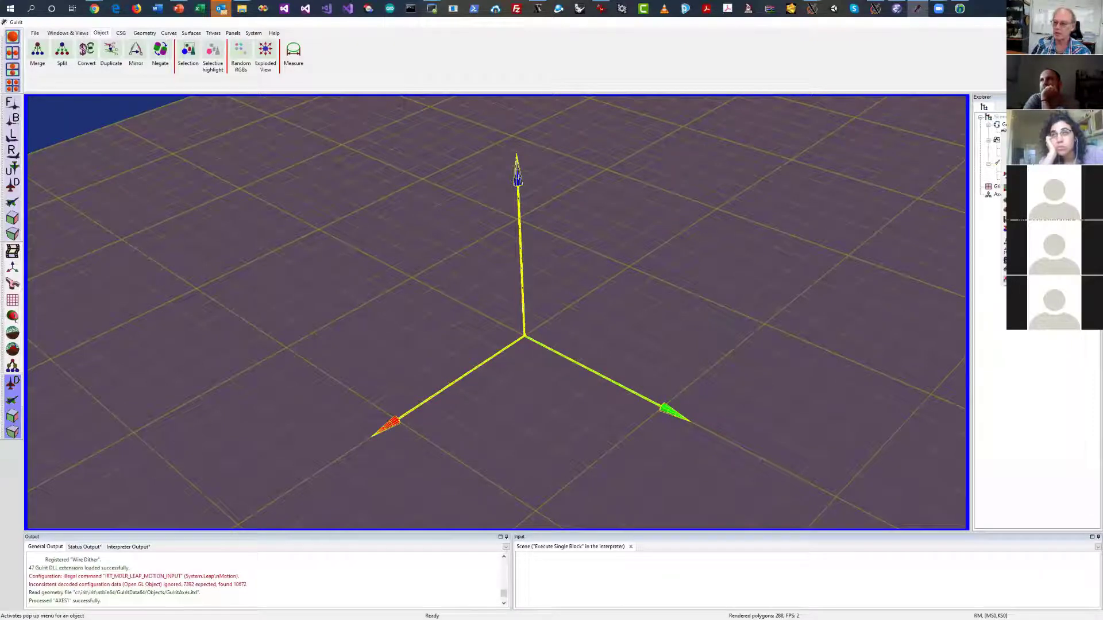
pyautogui.click(1029, 156)
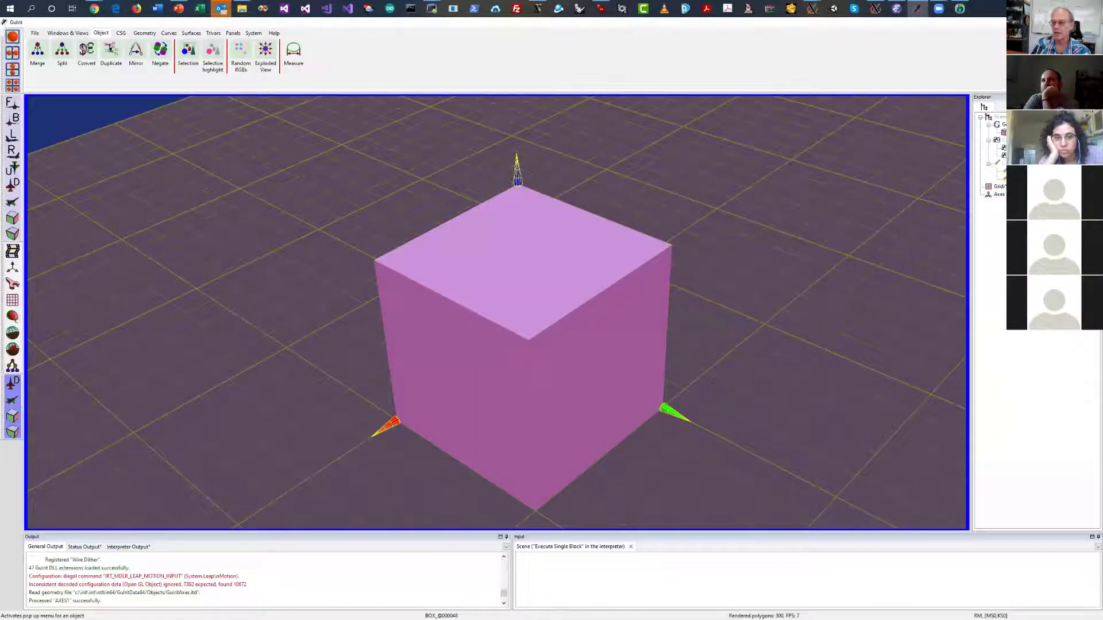
# Start the 3D Transform Object operation on the box and view its transformation cage from several angles
pyautogui.click(1003, 134)
pyautogui.scroll(-5, 911, 207)
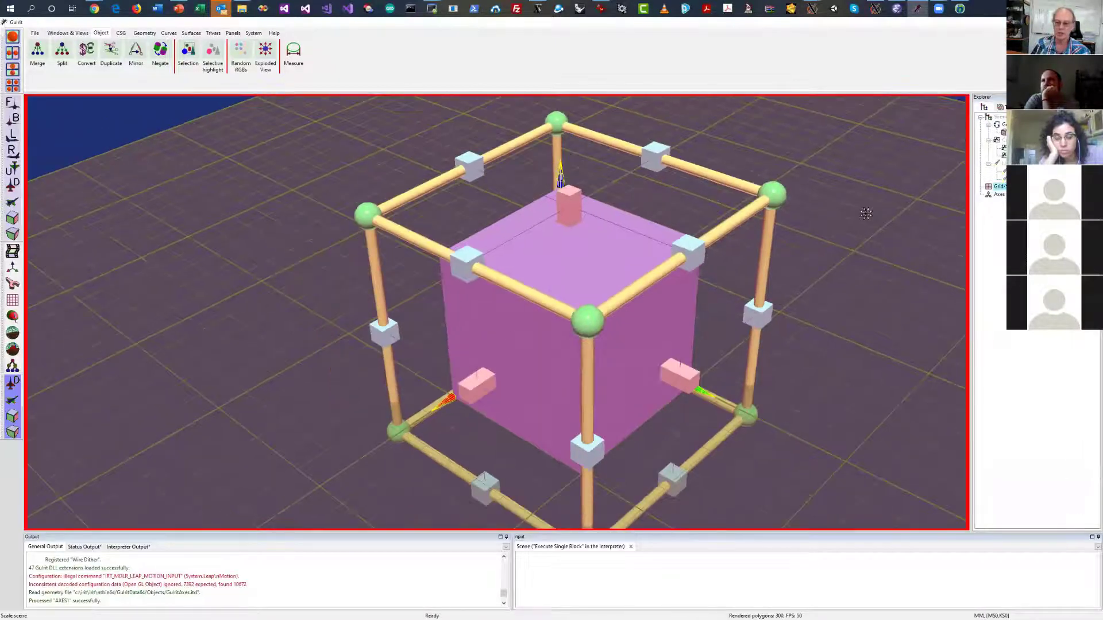
pyautogui.moveTo(852, 220); pyautogui.dragTo(822, 230, button='middle')
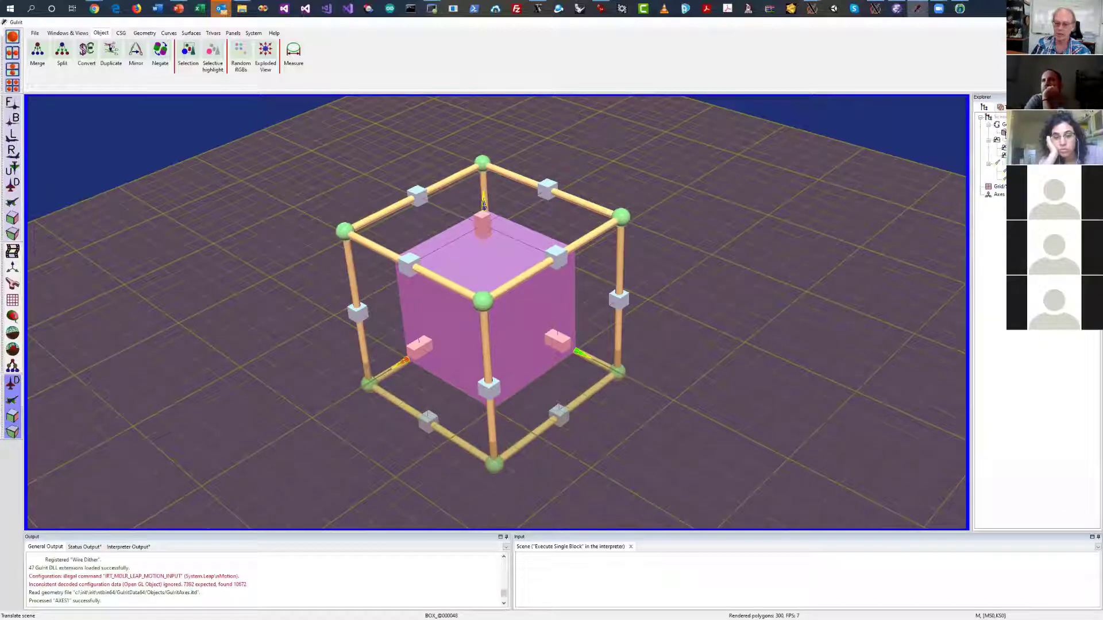
pyautogui.rightClick(486, 310)
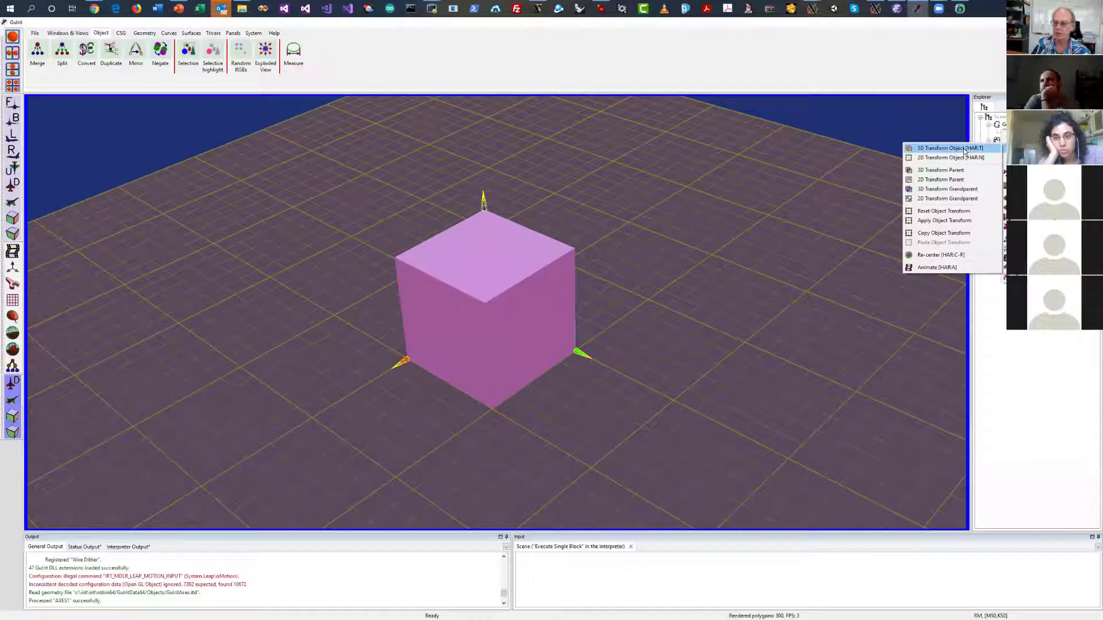
pyautogui.click(948, 148)
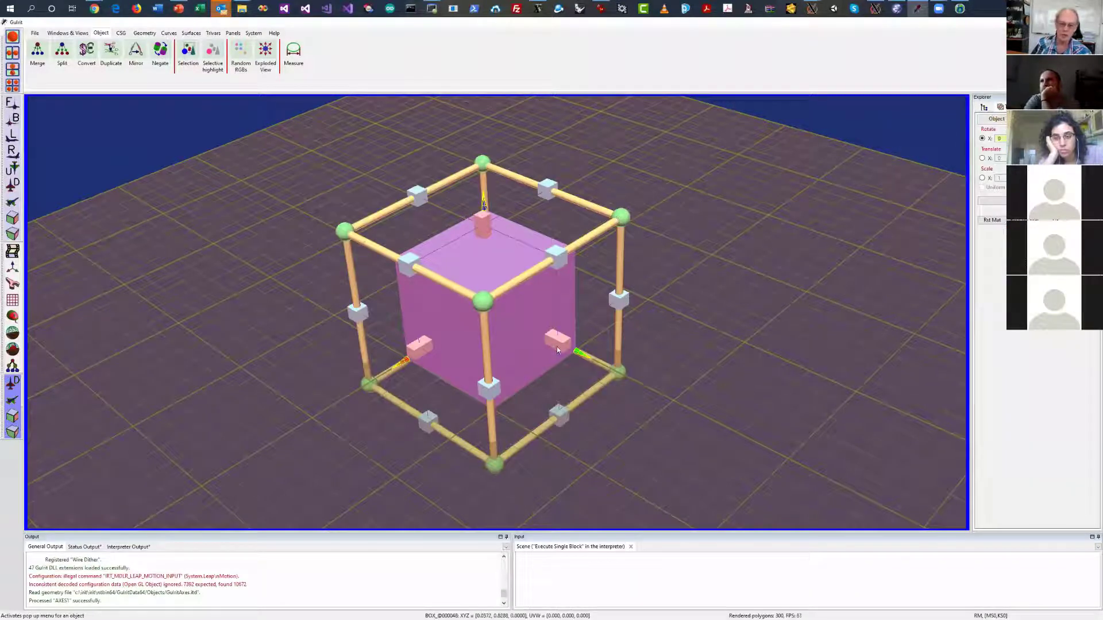
pyautogui.moveTo(562, 340); pyautogui.dragTo(541, 321, button='middle')
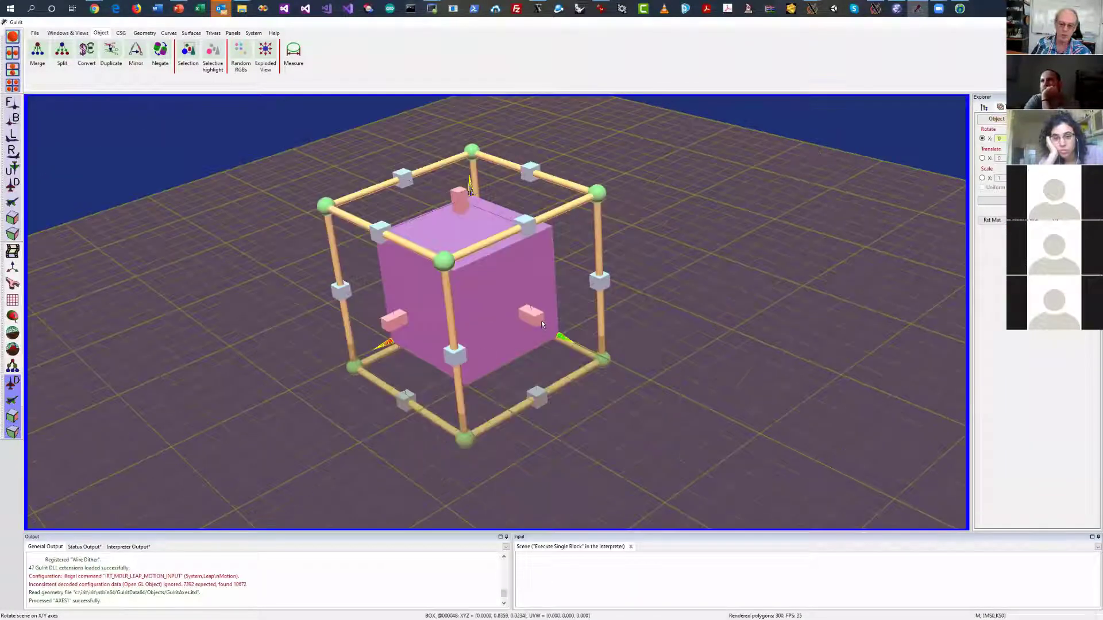
pyautogui.moveTo(673, 273); pyautogui.dragTo(519, 258, button='middle')
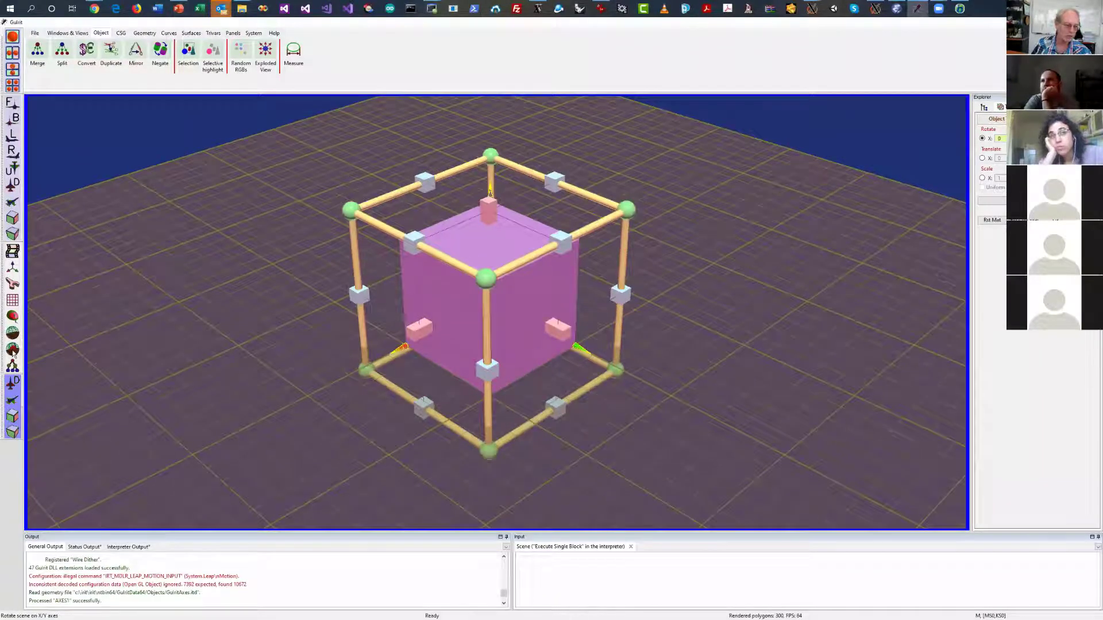
# Review the program's configuration settings through to the end and cancel without changing anything
pyautogui.click(12, 284)
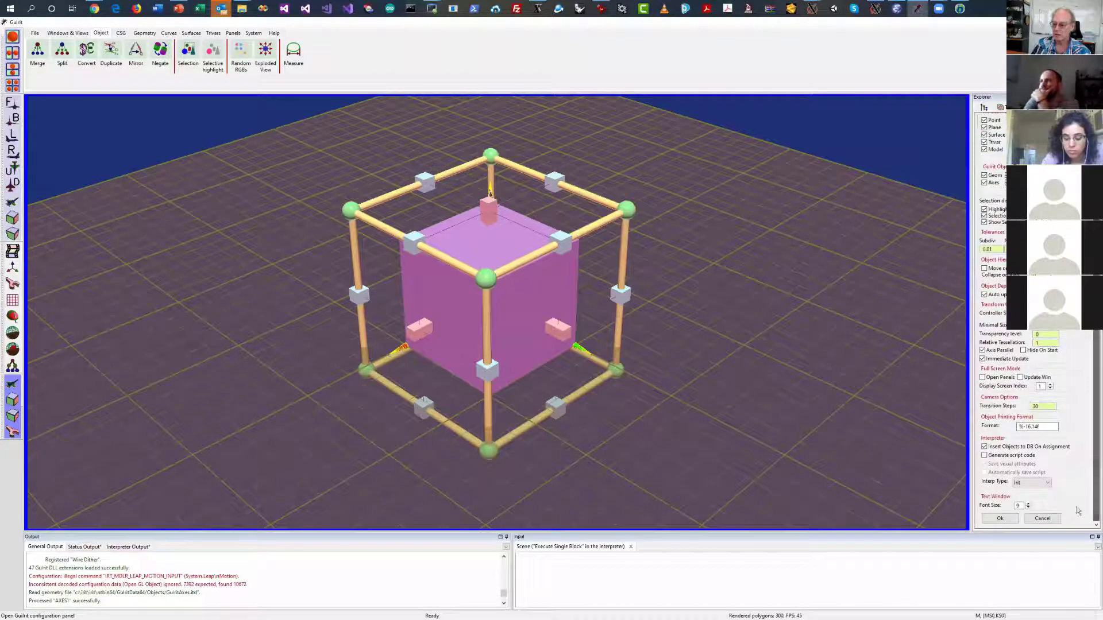
pyautogui.scroll(-5, 1094, 402)
pyautogui.click(1046, 521)
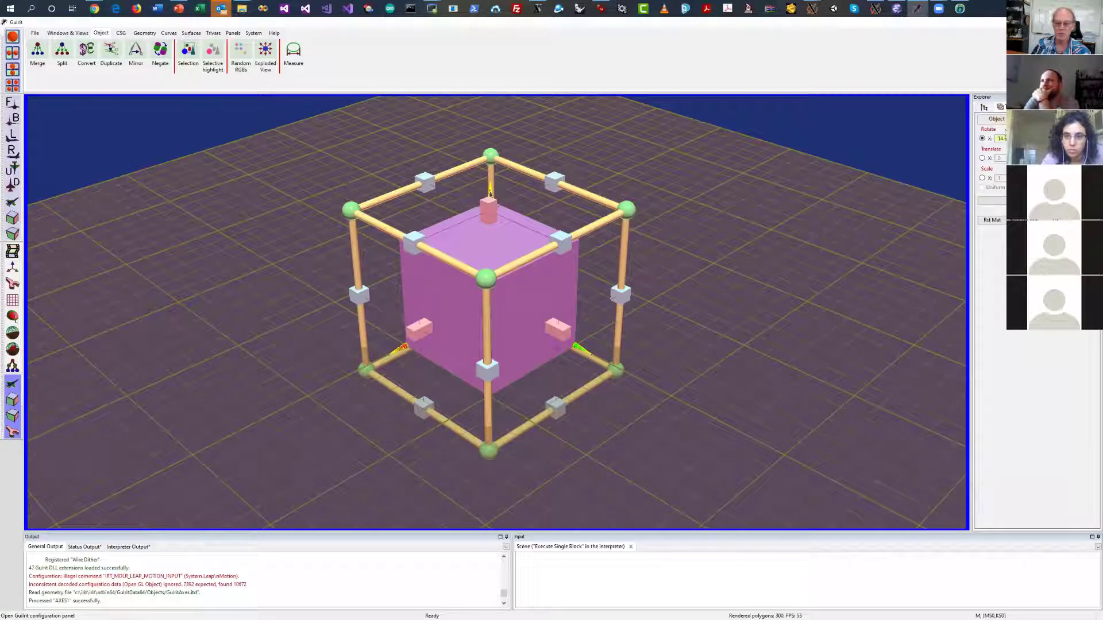
# Apply a rotation about the X axis to the box and close the program
pyautogui.click(999, 201)
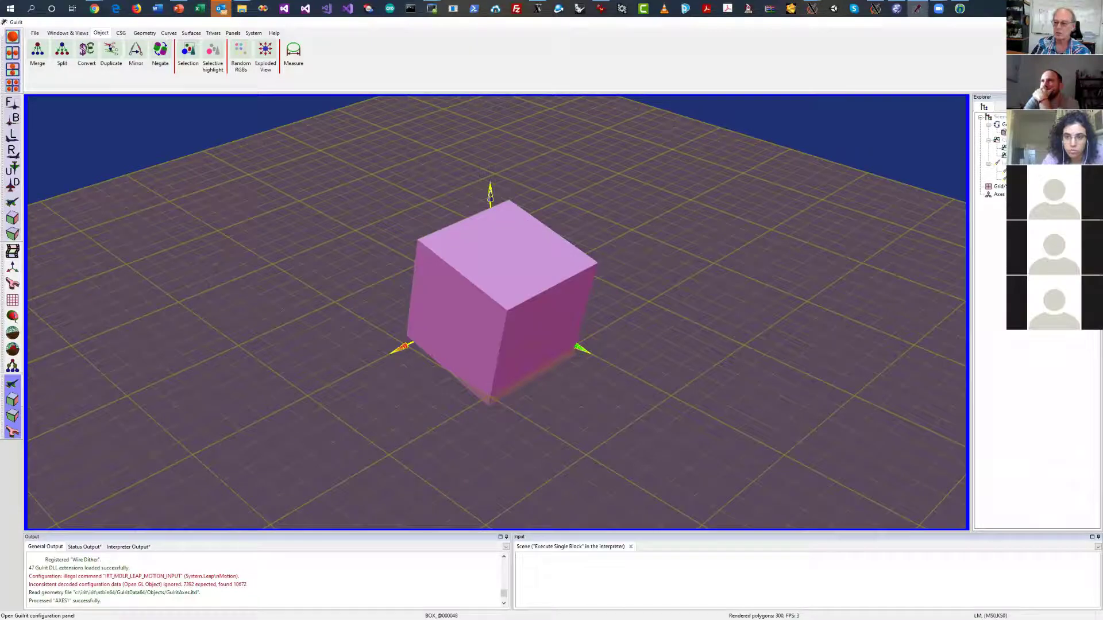
pyautogui.hotkey('alt', 'F4')
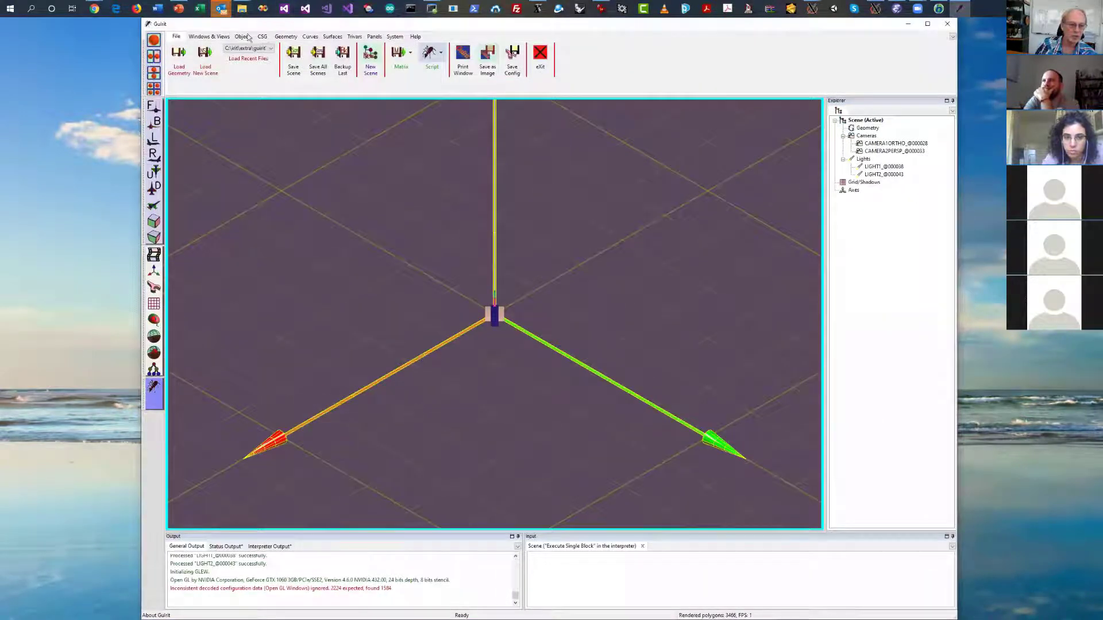
# Create a box primitive in the restarted program with its corner at 0, 0, 0 and all three dimensions 1
pyautogui.click(262, 36)
pyautogui.click(333, 57)
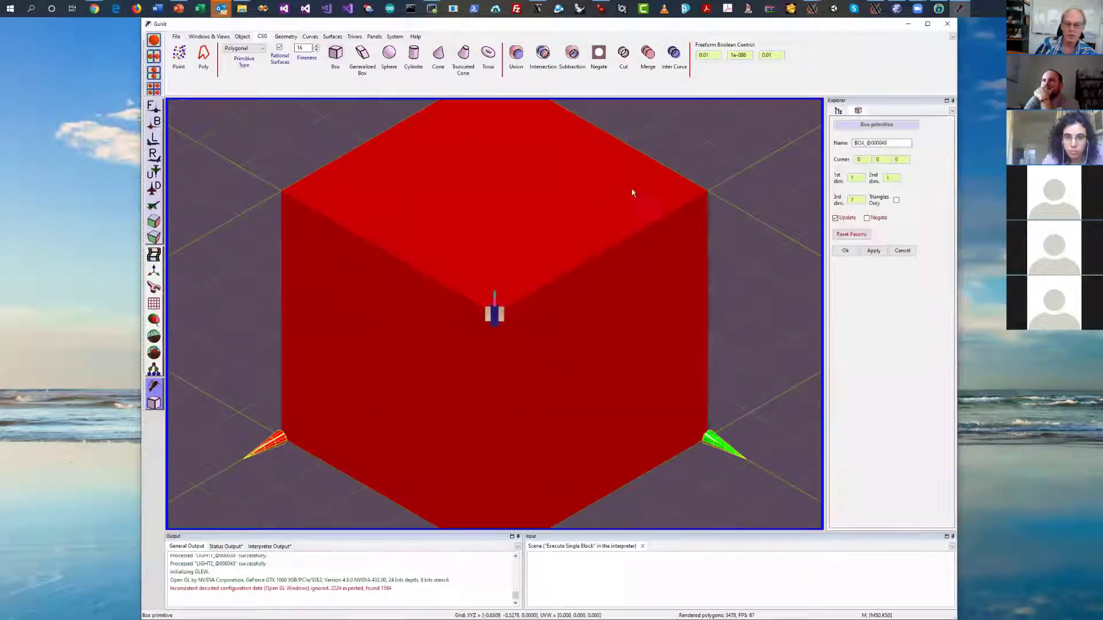
pyautogui.scroll(-3, 721, 167)
pyautogui.click(845, 250)
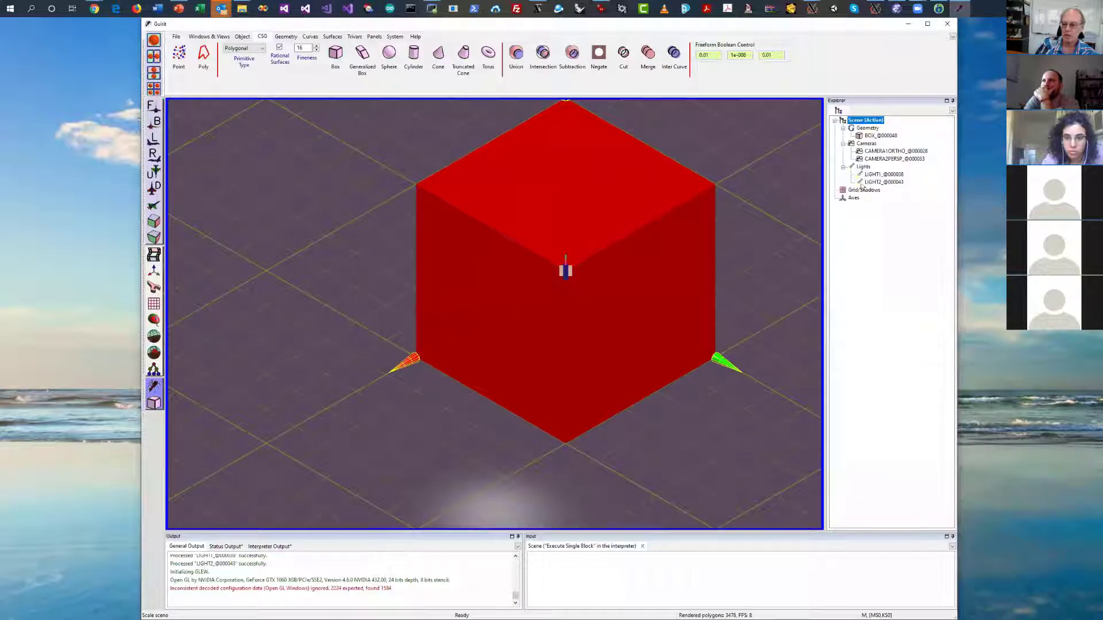
# Start a 3D transformation of the new box and fit its whole transformation cage in the view
pyautogui.click(860, 137)
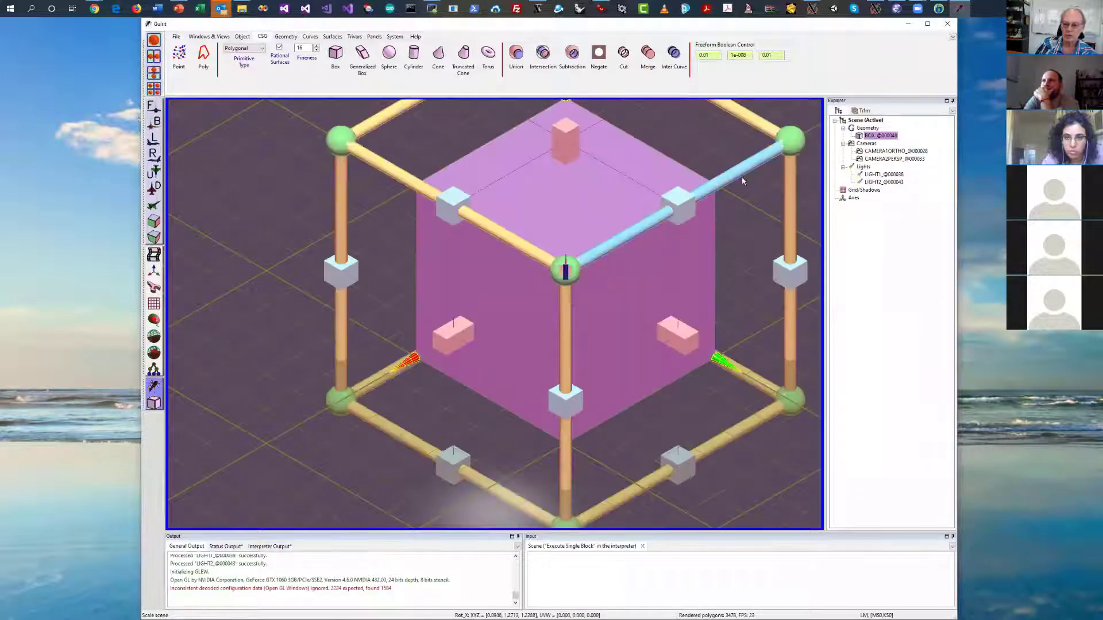
pyautogui.moveTo(742, 177); pyautogui.dragTo(643, 215, button='middle')
pyautogui.scroll(-2, 801, 211)
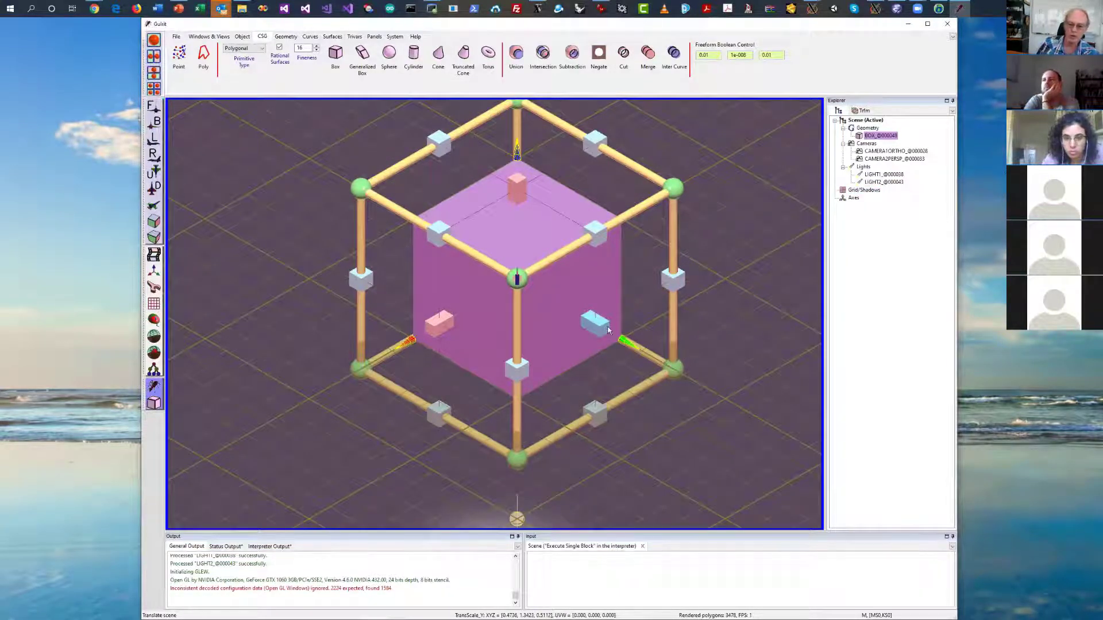
# Translate the box along the Y, X and Z axes with the cage's face handles, raising it about 0.24
pyautogui.moveTo(603, 332); pyautogui.dragTo(489, 334)
pyautogui.moveTo(419, 322)
pyautogui.mouseDown()
pyautogui.moveTo(330, 371)
pyautogui.moveTo(420, 322)
pyautogui.mouseUp()
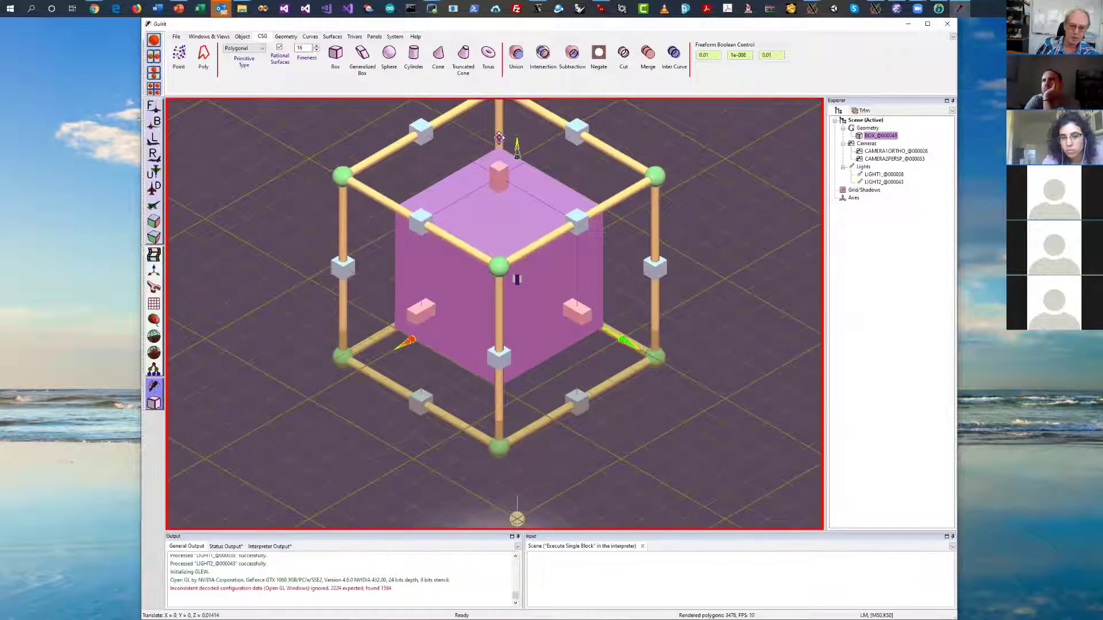
pyautogui.moveTo(497, 173)
pyautogui.mouseDown()
pyautogui.moveTo(494, 141)
pyautogui.moveTo(494, 223)
pyautogui.moveTo(494, 167)
pyautogui.mouseUp()
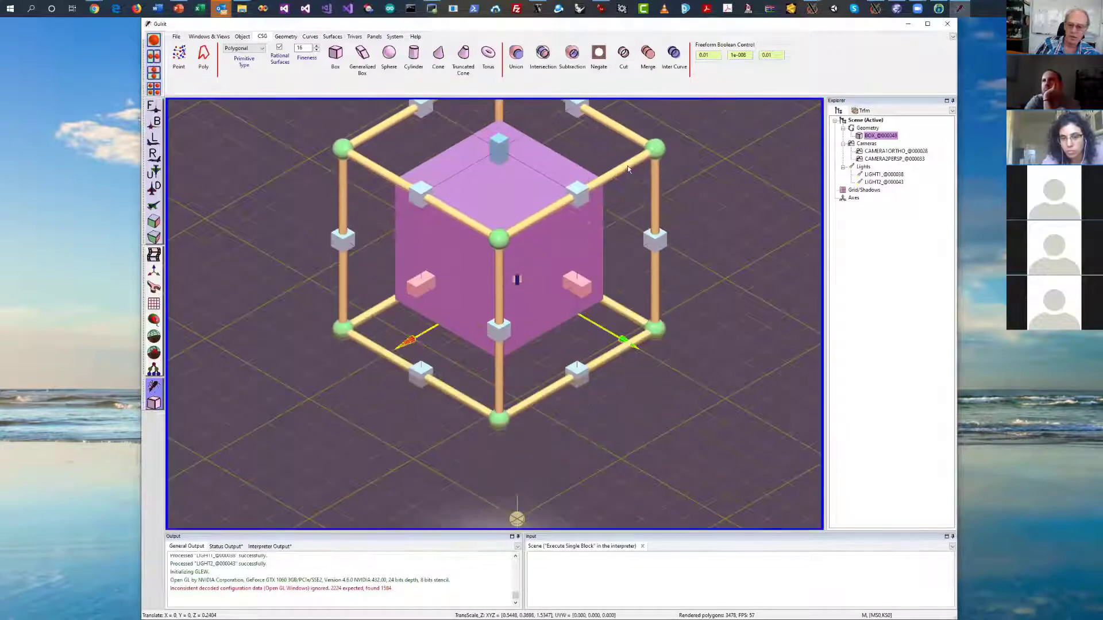
# Rotate the box and scale it uniformly to about 0.59 with the cage handles, and restore its original transformation matrix
pyautogui.moveTo(629, 167); pyautogui.dragTo(574, 275)
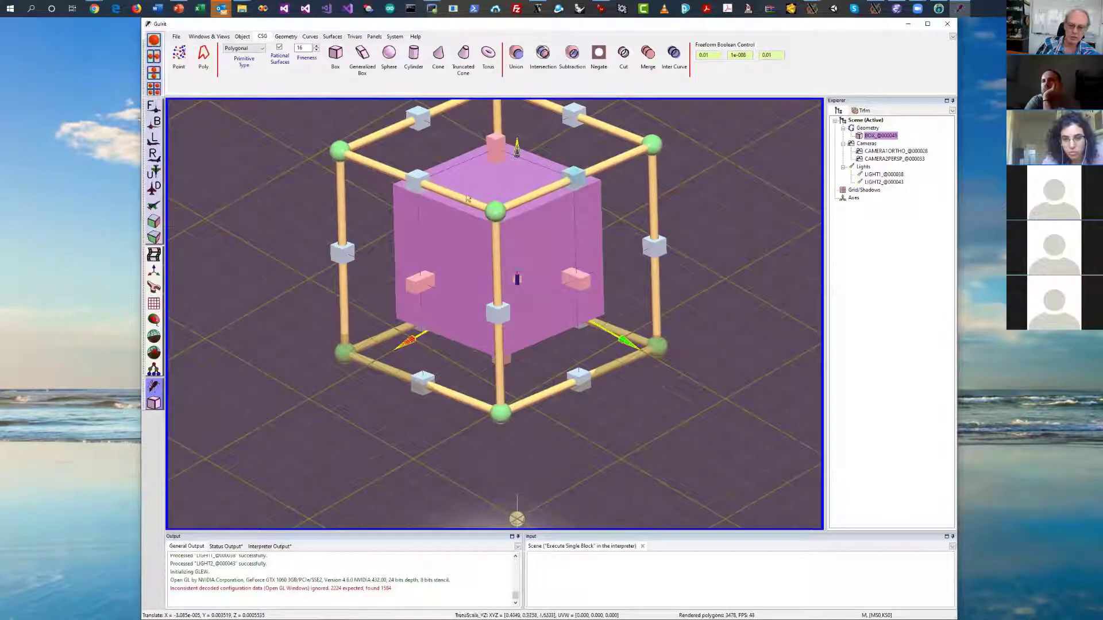
pyautogui.moveTo(497, 214); pyautogui.dragTo(477, 232)
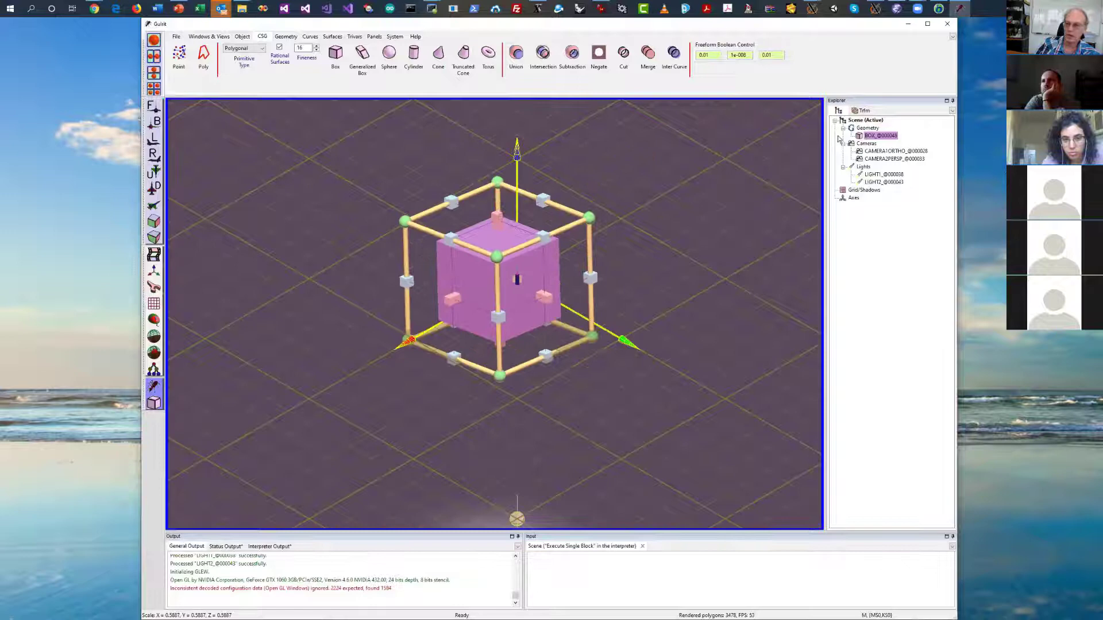
pyautogui.click(862, 112)
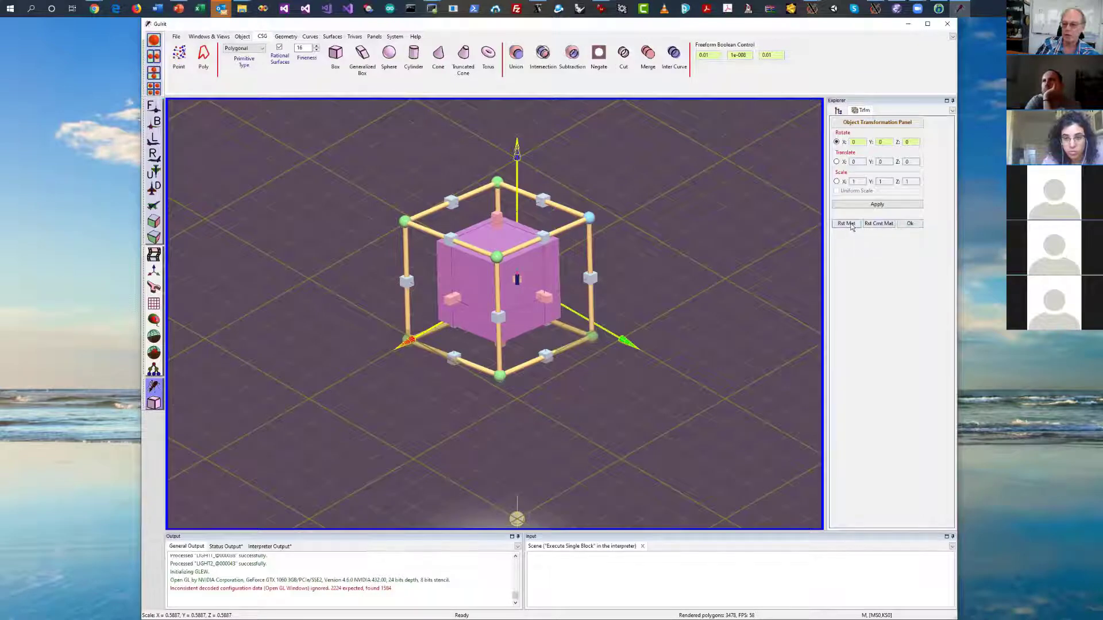
pyautogui.click(881, 224)
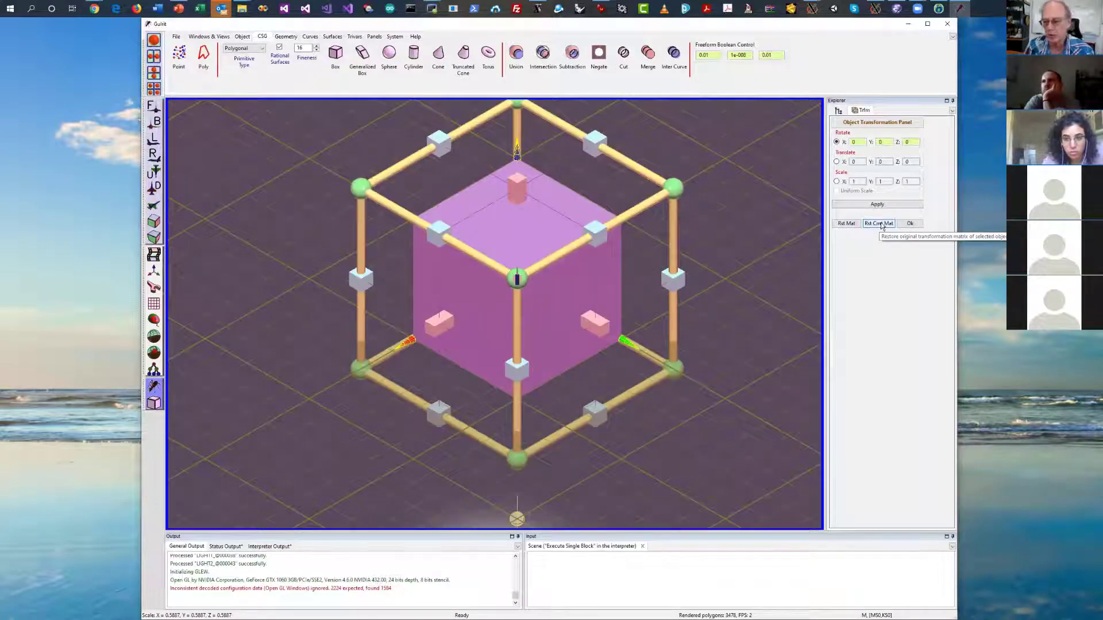
# Rotate the box 44 degrees about the X axis numerically, and restore its original transformation matrix
pyautogui.doubleClick(856, 142)
pyautogui.write('4')
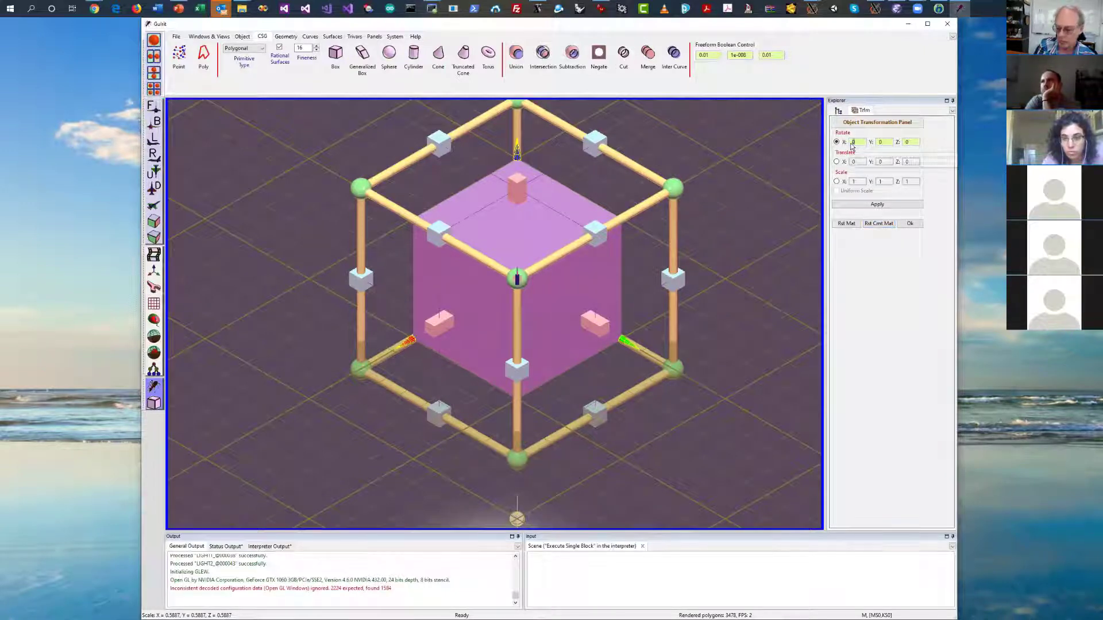
pyautogui.write('4')
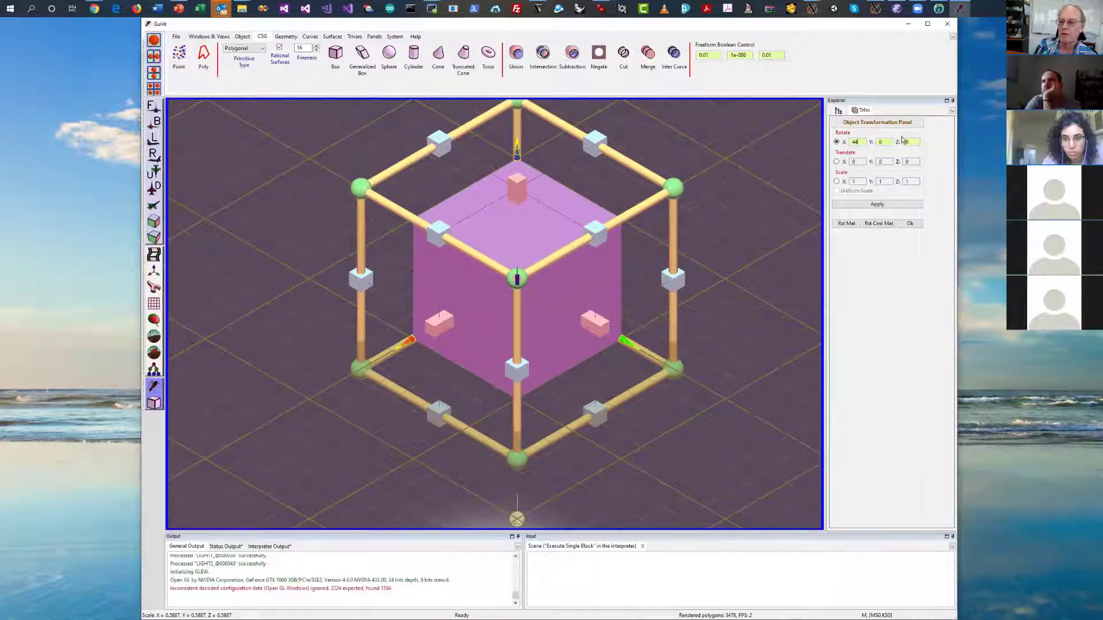
pyautogui.click(879, 205)
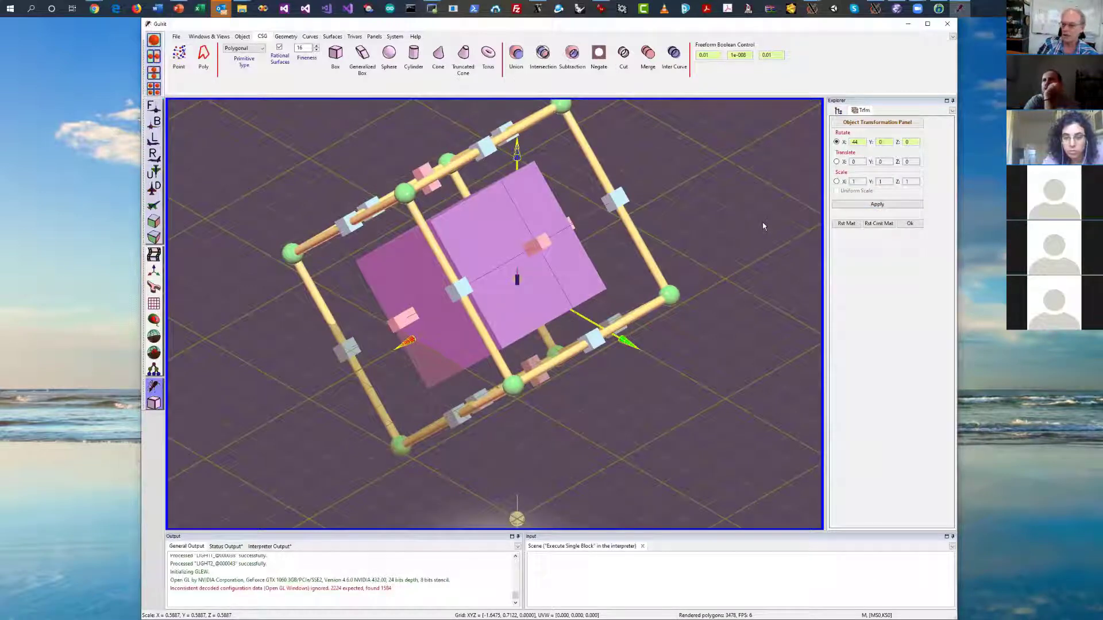
pyautogui.click(882, 225)
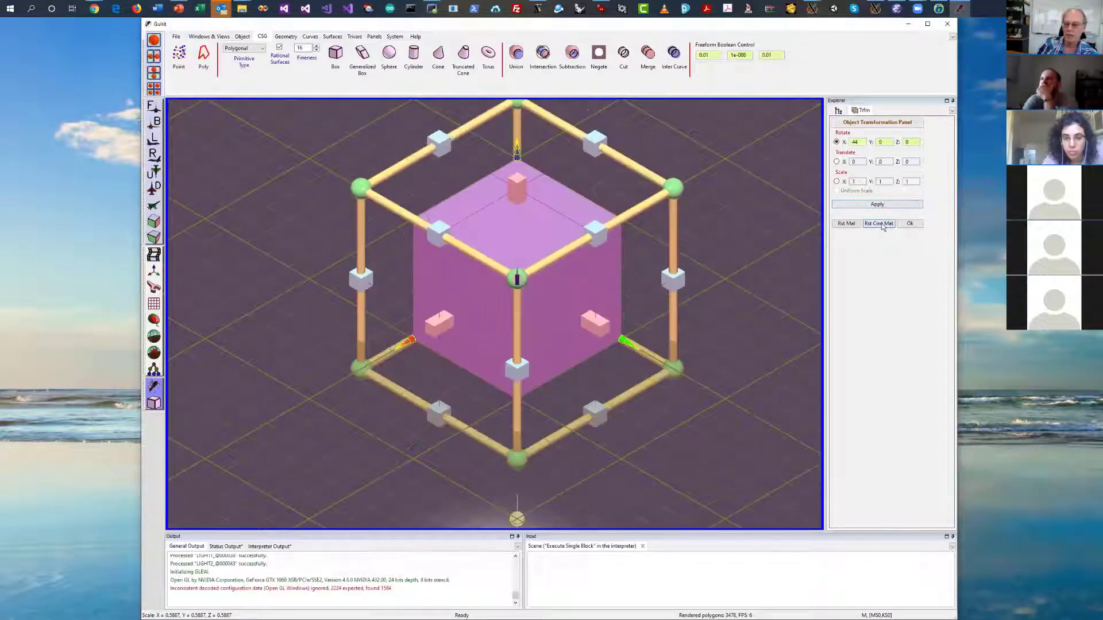
# Translate the box 1.1 along the Y axis numerically, and restore its original transformation matrix
pyautogui.click(836, 163)
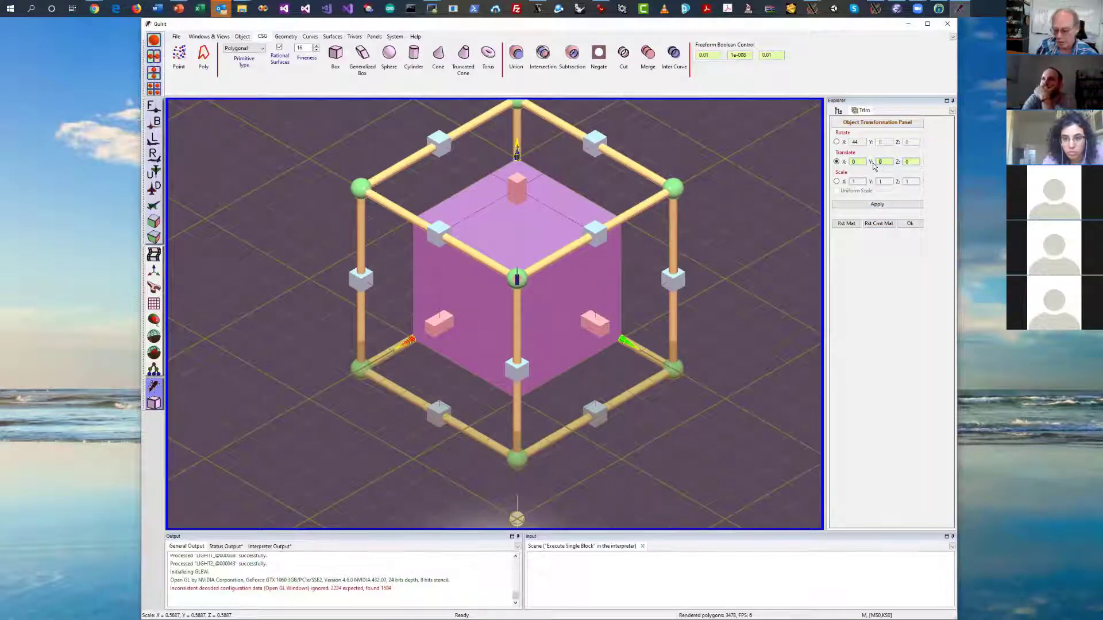
pyautogui.write('1.1')
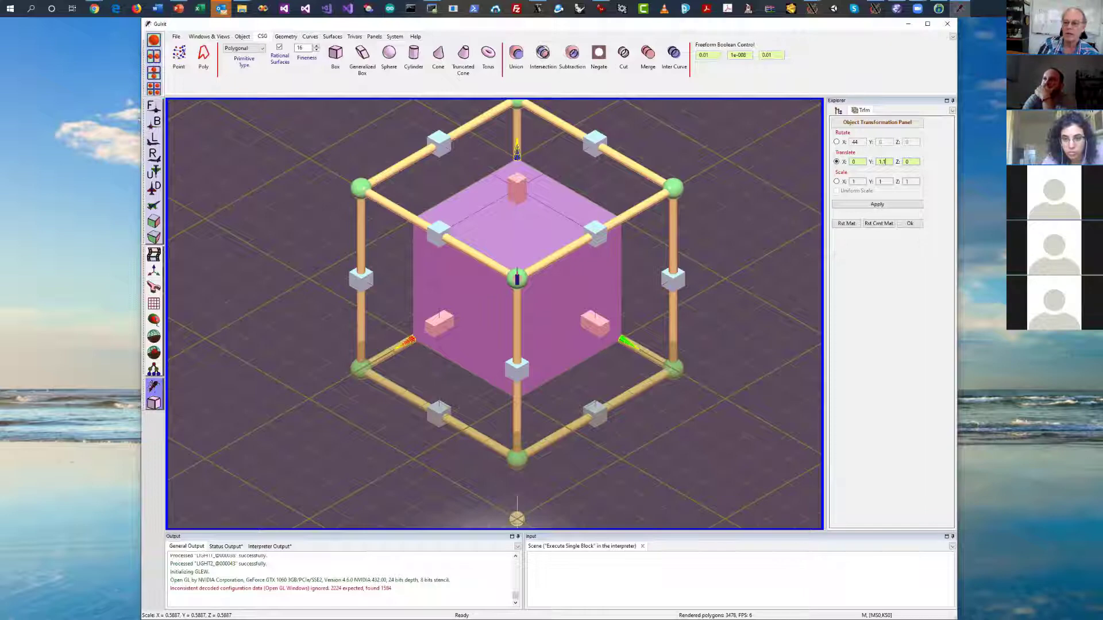
pyautogui.click(887, 205)
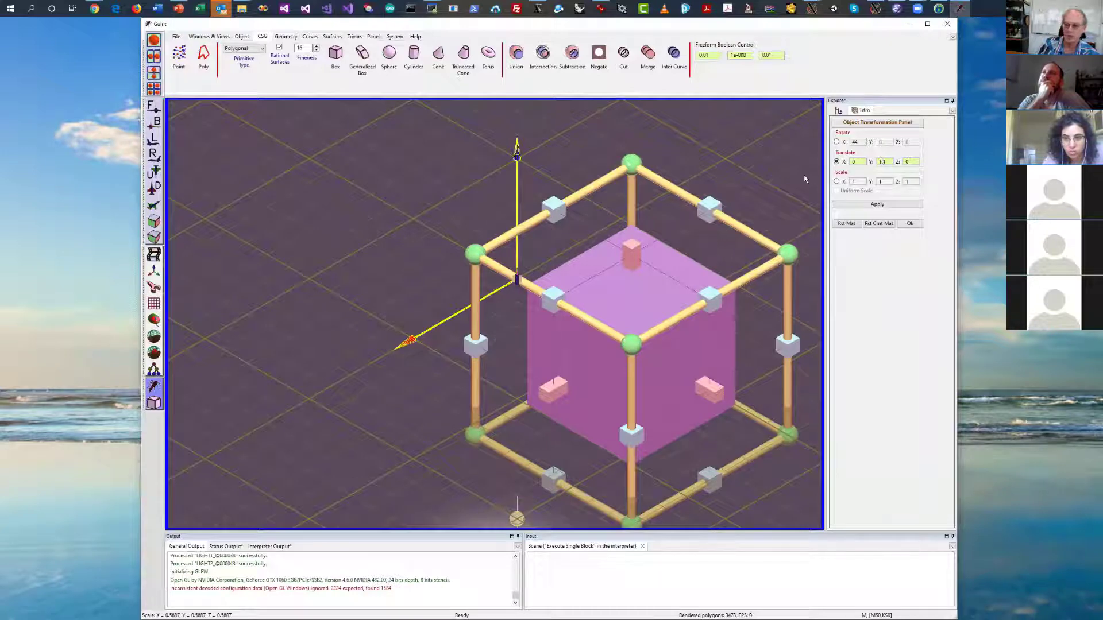
pyautogui.click(879, 223)
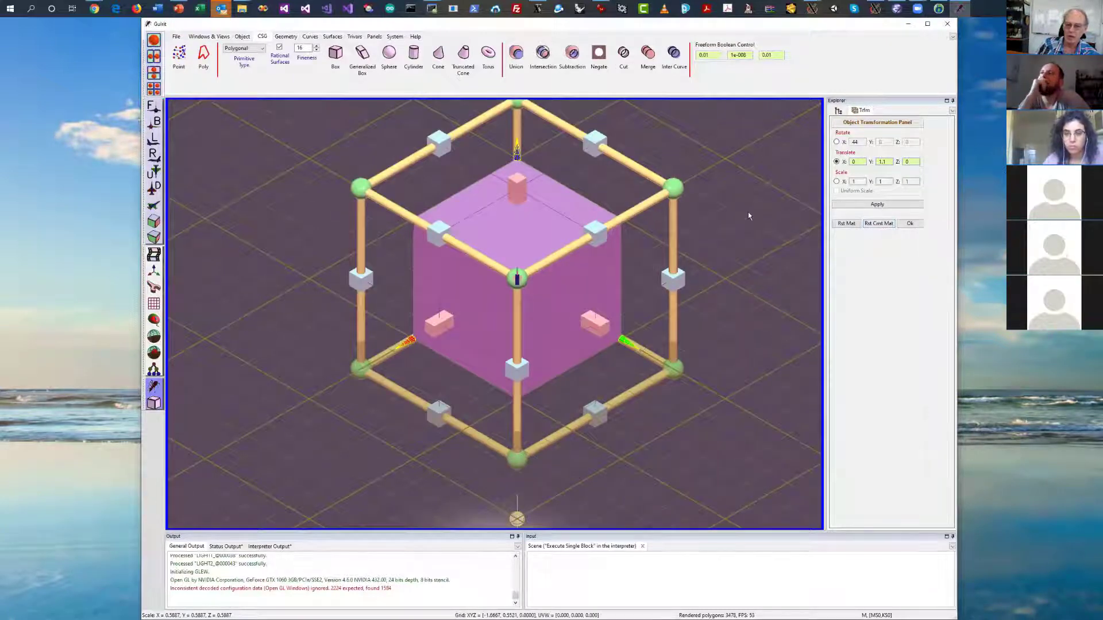
# Scale the box with a corner handle of the transformation cage, and restore its original transformation matrix
pyautogui.moveTo(748, 212); pyautogui.dragTo(700, 224)
pyautogui.click(871, 224)
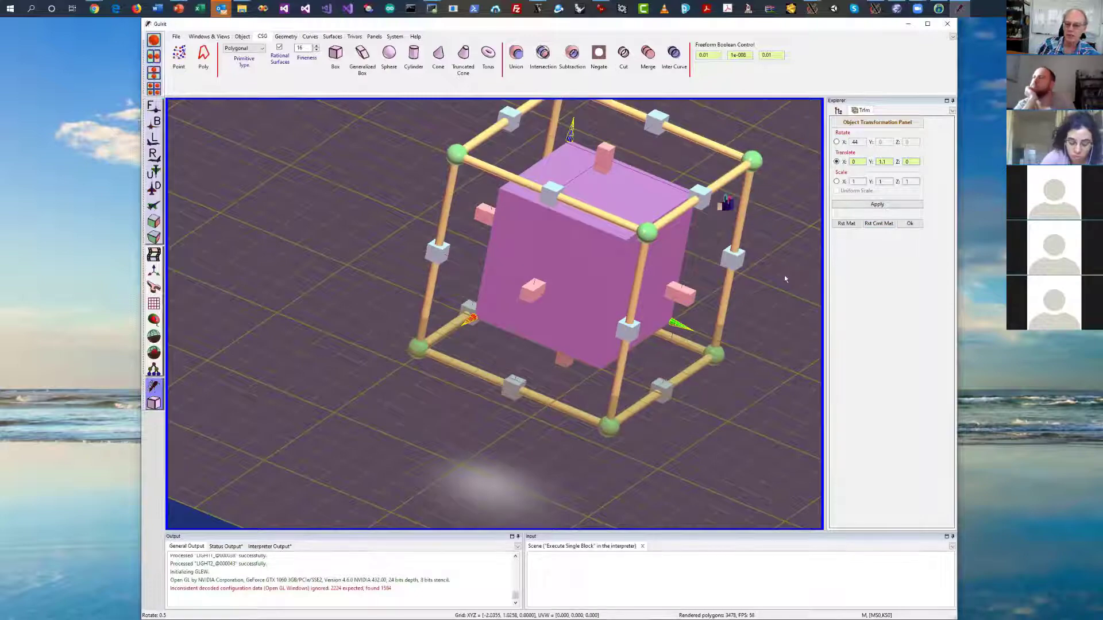
pyautogui.moveTo(784, 274); pyautogui.dragTo(752, 272)
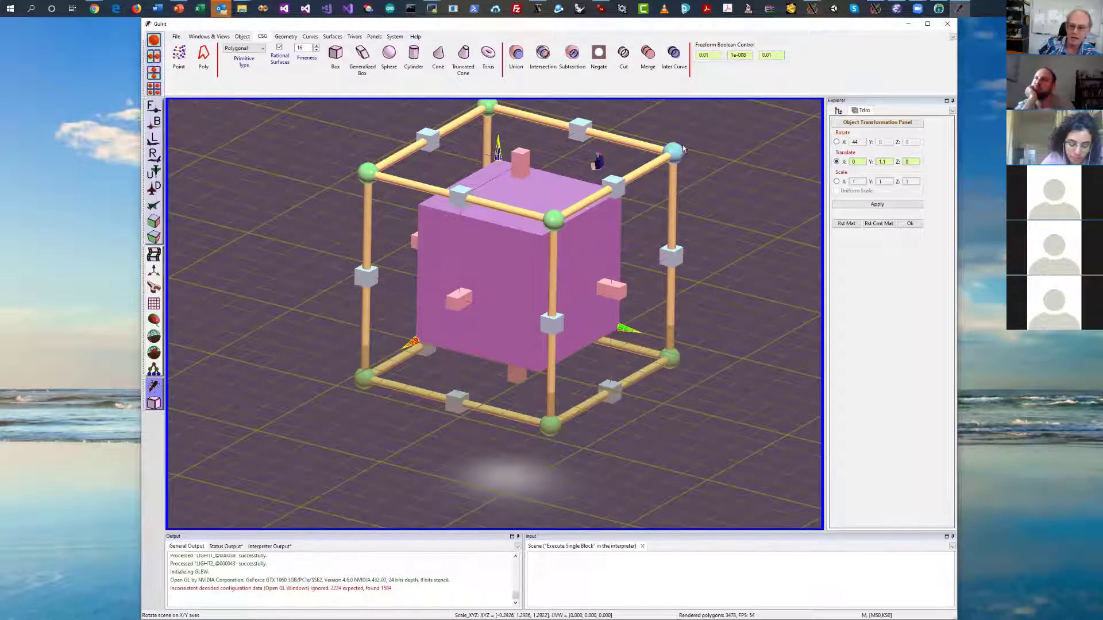
pyautogui.moveTo(678, 150); pyautogui.dragTo(670, 262)
pyautogui.click(878, 224)
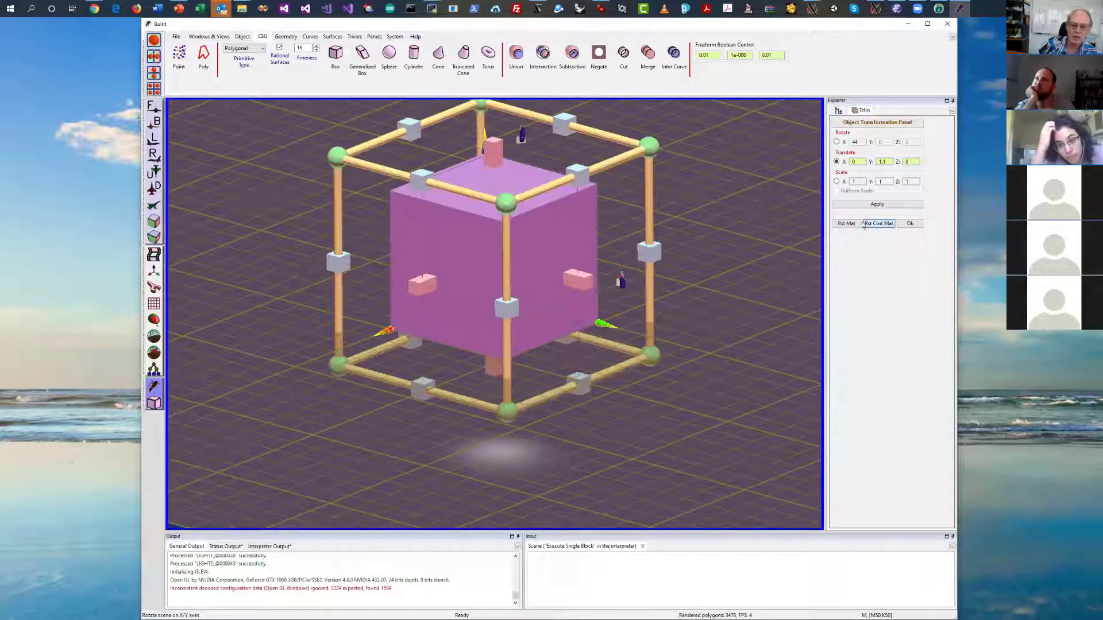
# Set the transformation control center to the scene origin at 0, 0, 0
pyautogui.click(625, 157)
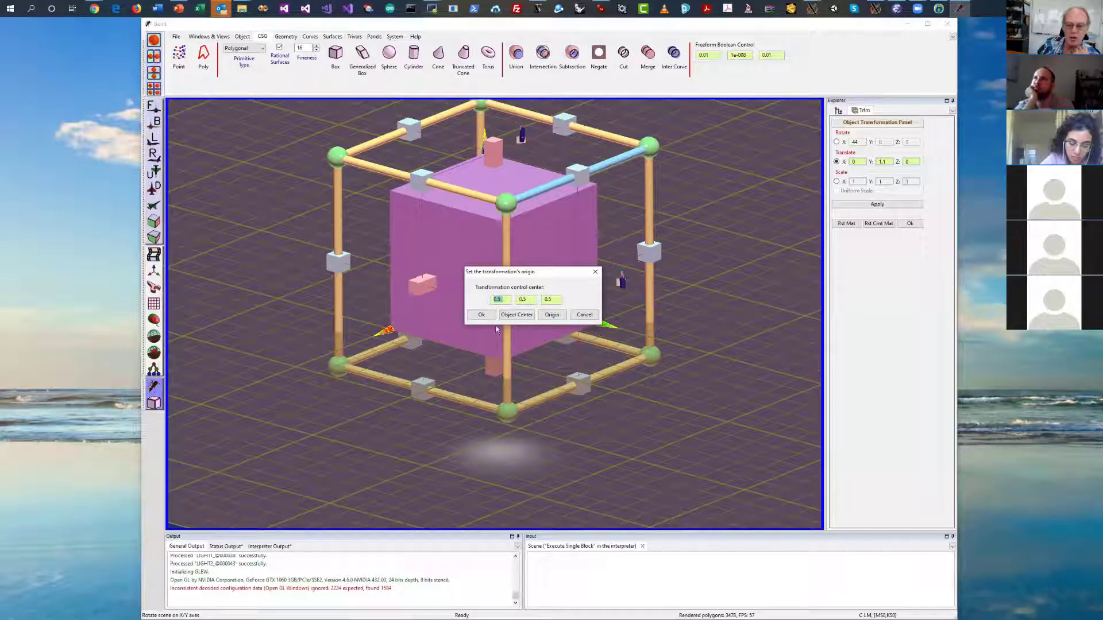
pyautogui.click(552, 315)
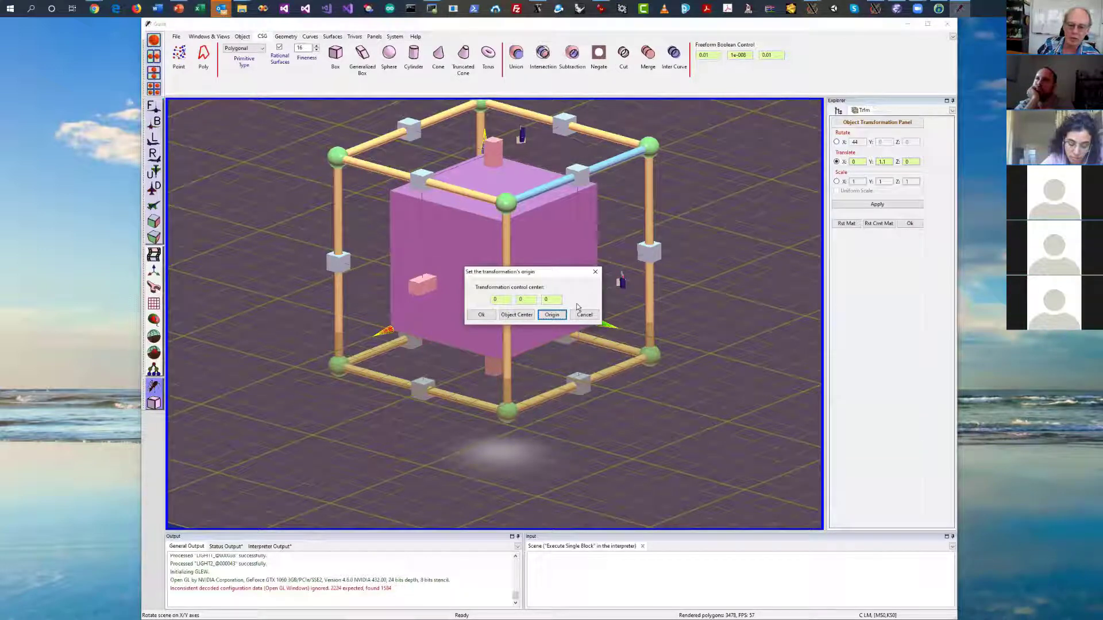
pyautogui.click(485, 319)
# Try out the cage's corner and edge handles about the new control center, restoring the box's matrix after each transformation
pyautogui.moveTo(649, 148); pyautogui.dragTo(767, 238)
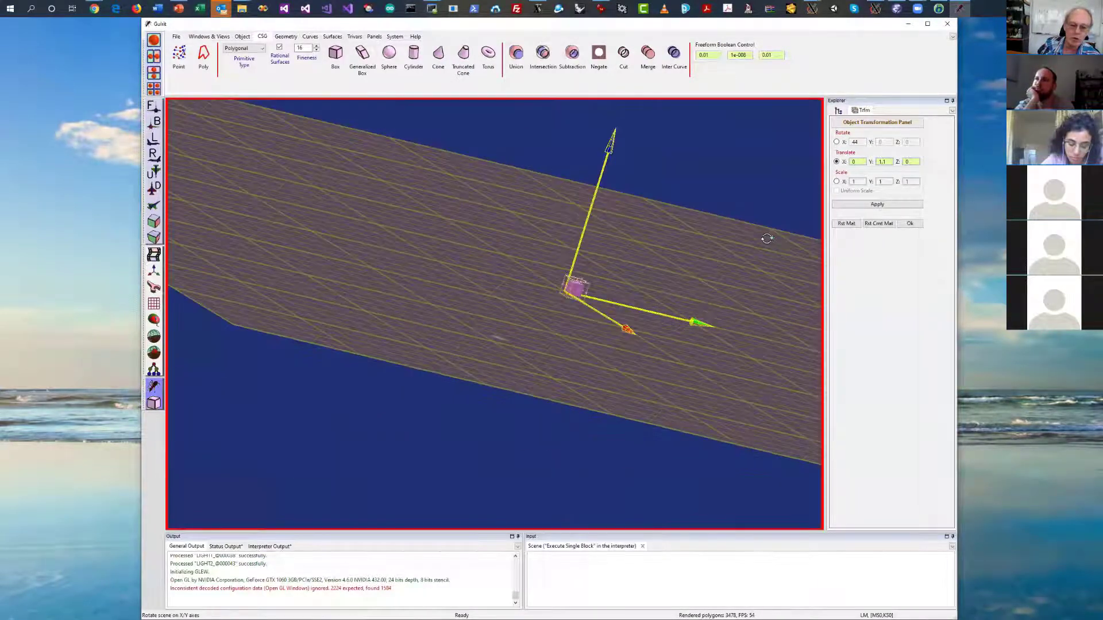
pyautogui.click(846, 224)
pyautogui.click(878, 224)
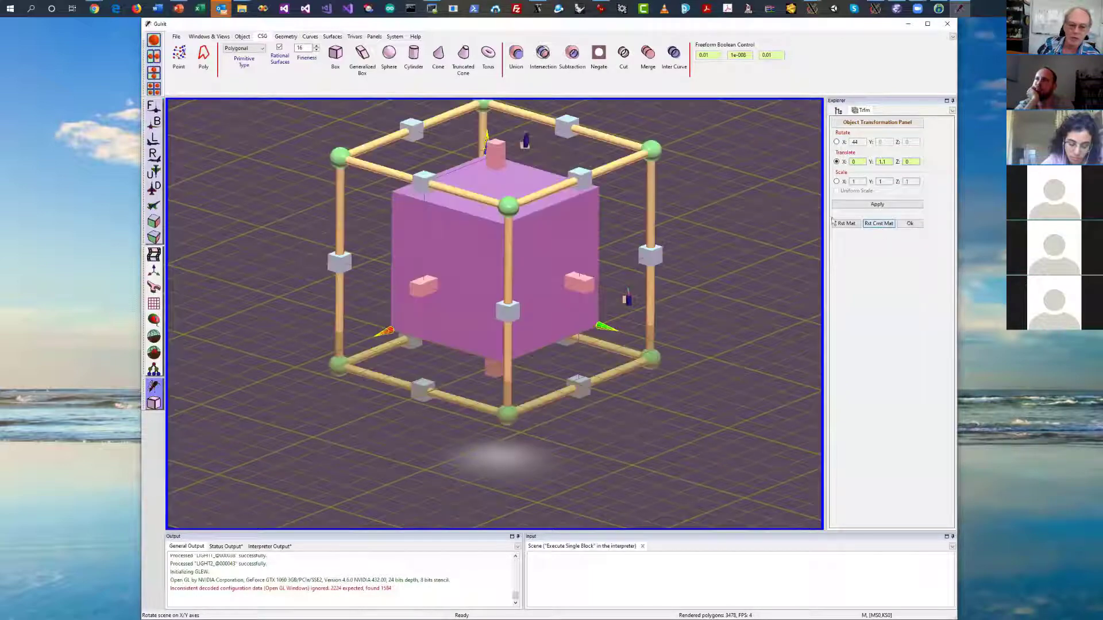
pyautogui.moveTo(650, 255); pyautogui.dragTo(630, 158)
pyautogui.click(878, 223)
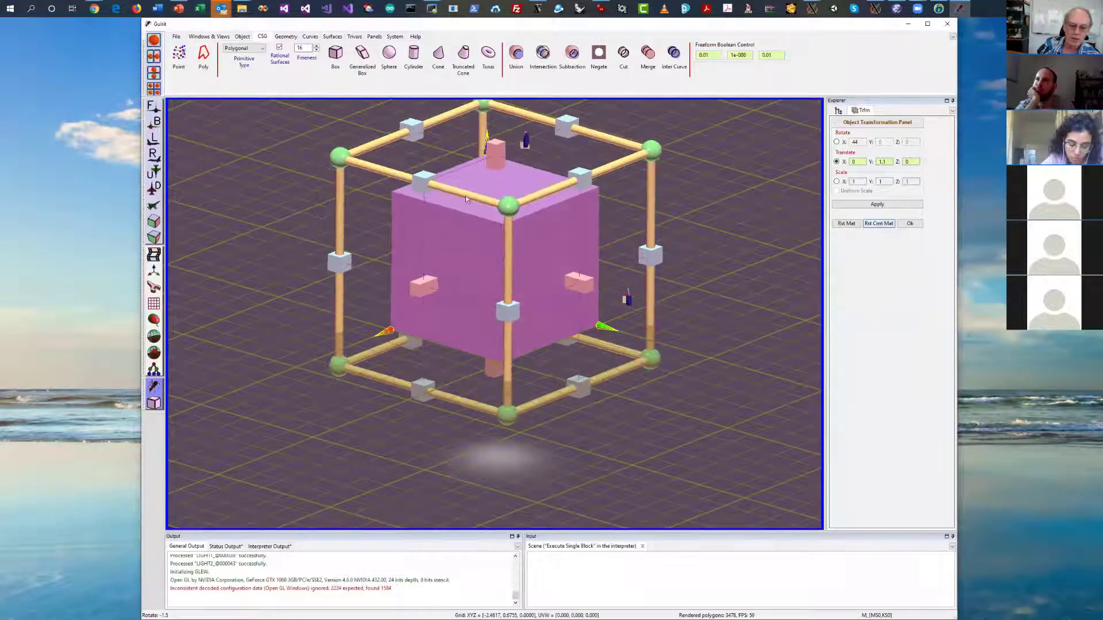
# Rotate the box about -91.5 degrees around the Z axis through the origin, and accept the transformation
pyautogui.moveTo(465, 198); pyautogui.dragTo(680, 266)
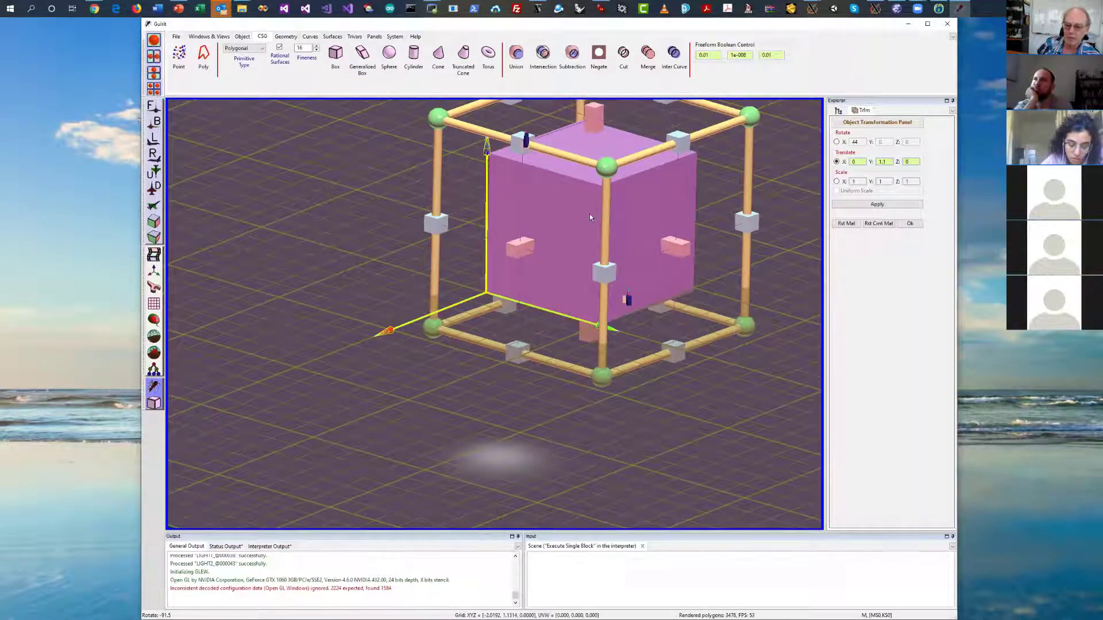
pyautogui.moveTo(586, 217)
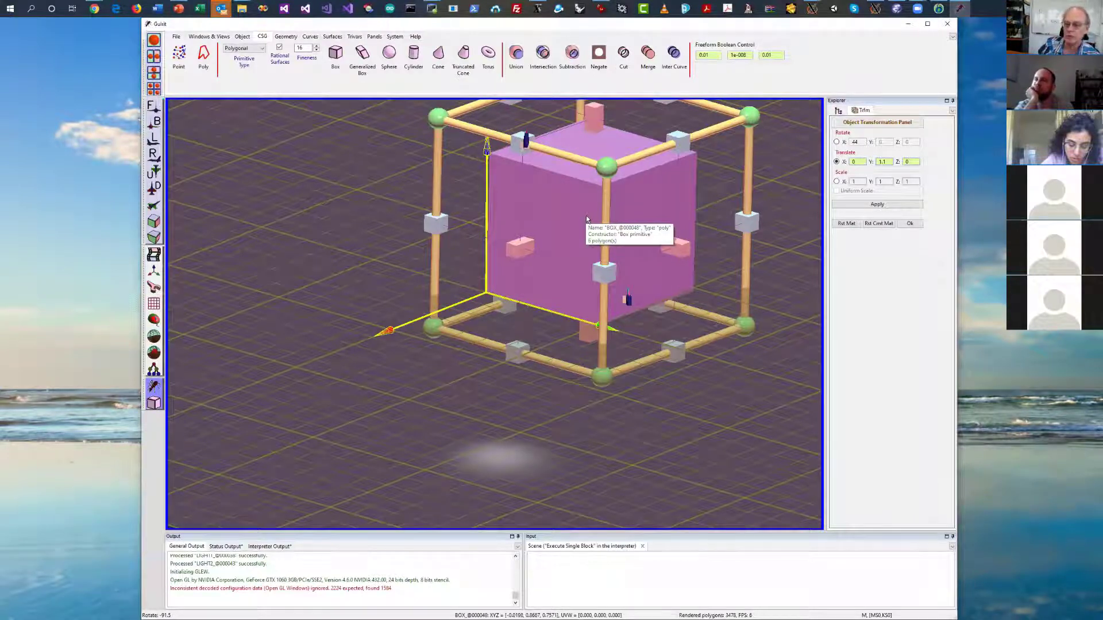
pyautogui.click(604, 227)
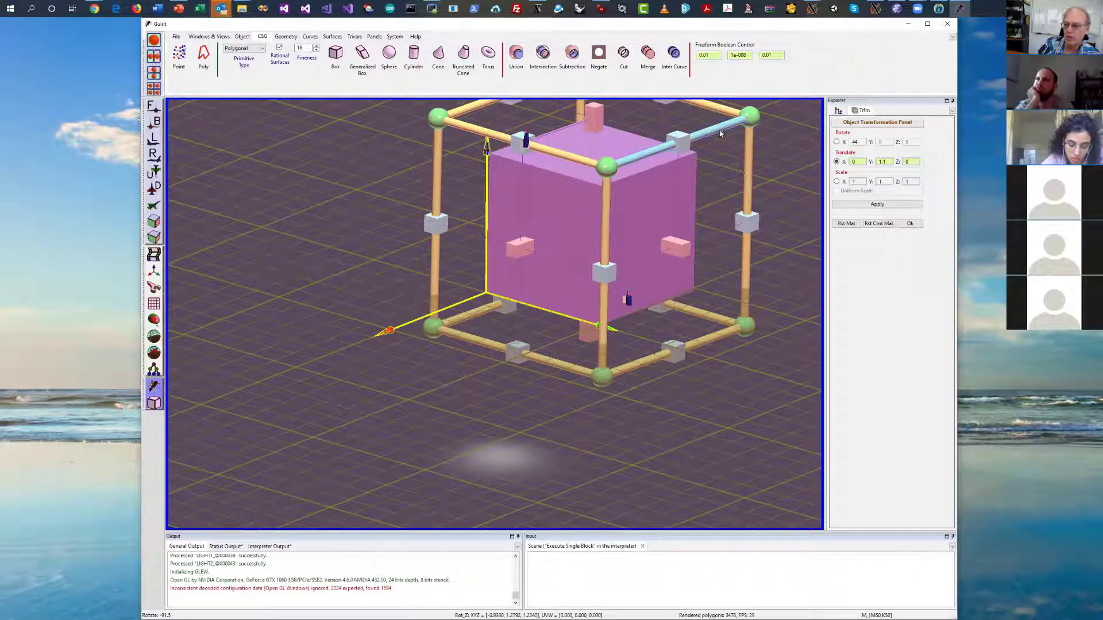
pyautogui.click(910, 224)
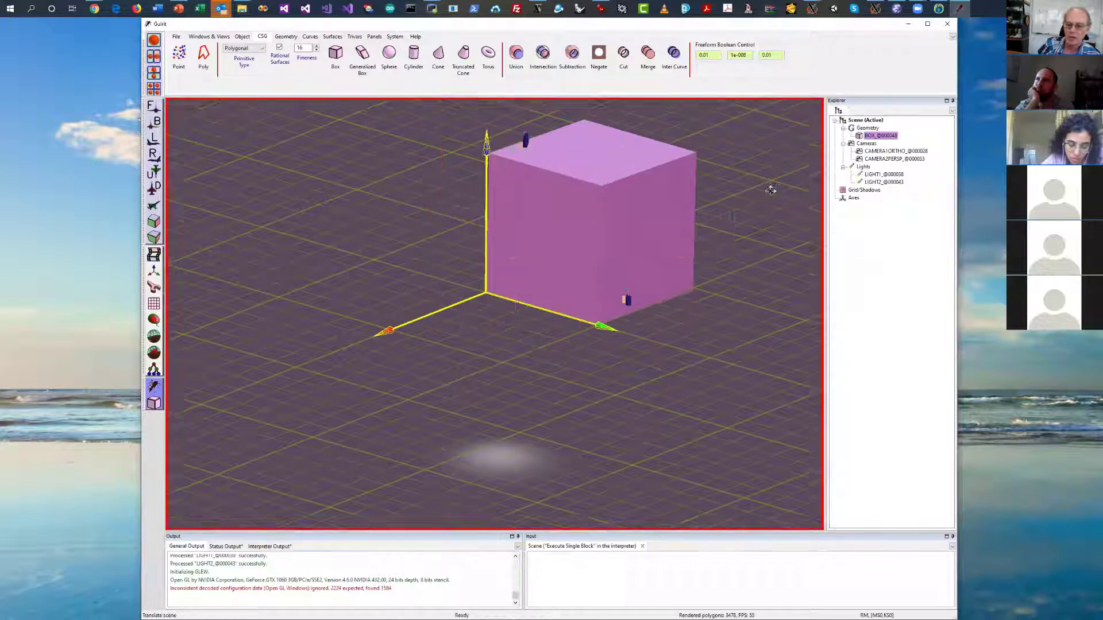
# Hide both lights and both cameras in the scene
pyautogui.moveTo(770, 184); pyautogui.dragTo(772, 208, button='middle')
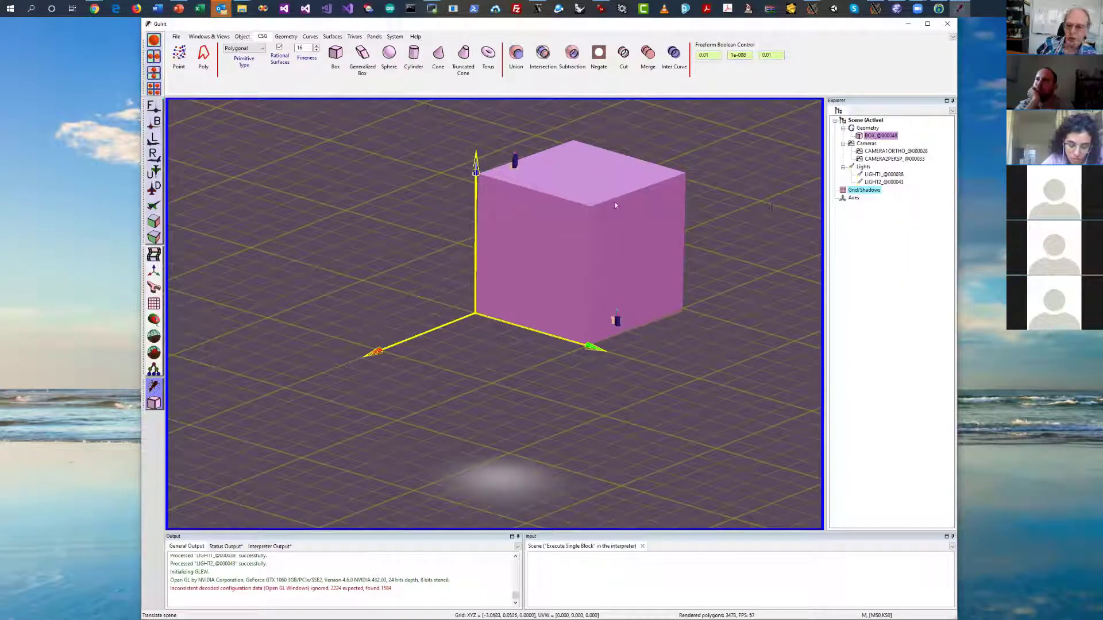
pyautogui.click(883, 181)
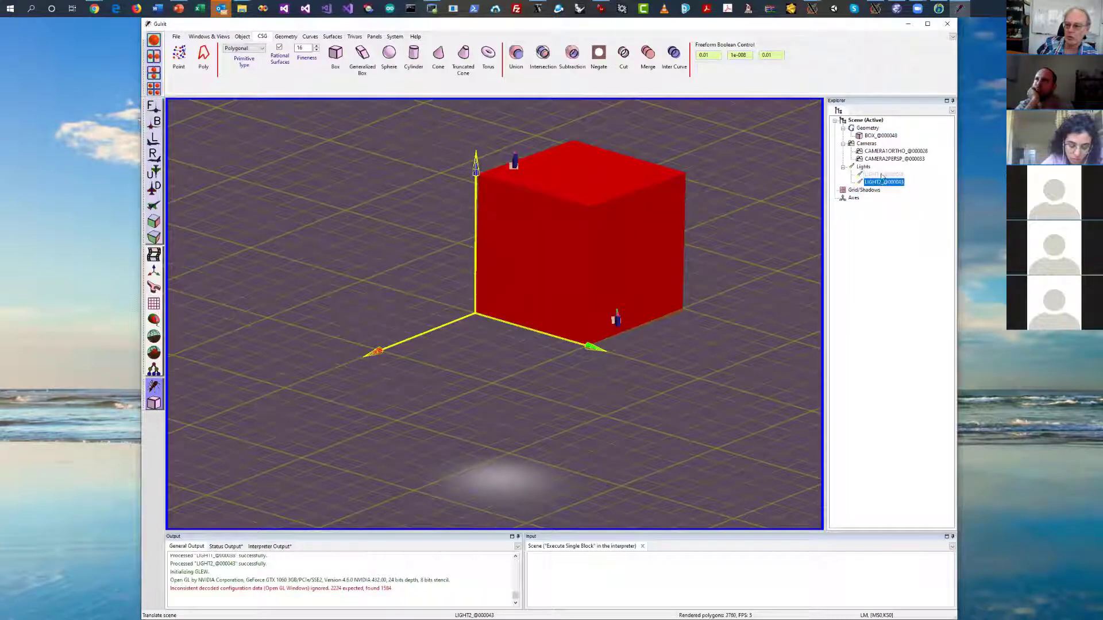
pyautogui.click(895, 151)
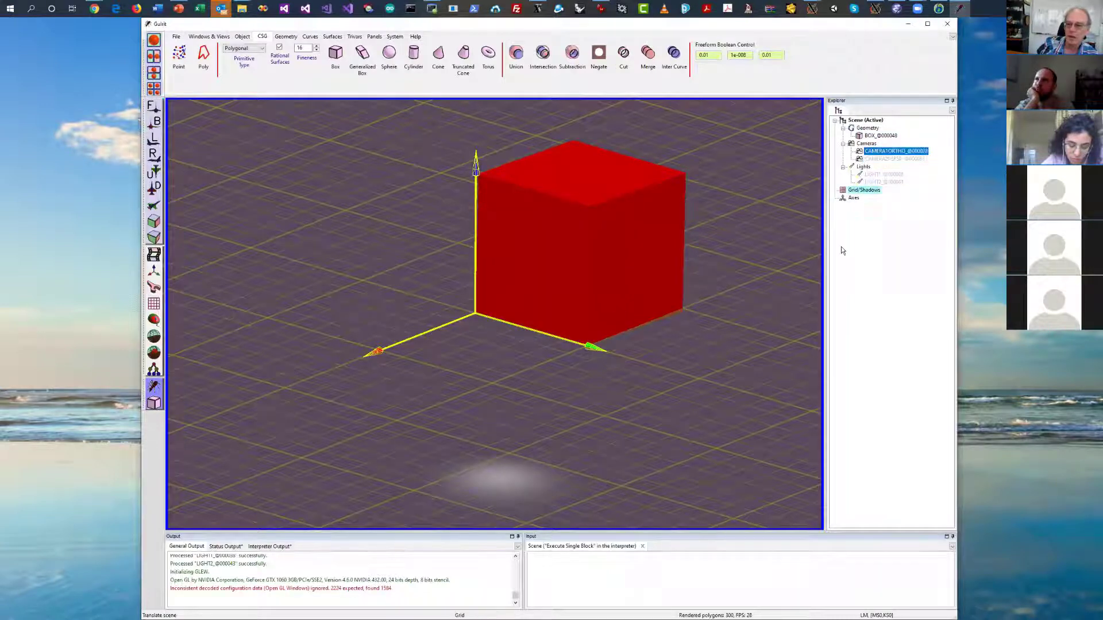
pyautogui.moveTo(699, 238); pyautogui.dragTo(772, 218)
# Reset the box's transformation to return it to its original position
pyautogui.rightClick(880, 136)
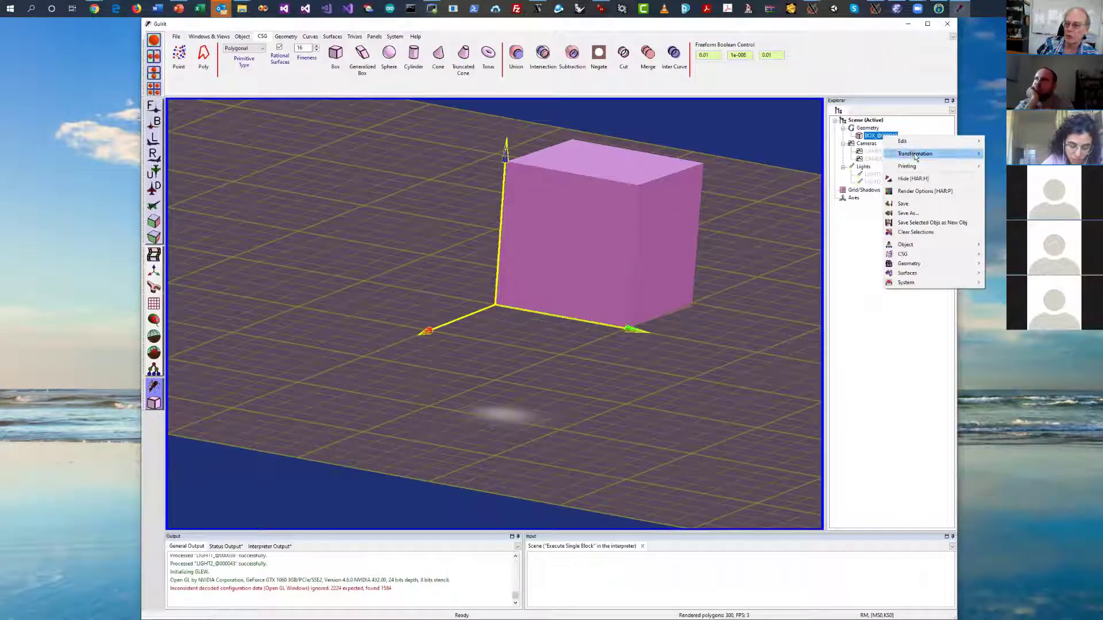
pyautogui.moveTo(916, 156)
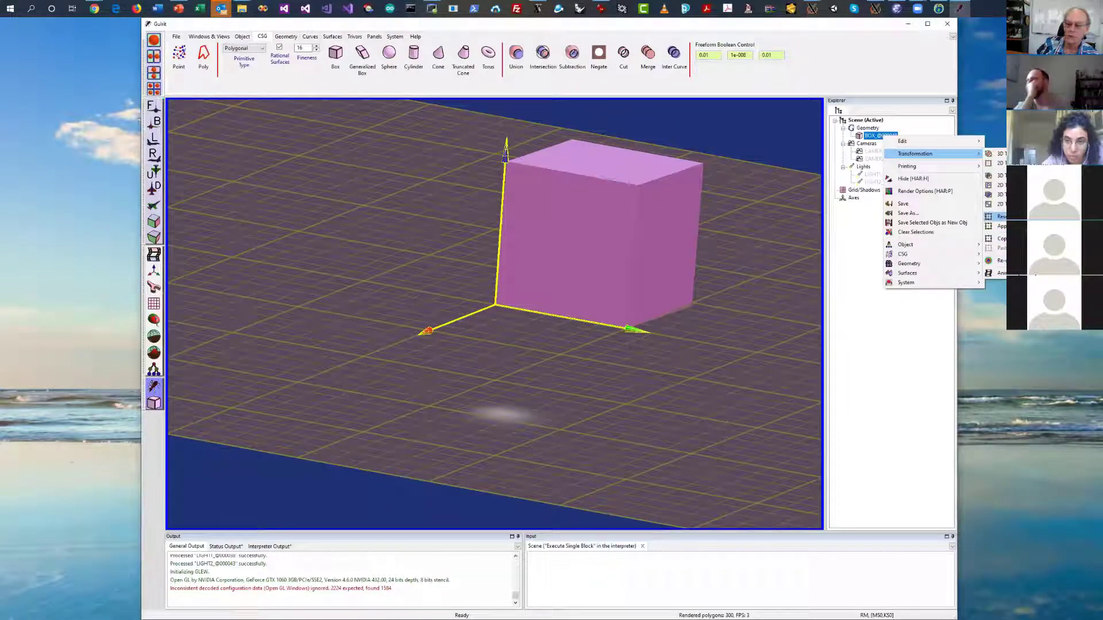
pyautogui.click(999, 260)
pyautogui.moveTo(754, 225); pyautogui.dragTo(719, 241)
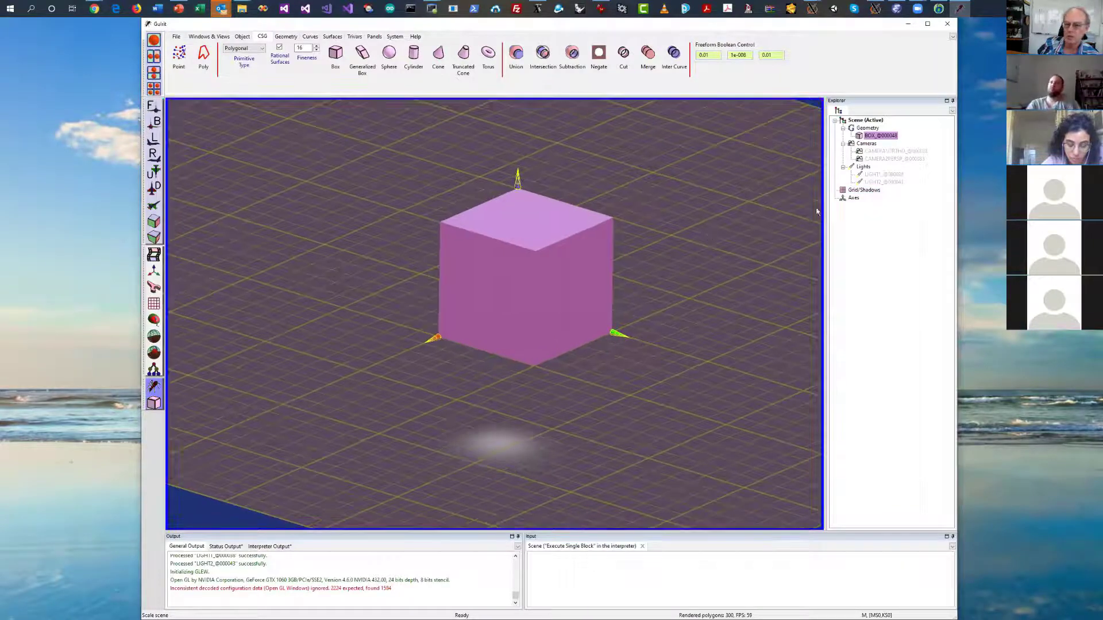
pyautogui.click(876, 152)
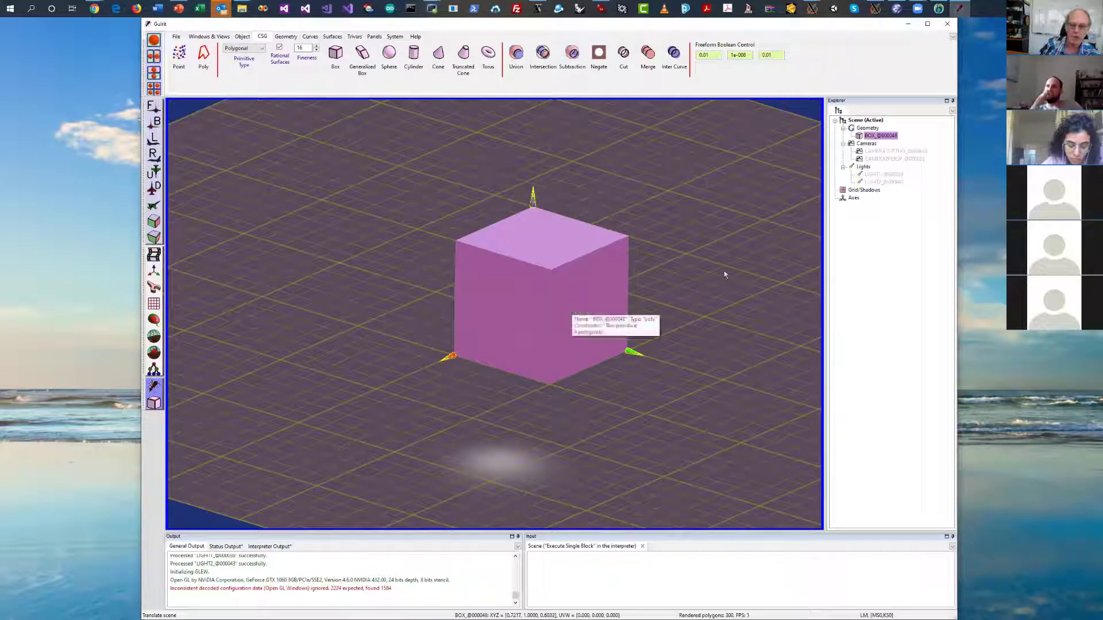
# Show the scene in the standard up, right, left, back and front views
pyautogui.click(210, 37)
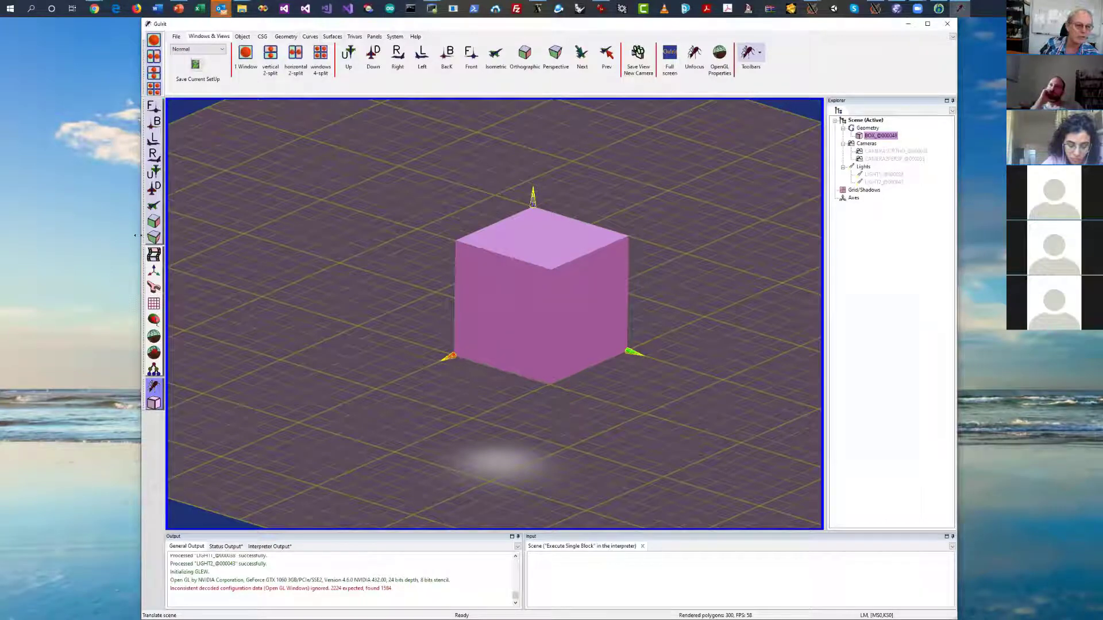
pyautogui.click(348, 53)
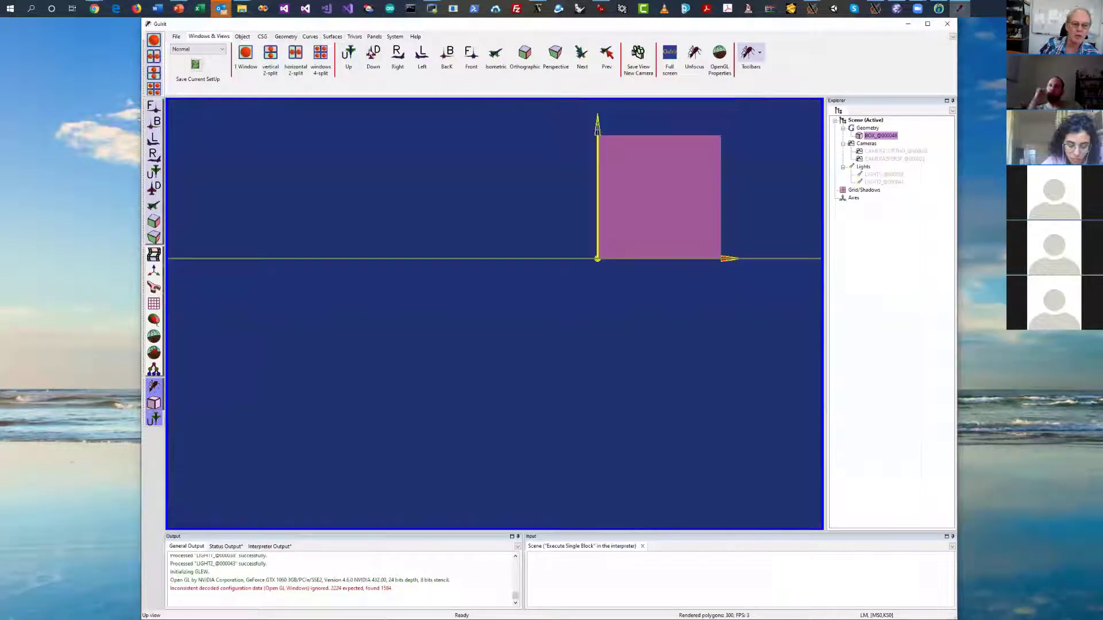
pyautogui.click(397, 54)
pyautogui.click(422, 54)
pyautogui.click(447, 54)
pyautogui.click(471, 53)
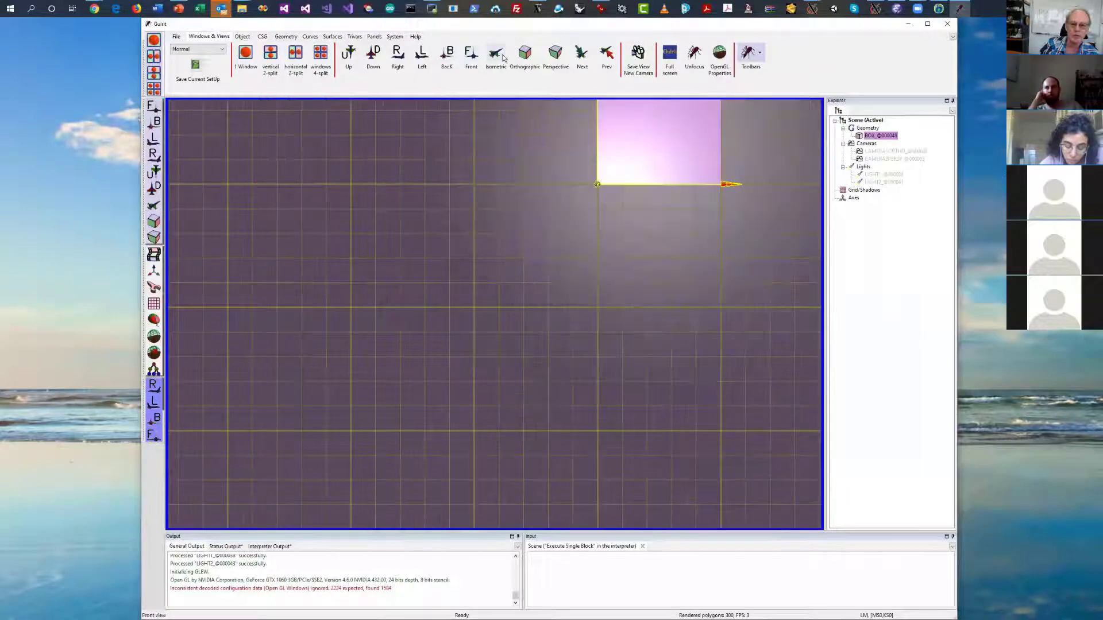
# Show the scene in isometric view, try perspective and orthographic projection, and toggle the full-screen graphics window
pyautogui.click(495, 54)
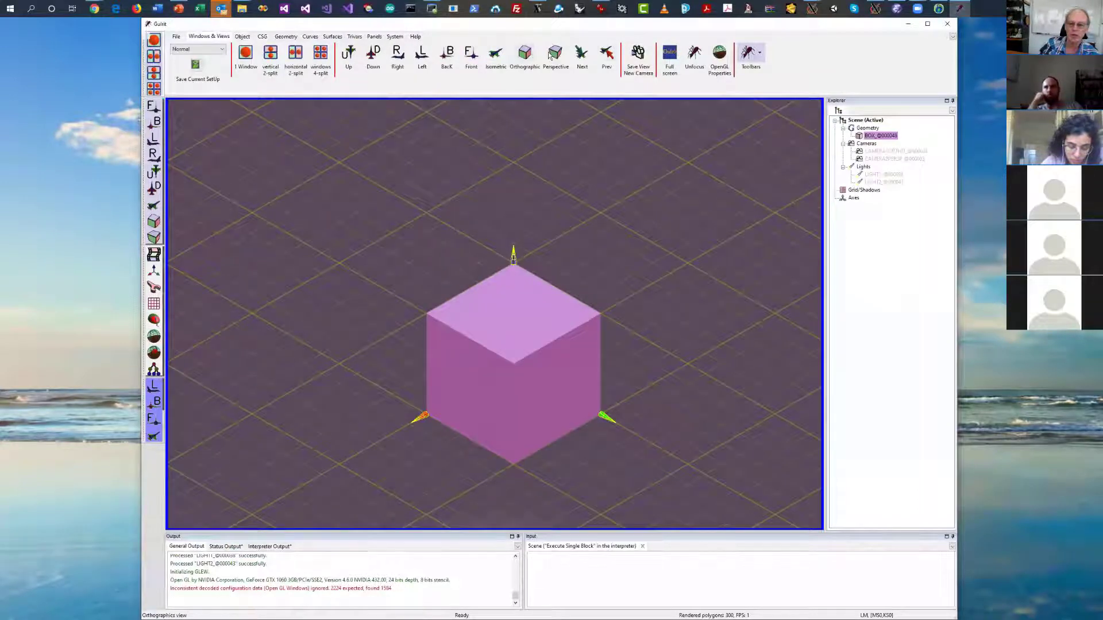
pyautogui.click(552, 55)
pyautogui.click(525, 54)
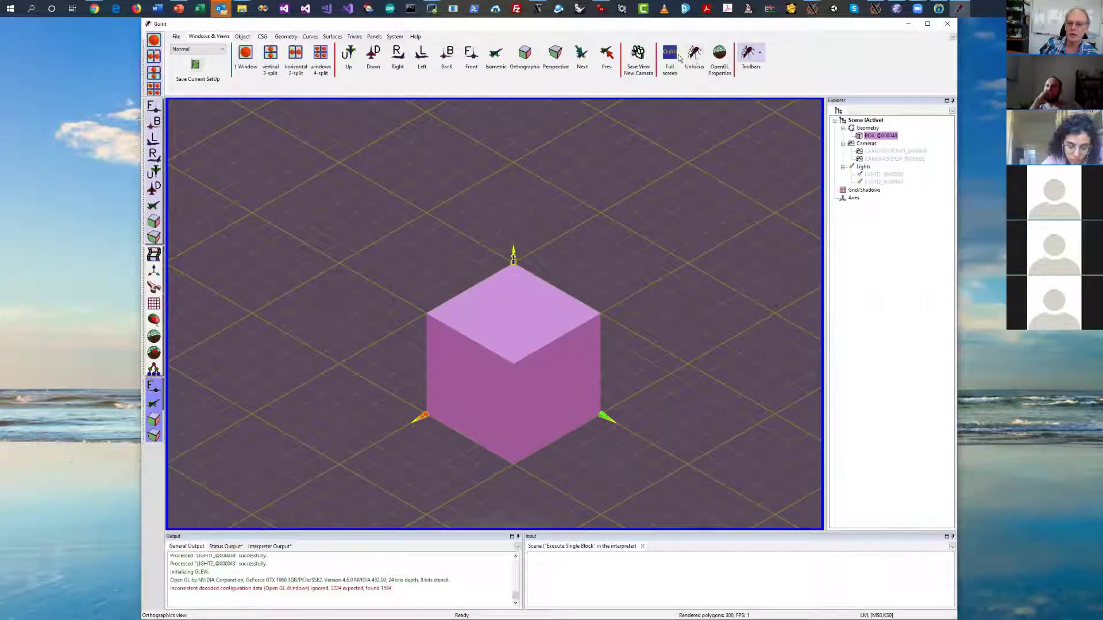
pyautogui.click(670, 55)
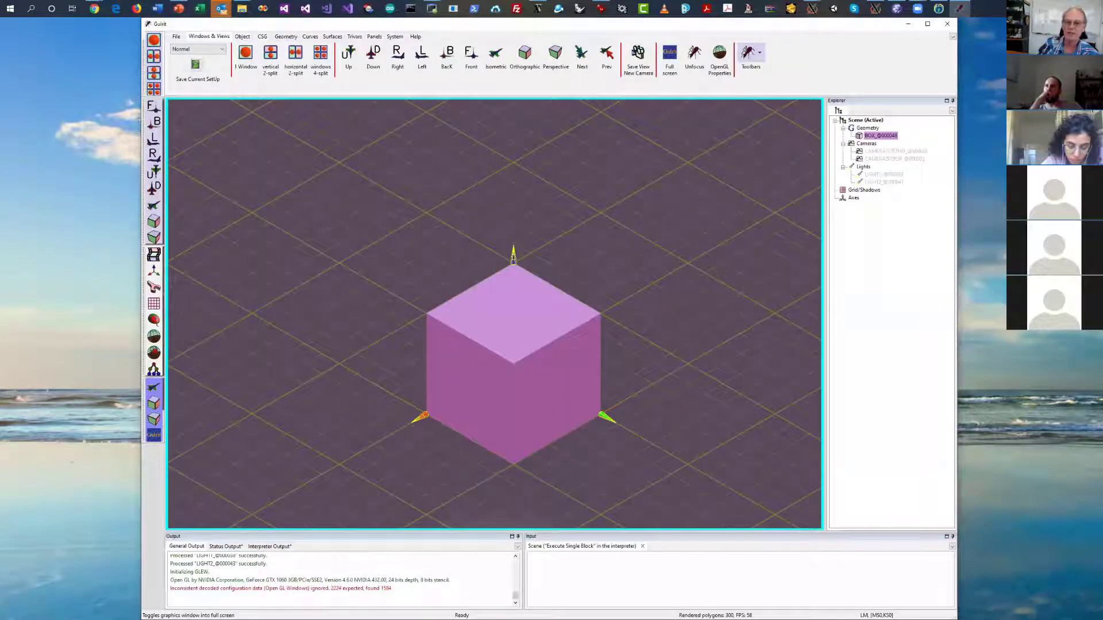
pyautogui.click(655, 112)
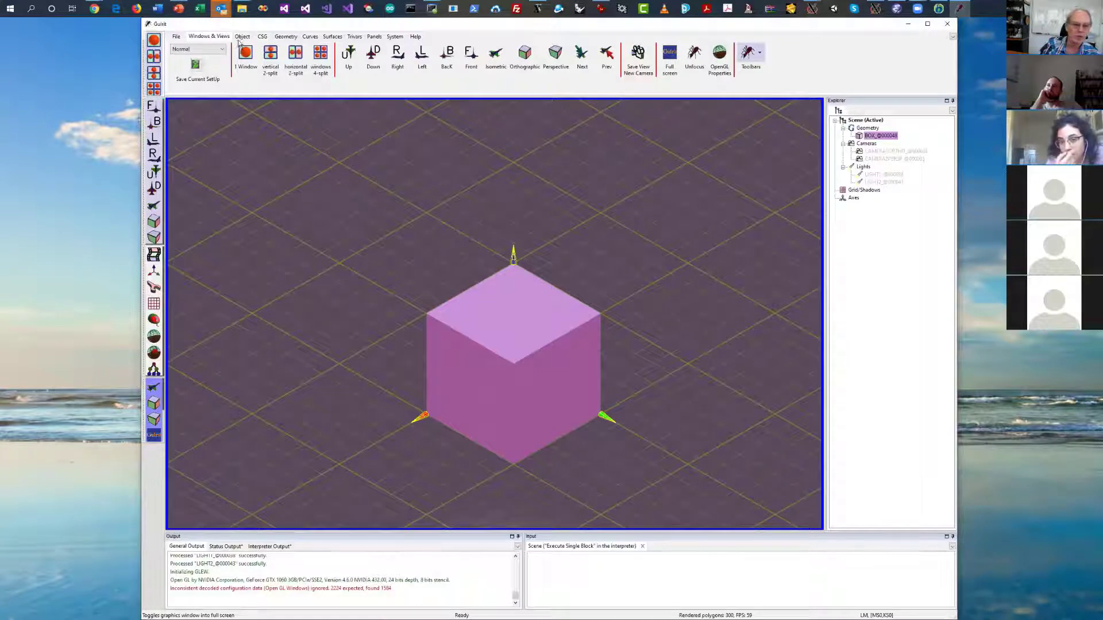
# Hide the box and bring up the general object operations
pyautogui.click(881, 137)
pyautogui.press('Delete')
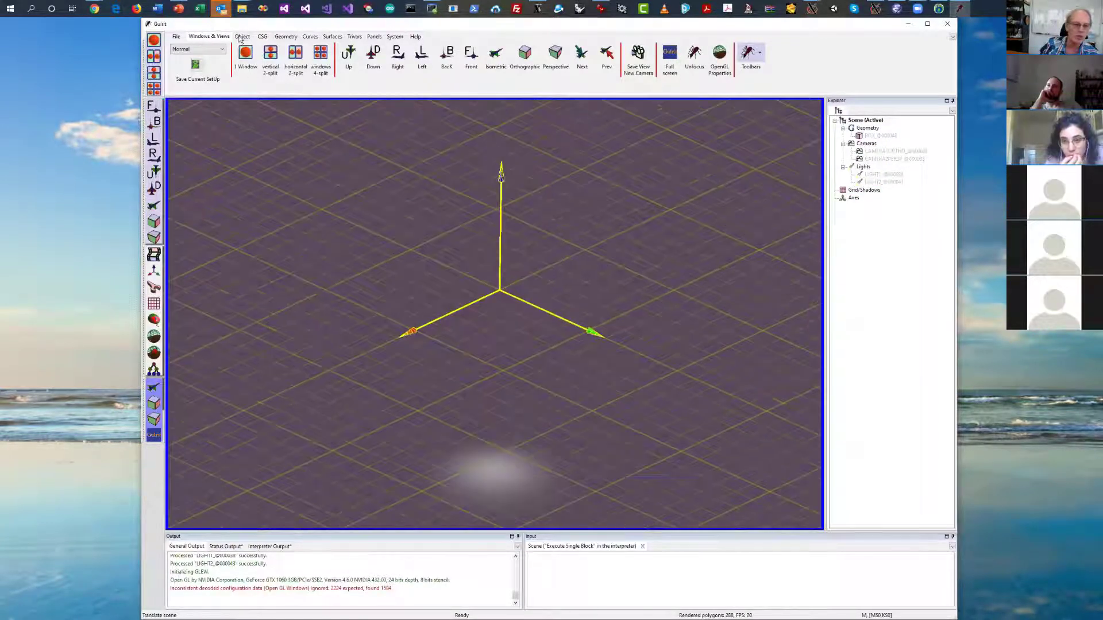
pyautogui.click(243, 37)
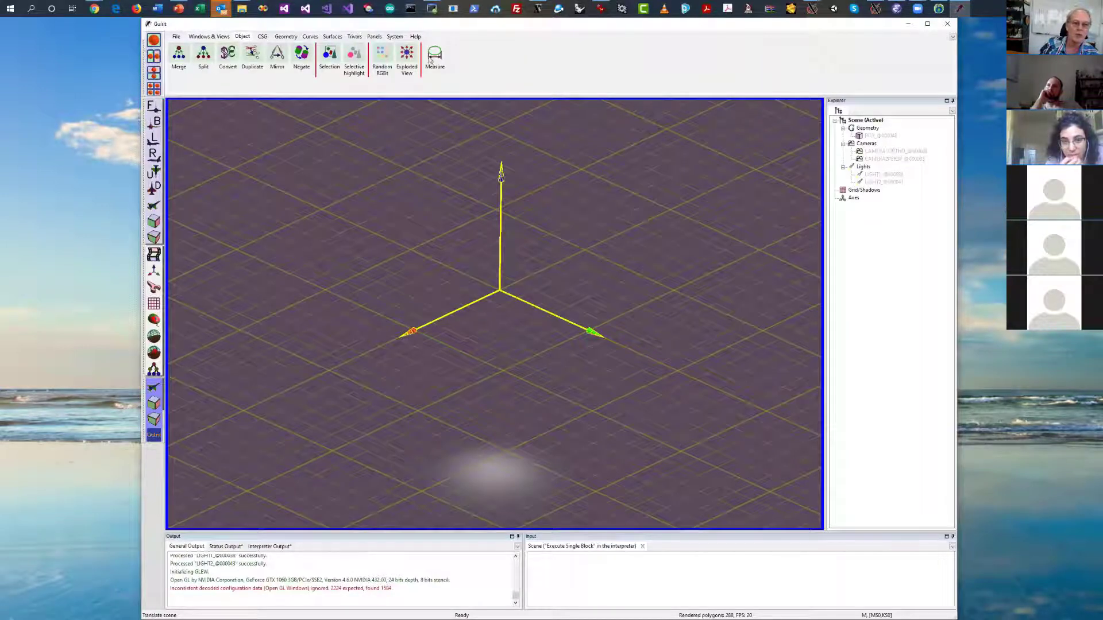
# Try the CSG cylinder primitive with its default parameters and cancel it
pyautogui.click(262, 37)
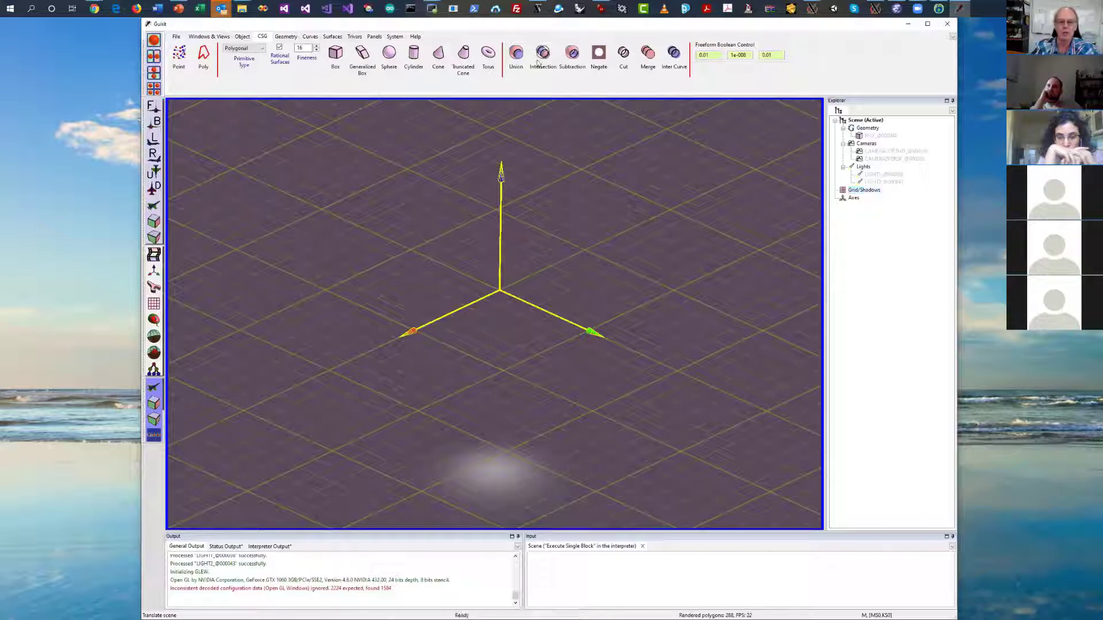
pyautogui.click(411, 58)
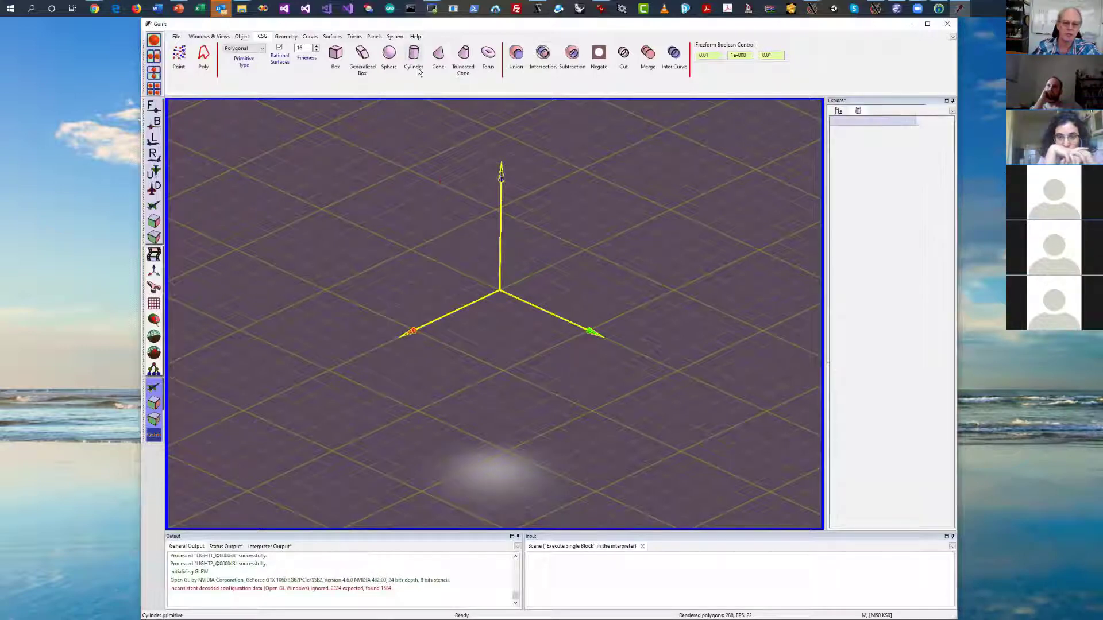
pyautogui.moveTo(657, 216); pyautogui.dragTo(626, 249)
pyautogui.moveTo(626, 250); pyautogui.dragTo(620, 255, button='right')
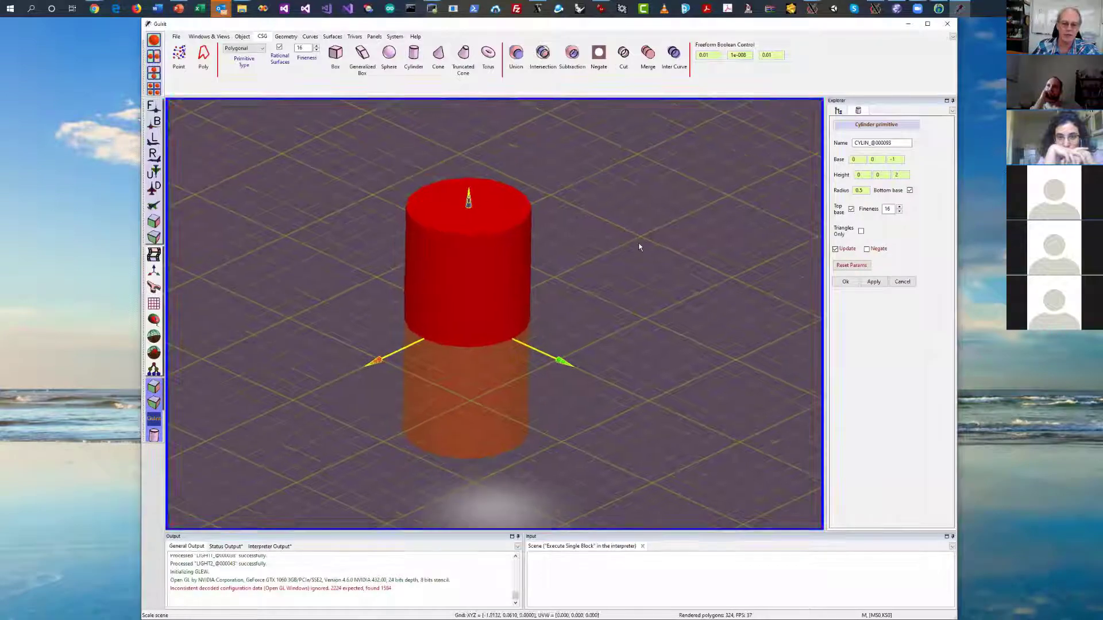
pyautogui.moveTo(671, 257); pyautogui.dragTo(630, 238)
pyautogui.moveTo(630, 238); pyautogui.dragTo(603, 245, button='right')
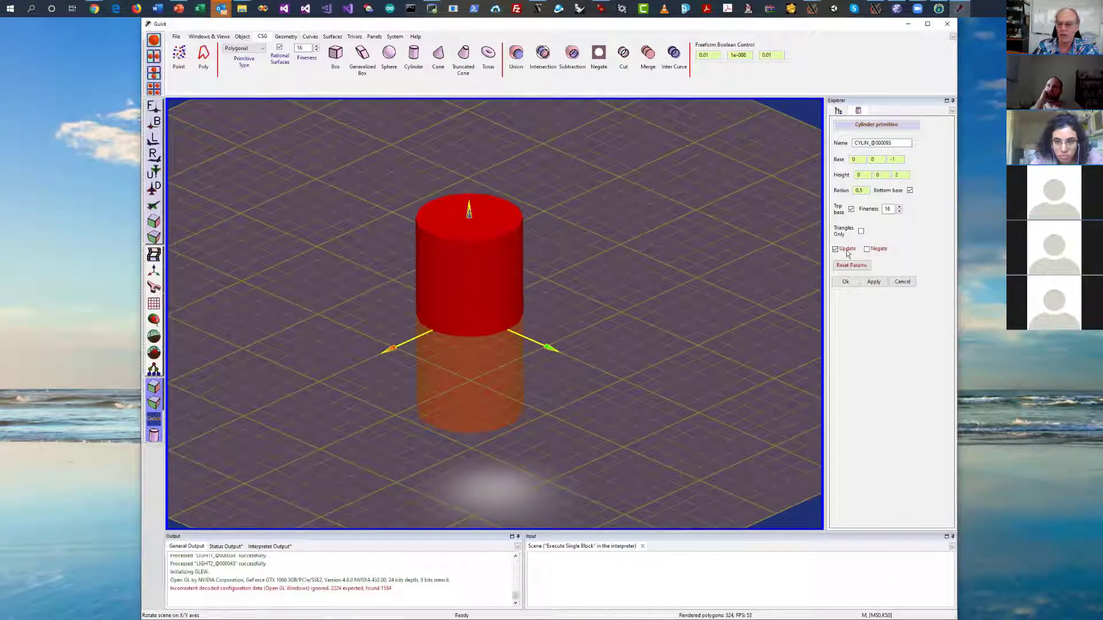
pyautogui.click(901, 282)
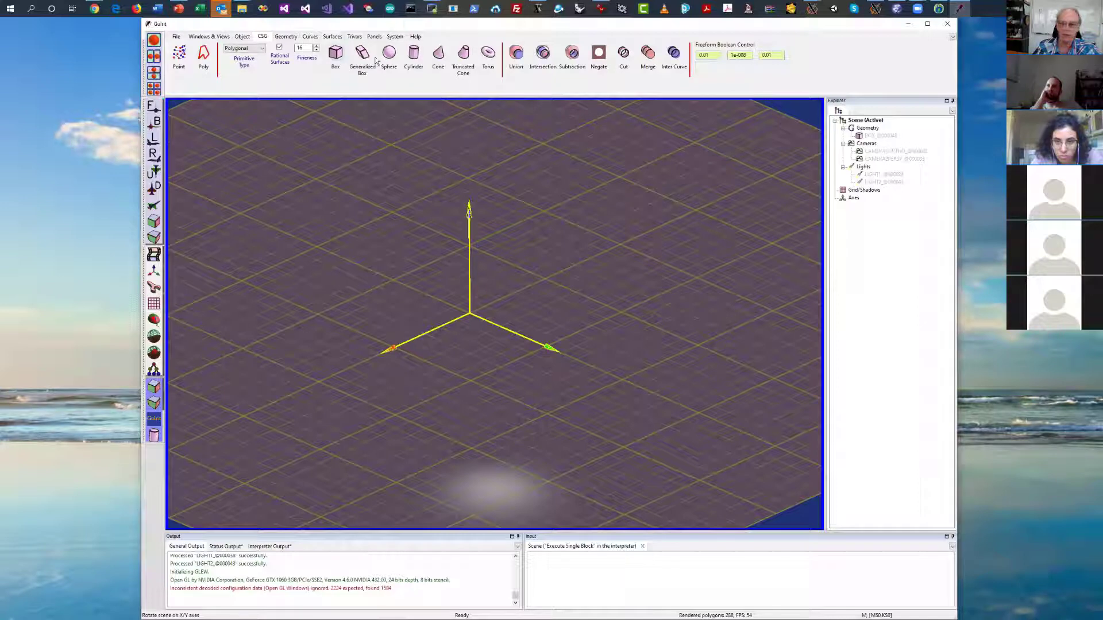
# Preview the box, sphere, cylinder and truncated cone primitives with their default parameters
pyautogui.click(336, 55)
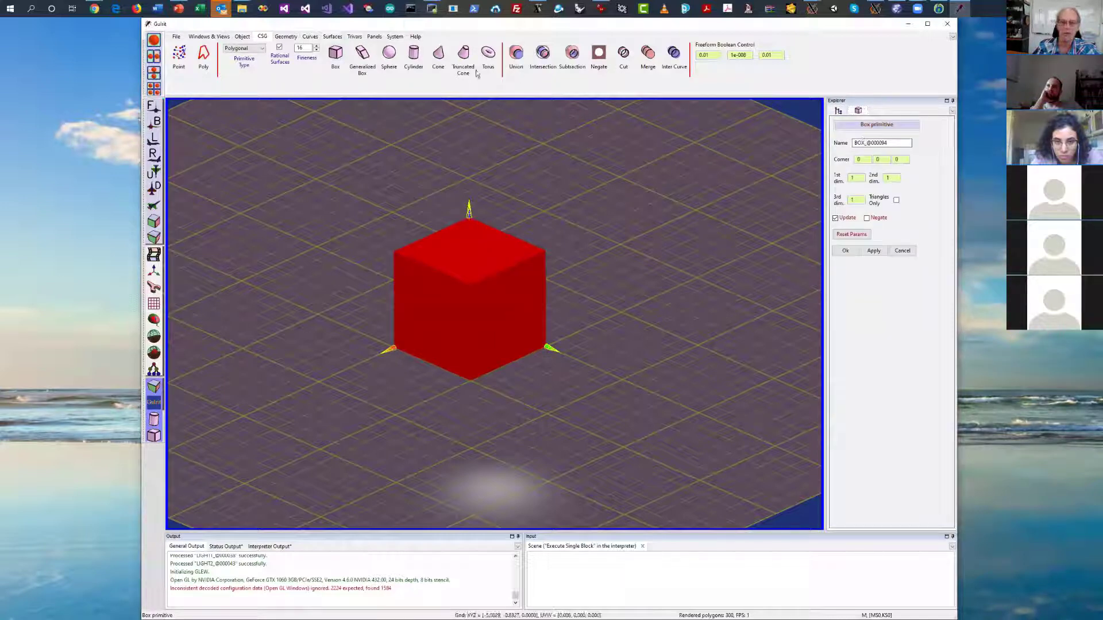
pyautogui.click(386, 53)
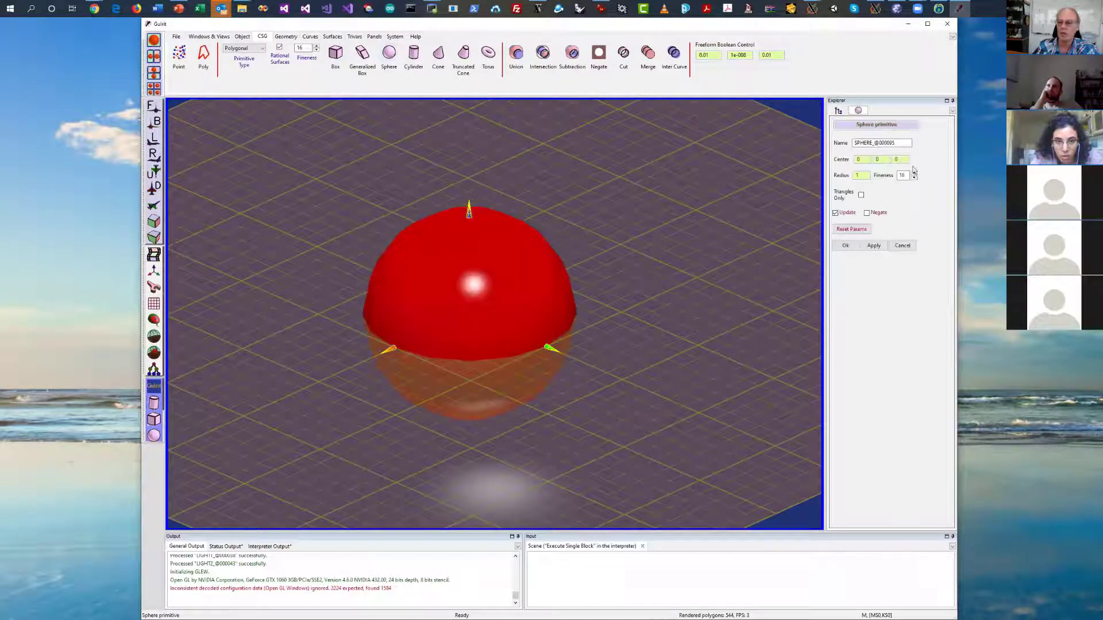
pyautogui.click(414, 53)
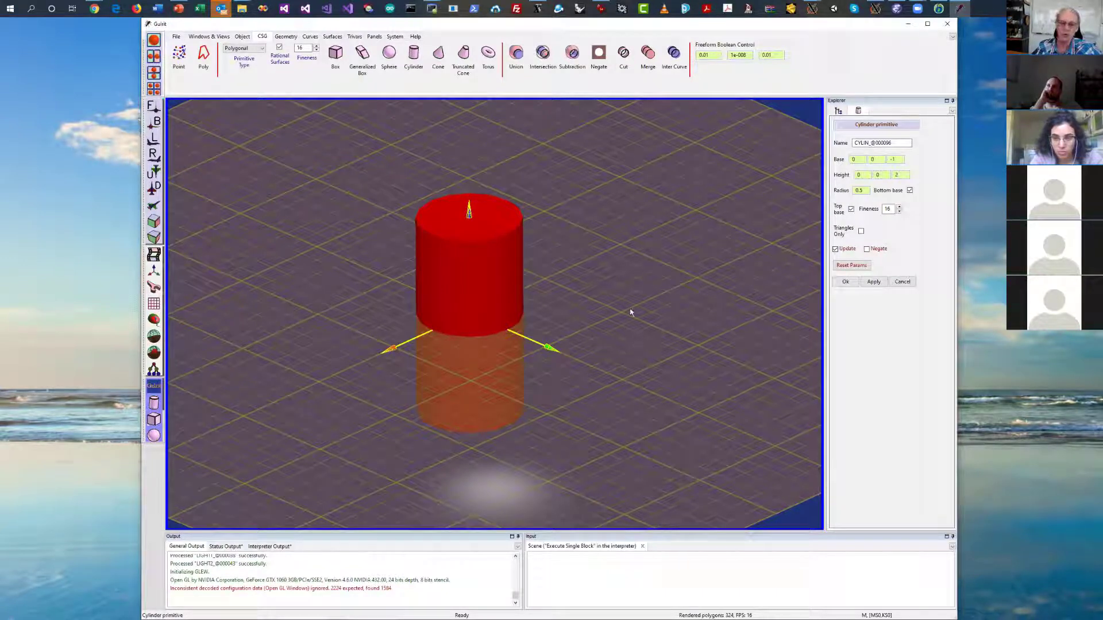
pyautogui.moveTo(630, 312)
pyautogui.mouseDown()
pyautogui.moveTo(618, 298)
pyautogui.moveTo(629, 304)
pyautogui.mouseUp()
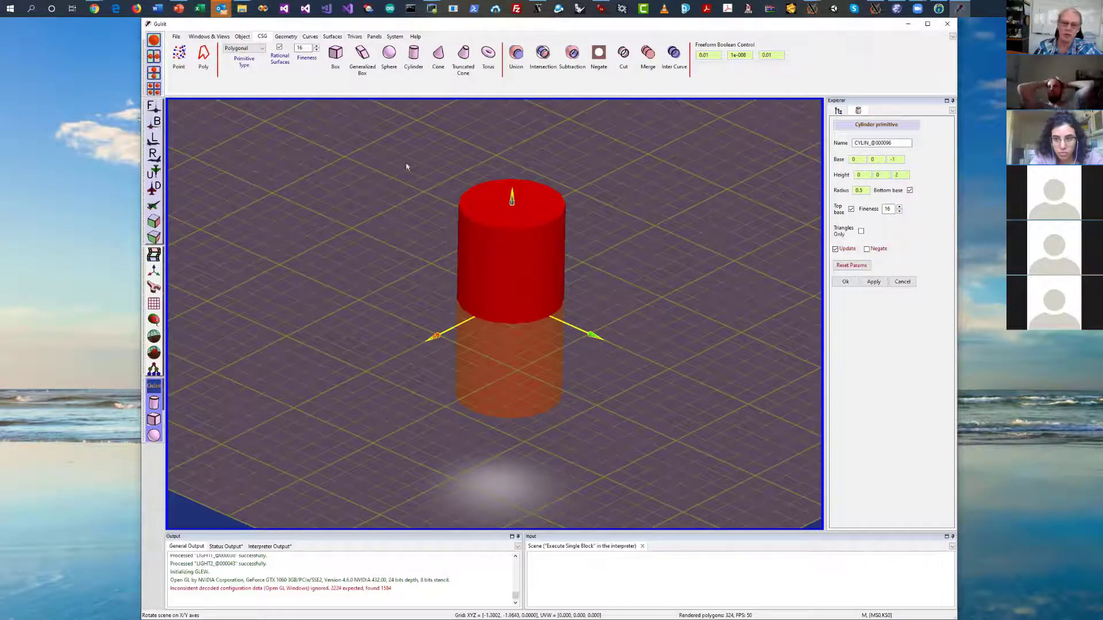
pyautogui.click(463, 54)
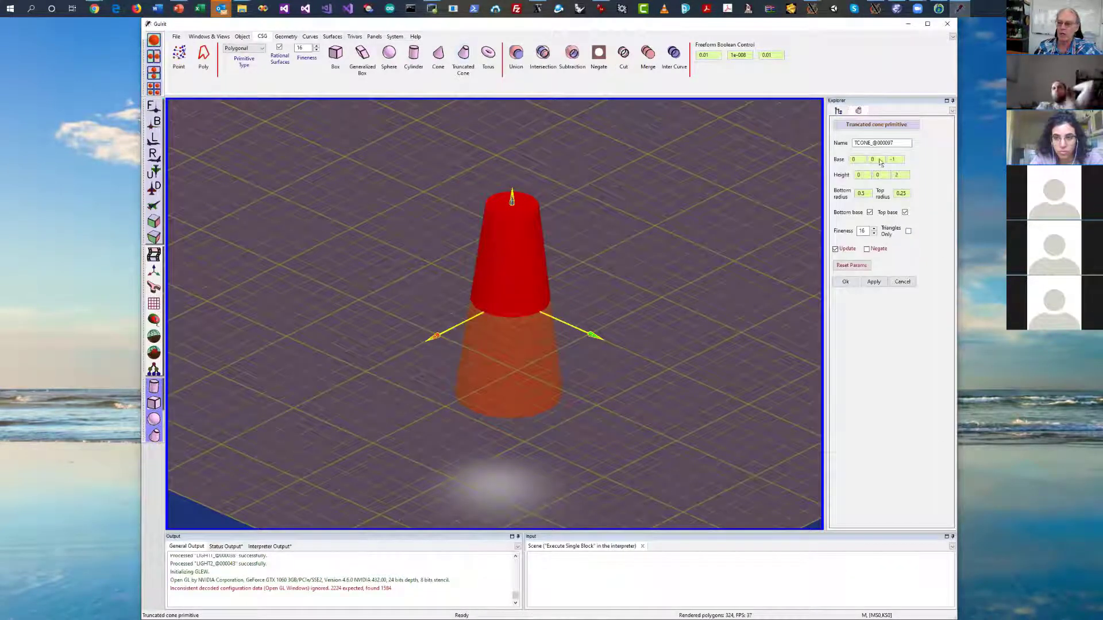
# Start a new cylinder primitive and read its function help
pyautogui.click(412, 53)
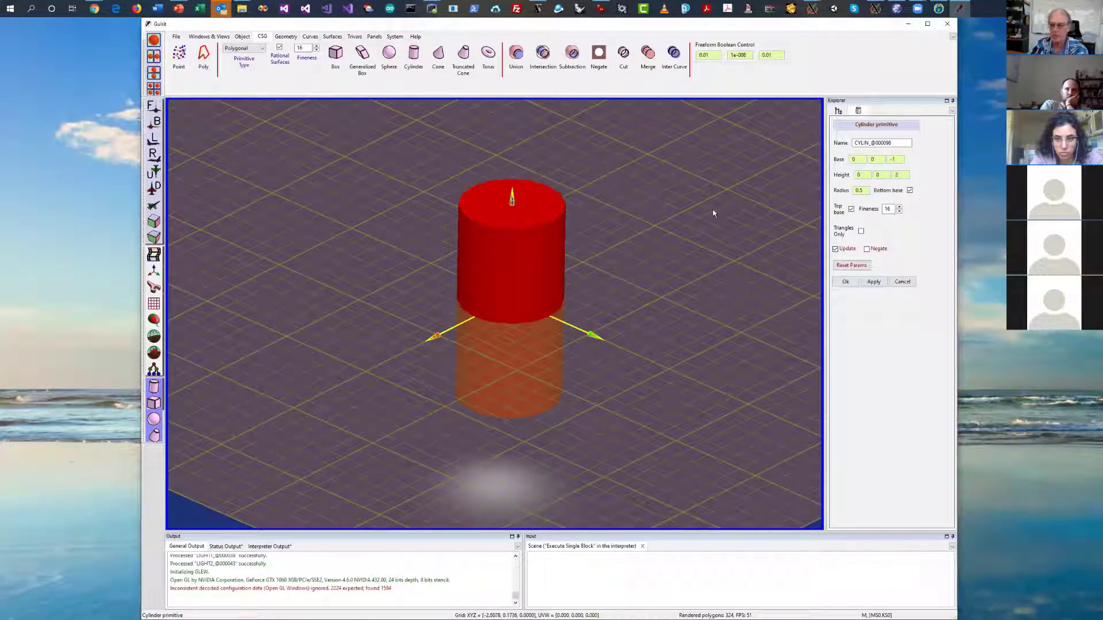
pyautogui.moveTo(714, 211)
pyautogui.mouseDown(button='middle')
pyautogui.moveTo(697, 209)
pyautogui.moveTo(726, 214)
pyautogui.mouseUp(button='middle')
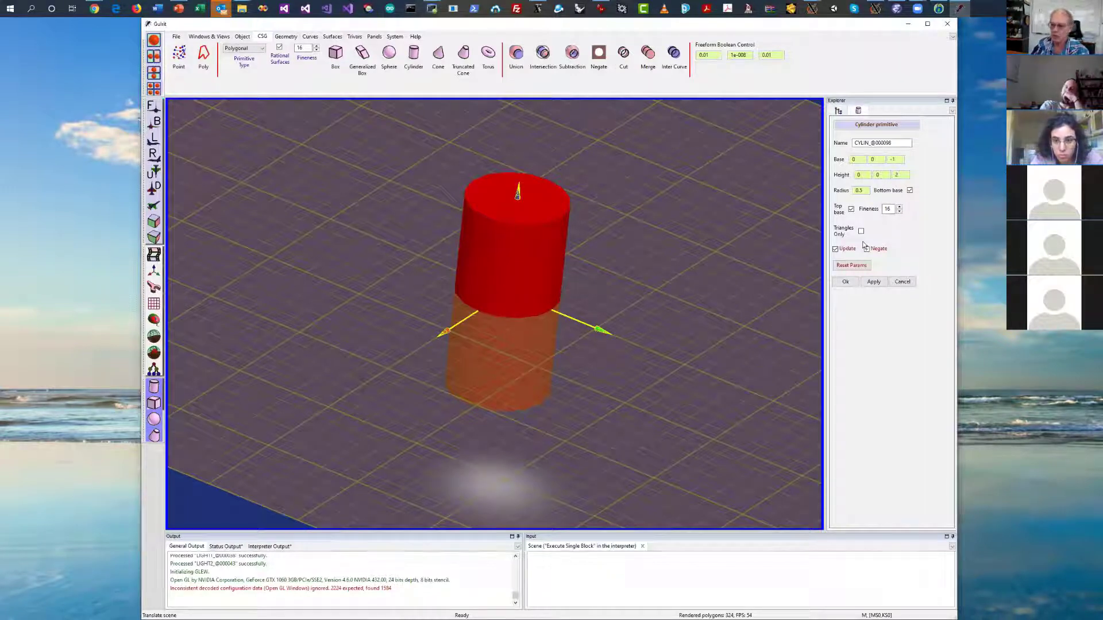
pyautogui.click(877, 123)
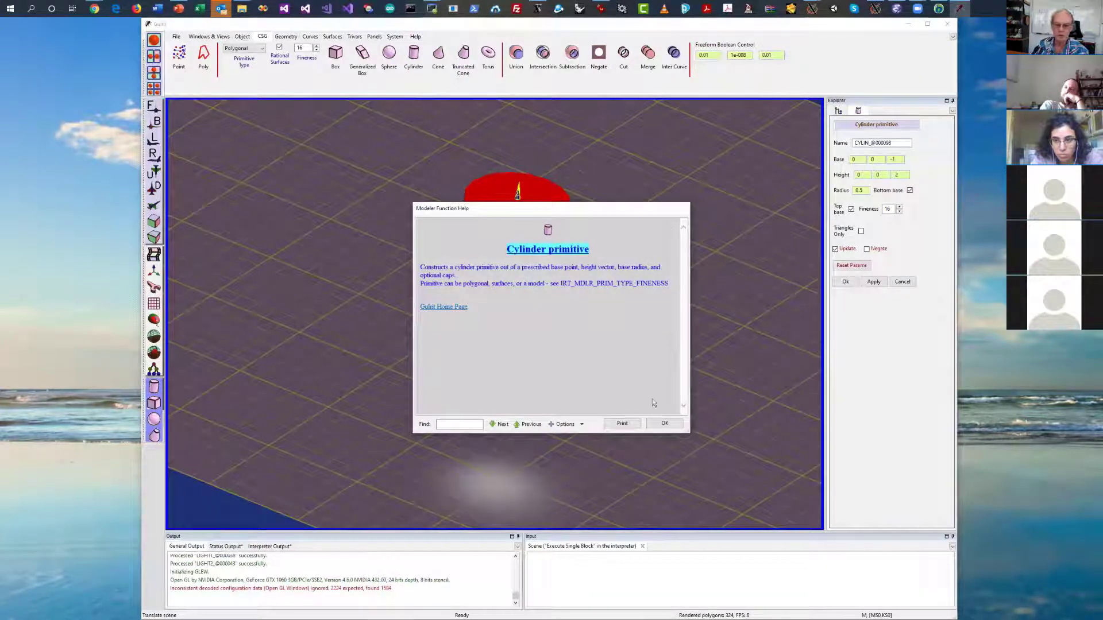
pyautogui.click(664, 424)
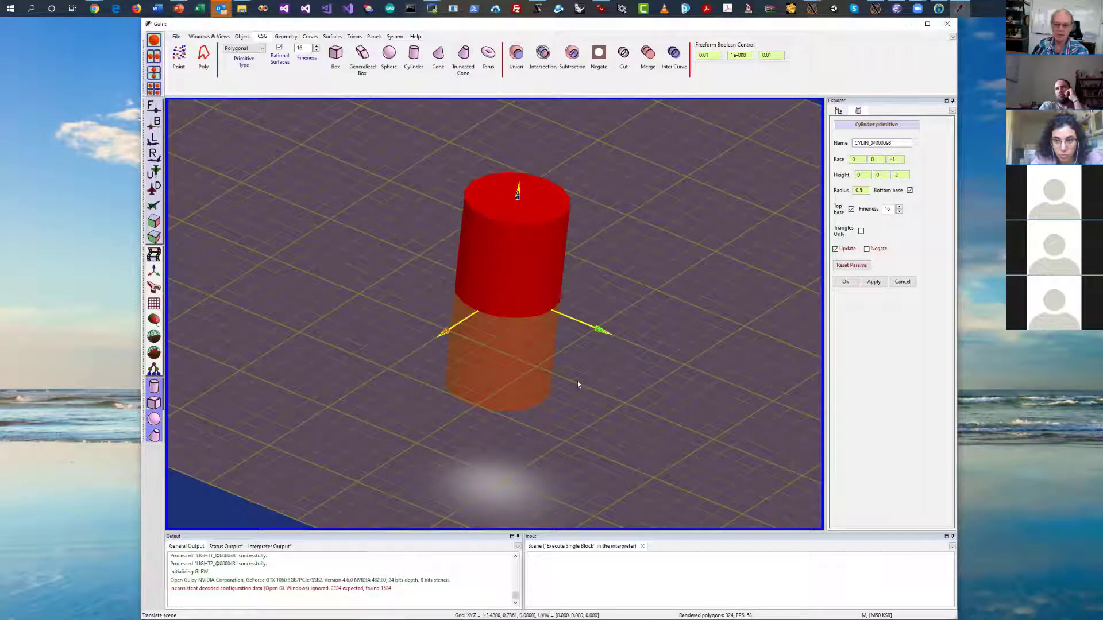
# Set the cylinder's base point to 0, 0, 0 and its height vector to 0, 0, 1
pyautogui.moveTo(514, 411); pyautogui.dragTo(671, 322)
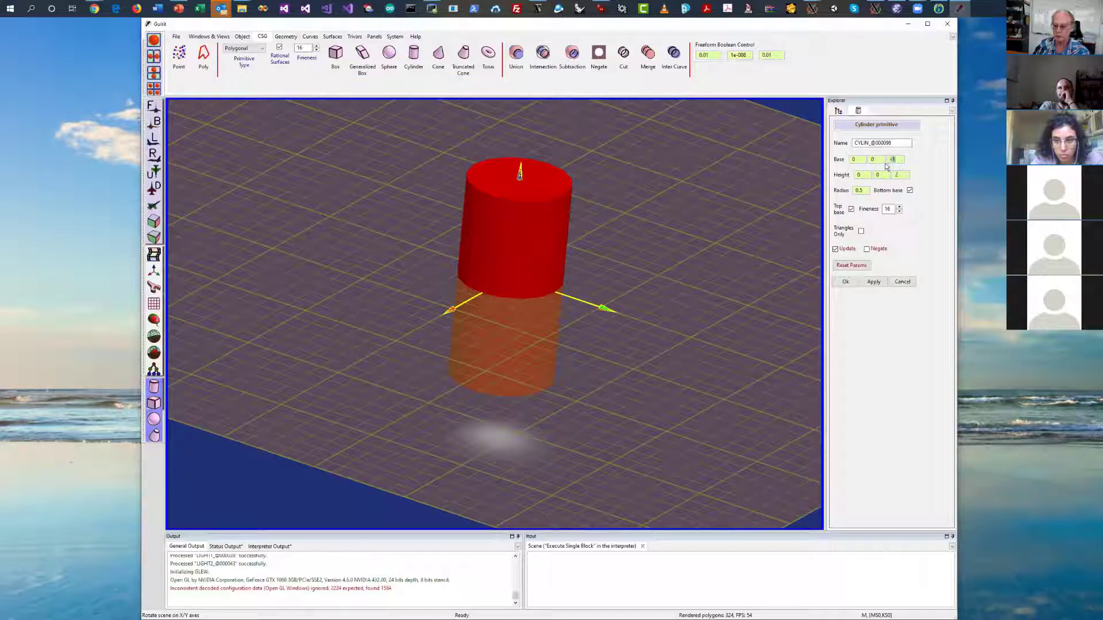
pyautogui.scroll(1, 886, 161)
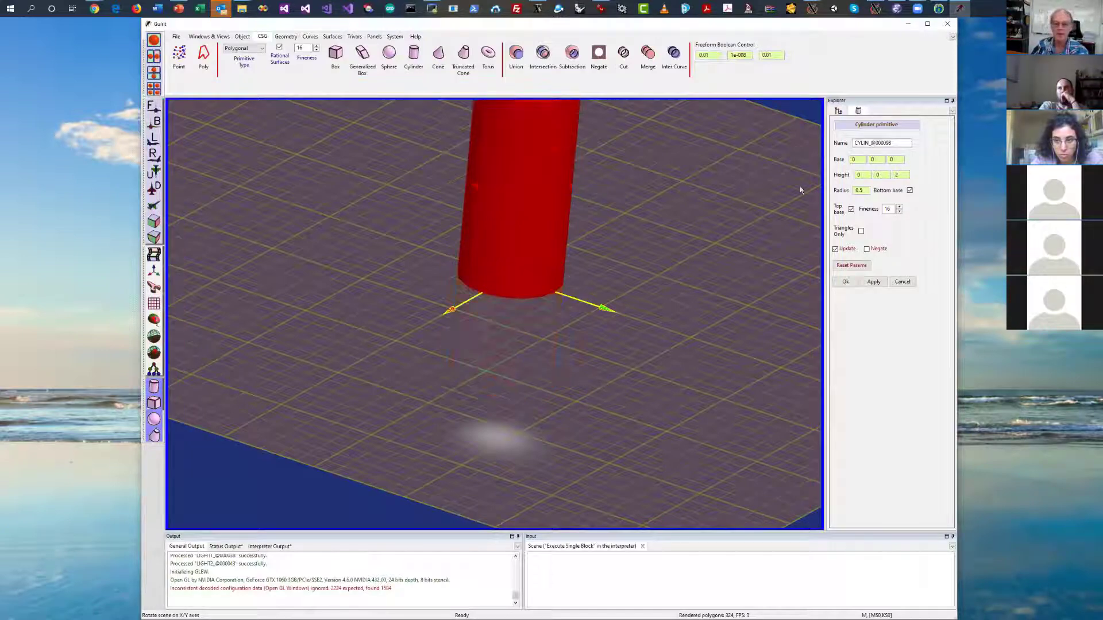
pyautogui.scroll(-2, 747, 207)
pyautogui.scroll(-2, 708, 256)
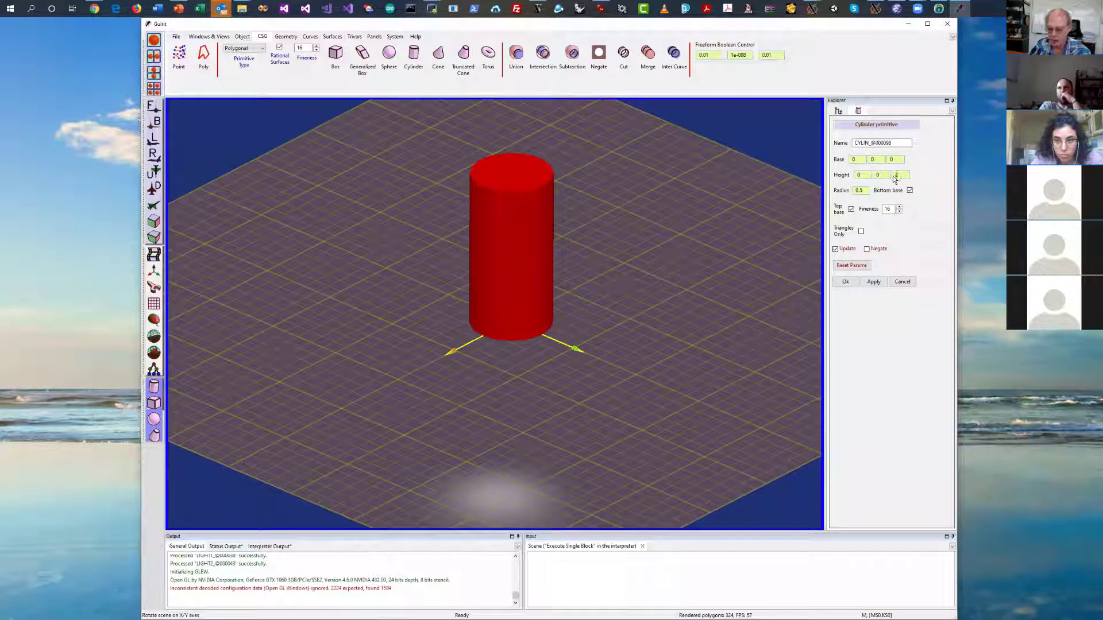
pyautogui.scroll(-1, 894, 179)
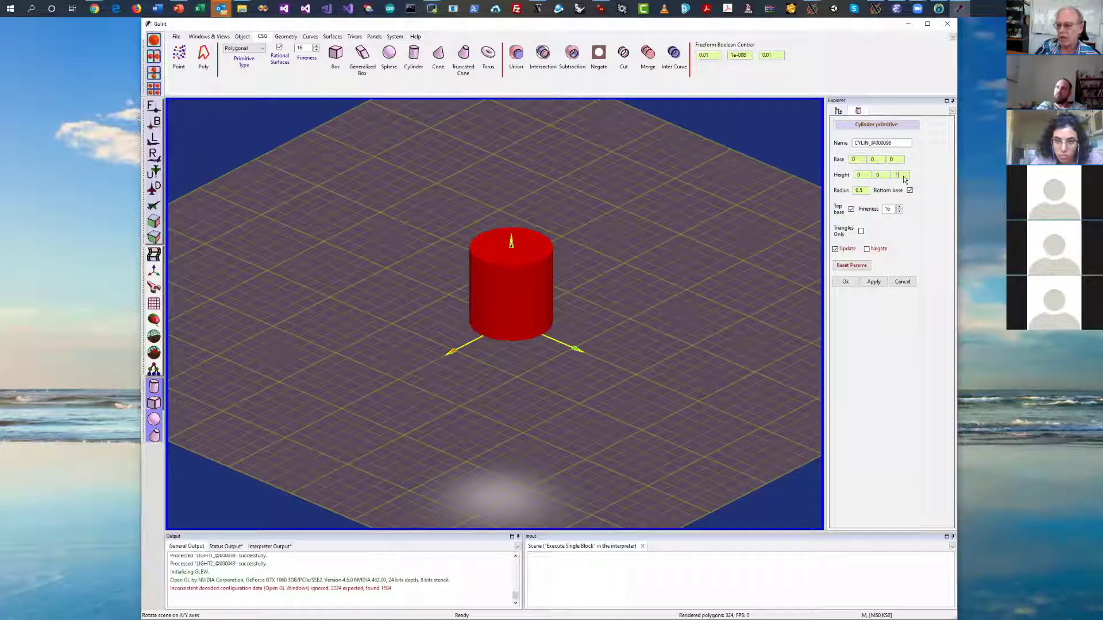
# Vary the cylinder's height up and down in fine increments and bring it back to 1
pyautogui.scroll(8, 903, 178)
pyautogui.scroll(-16, 904, 180)
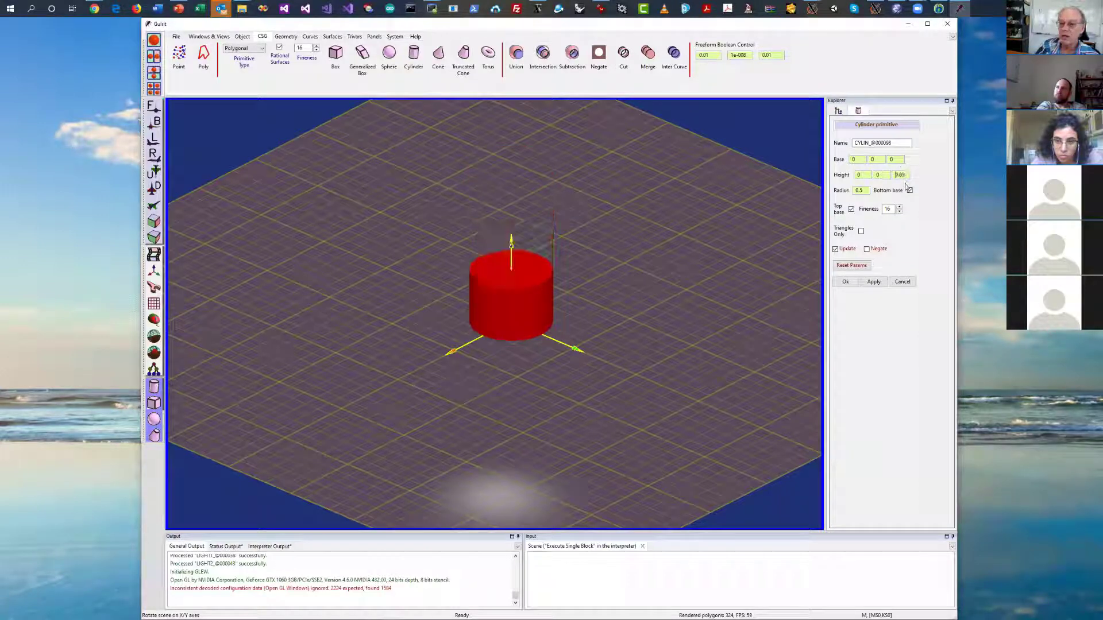
pyautogui.scroll(10, 906, 179)
pyautogui.scroll(-5, 905, 179)
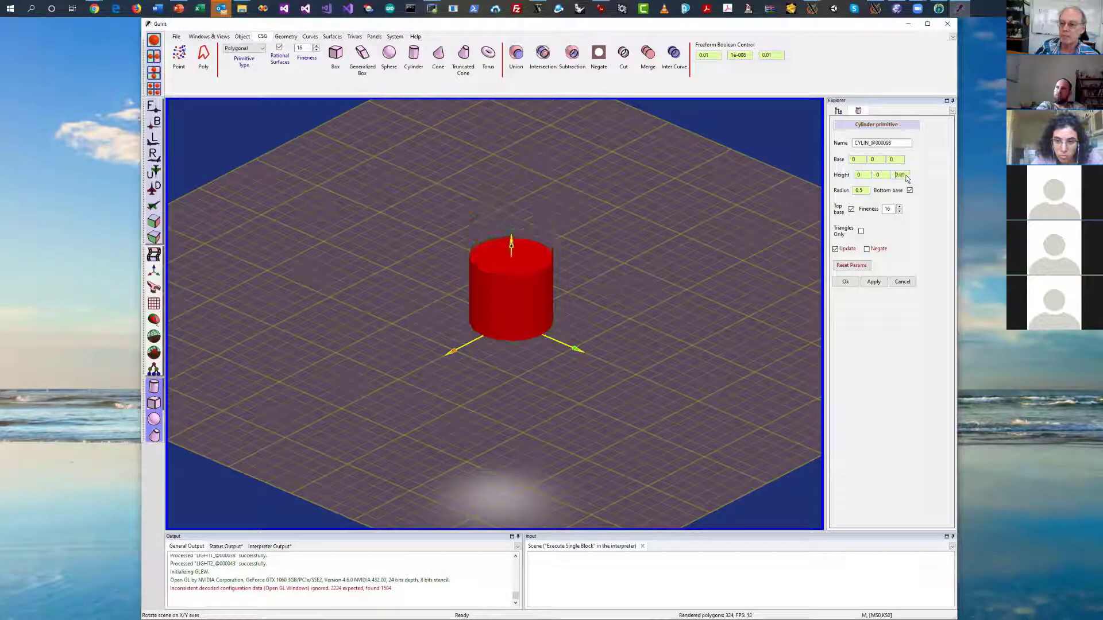
pyautogui.scroll(2, 906, 179)
pyautogui.scroll(-1, 906, 178)
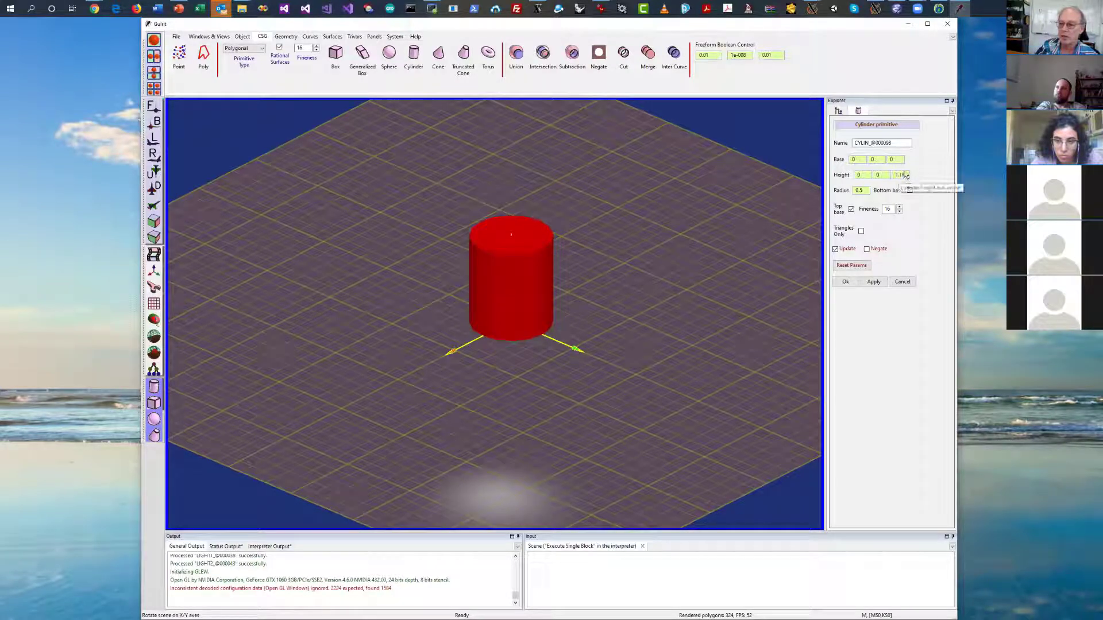
pyautogui.scroll(-1, 901, 180)
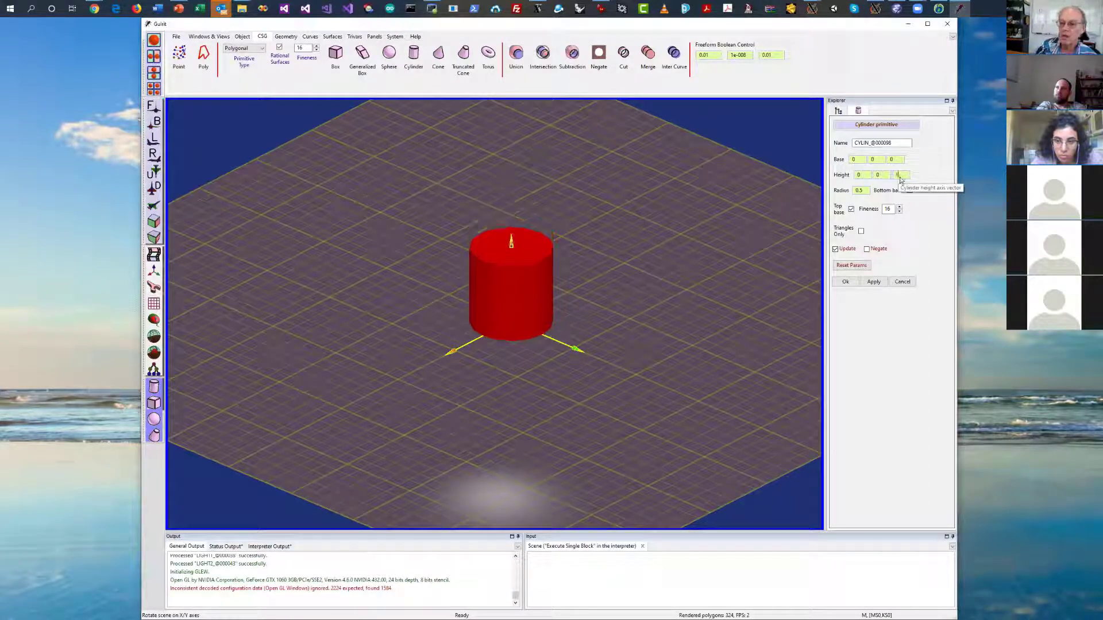
# Vary the cylinder's radius interactively and leave it at 1.49
pyautogui.scroll(6, 861, 191)
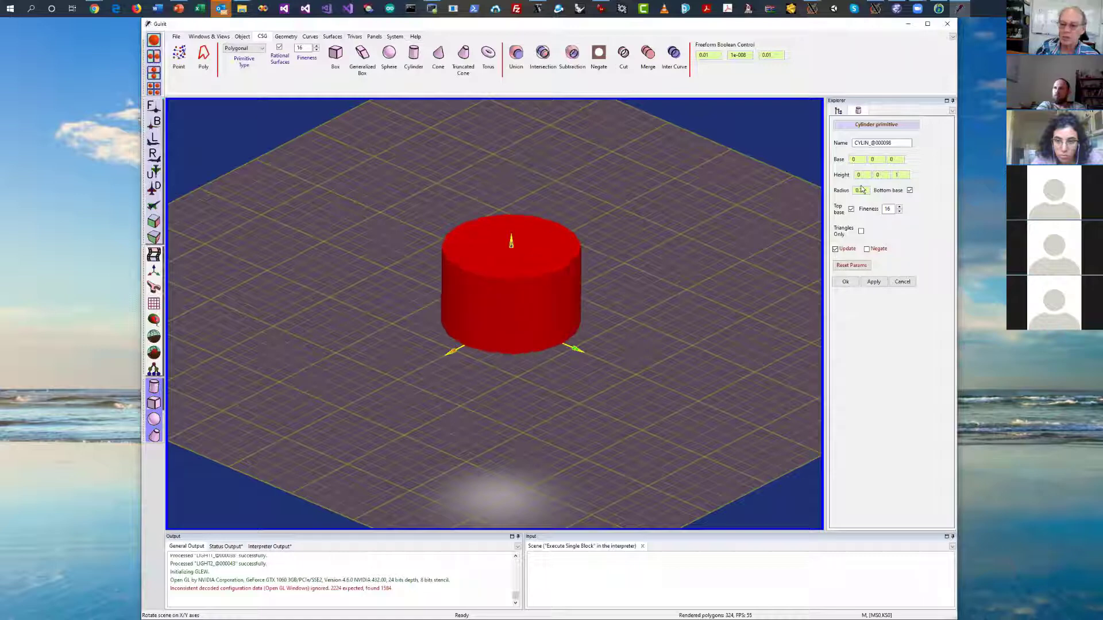
pyautogui.scroll(-8, 862, 191)
pyautogui.scroll(3, 862, 192)
pyautogui.scroll(3, 862, 193)
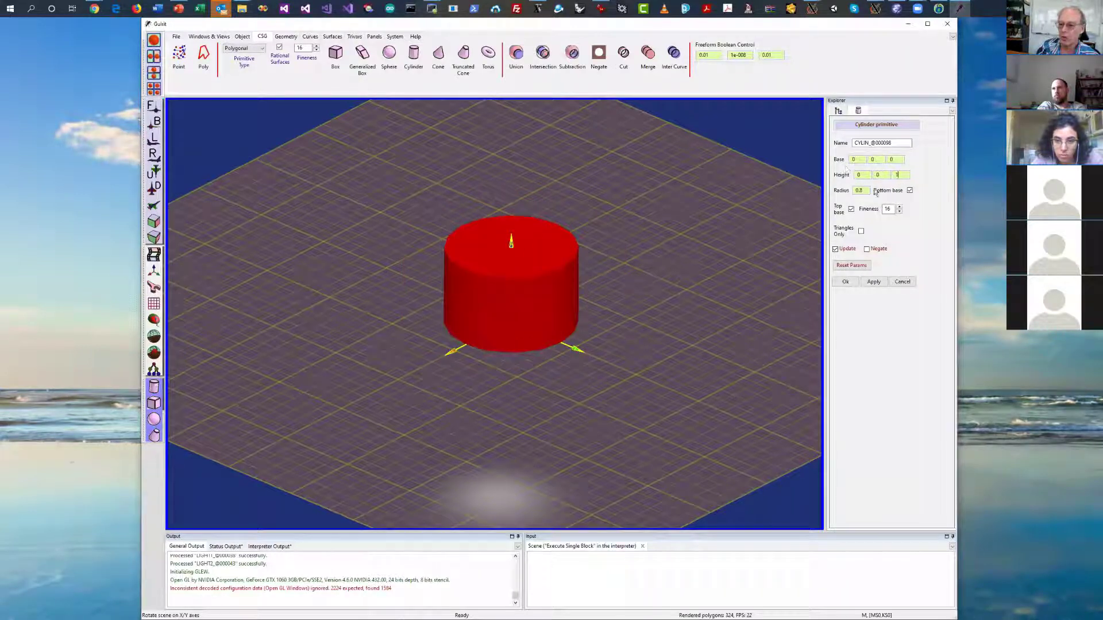
pyautogui.scroll(6, 864, 193)
pyautogui.scroll(-7, 865, 193)
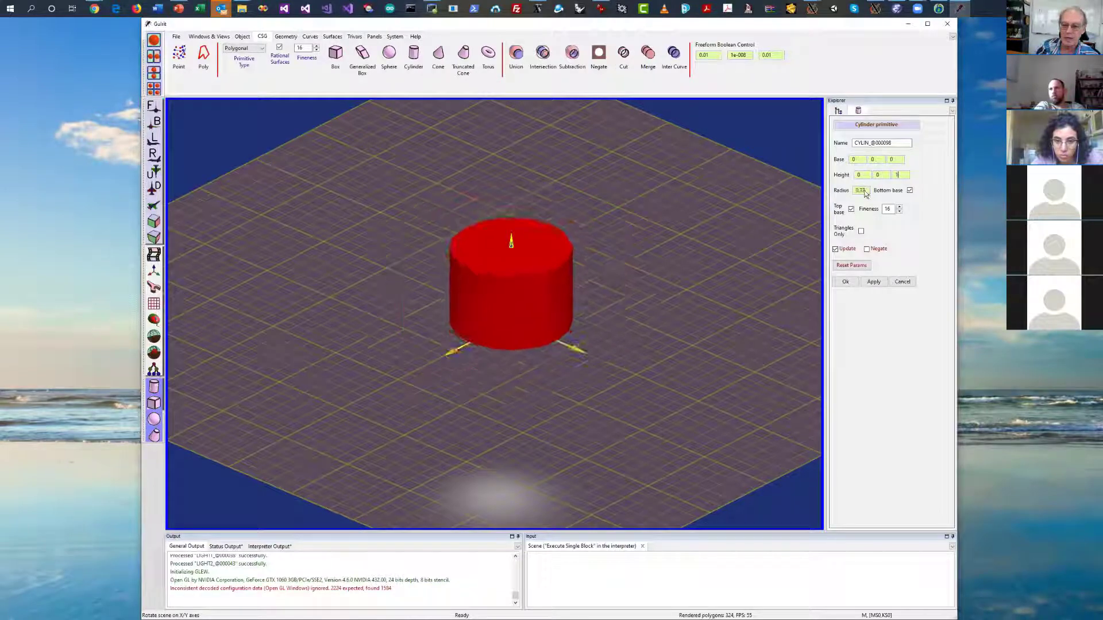
pyautogui.scroll(8, 865, 192)
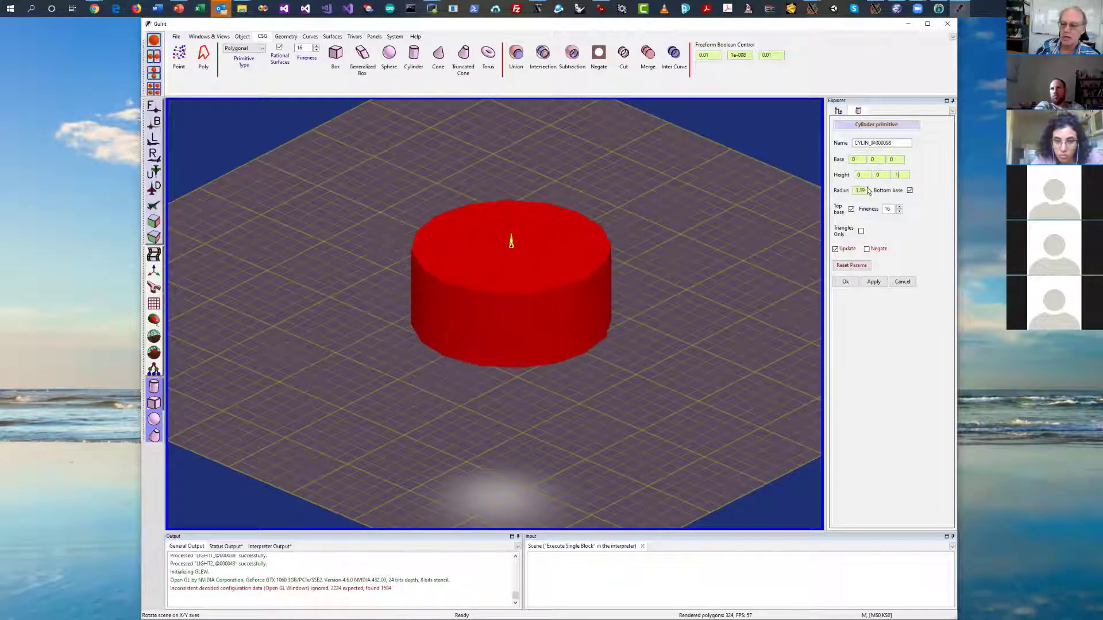
pyautogui.scroll(3, 866, 192)
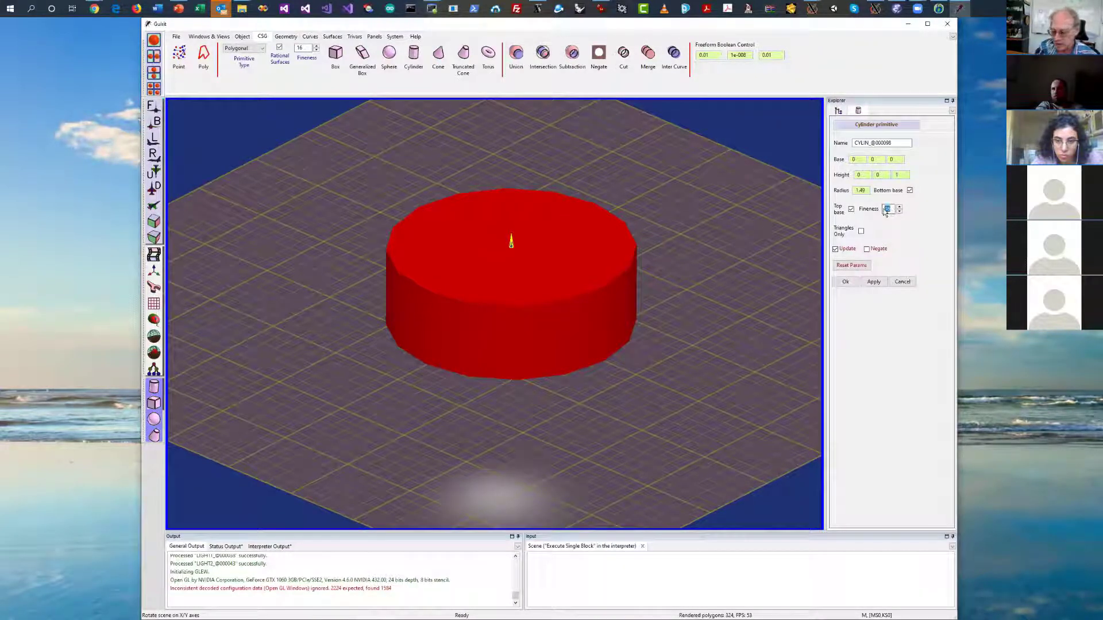
# Try a fineness of 64 and higher values for the cylinder, settle on 60, and create the cylinder
pyautogui.write('64')
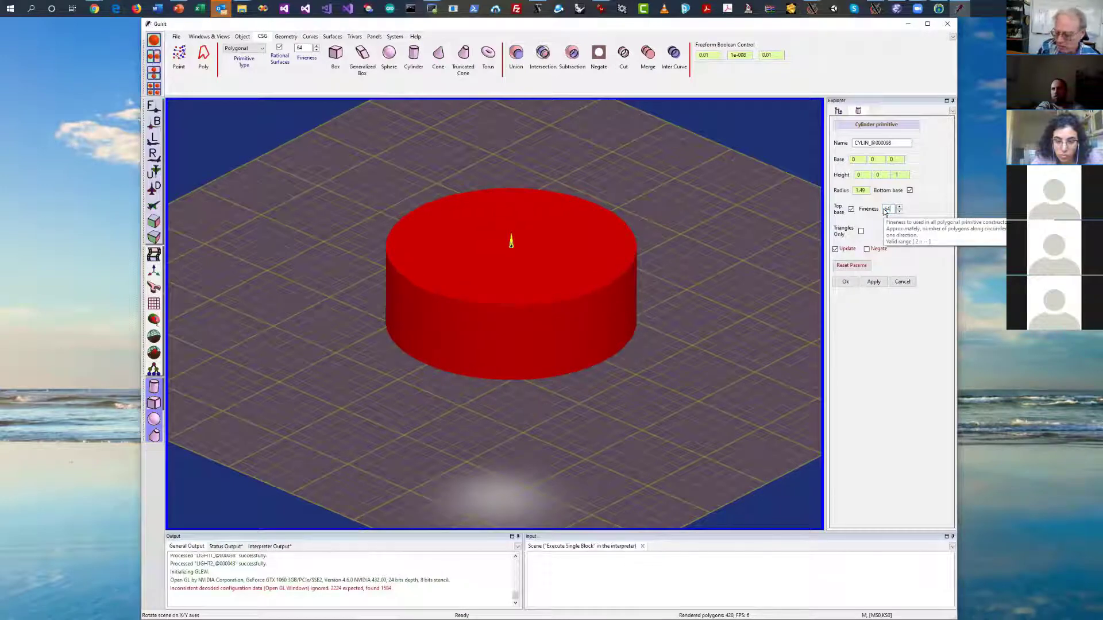
pyautogui.write('80')
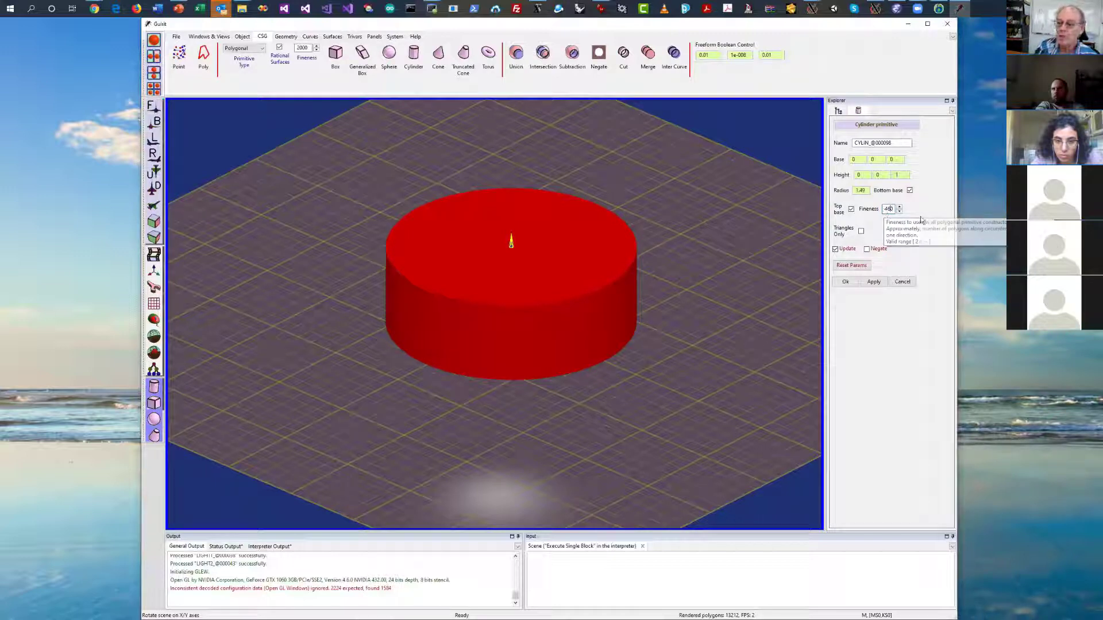
pyautogui.doubleClick(885, 210)
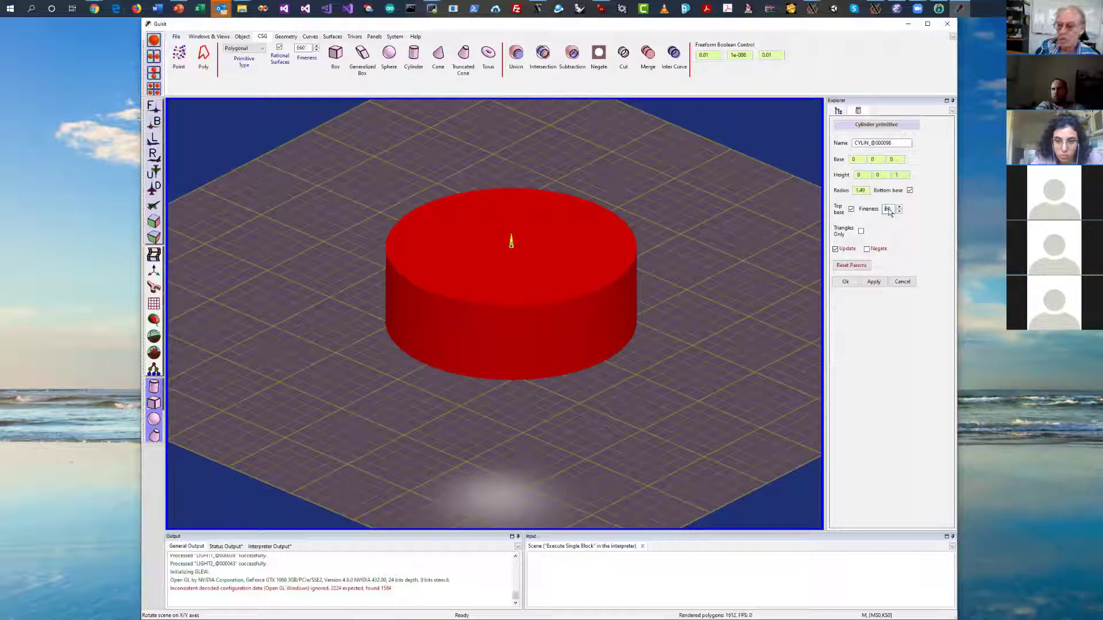
pyautogui.press('BackSpace')
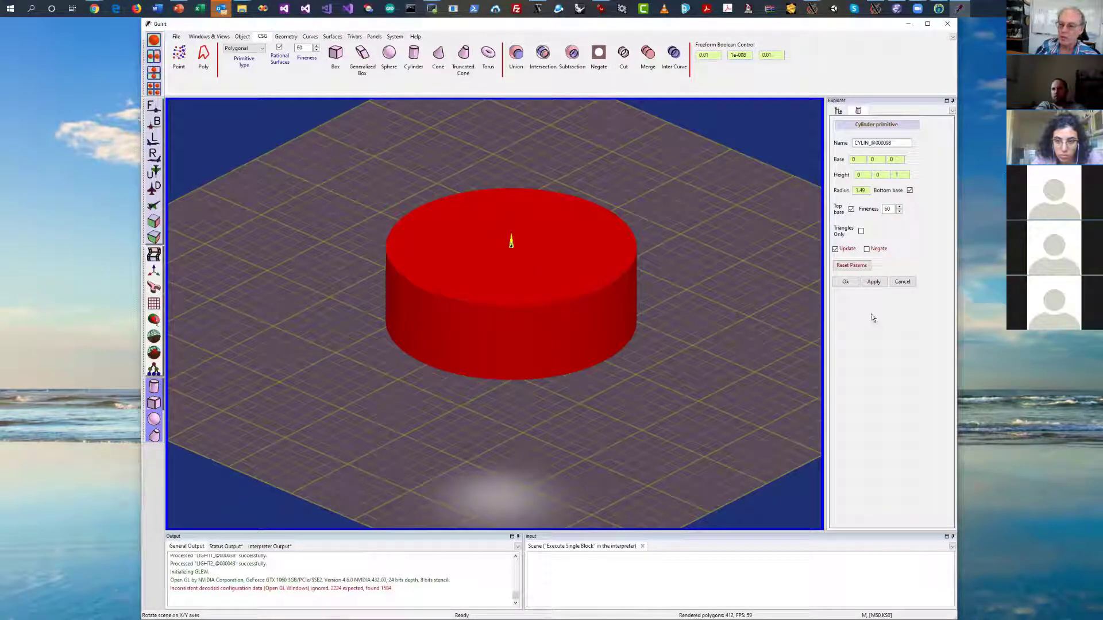
pyautogui.click(843, 282)
# Open the new cylinder's render options and change its front face colour to green
pyautogui.moveTo(664, 276); pyautogui.dragTo(843, 208)
pyautogui.click(877, 143)
pyautogui.rightClick(877, 145)
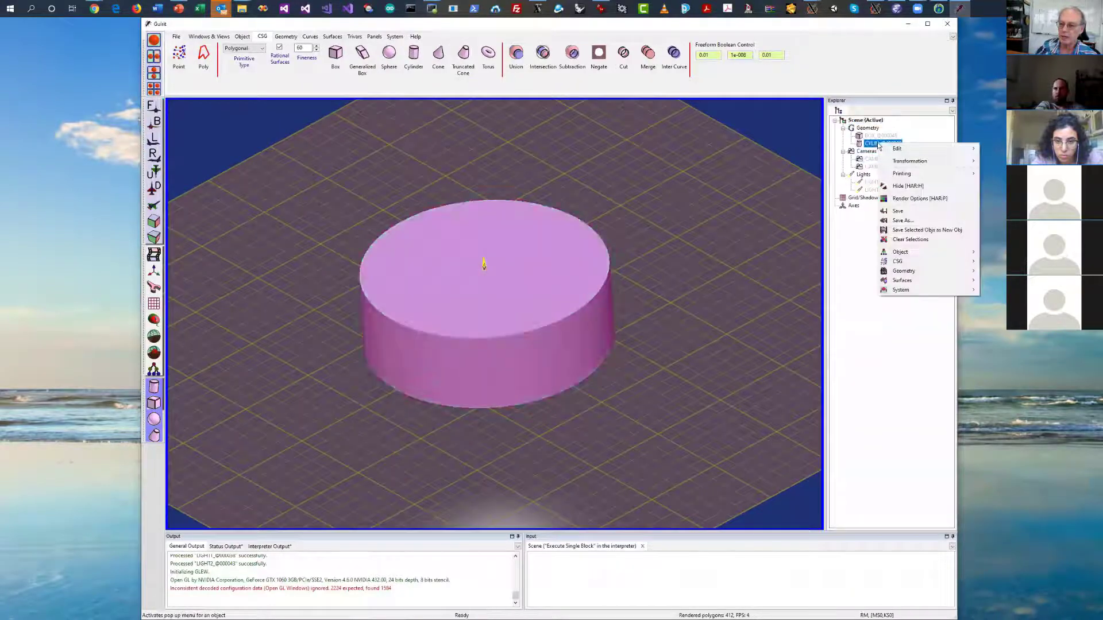
pyautogui.click(906, 200)
pyautogui.moveTo(755, 252)
pyautogui.mouseDown()
pyautogui.moveTo(746, 222)
pyautogui.moveTo(748, 246)
pyautogui.mouseUp()
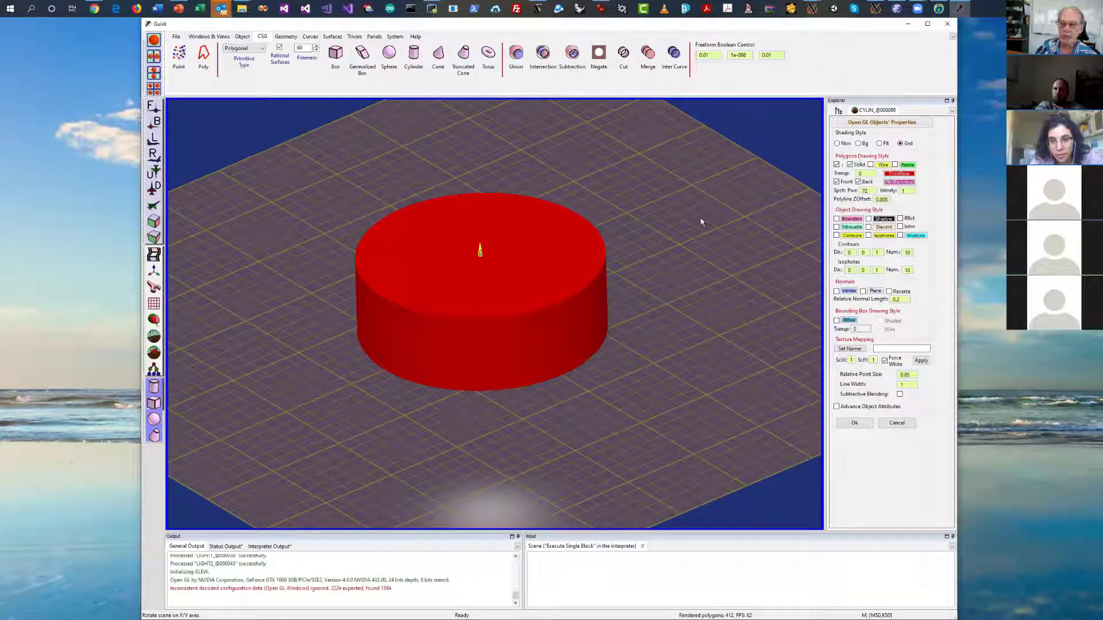
pyautogui.click(897, 174)
pyautogui.click(265, 71)
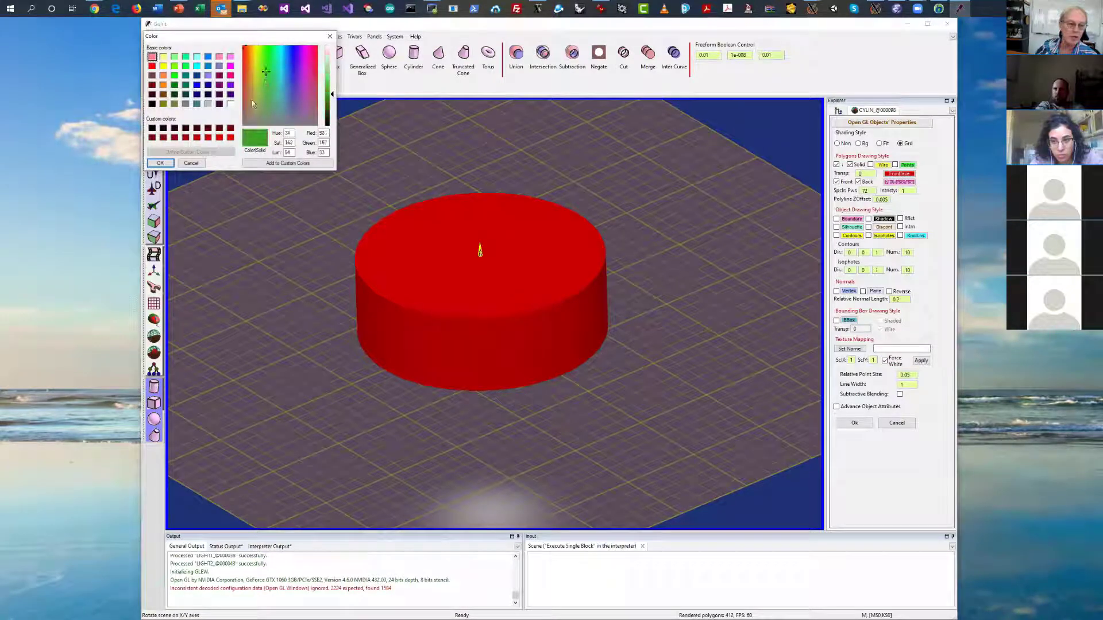
pyautogui.click(160, 163)
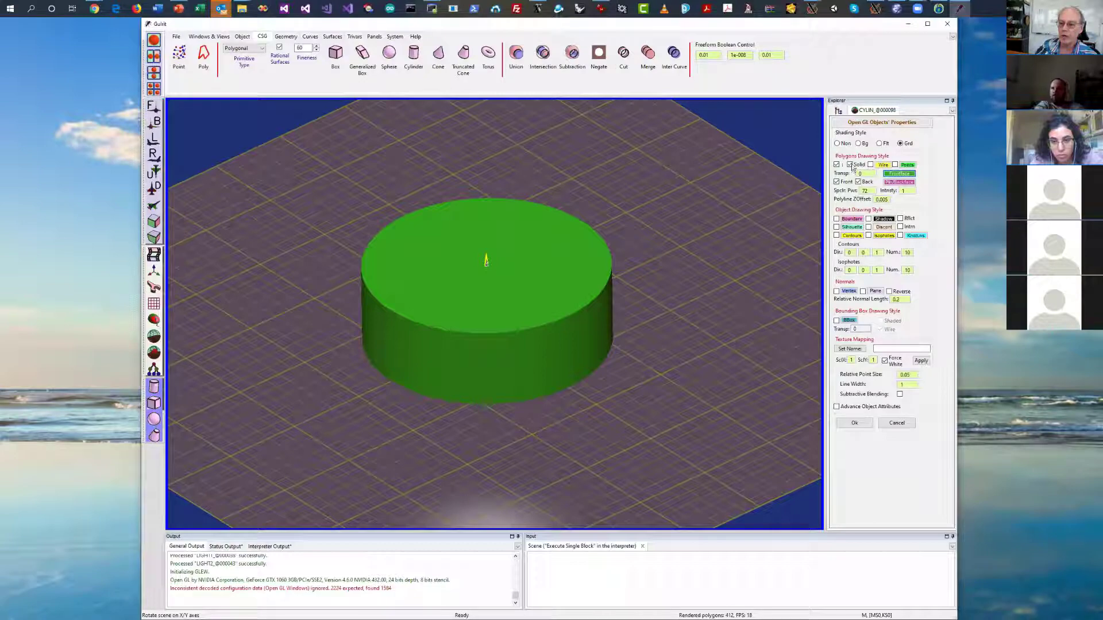
# Overlay the wireframe on the cylinder's solid shading and inspect its edges from several angles
pyautogui.click(871, 165)
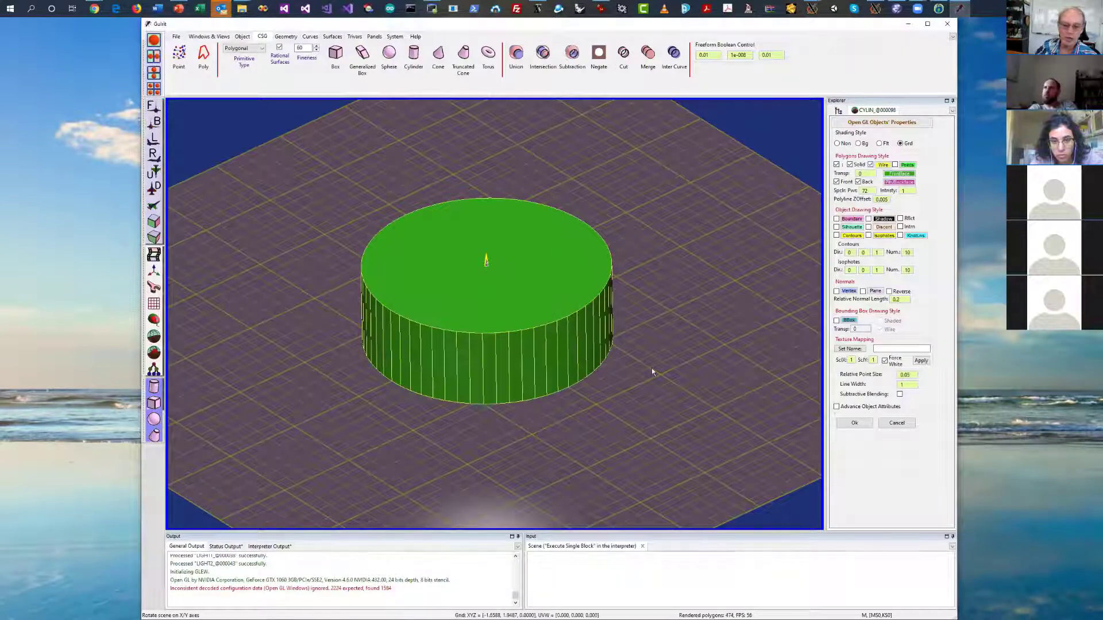
pyautogui.moveTo(652, 373); pyautogui.dragTo(755, 461)
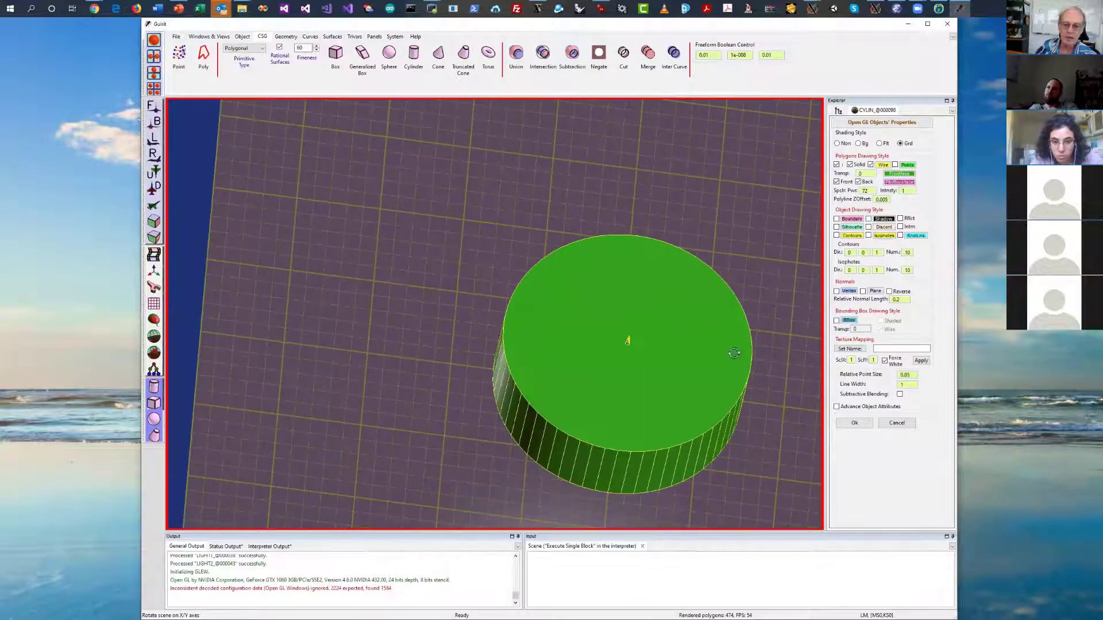
pyautogui.moveTo(731, 350); pyautogui.dragTo(643, 344)
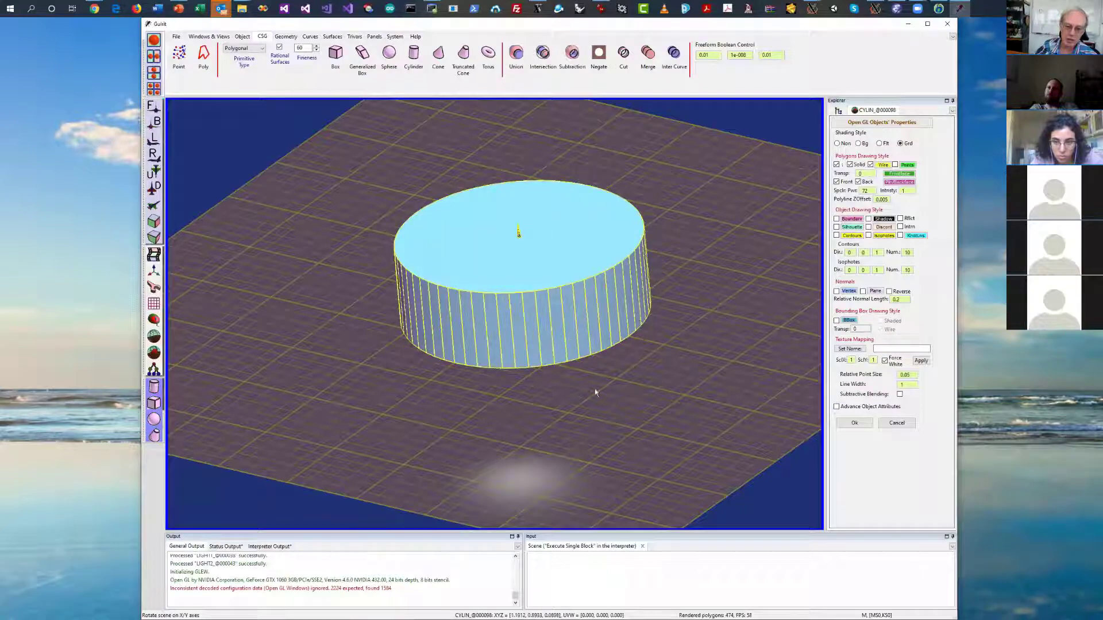
pyautogui.moveTo(595, 389); pyautogui.dragTo(652, 394)
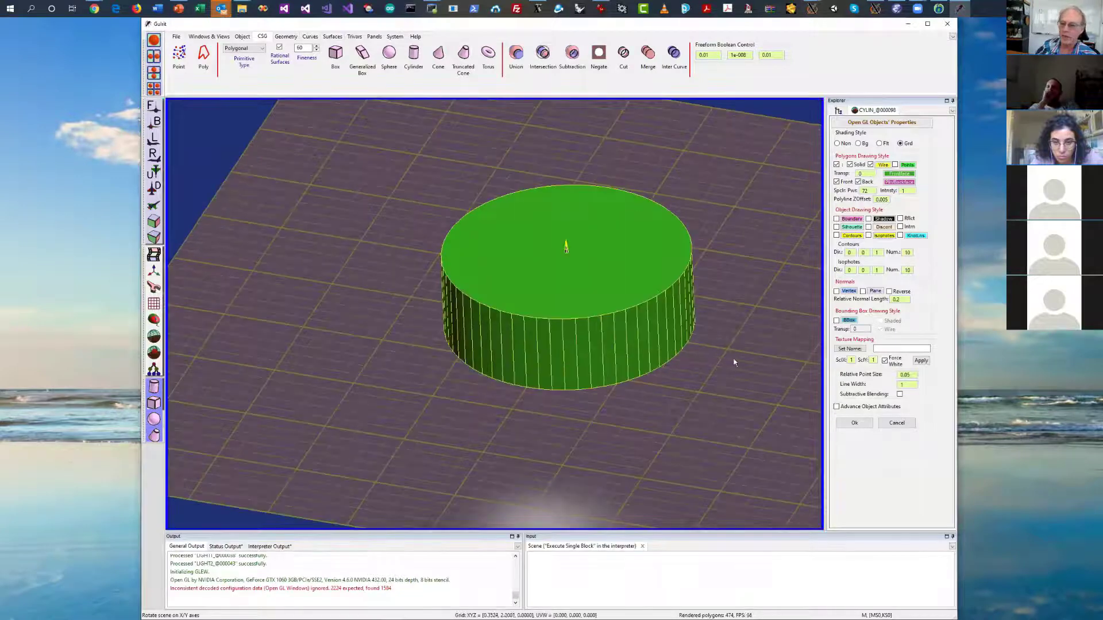
# Turn off the cylinder's solid display and change its wire colour to blue-violet
pyautogui.click(849, 165)
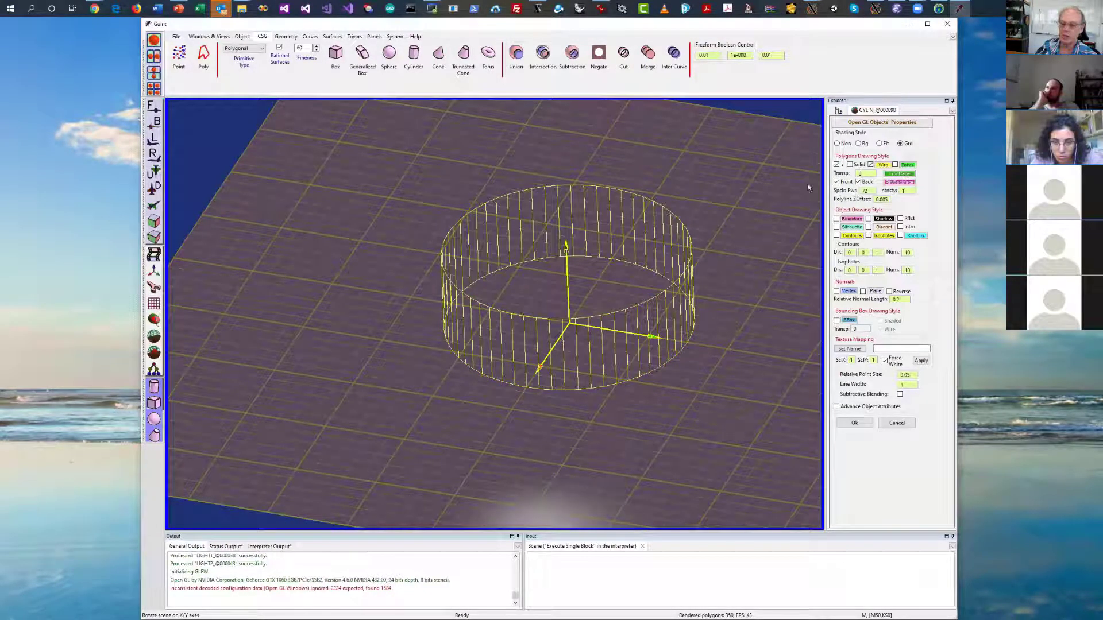
pyautogui.moveTo(766, 201); pyautogui.dragTo(729, 209)
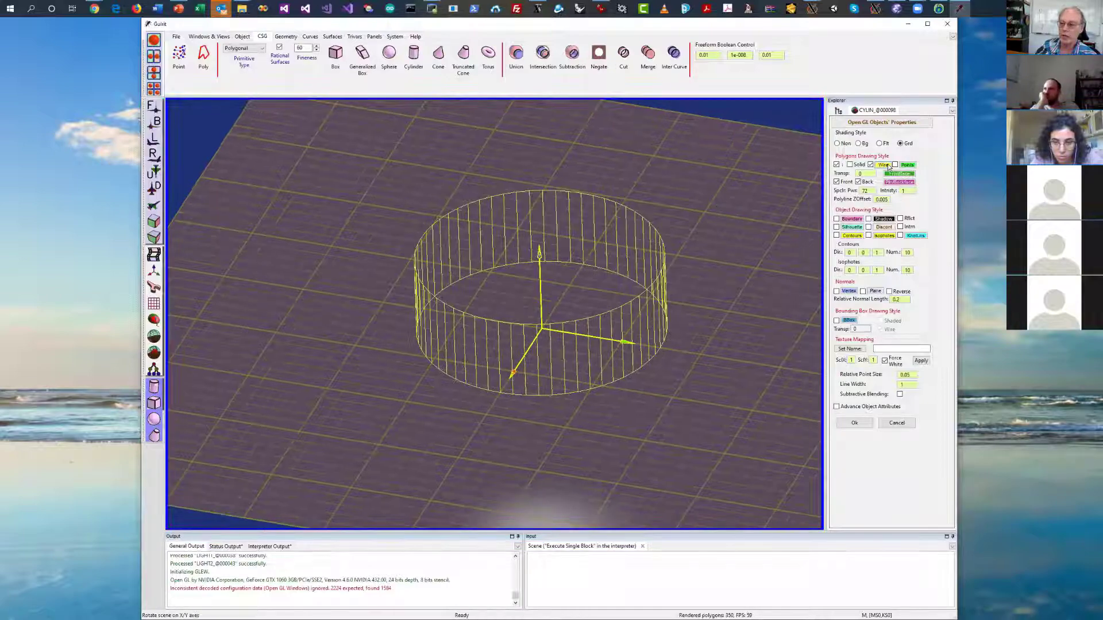
pyautogui.click(886, 166)
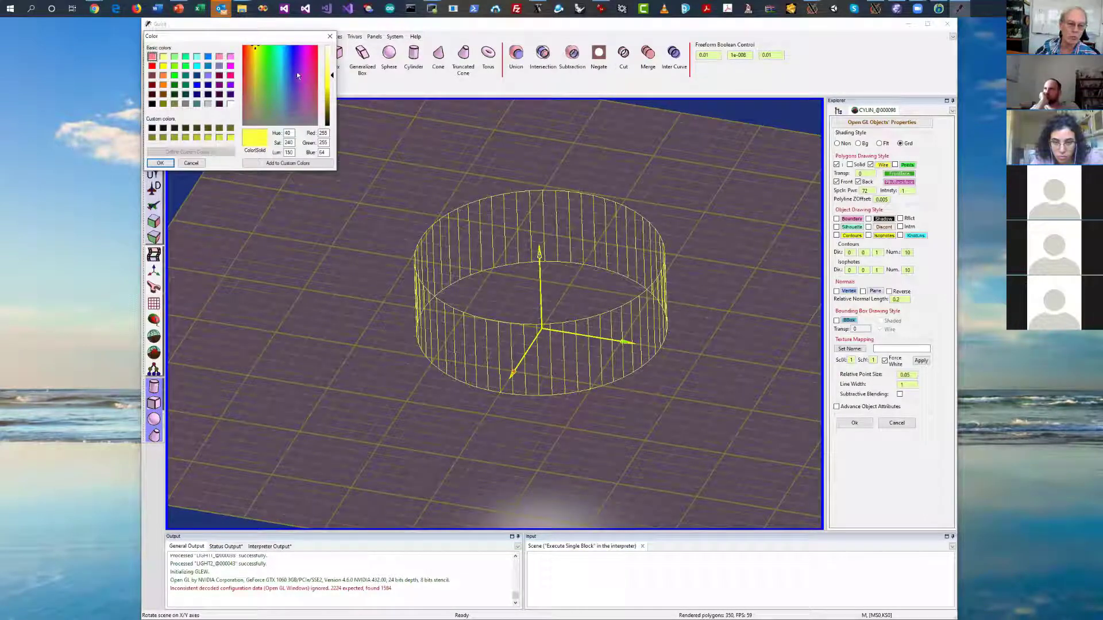
pyautogui.click(296, 71)
pyautogui.click(160, 163)
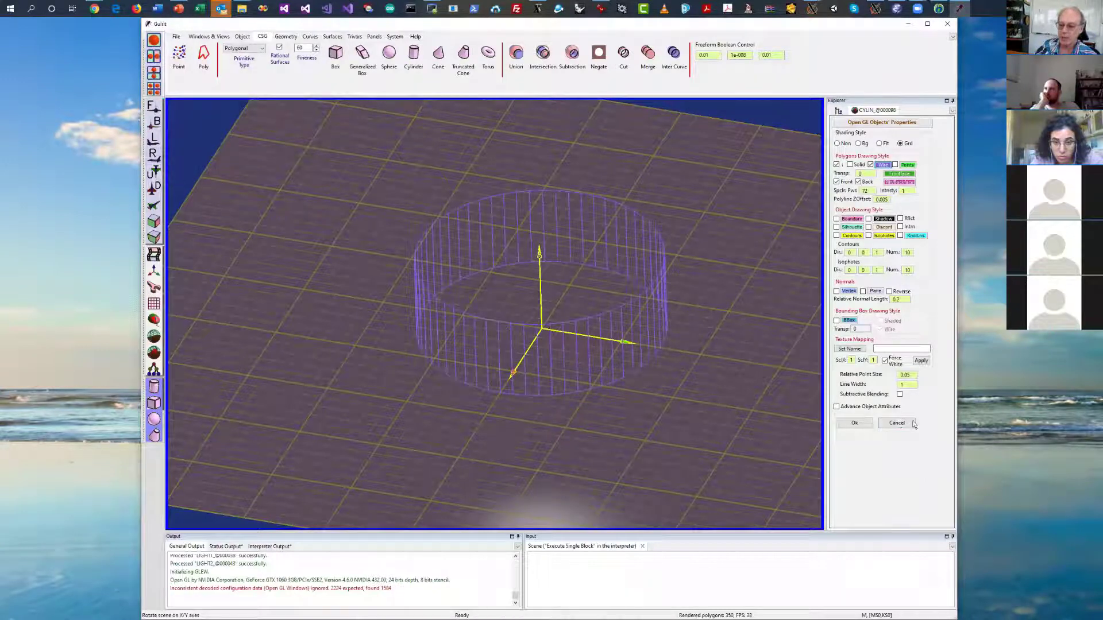
# Set the cylinder's line width to 3, turn its solid display back on, and accept the render options
pyautogui.moveTo(904, 385); pyautogui.dragTo(898, 384)
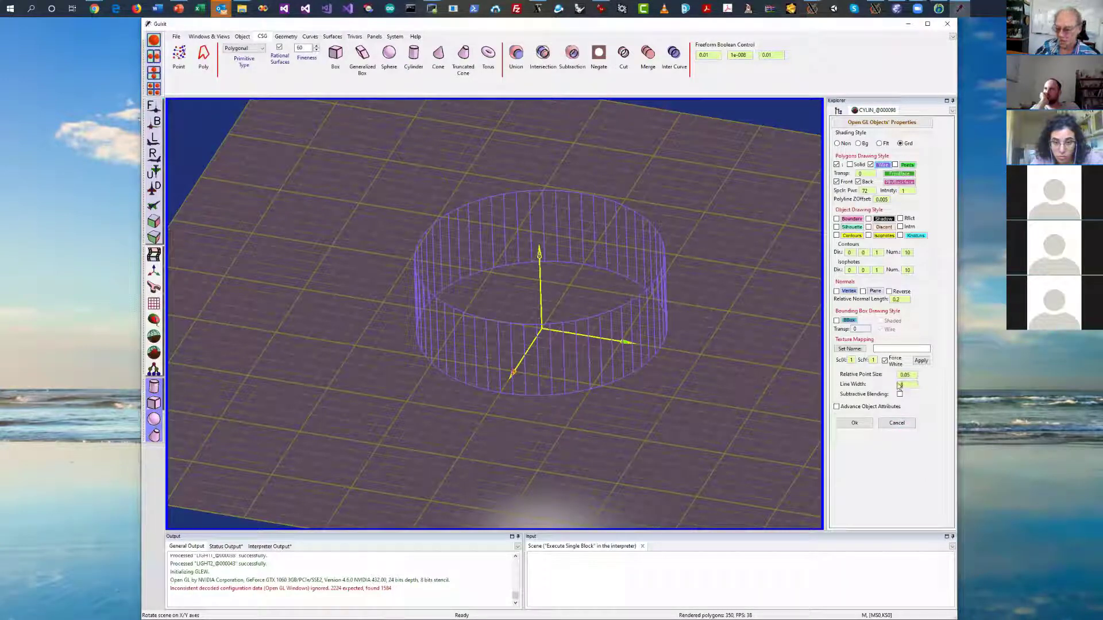
pyautogui.write('3')
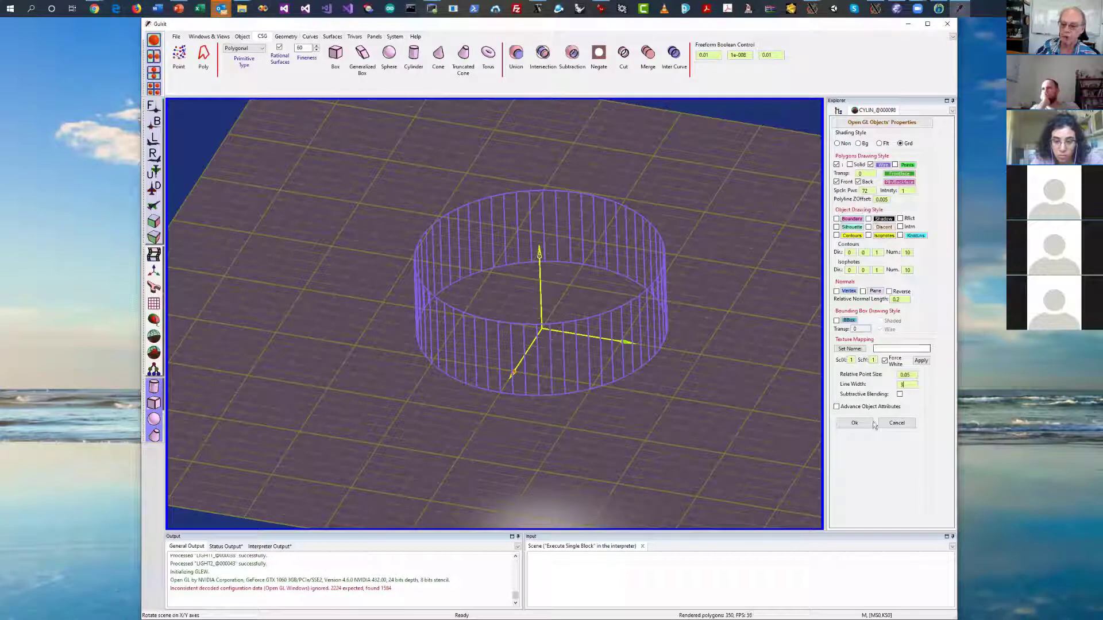
pyautogui.click(850, 165)
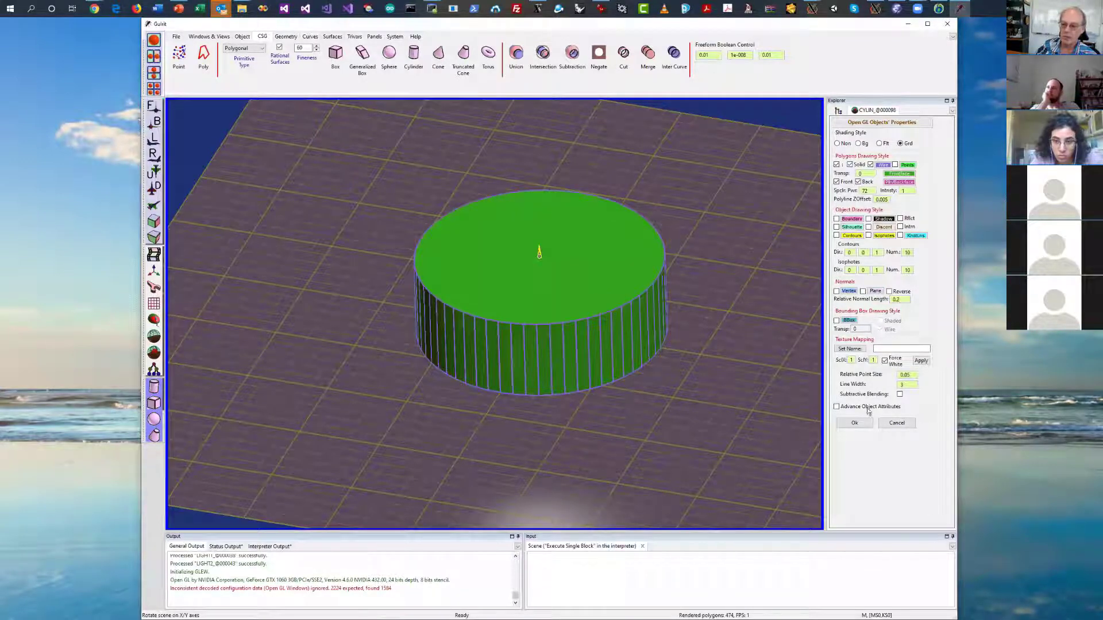
pyautogui.click(855, 424)
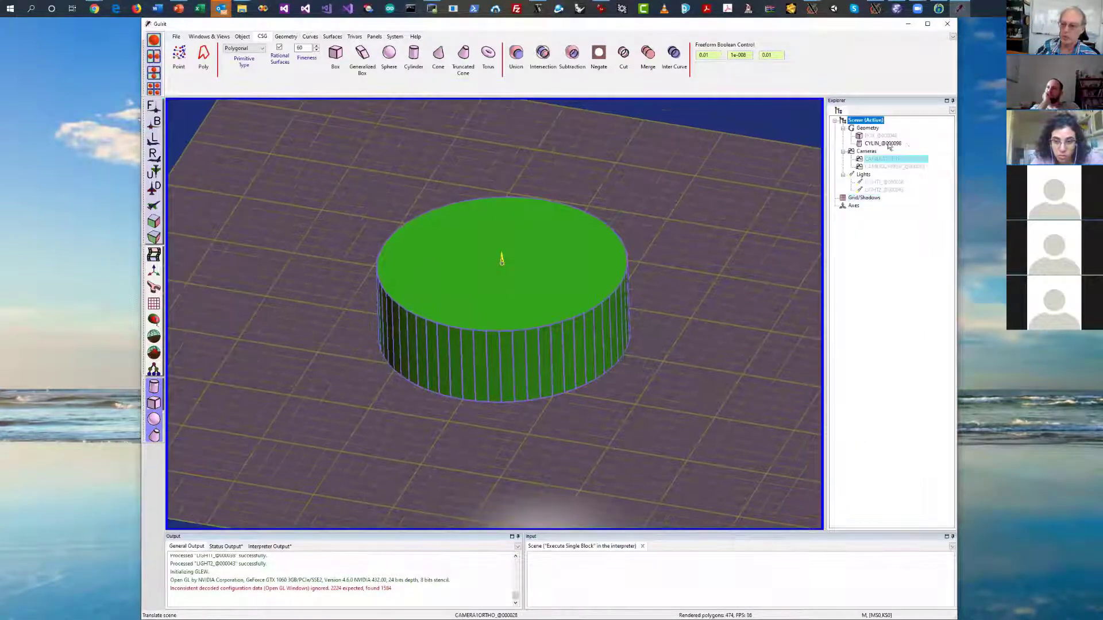
# Change the front face colour in the default object render options to blue and accept
pyautogui.rightClick(886, 144)
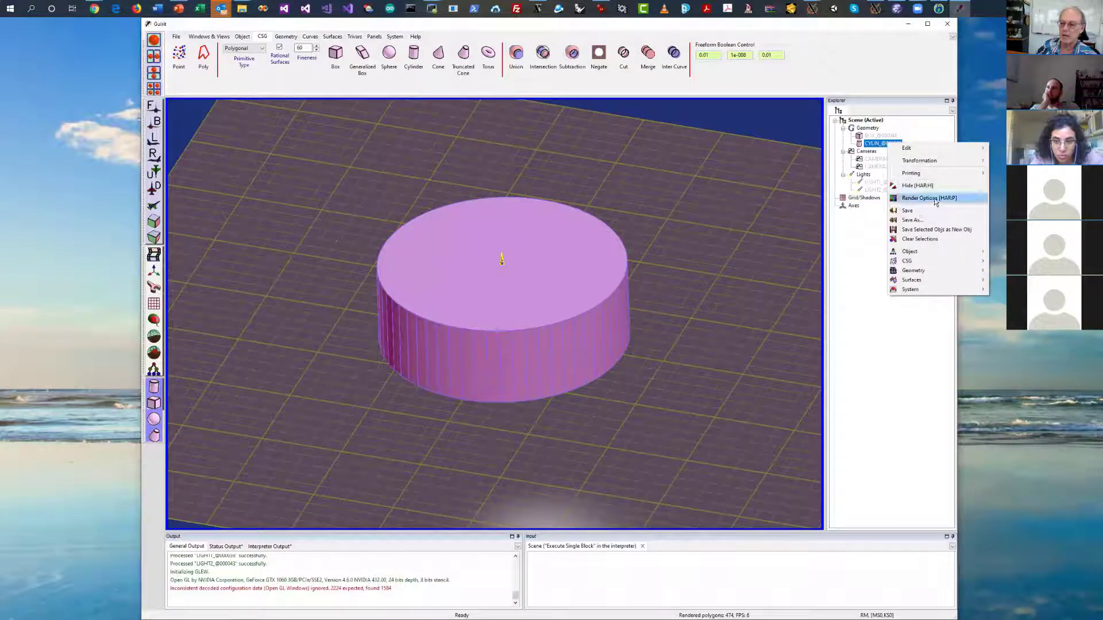
pyautogui.click(154, 353)
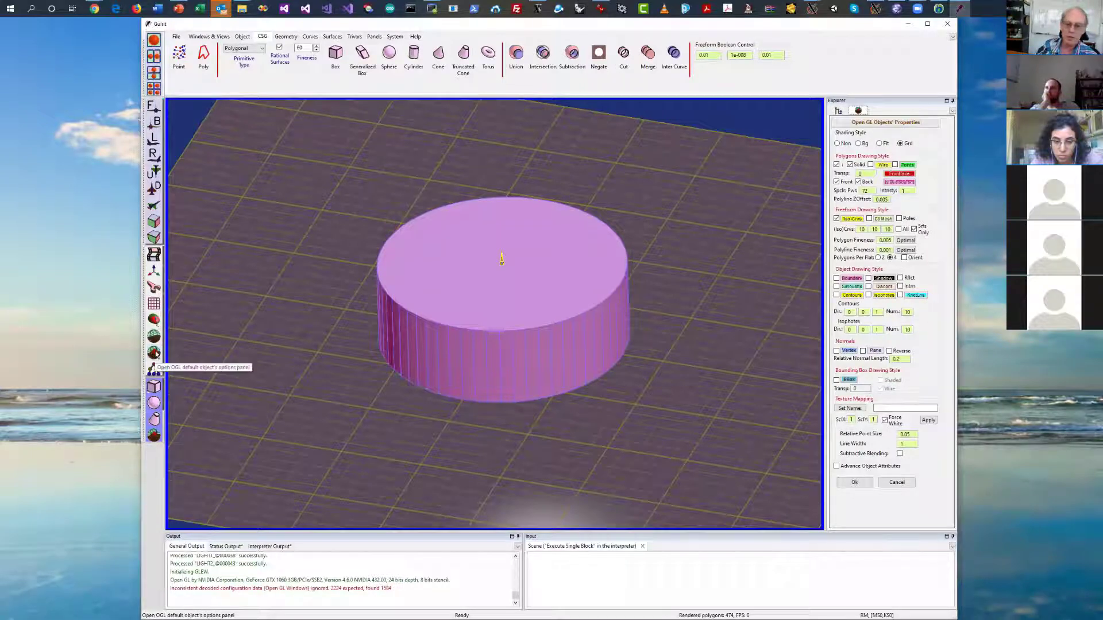
pyautogui.click(901, 175)
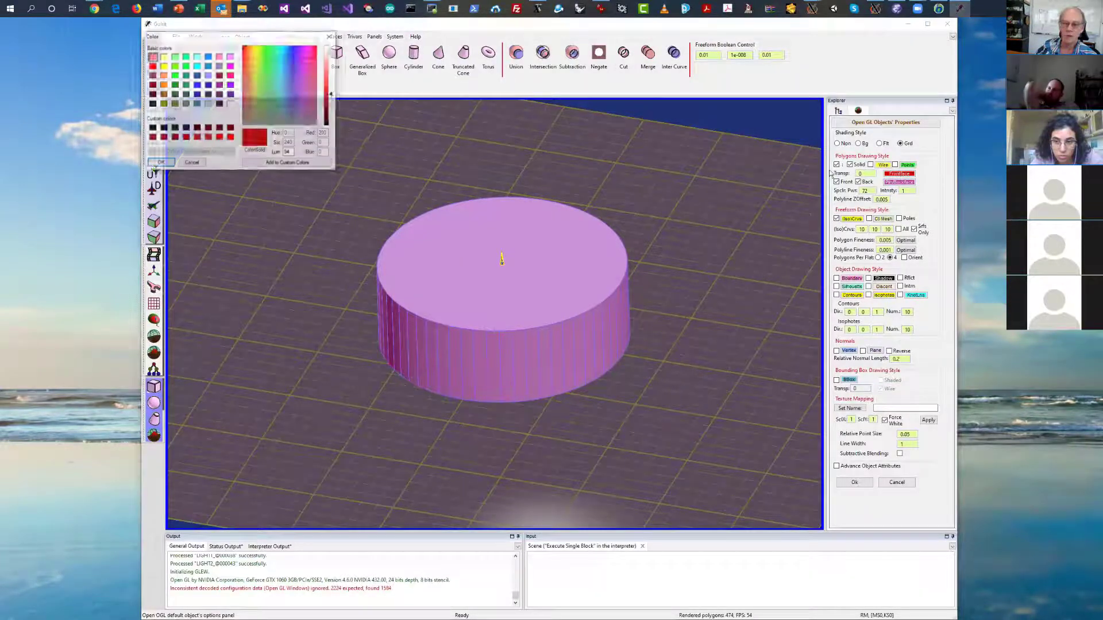
pyautogui.click(285, 73)
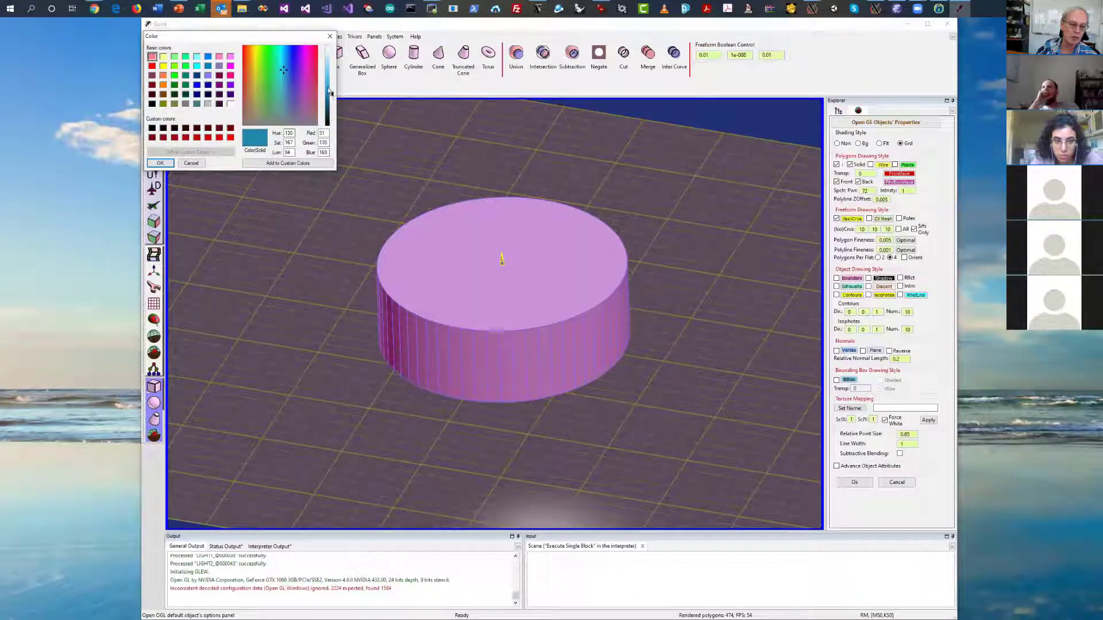
pyautogui.click(160, 163)
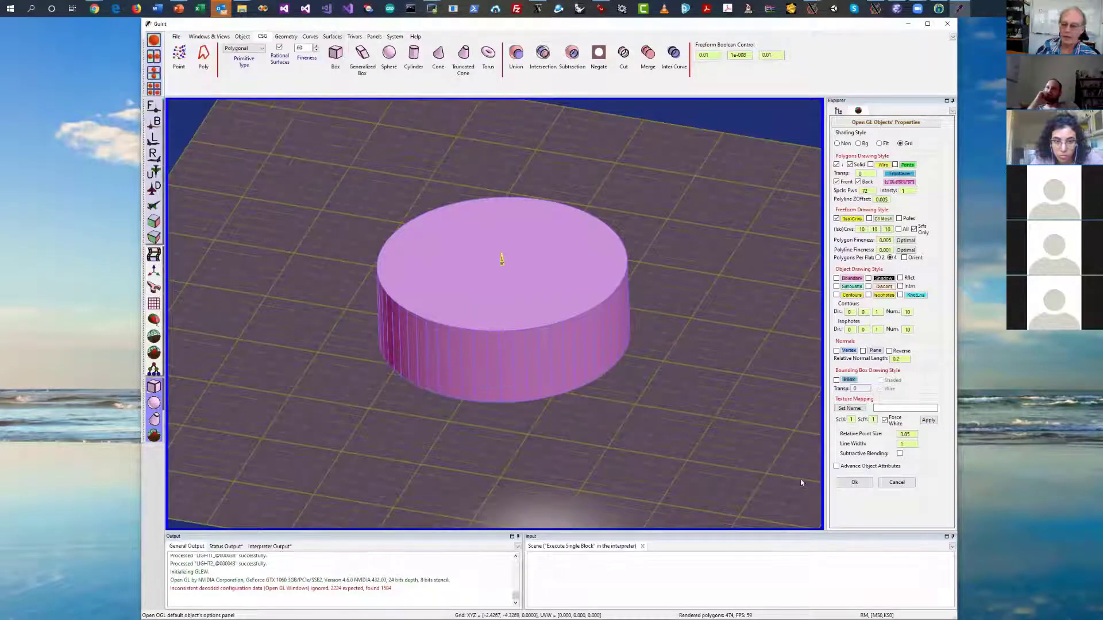
pyautogui.click(854, 482)
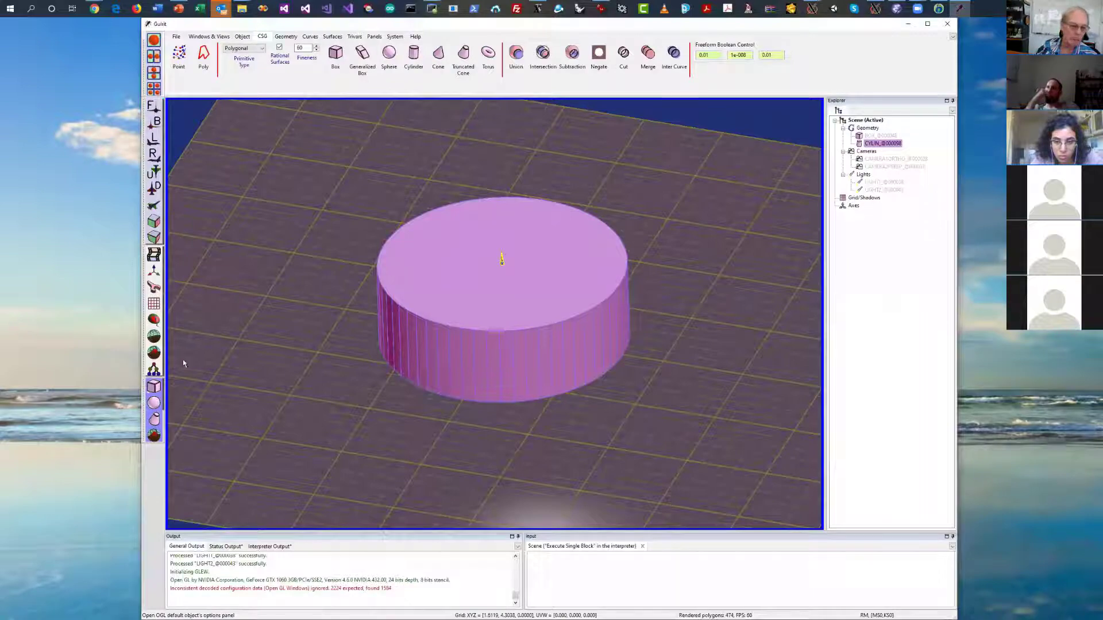
pyautogui.click(388, 55)
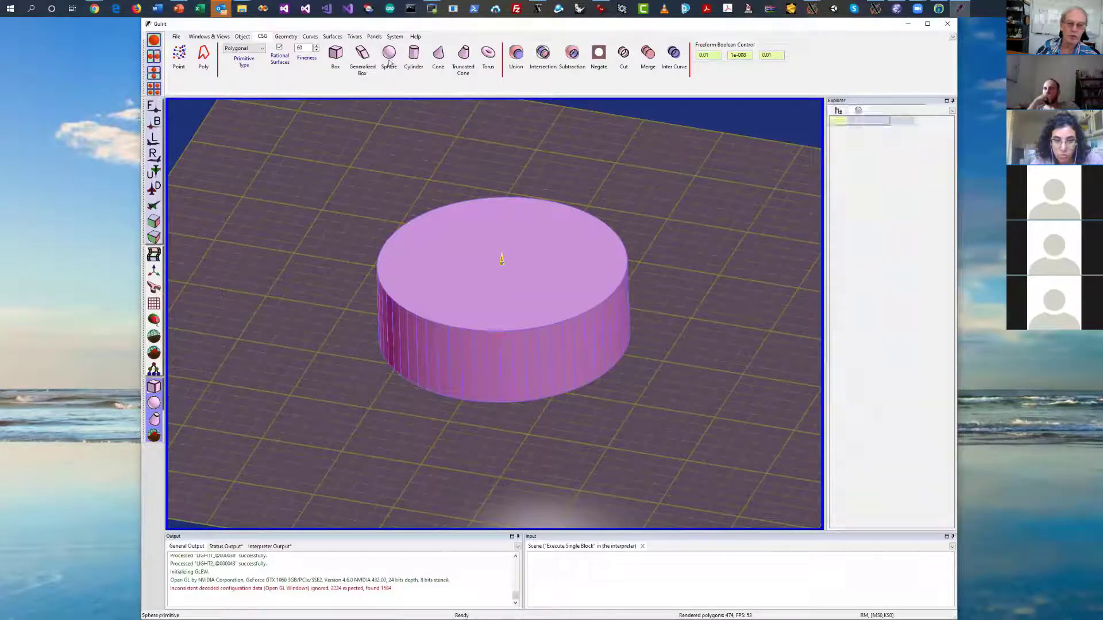
pyautogui.moveTo(739, 342); pyautogui.dragTo(324, 374)
pyautogui.click(903, 245)
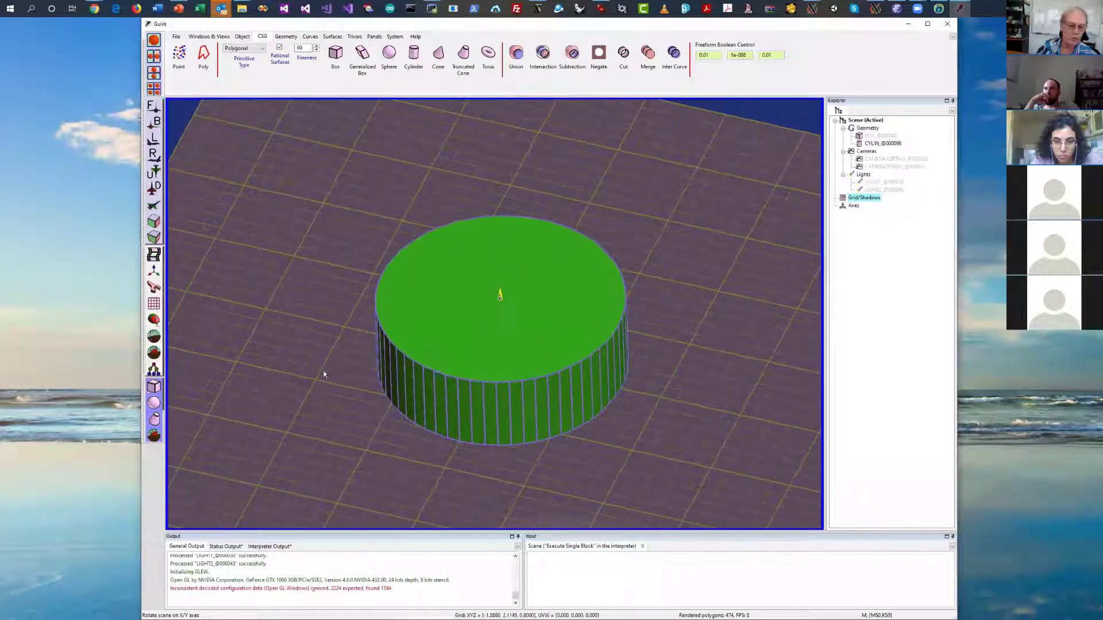
# Review the default object render options, close them unchanged, and display the file and configuration saving commands
pyautogui.click(154, 353)
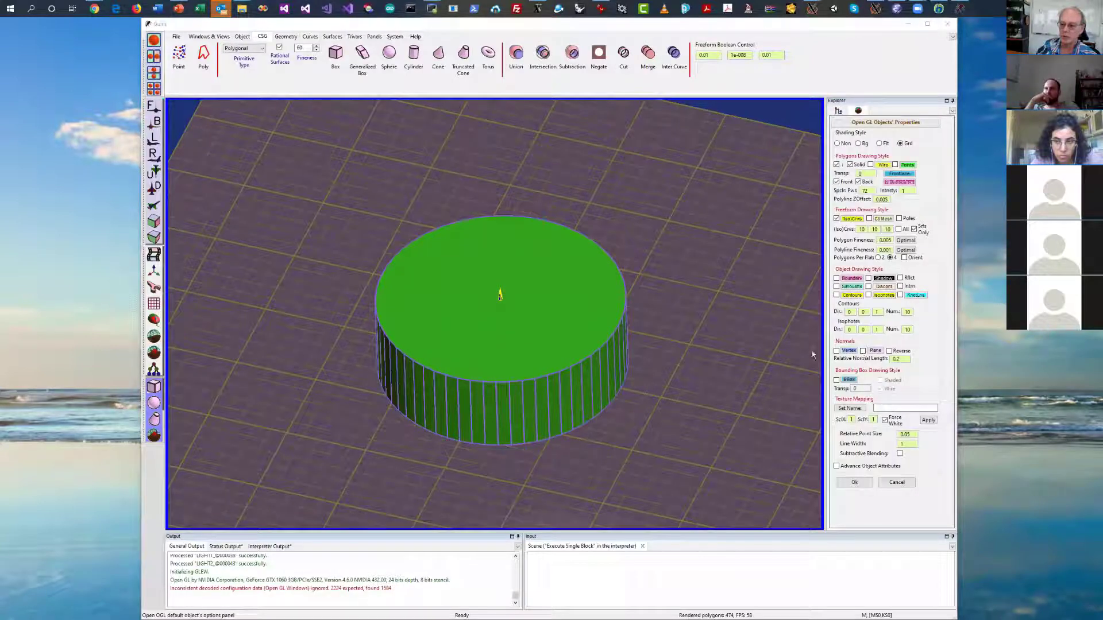
pyautogui.click(897, 483)
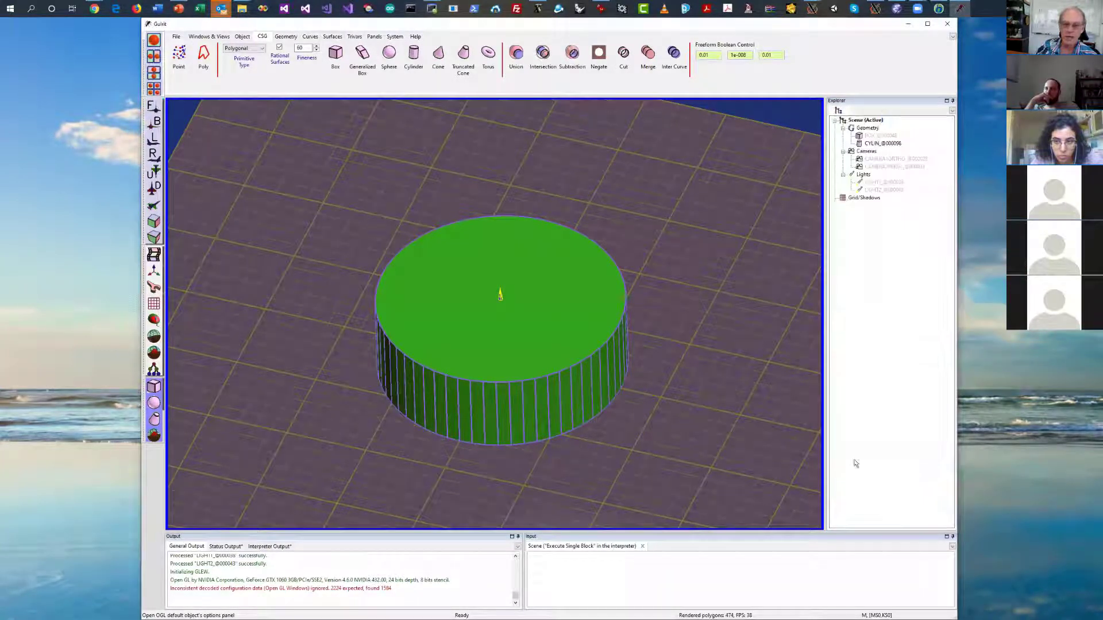
pyautogui.click(394, 37)
pyautogui.click(175, 37)
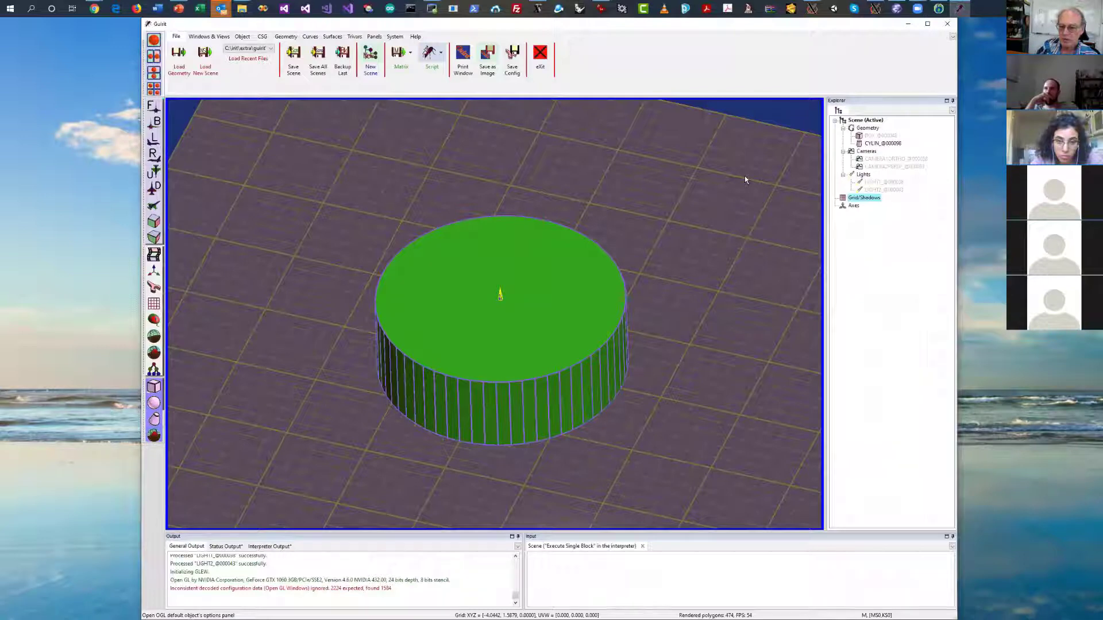
pyautogui.click(854, 206)
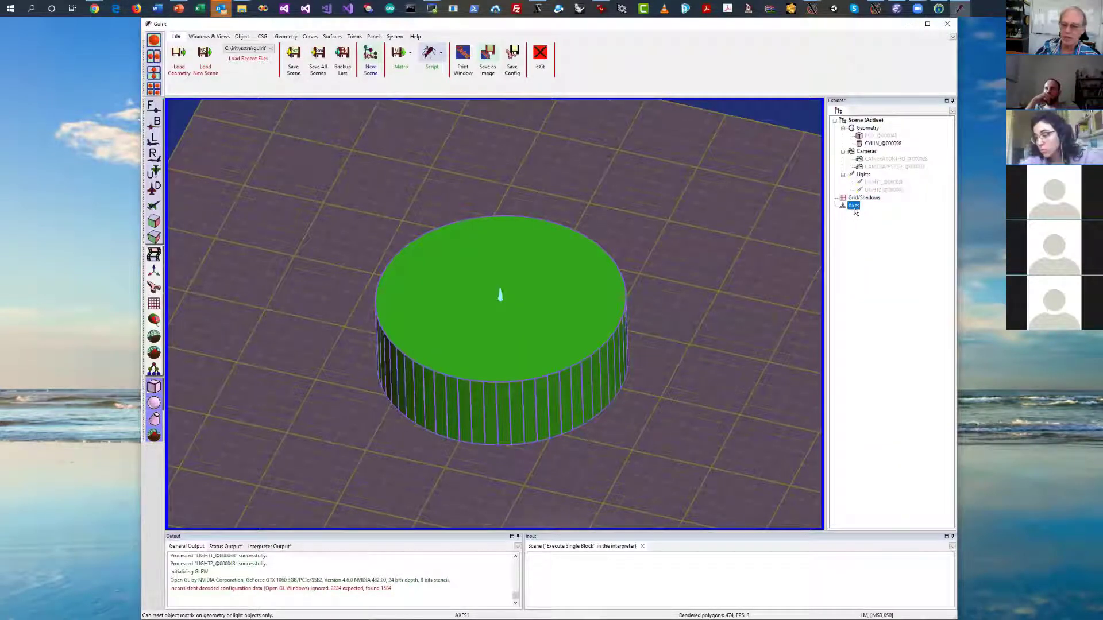
pyautogui.moveTo(713, 233); pyautogui.dragTo(745, 182)
pyautogui.moveTo(815, 215); pyautogui.dragTo(763, 258)
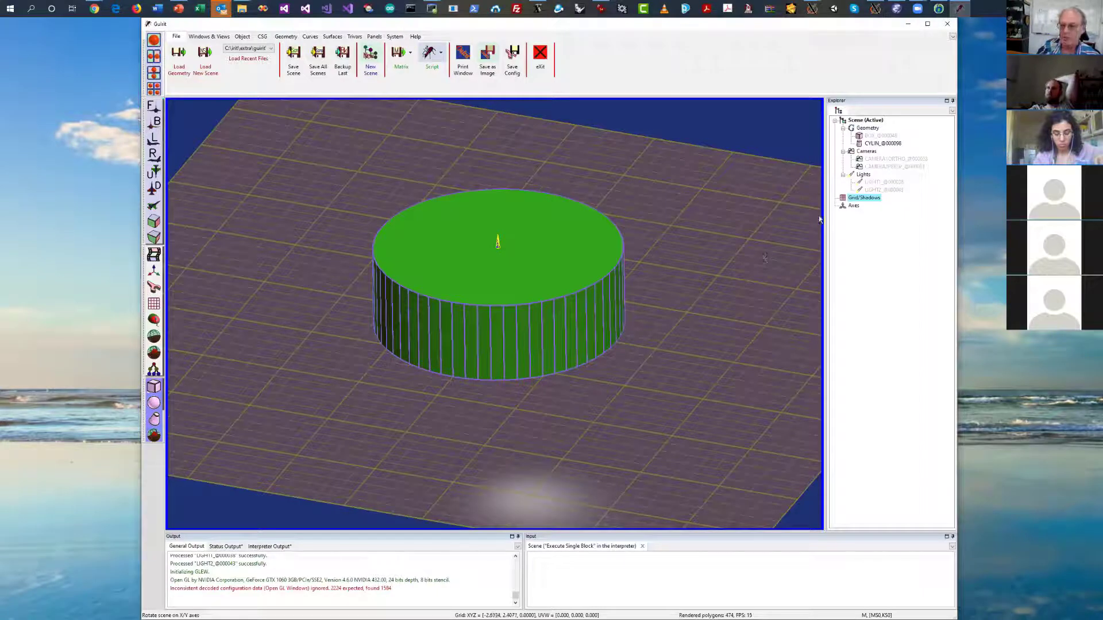
pyautogui.click(854, 205)
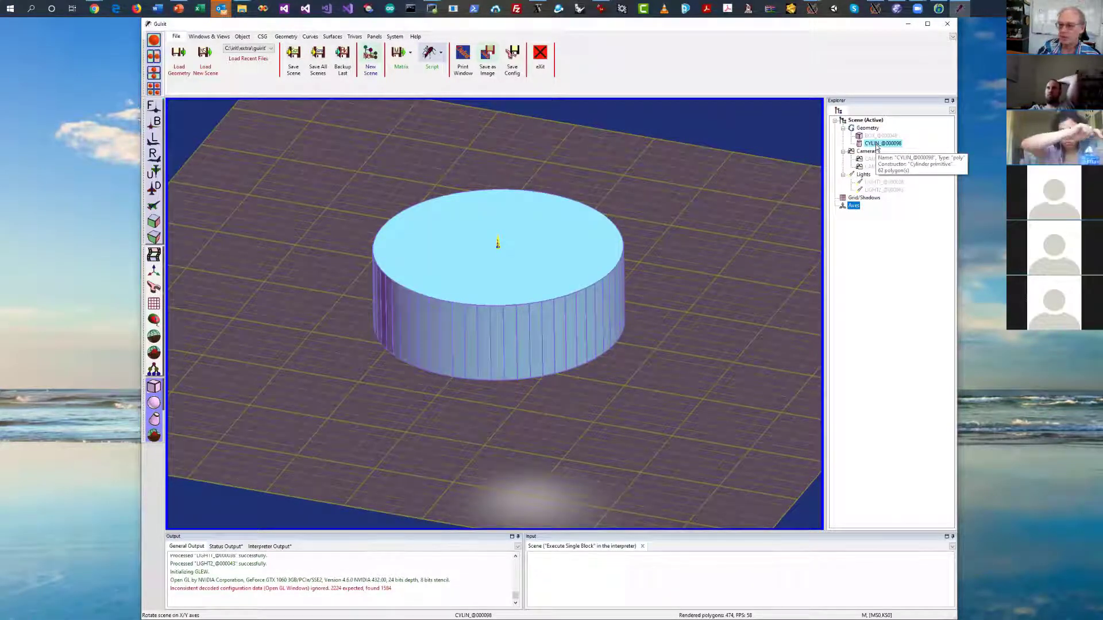
# Try the Intrn drawing style in the cylinder's render options and cancel the change
pyautogui.rightClick(877, 144)
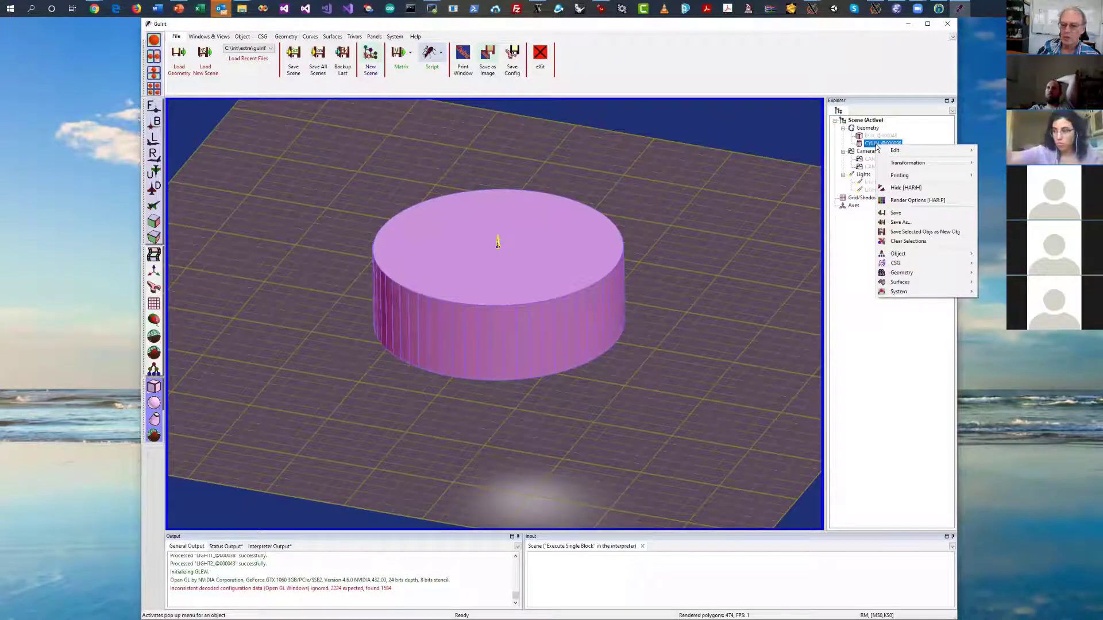
pyautogui.click(910, 201)
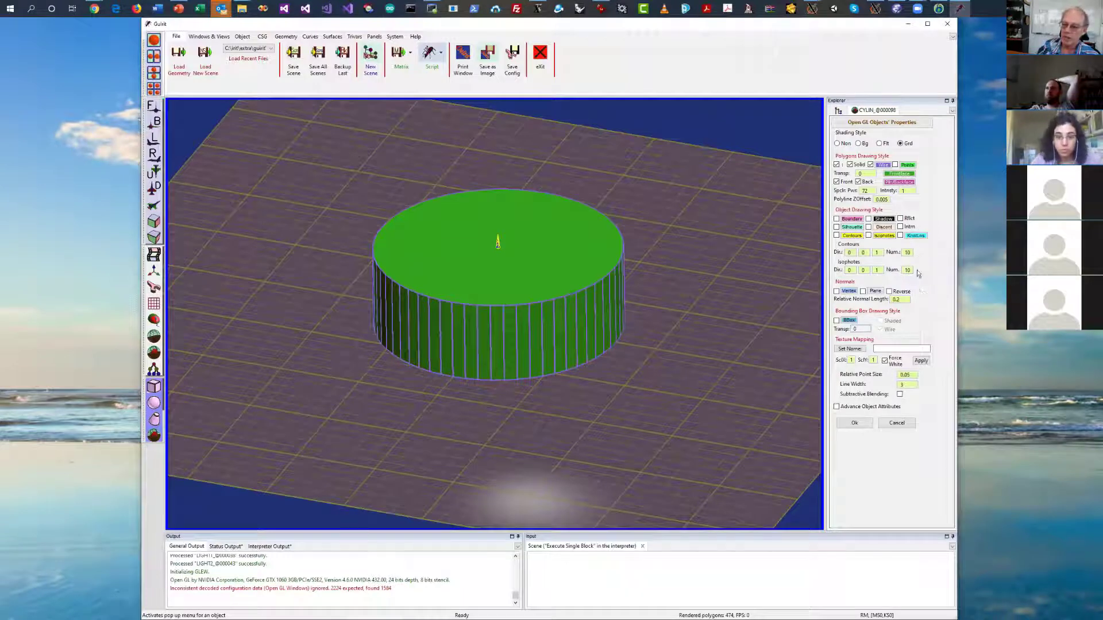
pyautogui.click(900, 227)
pyautogui.moveTo(758, 234)
pyautogui.mouseDown()
pyautogui.moveTo(775, 190)
pyautogui.moveTo(768, 303)
pyautogui.moveTo(772, 242)
pyautogui.mouseUp()
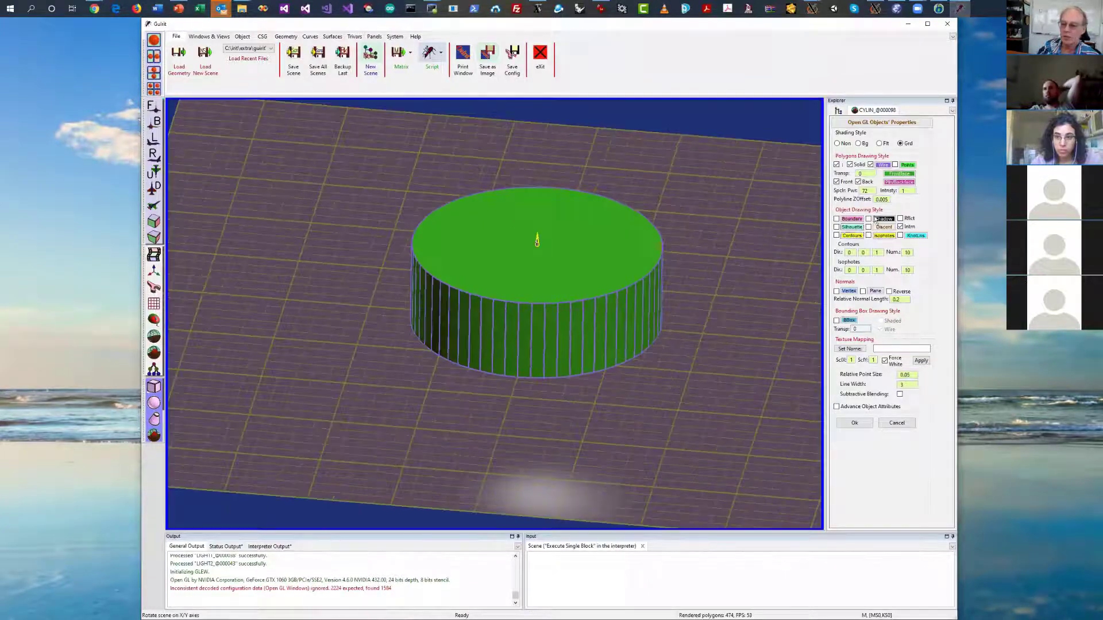
pyautogui.click(896, 423)
# Create a sphere of radius 1 and fineness 60, centred at about 1.78, 0, 0.49 so it overlaps the cylinder
pyautogui.moveTo(735, 267); pyautogui.dragTo(696, 270, button='right')
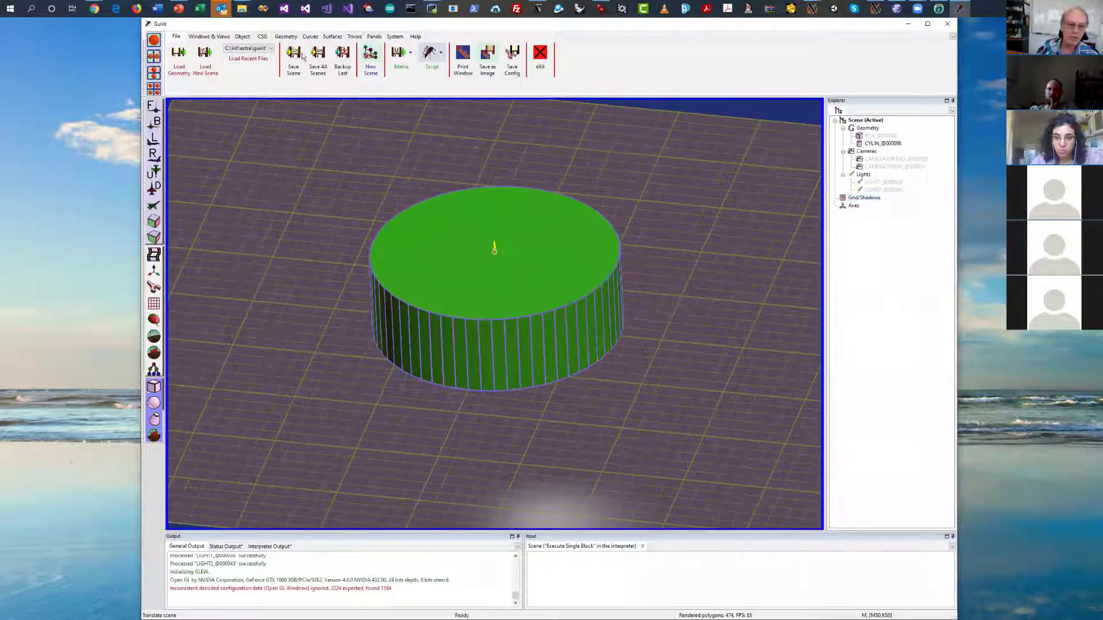
pyautogui.click(262, 36)
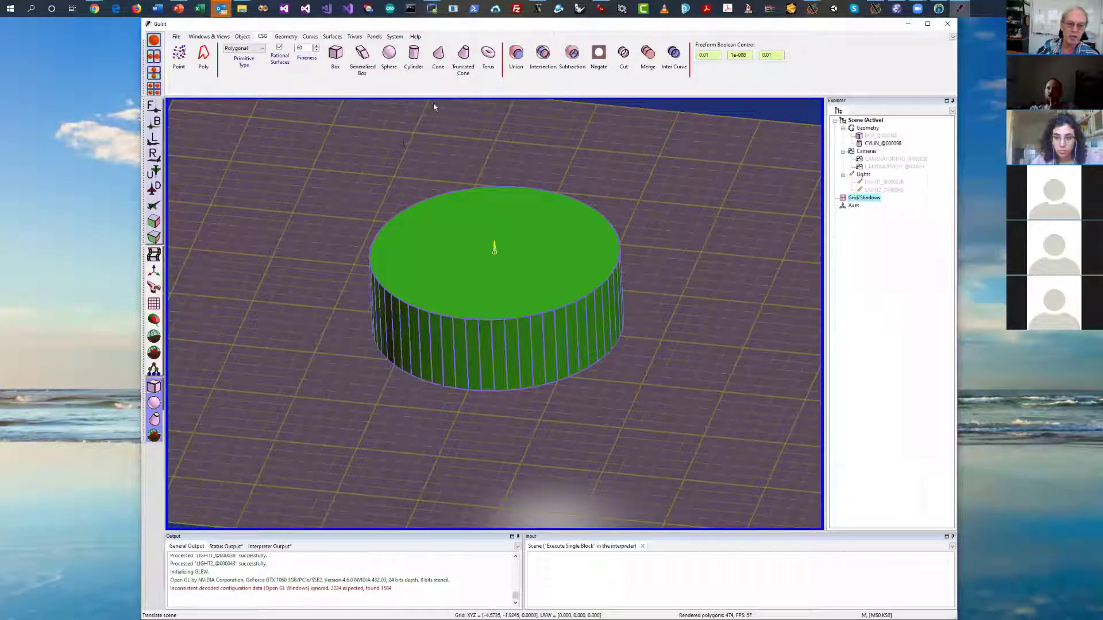
pyautogui.click(388, 56)
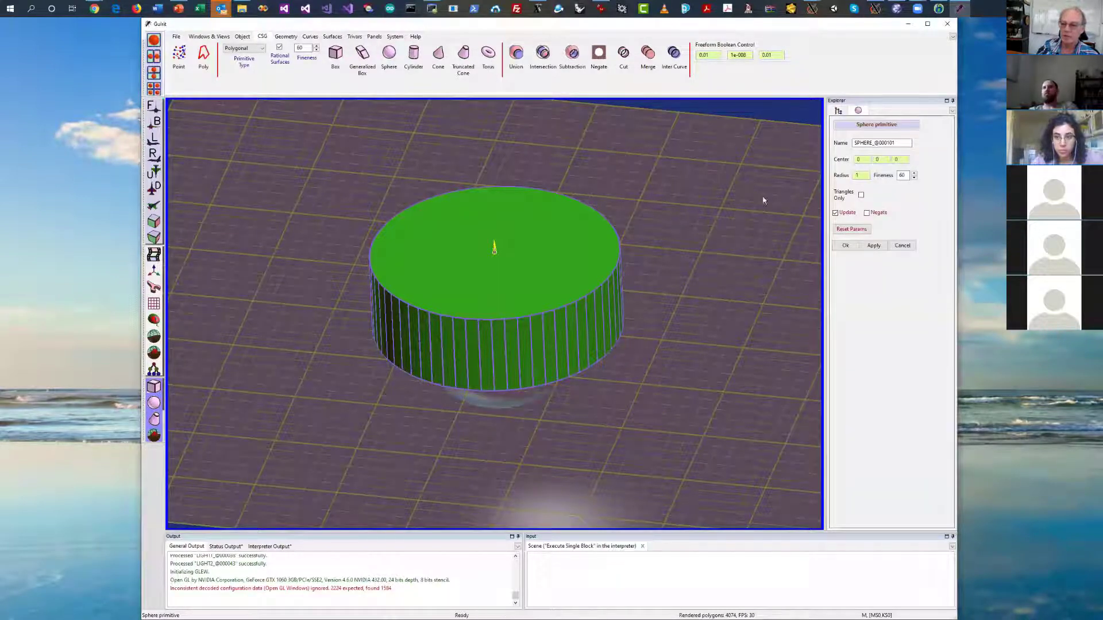
pyautogui.moveTo(763, 201); pyautogui.dragTo(899, 150)
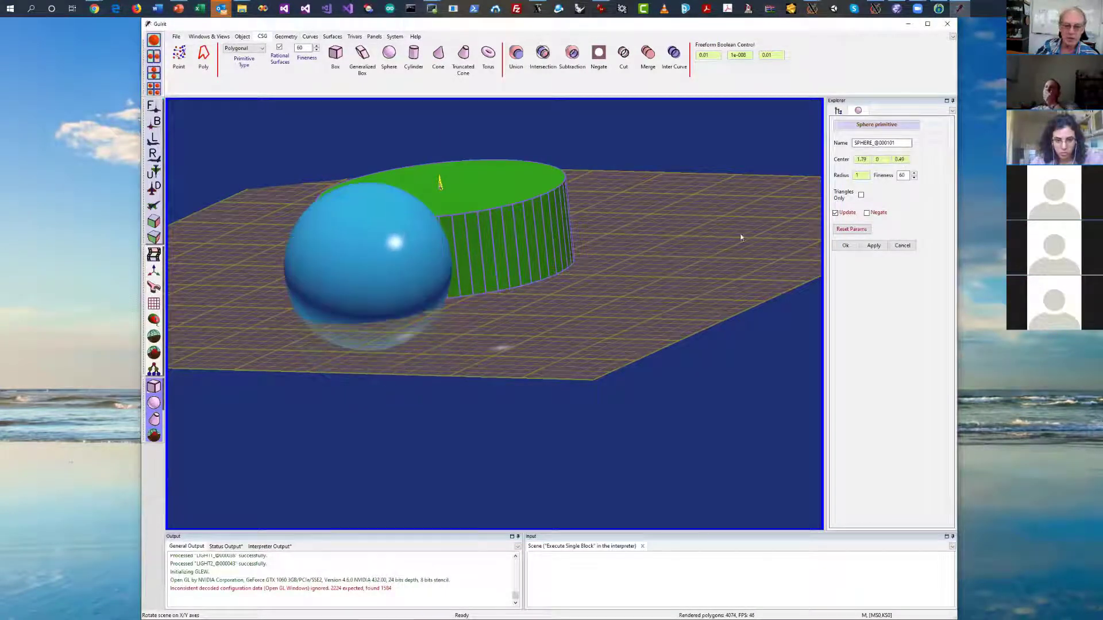
pyautogui.moveTo(739, 239); pyautogui.dragTo(792, 283)
pyautogui.click(845, 245)
# Inspect the overlap between the cylinder and the sphere from several angles
pyautogui.moveTo(747, 193); pyautogui.dragTo(570, 170)
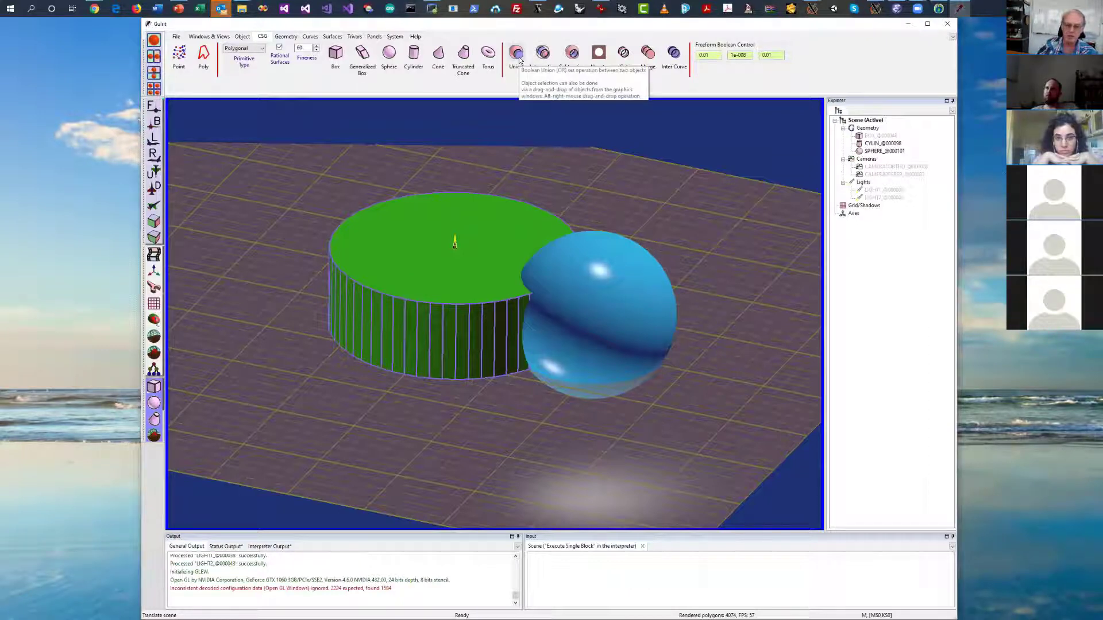
pyautogui.click(590, 322)
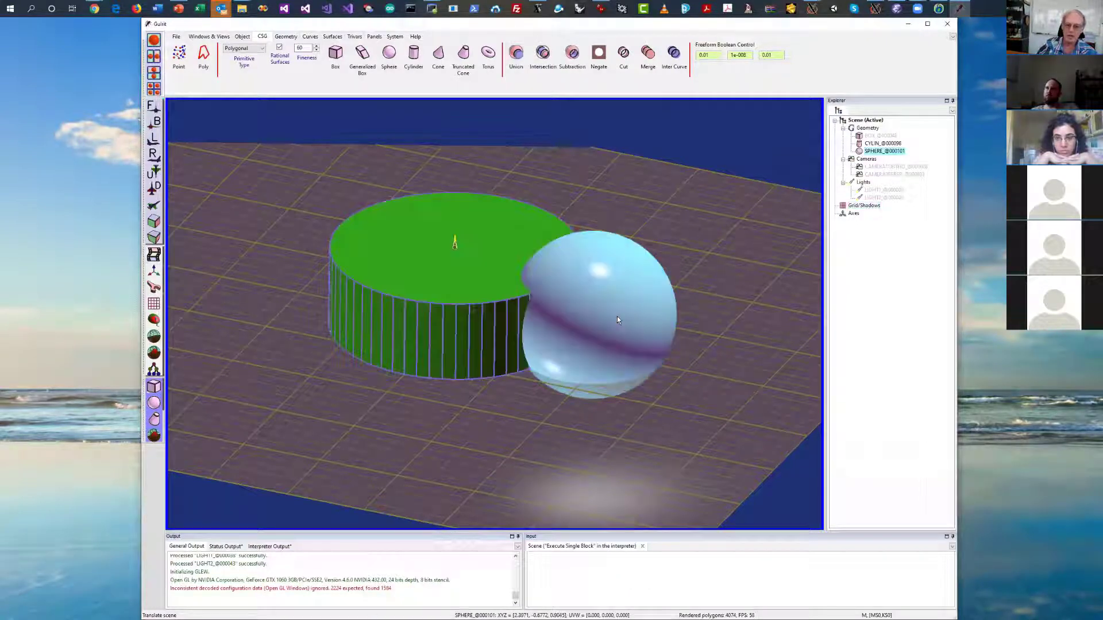
pyautogui.moveTo(693, 164); pyautogui.dragTo(643, 271)
pyautogui.click(640, 263)
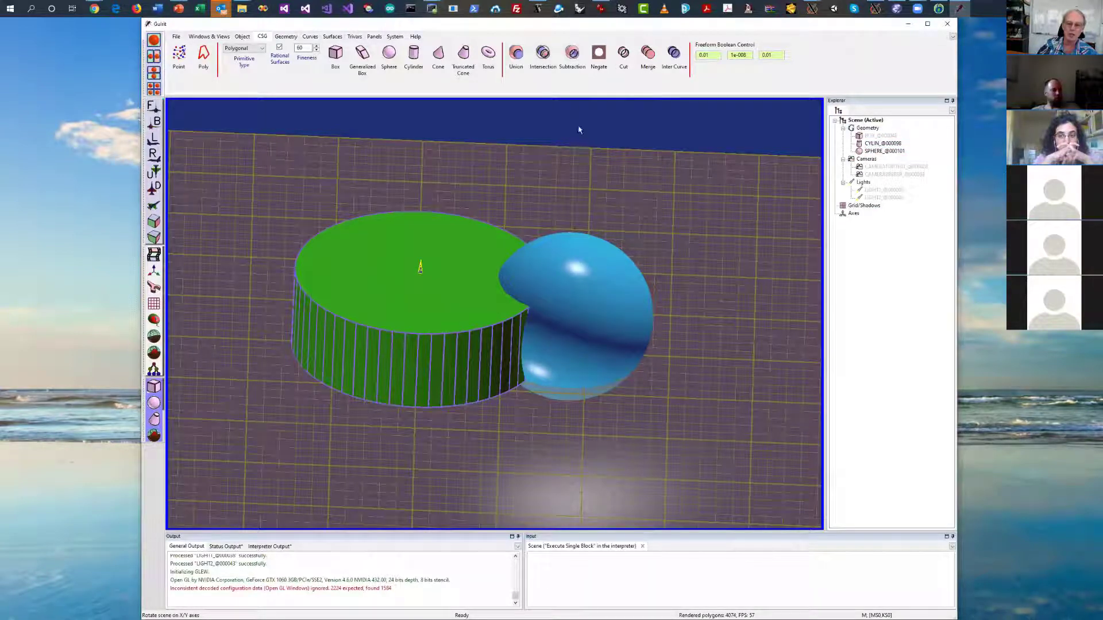
pyautogui.moveTo(566, 136); pyautogui.dragTo(481, 294)
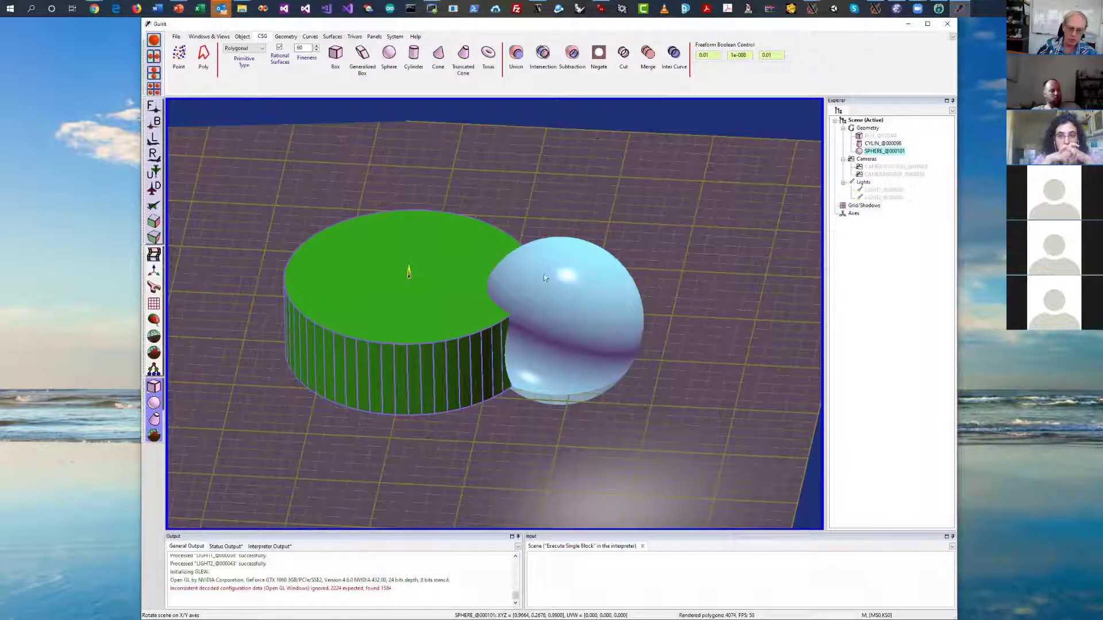
# Open a new Boolean intersection and check the box, cylinder and sphere in the scene's object tree, briefly showing the hidden box
pyautogui.click(544, 55)
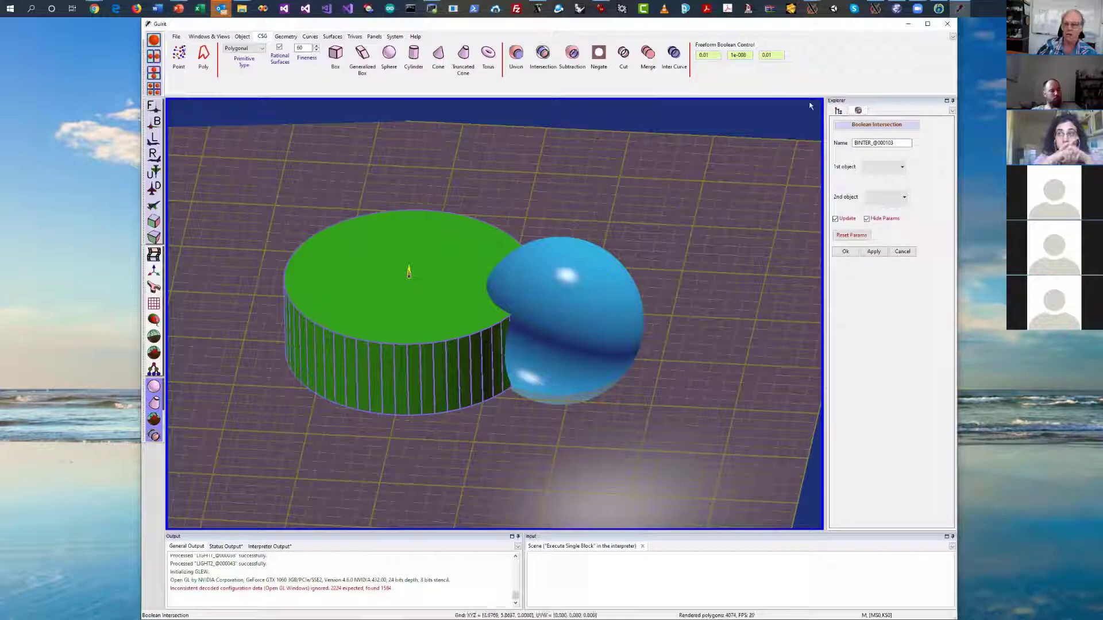
pyautogui.click(838, 110)
pyautogui.click(836, 112)
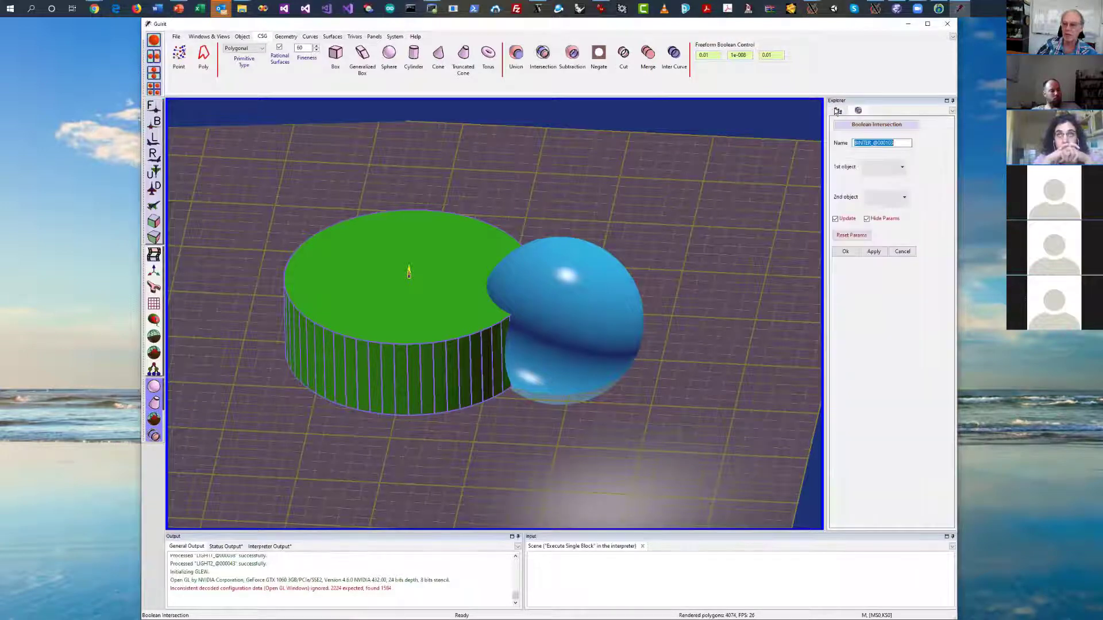
pyautogui.click(837, 111)
pyautogui.click(839, 111)
pyautogui.click(840, 112)
pyautogui.click(874, 144)
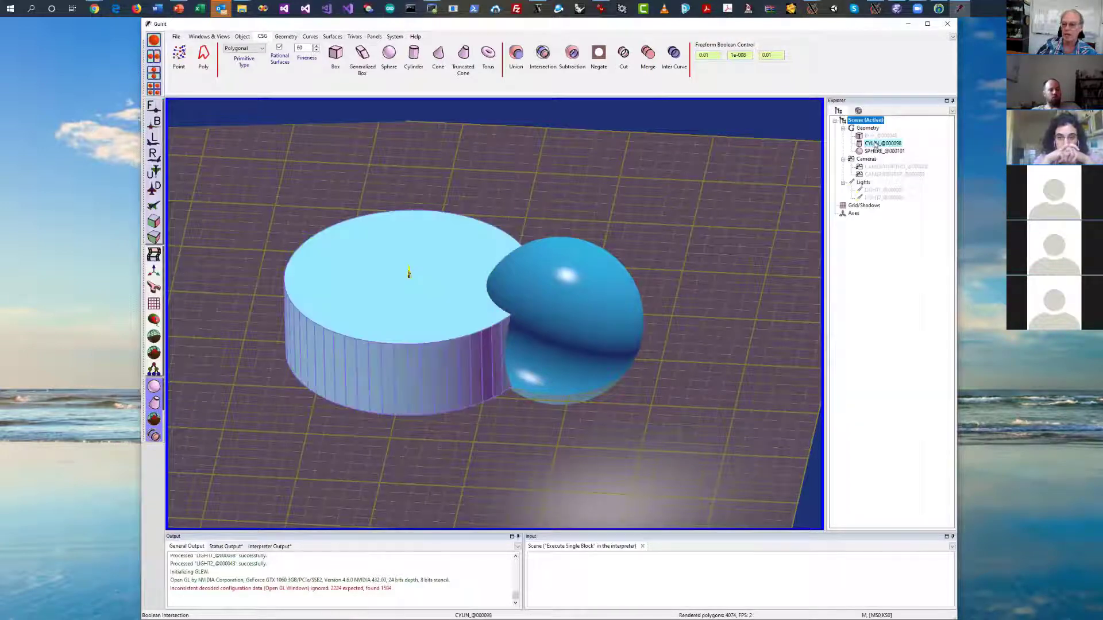
pyautogui.click(875, 136)
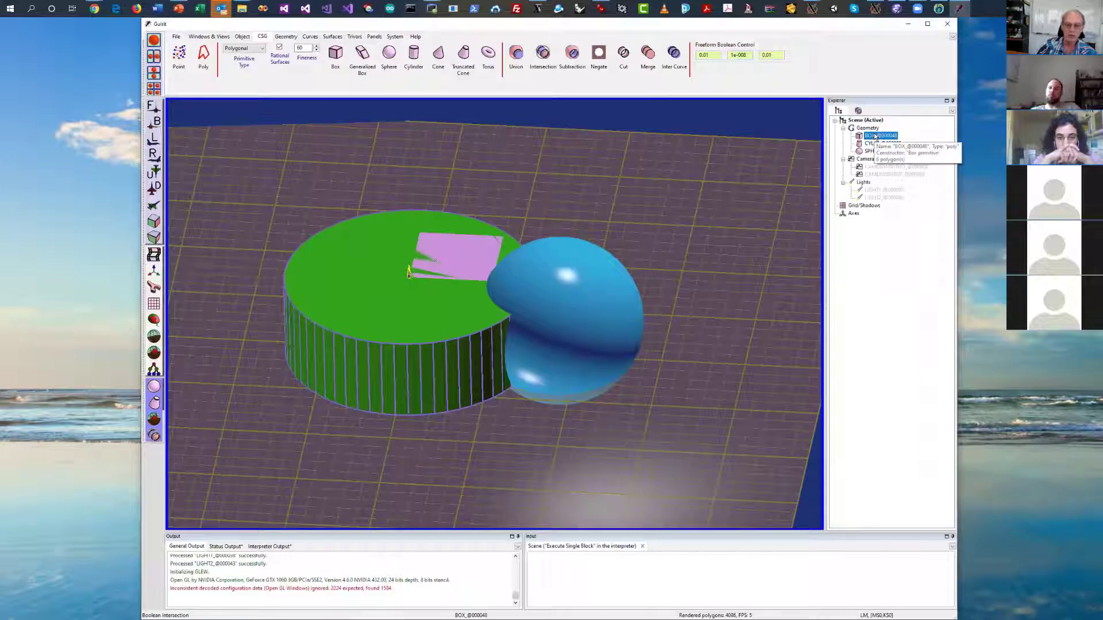
pyautogui.click(875, 137)
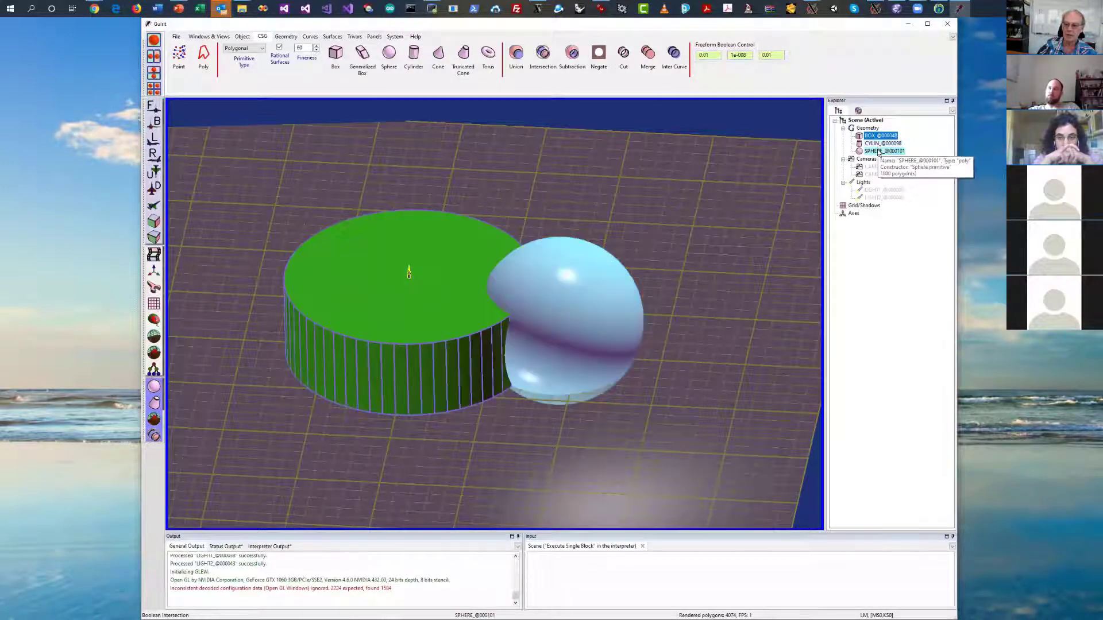
pyautogui.click(860, 111)
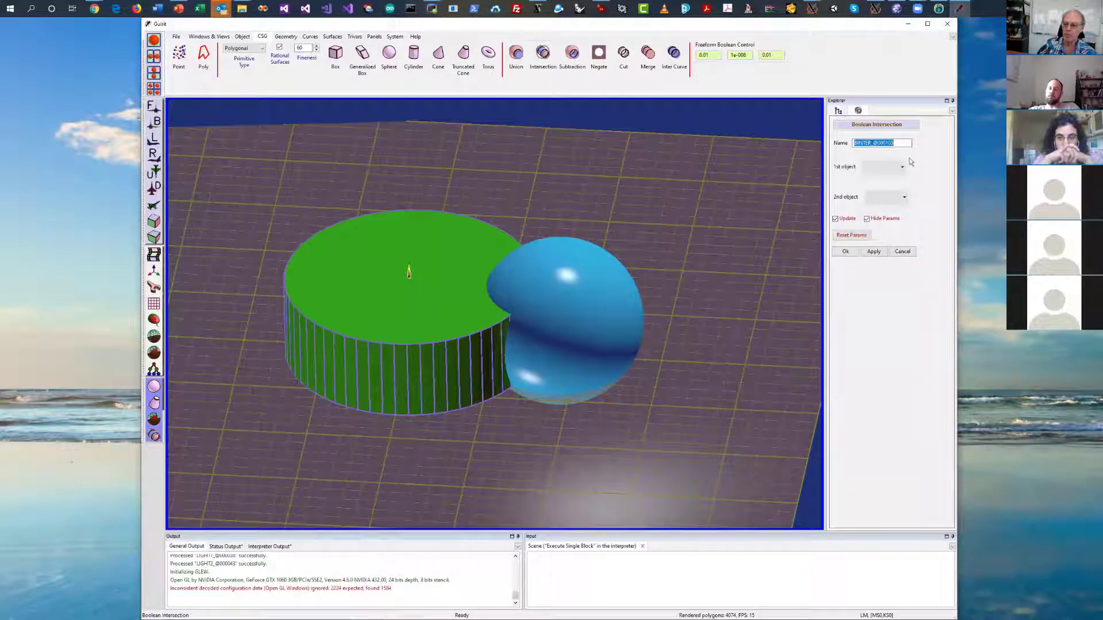
# Intersect the cylinder as first object with the sphere as second object and accept the operation
pyautogui.click(884, 168)
pyautogui.moveTo(889, 180)
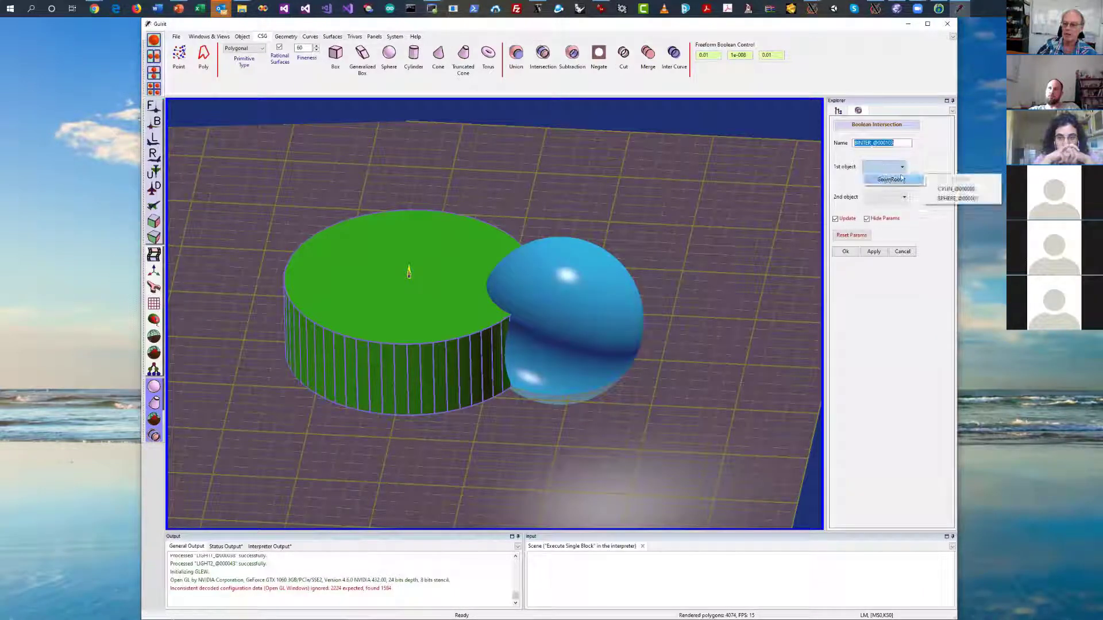
pyautogui.click(946, 190)
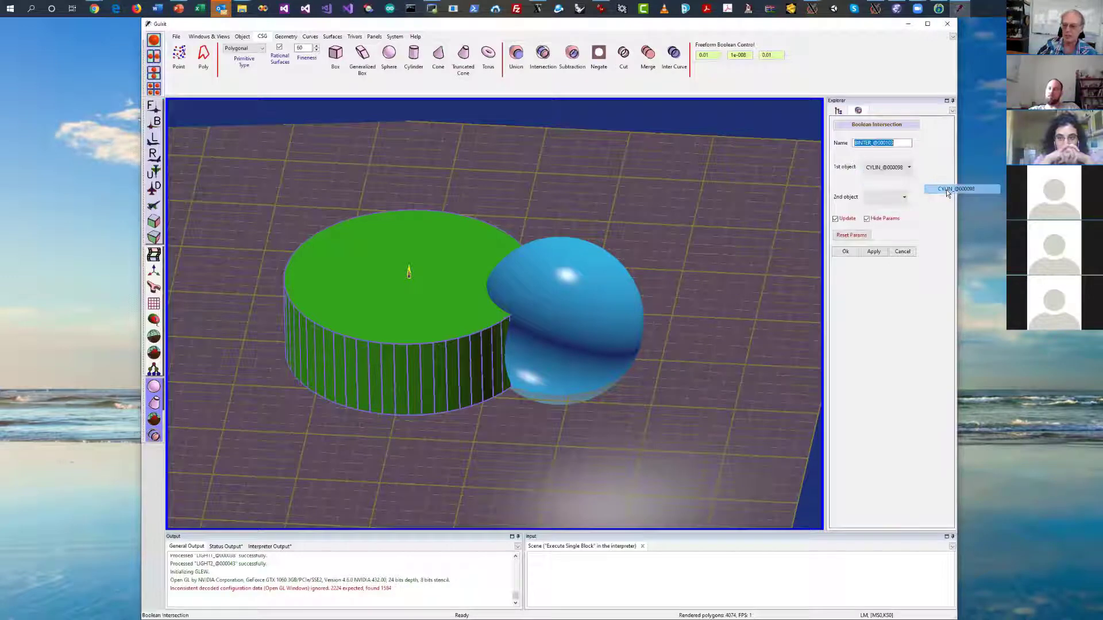
pyautogui.click(888, 198)
pyautogui.moveTo(894, 210)
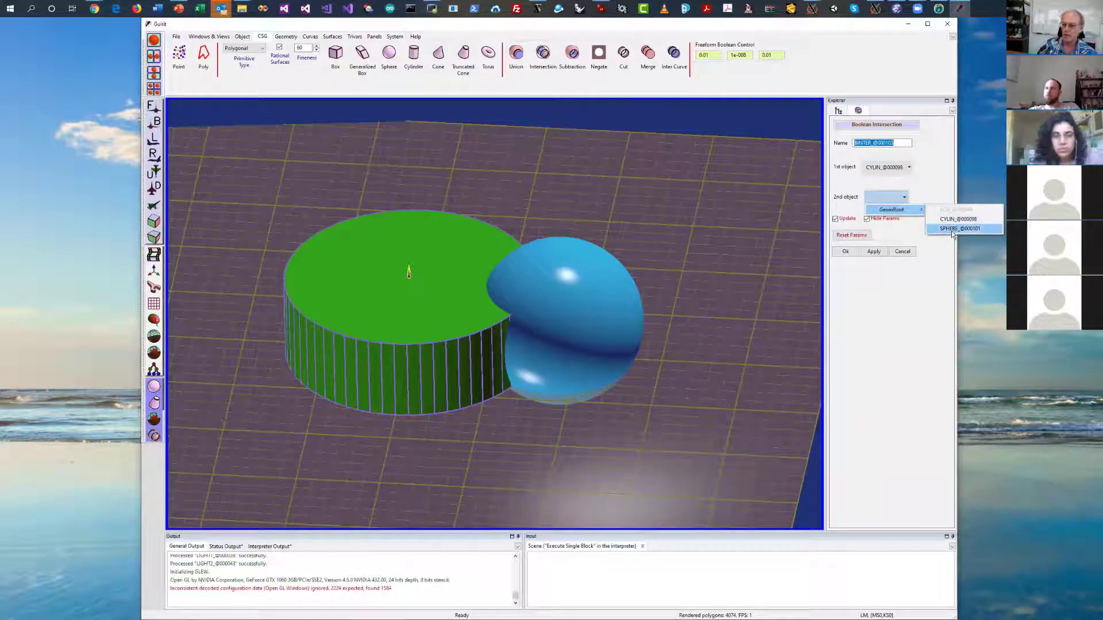
pyautogui.click(951, 230)
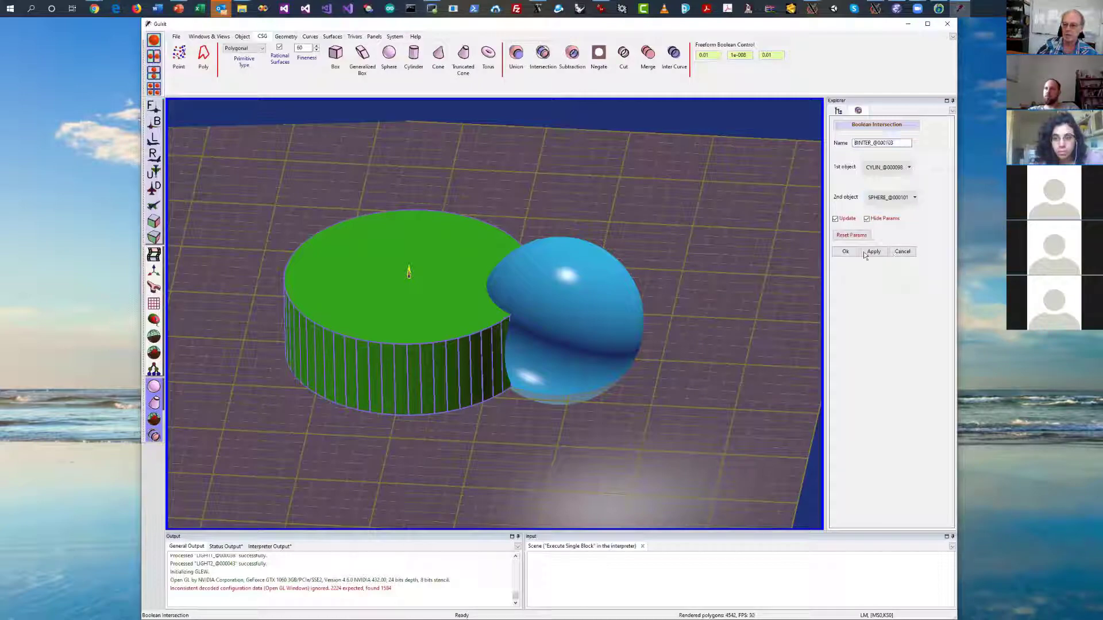
pyautogui.click(846, 251)
# Inspect the intersection solid from different sides and hide it
pyautogui.moveTo(603, 298); pyautogui.dragTo(647, 216)
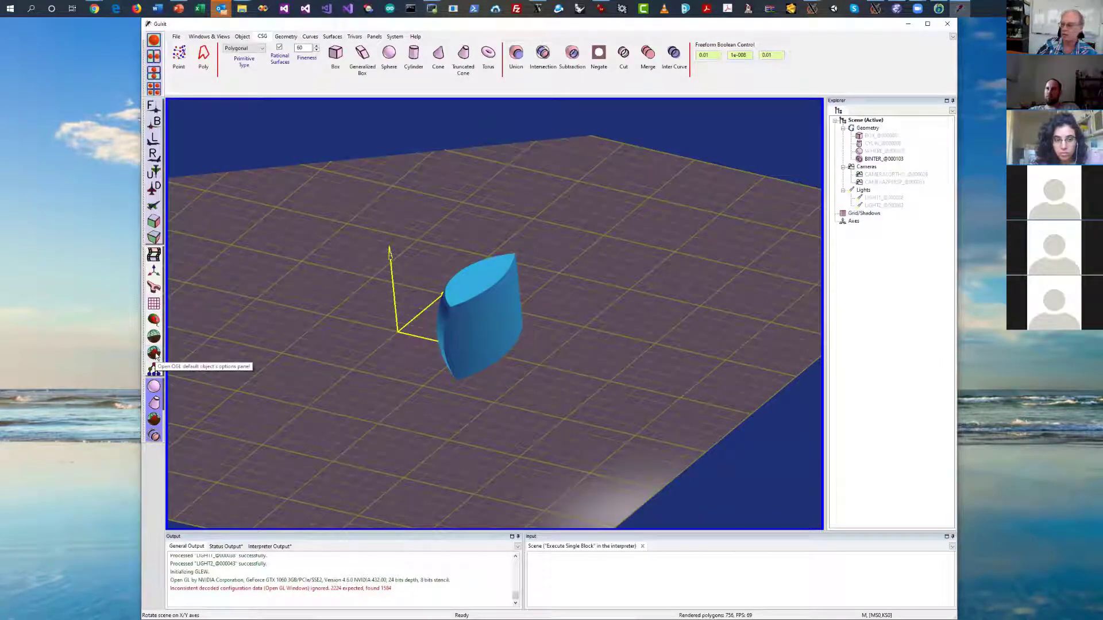
pyautogui.moveTo(529, 381); pyautogui.dragTo(620, 333)
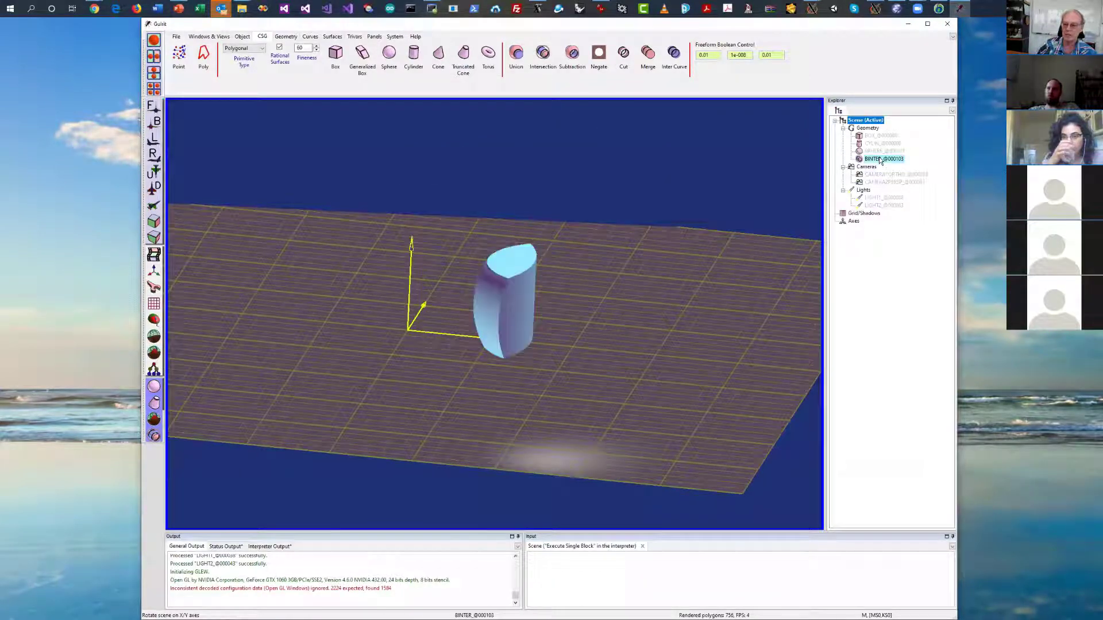
pyautogui.doubleClick(881, 159)
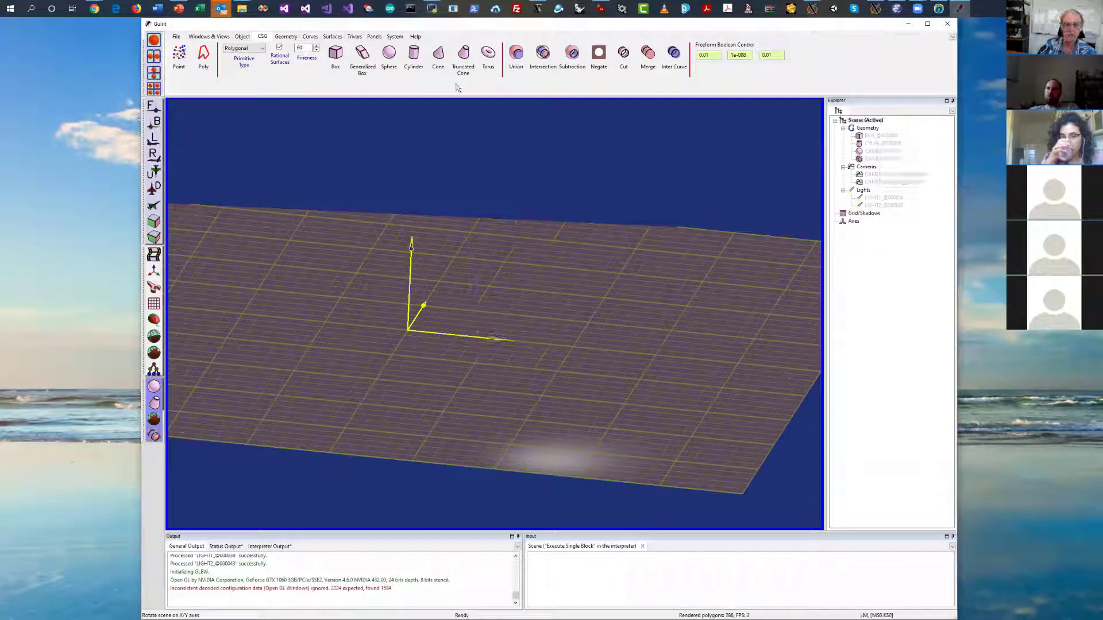
# Start a Boolean subtraction and choose the hidden cylinder as its first object
pyautogui.click(574, 54)
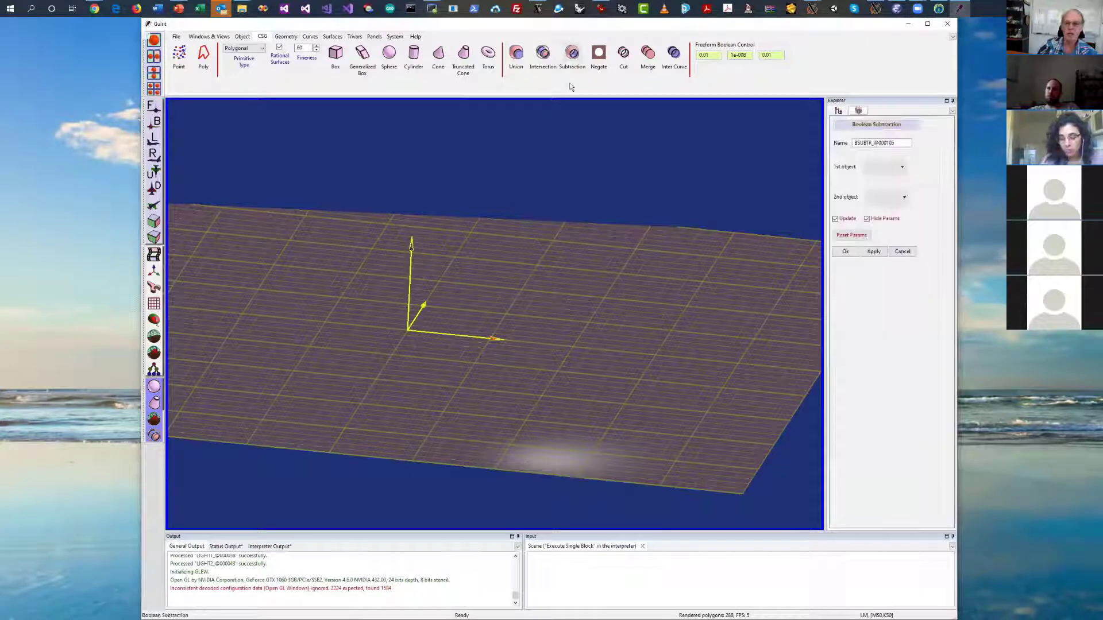
pyautogui.click(881, 166)
pyautogui.moveTo(889, 182)
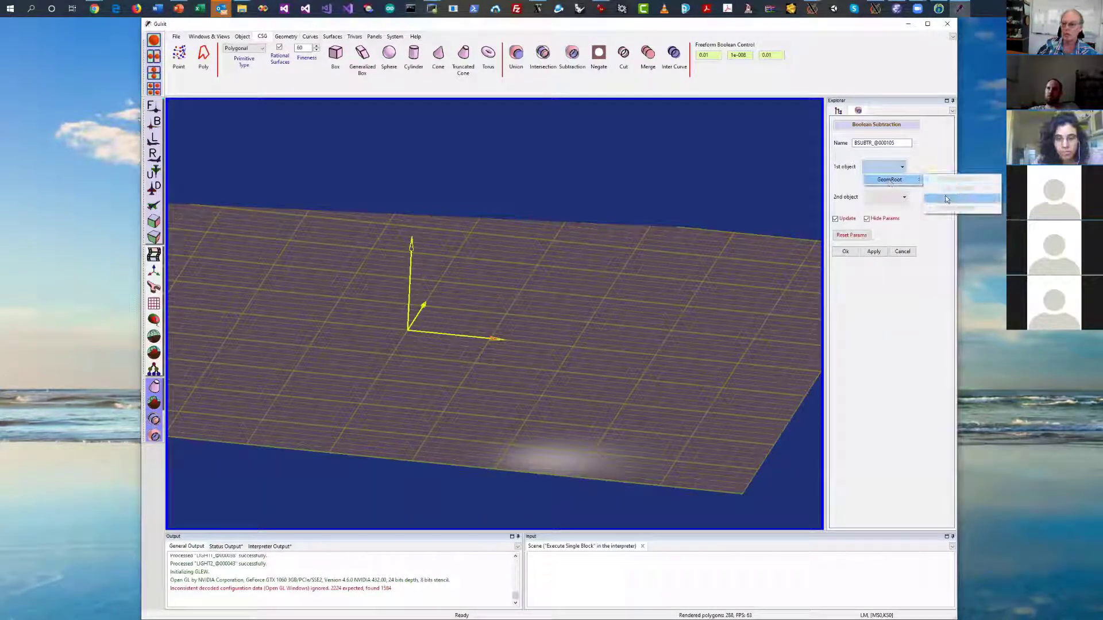
pyautogui.click(837, 111)
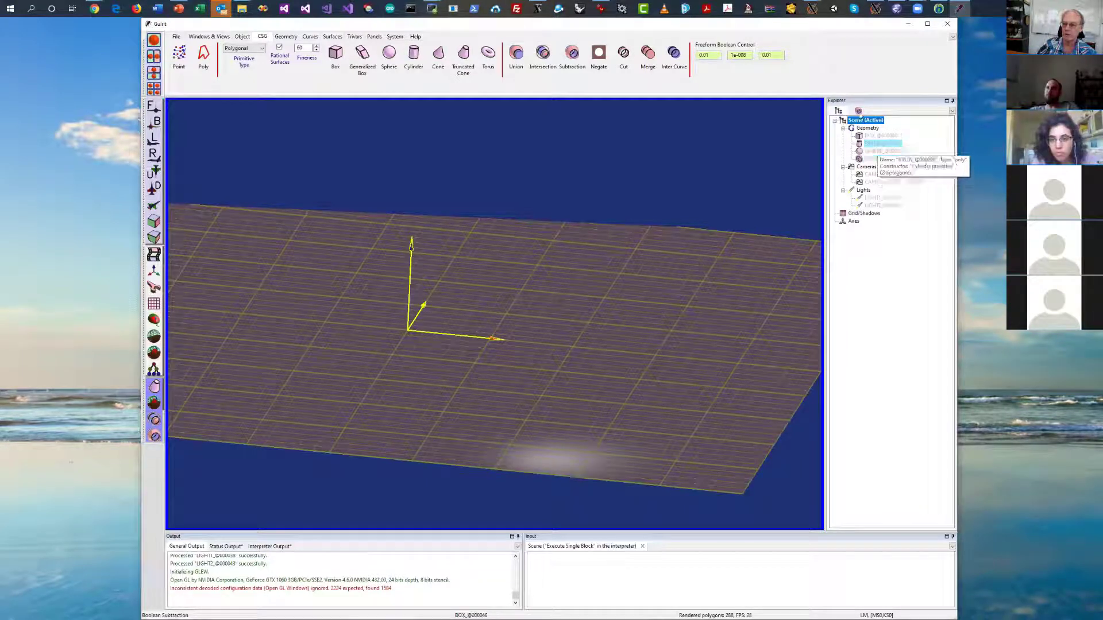
pyautogui.click(859, 111)
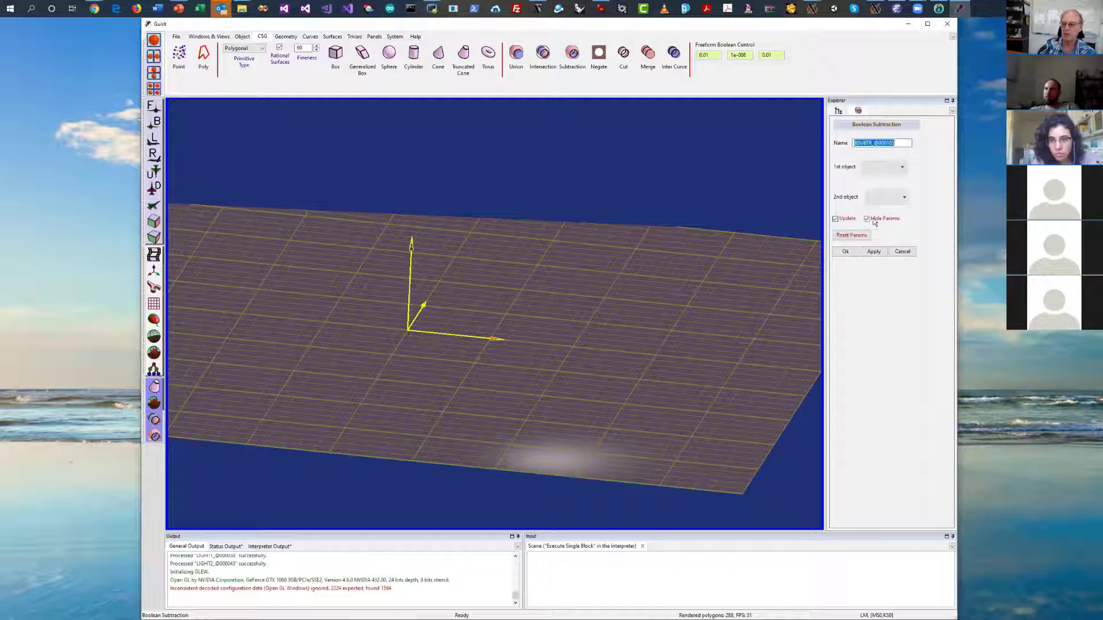
pyautogui.click(895, 166)
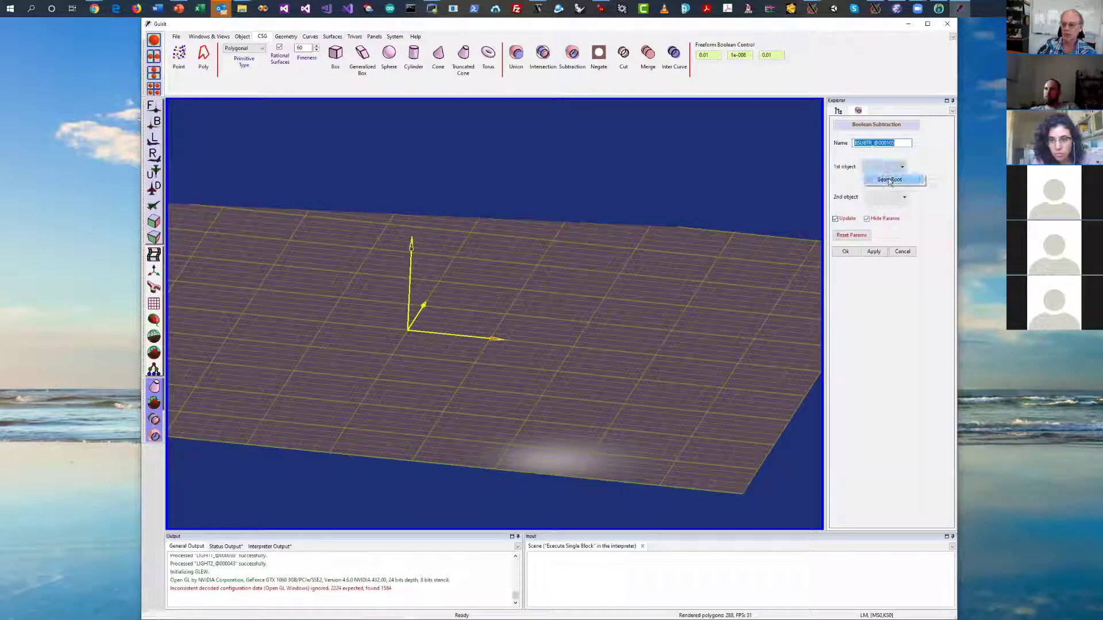
pyautogui.moveTo(930, 182)
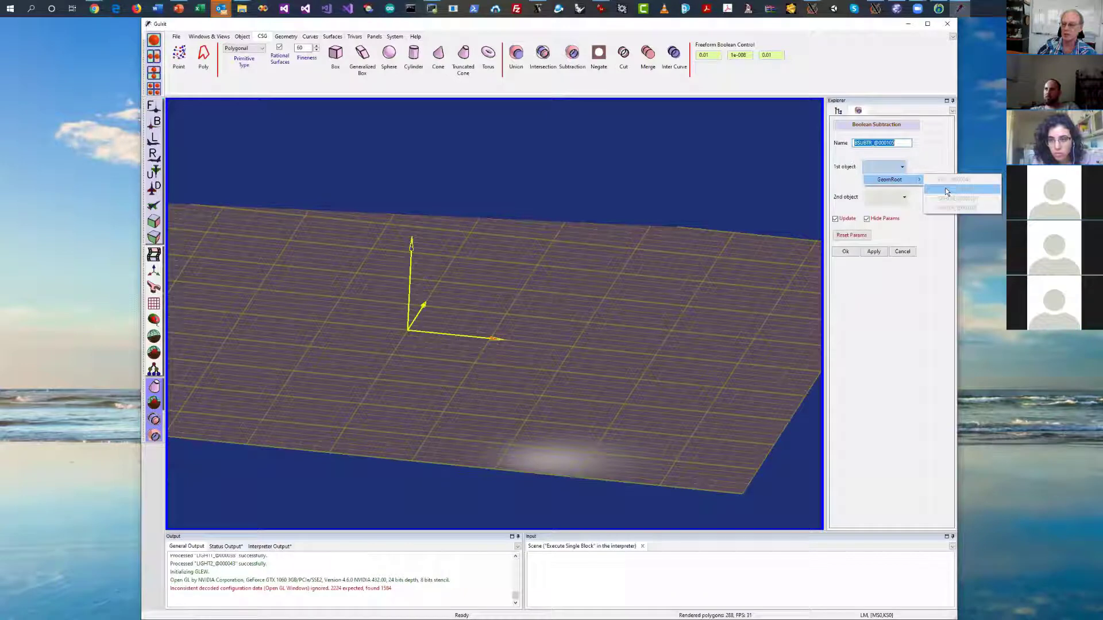
pyautogui.click(956, 191)
# Choose the sphere as the object to subtract, accept the subtraction and inspect the cut cylinder
pyautogui.click(893, 197)
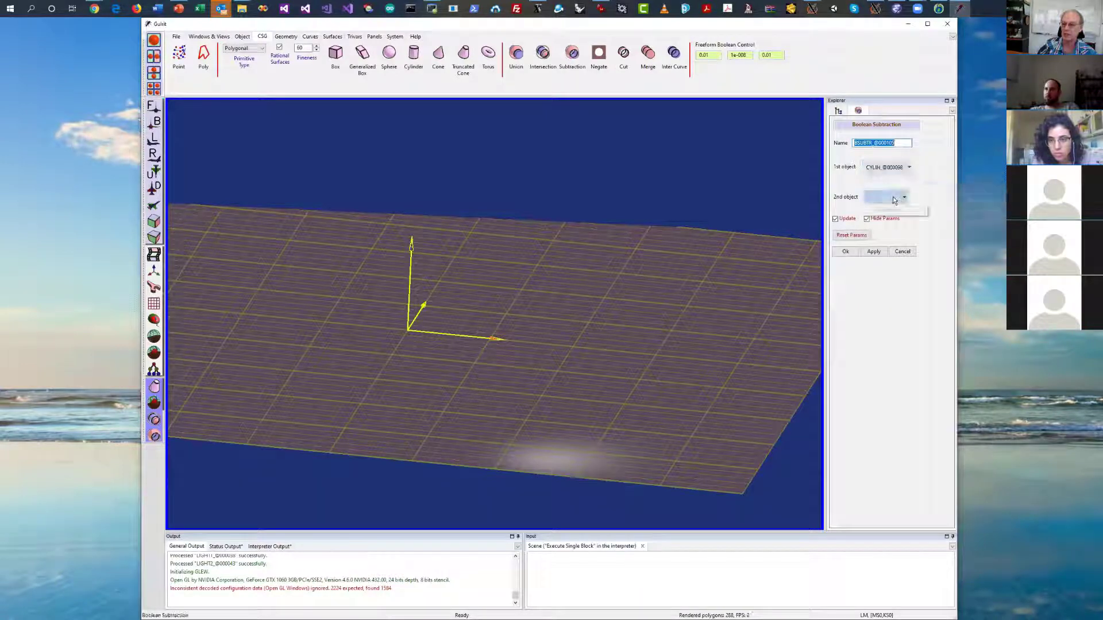
pyautogui.moveTo(916, 209)
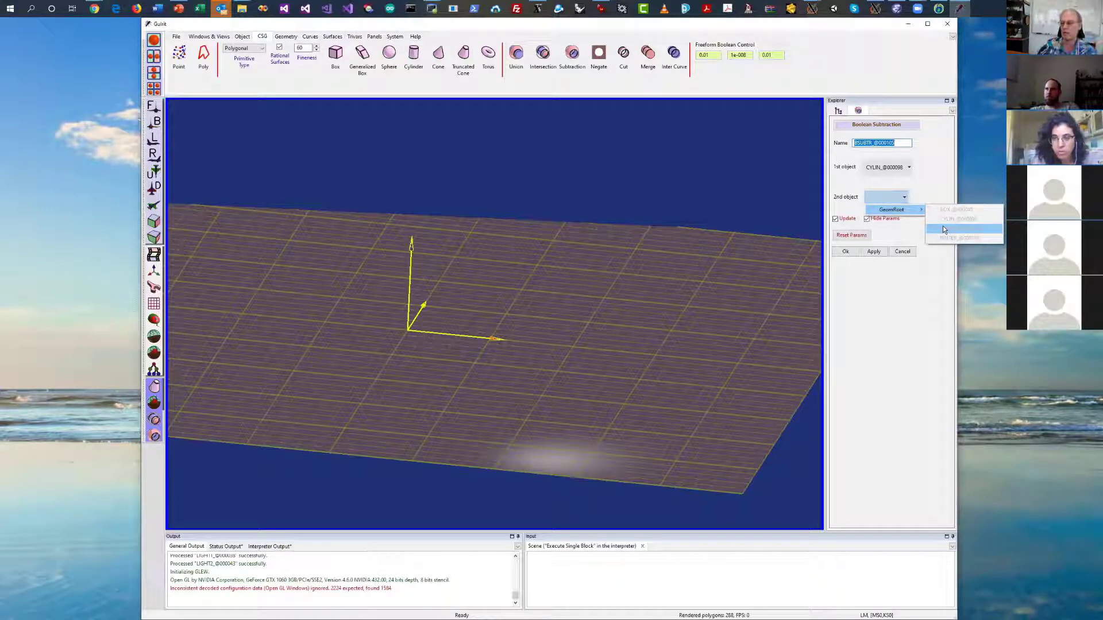
pyautogui.click(943, 229)
pyautogui.moveTo(640, 298); pyautogui.dragTo(811, 269)
pyautogui.click(845, 251)
pyautogui.moveTo(622, 283); pyautogui.dragTo(356, 106)
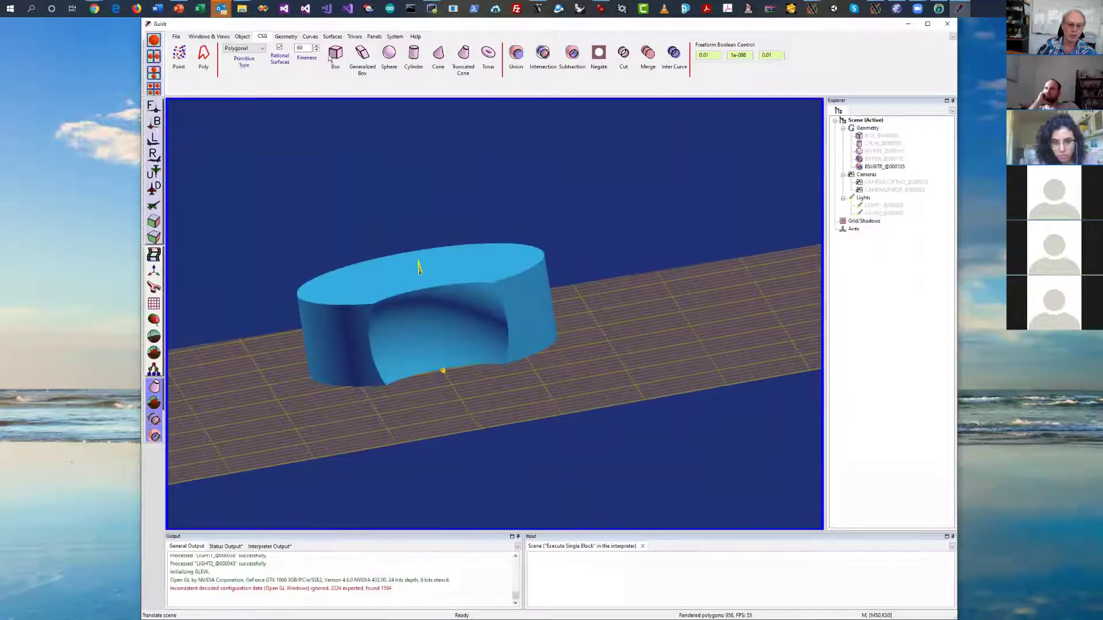
# Preview a torus primitive at the origin with major radius 1 and minor radius 0.25
pyautogui.click(494, 56)
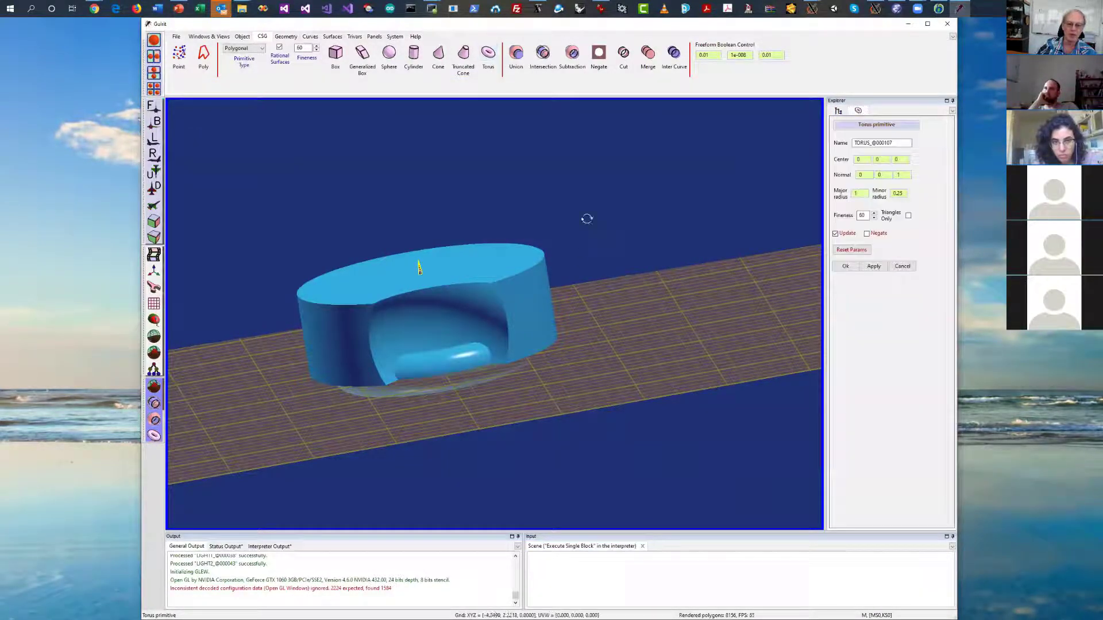
pyautogui.moveTo(586, 217); pyautogui.dragTo(503, 129)
# Start a truncated cone primitive and hide the Boolean subtraction result
pyautogui.click(463, 57)
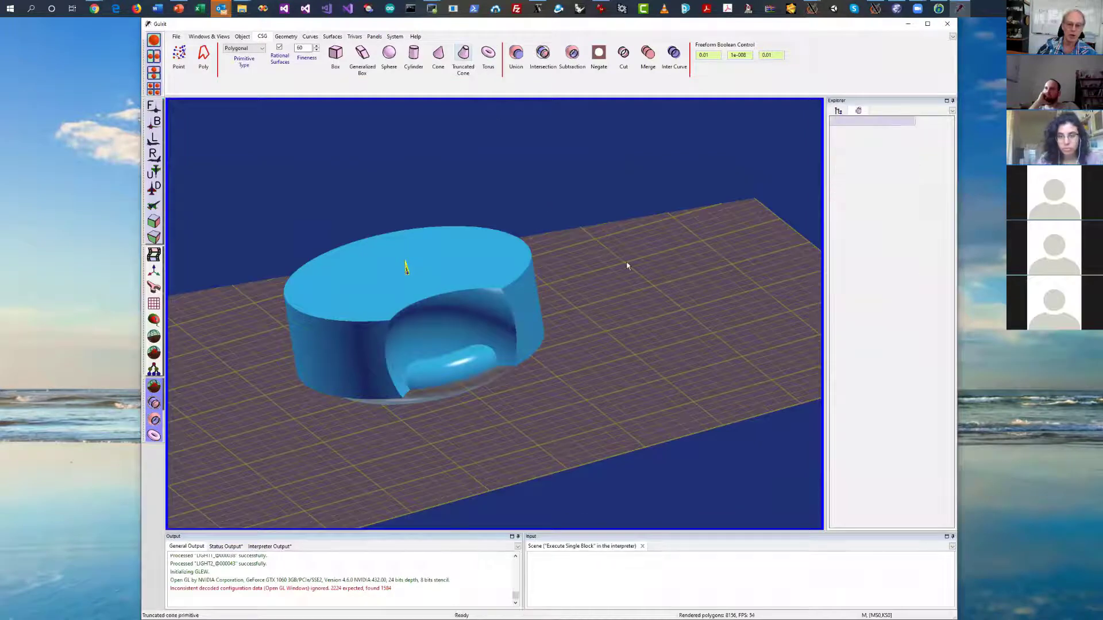
pyautogui.moveTo(626, 263); pyautogui.dragTo(614, 192)
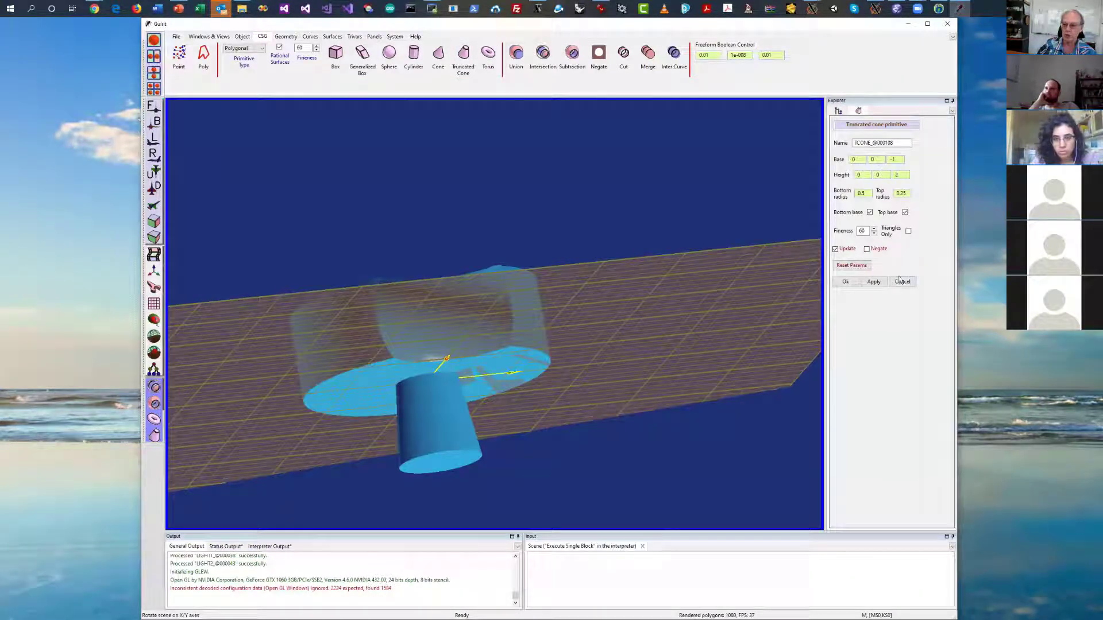
pyautogui.click(838, 111)
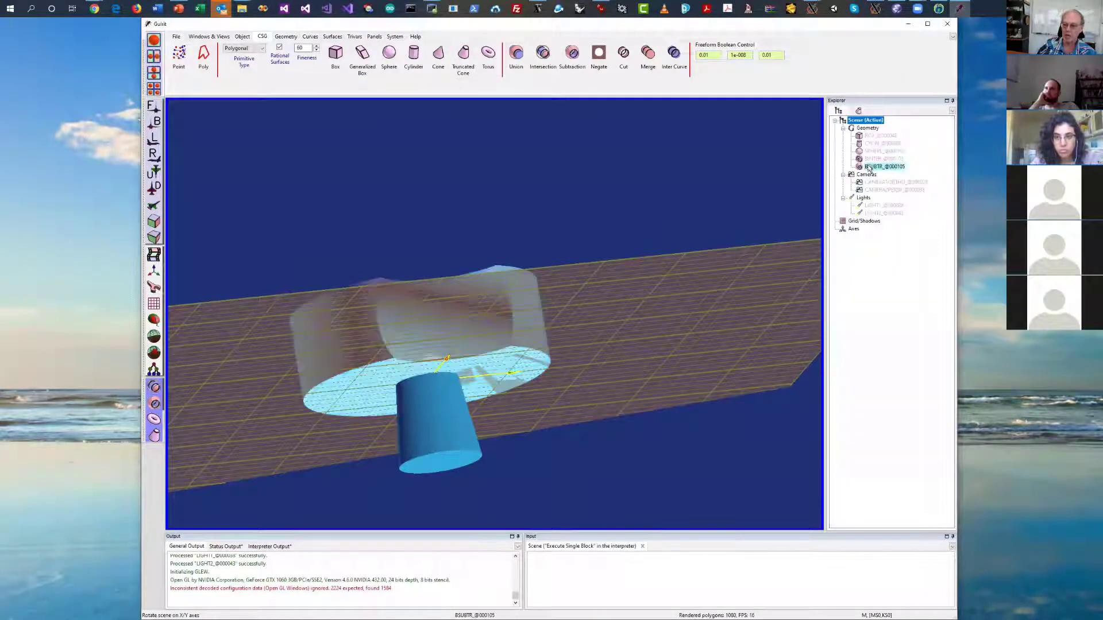
pyautogui.click(858, 109)
# Set the truncated cone's base Z to 0.3, height to 1.77, bottom radius to 0.82 and top radius to 1.07, and remove both bases
pyautogui.moveTo(731, 187); pyautogui.dragTo(790, 298)
pyautogui.scroll(13, 899, 163)
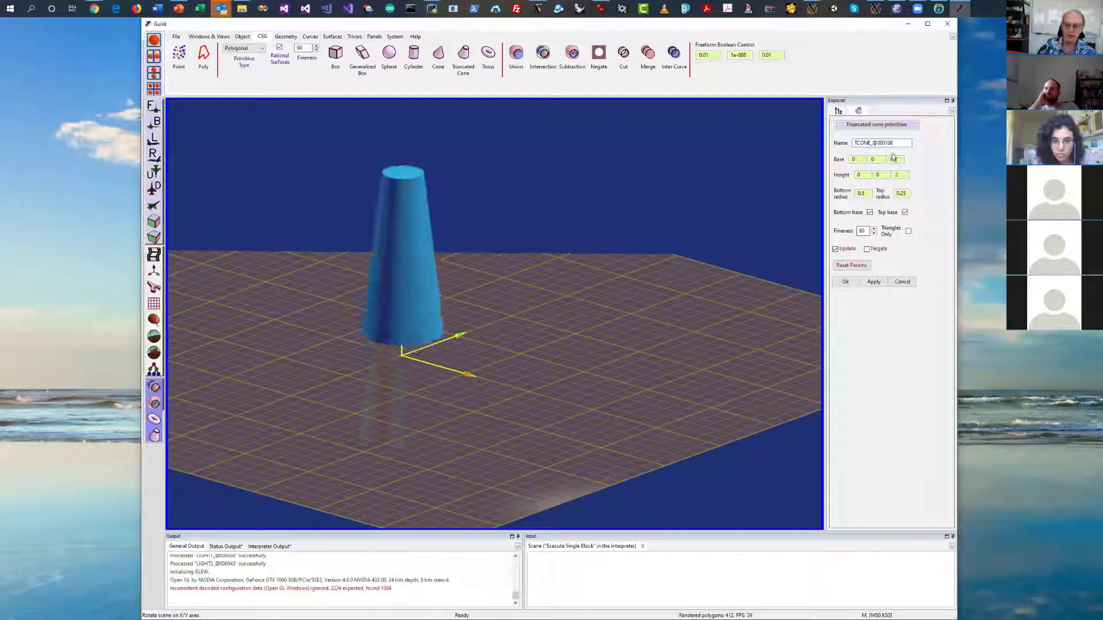
pyautogui.moveTo(897, 176); pyautogui.dragTo(910, 213)
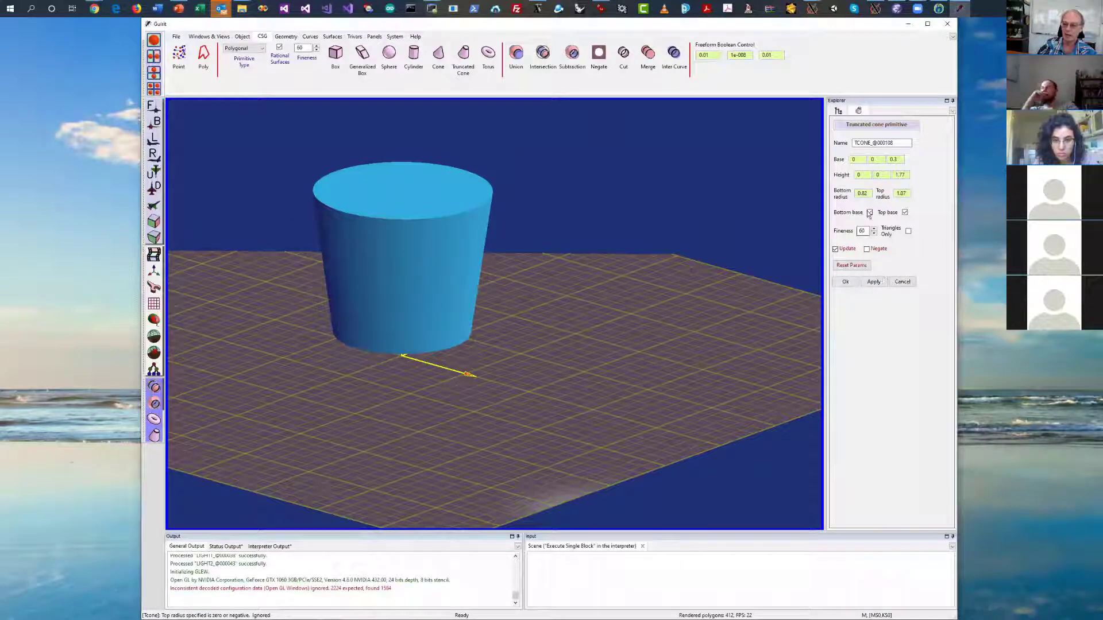
pyautogui.click(906, 213)
pyautogui.moveTo(764, 276); pyautogui.dragTo(712, 226)
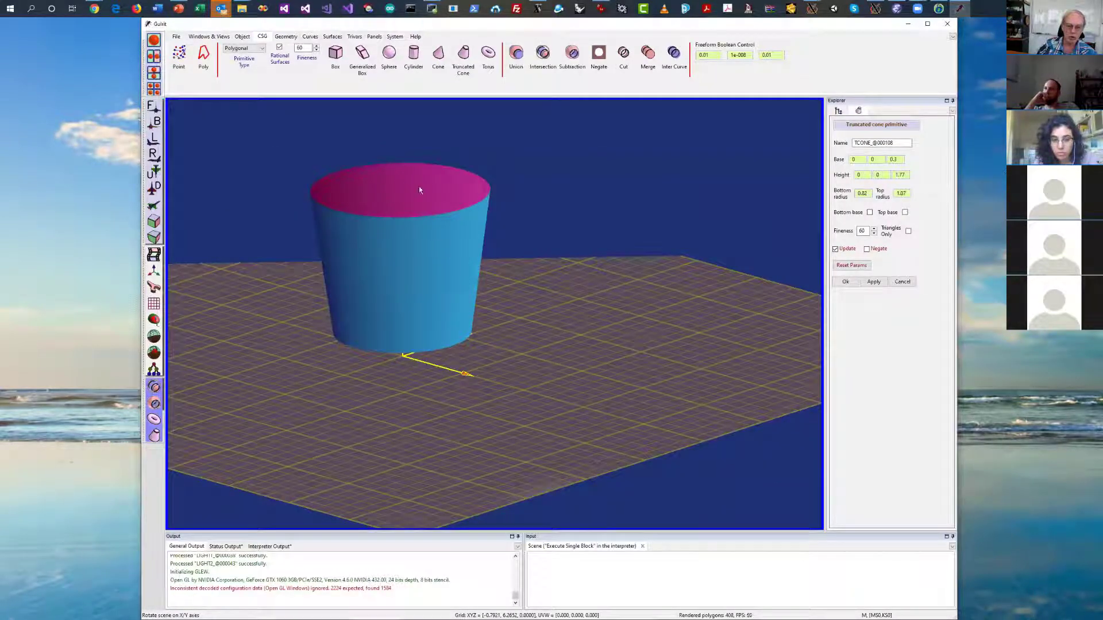
# Set the default back-face colour for objects to green in the OpenGL object properties and accept
pyautogui.click(153, 352)
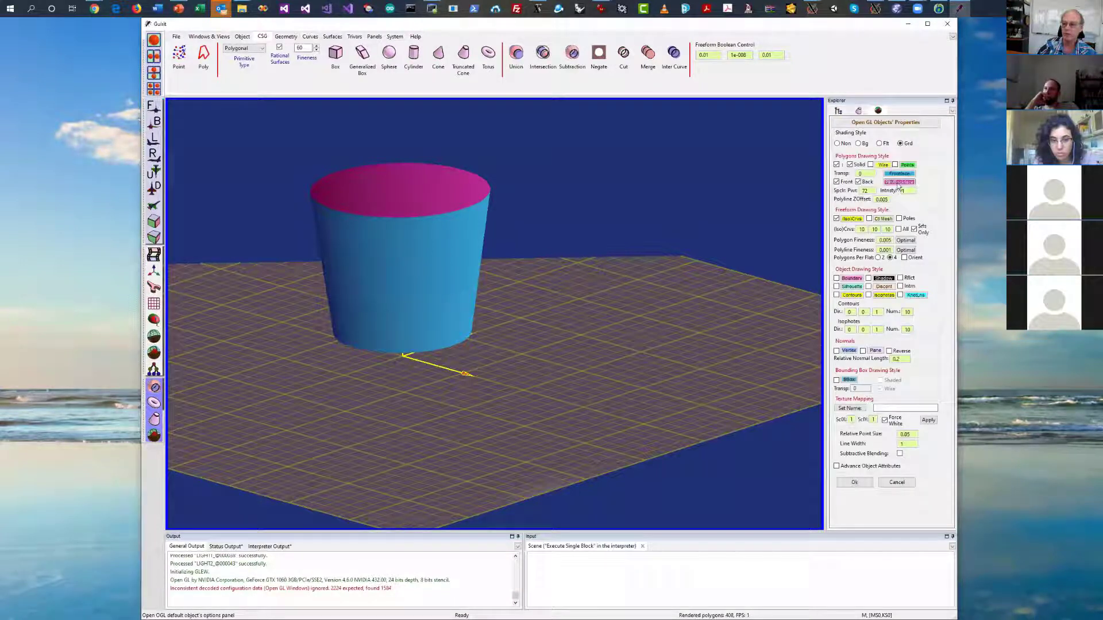
pyautogui.click(898, 182)
pyautogui.click(269, 83)
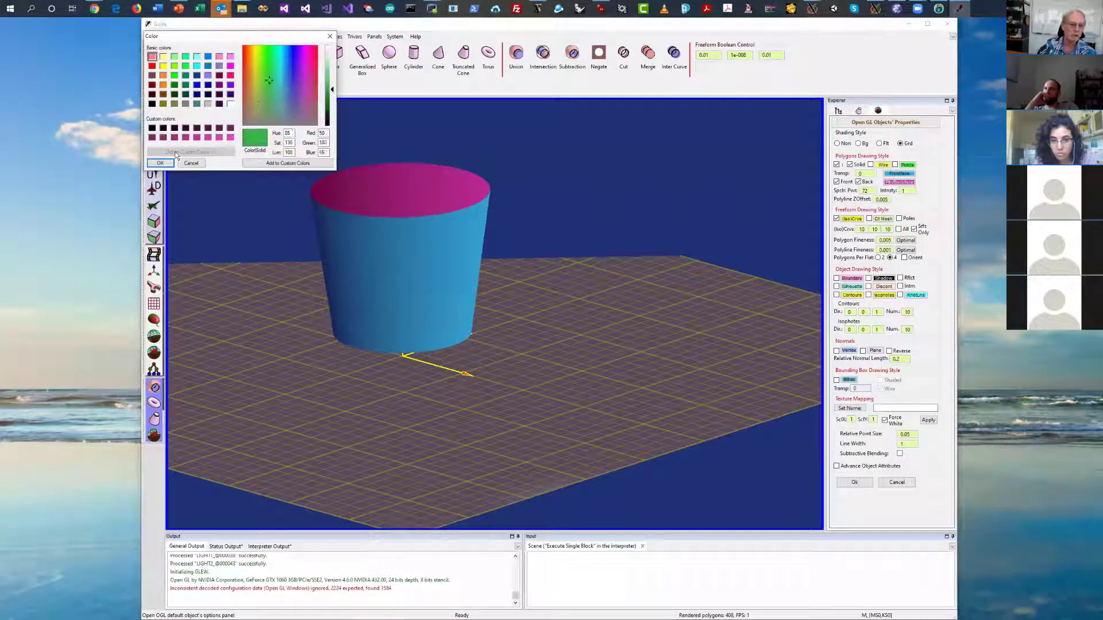
pyautogui.click(159, 164)
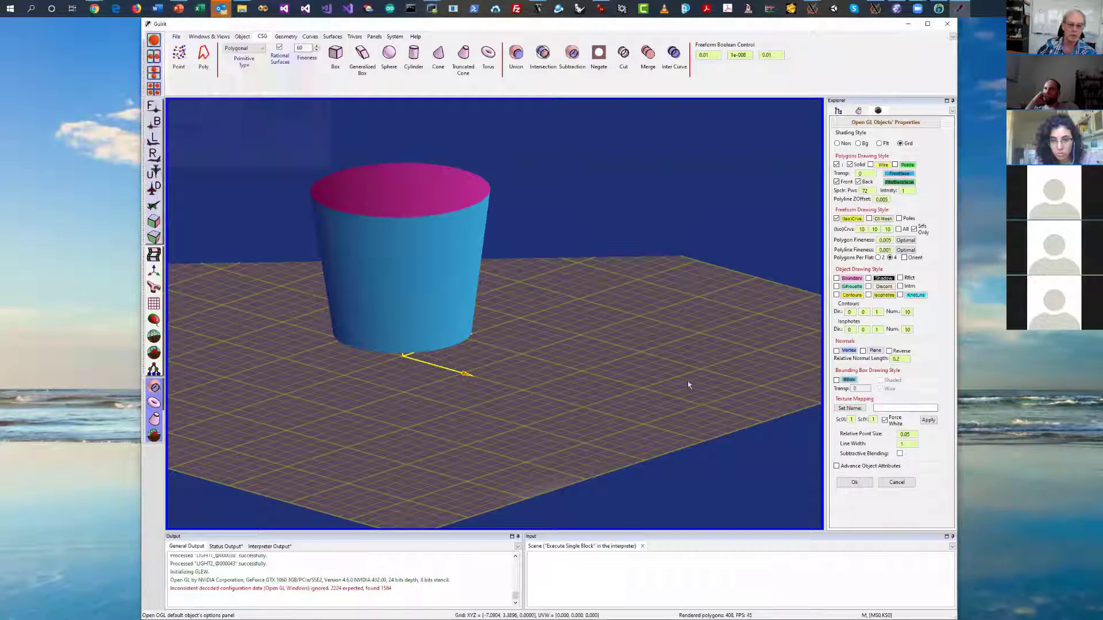
pyautogui.click(855, 483)
# Try a top radius of 0.71 on the truncated cone, then cancel the primitive
pyautogui.moveTo(901, 197)
pyautogui.mouseDown()
pyautogui.moveTo(903, 208)
pyautogui.moveTo(902, 198)
pyautogui.mouseUp()
pyautogui.moveTo(716, 259); pyautogui.dragTo(804, 297)
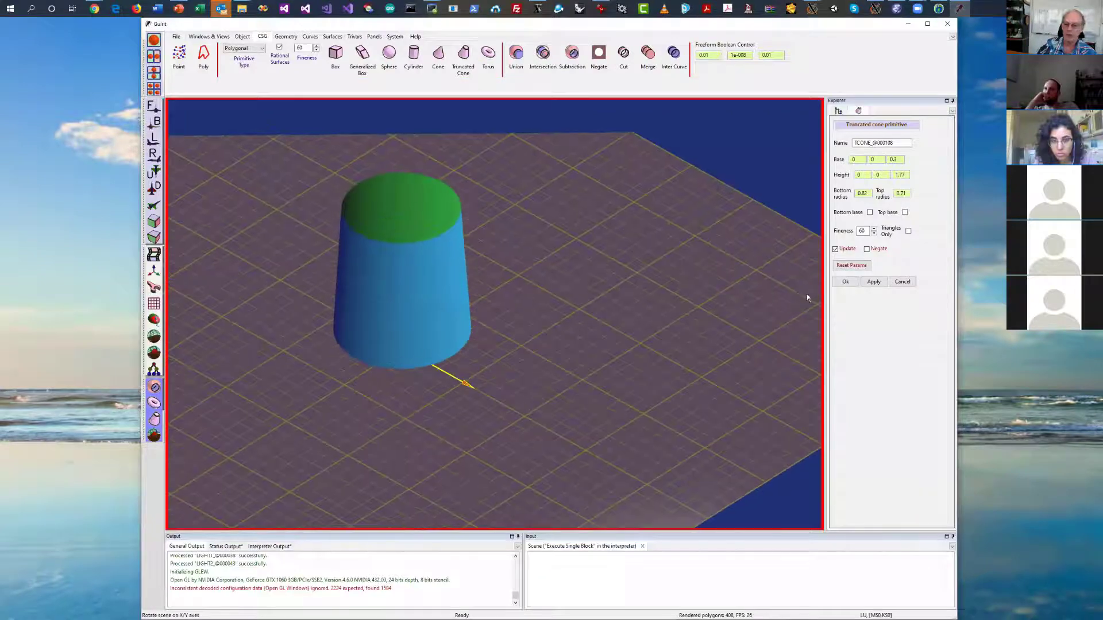
pyautogui.click(902, 282)
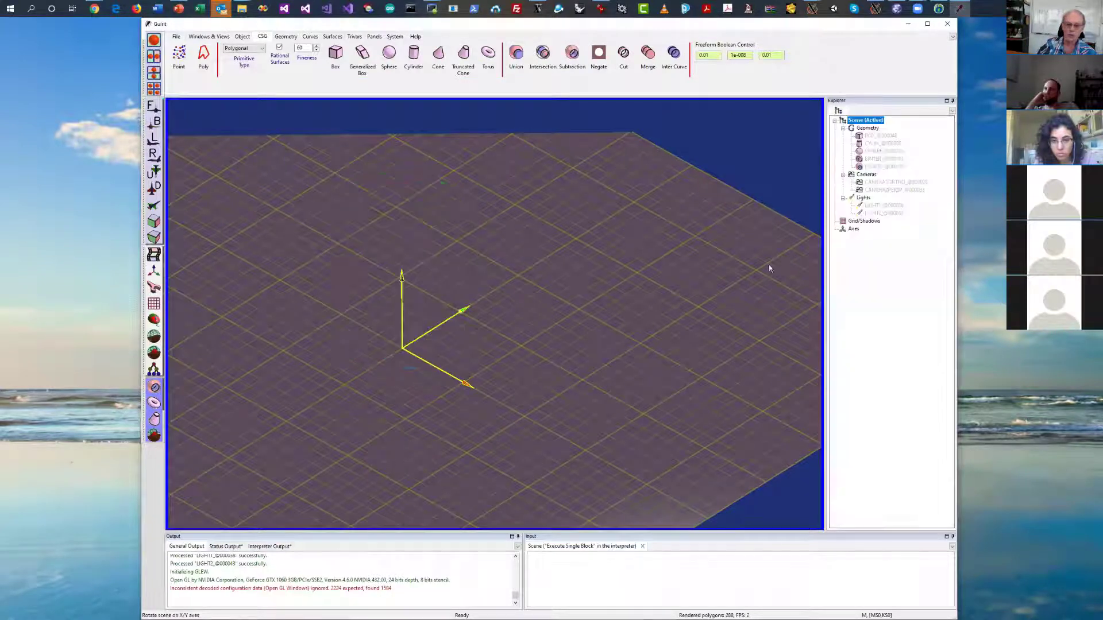
pyautogui.moveTo(722, 279); pyautogui.dragTo(710, 264)
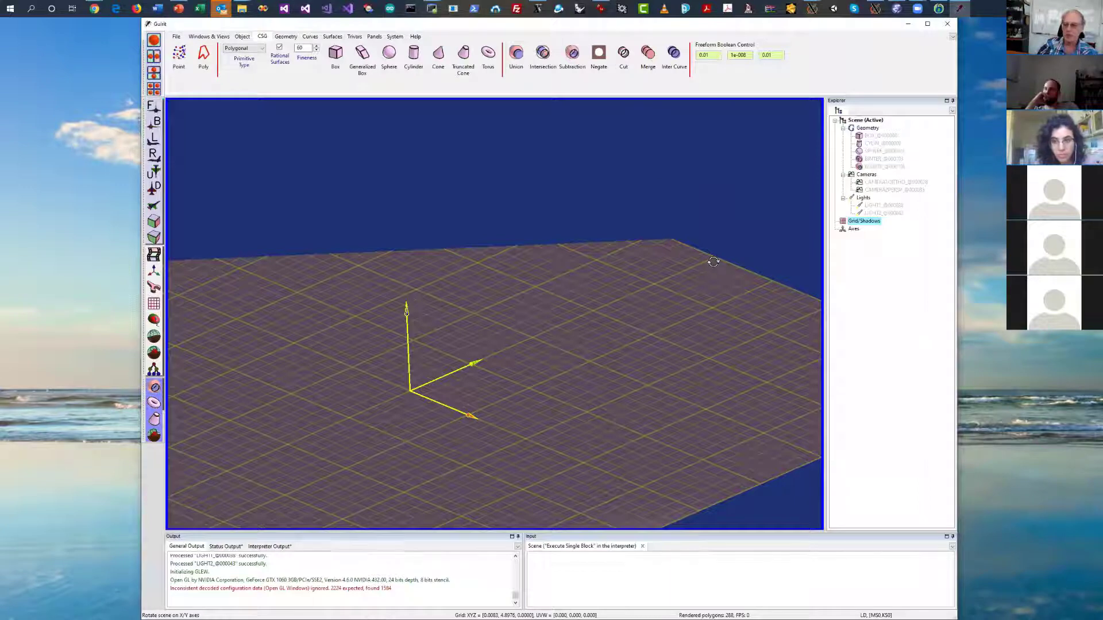
# Create a torus at the origin with normal (0, -0.19, 1.73), major radius 1.88 and a thicker minor radius
pyautogui.click(491, 54)
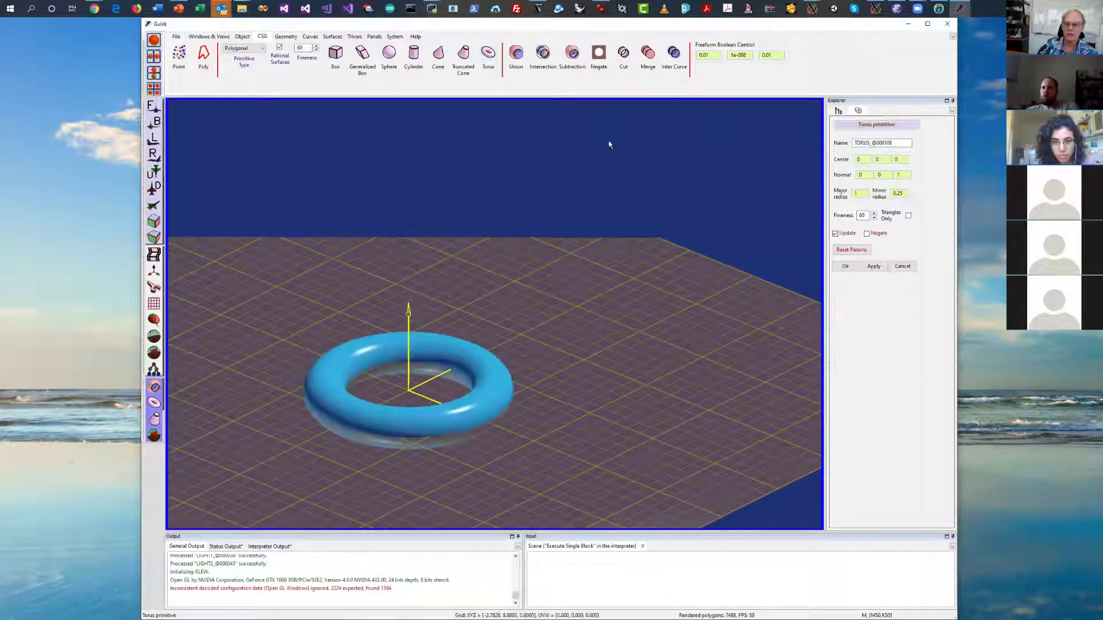
pyautogui.moveTo(608, 143); pyautogui.dragTo(706, 187, button='middle')
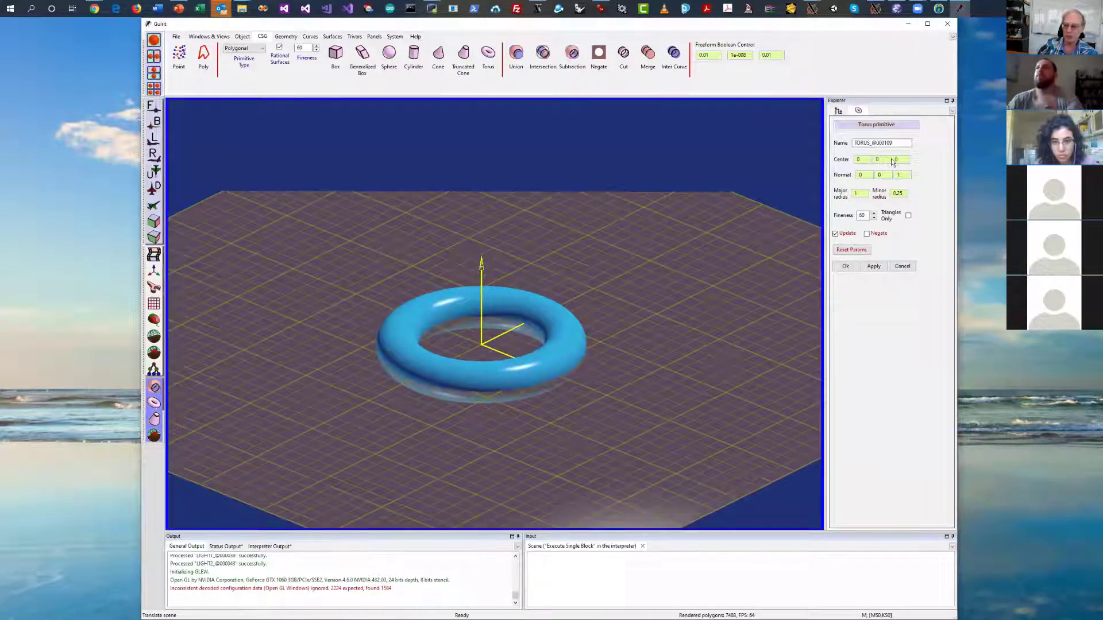
pyautogui.doubleClick(901, 175)
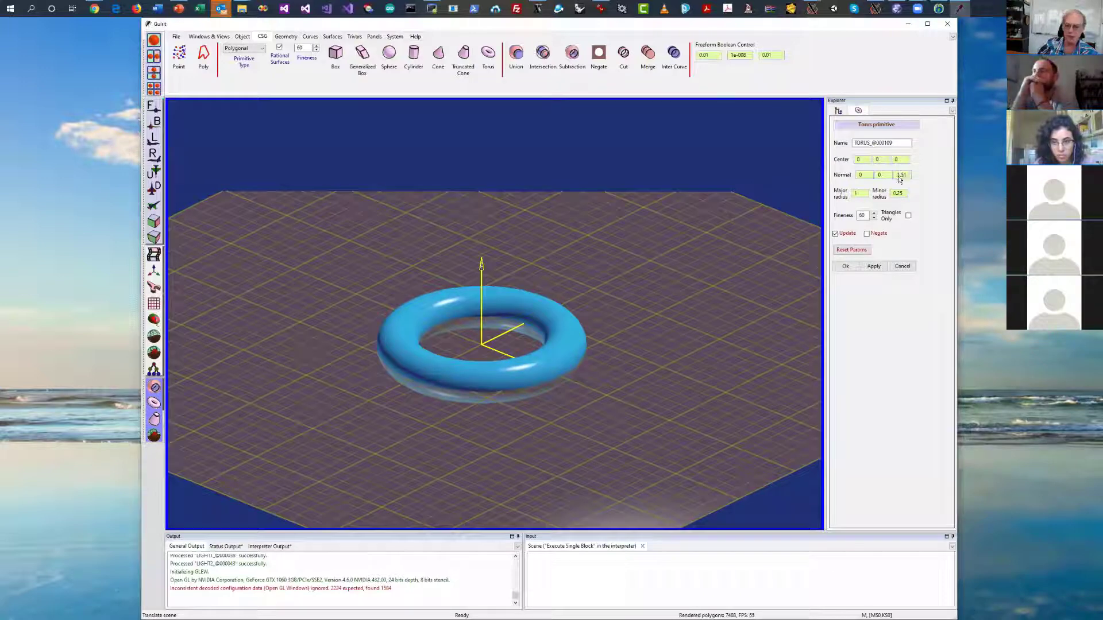
pyautogui.write('2')
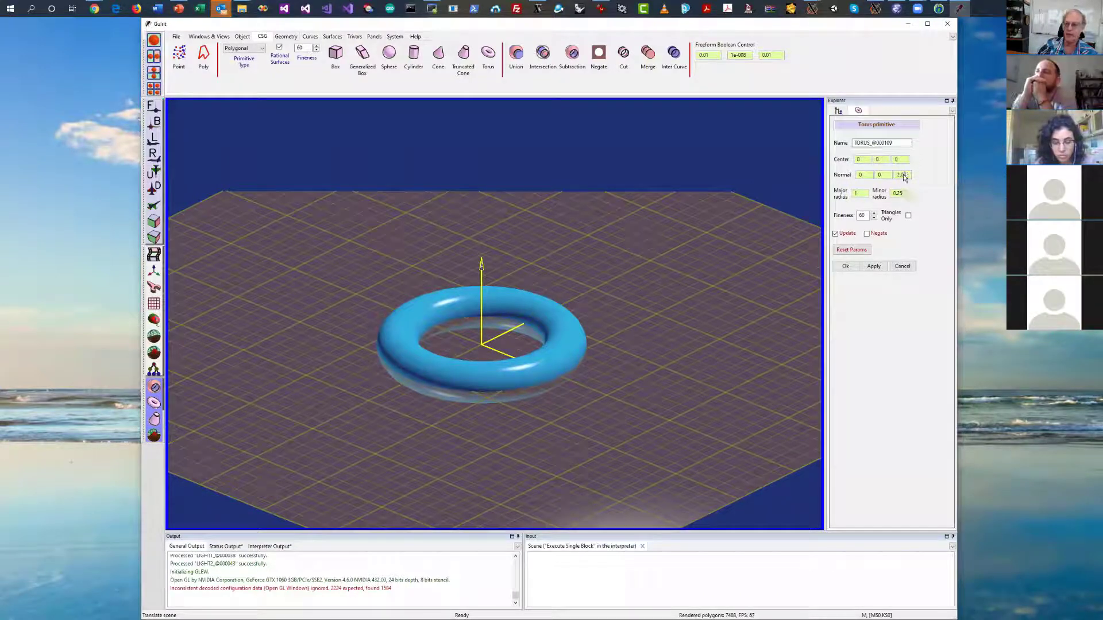
pyautogui.moveTo(885, 174); pyautogui.dragTo(912, 196)
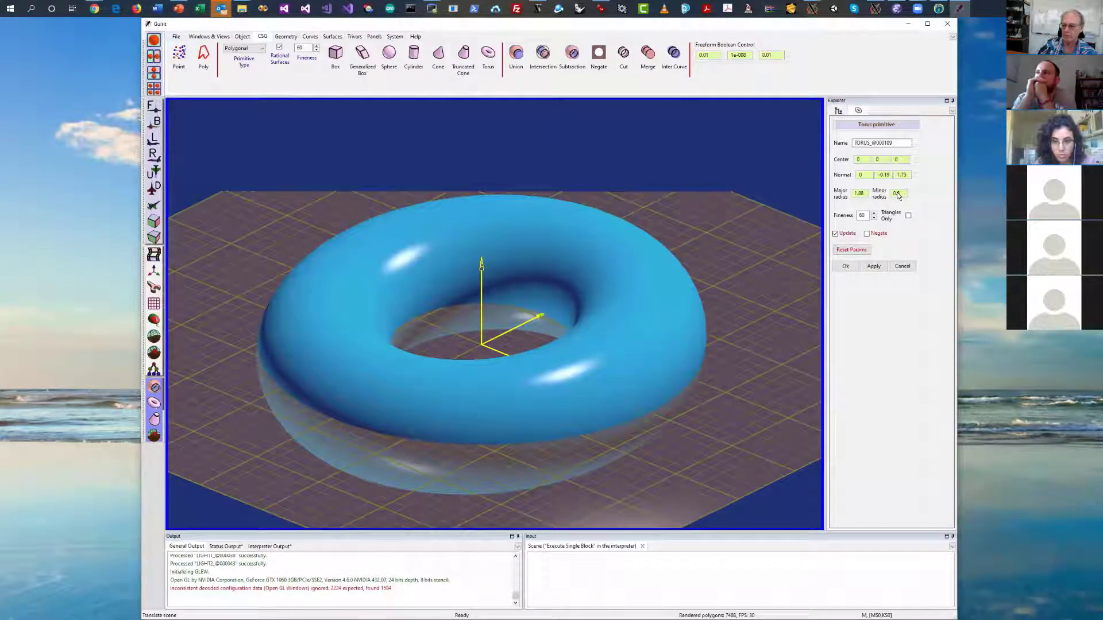
pyautogui.click(844, 267)
# Hide the torus and show the Boolean subtraction result again
pyautogui.click(888, 175)
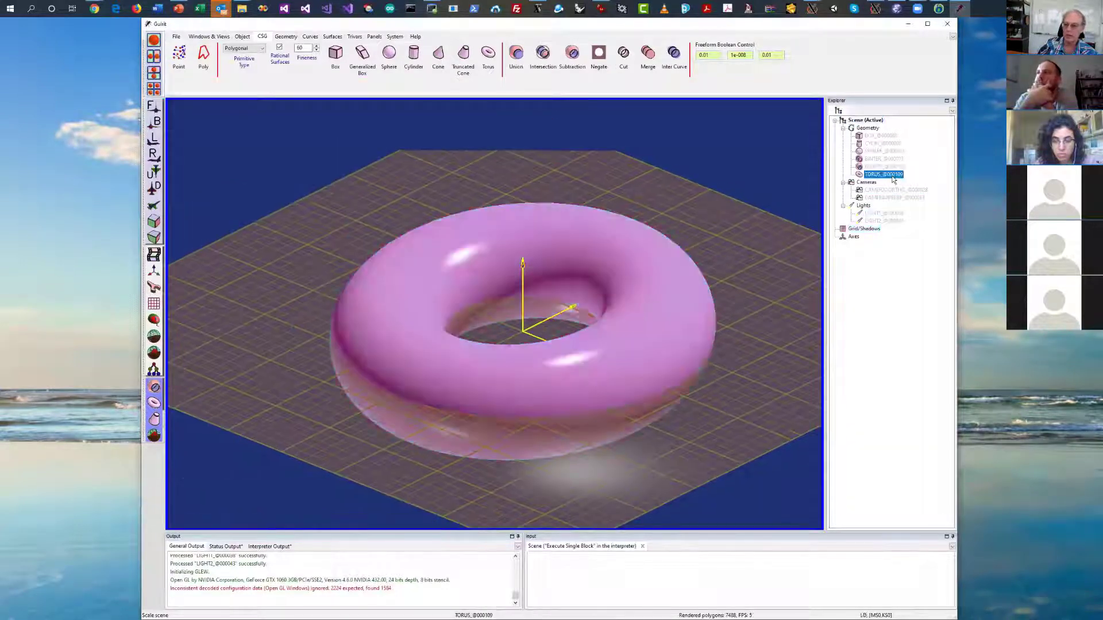
pyautogui.click(892, 177)
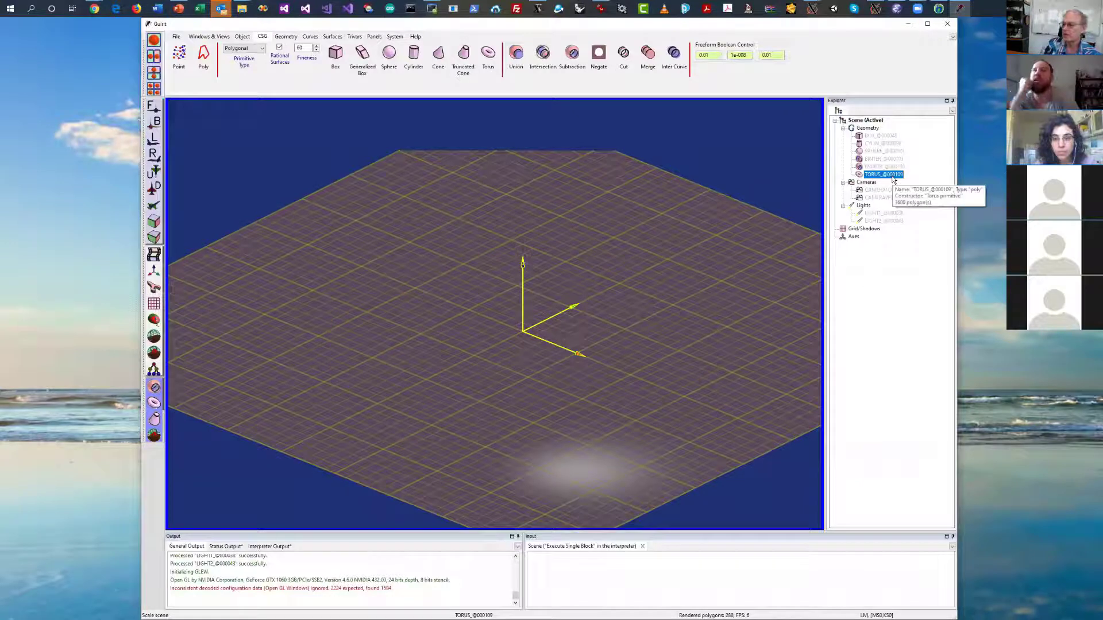
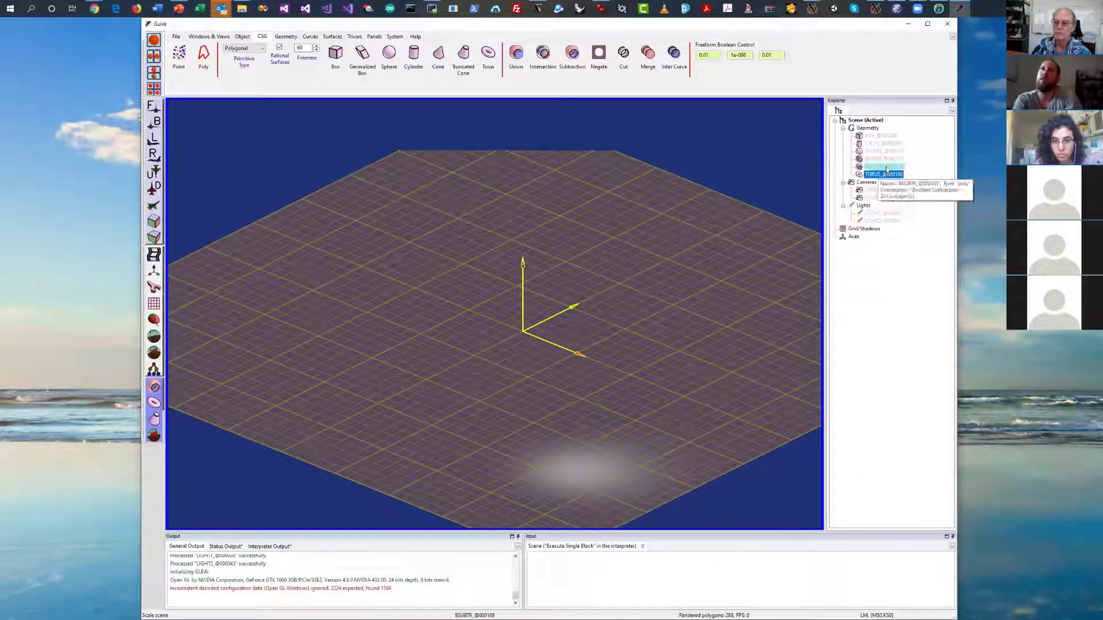
pyautogui.doubleClick(883, 167)
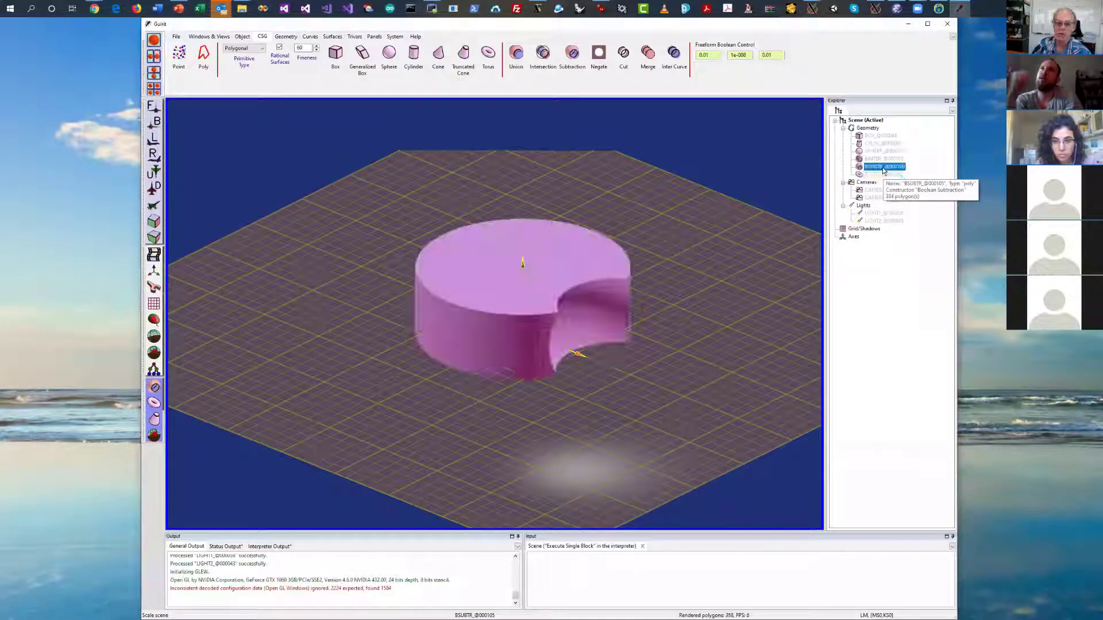
pyautogui.moveTo(728, 269); pyautogui.dragTo(695, 232)
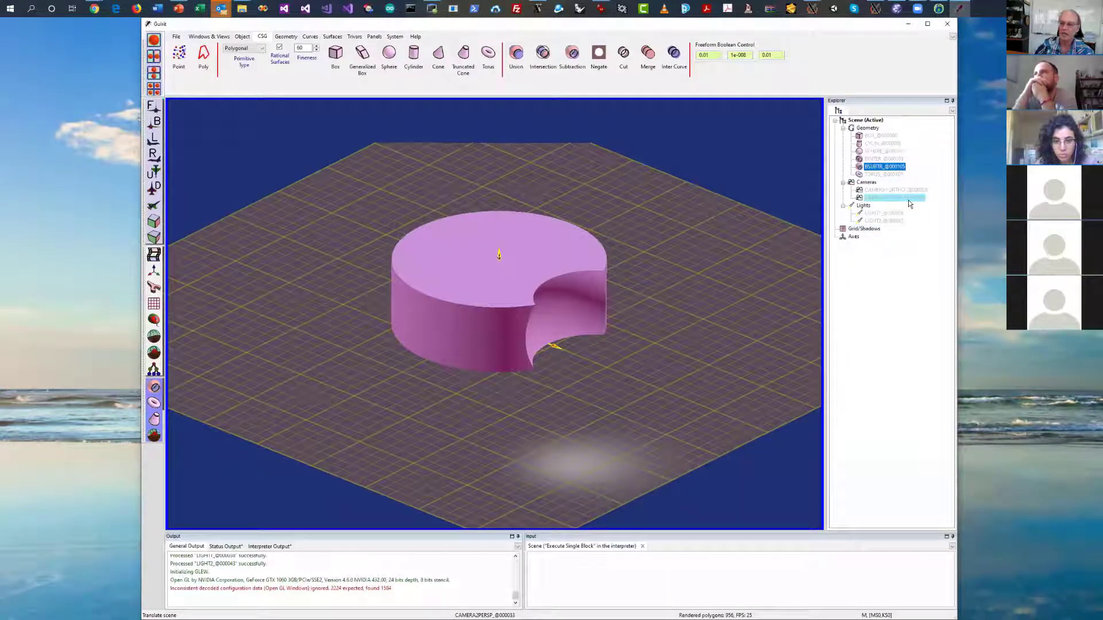
# Edit the source cylinder's geometry to enlarge its radius, accept the change and hide the cylinder
pyautogui.rightClick(878, 144)
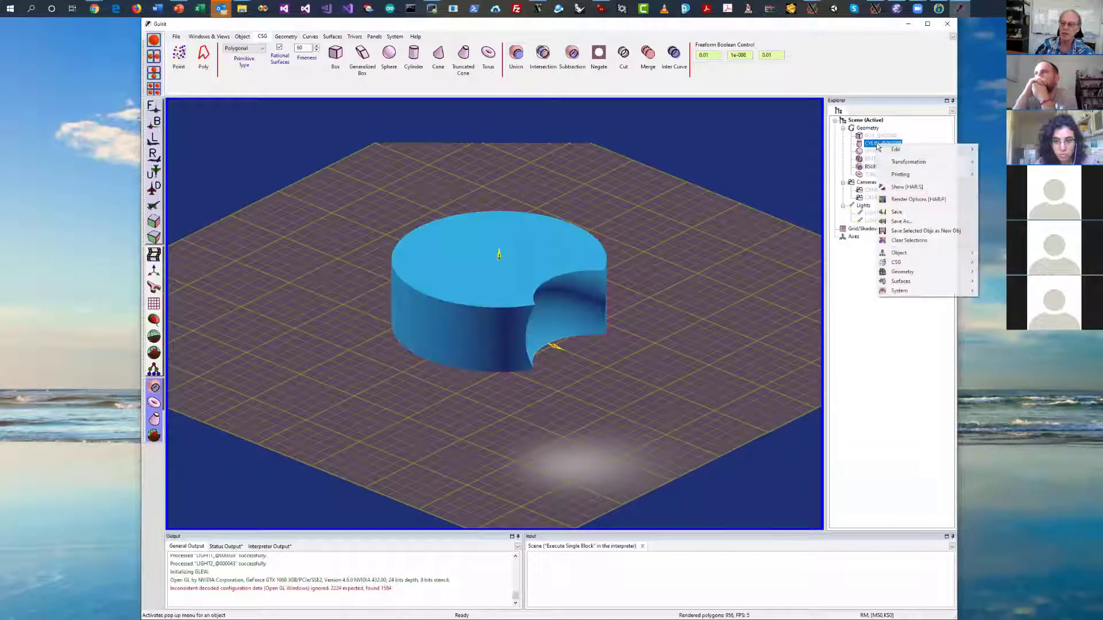
pyautogui.moveTo(899, 154)
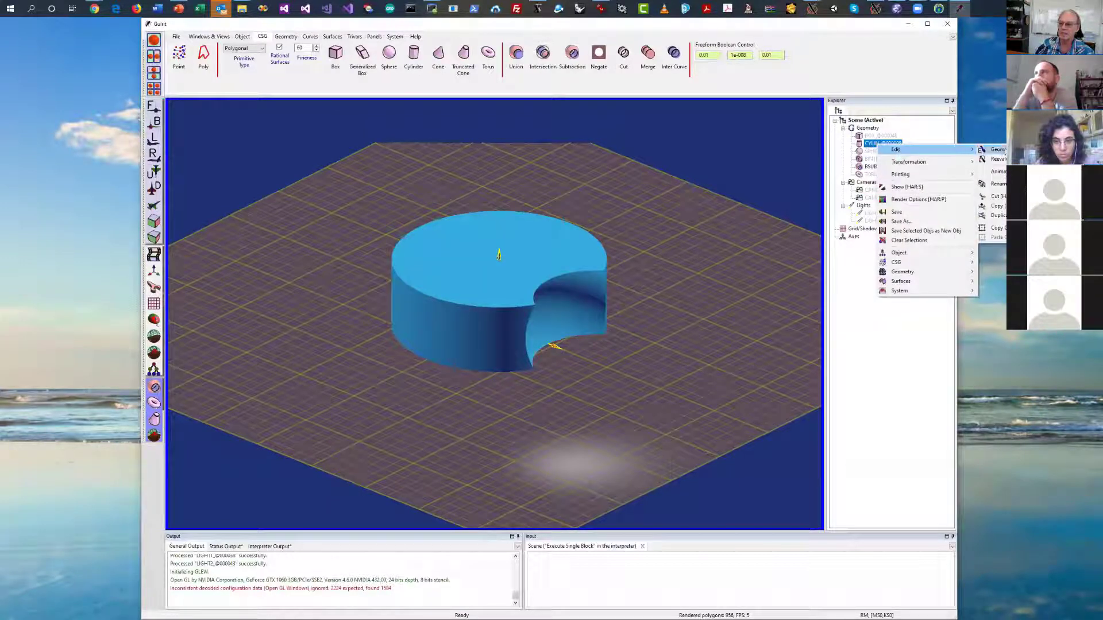
pyautogui.click(1003, 150)
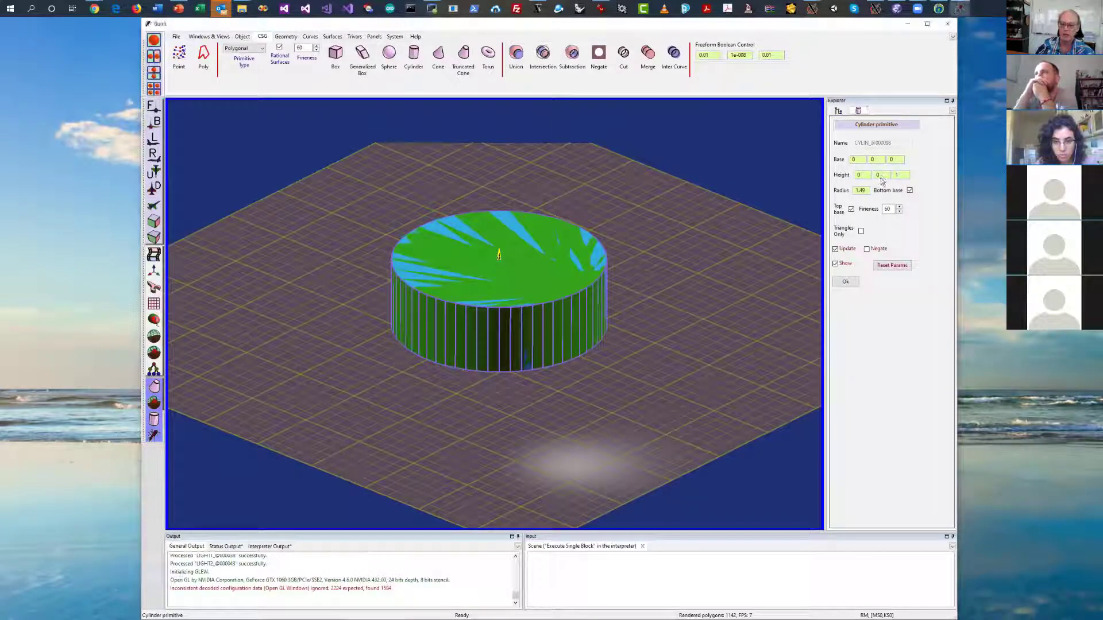
pyautogui.click(901, 180)
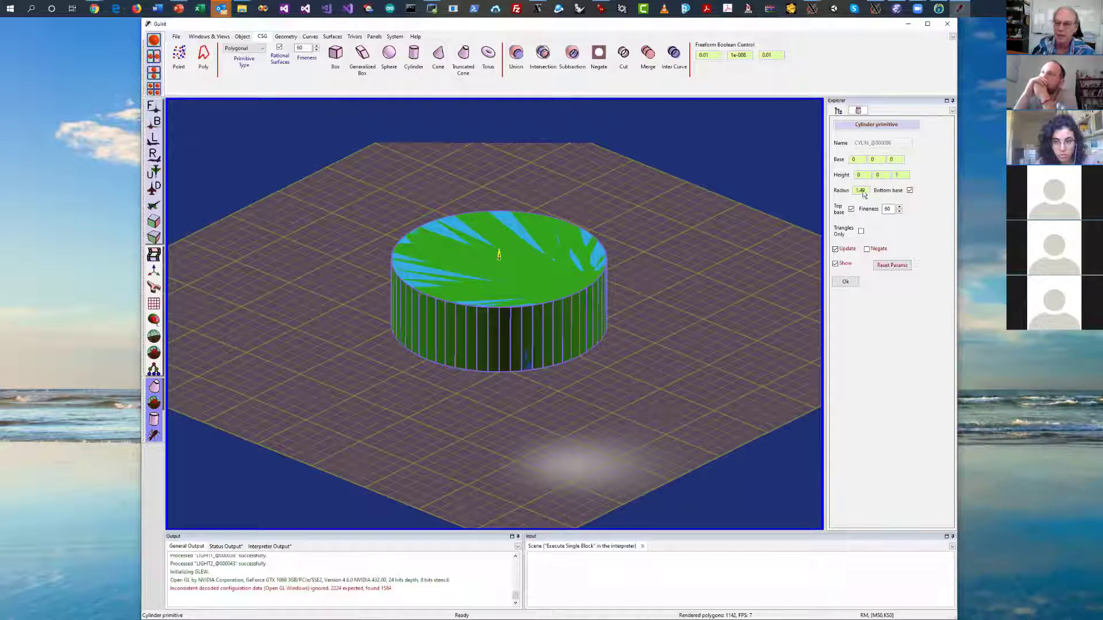
pyautogui.scroll(6, 863, 193)
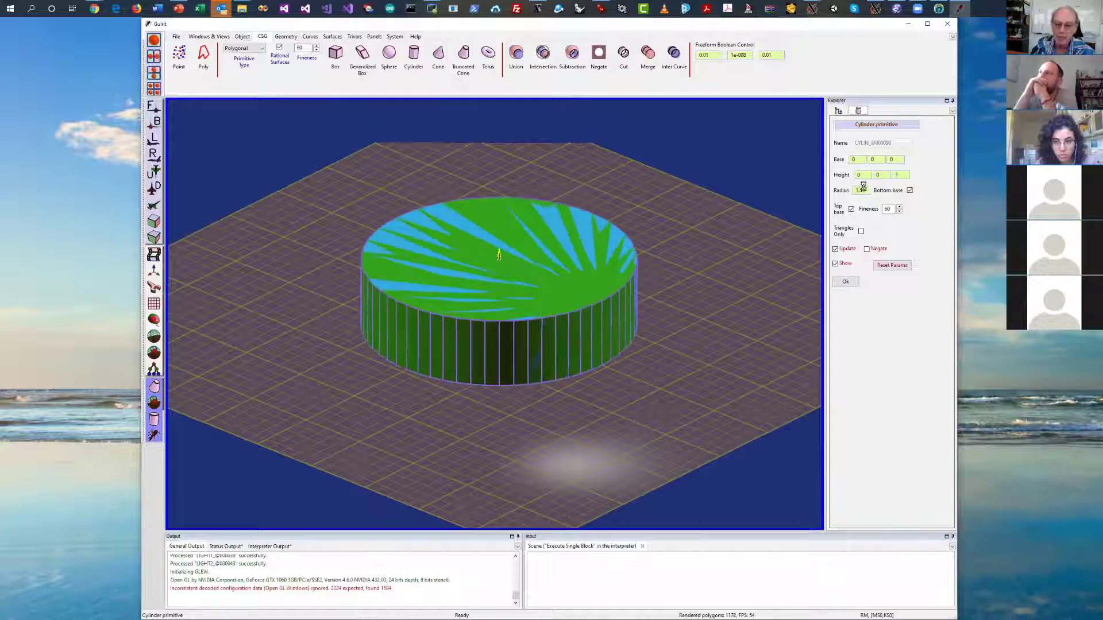
pyautogui.click(845, 283)
pyautogui.click(883, 144)
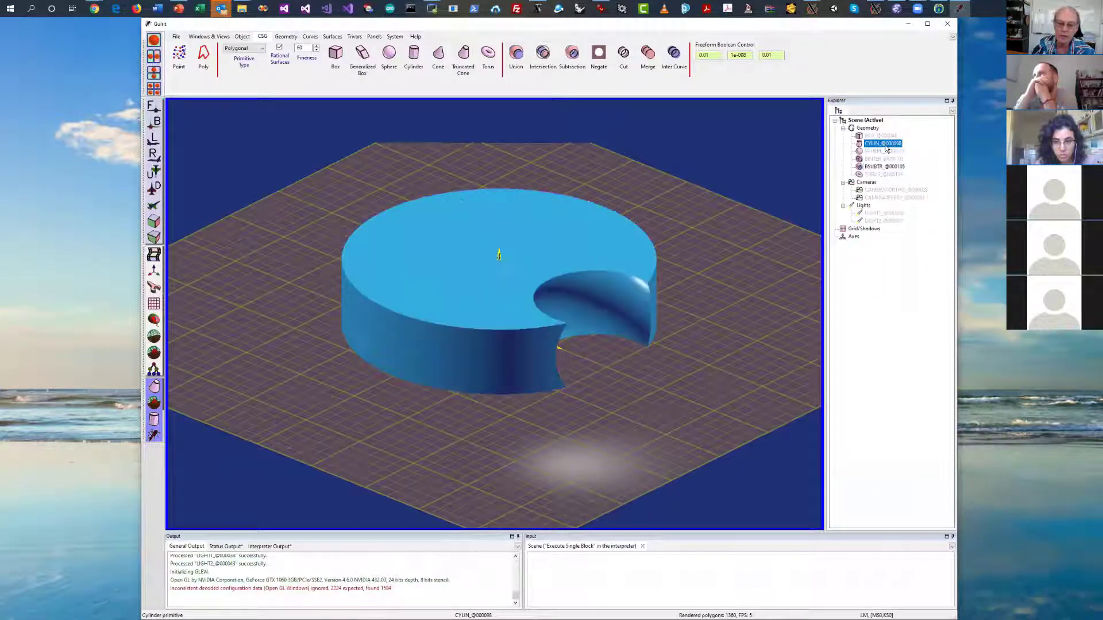
# Examine the updated Boolean subtraction and its spherical cutout from several angles
pyautogui.moveTo(763, 256); pyautogui.dragTo(722, 246)
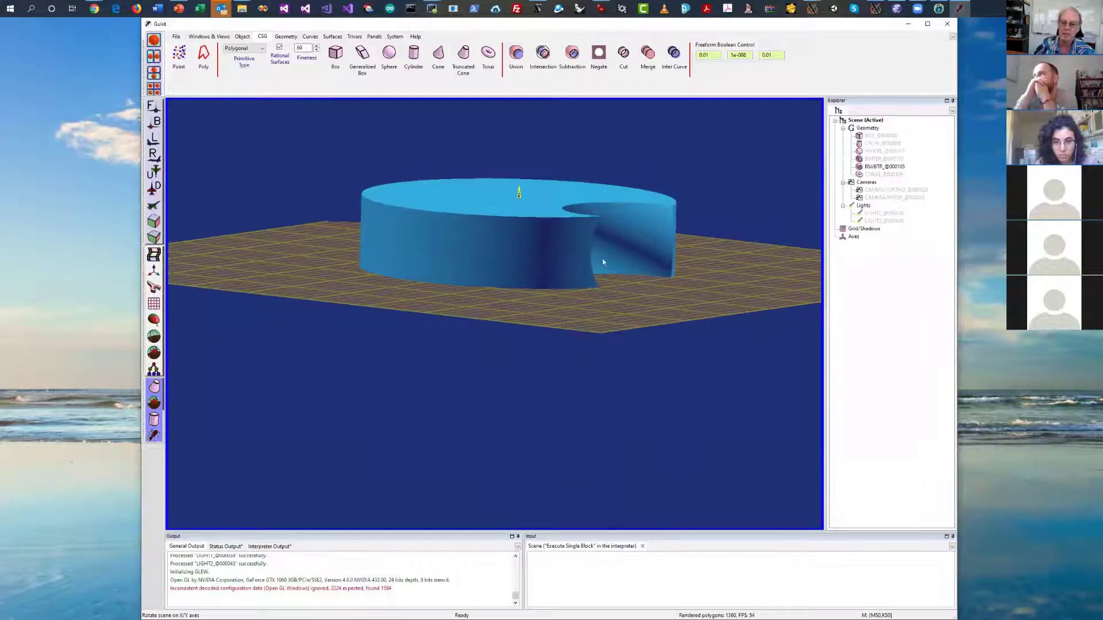
pyautogui.moveTo(603, 262); pyautogui.dragTo(731, 260)
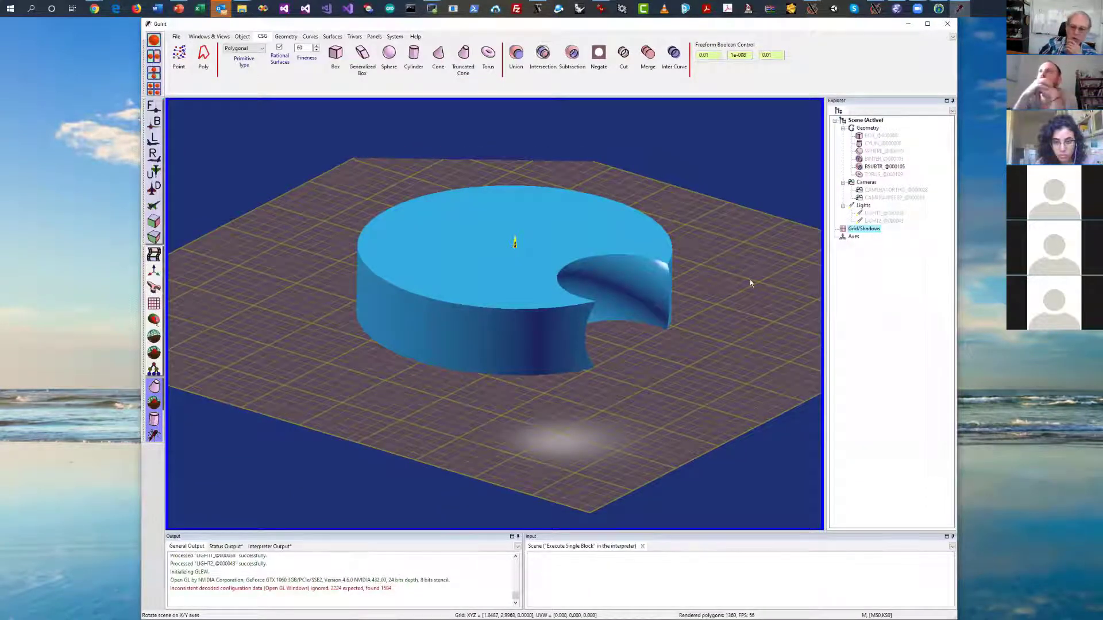
pyautogui.moveTo(750, 279); pyautogui.dragTo(741, 332)
pyautogui.moveTo(737, 248); pyautogui.dragTo(717, 281)
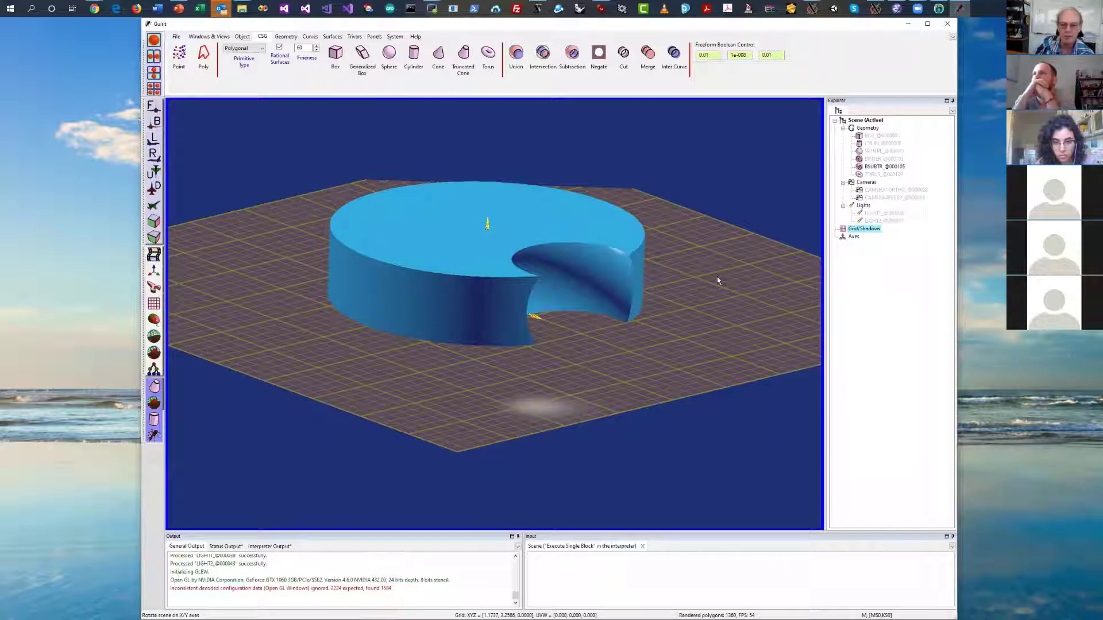
pyautogui.moveTo(708, 279); pyautogui.dragTo(565, 250)
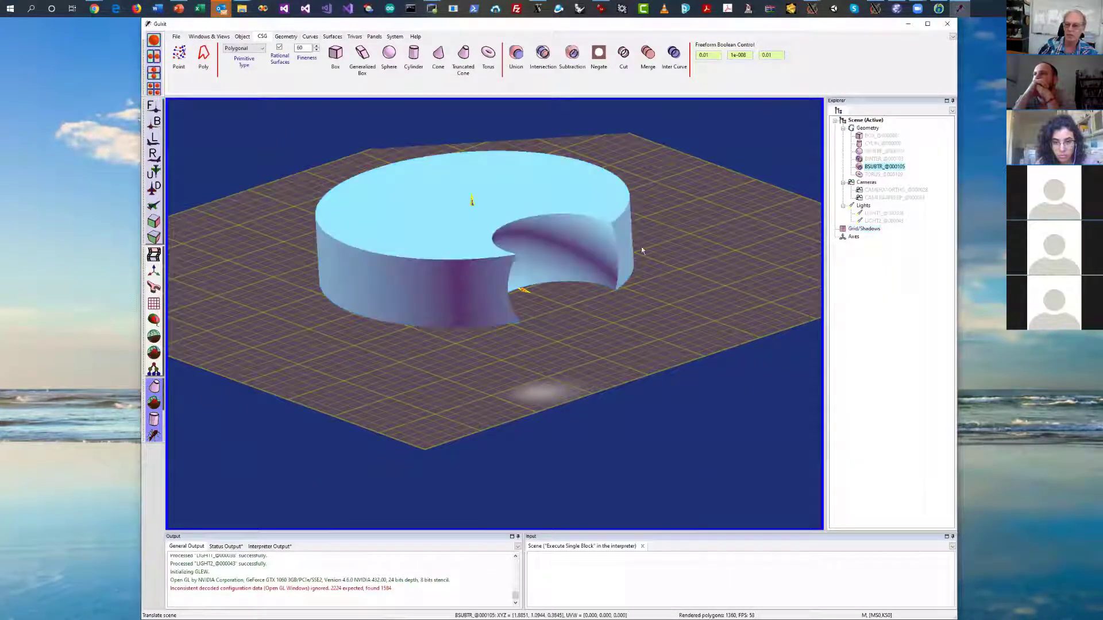
pyautogui.moveTo(691, 230); pyautogui.dragTo(694, 291, button='right')
pyautogui.moveTo(695, 291); pyautogui.dragTo(706, 262)
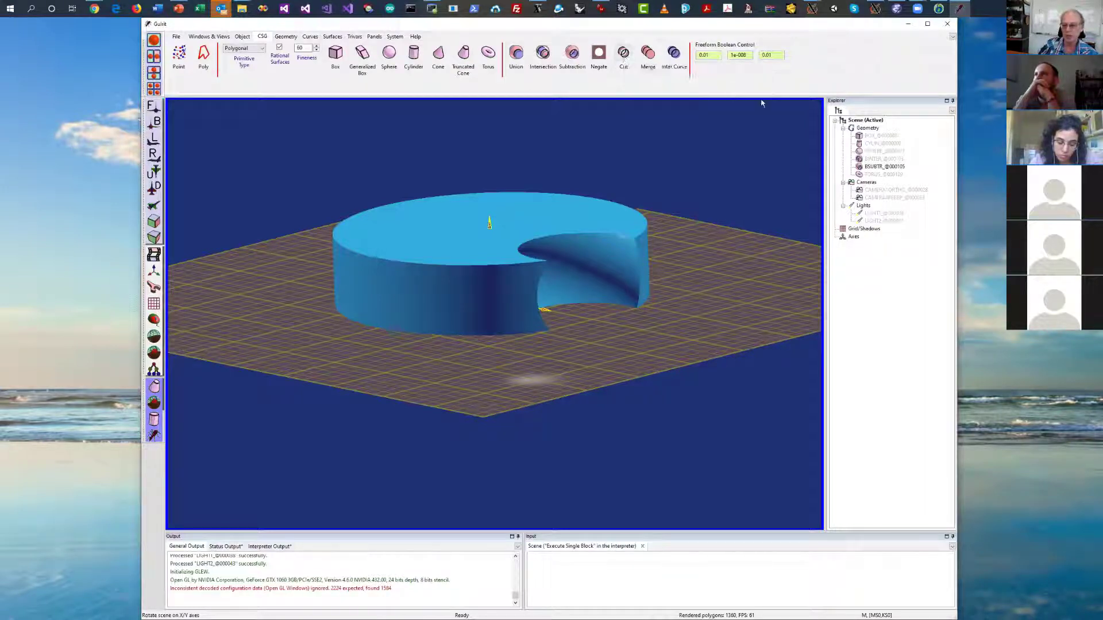
# Hide the Boolean subtraction result and start a Boolean cut with the cylinder as the first object
pyautogui.click(873, 167)
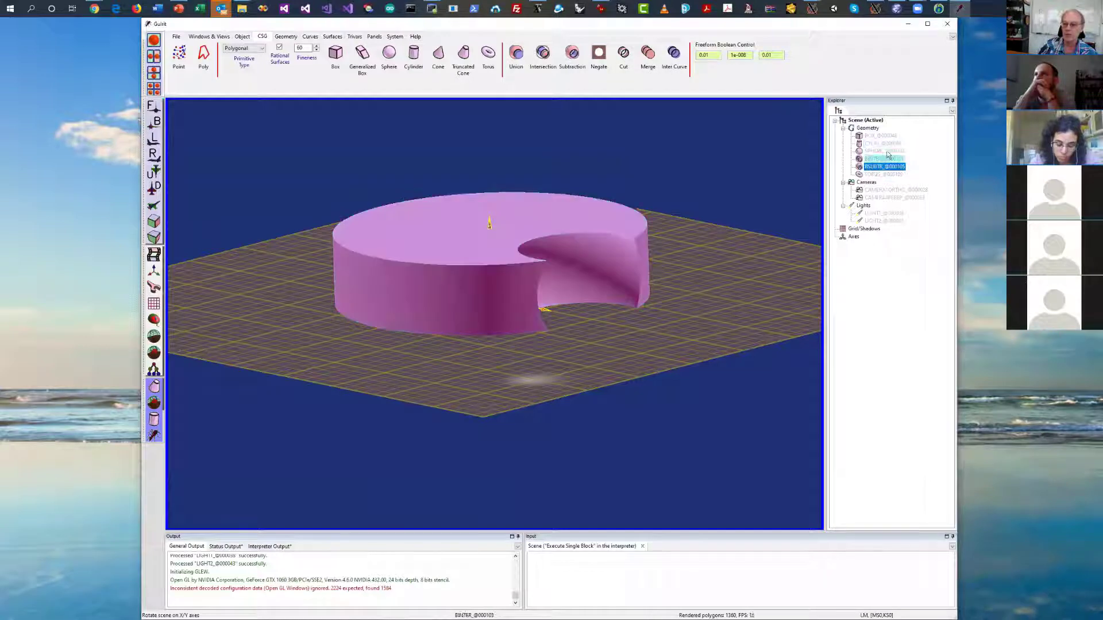
pyautogui.click(884, 170)
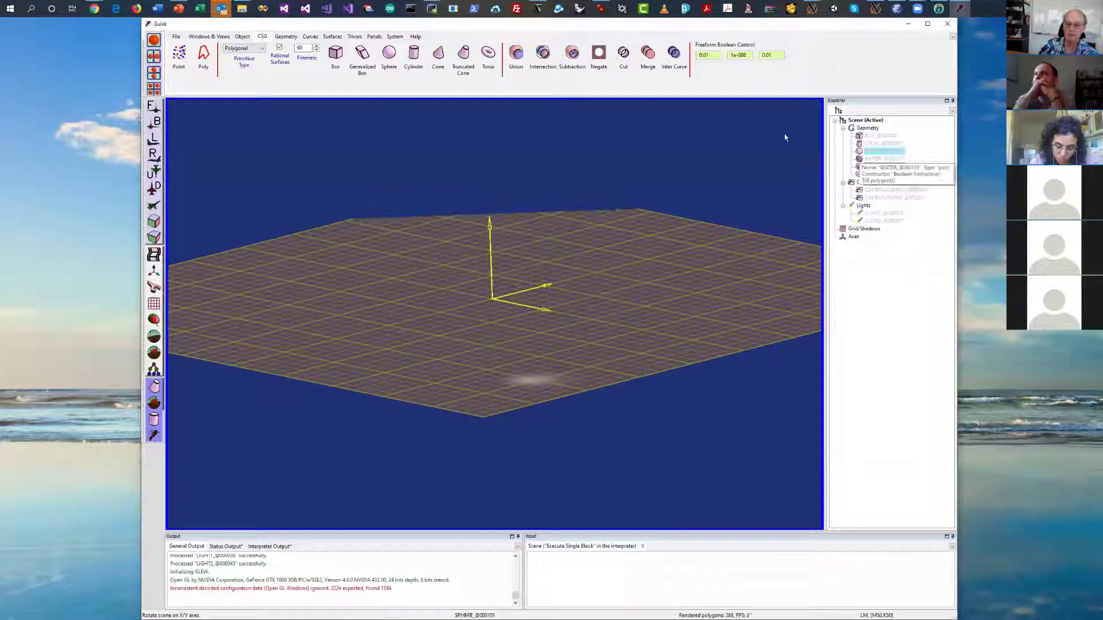
pyautogui.click(623, 55)
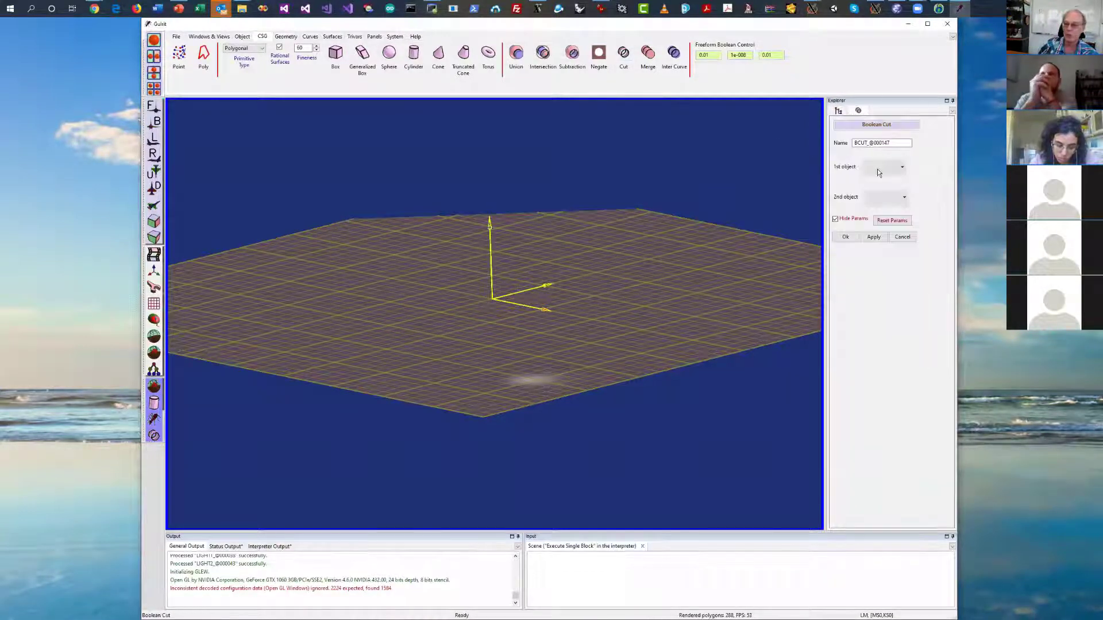
pyautogui.click(898, 167)
pyautogui.moveTo(903, 181)
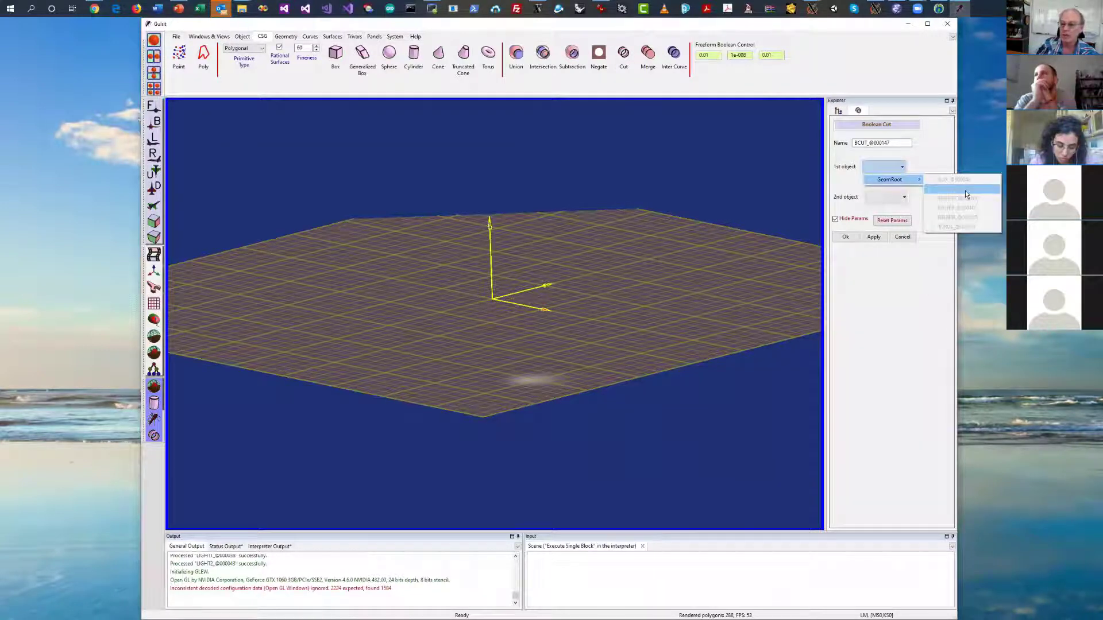
pyautogui.click(966, 192)
# Choose the sphere as the cut's second object, accept the cut and inspect the open cylinder's inner faces
pyautogui.click(903, 196)
pyautogui.moveTo(896, 209)
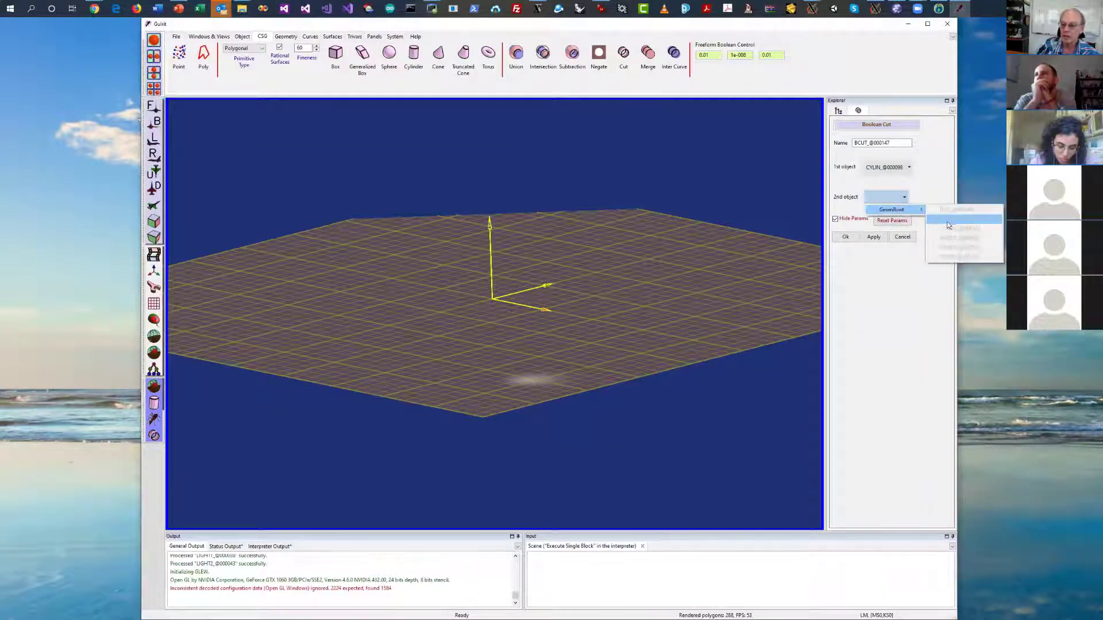
pyautogui.click(946, 229)
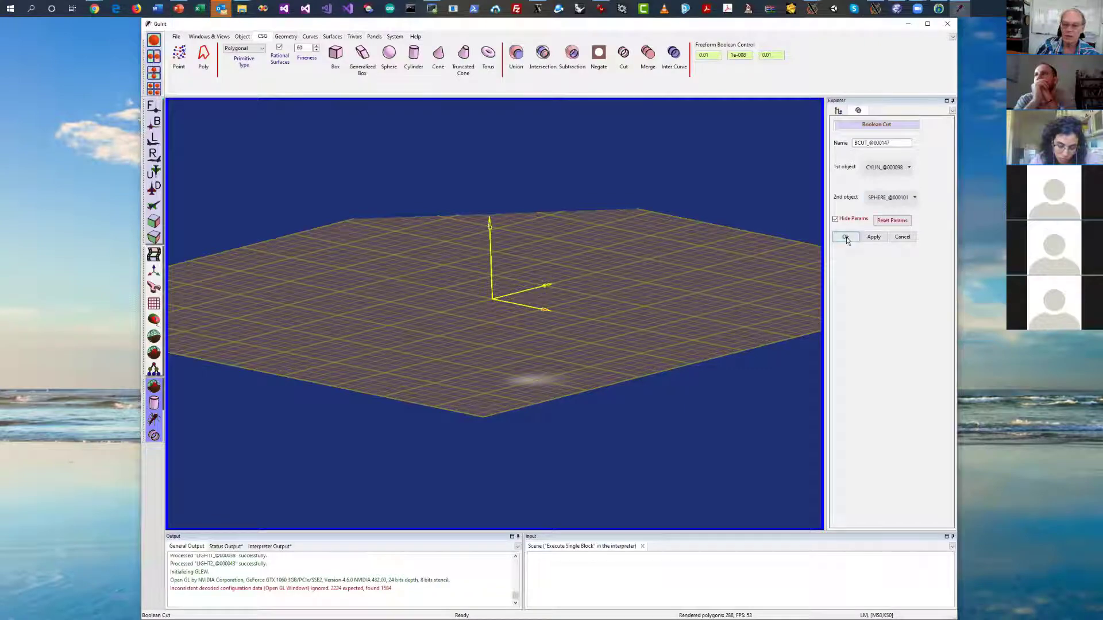
pyautogui.click(845, 238)
pyautogui.moveTo(751, 234); pyautogui.dragTo(747, 201)
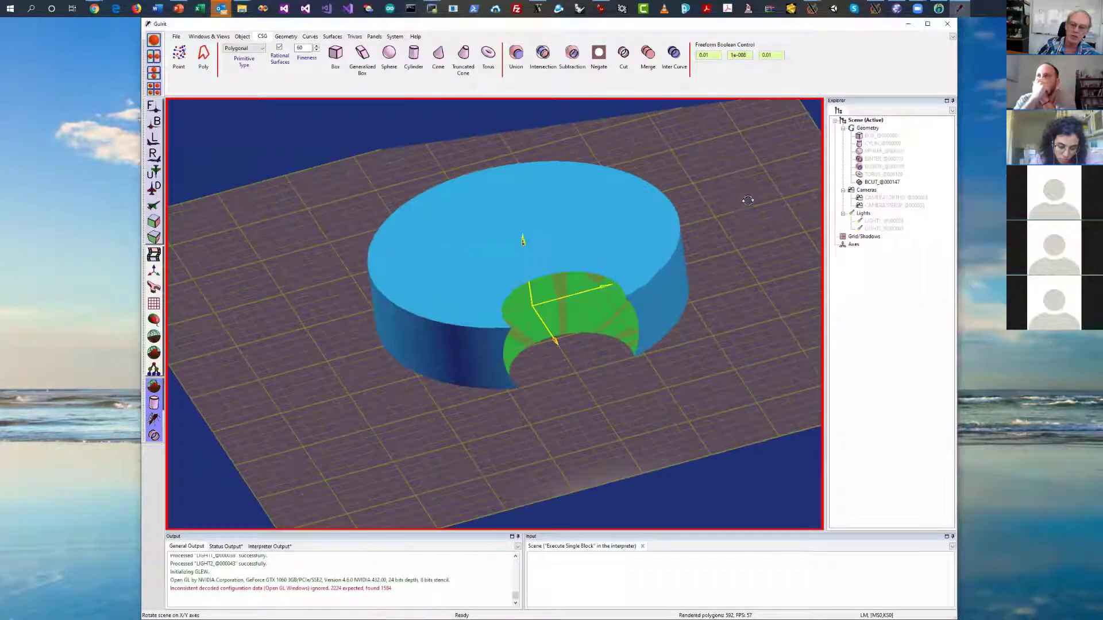
pyautogui.moveTo(583, 307); pyautogui.dragTo(584, 297)
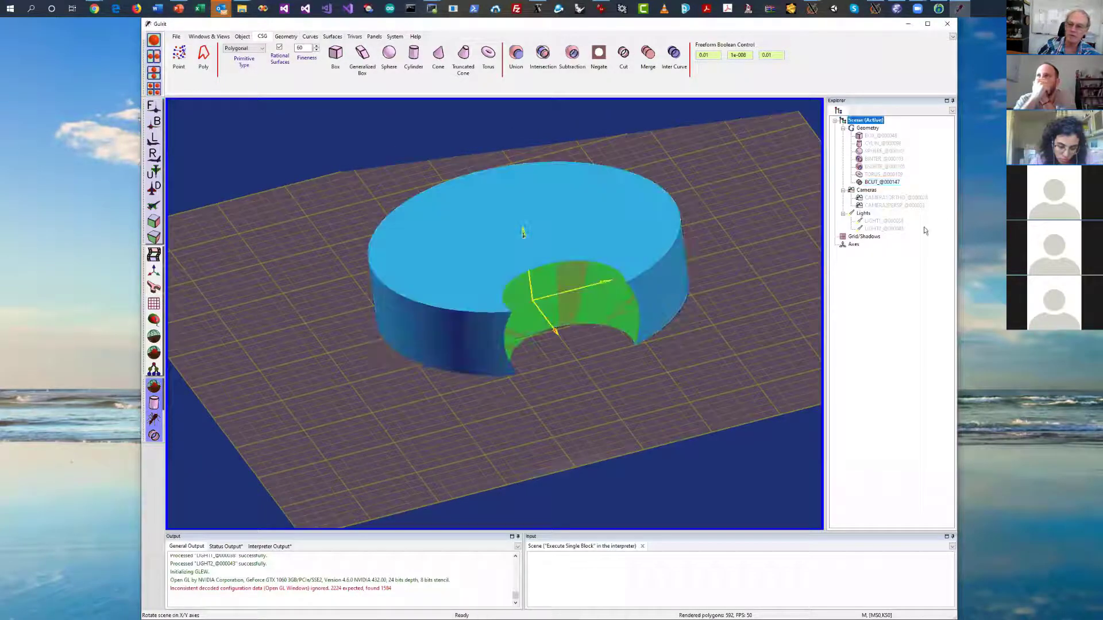
# Hide the grid to examine the cut object's inner faces from several angles, and restore the grid
pyautogui.doubleClick(857, 241)
pyautogui.moveTo(743, 256); pyautogui.dragTo(743, 210)
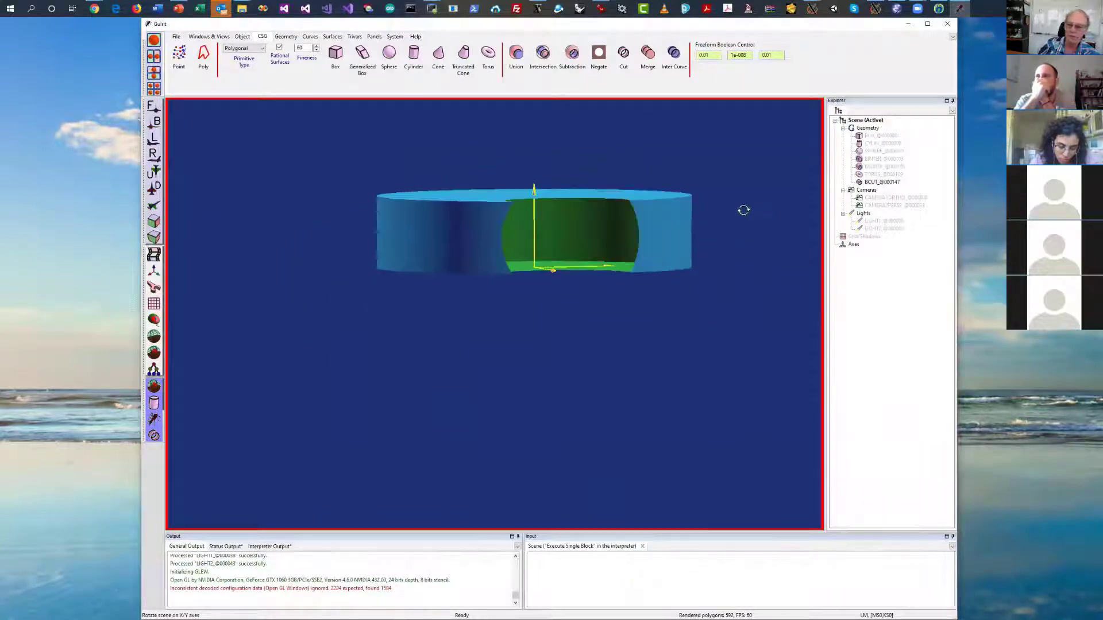
pyautogui.moveTo(663, 224); pyautogui.dragTo(743, 257)
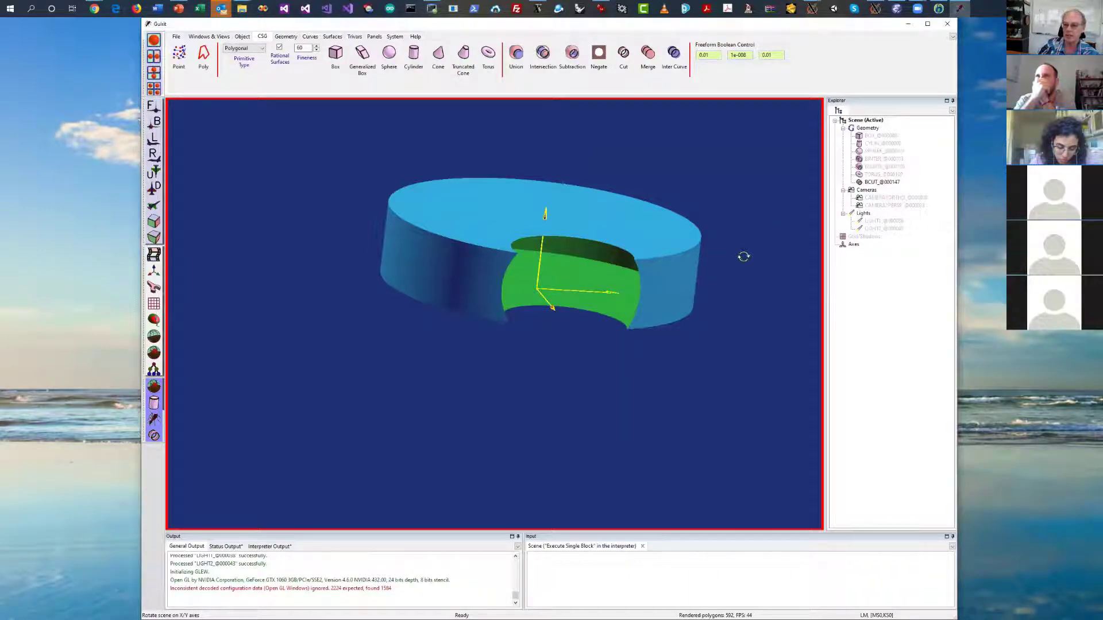
pyautogui.doubleClick(863, 237)
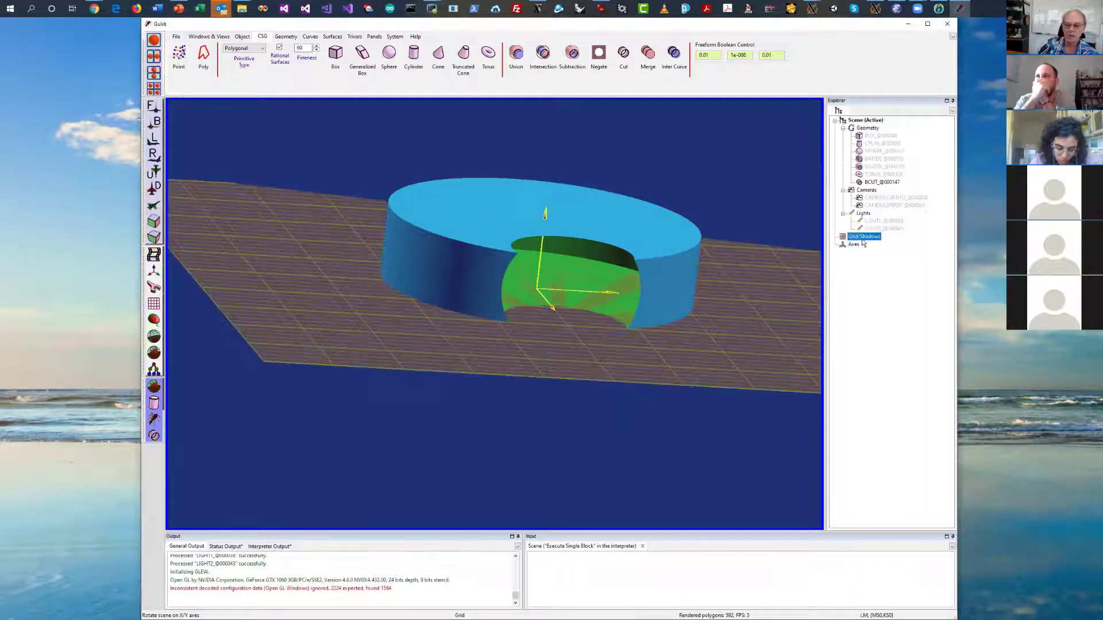
# Hide the Boolean cut result and set the primitive type to Surface
pyautogui.doubleClick(877, 182)
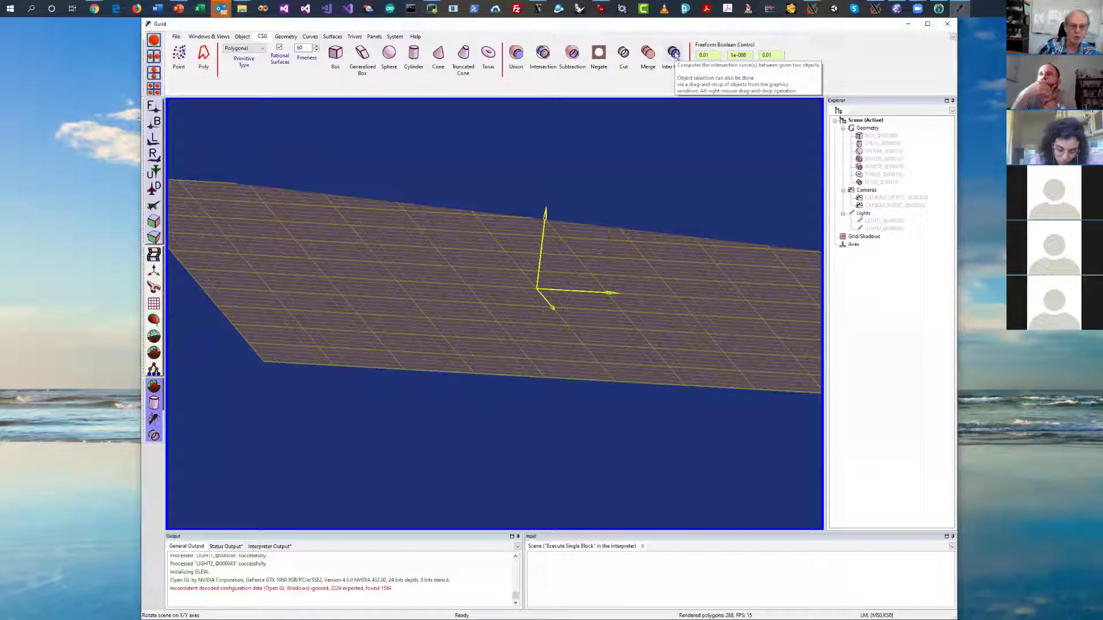
pyautogui.click(262, 48)
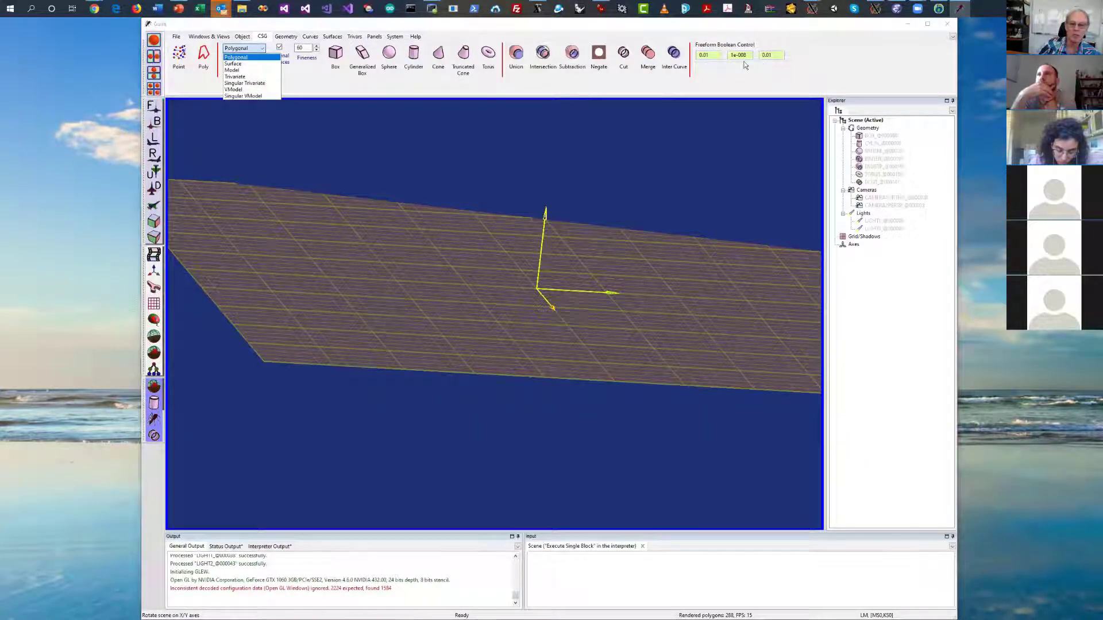
pyautogui.click(394, 86)
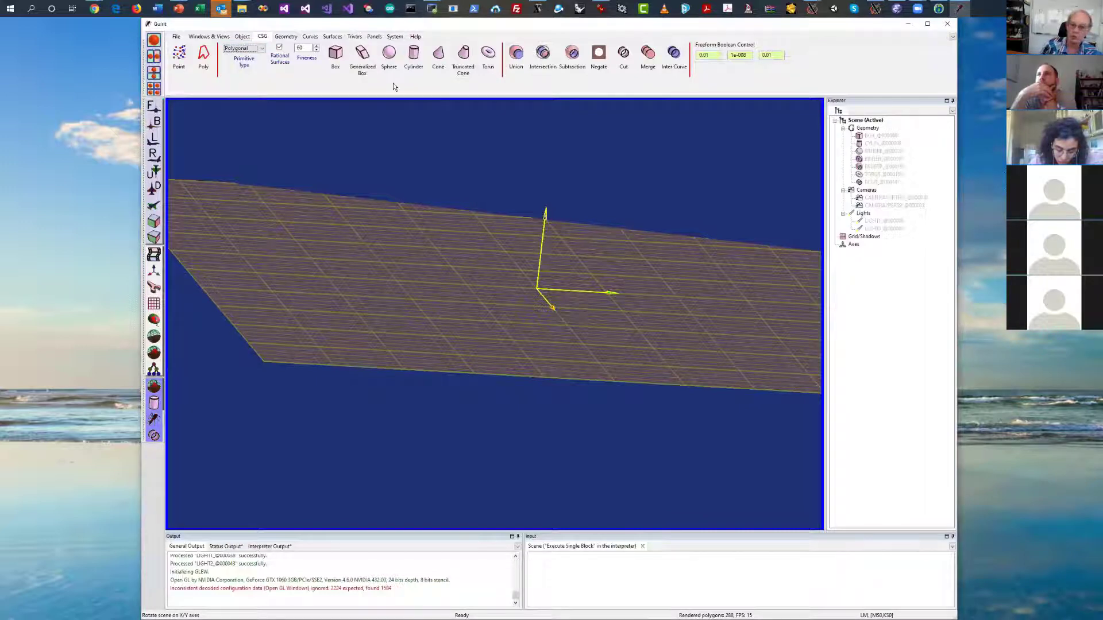
pyautogui.click(262, 49)
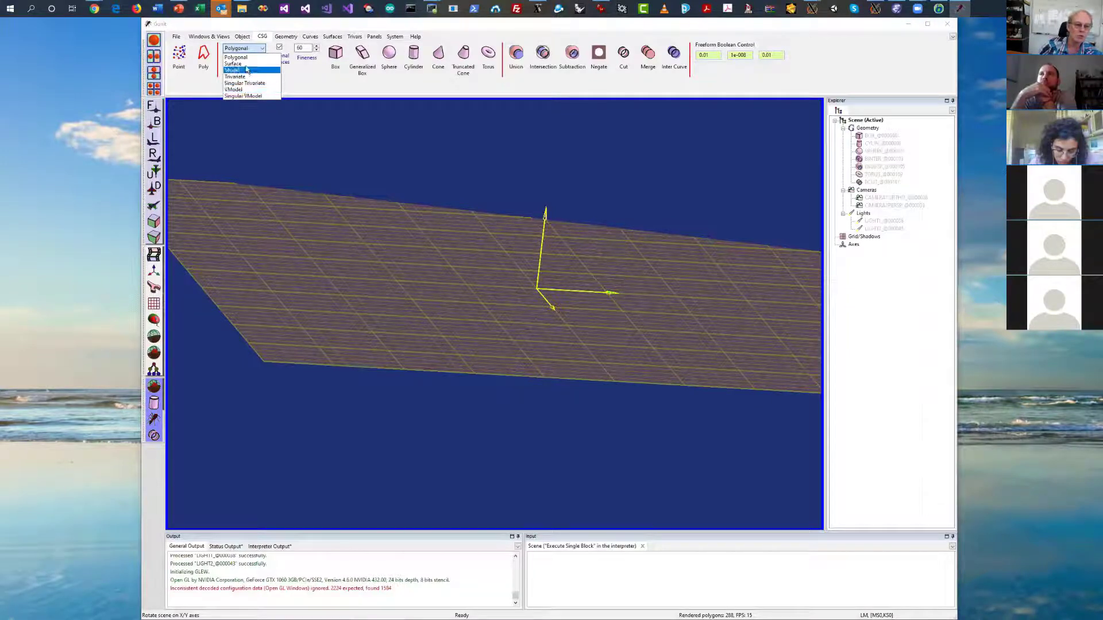
pyautogui.click(233, 64)
# Create a surface cylinder with the default base 0, 0, -1, height 0, 0, 2 and radius 0.5
pyautogui.click(414, 53)
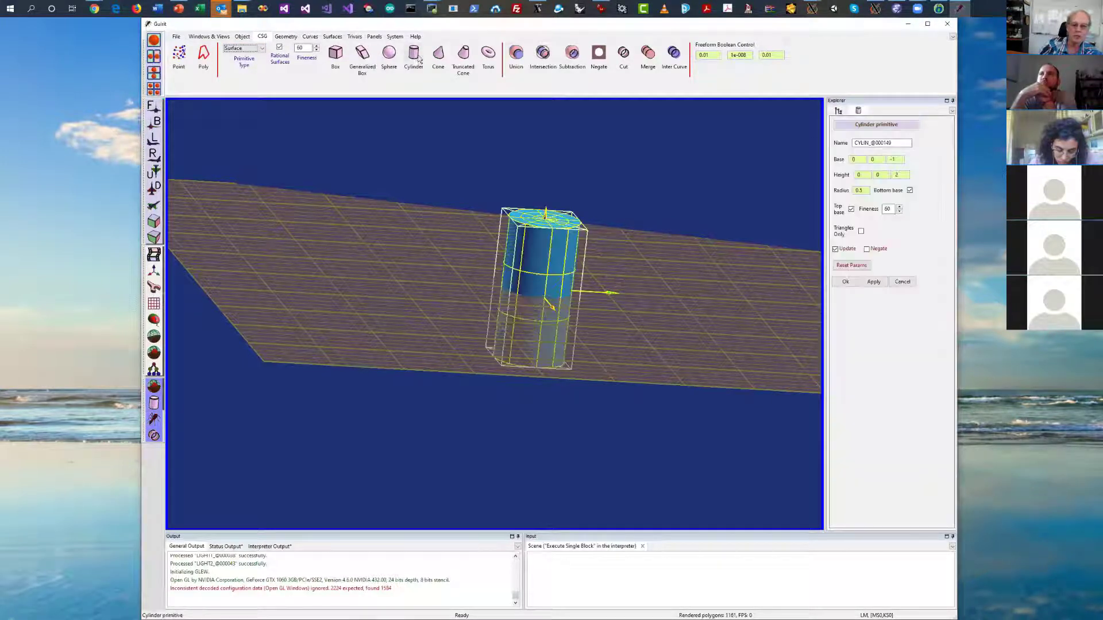
pyautogui.moveTo(672, 251); pyautogui.dragTo(481, 184)
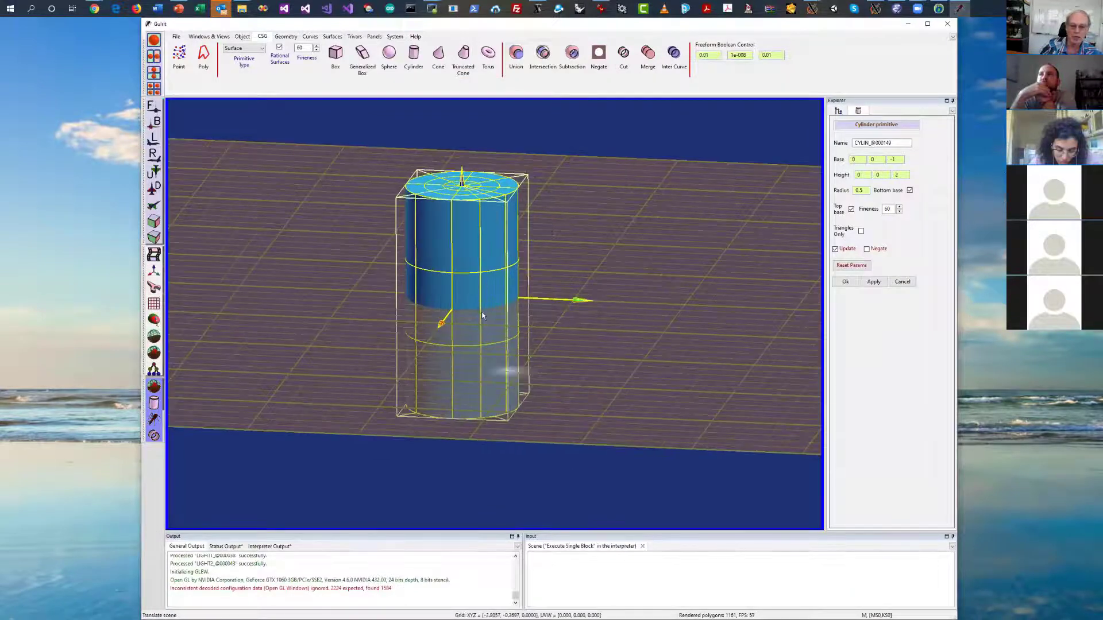
pyautogui.click(840, 281)
pyautogui.moveTo(682, 270); pyautogui.dragTo(608, 212)
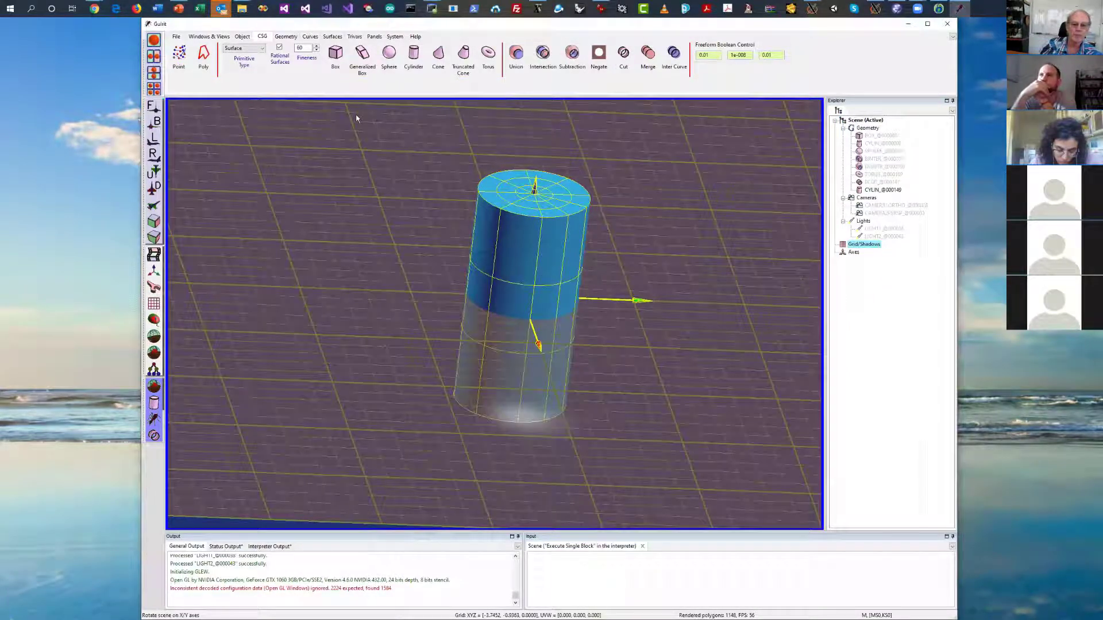
# Create a surface sphere shifted along negative Y to partly overlap the cylinder, with its radius reduced to about 0.8
pyautogui.click(389, 53)
pyautogui.moveTo(724, 245); pyautogui.dragTo(640, 241)
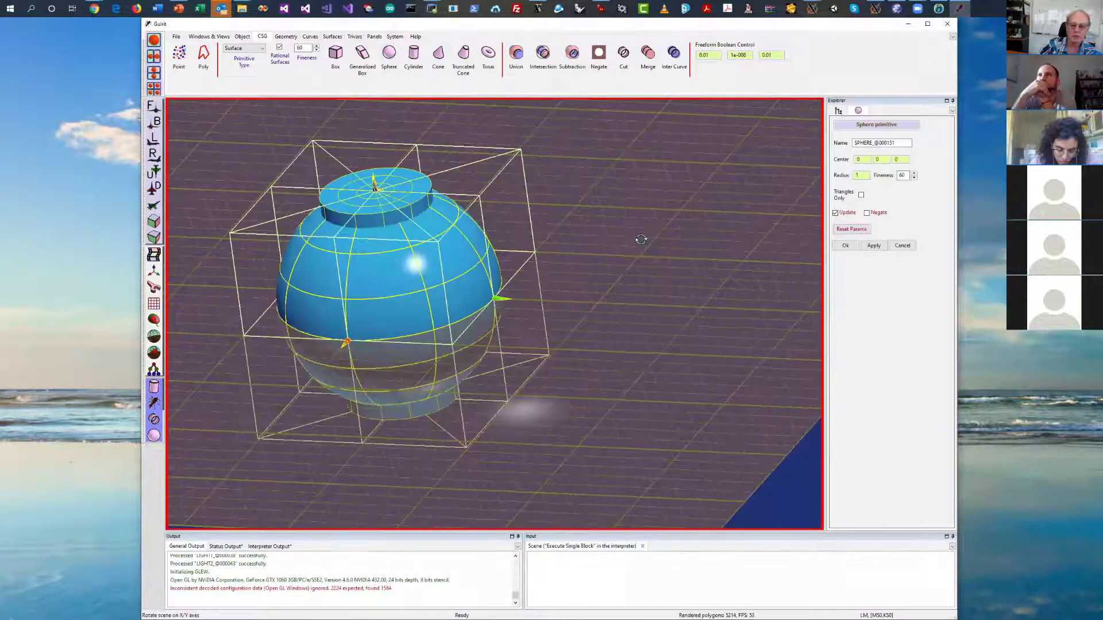
pyautogui.moveTo(878, 163); pyautogui.dragTo(879, 166)
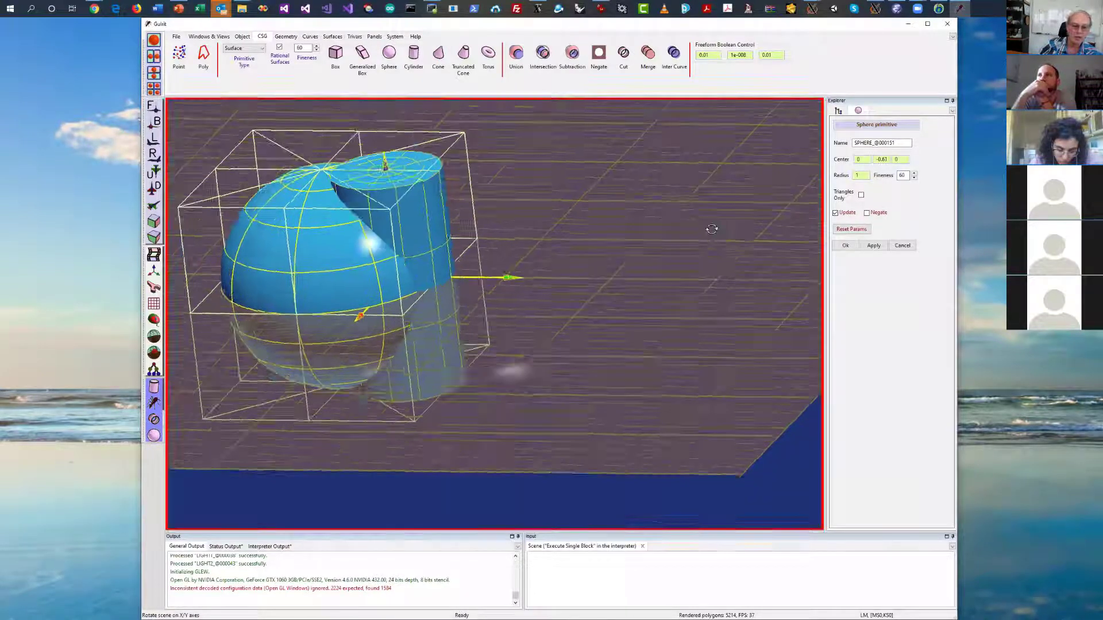
pyautogui.moveTo(709, 226); pyautogui.dragTo(735, 242)
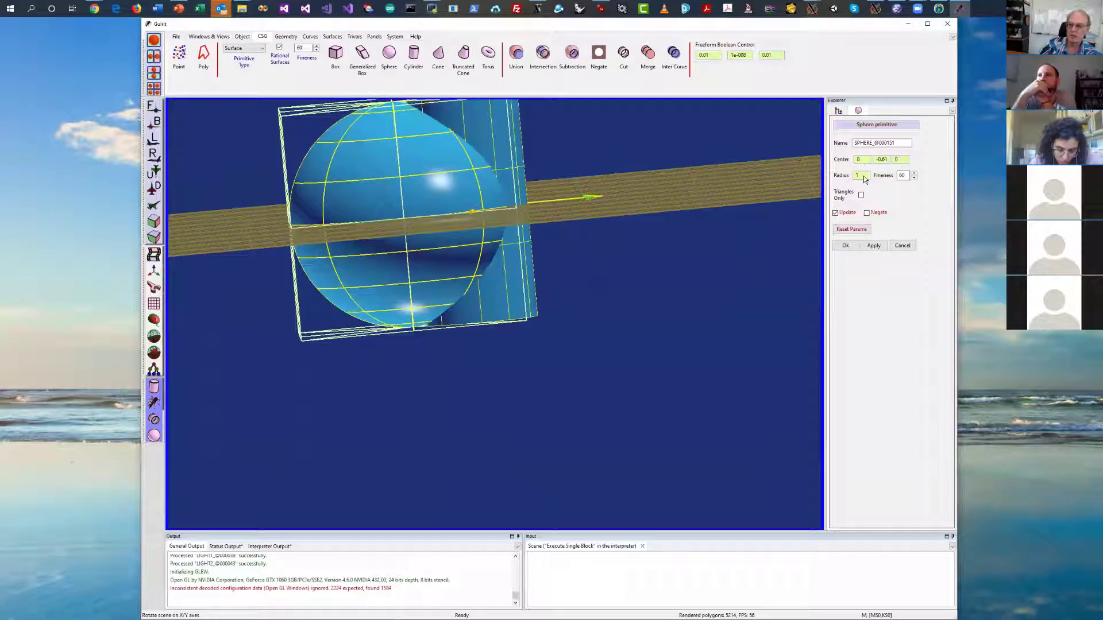
pyautogui.moveTo(864, 180); pyautogui.dragTo(864, 182)
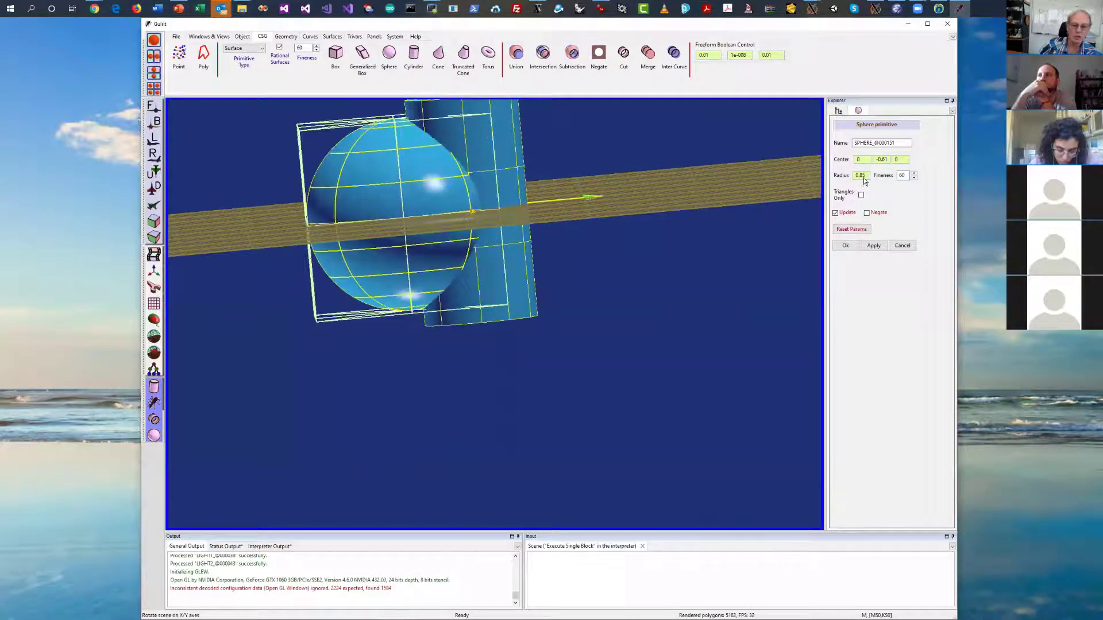
pyautogui.click(844, 246)
pyautogui.moveTo(758, 239); pyautogui.dragTo(625, 188)
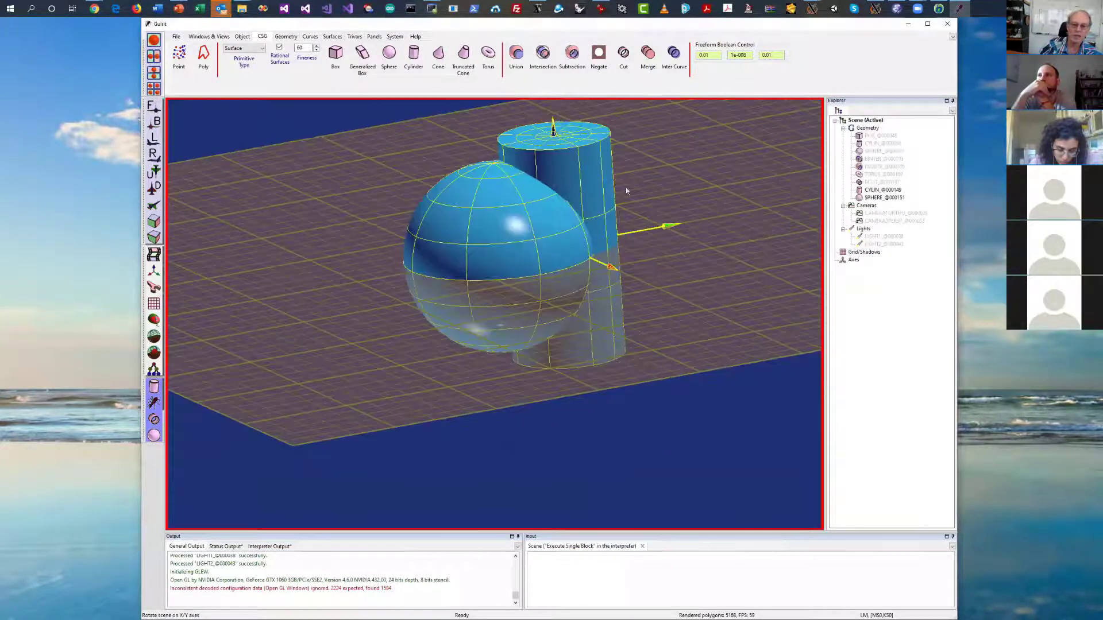
# Subtract the surface sphere from the surface cylinder with a Boolean subtraction and inspect the resulting cutout
pyautogui.click(575, 53)
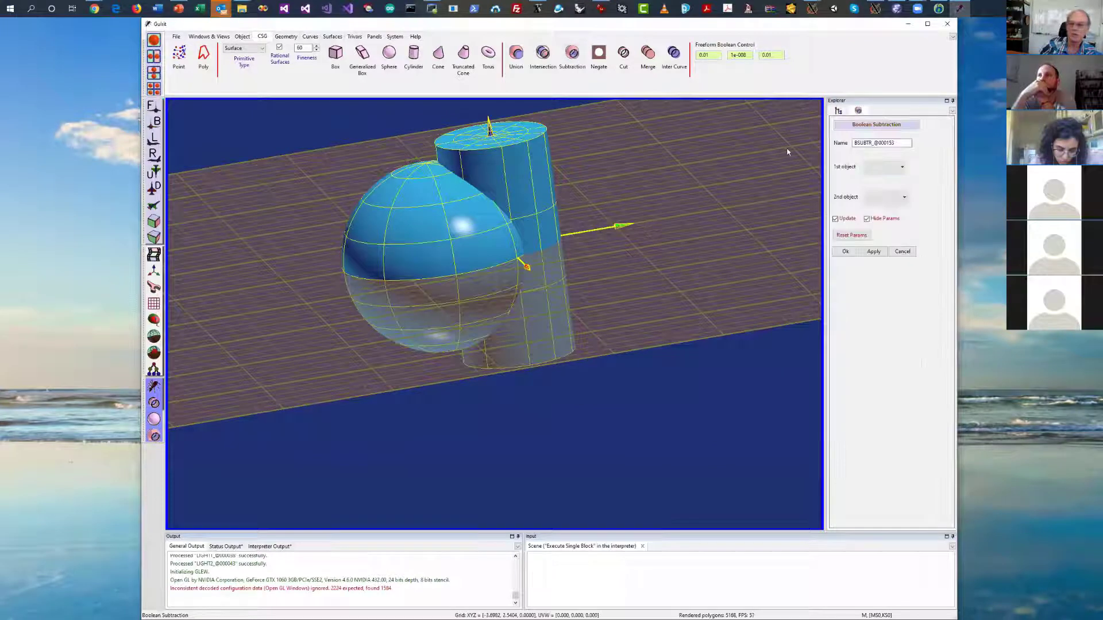
pyautogui.click(883, 167)
pyautogui.click(885, 180)
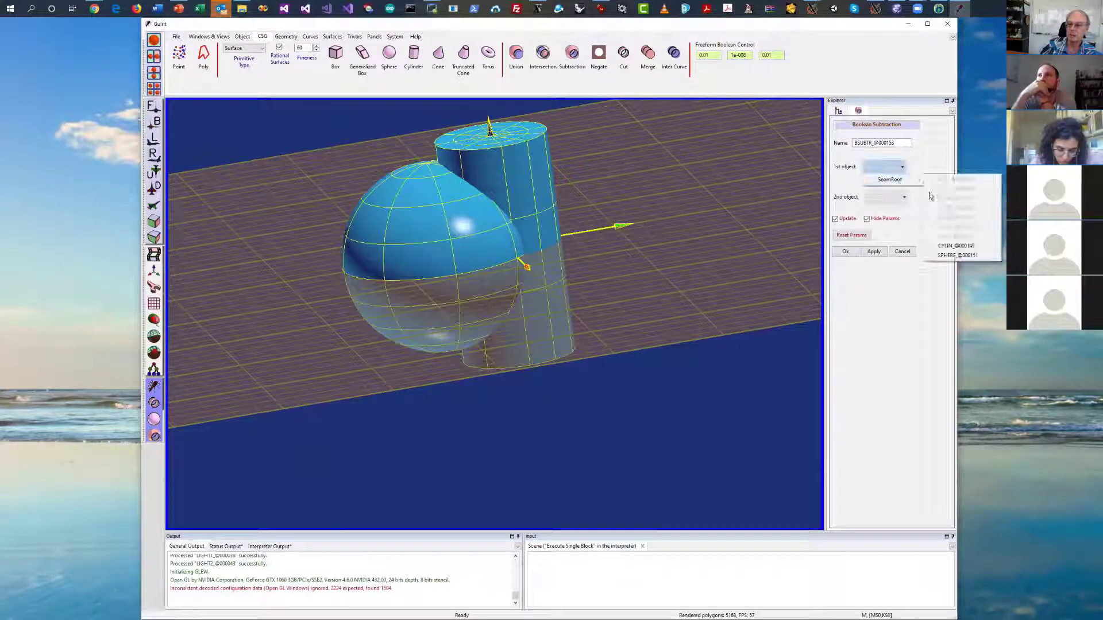
pyautogui.click(964, 241)
pyautogui.click(887, 197)
pyautogui.click(888, 210)
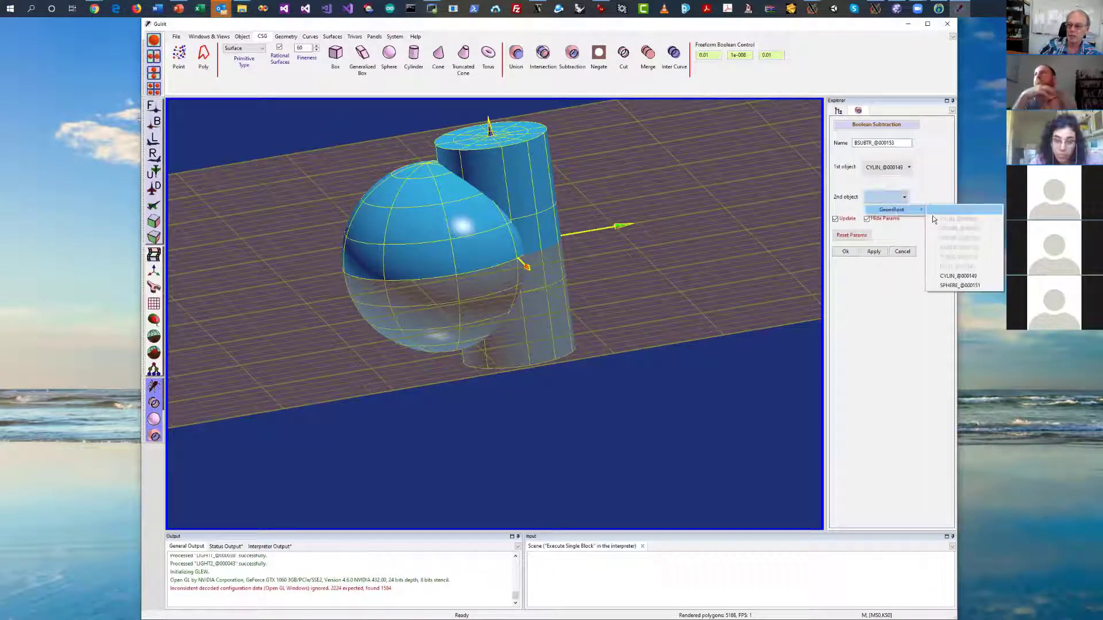
pyautogui.click(955, 286)
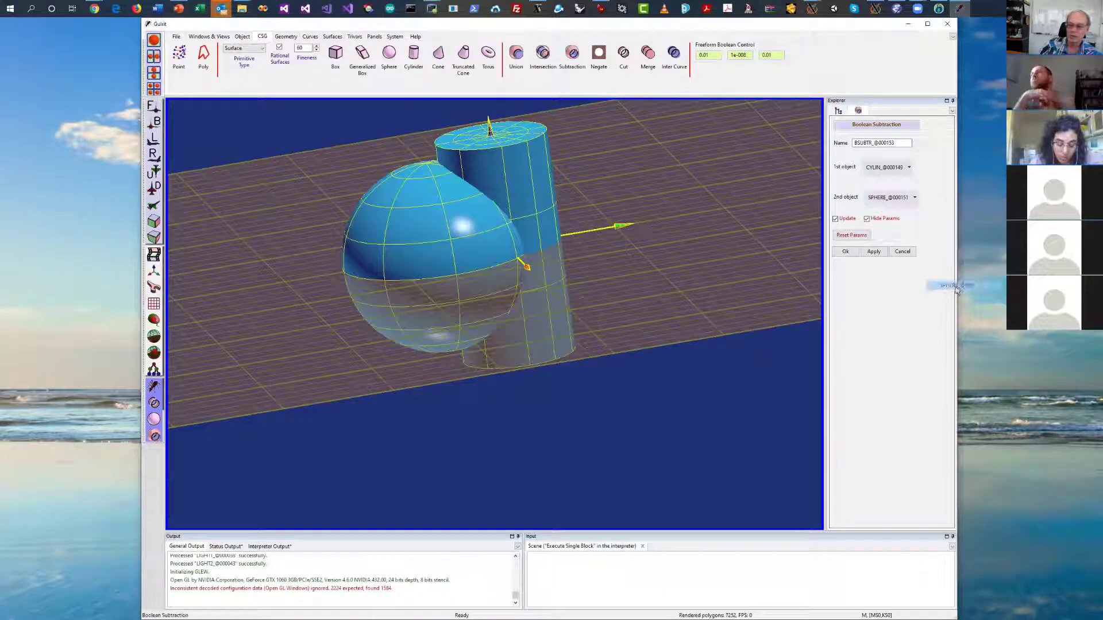
pyautogui.click(845, 251)
pyautogui.moveTo(686, 248); pyautogui.dragTo(673, 299)
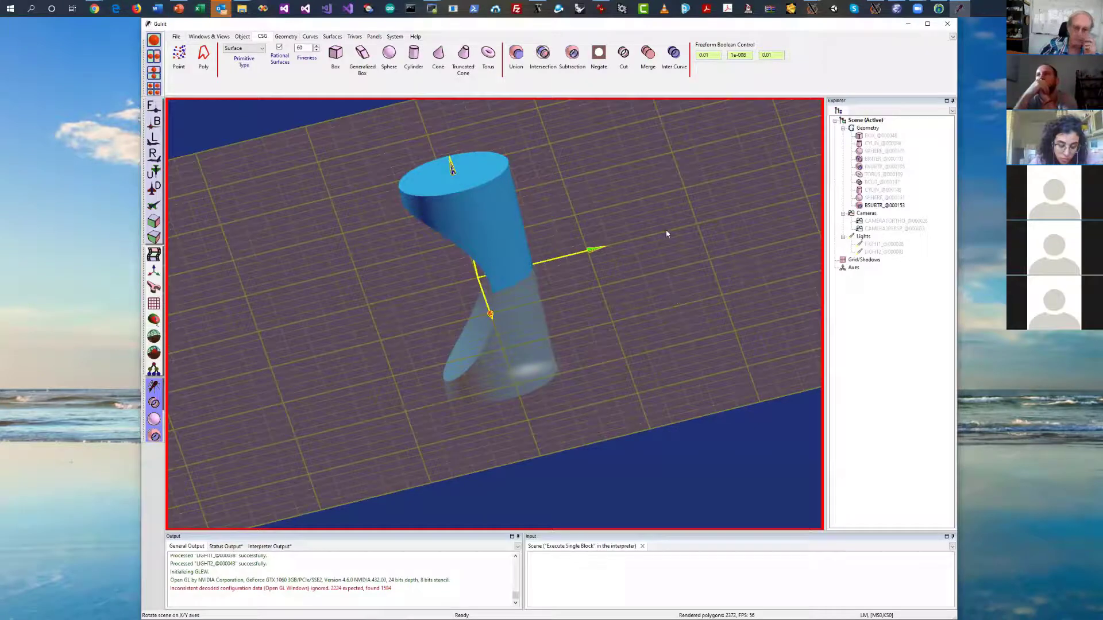
pyautogui.moveTo(666, 234); pyautogui.dragTo(666, 236)
# Set the primitive type to Model and remove all existing geometry from the scene
pyautogui.click(262, 50)
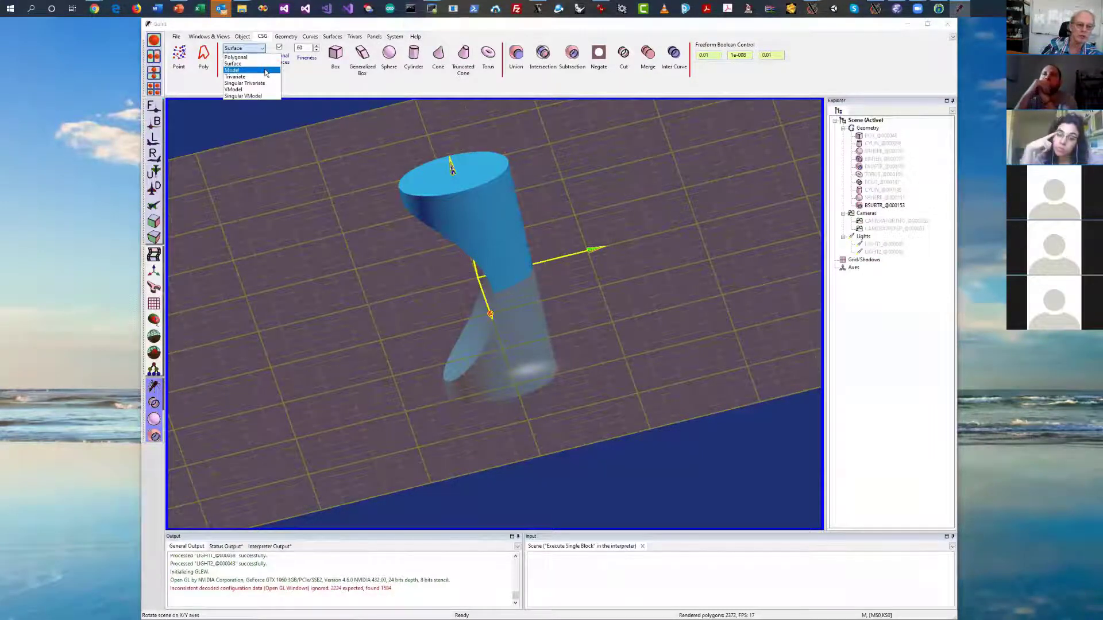
pyautogui.click(268, 70)
pyautogui.click(835, 274)
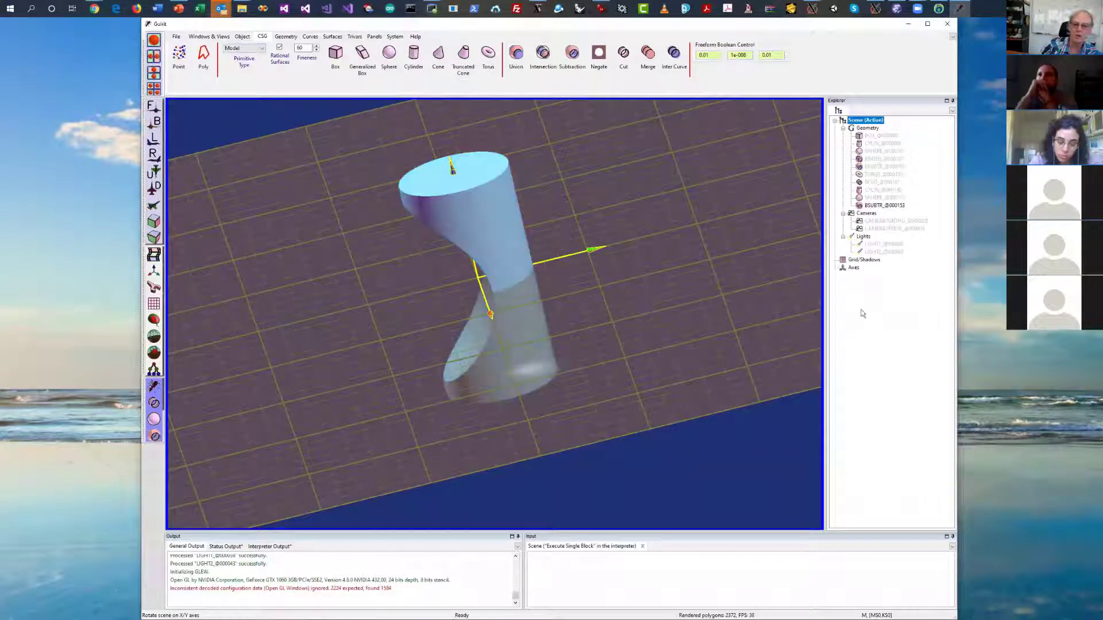
pyautogui.hotkey('ctrl', 'x')
pyautogui.click(881, 136)
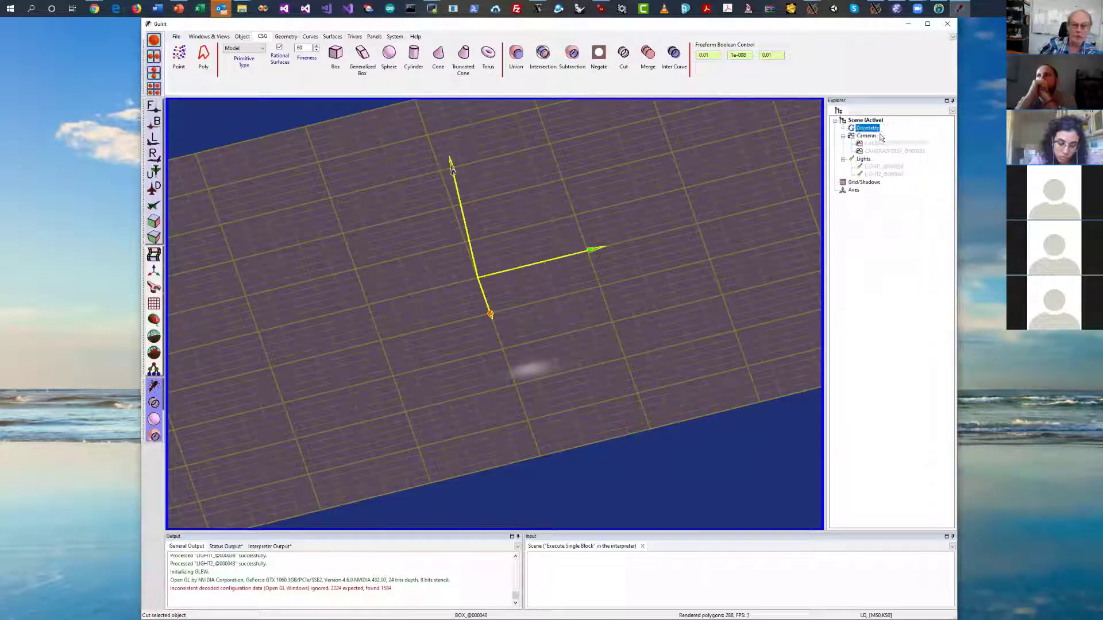
# Create a model-type cylinder with its default parameters
pyautogui.click(412, 54)
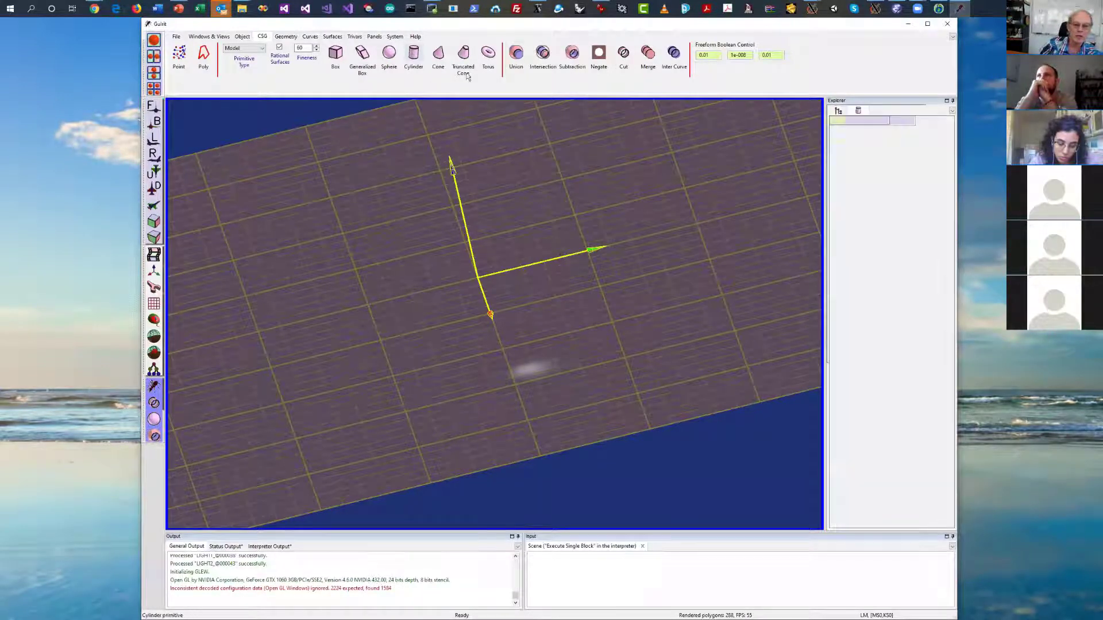
pyautogui.click(843, 282)
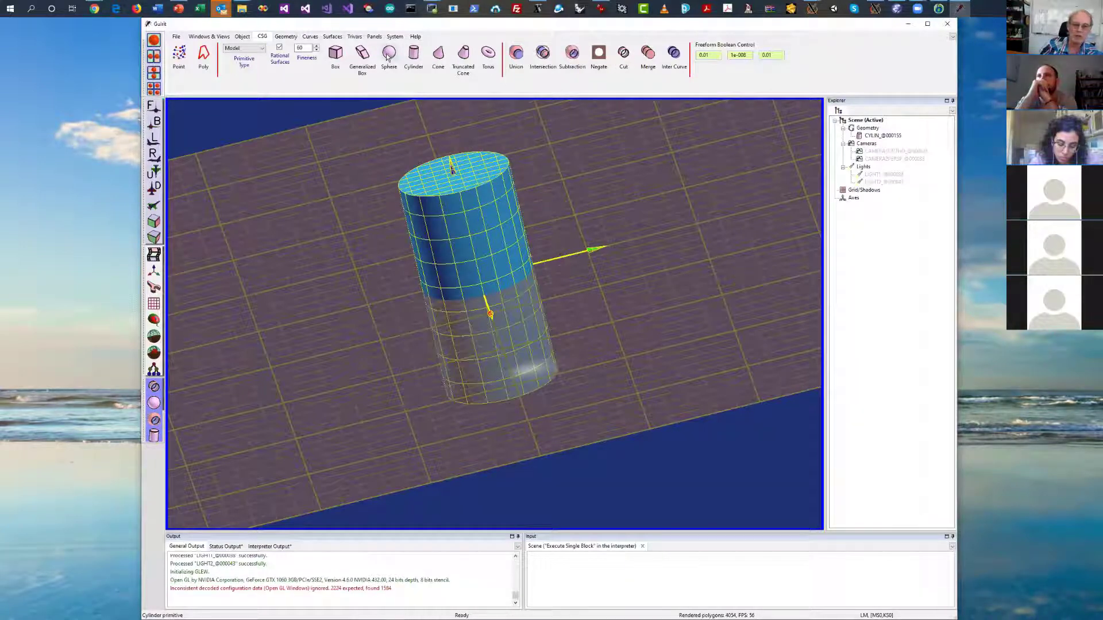
pyautogui.click(424, 247)
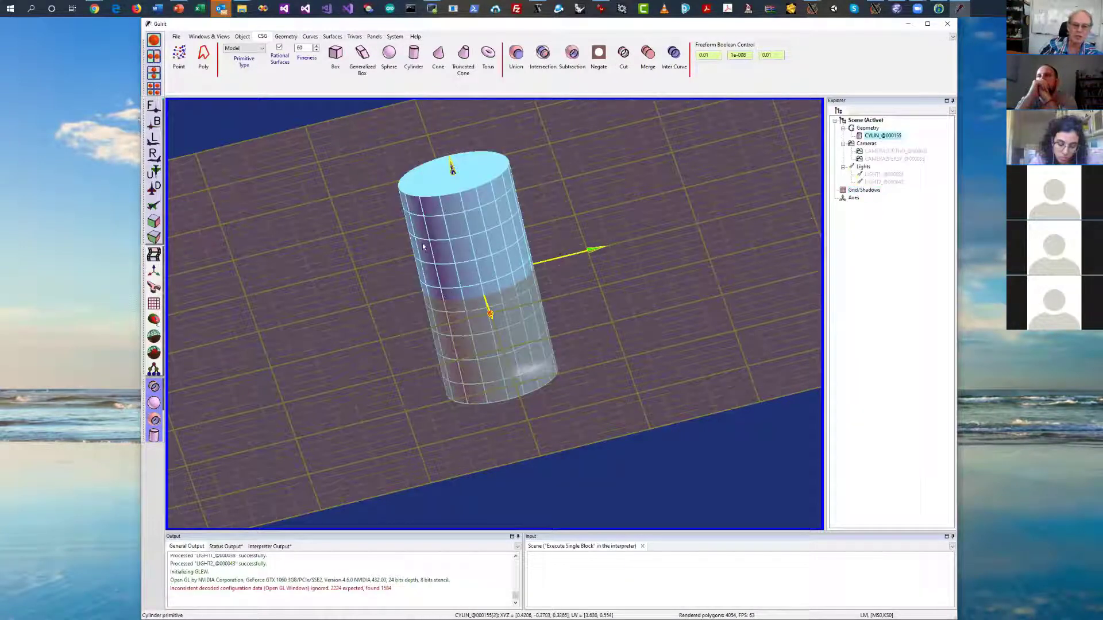
# Create a model-type sphere with its center shifted to the cylinder's side and a reduced radius so the two partly overlap
pyautogui.click(387, 66)
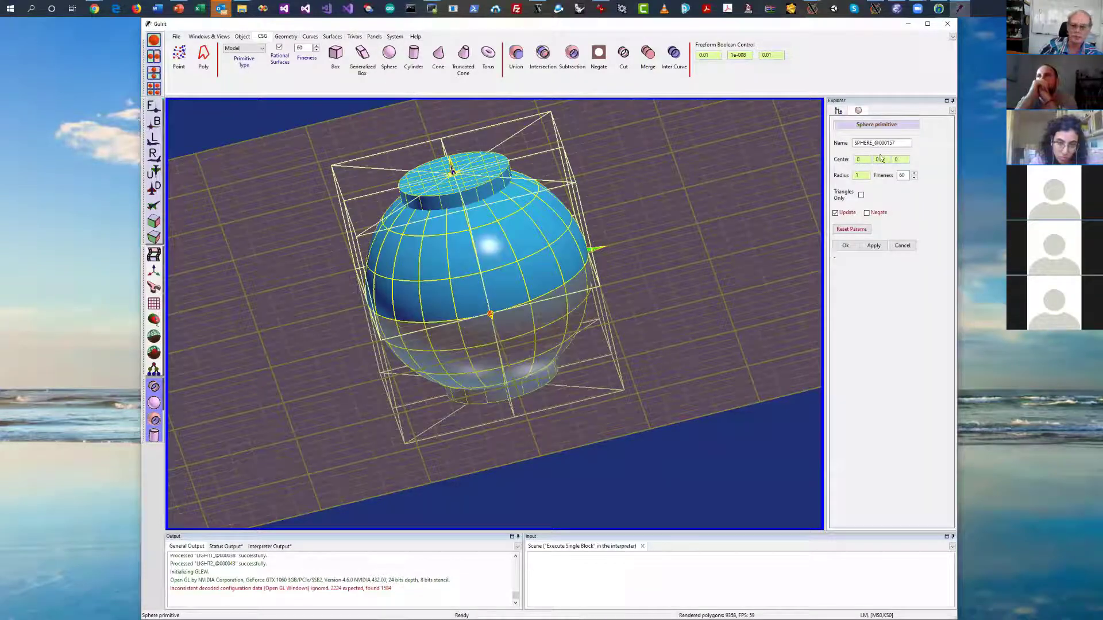
pyautogui.moveTo(879, 159); pyautogui.dragTo(861, 183)
pyautogui.click(849, 246)
pyautogui.moveTo(677, 277); pyautogui.dragTo(498, 485)
pyautogui.moveTo(444, 410); pyautogui.dragTo(569, 190)
# Subtract the model sphere from the model cylinder with a Boolean subtraction and inspect the trimmed cutout
pyautogui.click(572, 53)
pyautogui.click(885, 167)
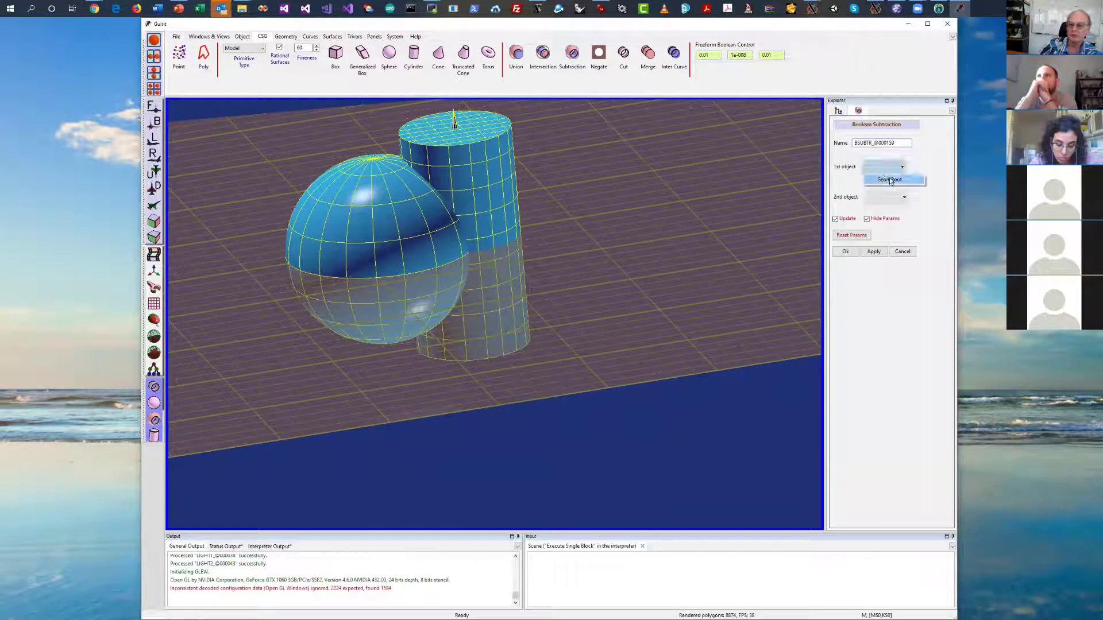
pyautogui.moveTo(893, 180)
pyautogui.click(956, 179)
pyautogui.click(885, 197)
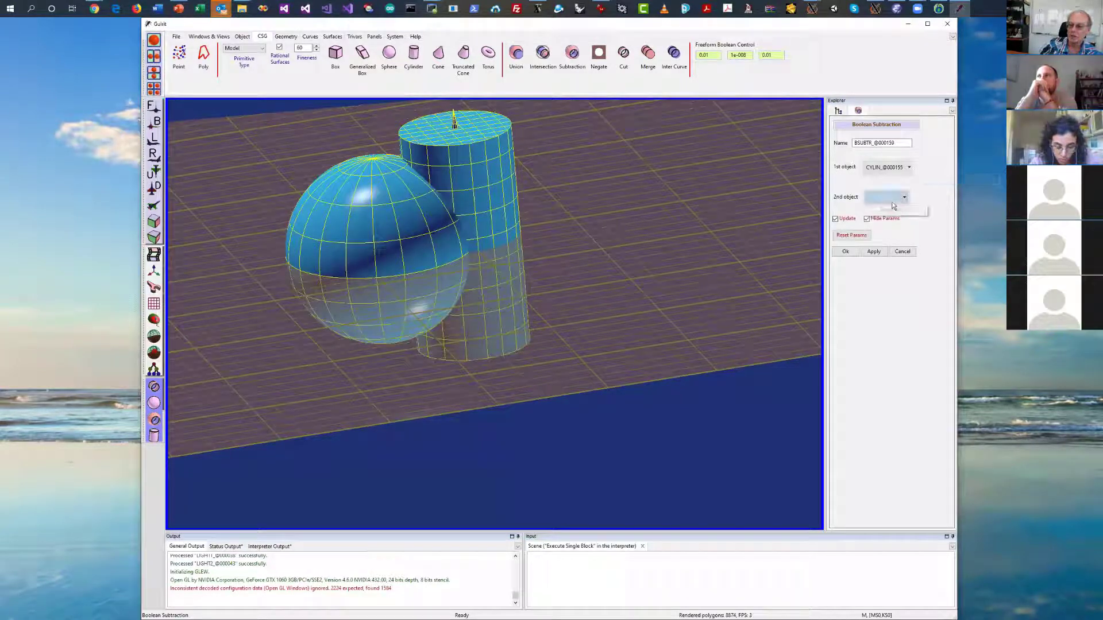
pyautogui.moveTo(893, 210)
pyautogui.click(950, 221)
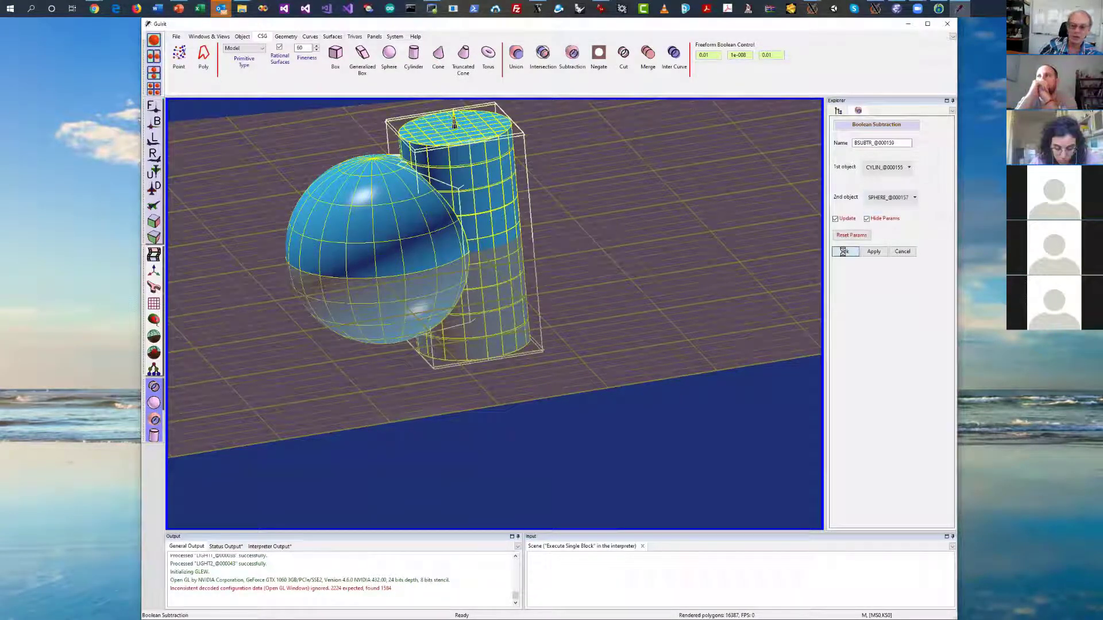
pyautogui.click(845, 251)
pyautogui.moveTo(912, 244); pyautogui.dragTo(939, 229)
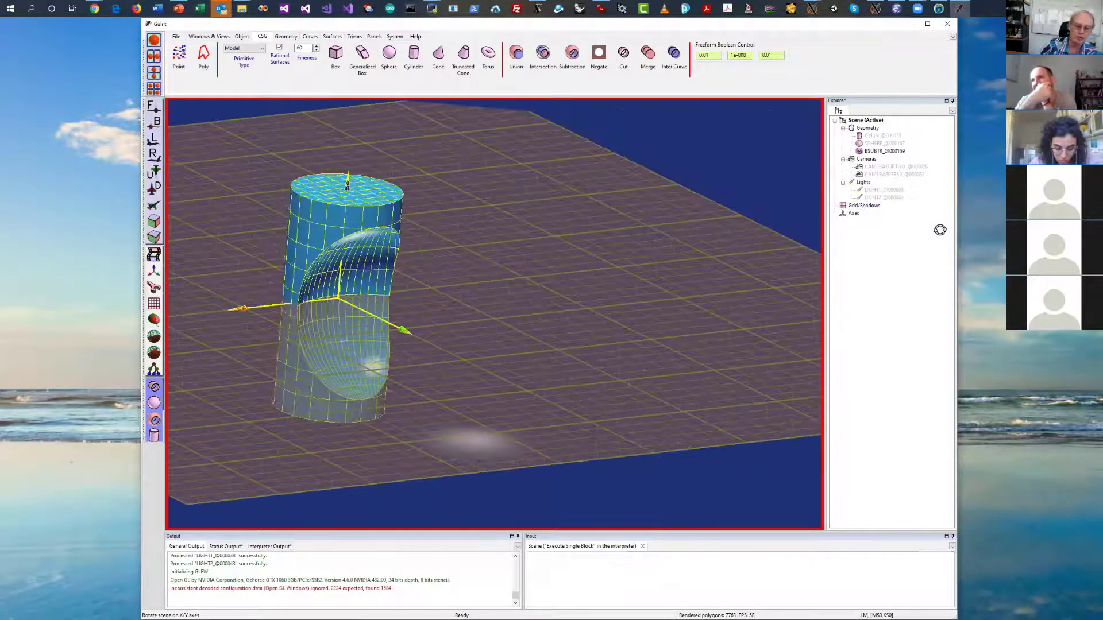
pyautogui.moveTo(746, 244); pyautogui.dragTo(677, 200, button='right')
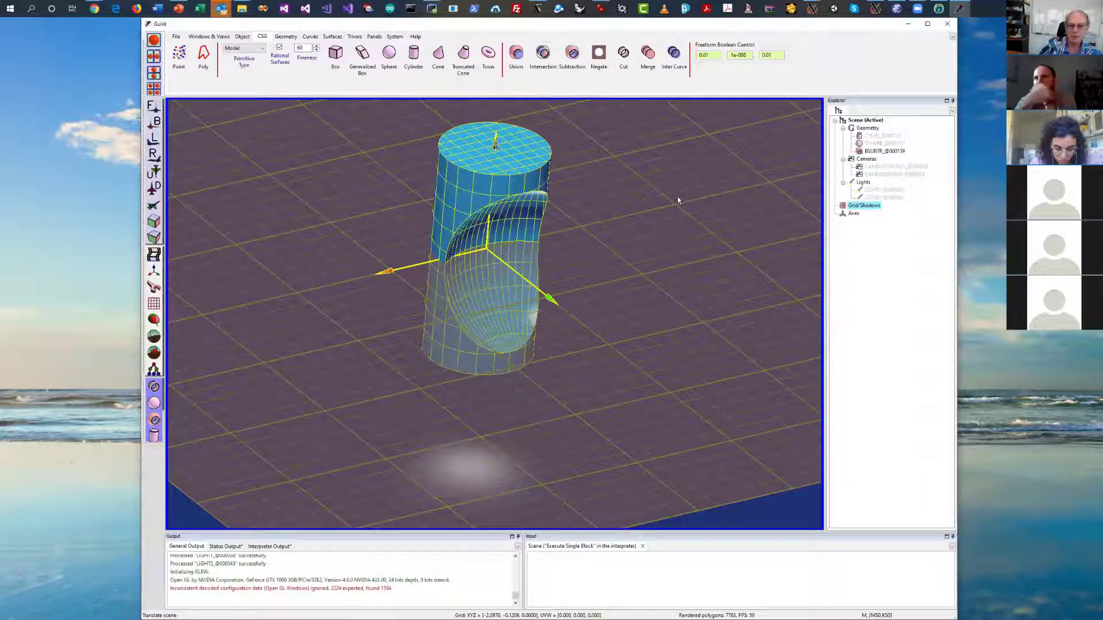
# Hide the model cylinder's Boolean subtraction result
pyautogui.click(894, 162)
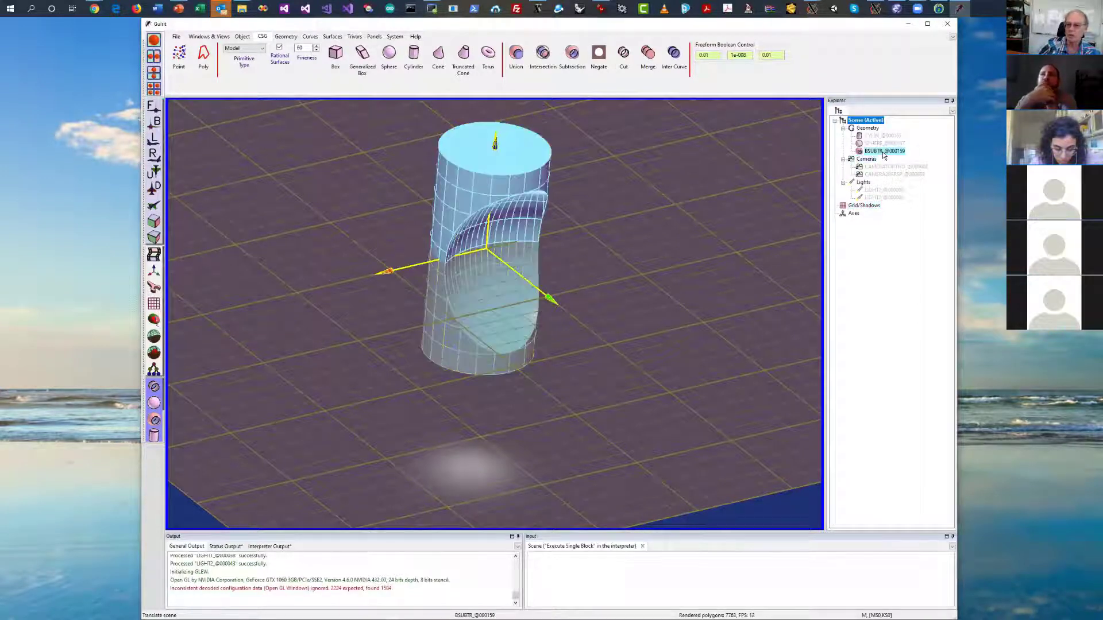
pyautogui.click(884, 151)
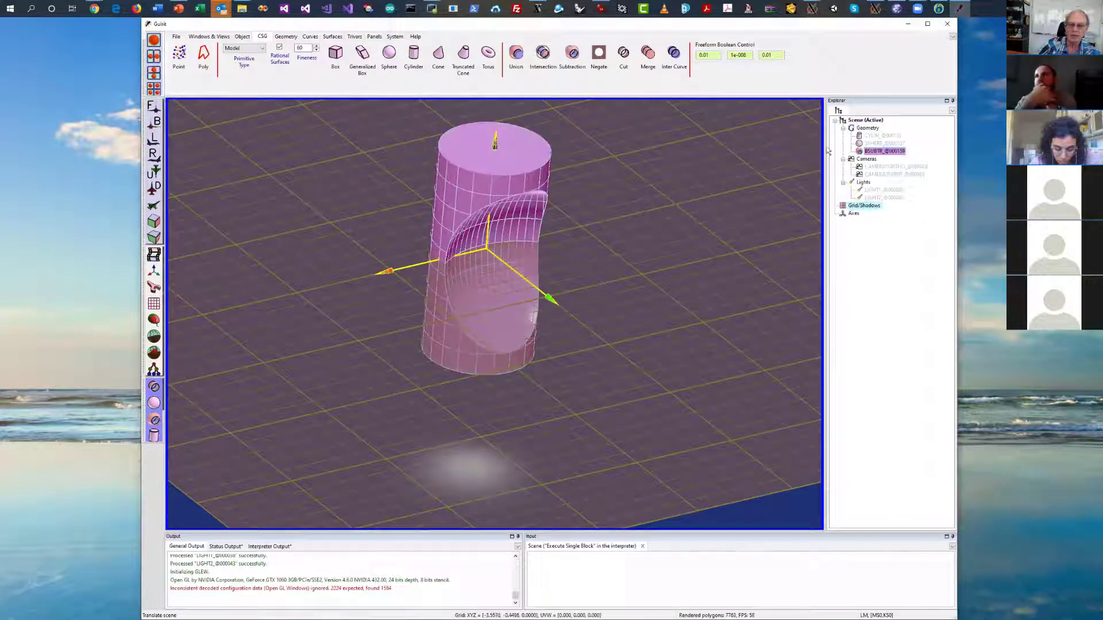
pyautogui.doubleClick(883, 151)
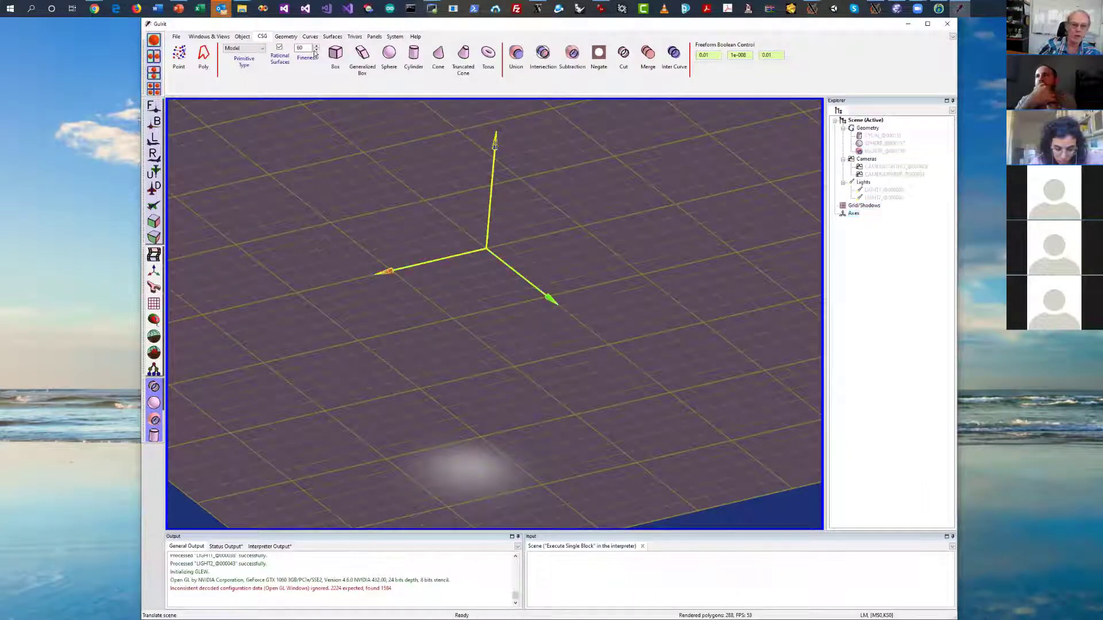
# Create a polygonal box with its corner at the origin and all dimensions 1, keeping the box settings open for another
pyautogui.click(244, 48)
pyautogui.click(237, 62)
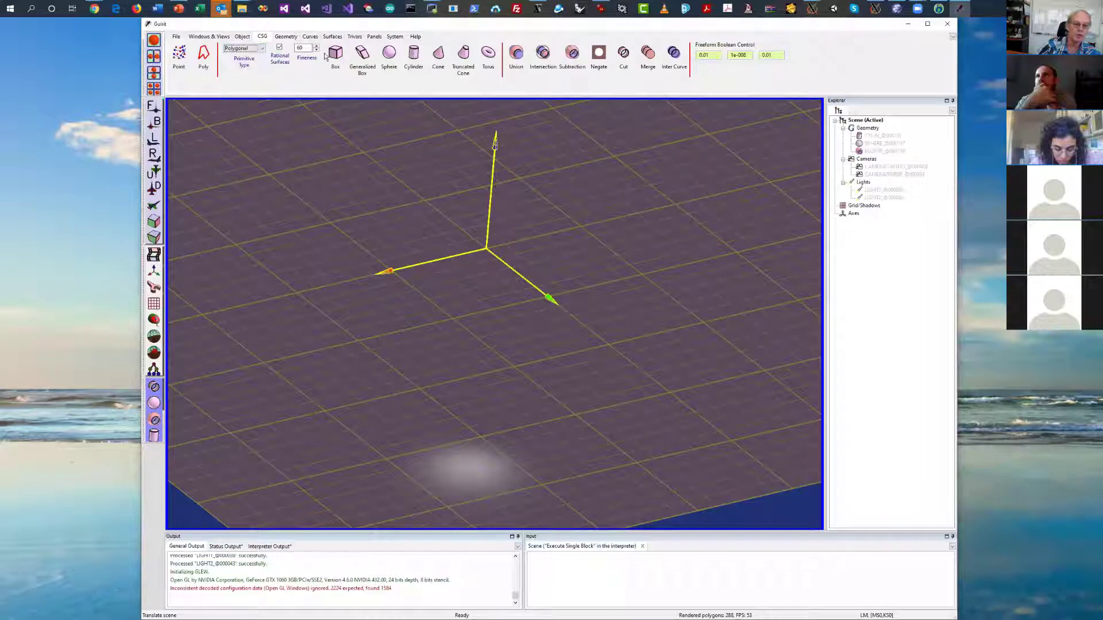
pyautogui.click(336, 54)
pyautogui.moveTo(640, 184); pyautogui.dragTo(629, 229)
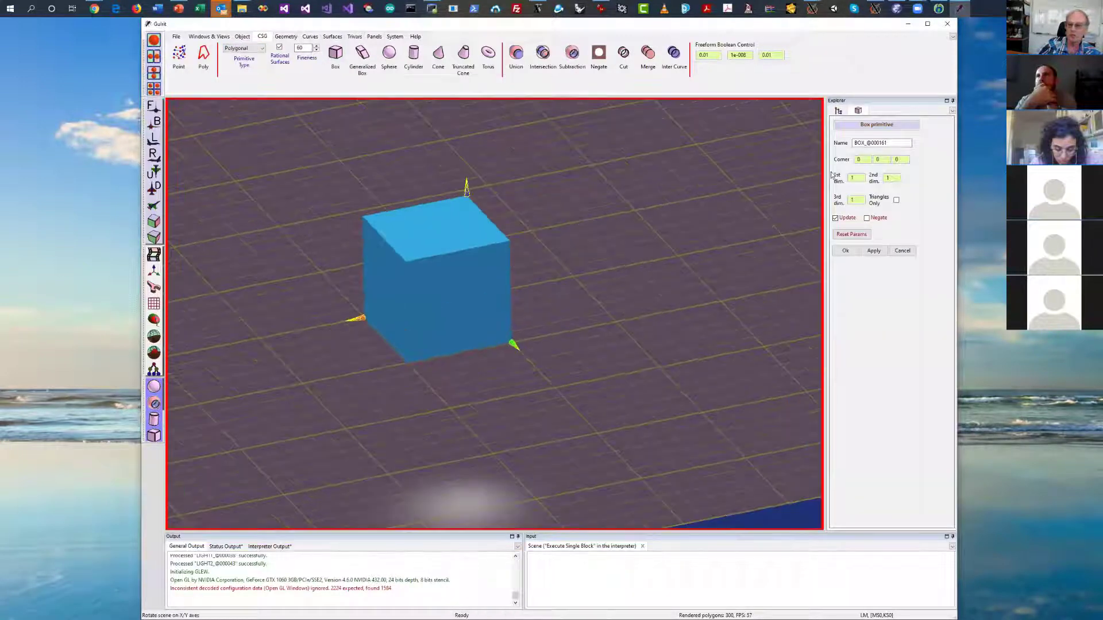
pyautogui.click(874, 253)
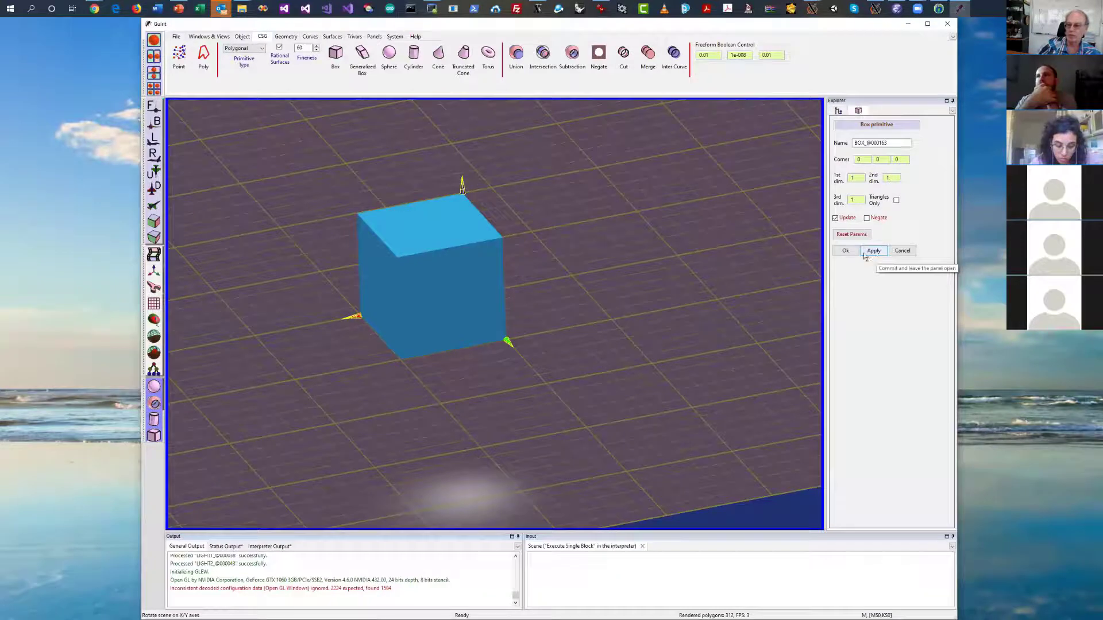
# Add two more unit boxes with corners shifted along X and Y, and place a fourth box beside the first one
pyautogui.click(846, 252)
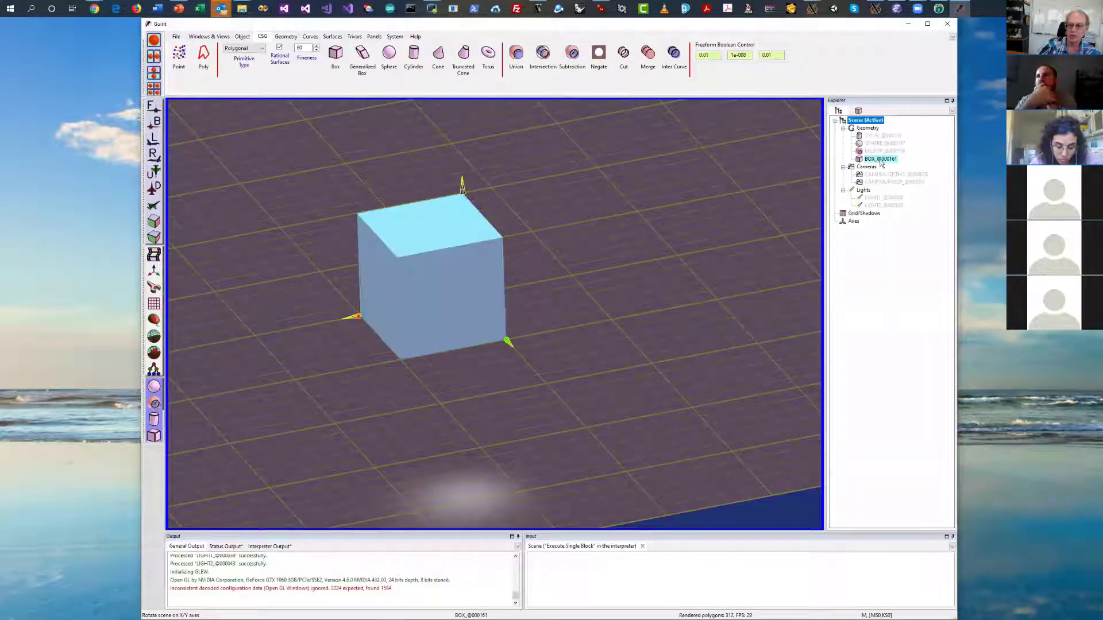
pyautogui.doubleClick(879, 159)
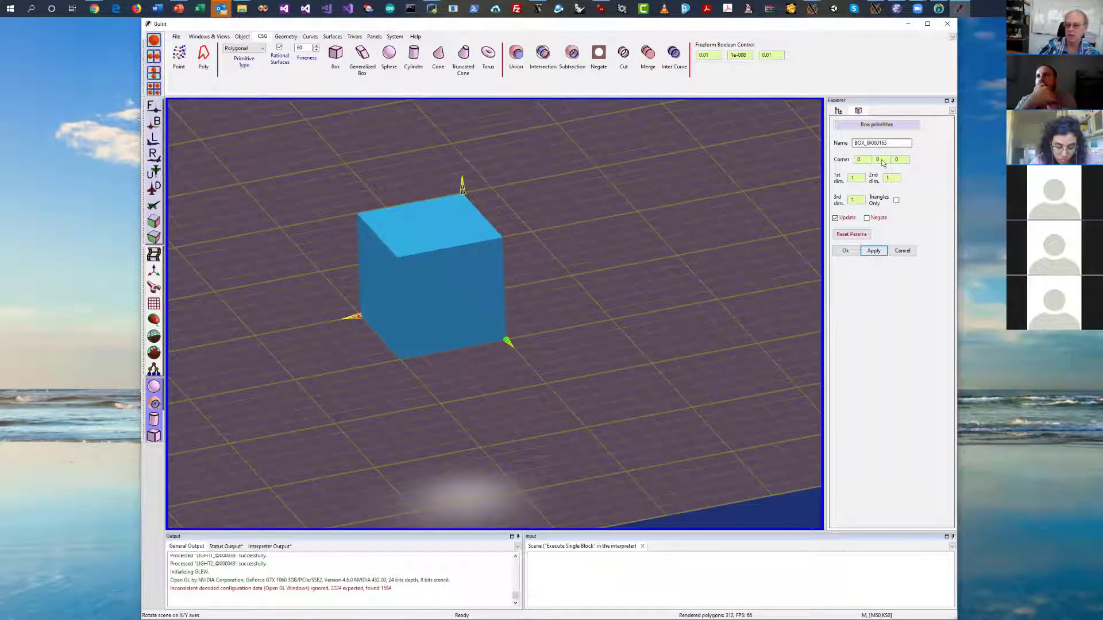
pyautogui.moveTo(882, 160); pyautogui.dragTo(883, 229)
pyautogui.click(878, 250)
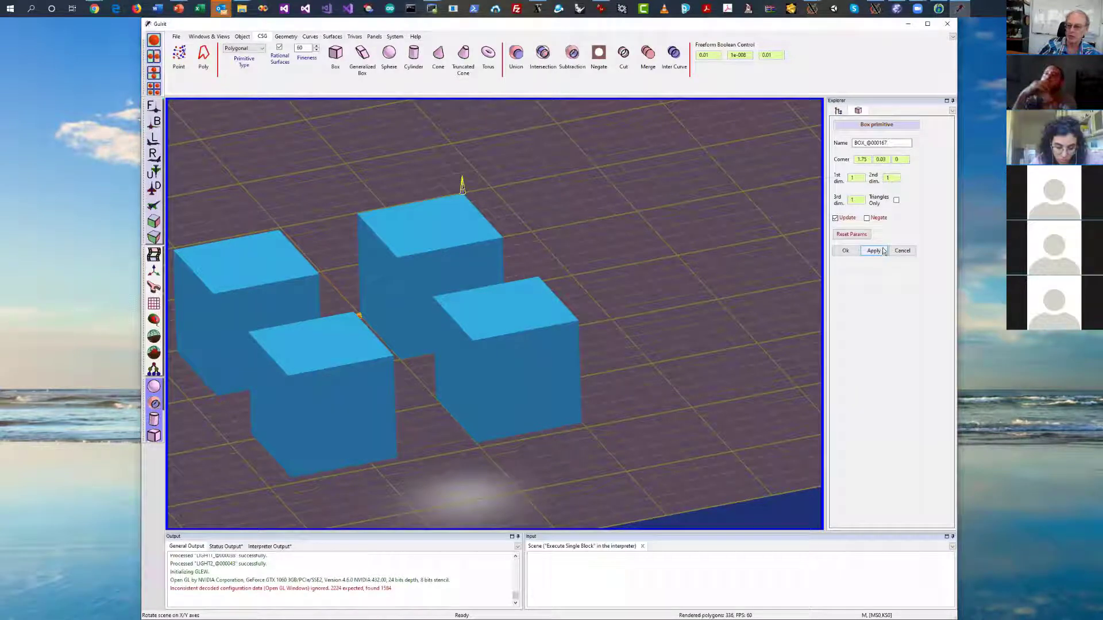
pyautogui.click(873, 251)
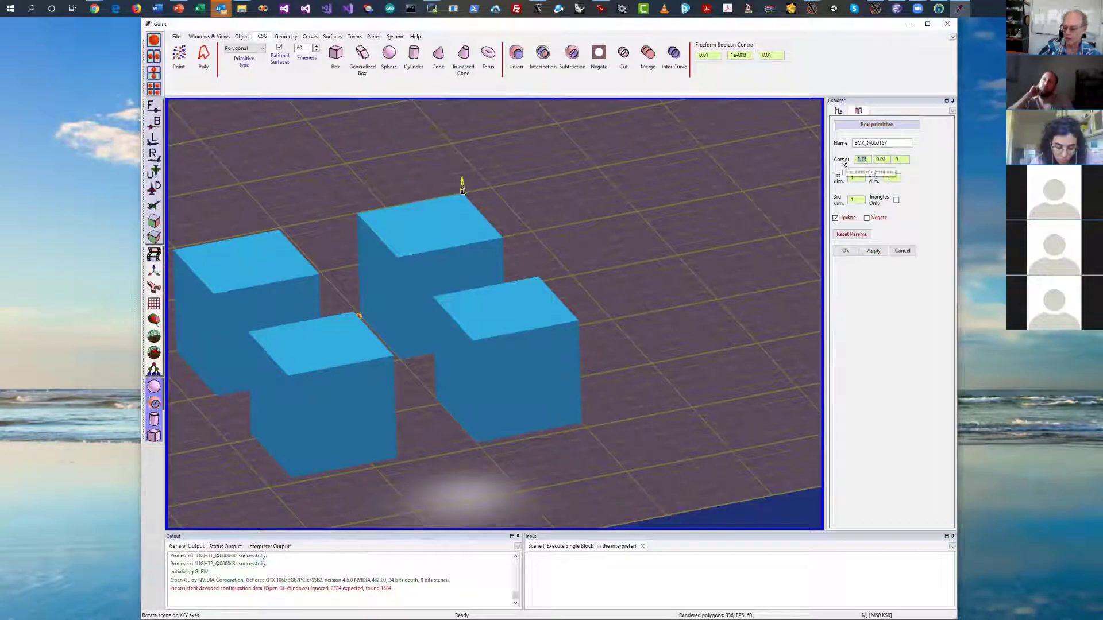
# Set the fourth box's corner to 0.2, 0.2, 1 so it sits on the box at the origin
pyautogui.write('0.2')
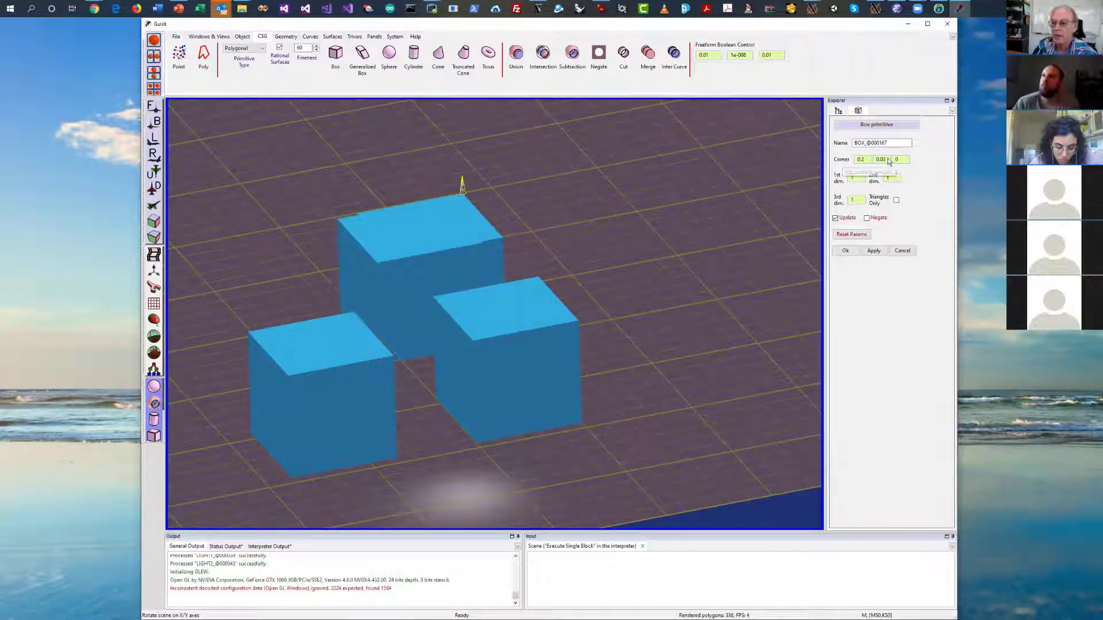
pyautogui.press('BackSpace')
pyautogui.press('BackSpace')
pyautogui.write('2')
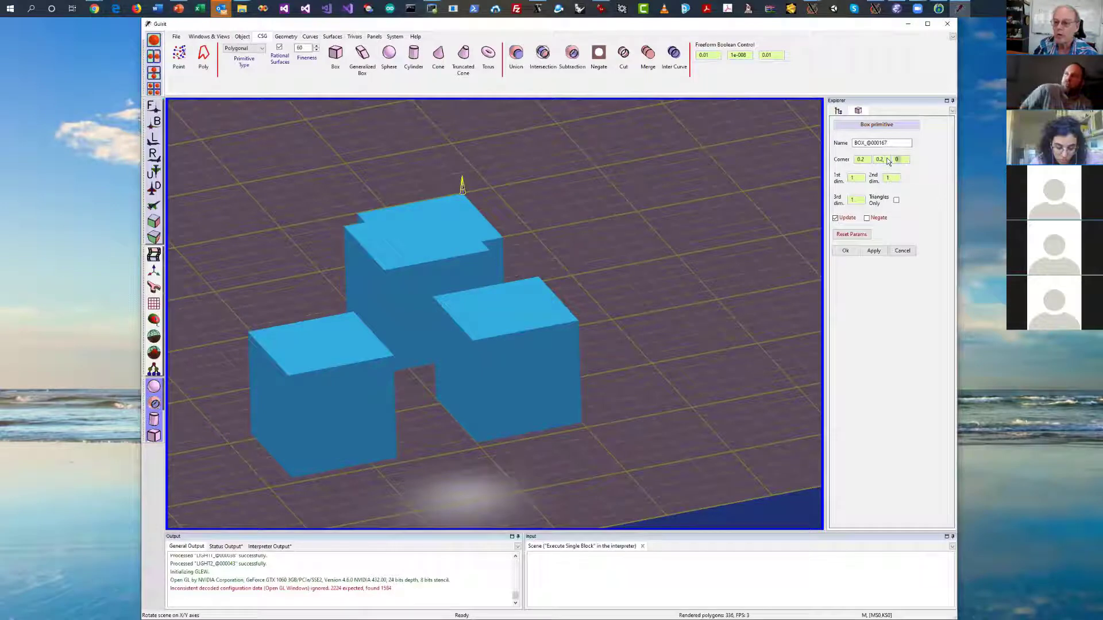
pyautogui.write('1')
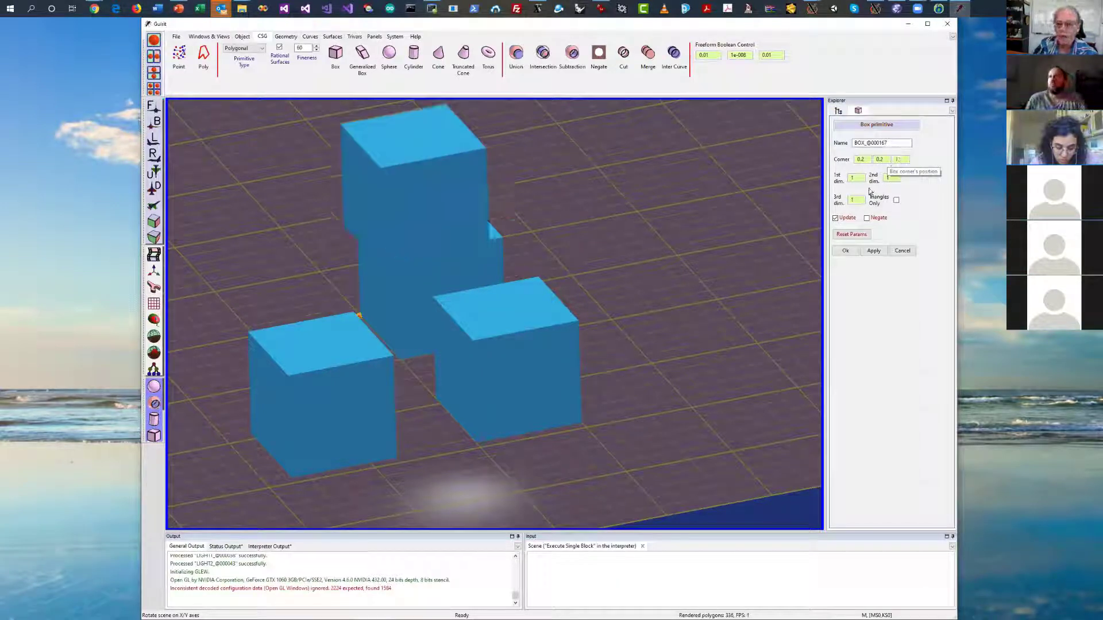
# Set all three dimensions of the fourth box to 0.5 and accept it
pyautogui.write('0.5')
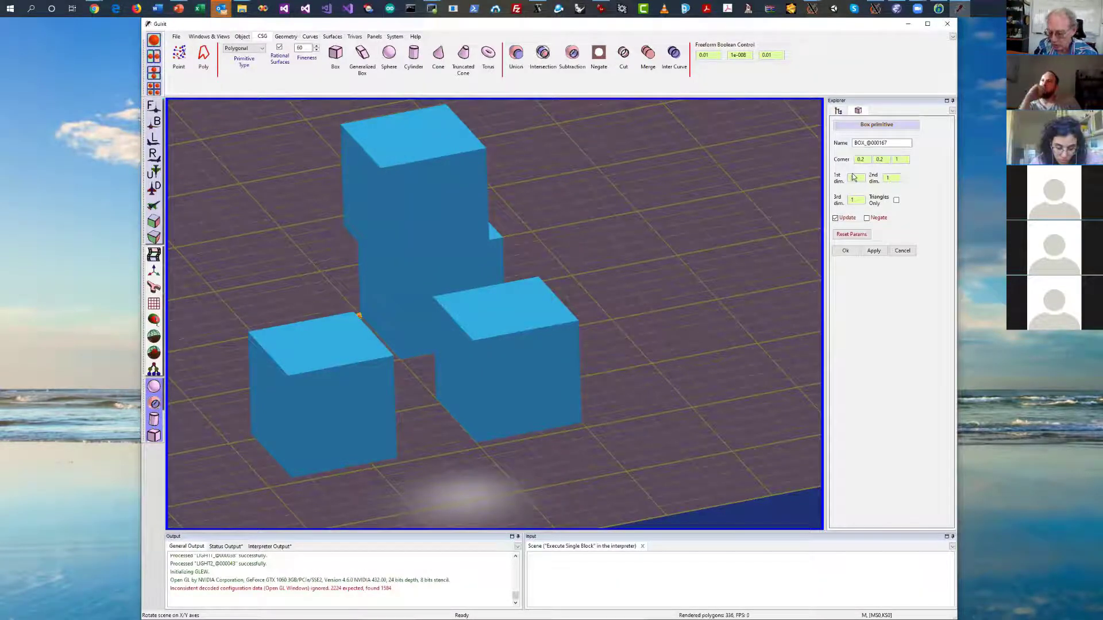
pyautogui.click(888, 176)
pyautogui.write('.5')
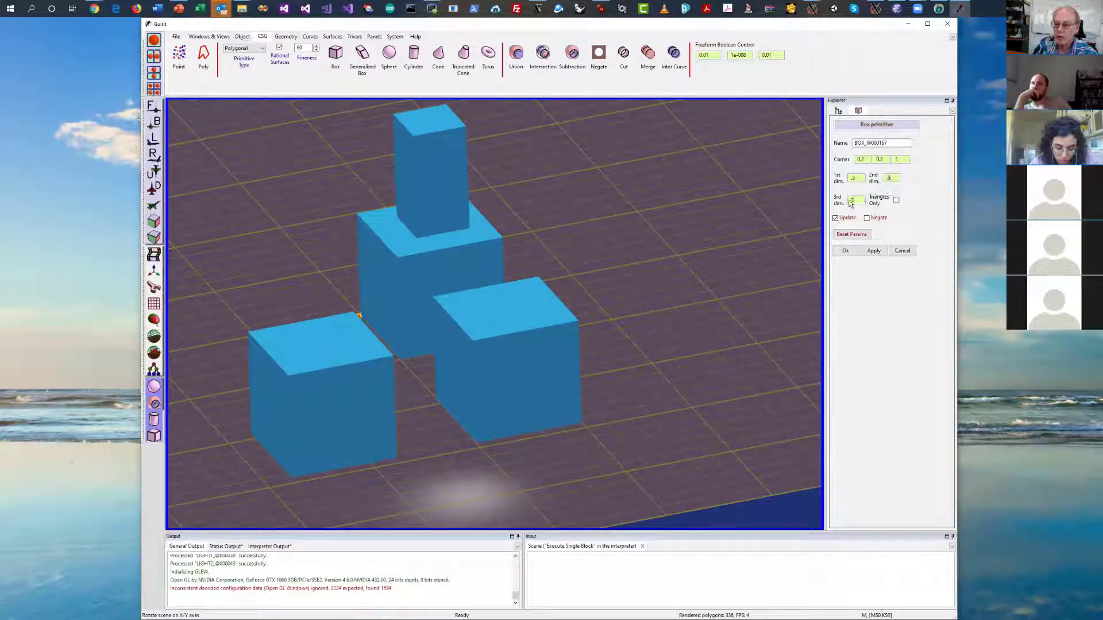
pyautogui.doubleClick(852, 200)
pyautogui.write('3')
pyautogui.moveTo(701, 241); pyautogui.dragTo(770, 231)
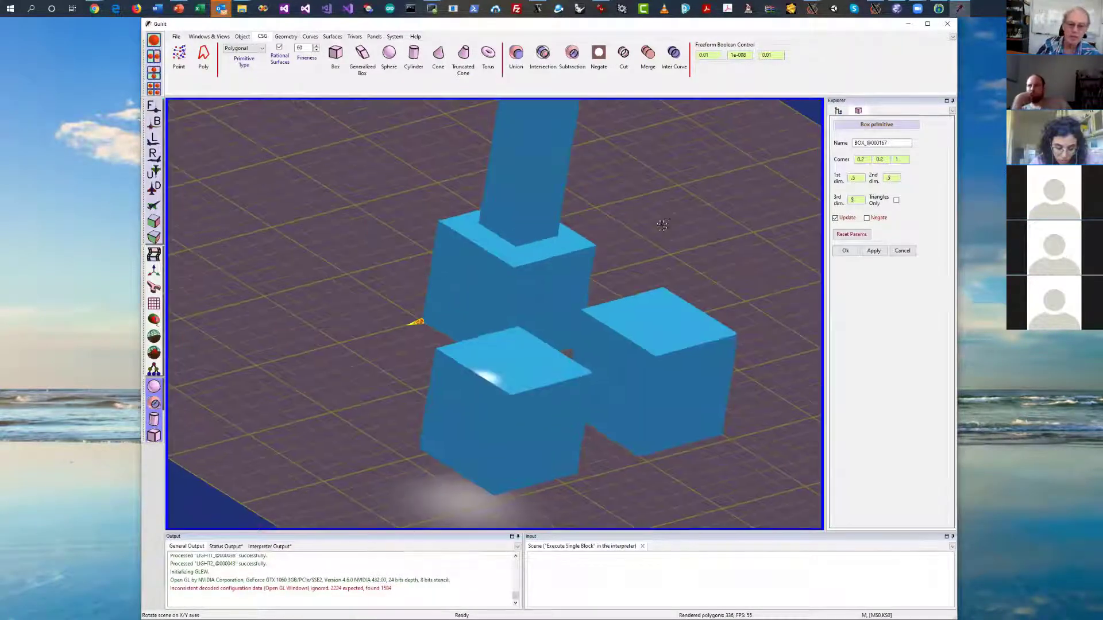
pyautogui.scroll(-3, 655, 247)
pyautogui.moveTo(654, 246); pyautogui.dragTo(720, 244, button='right')
pyautogui.moveTo(721, 243); pyautogui.dragTo(795, 248)
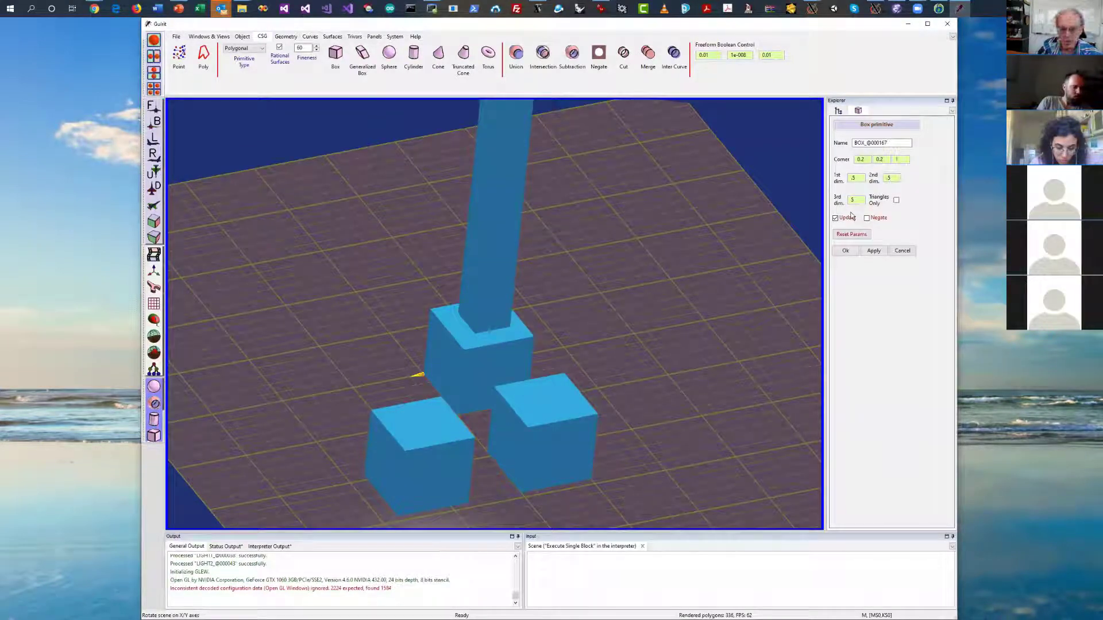
pyautogui.write('.')
pyautogui.moveTo(638, 312); pyautogui.dragTo(671, 251)
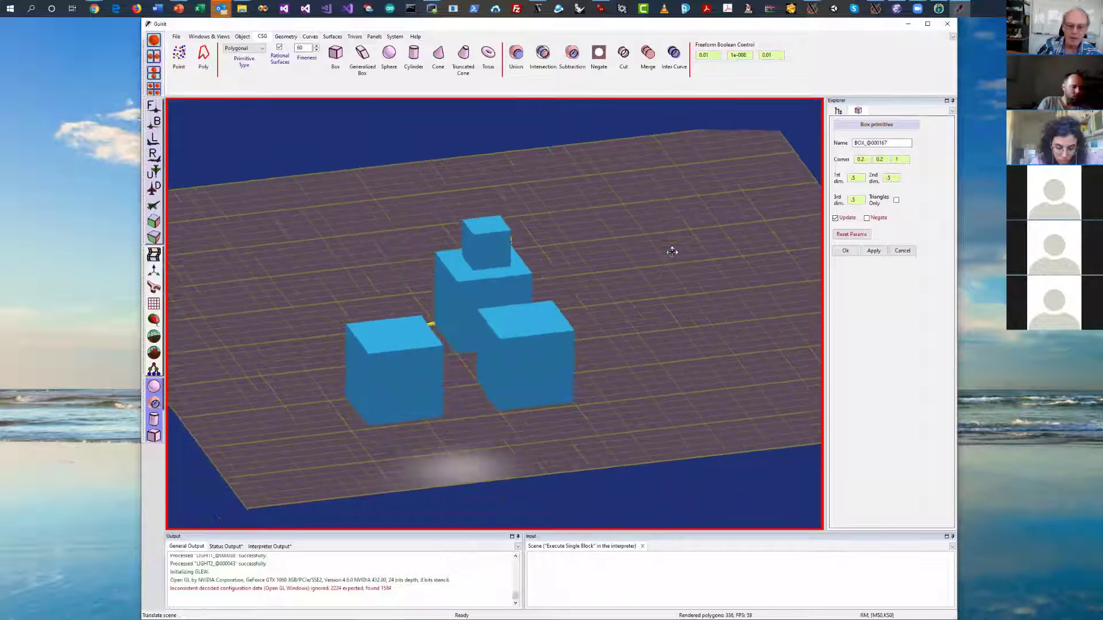
pyautogui.moveTo(672, 251); pyautogui.dragTo(722, 241, button='right')
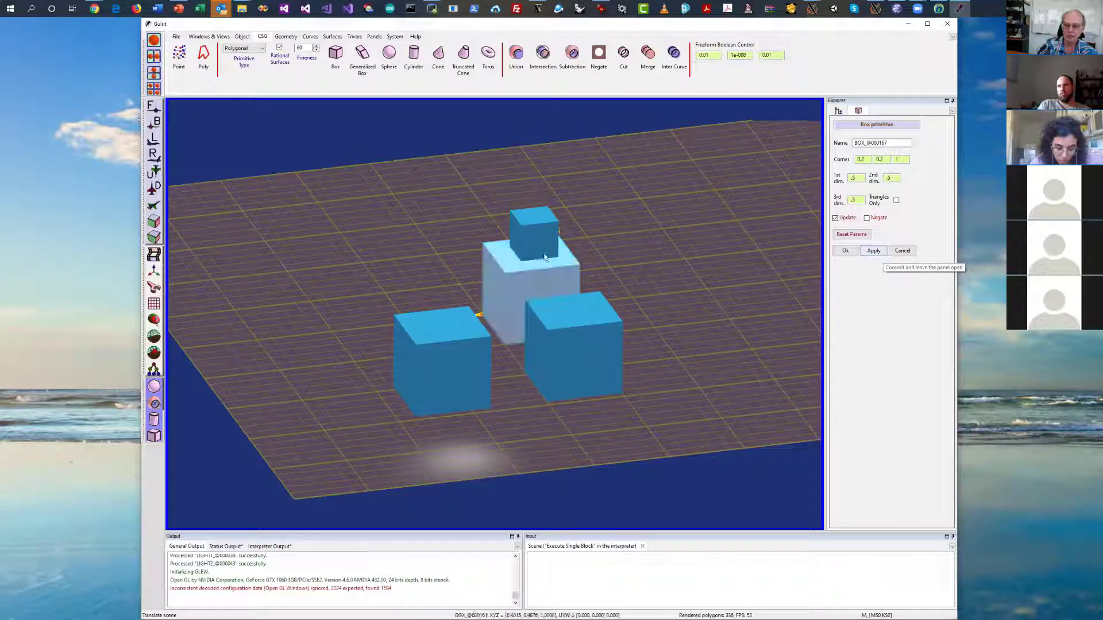
pyautogui.click(870, 251)
pyautogui.click(844, 251)
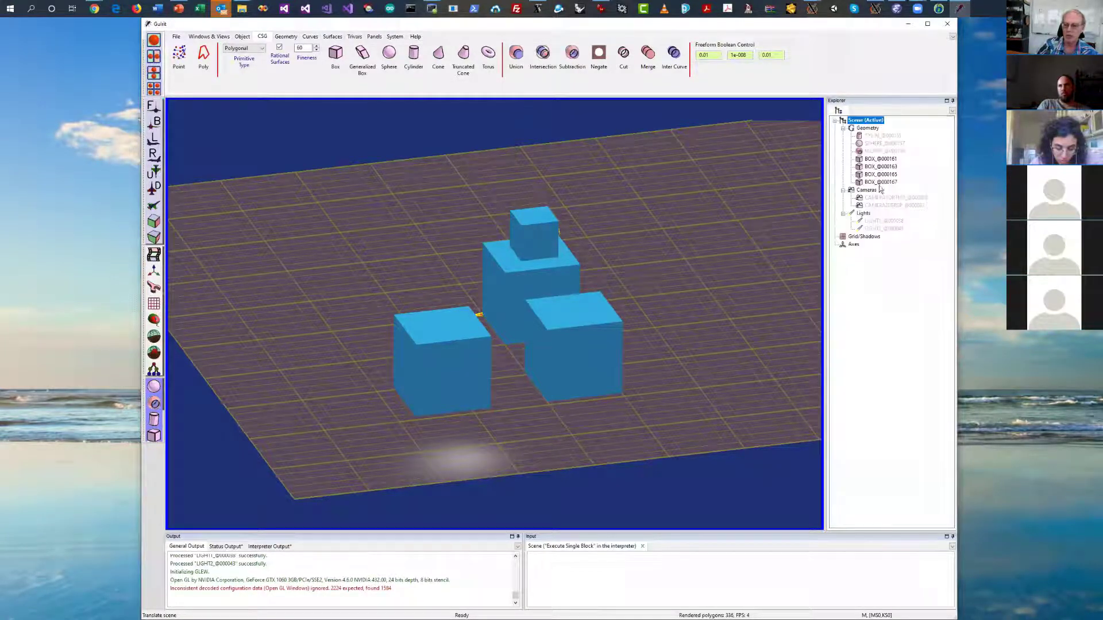
# Delete the two separate unit boxes, keeping the box at the origin and the small one on top
pyautogui.click(880, 167)
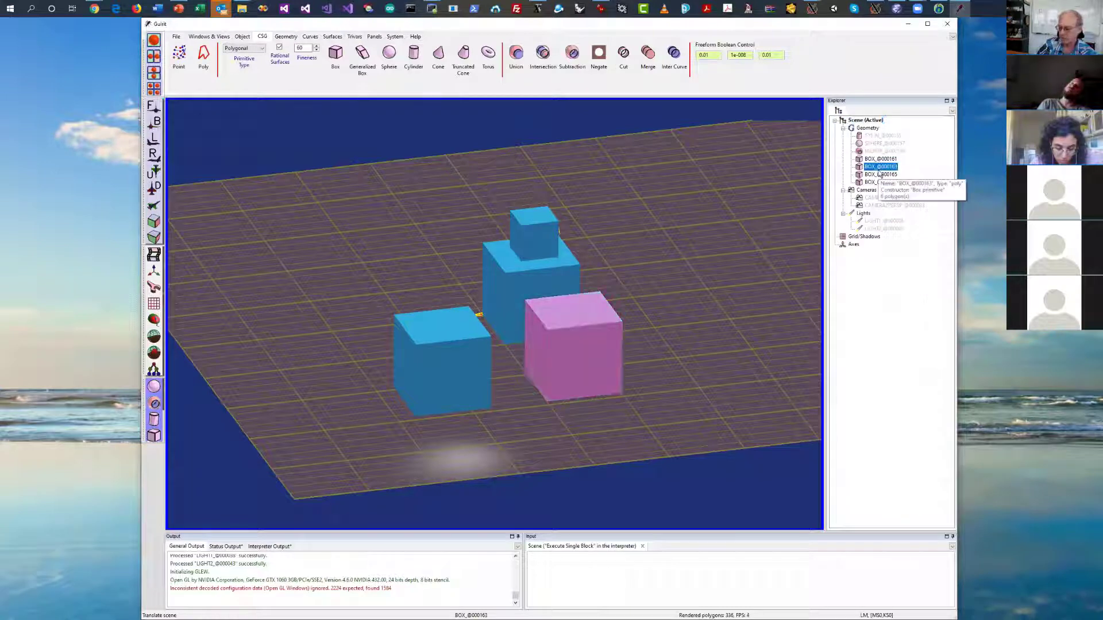
pyautogui.hotkey('ctrl', 'x')
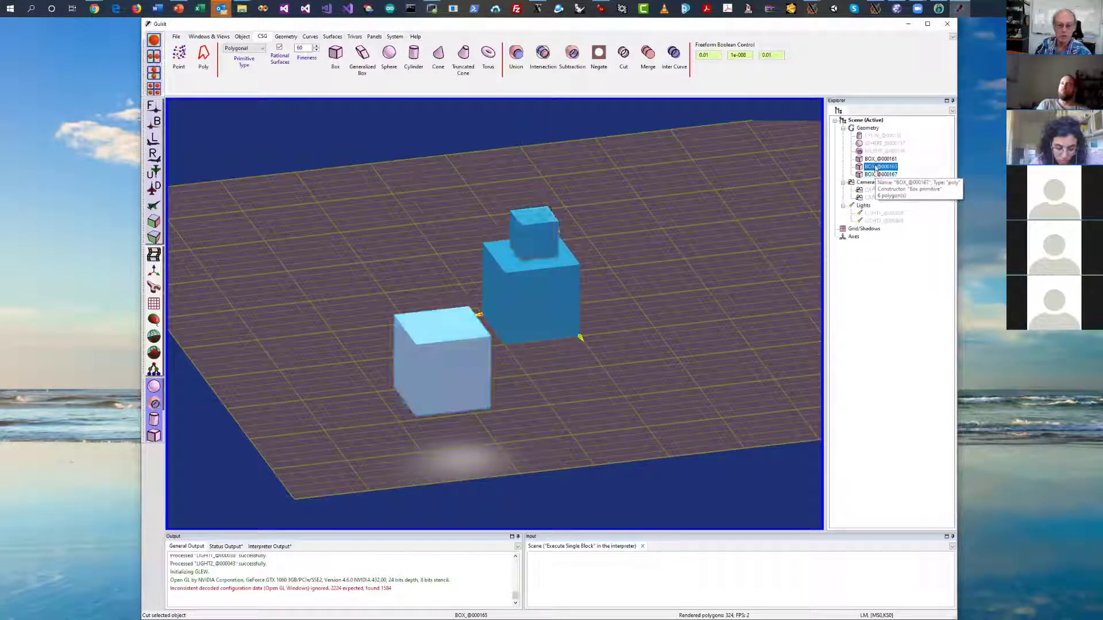
pyautogui.hotkey('ctrl', 'x')
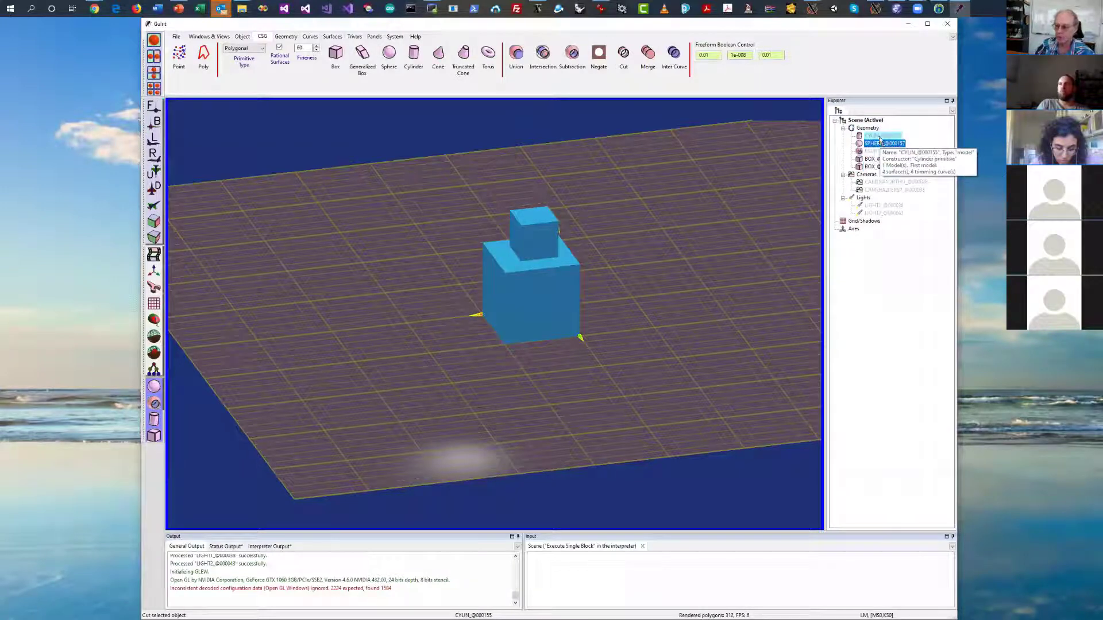
# Delete the hidden cylinder, sphere and Boolean subtraction result from the scene geometry
pyautogui.click(880, 137)
pyautogui.hotkey('ctrl', 'x')
pyautogui.hotkey('ctrl', 'x')
pyautogui.hotkey('ctrl', 'x')
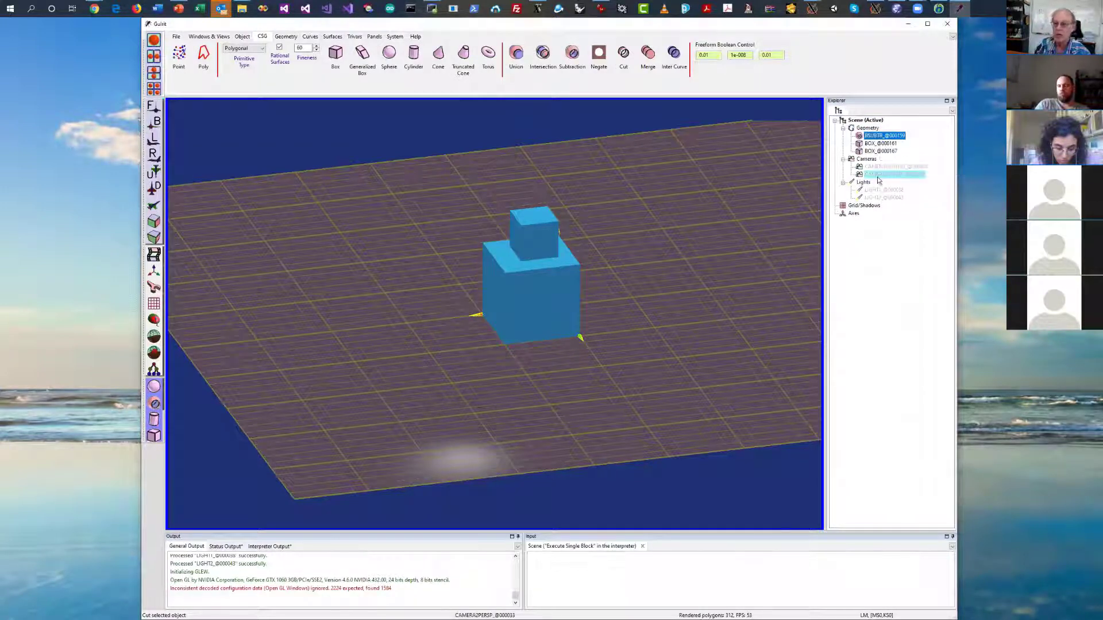
# Turn on wire and turn off solid drawing in the render options of the whole geometry, and inspect the boxes as wireframes
pyautogui.rightClick(871, 128)
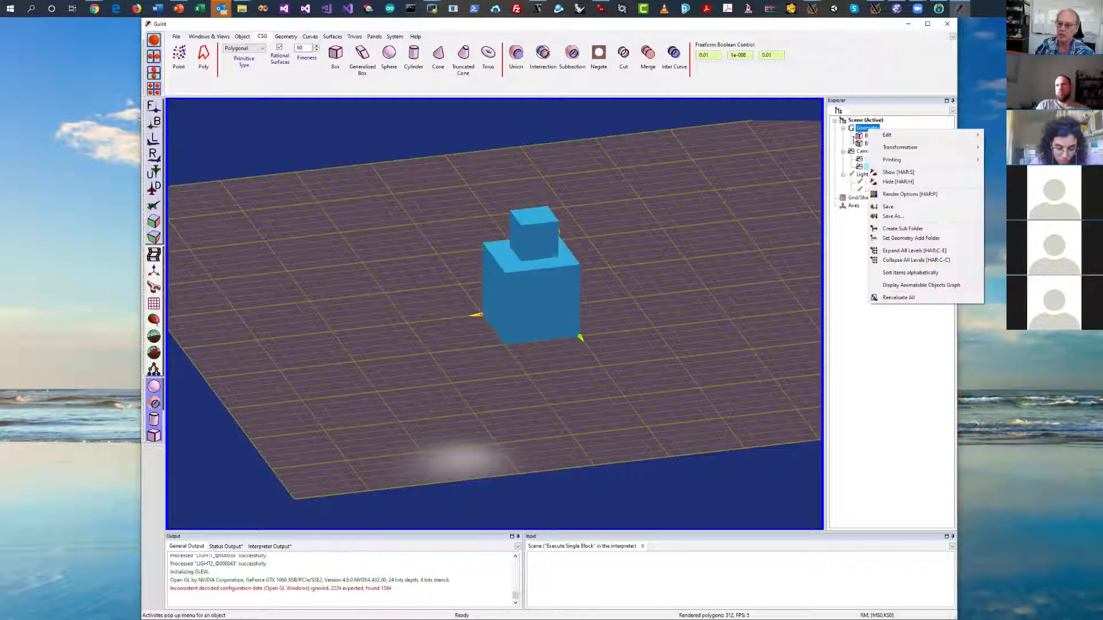
pyautogui.click(889, 196)
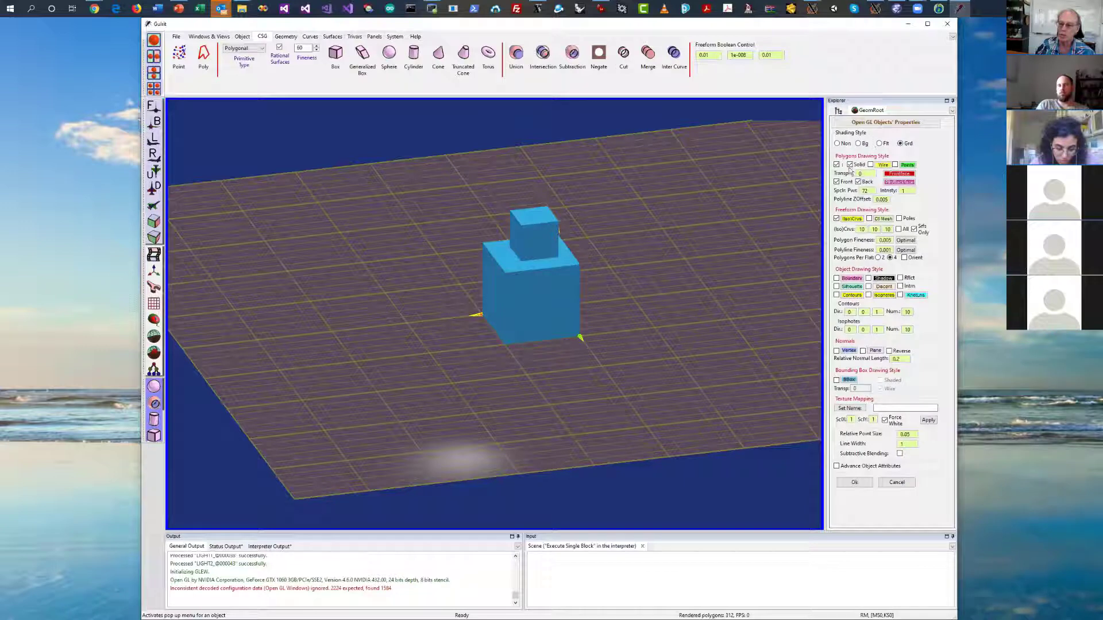
pyautogui.click(841, 112)
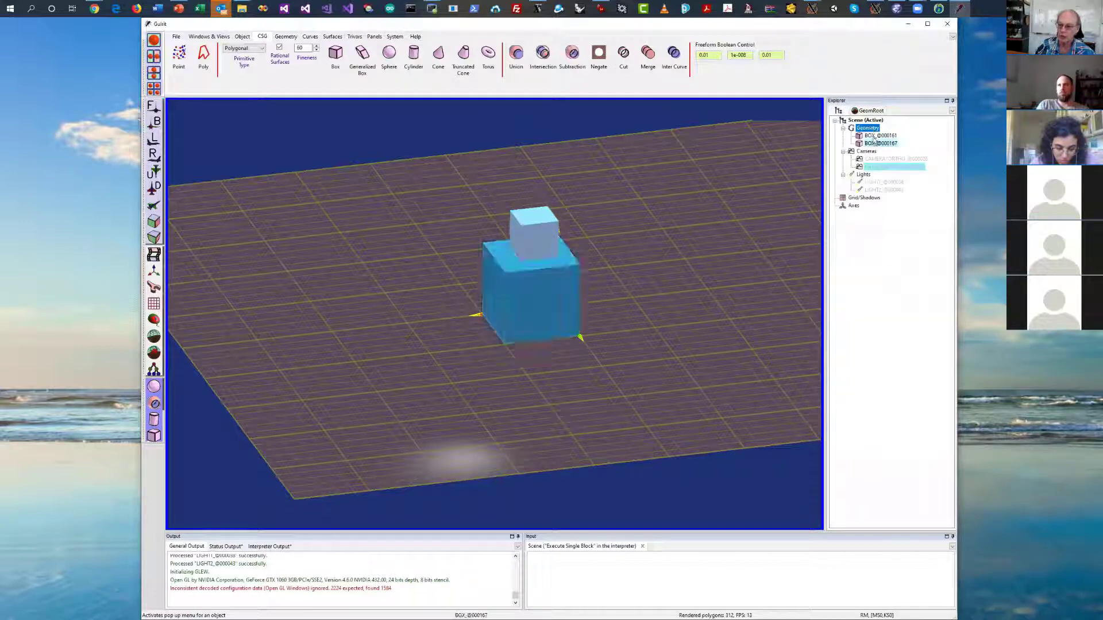
pyautogui.click(870, 111)
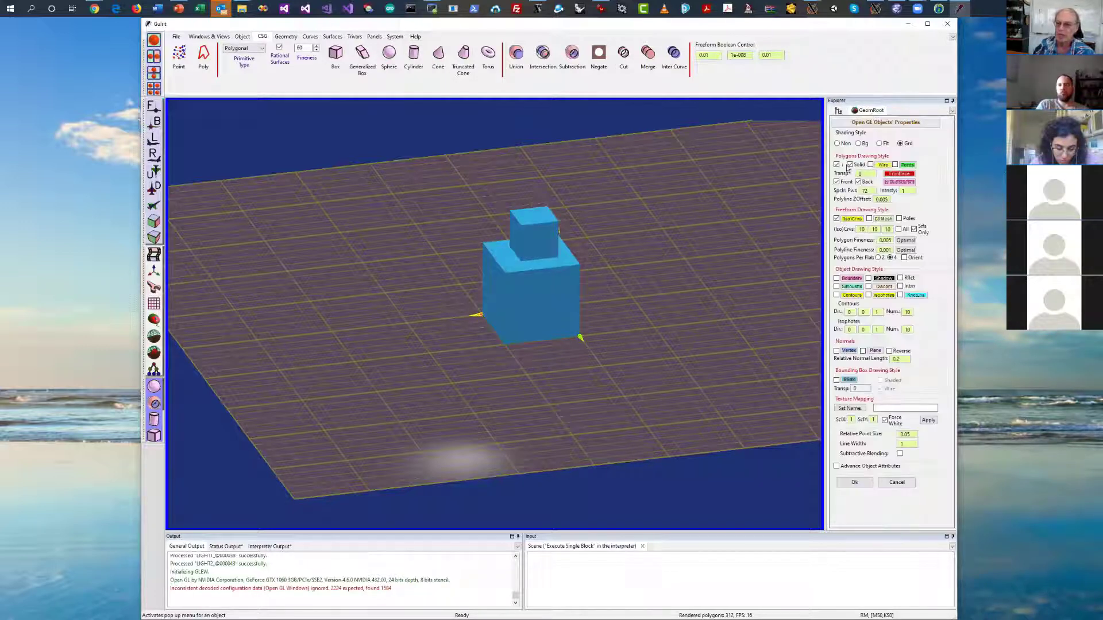
pyautogui.click(869, 165)
pyautogui.click(849, 165)
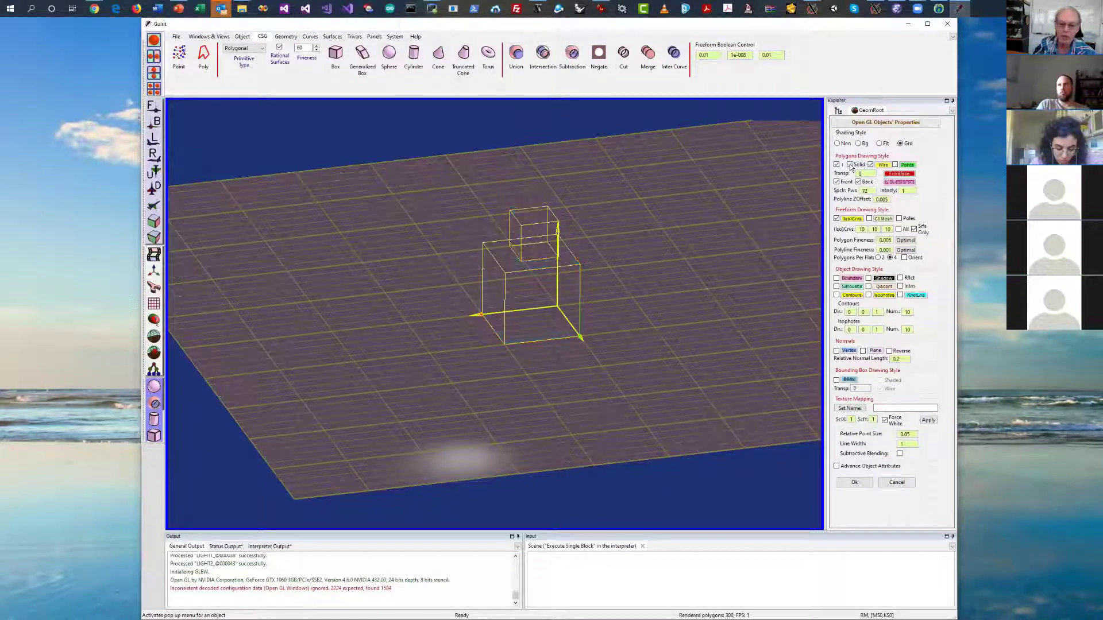
pyautogui.moveTo(699, 234); pyautogui.dragTo(680, 187)
pyautogui.moveTo(680, 185); pyautogui.dragTo(750, 217)
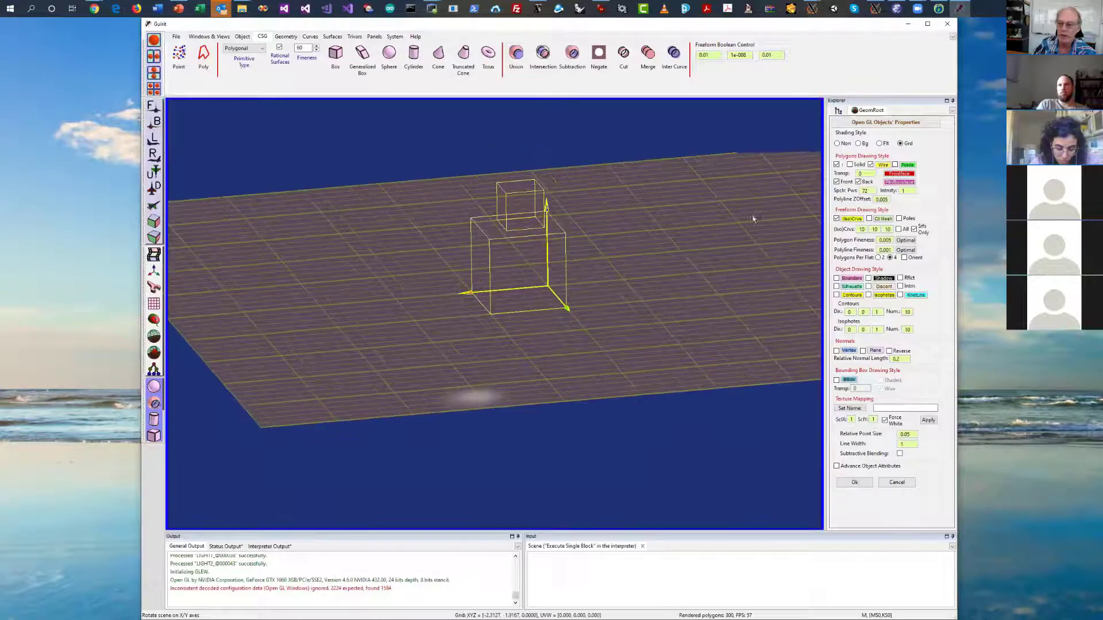
# Restore solid drawing without wires for the whole geometry and accept the render options
pyautogui.click(850, 165)
pyautogui.click(870, 164)
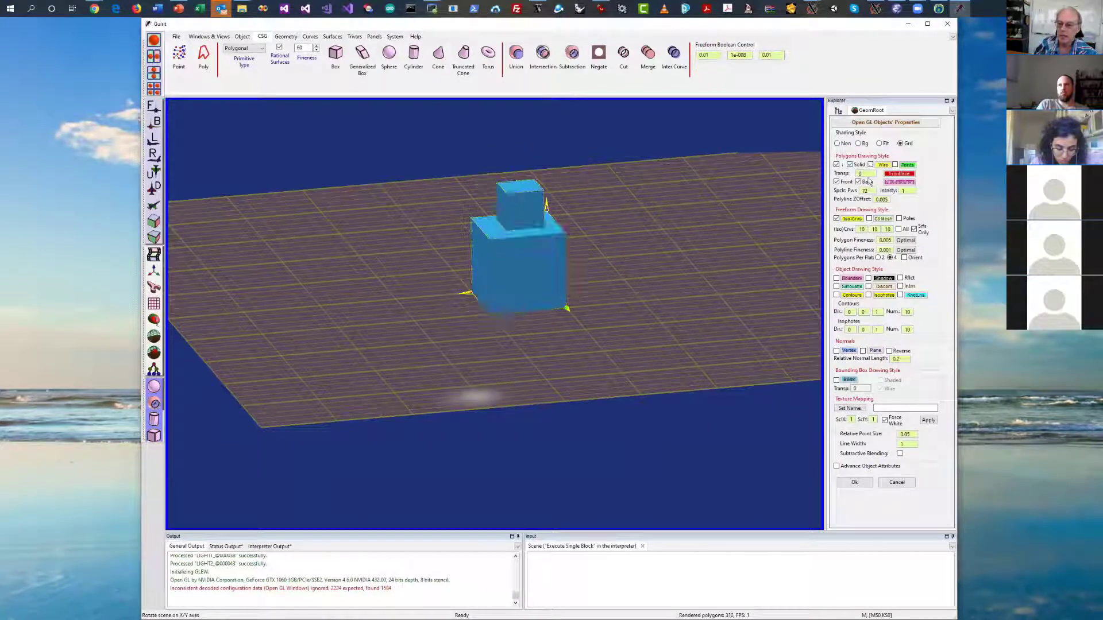
pyautogui.click(855, 483)
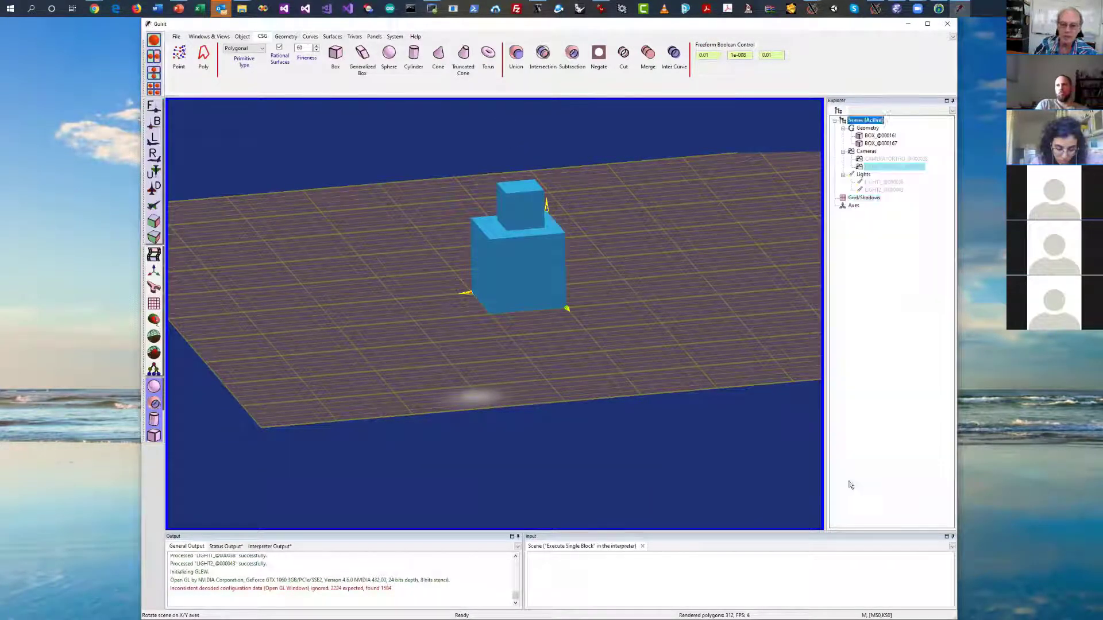
# Try to subtract the small top box from the unit box at the origin with a Boolean subtraction
pyautogui.moveTo(718, 287); pyautogui.dragTo(588, 105, button='right')
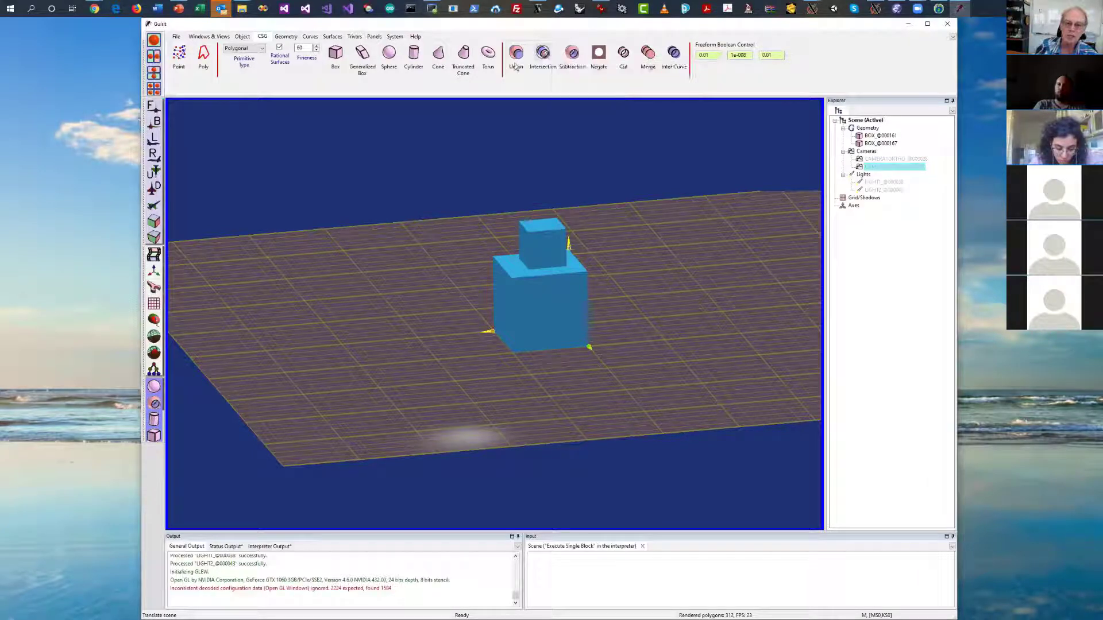
pyautogui.click(572, 54)
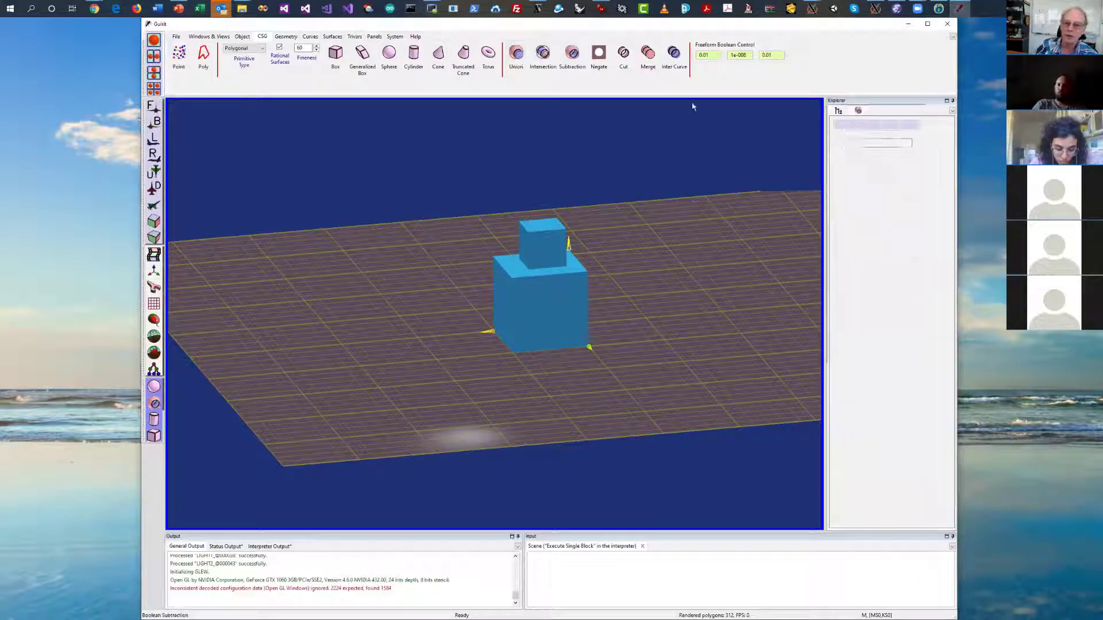
pyautogui.click(902, 166)
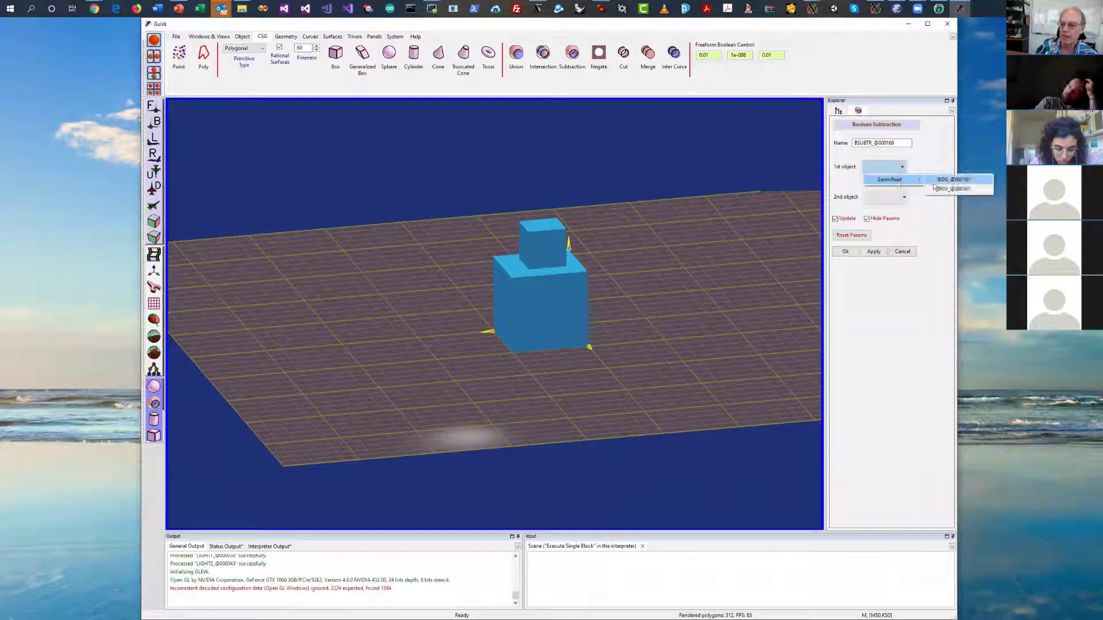
pyautogui.click(953, 179)
pyautogui.click(901, 197)
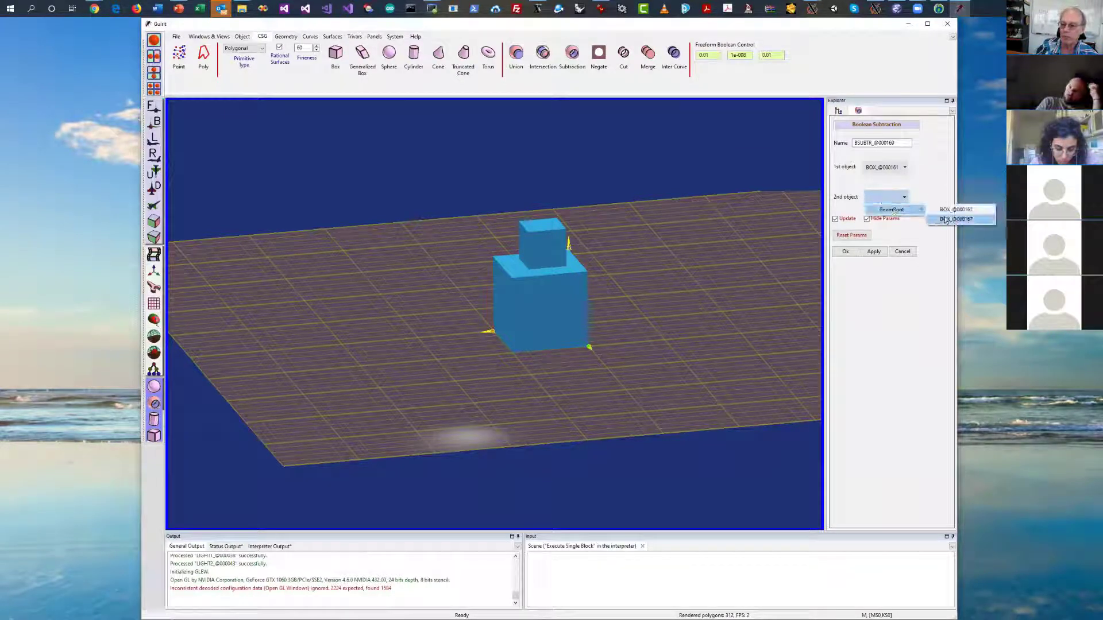
pyautogui.click(953, 219)
pyautogui.click(846, 252)
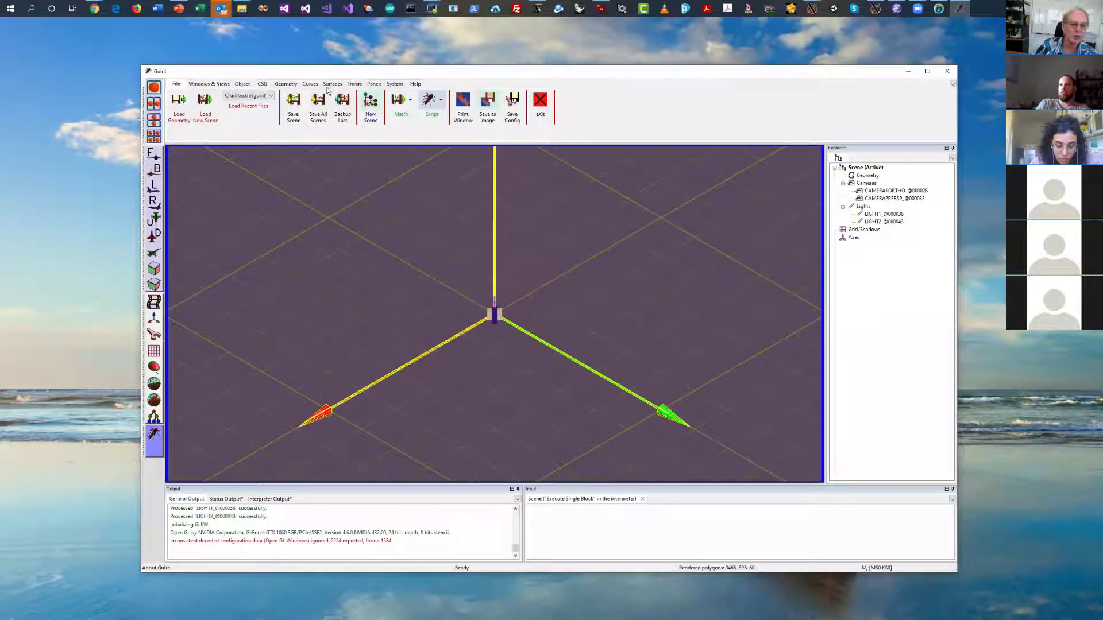
# Maximize the modeling window with the empty new scene
pyautogui.doubleClick(377, 70)
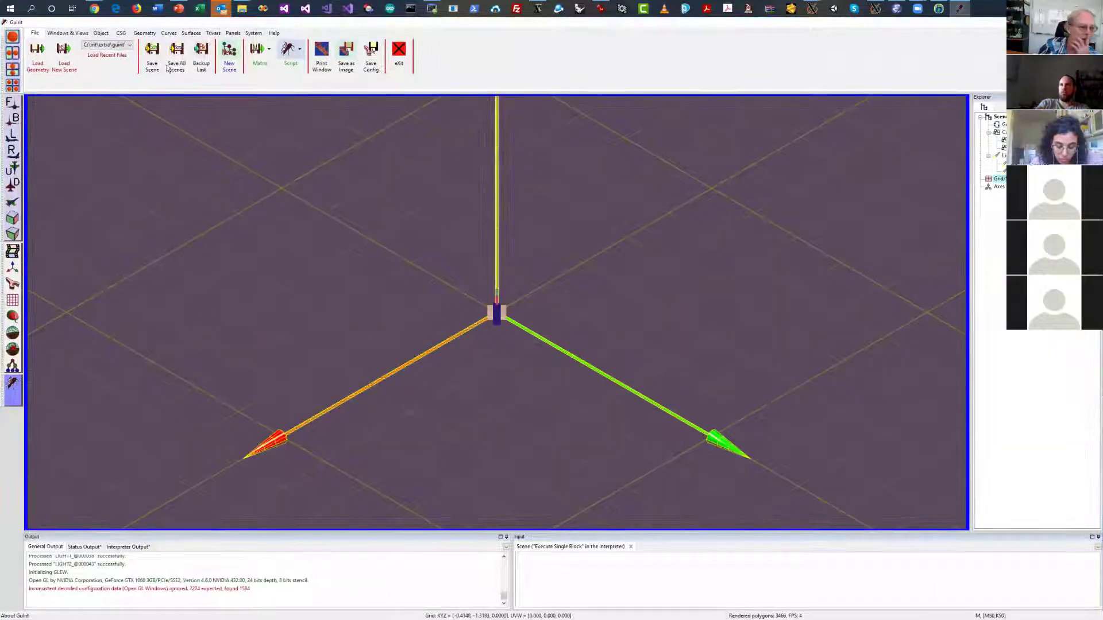
# Sketch an open, wavy freehand curve on the grid beside the vertical axis, with its two ends left slightly apart
pyautogui.click(121, 32)
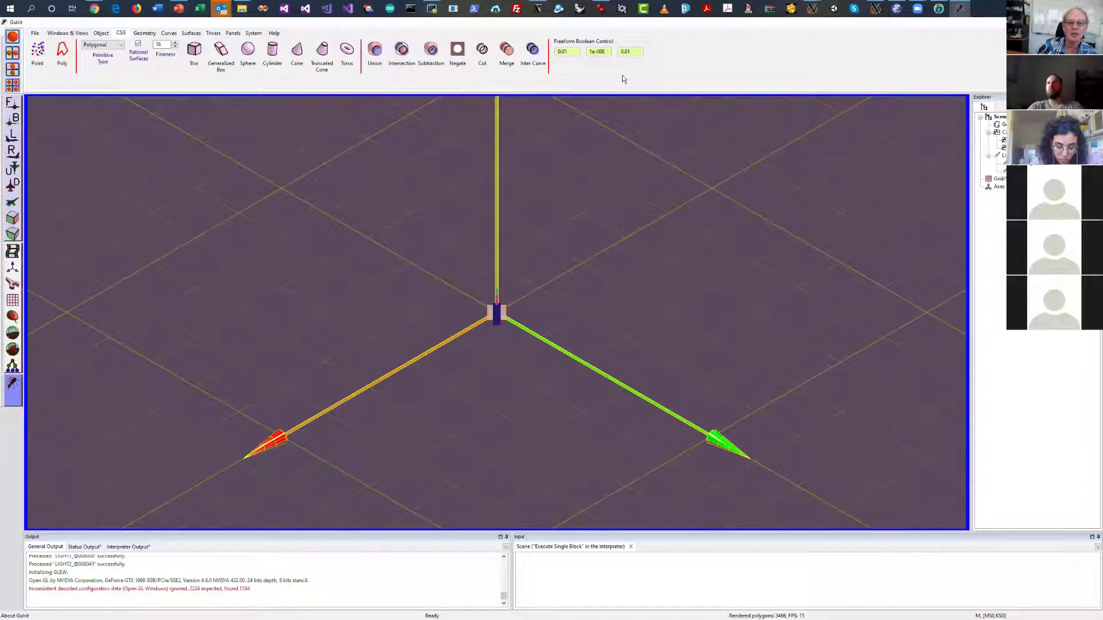
pyautogui.click(145, 33)
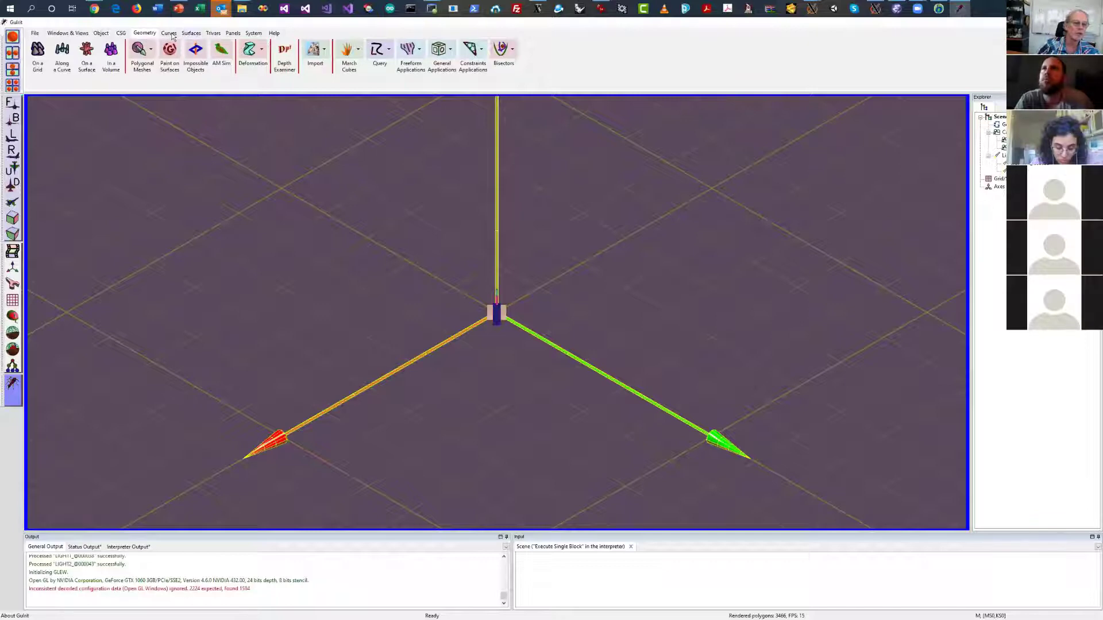
pyautogui.click(169, 33)
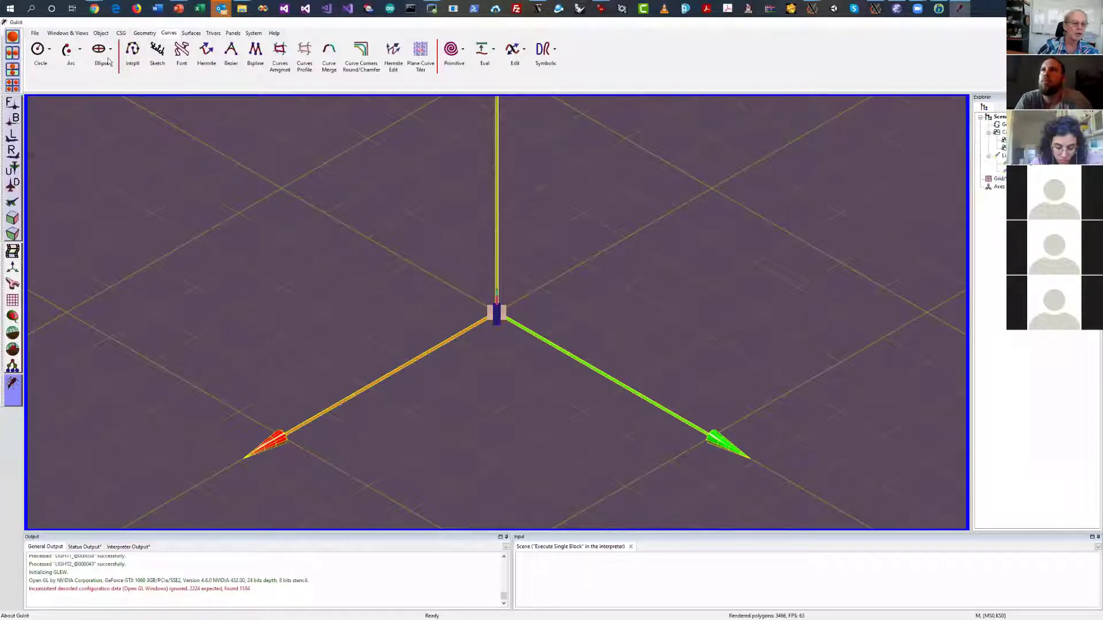
pyautogui.click(157, 51)
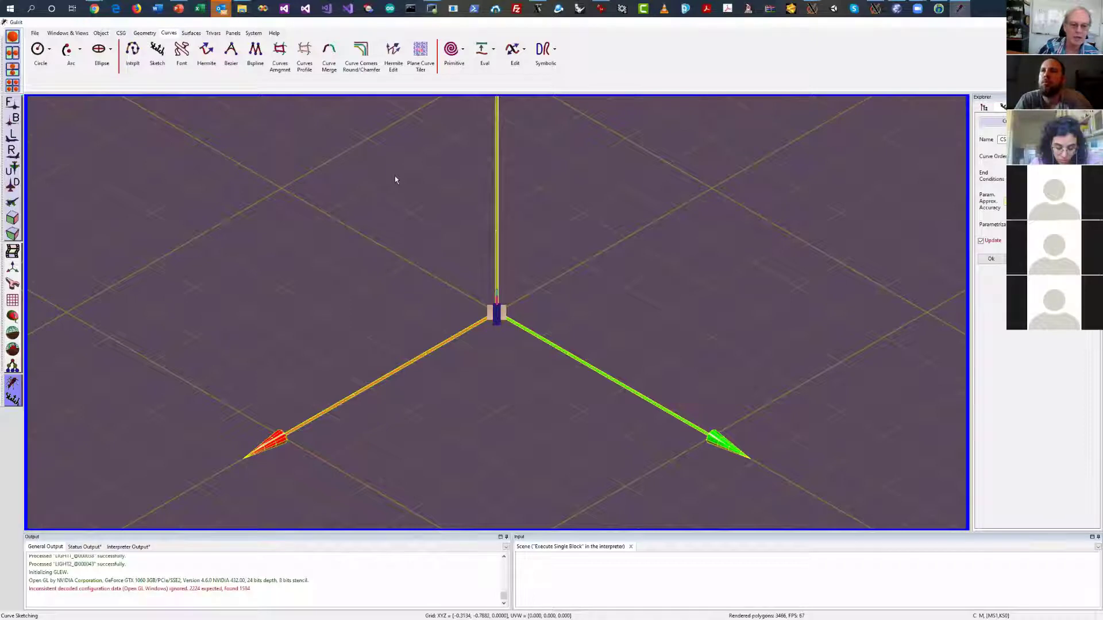
pyautogui.moveTo(394, 175)
pyautogui.mouseDown()
pyautogui.moveTo(357, 222)
pyautogui.moveTo(293, 266)
pyautogui.moveTo(396, 261)
pyautogui.moveTo(396, 312)
pyautogui.moveTo(458, 195)
pyautogui.moveTo(419, 179)
pyautogui.moveTo(438, 104)
pyautogui.moveTo(405, 162)
pyautogui.mouseUp()
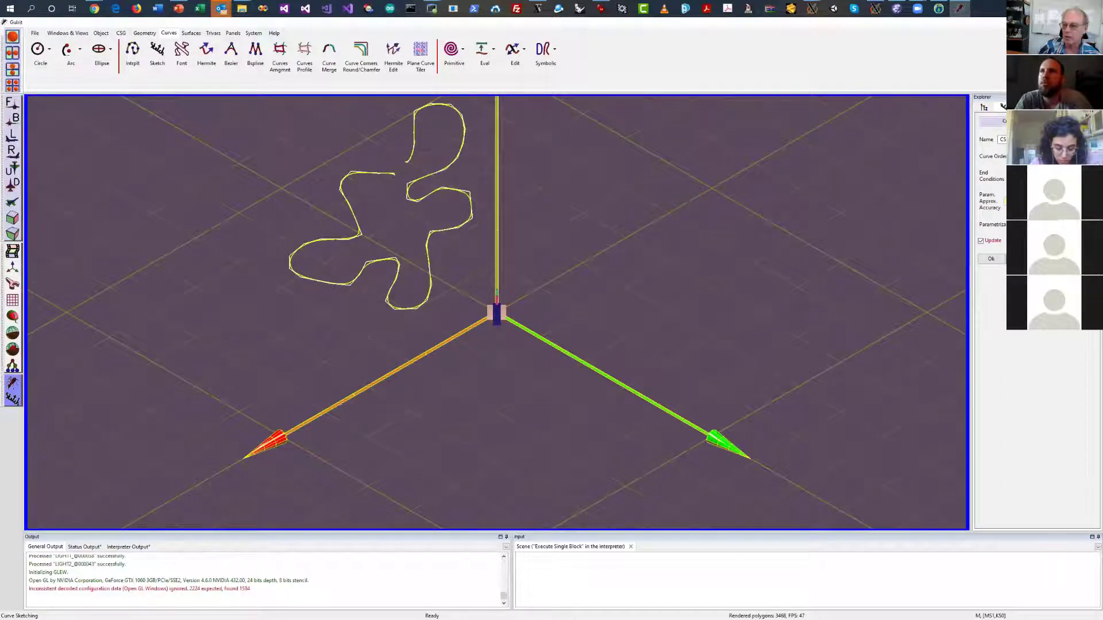
# Sketch a second, closed wavy curve on the other side of the vertical axis and accept the sketches
pyautogui.moveTo(713, 189)
pyautogui.mouseDown()
pyautogui.moveTo(676, 199)
pyautogui.moveTo(667, 264)
pyautogui.moveTo(743, 234)
pyautogui.moveTo(781, 294)
pyautogui.moveTo(798, 188)
pyautogui.moveTo(787, 124)
pyautogui.moveTo(758, 171)
pyautogui.moveTo(705, 152)
pyautogui.moveTo(719, 174)
pyautogui.mouseUp()
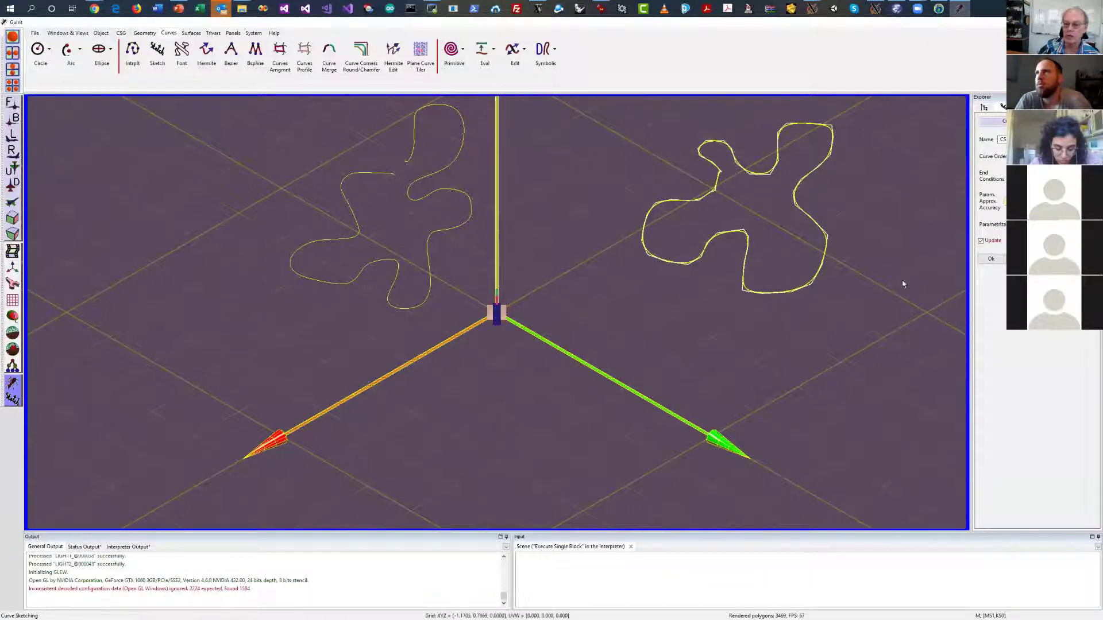
pyautogui.moveTo(901, 285); pyautogui.dragTo(756, 283)
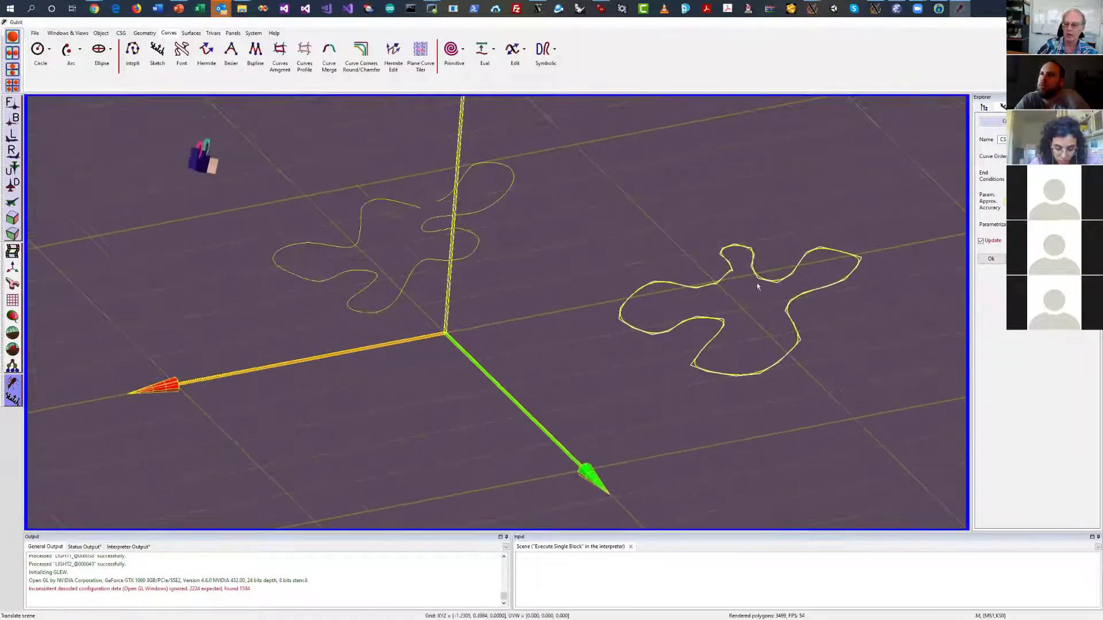
pyautogui.click(1001, 259)
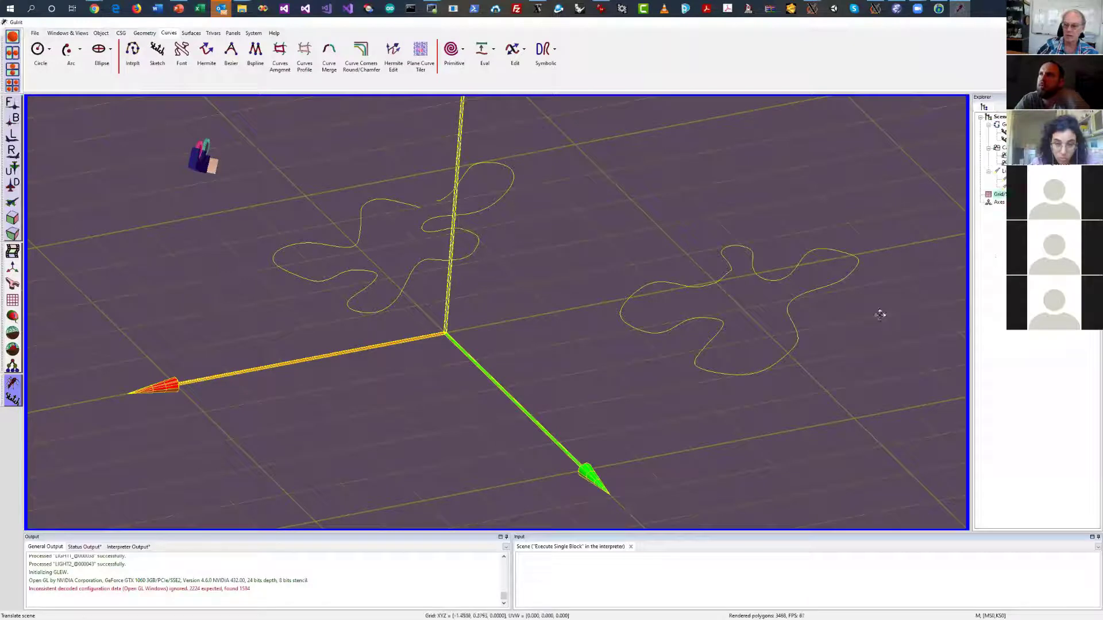
# Open the closed sketched curve for multi-resolution editing, bring it into close view, and change the size of its displayed points
pyautogui.moveTo(878, 315); pyautogui.dragTo(758, 313)
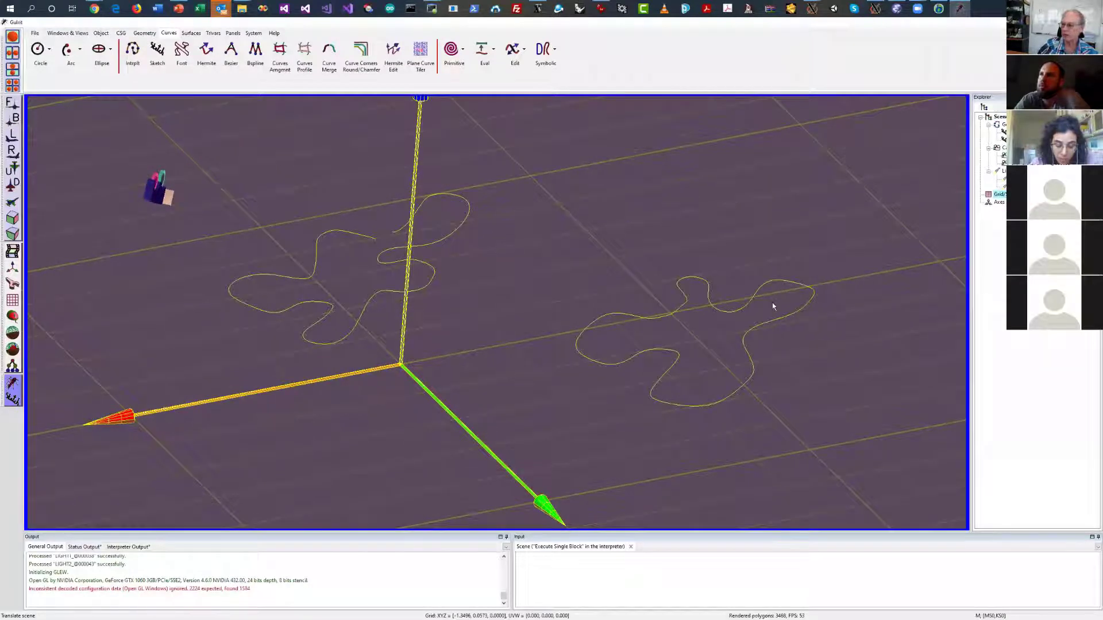
pyautogui.moveTo(800, 271); pyautogui.dragTo(285, 170)
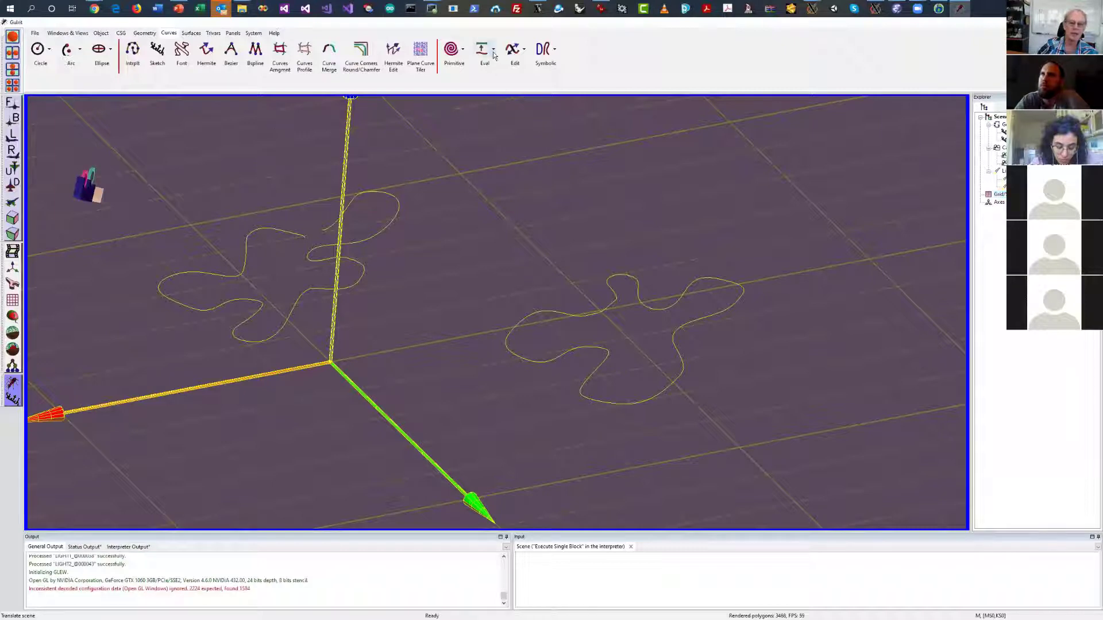
pyautogui.click(523, 49)
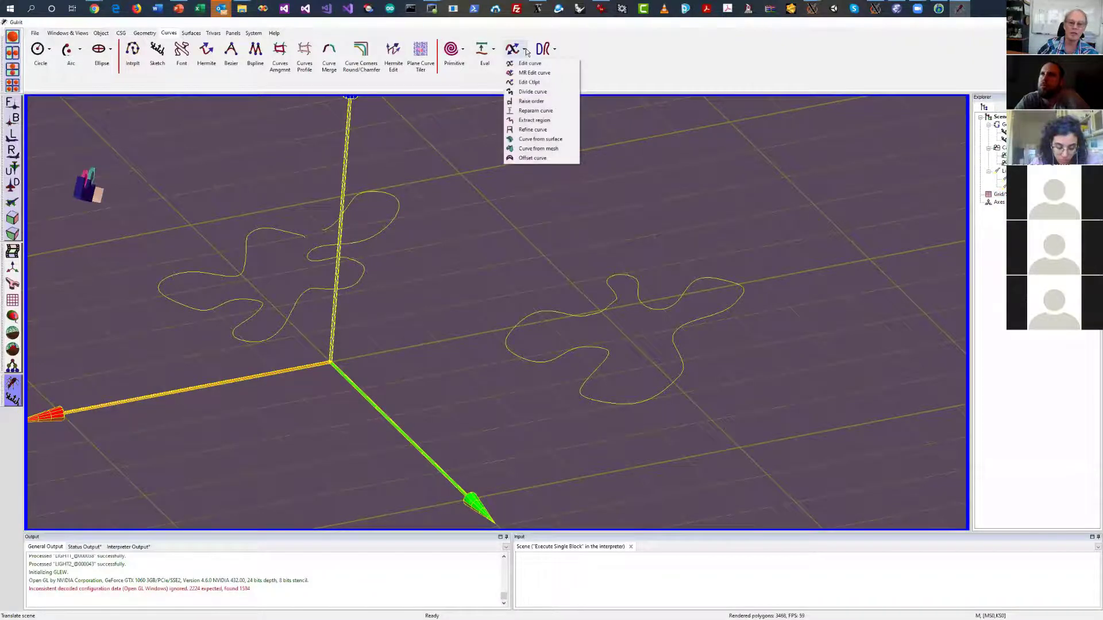
pyautogui.click(539, 75)
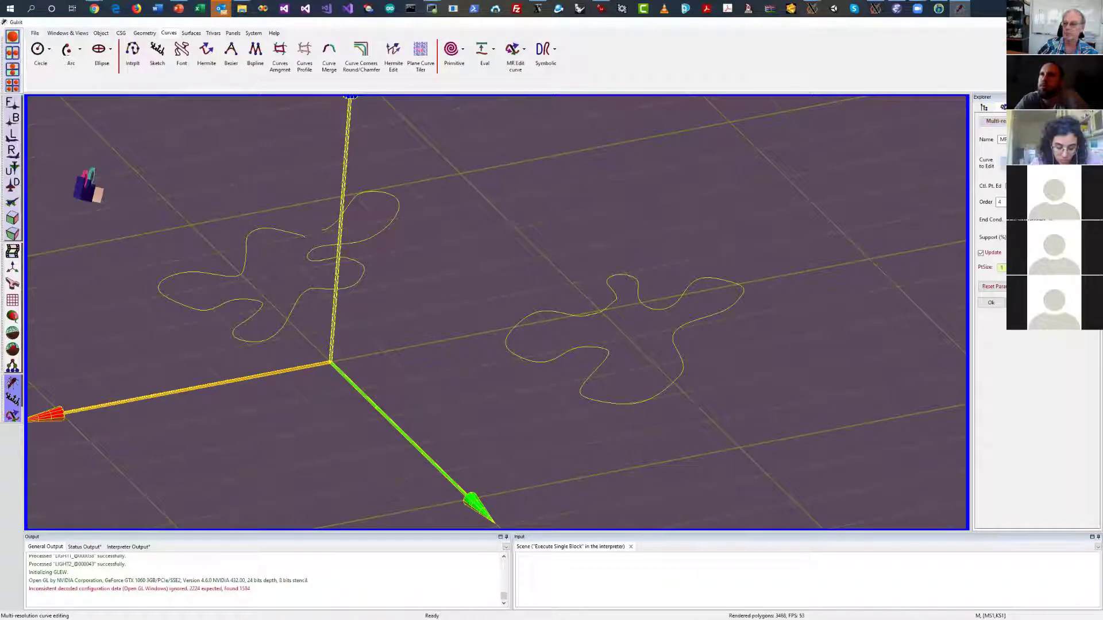
pyautogui.moveTo(1020, 253)
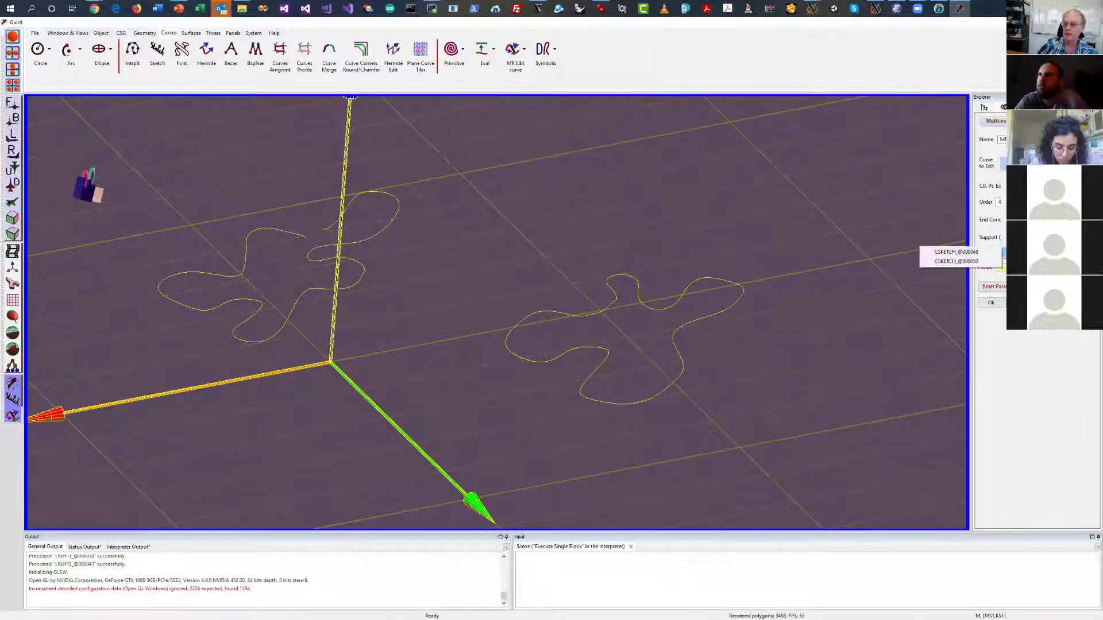
pyautogui.click(969, 262)
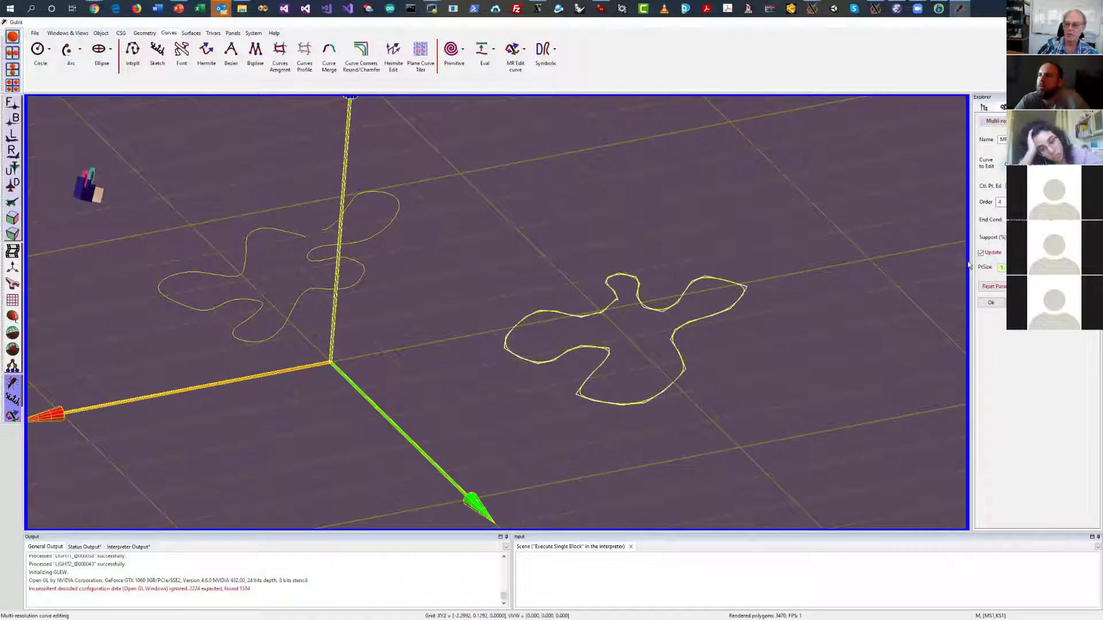
pyautogui.moveTo(827, 239); pyautogui.dragTo(879, 192, button='middle')
pyautogui.moveTo(797, 231); pyautogui.dragTo(827, 143, button='right')
pyautogui.moveTo(810, 187); pyautogui.dragTo(808, 173, button='middle')
pyautogui.moveTo(821, 178); pyautogui.dragTo(860, 163, button='right')
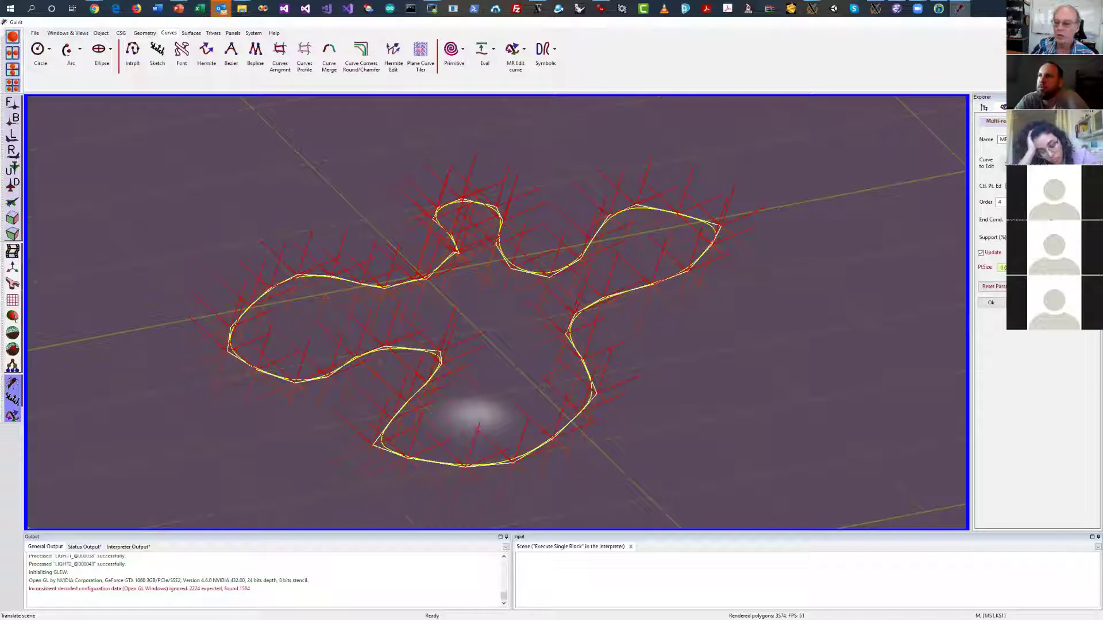
pyautogui.moveTo(1012, 268); pyautogui.dragTo(1001, 271)
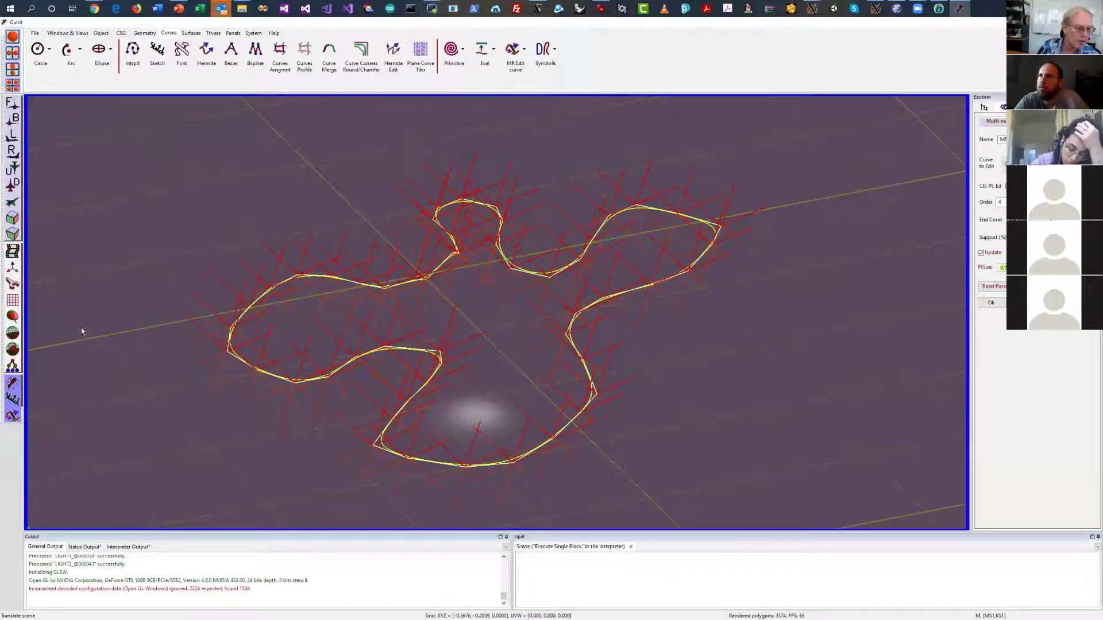
# Set the default relative point size to 0.01 in the render options and cancel the multi-resolution curve editing
pyautogui.click(13, 351)
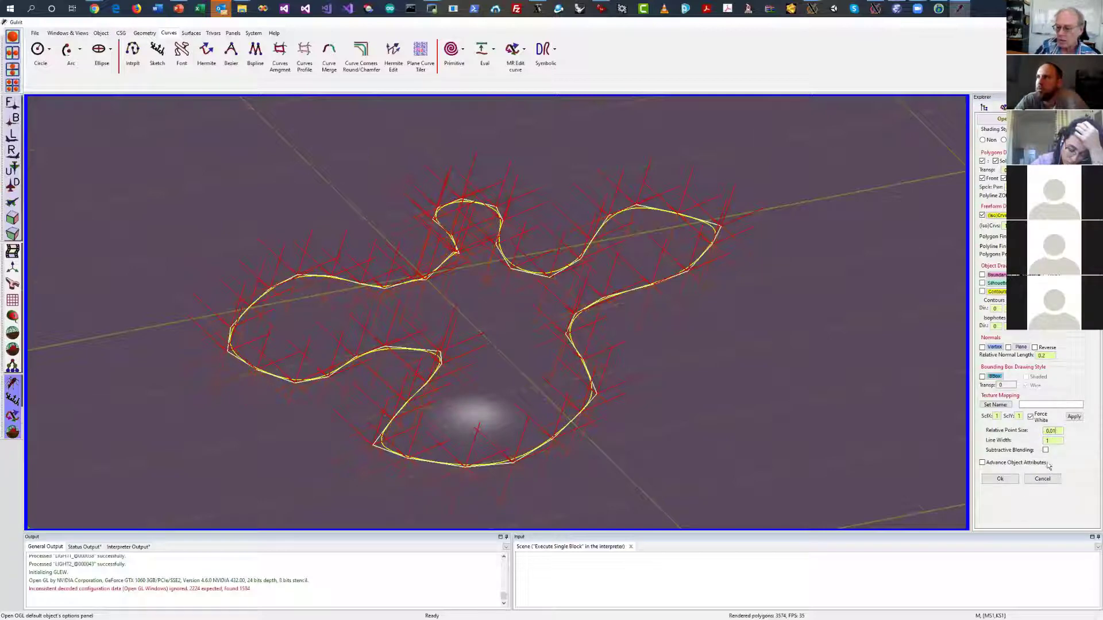
pyautogui.click(1000, 478)
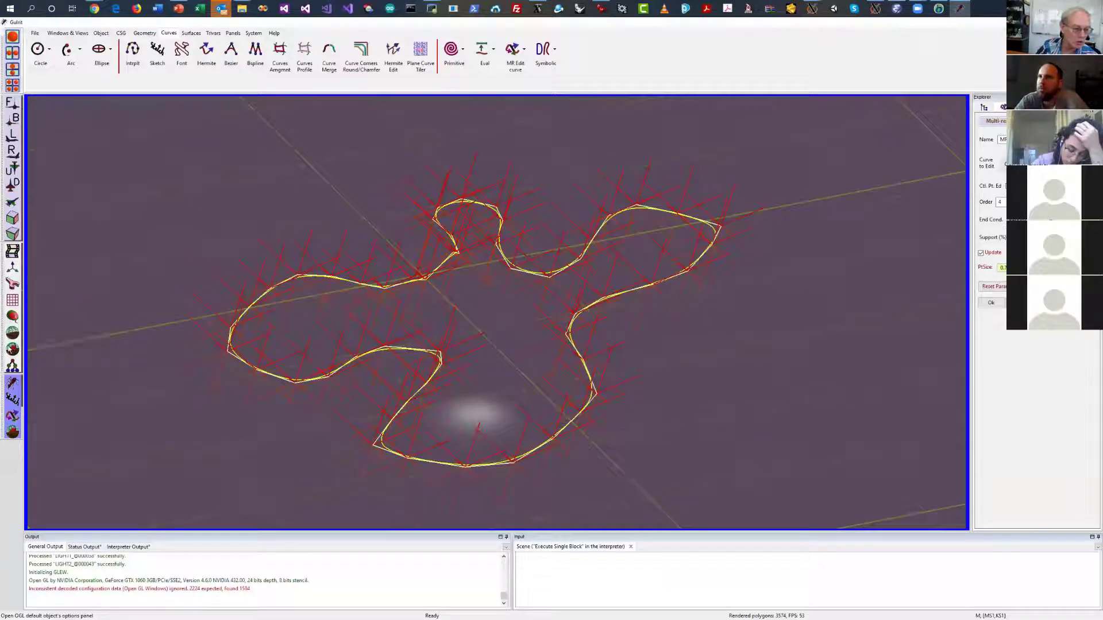
pyautogui.click(12, 317)
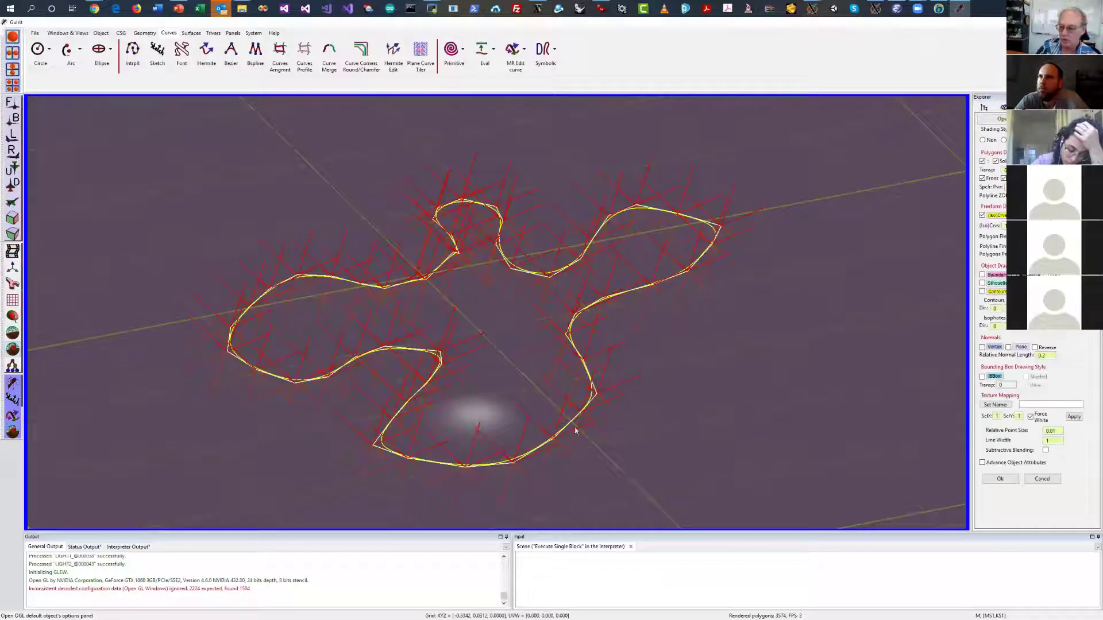
pyautogui.click(1042, 478)
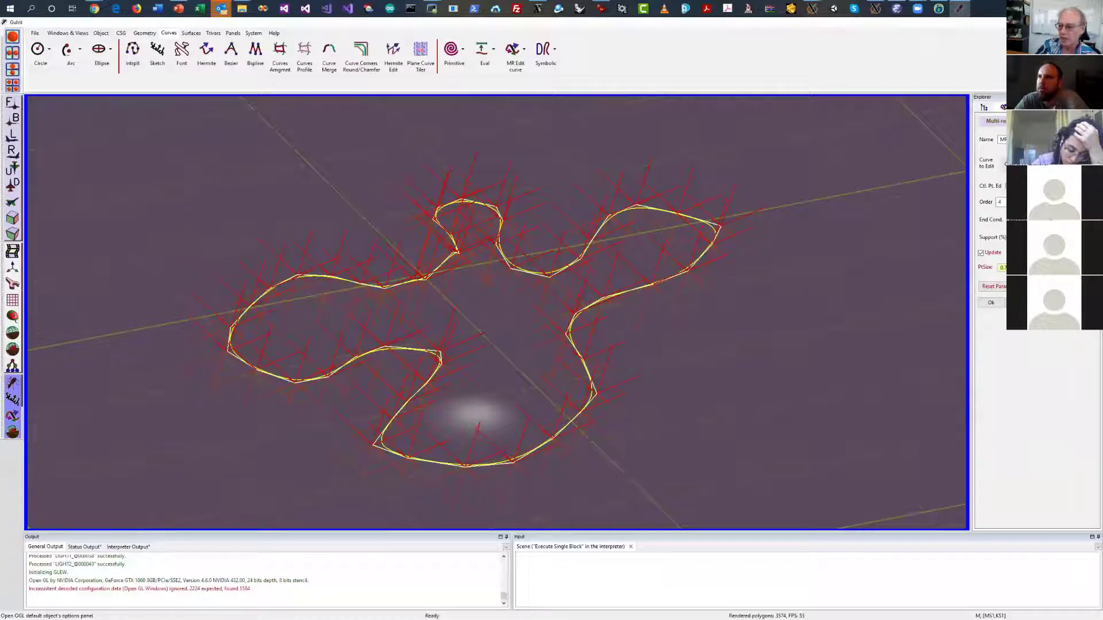
pyautogui.click(1020, 303)
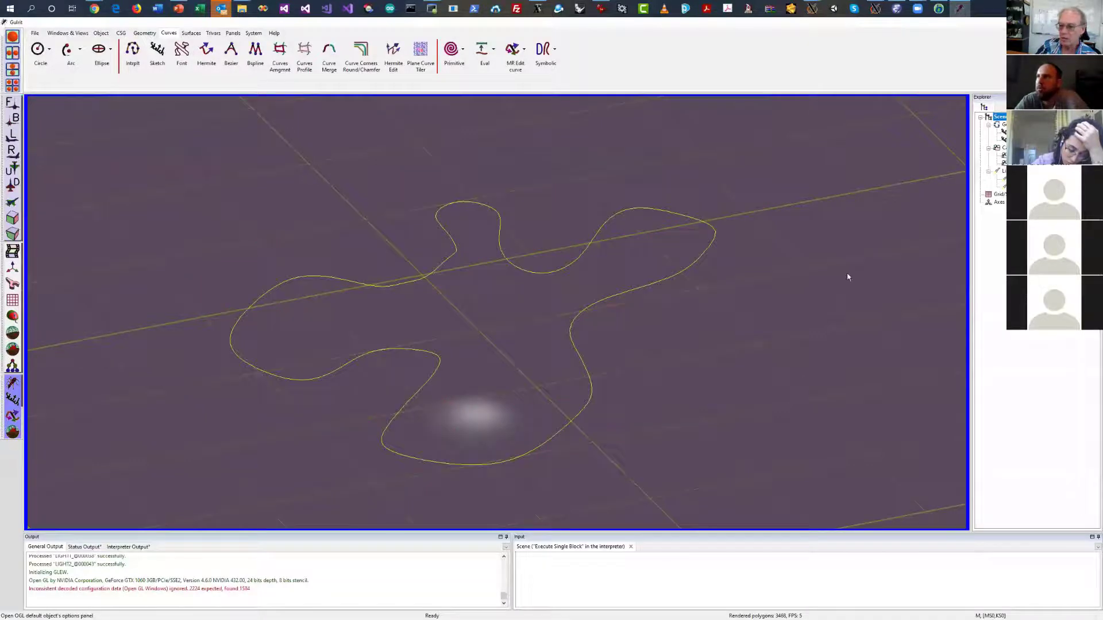
# Start the multi-resolution curve editing command again
pyautogui.click(524, 50)
pyautogui.click(529, 73)
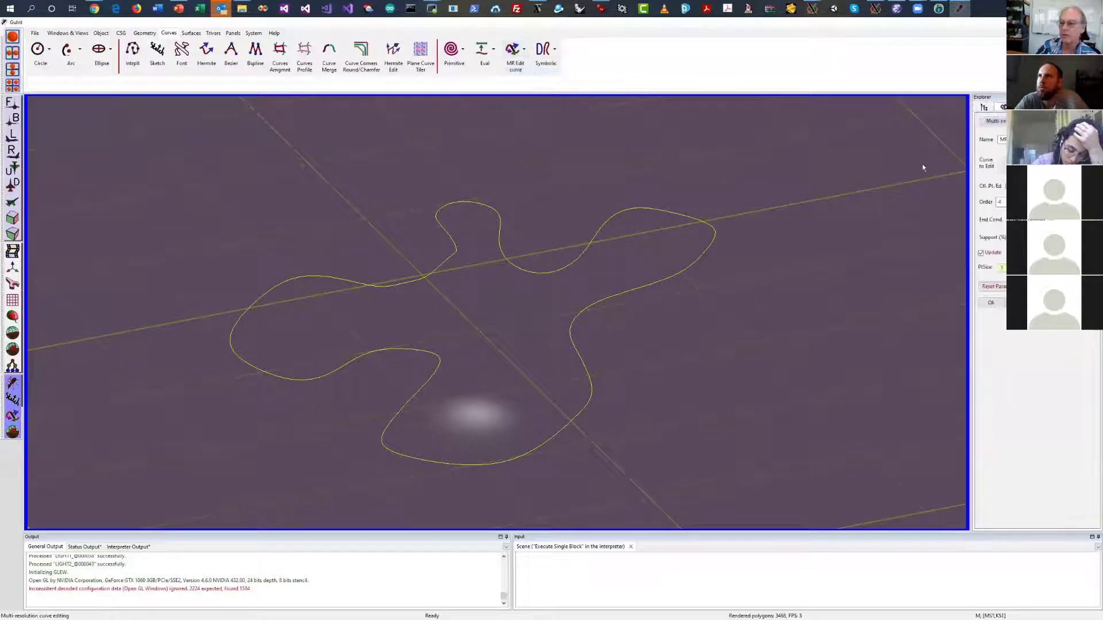
# Choose sketched curve CSKETCH_@000050 for multi-resolution editing and move control points on its right flank to form deep zigzag bends
pyautogui.moveTo(1026, 251)
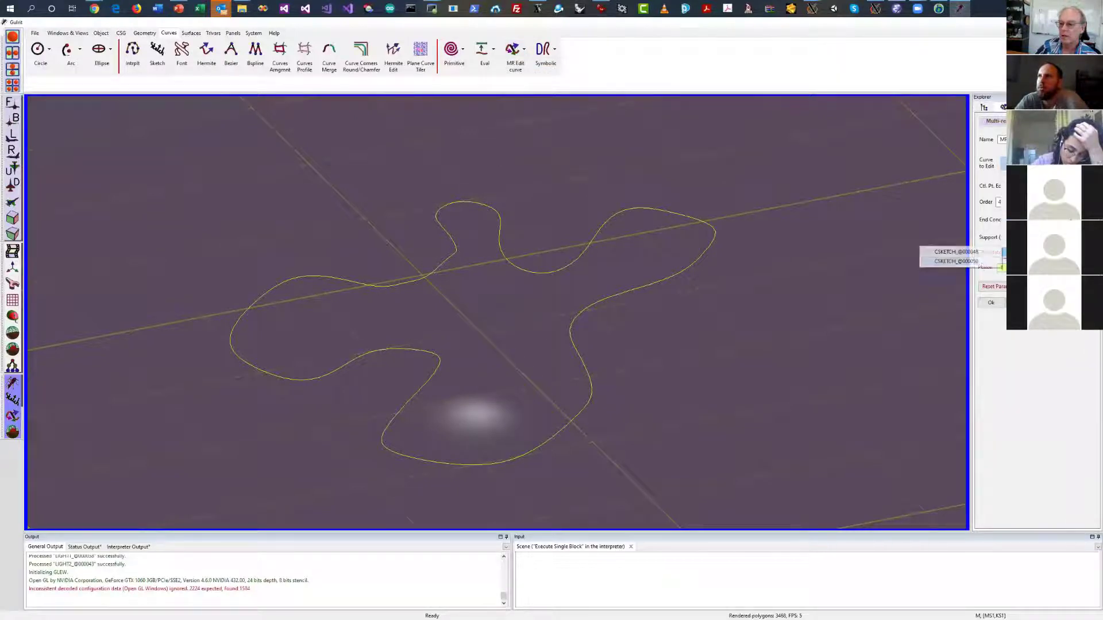
pyautogui.click(979, 262)
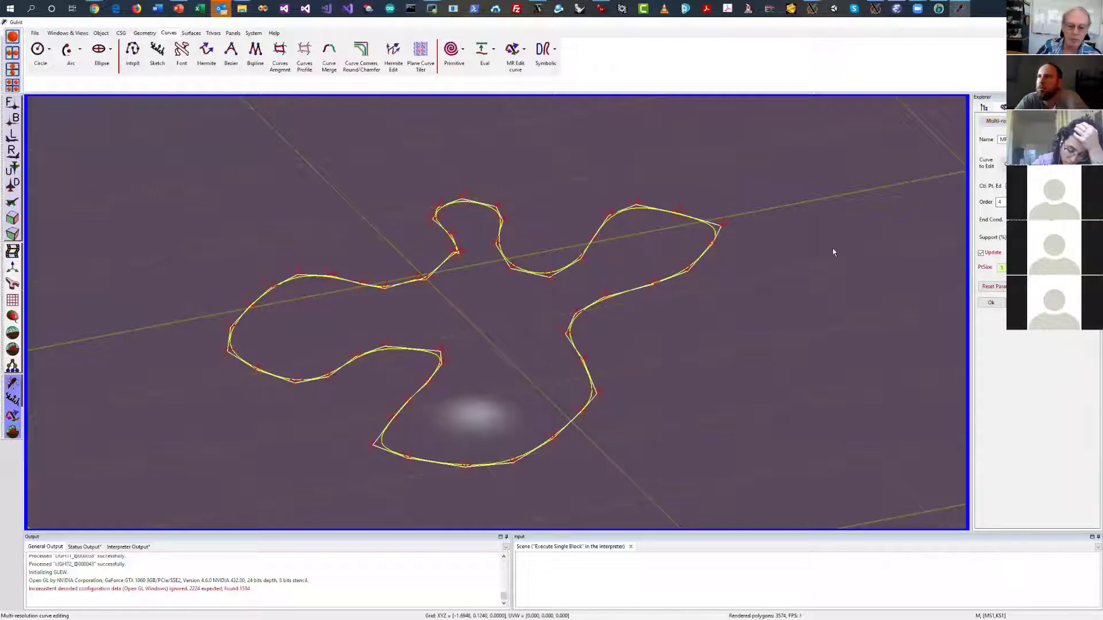
pyautogui.moveTo(832, 253); pyautogui.dragTo(818, 372)
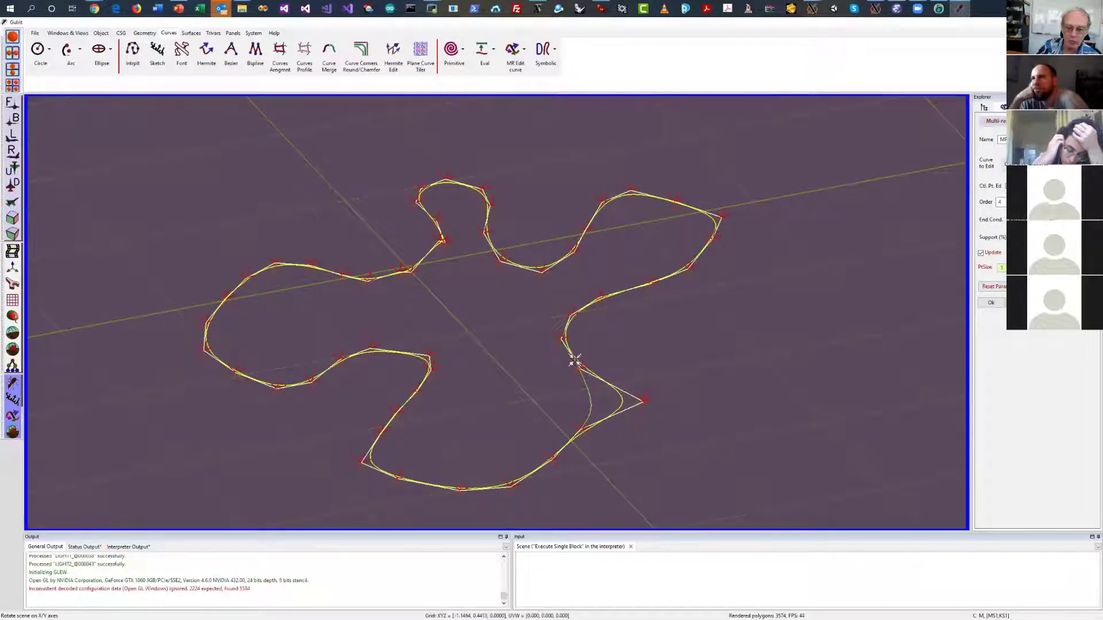
pyautogui.moveTo(581, 364); pyautogui.dragTo(643, 344)
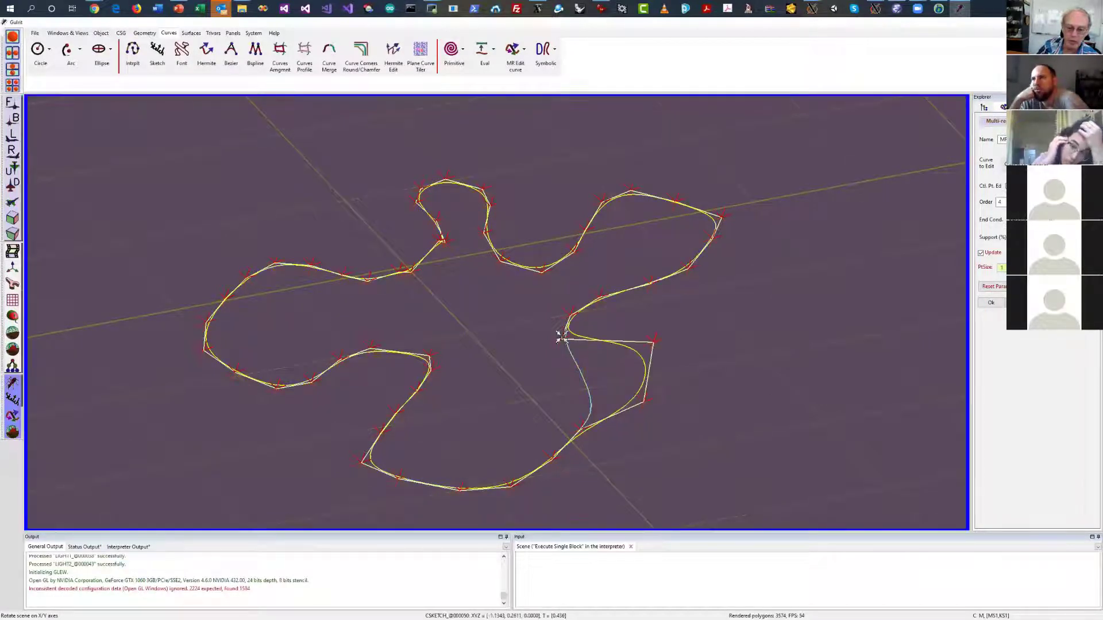
pyautogui.moveTo(562, 338); pyautogui.dragTo(514, 314)
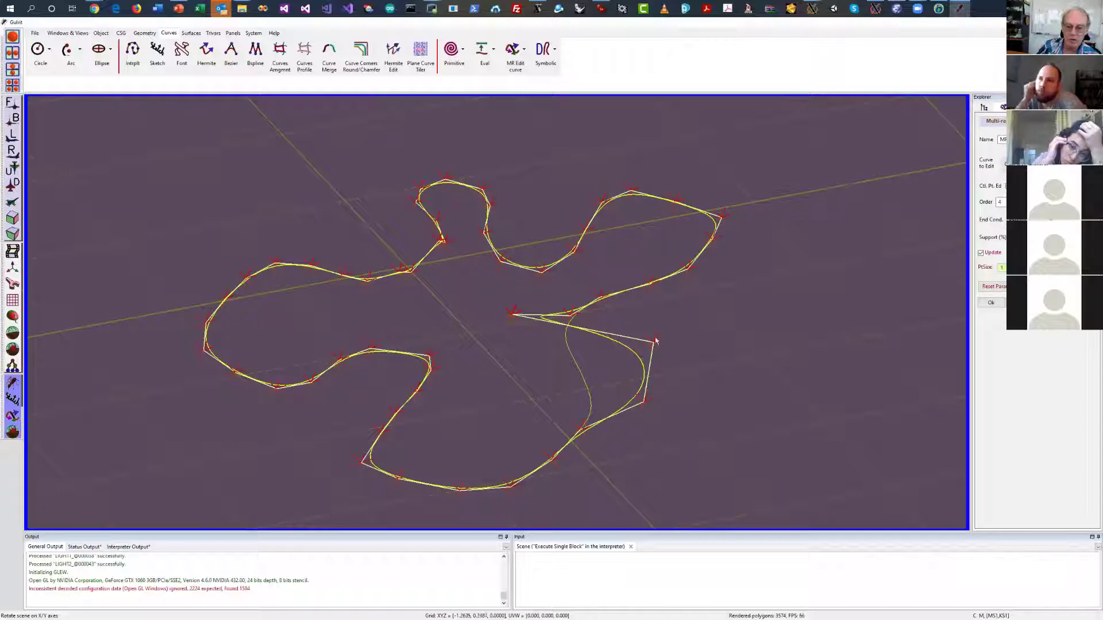
pyautogui.moveTo(656, 341); pyautogui.dragTo(668, 353)
pyautogui.moveTo(504, 310); pyautogui.dragTo(505, 346)
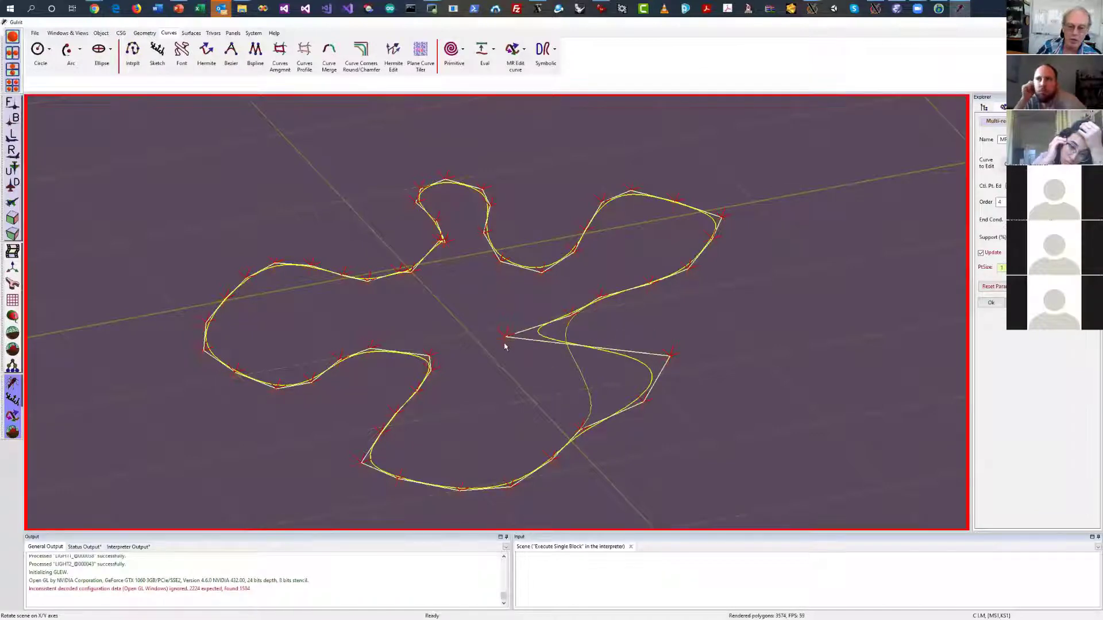
pyautogui.moveTo(566, 310); pyautogui.dragTo(682, 297)
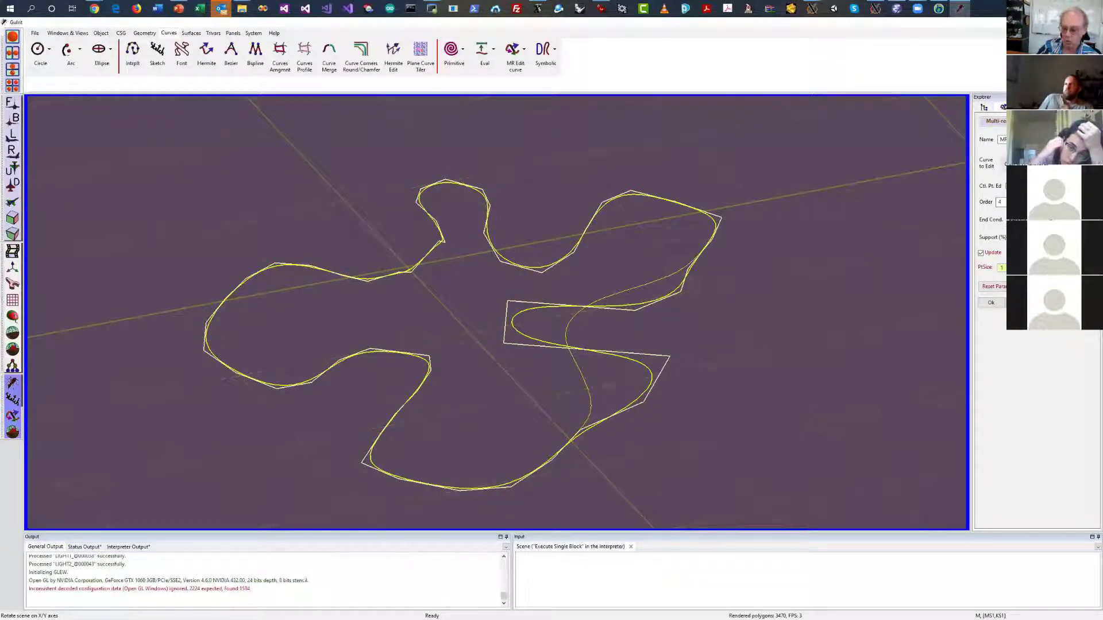
# Reshape the curve's upper-right lobe, middle valley and left lobe by multi-resolution deformation over wider support regions, and consult the function's help
pyautogui.moveTo(701, 255); pyautogui.dragTo(775, 177)
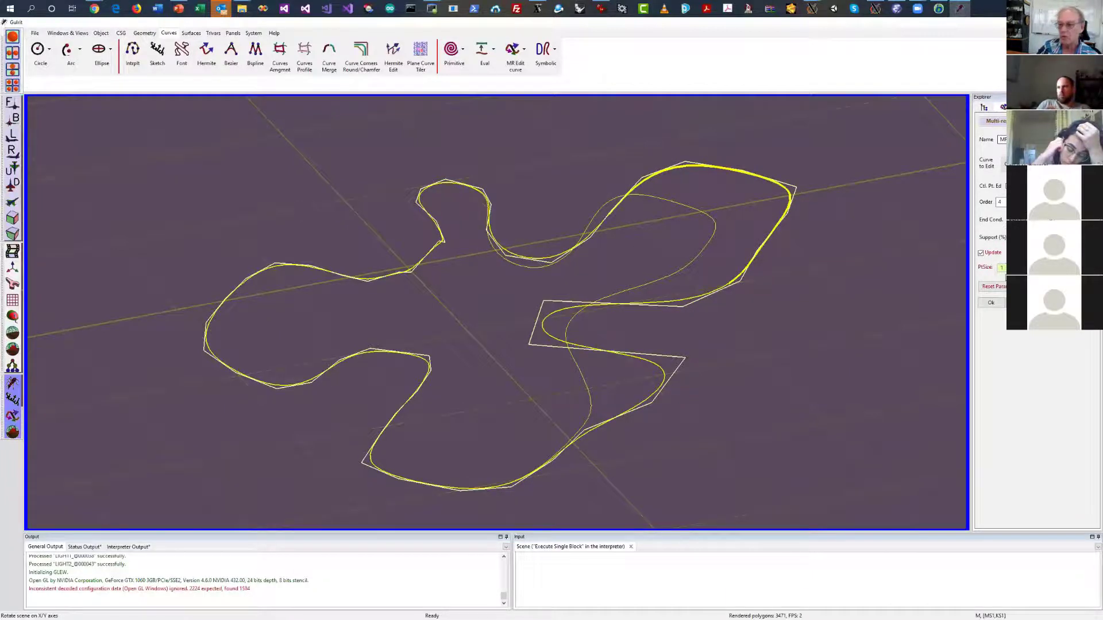
pyautogui.moveTo(774, 232); pyautogui.dragTo(695, 313)
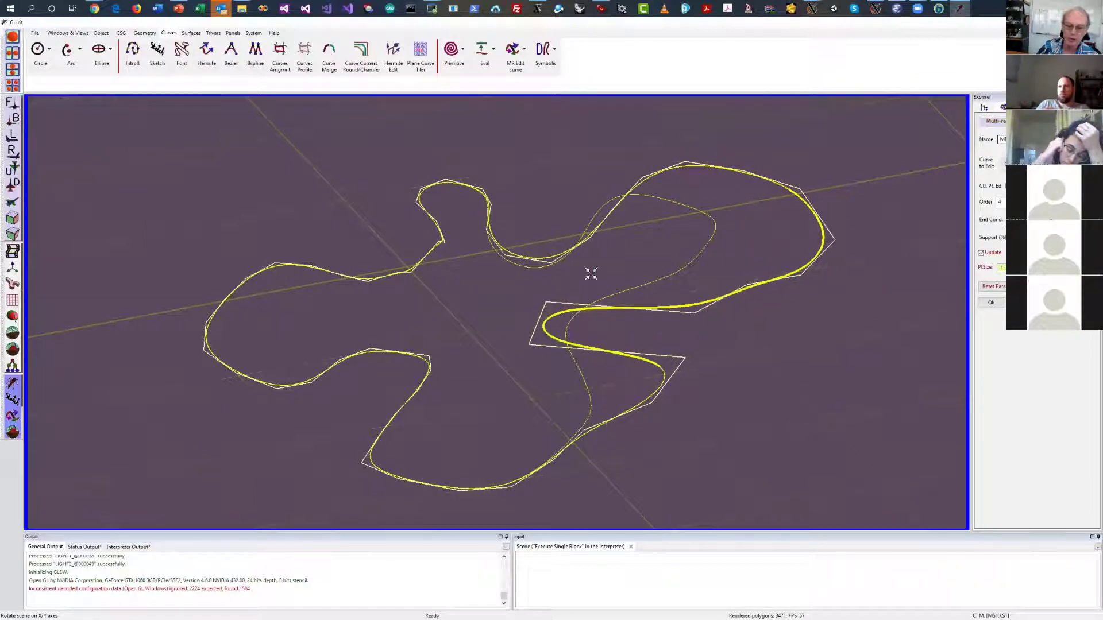
pyautogui.moveTo(554, 236); pyautogui.dragTo(555, 250)
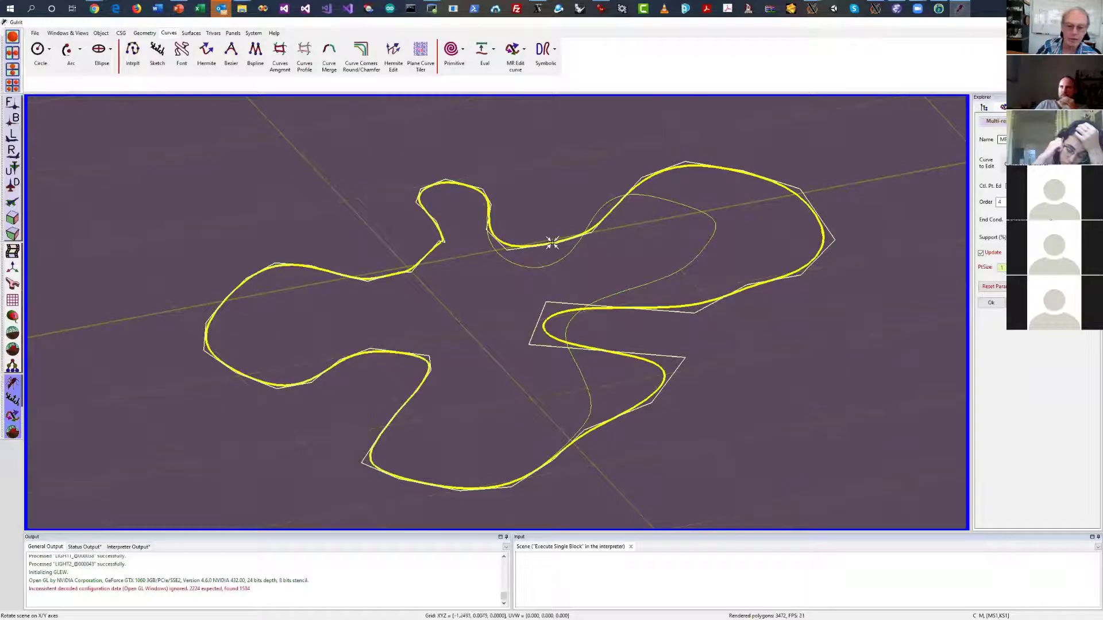
pyautogui.moveTo(551, 244); pyautogui.dragTo(425, 254)
pyautogui.moveTo(359, 257); pyautogui.dragTo(459, 322)
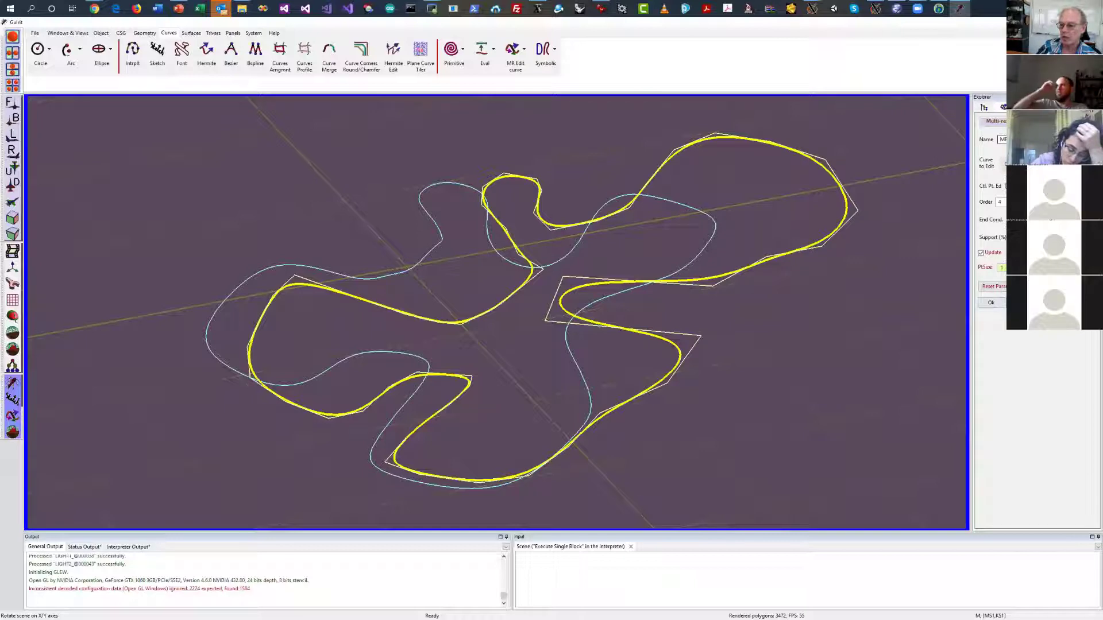
pyautogui.press('F1')
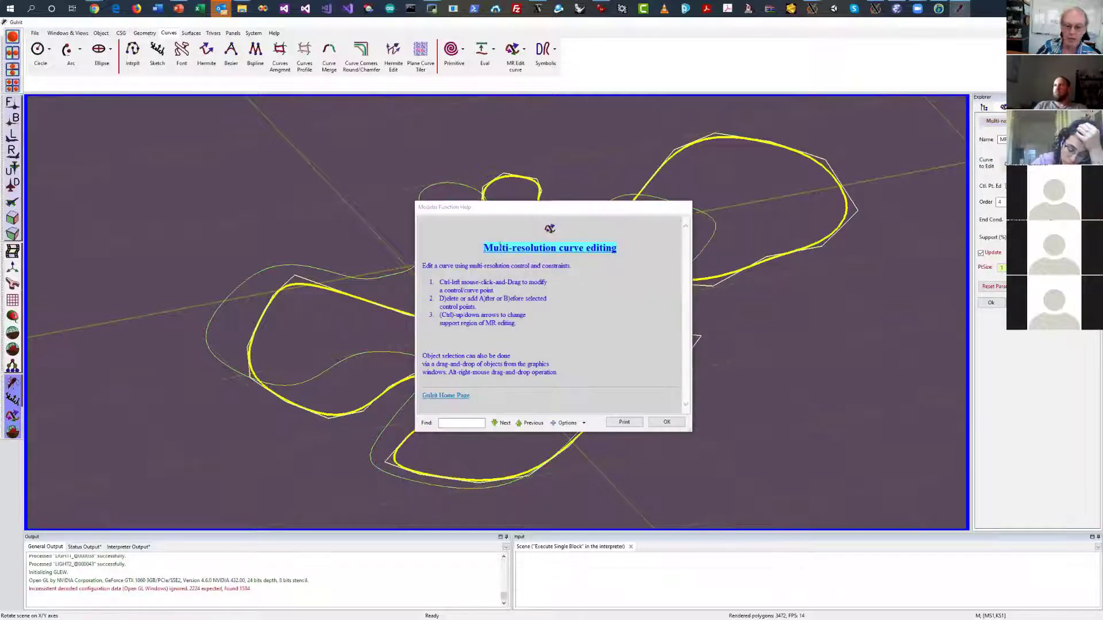
pyautogui.click(666, 422)
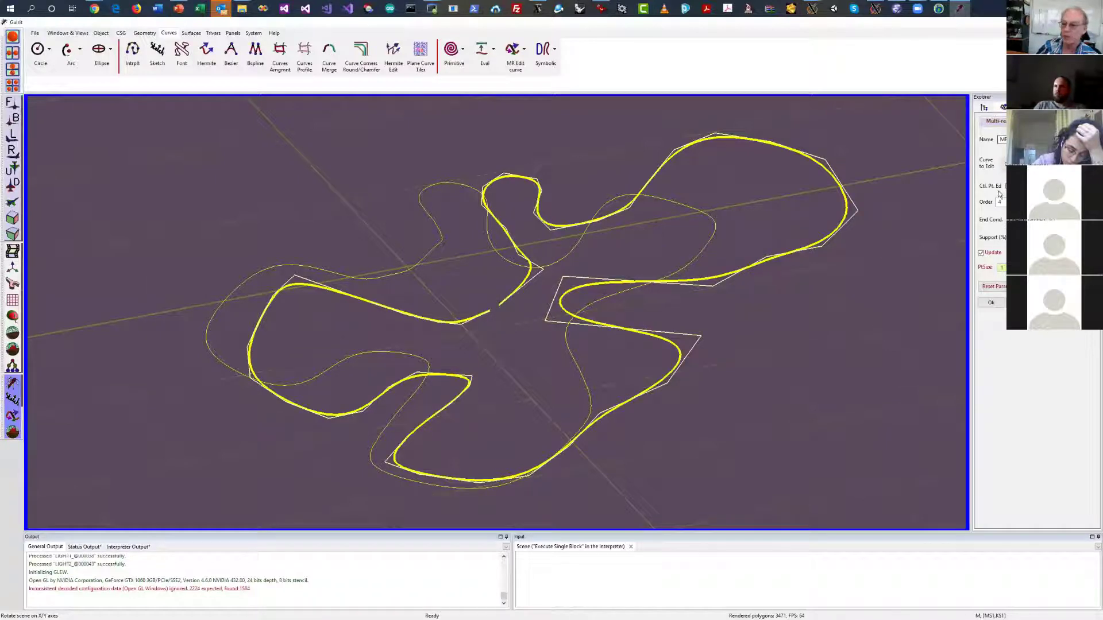
# Pull the opened curve's two endpoints out towards the upper left and accept the multi-resolution edit
pyautogui.click(574, 281)
pyautogui.moveTo(501, 304); pyautogui.dragTo(468, 298)
pyautogui.moveTo(408, 208); pyautogui.dragTo(409, 210)
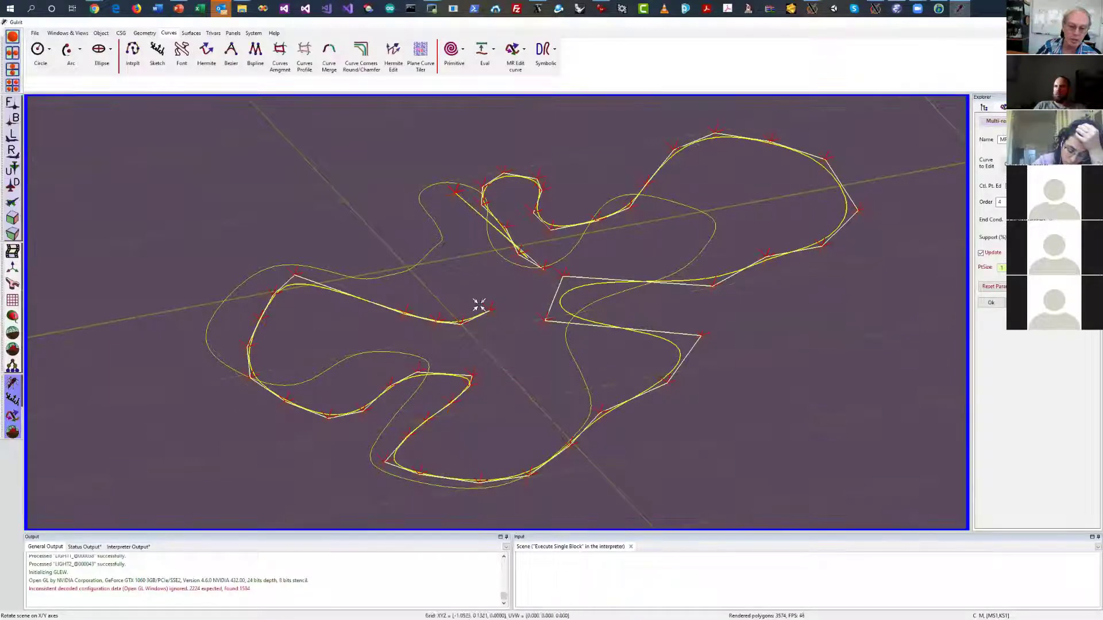
pyautogui.moveTo(488, 312); pyautogui.dragTo(389, 200)
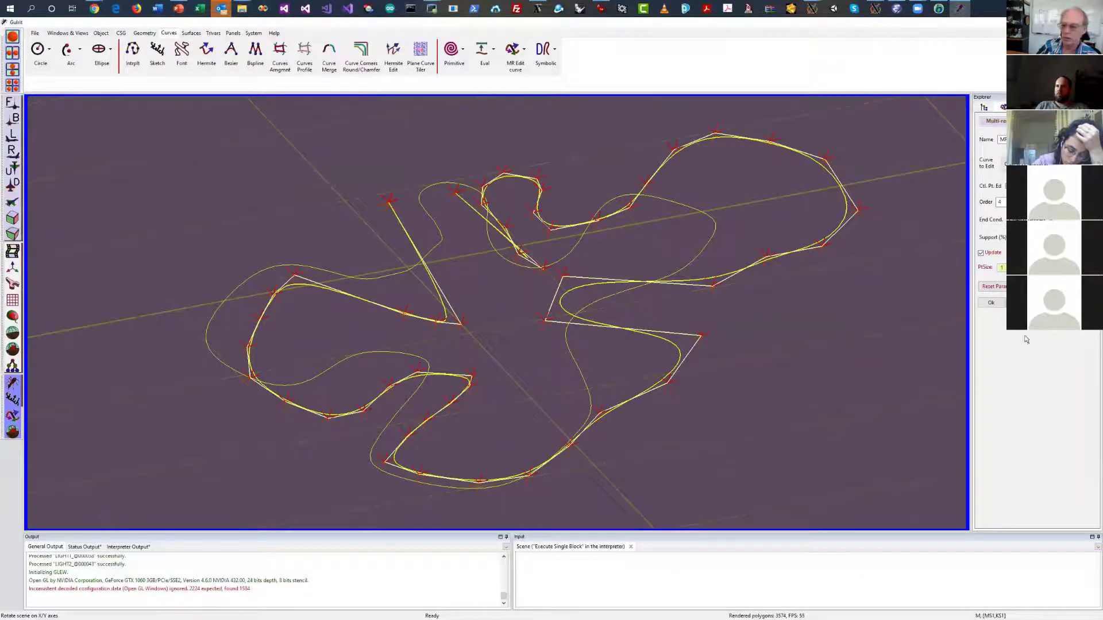
pyautogui.click(991, 304)
# Start Edit Curve on the multi-resolution result MRCRVEDIT_@000053
pyautogui.moveTo(817, 374); pyautogui.dragTo(603, 230)
pyautogui.click(524, 49)
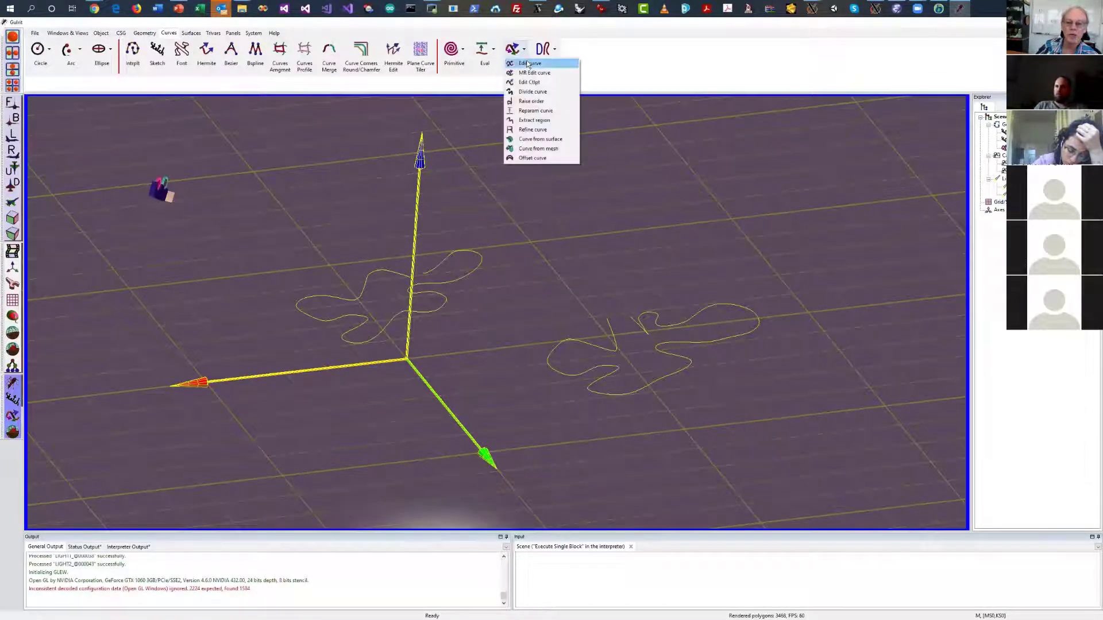
pyautogui.click(525, 63)
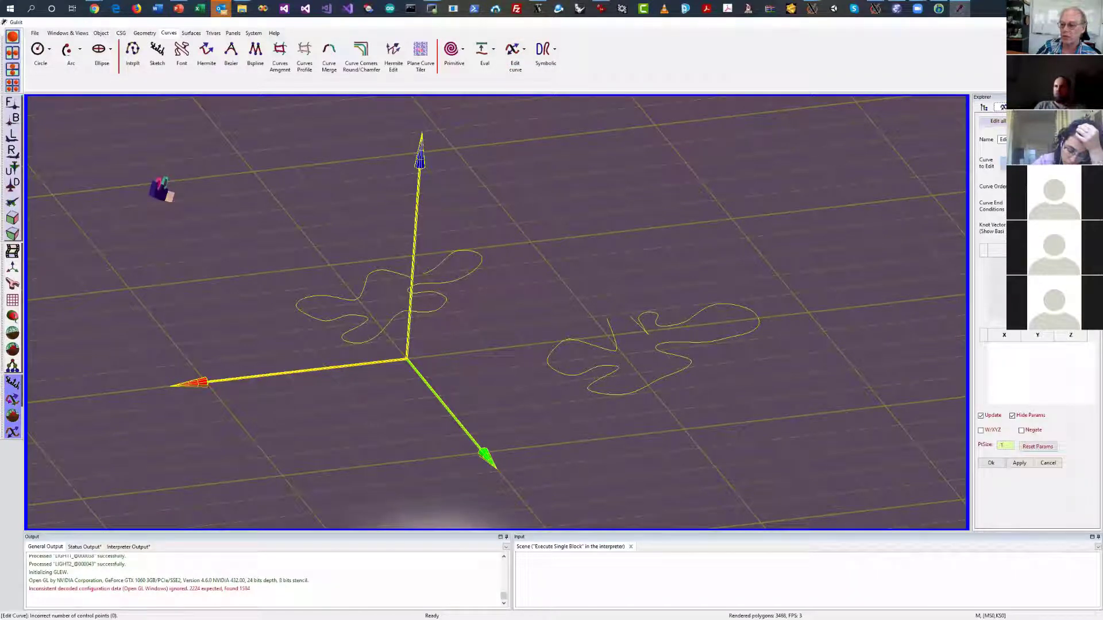
pyautogui.click(993, 251)
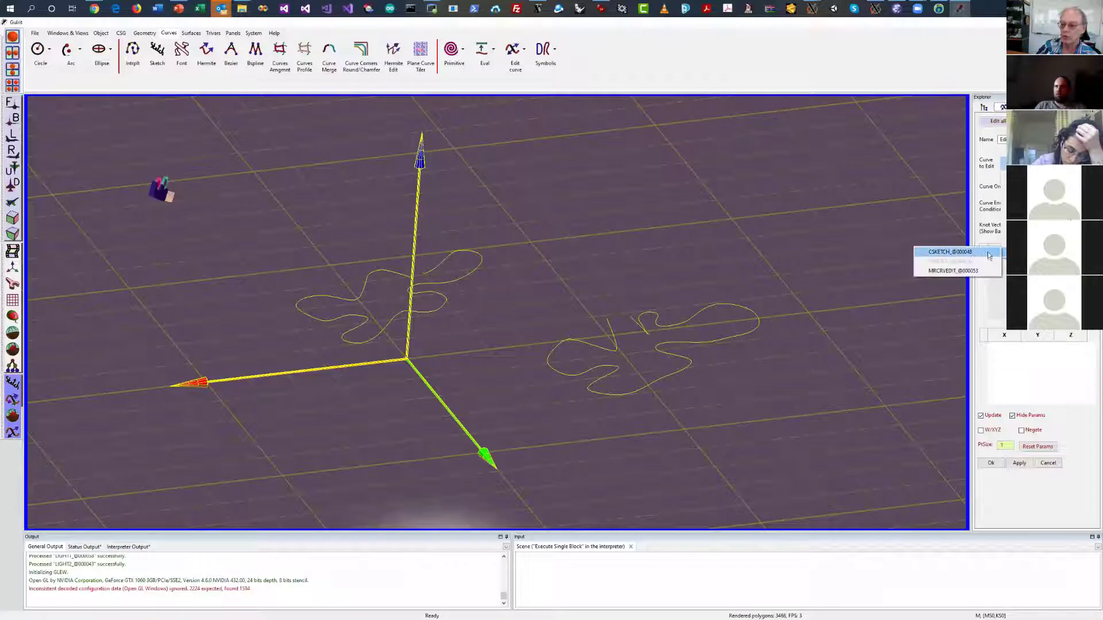
pyautogui.click(959, 271)
pyautogui.moveTo(778, 381); pyautogui.dragTo(875, 346, button='right')
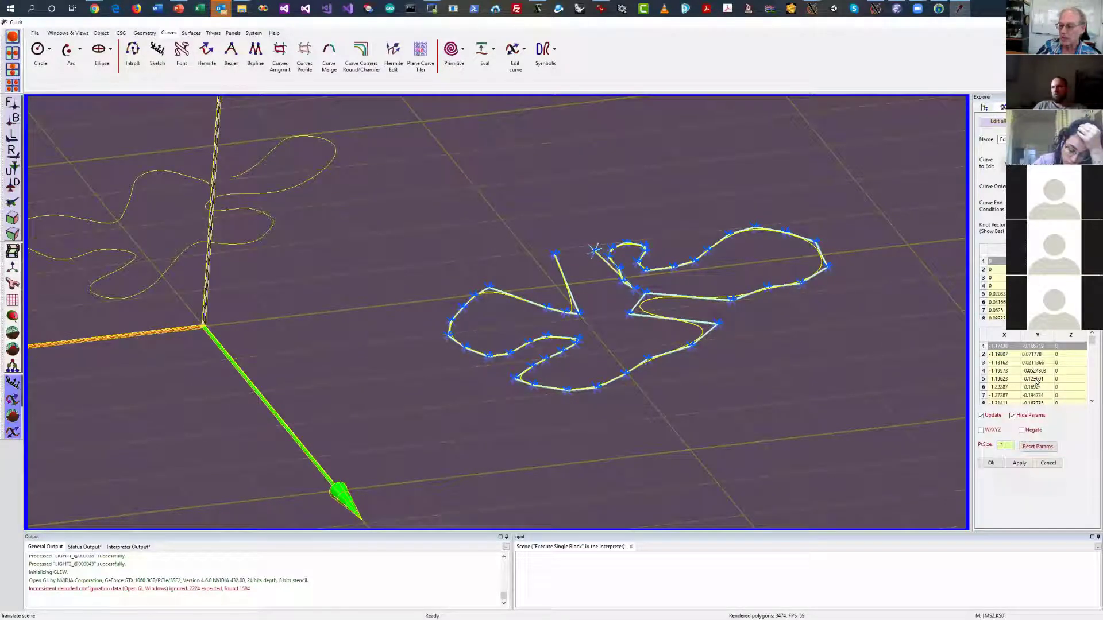
# Change the Y of control points 4 and 5 to about -0.072 and -0.284, and set point 4's X to -1.3
pyautogui.moveTo(1037, 384)
pyautogui.moveTo(1036, 383); pyautogui.dragTo(1036, 373, button='right')
pyautogui.click(1008, 375)
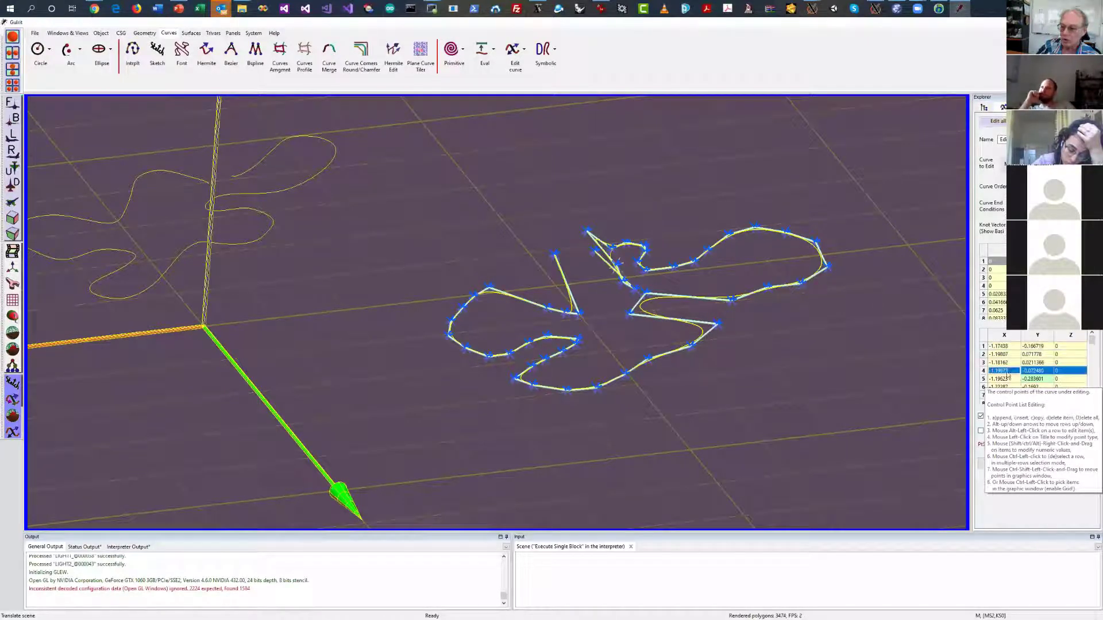
pyautogui.click(998, 374)
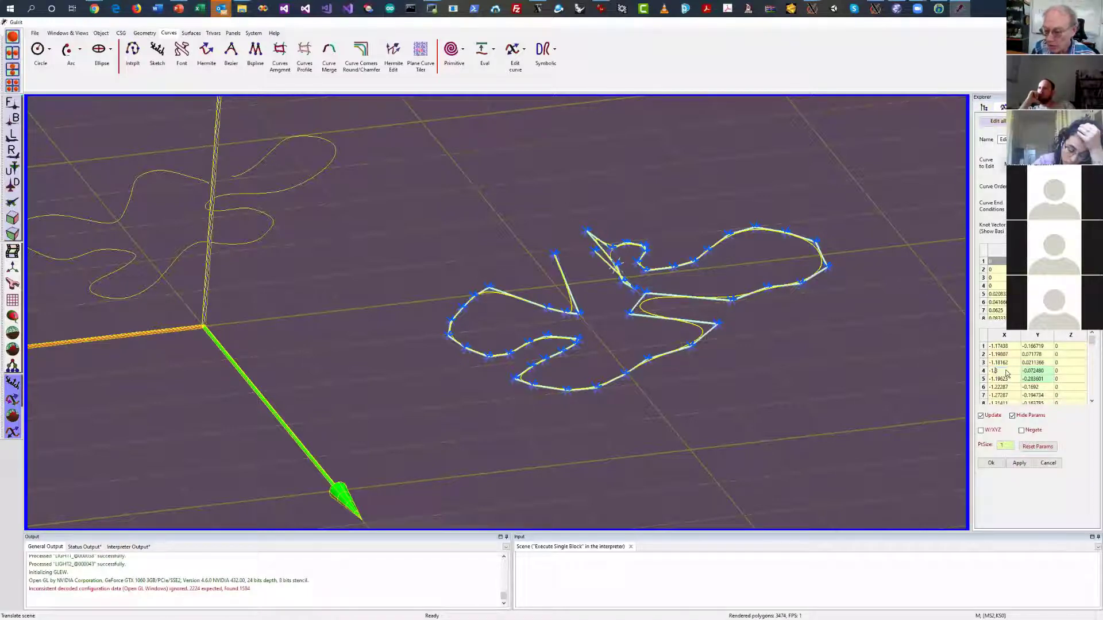
pyautogui.press('Return')
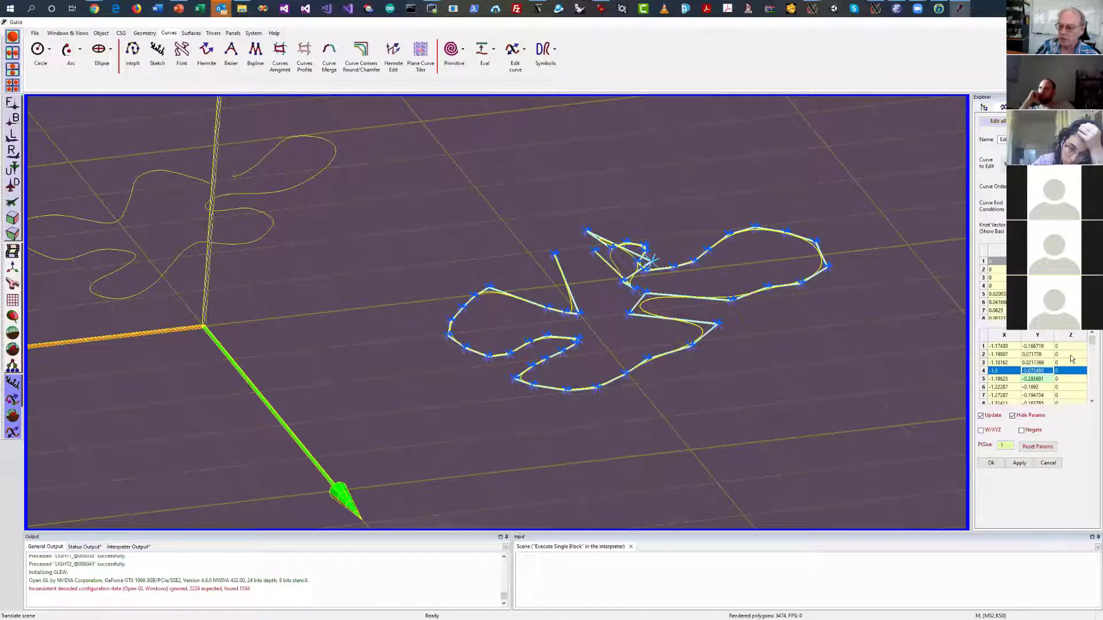
# Raise control point 2 to Z 0.35 and control point 6 to Z 0.3, then accept the curve edit
pyautogui.scroll(14, 1069, 355)
pyautogui.scroll(-20, 1069, 355)
pyautogui.scroll(14, 1069, 355)
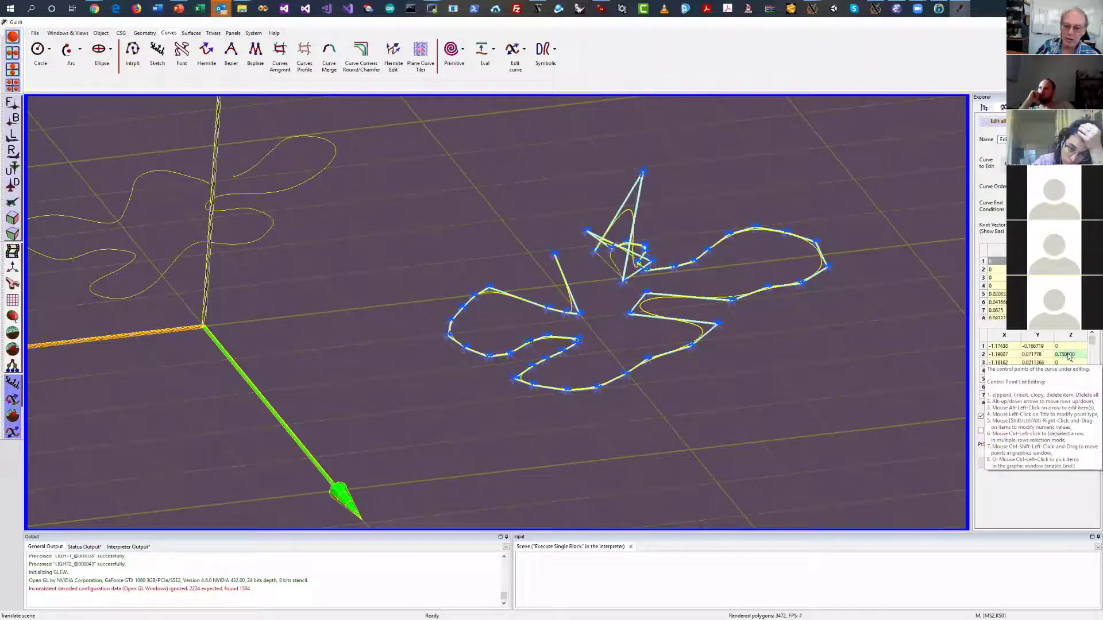
pyautogui.moveTo(856, 425); pyautogui.dragTo(804, 396)
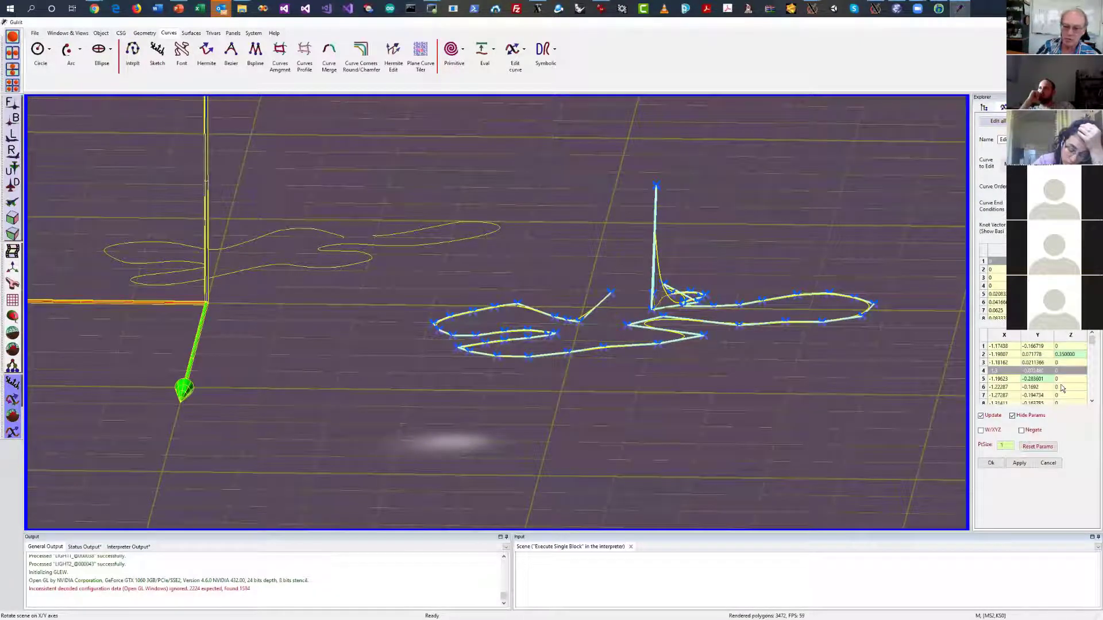
pyautogui.scroll(12, 1061, 388)
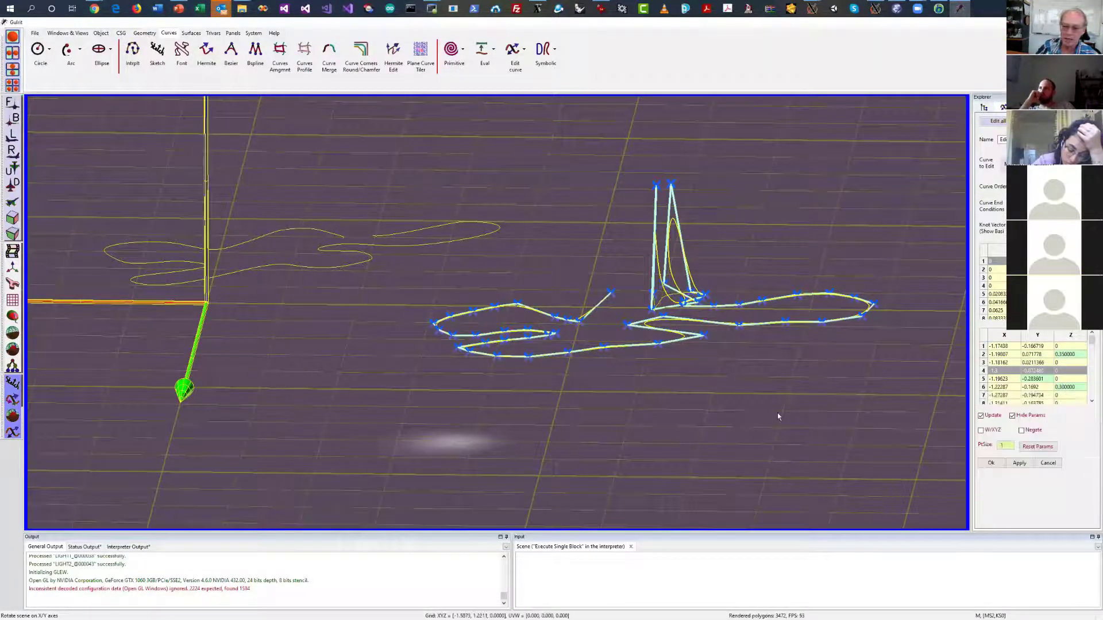
pyautogui.moveTo(778, 416); pyautogui.dragTo(709, 489)
pyautogui.click(990, 462)
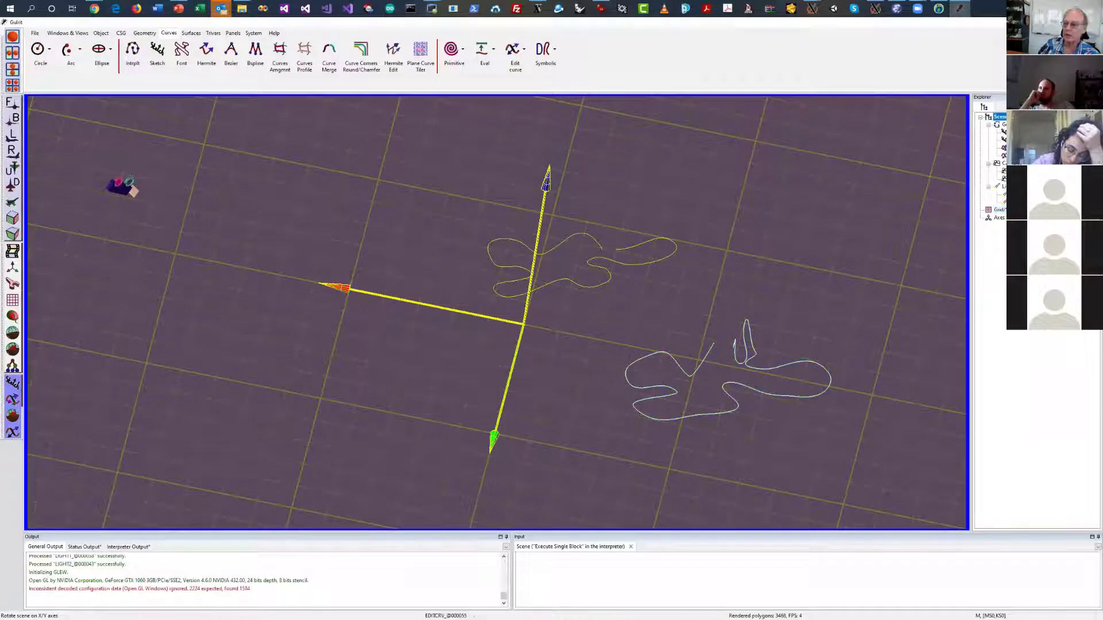
# Hide the existing curves and draw a Bezier curve with nine control points looping around the red axis arrow
pyautogui.click(1013, 140)
pyautogui.click(1011, 148)
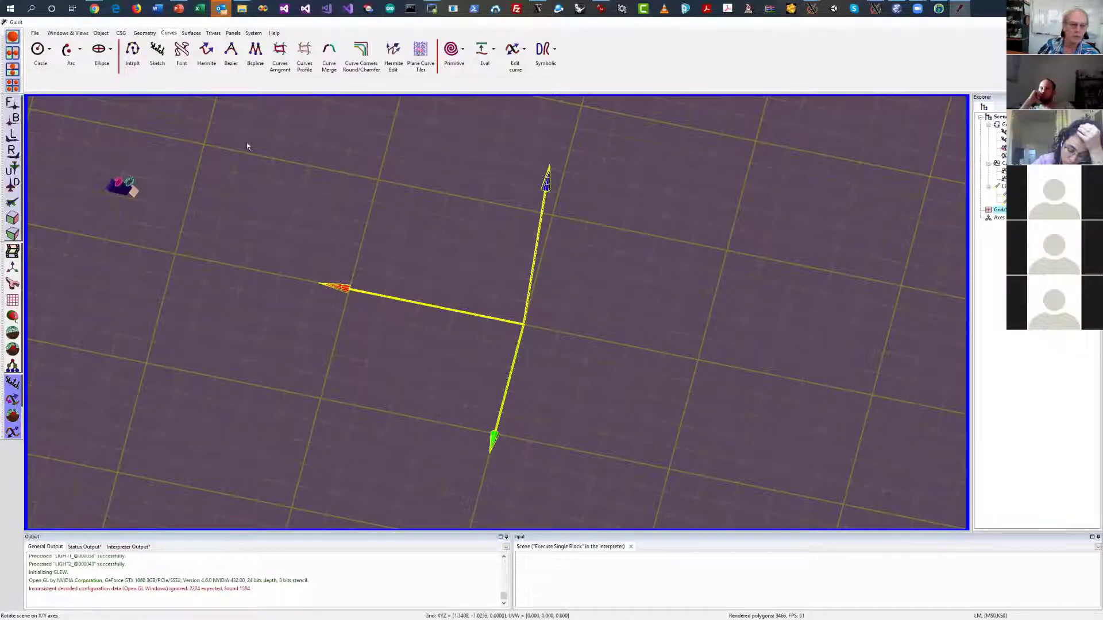
pyautogui.click(232, 51)
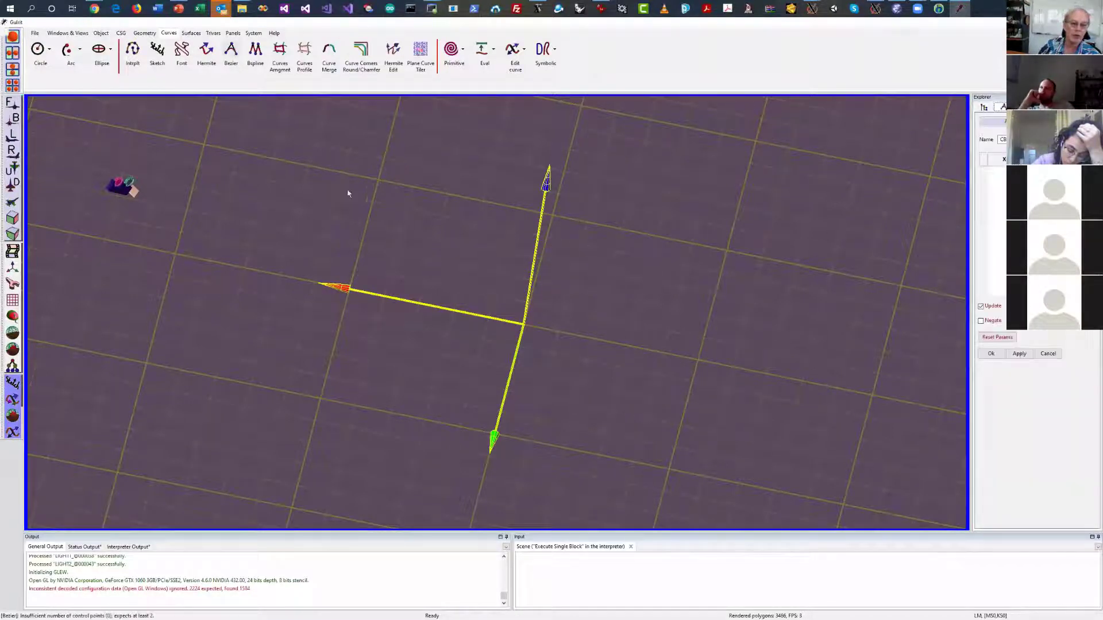
pyautogui.click(477, 144)
pyautogui.click(362, 164)
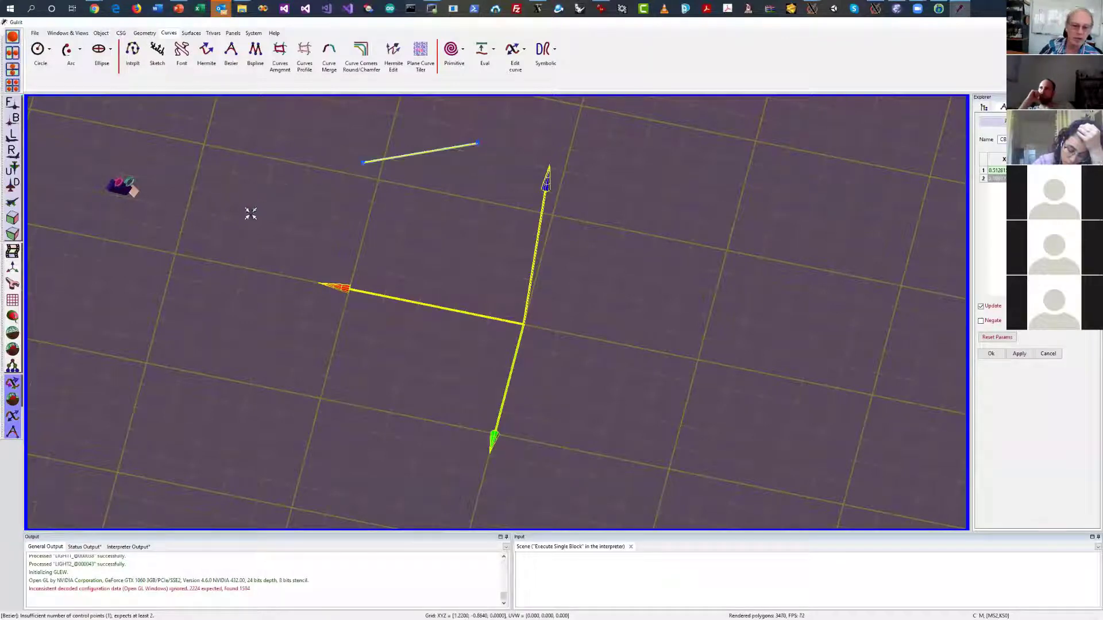
pyautogui.click(251, 213)
pyautogui.click(230, 309)
pyautogui.click(257, 364)
pyautogui.click(368, 384)
pyautogui.click(426, 341)
pyautogui.click(447, 246)
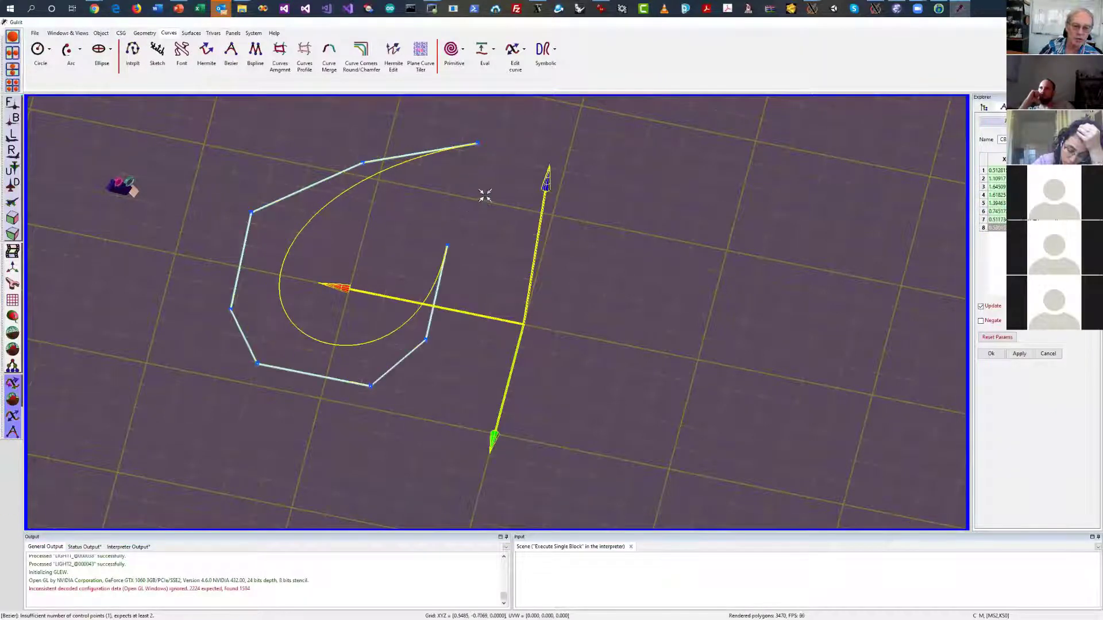
pyautogui.click(485, 196)
# Reshape the Bezier curve by moving its first, second and last control points, and accept it
pyautogui.moveTo(364, 164); pyautogui.dragTo(362, 227)
pyautogui.moveTo(477, 143); pyautogui.dragTo(398, 125)
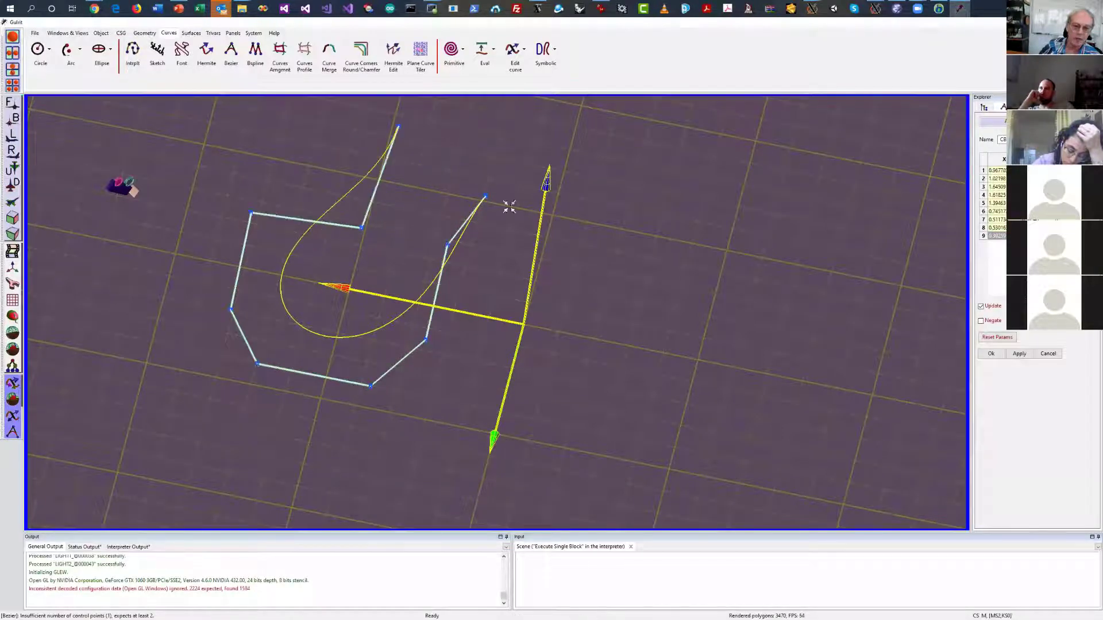
pyautogui.moveTo(486, 197); pyautogui.dragTo(495, 267)
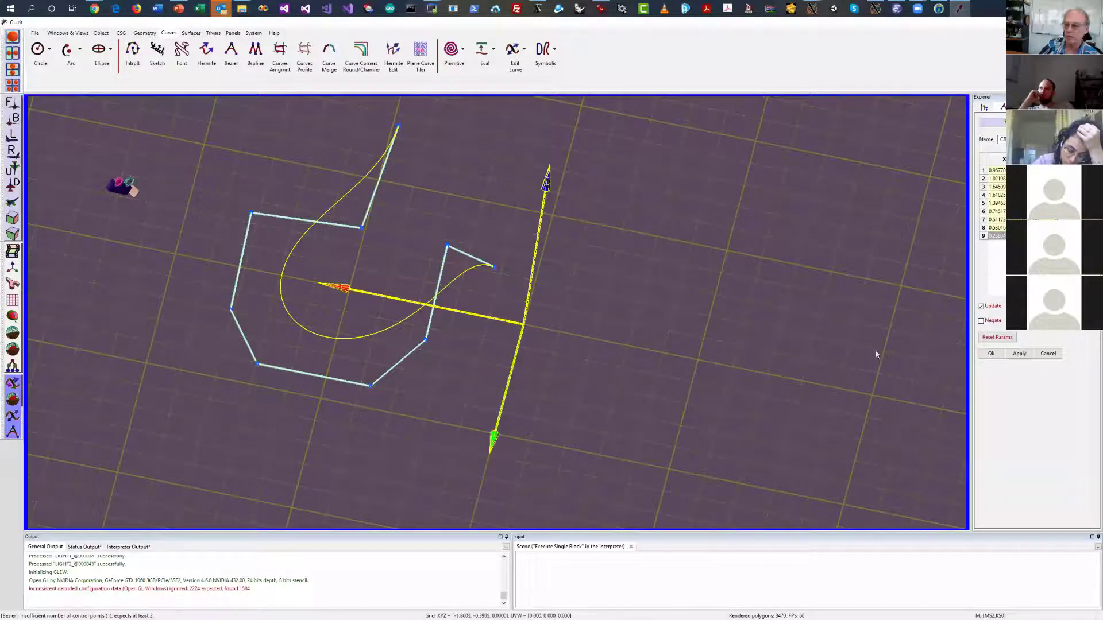
pyautogui.click(993, 354)
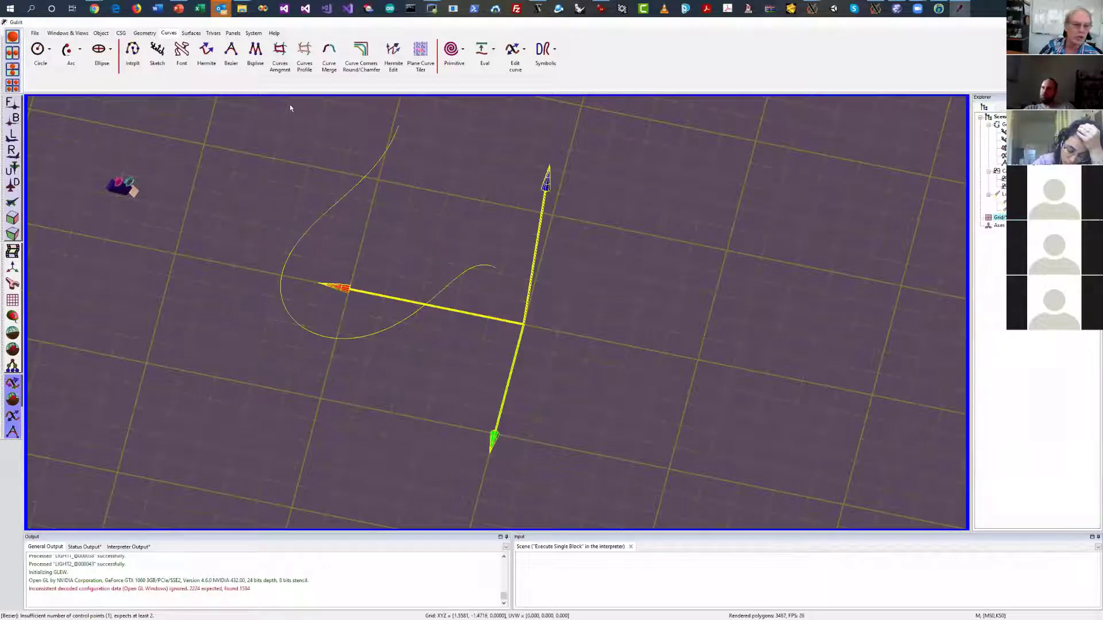
# Draw a B-spline curve with twelve control points spiralling outward in the empty grid area beside the blue axis
pyautogui.click(255, 52)
pyautogui.click(733, 149)
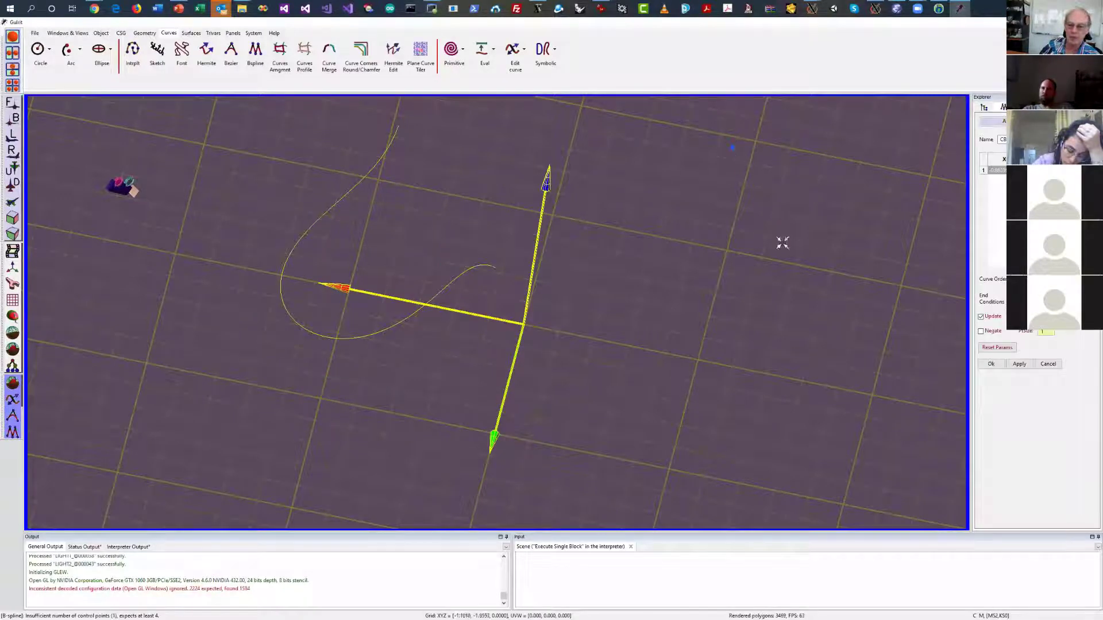
pyautogui.click(782, 243)
pyautogui.click(671, 312)
pyautogui.click(636, 191)
pyautogui.click(711, 112)
pyautogui.click(861, 115)
pyautogui.click(862, 236)
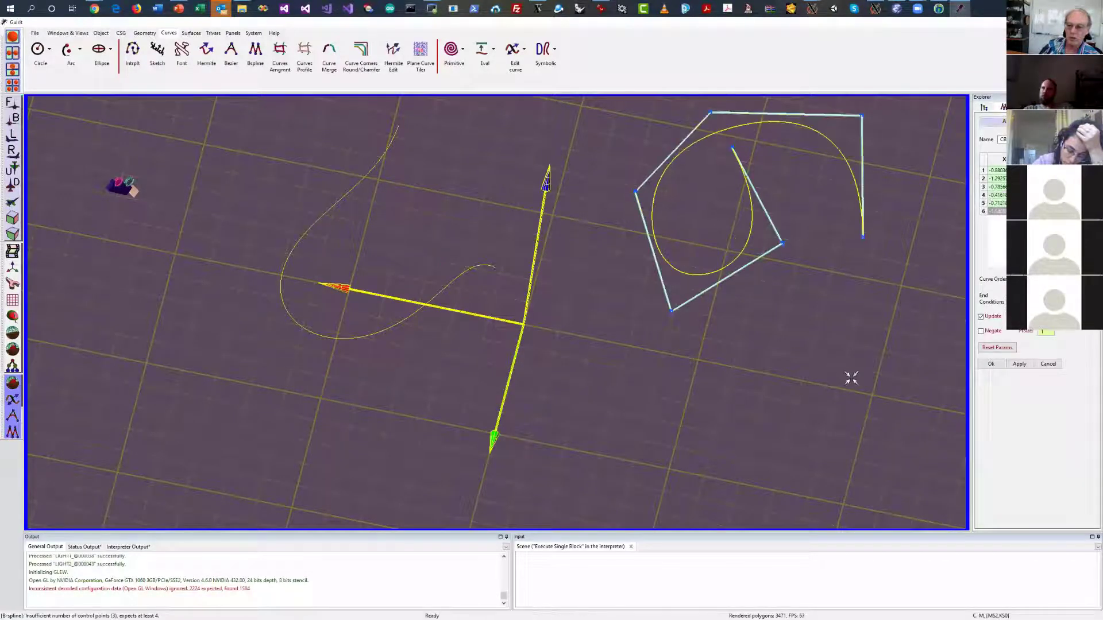
pyautogui.click(797, 428)
pyautogui.click(644, 446)
pyautogui.click(604, 345)
pyautogui.click(575, 204)
pyautogui.click(594, 155)
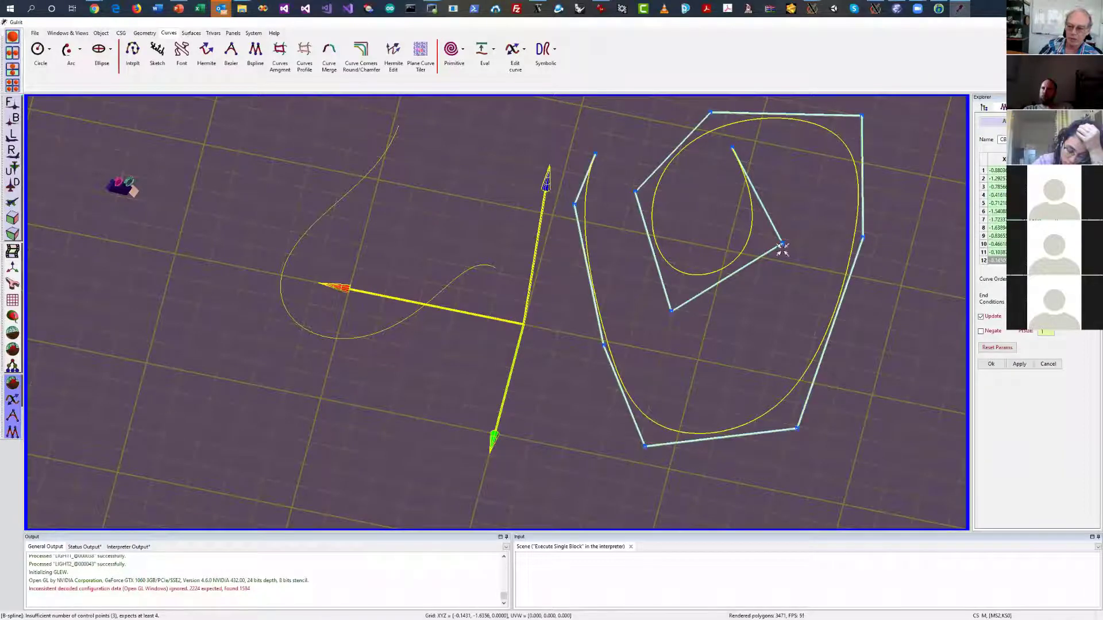
# Reshape the B-spline by moving its second, third and fourth control points outward, and accept the curve
pyautogui.moveTo(782, 244); pyautogui.dragTo(799, 288)
pyautogui.moveTo(672, 312); pyautogui.dragTo(683, 332)
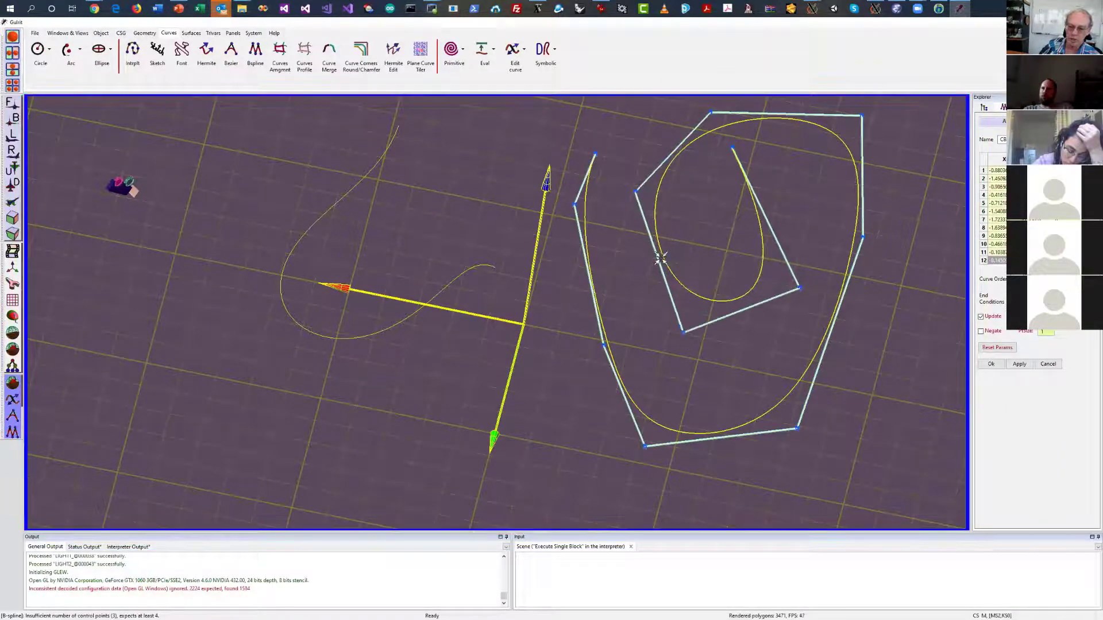
pyautogui.moveTo(636, 191); pyautogui.dragTo(627, 231)
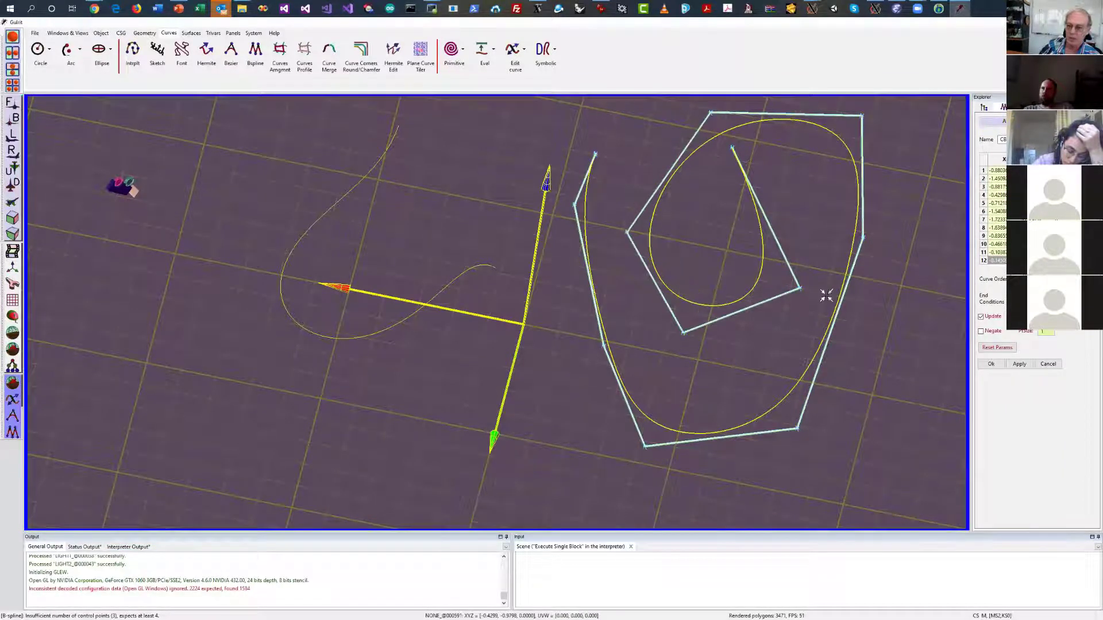
pyautogui.click(990, 365)
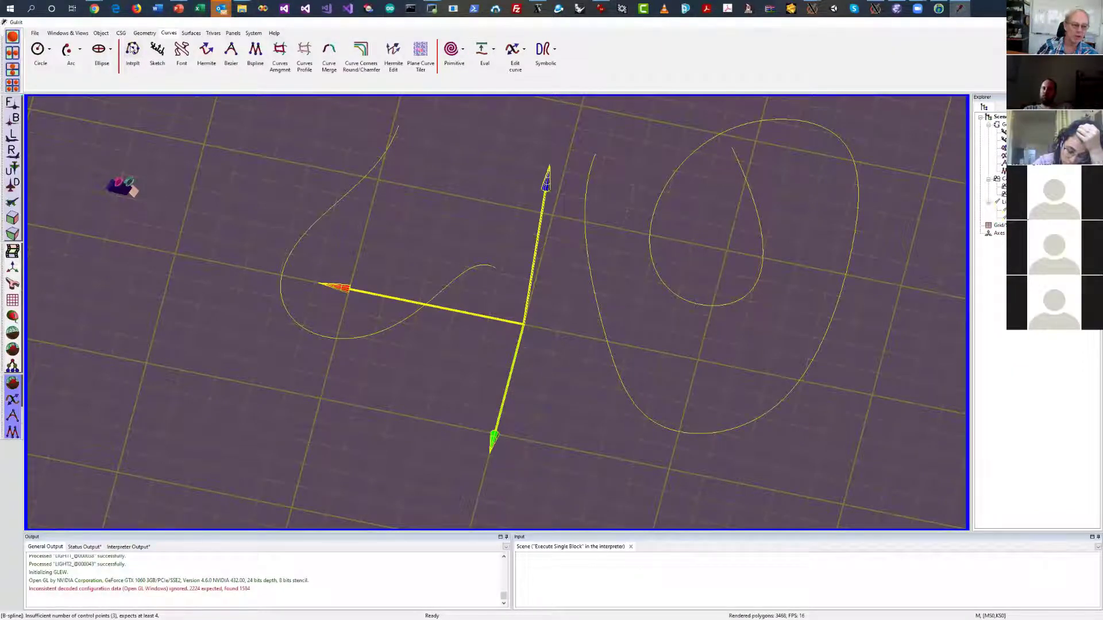
# Draw an order 3 interpolating curve through thirteen points, winding around and across the Bezier curve, and accept it
pyautogui.click(133, 49)
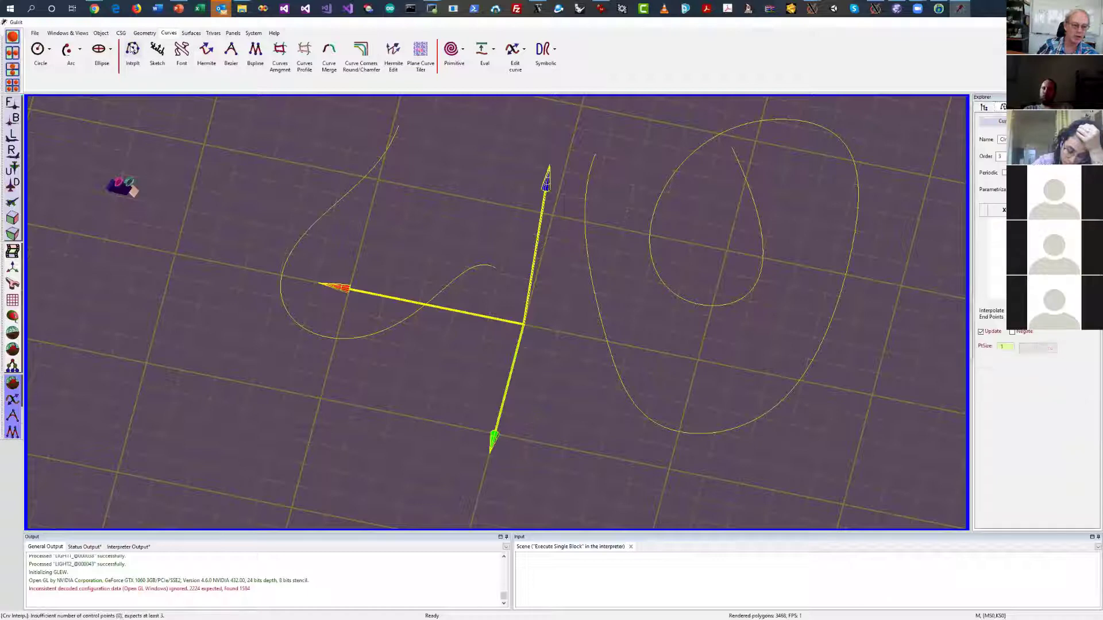
pyautogui.click(199, 206)
pyautogui.click(171, 279)
pyautogui.click(198, 380)
pyautogui.click(277, 419)
pyautogui.click(342, 426)
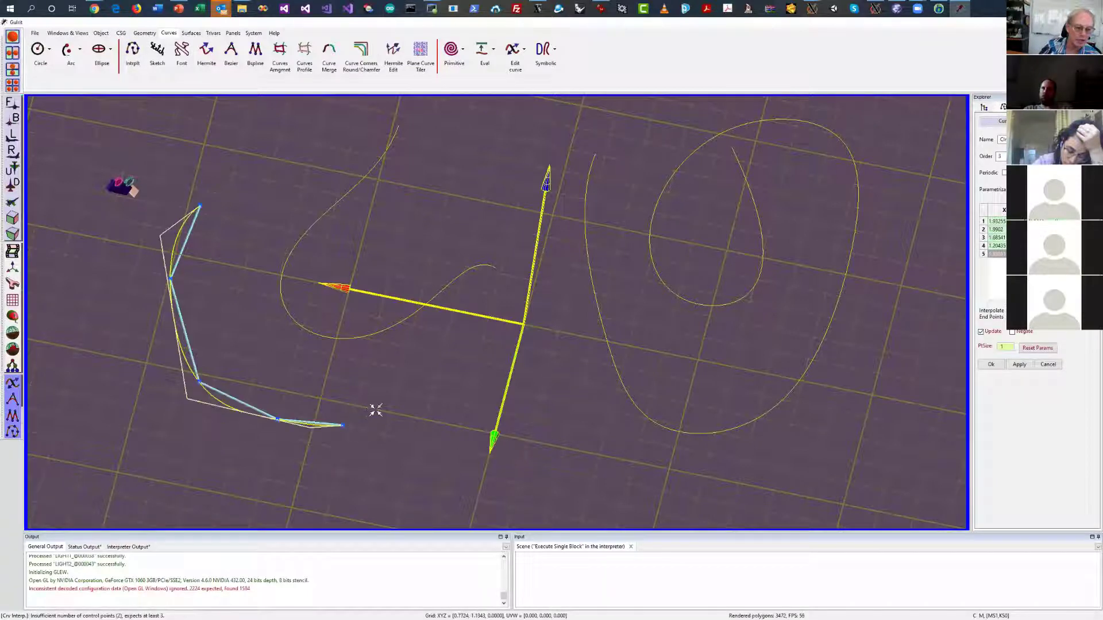
pyautogui.click(415, 388)
pyautogui.click(461, 360)
pyautogui.click(436, 238)
pyautogui.click(357, 291)
pyautogui.click(319, 356)
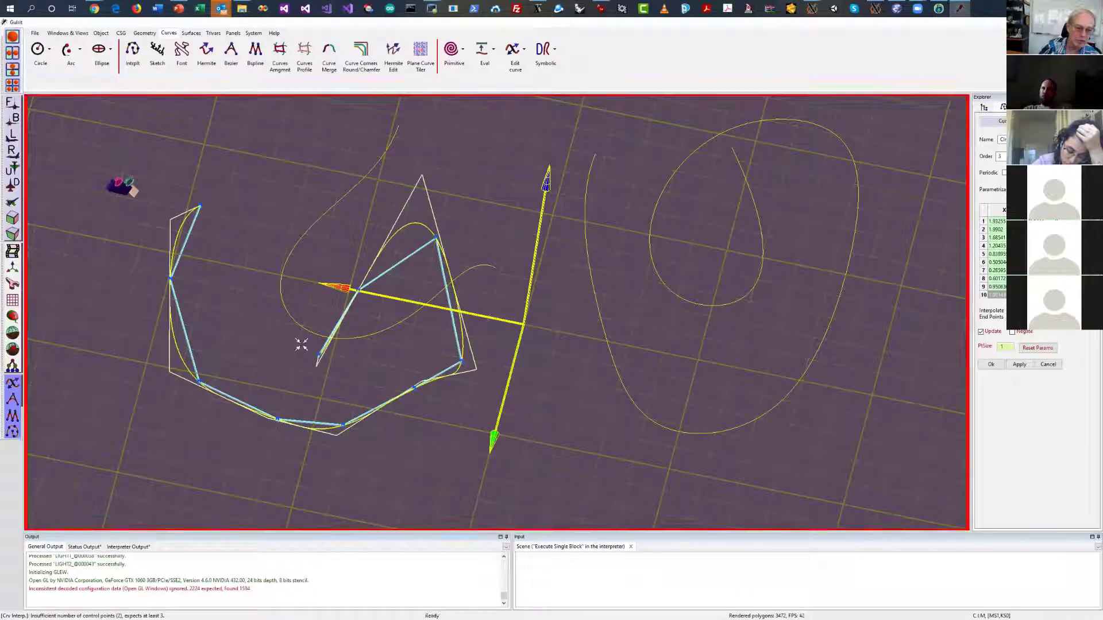
pyautogui.click(281, 277)
pyautogui.click(283, 190)
pyautogui.click(277, 155)
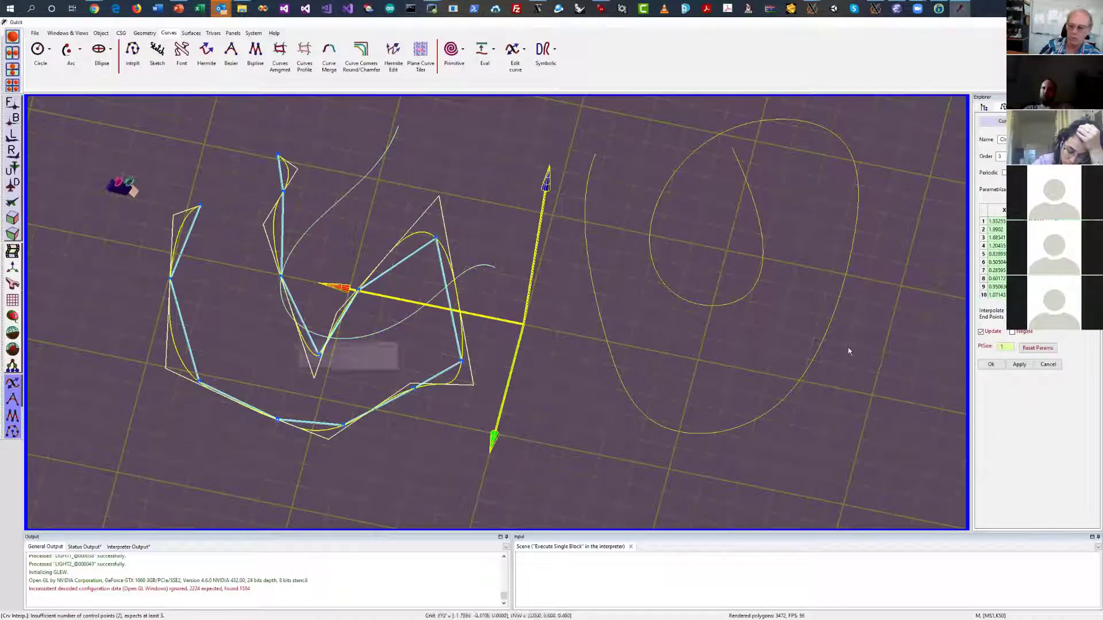
pyautogui.click(991, 364)
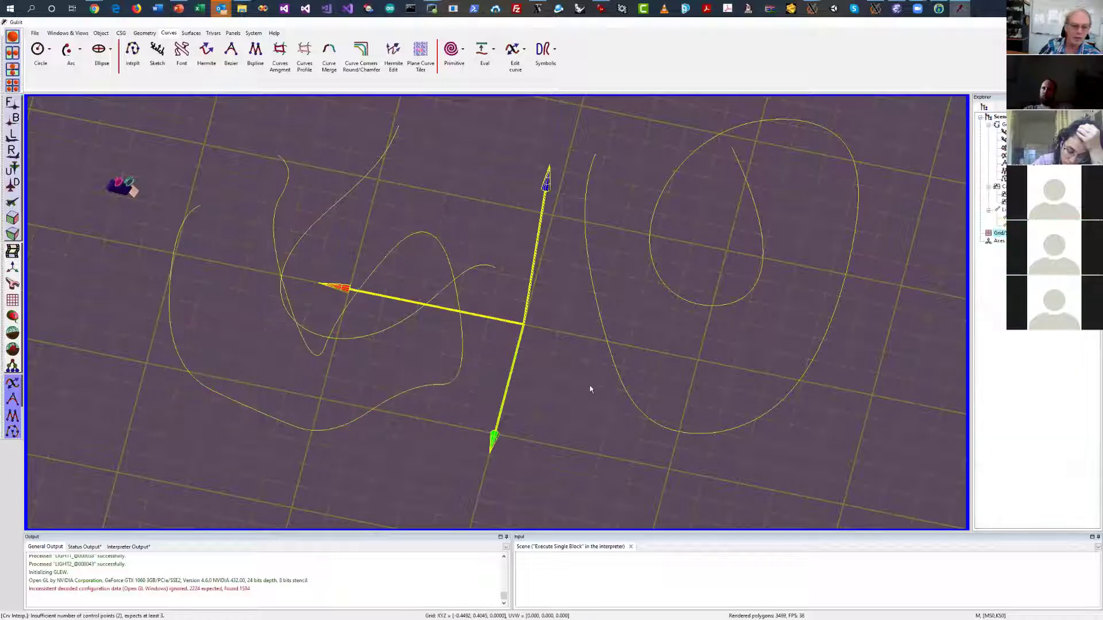
# Create a circle from center and radius, shrink it, place it on the grid behind the B-spline curve, and accept it
pyautogui.moveTo(591, 386); pyautogui.dragTo(582, 315)
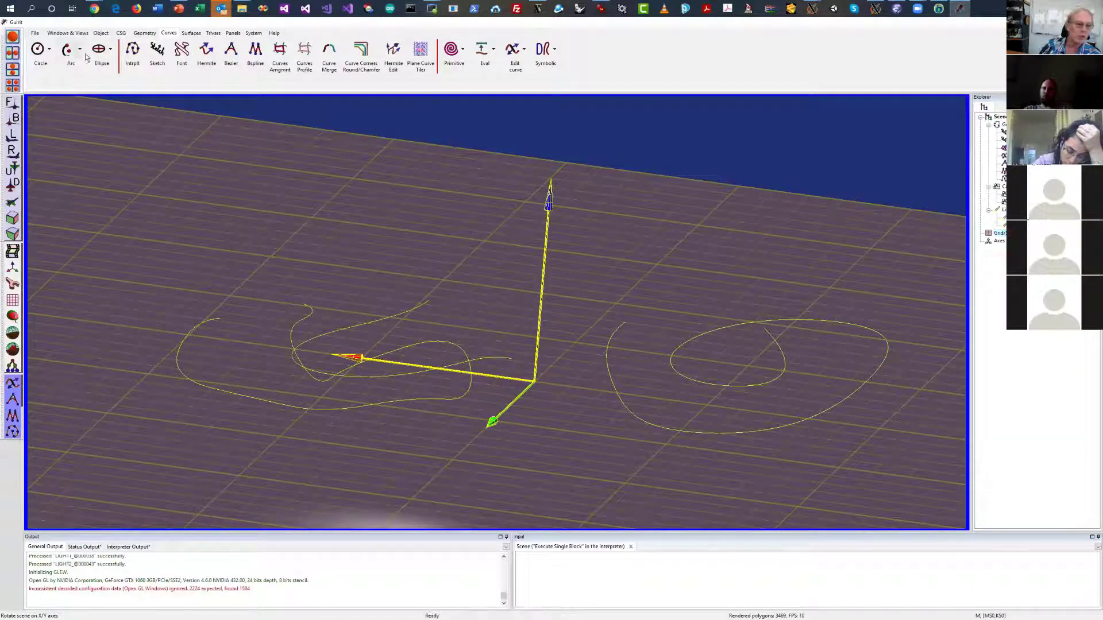
pyautogui.click(37, 50)
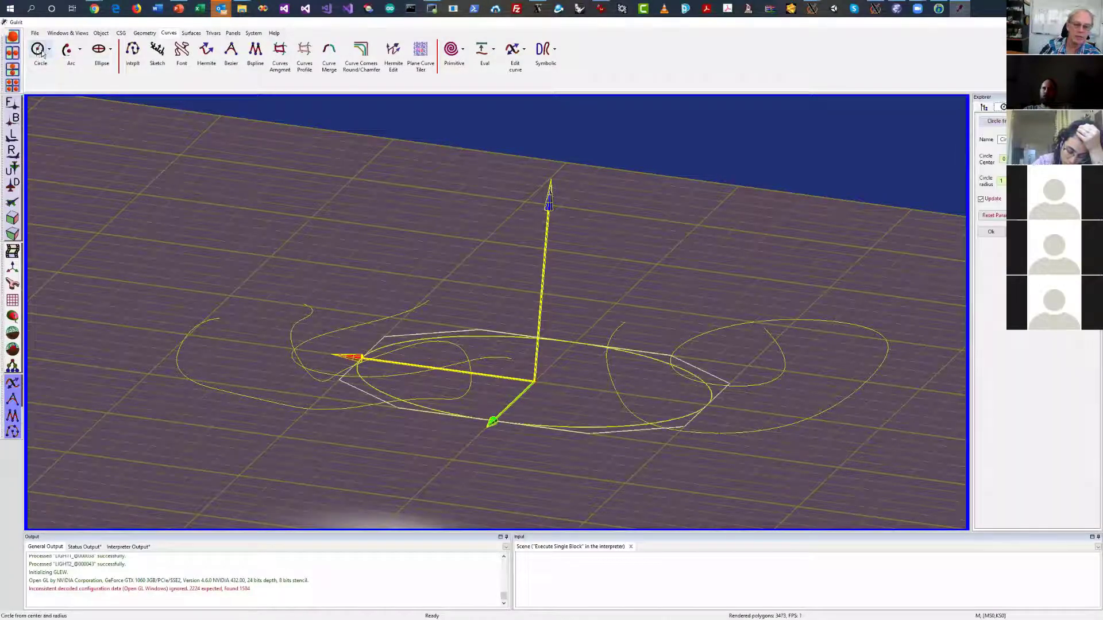
pyautogui.scroll(3, 723, 241)
pyautogui.moveTo(714, 235); pyautogui.dragTo(715, 214)
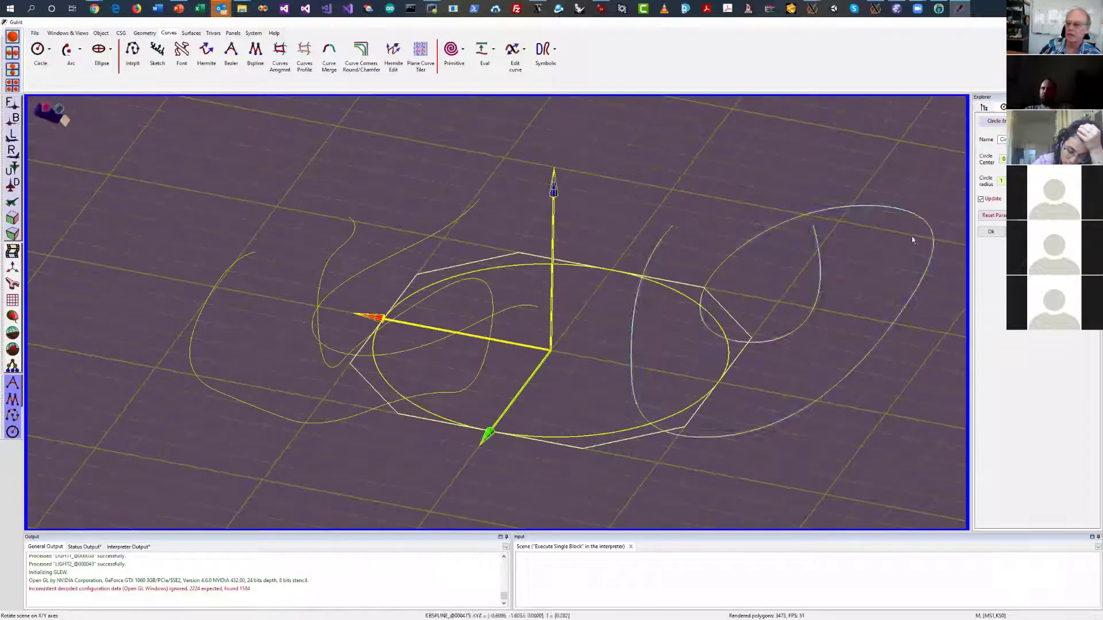
pyautogui.moveTo(551, 350); pyautogui.dragTo(686, 169)
pyautogui.moveTo(651, 217); pyautogui.dragTo(673, 187)
pyautogui.click(991, 231)
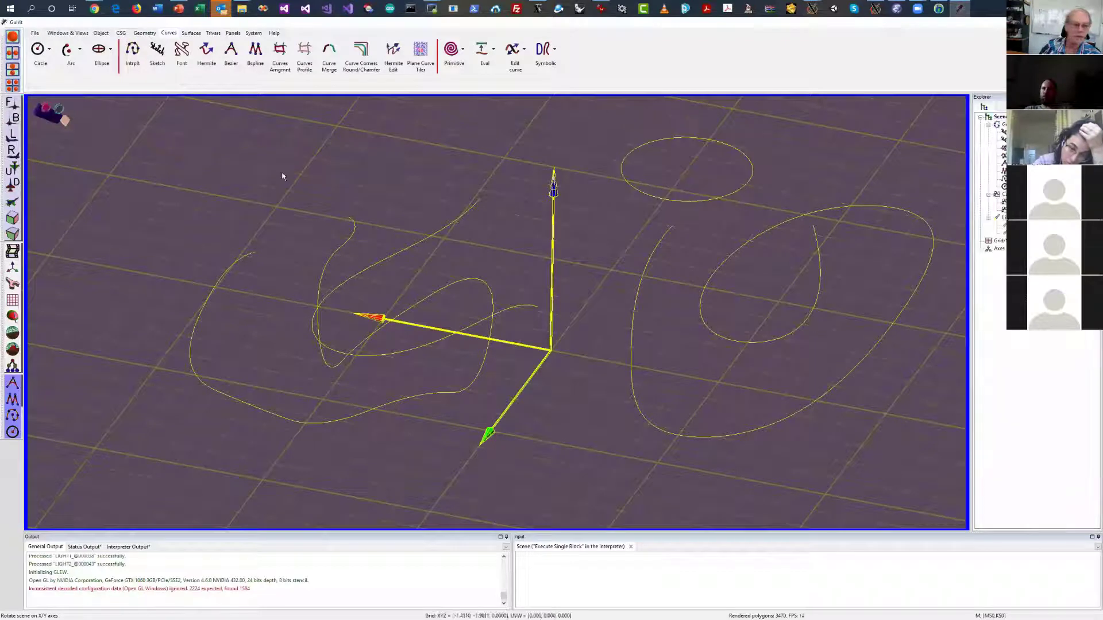
# Create a small ellipse from center and two diameters, place it in front of the interpolated curve, and accept it
pyautogui.click(110, 50)
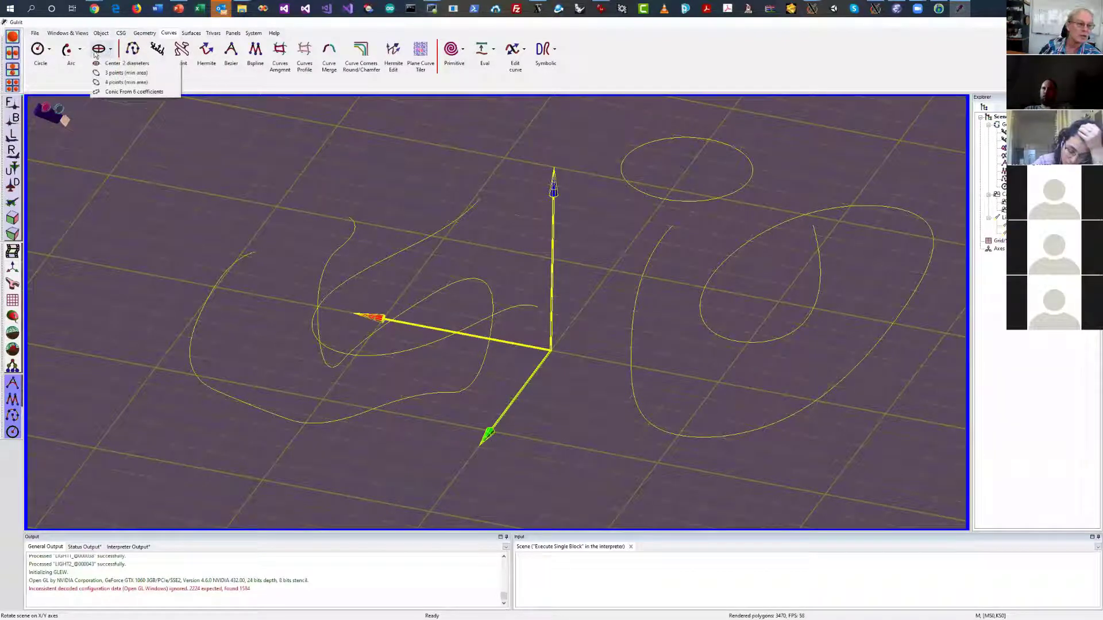
pyautogui.click(118, 66)
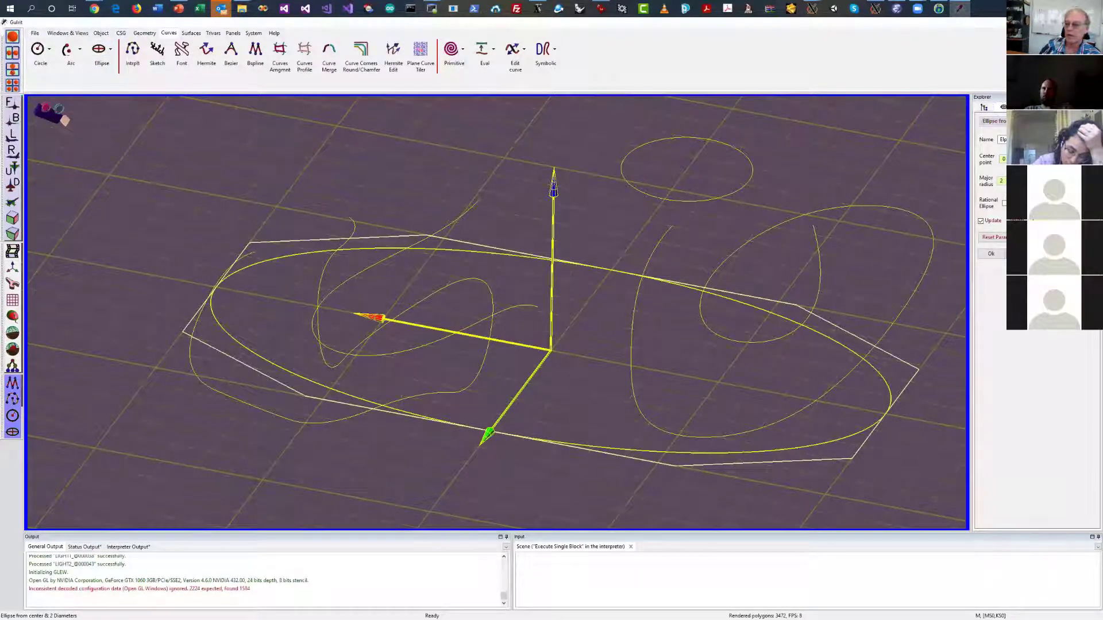
pyautogui.moveTo(1003, 159); pyautogui.dragTo(1005, 192)
pyautogui.write('2')
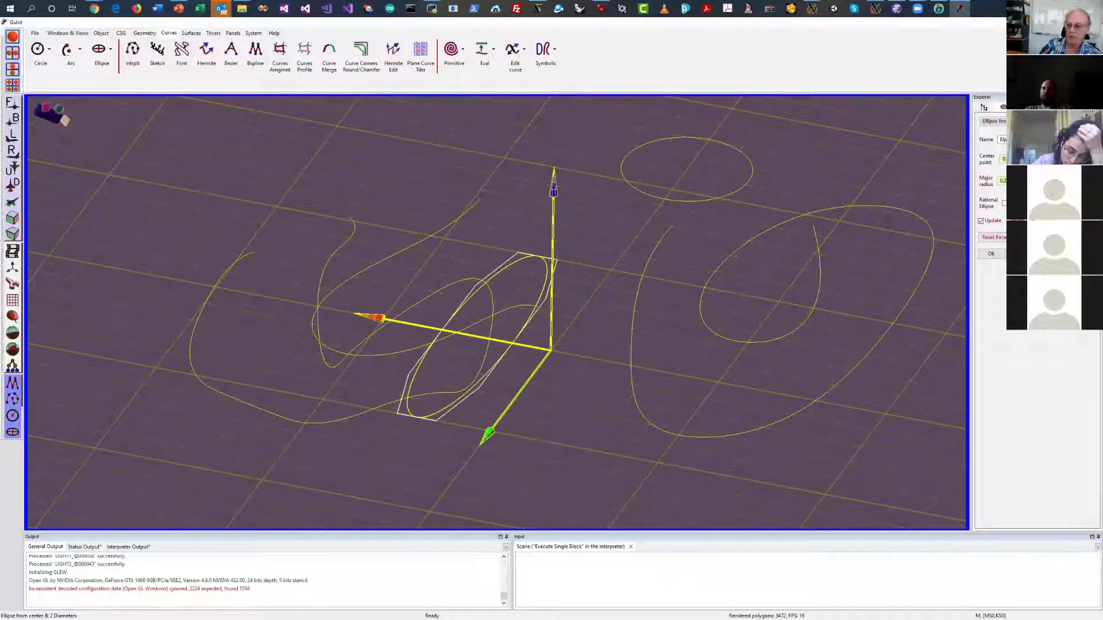
pyautogui.press('Tab')
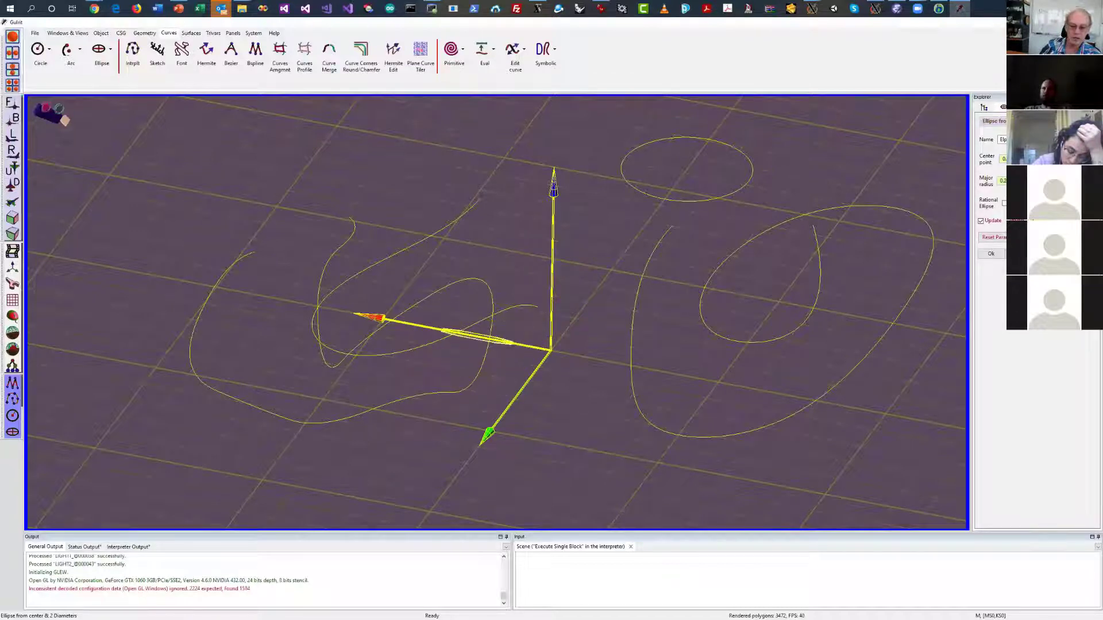
pyautogui.moveTo(477, 337); pyautogui.dragTo(396, 444)
pyautogui.click(990, 255)
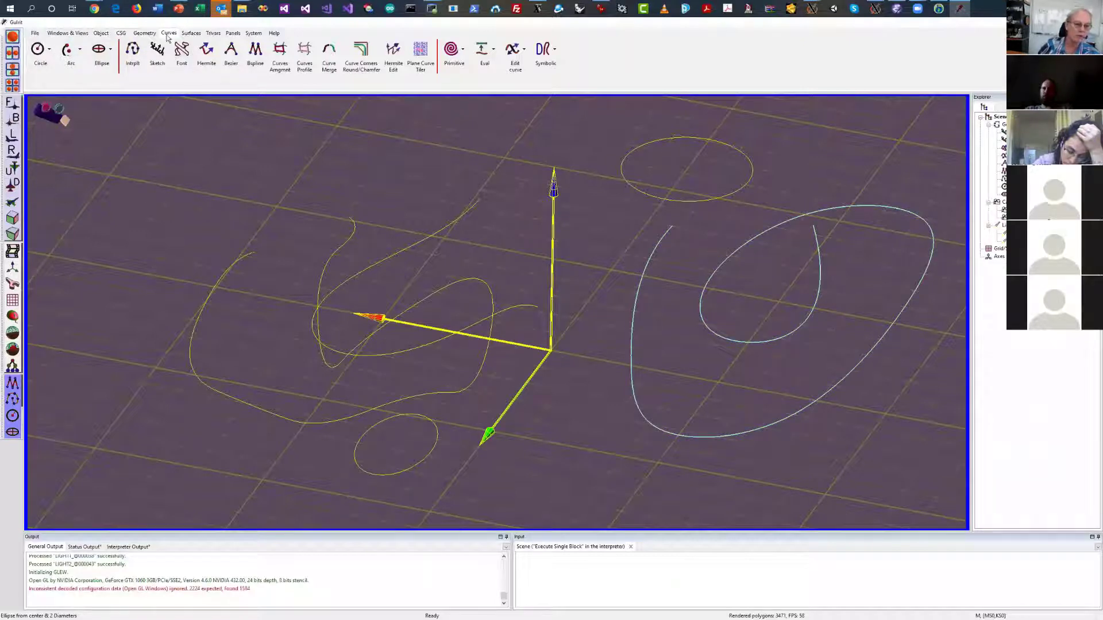
# Construct an extrusion surface from the circle curve
pyautogui.click(321, 276)
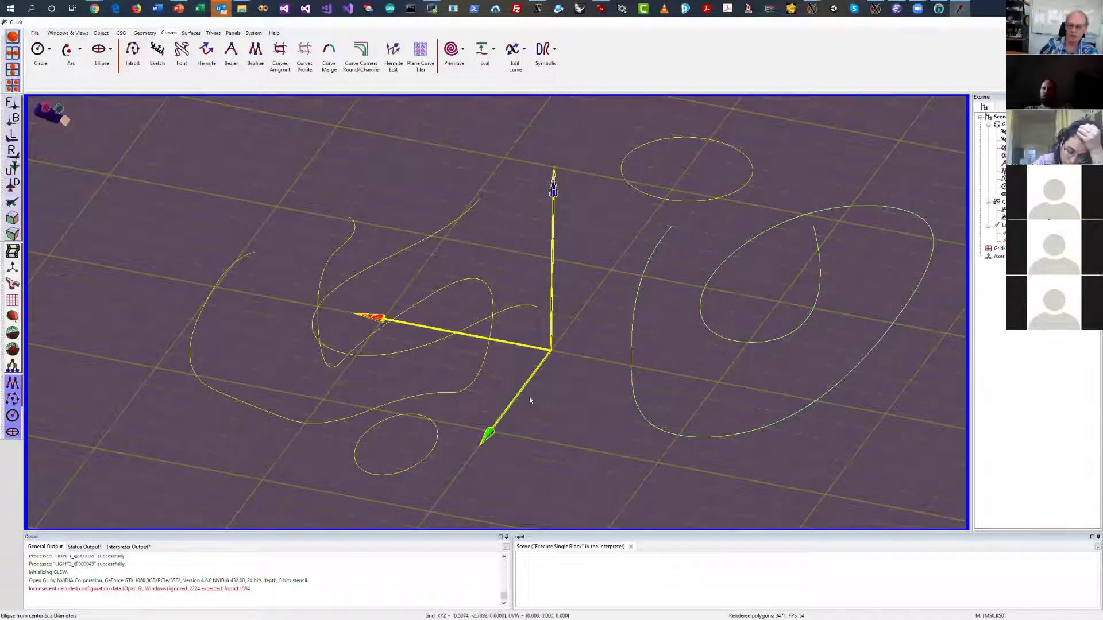
pyautogui.click(192, 33)
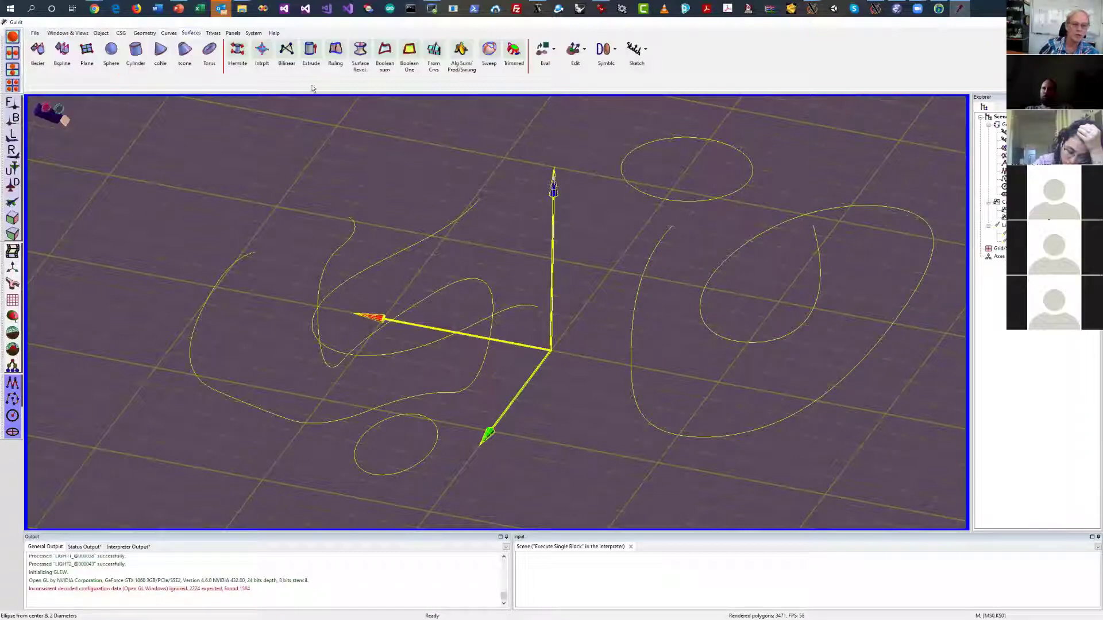
pyautogui.moveTo(406, 160); pyautogui.dragTo(601, 236)
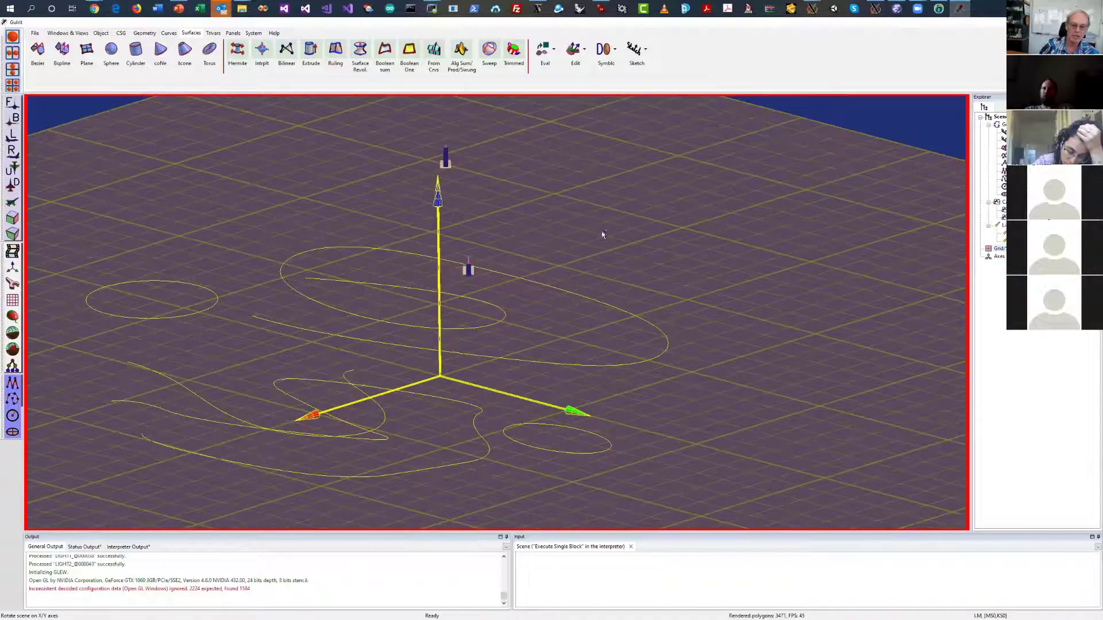
pyautogui.moveTo(601, 236); pyautogui.dragTo(340, 175, button='right')
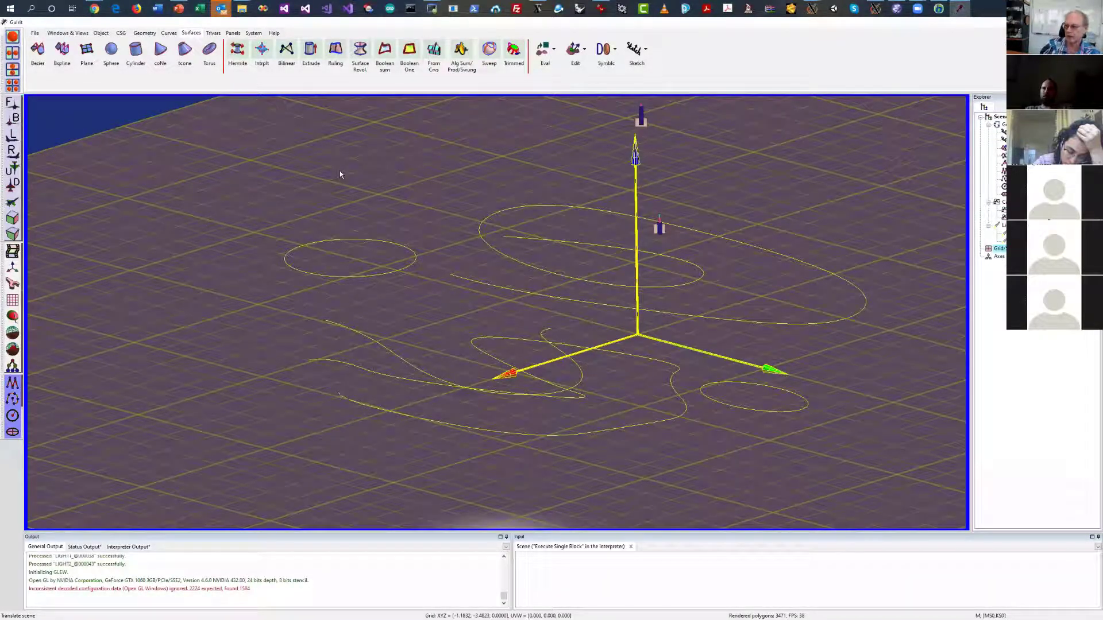
pyautogui.click(312, 51)
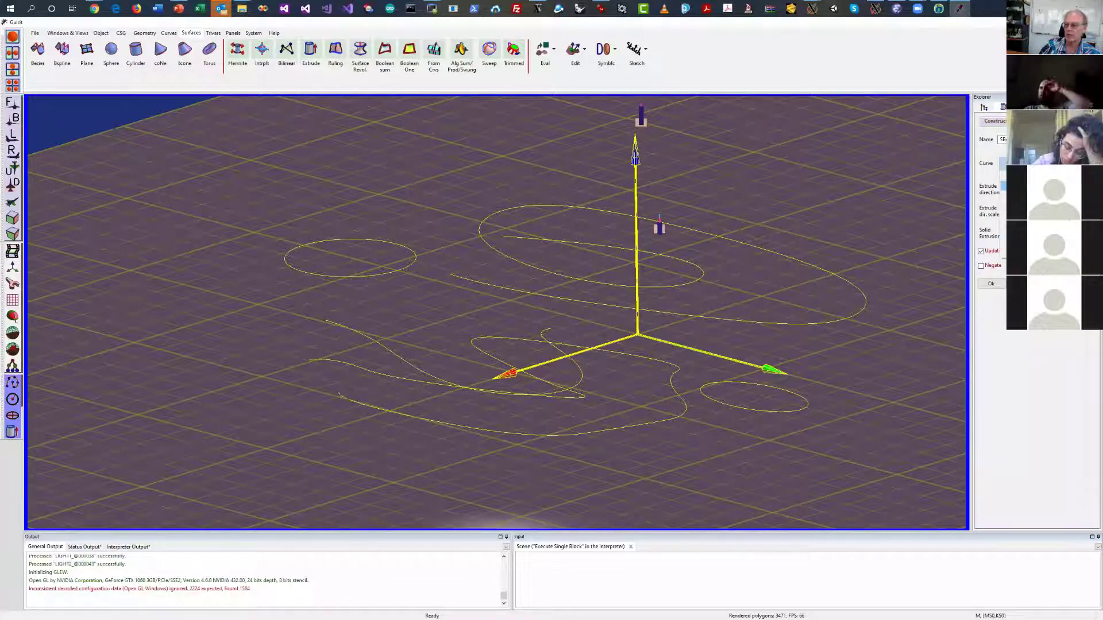
pyautogui.click(1003, 164)
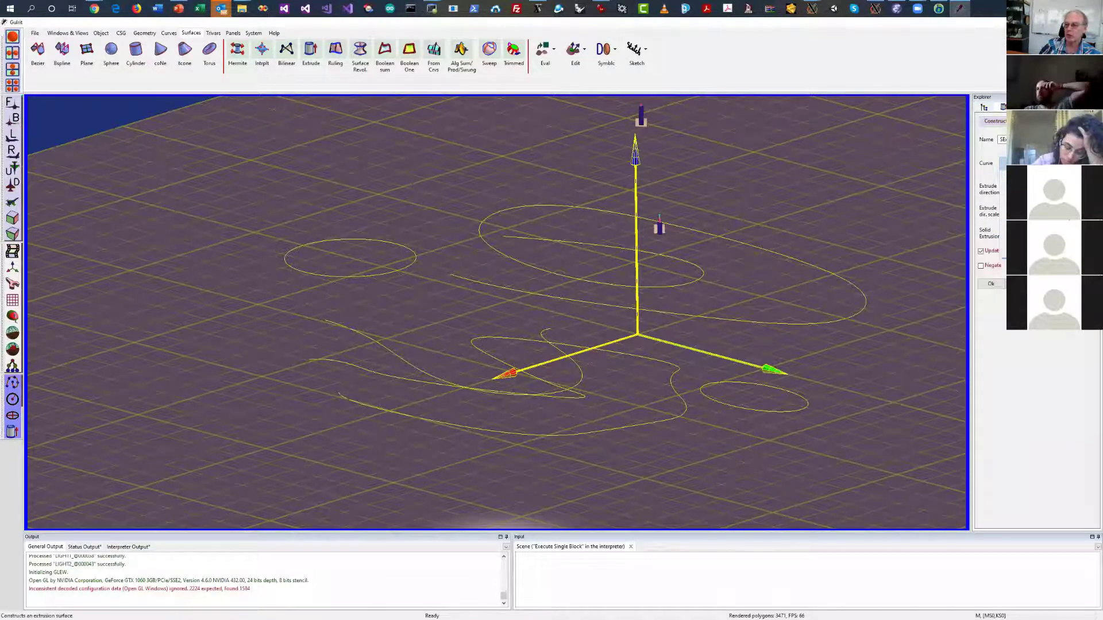
pyautogui.press('Return')
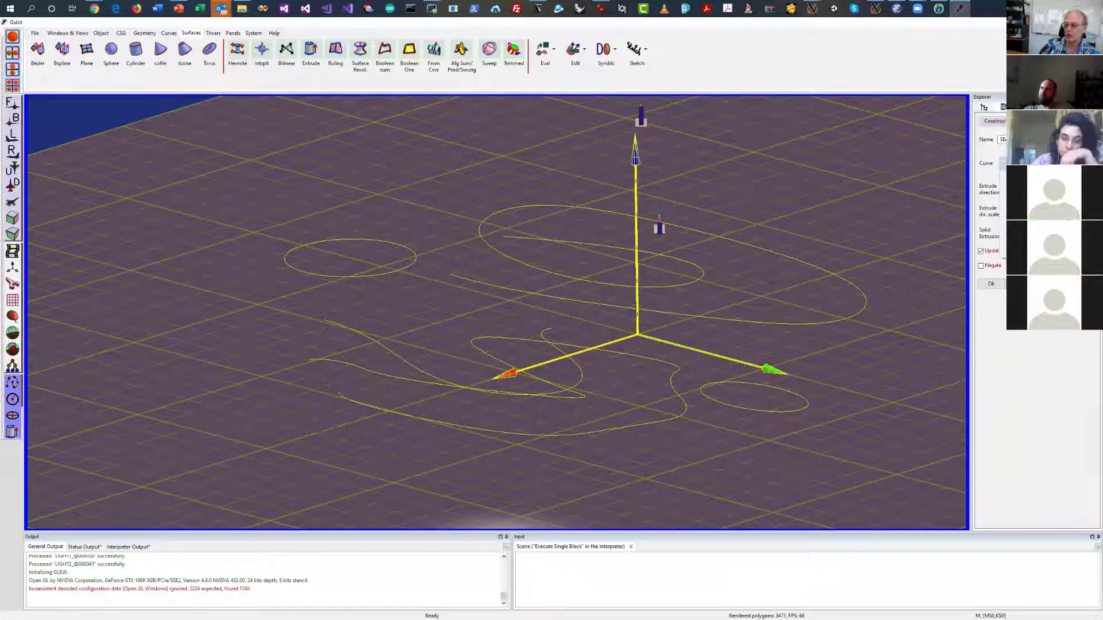
pyautogui.click(1003, 252)
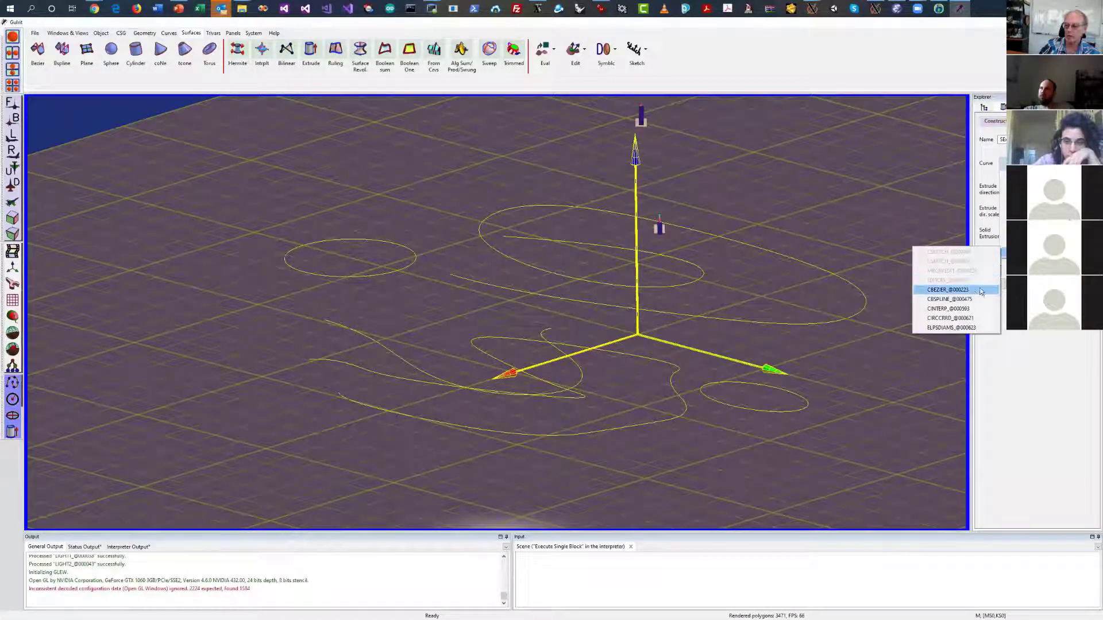
pyautogui.click(950, 319)
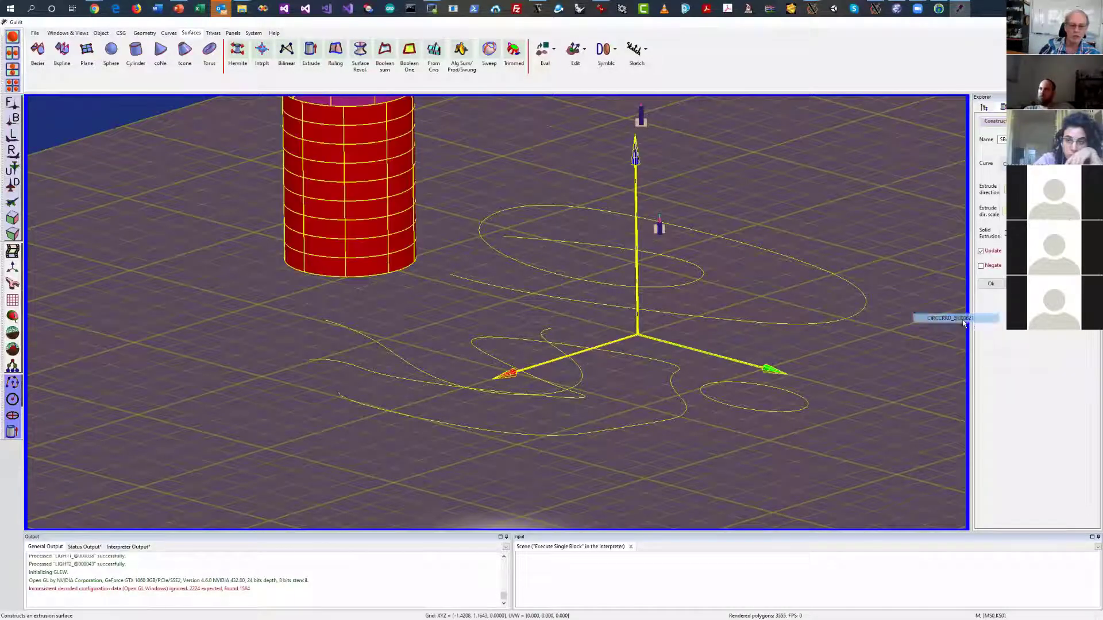
# Tilt the extrusion direction of the circle's surface sideways and accept the slanted tube
pyautogui.moveTo(564, 148); pyautogui.dragTo(583, 283, button='middle')
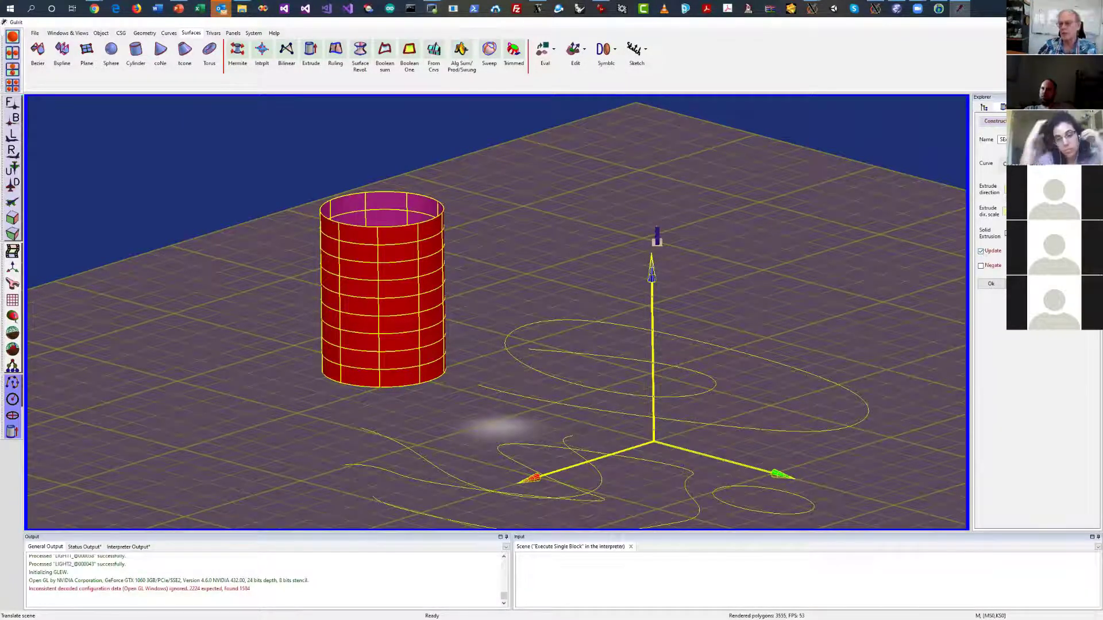
pyautogui.moveTo(1004, 212)
pyautogui.mouseDown()
pyautogui.moveTo(1039, 211)
pyautogui.moveTo(1002, 212)
pyautogui.moveTo(1005, 189)
pyautogui.moveTo(1042, 189)
pyautogui.moveTo(1002, 211)
pyautogui.moveTo(1051, 211)
pyautogui.moveTo(1011, 211)
pyautogui.moveTo(1025, 211)
pyautogui.mouseUp()
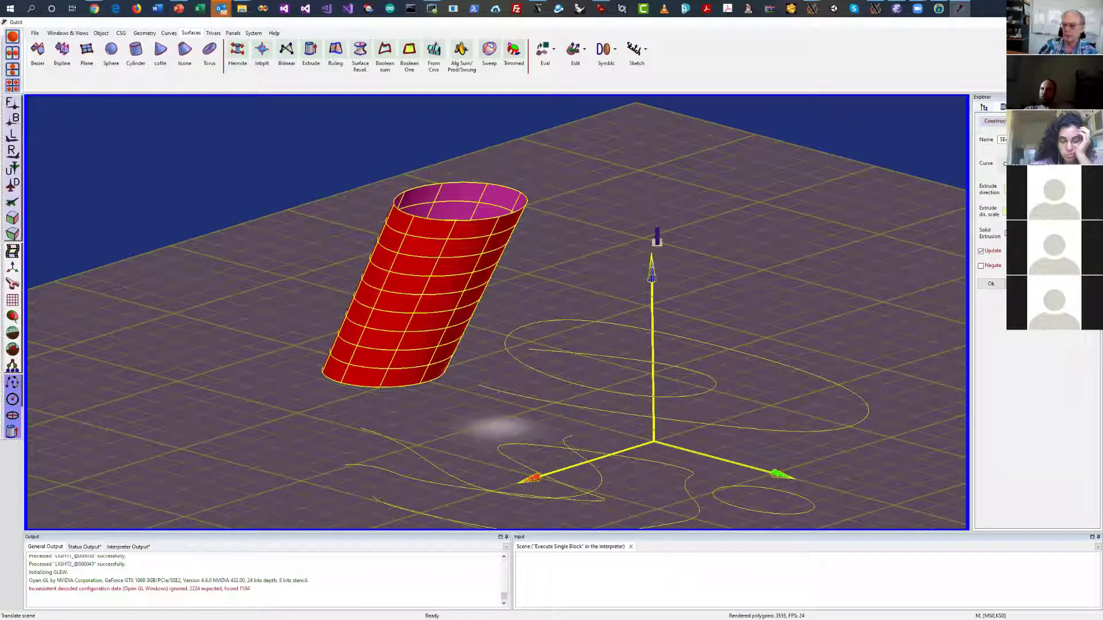
pyautogui.click(1004, 286)
pyautogui.moveTo(783, 239); pyautogui.dragTo(719, 249)
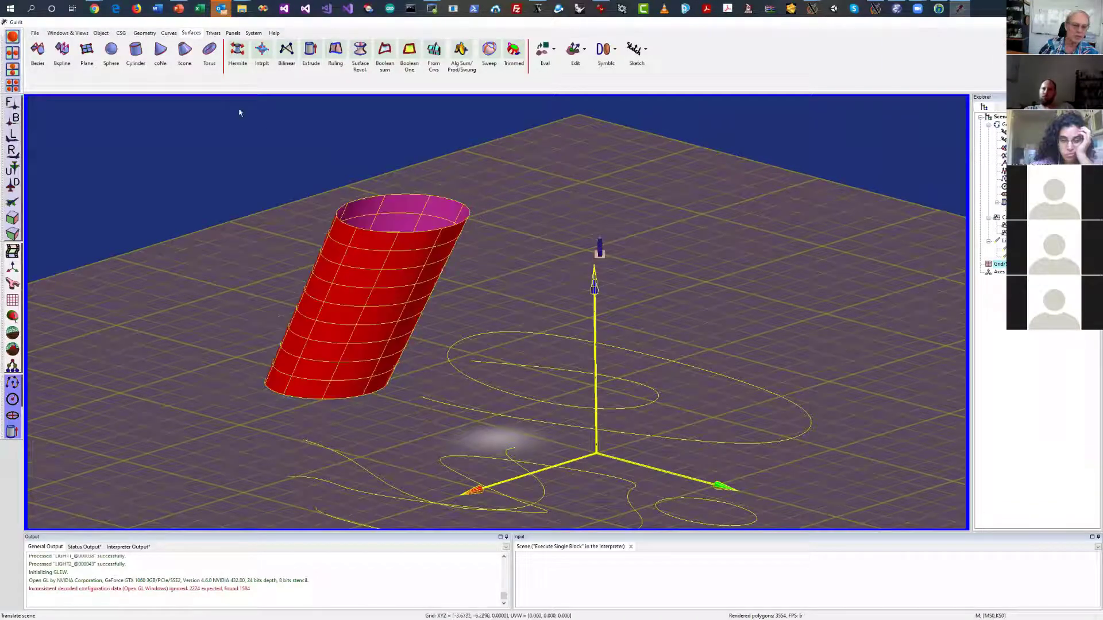
# Create a thin horizontal cylinder primitive and move its base so it cuts across the slanted tube
pyautogui.click(121, 35)
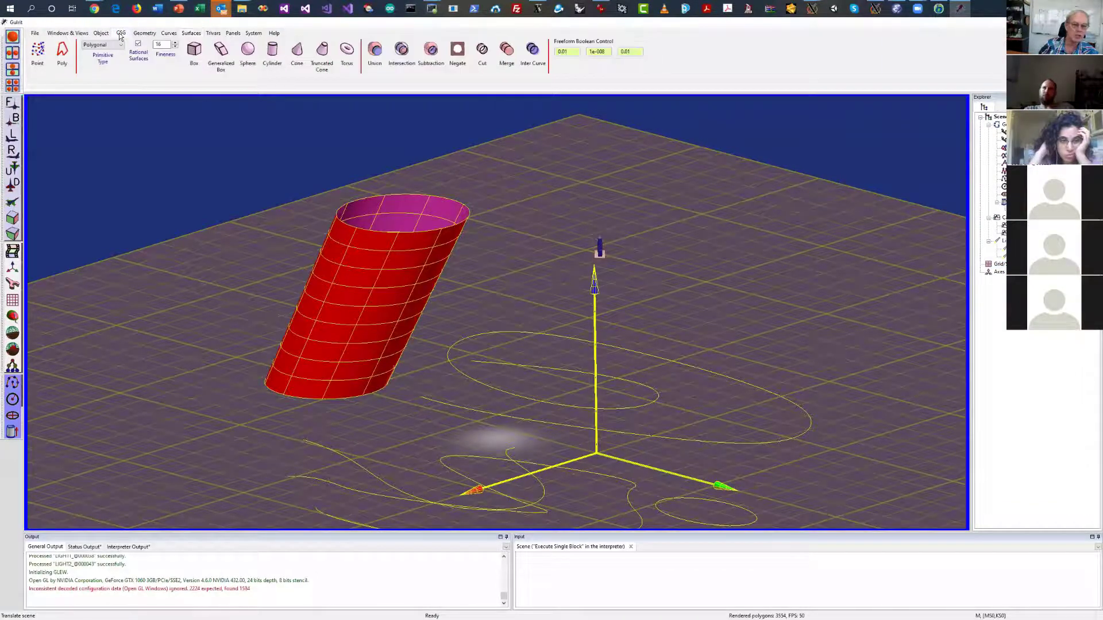
pyautogui.click(273, 51)
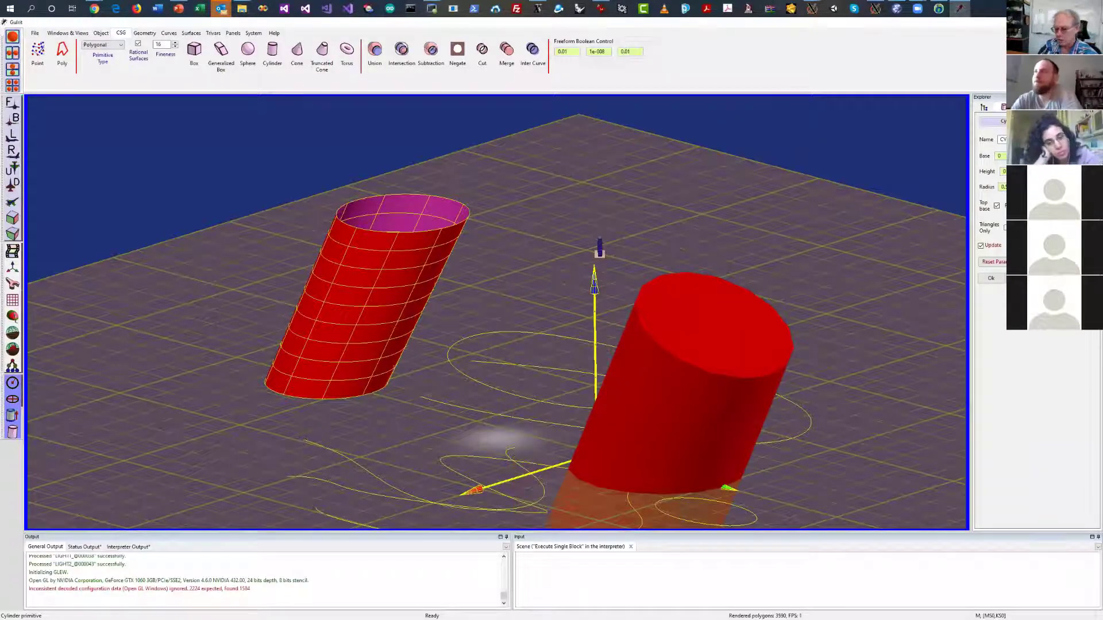
pyautogui.moveTo(898, 263); pyautogui.dragTo(812, 255)
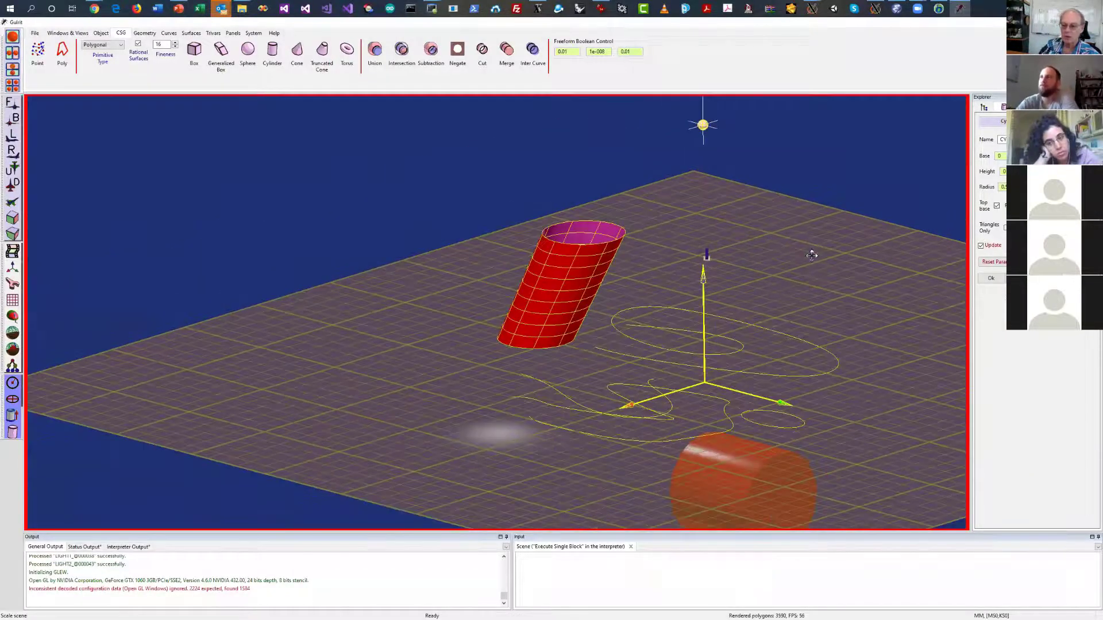
pyautogui.moveTo(811, 255); pyautogui.dragTo(981, 171, button='middle')
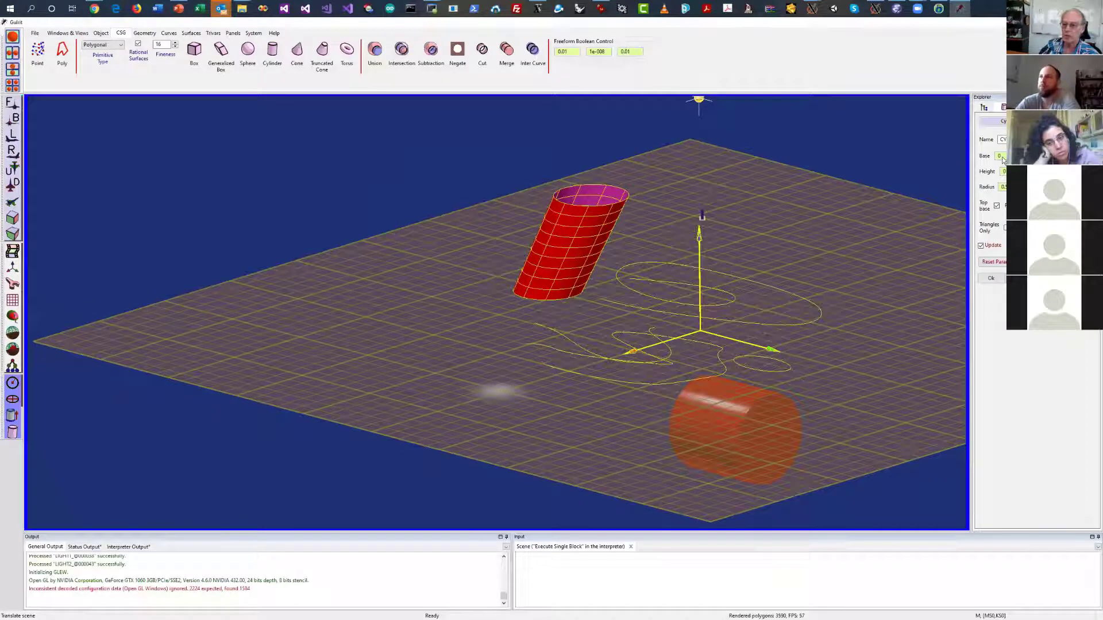
pyautogui.moveTo(1003, 160); pyautogui.dragTo(1000, 152)
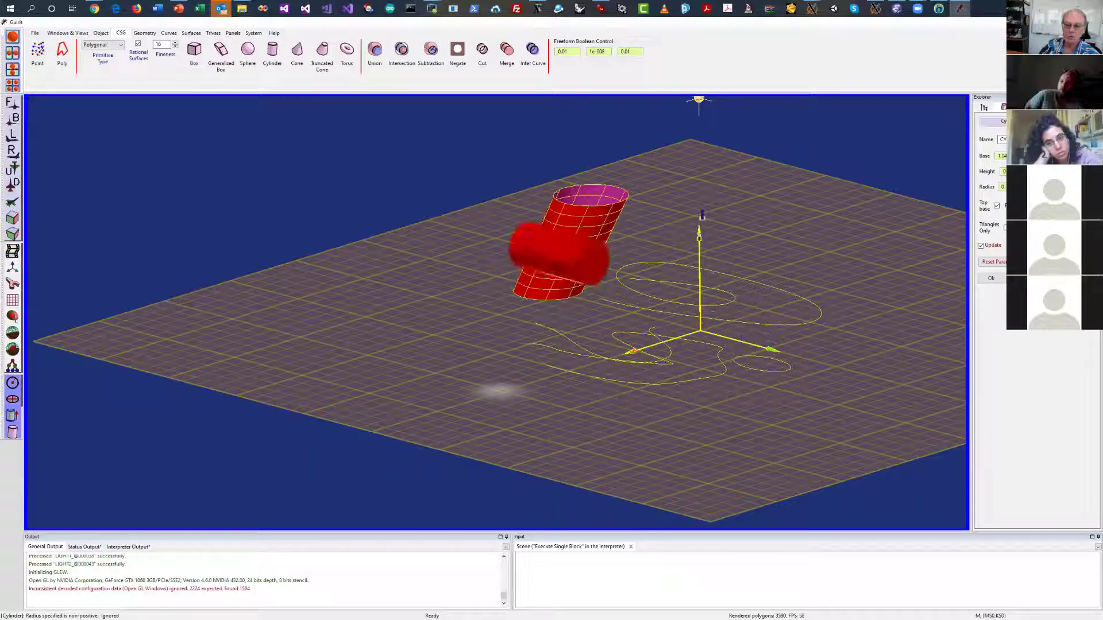
pyautogui.moveTo(911, 228); pyautogui.dragTo(661, 235)
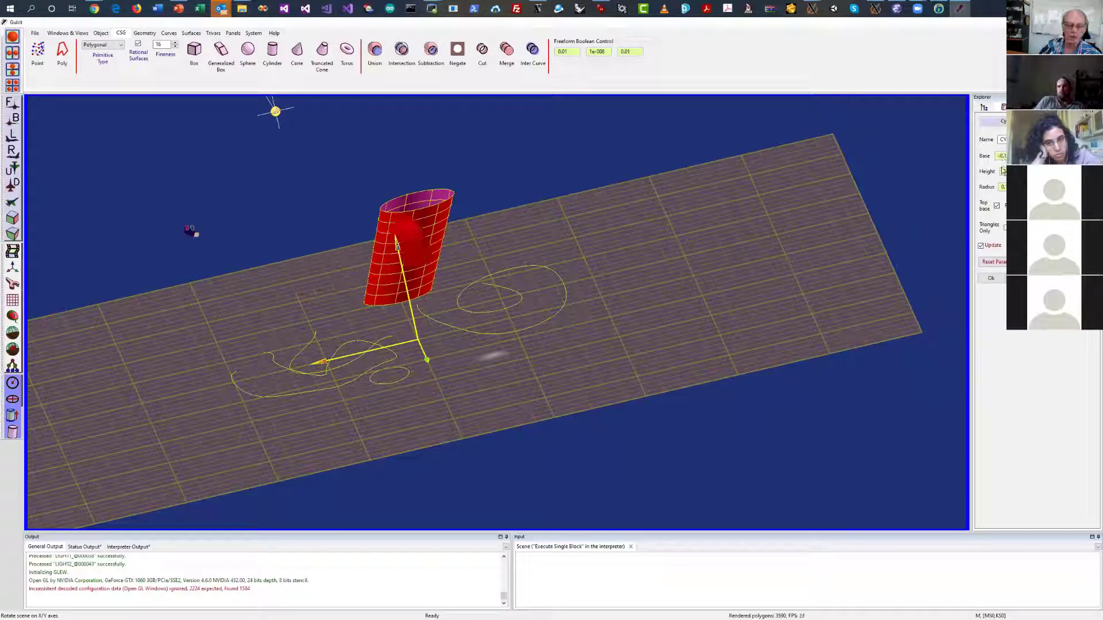
pyautogui.moveTo(707, 257); pyautogui.dragTo(891, 244)
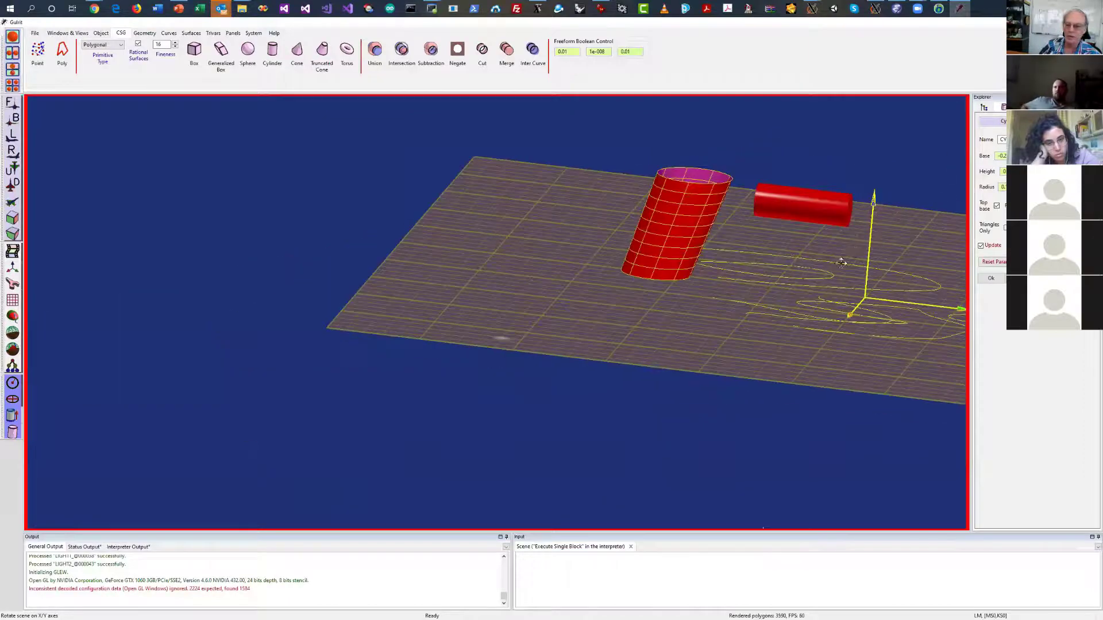
pyautogui.moveTo(841, 263); pyautogui.dragTo(795, 319, button='right')
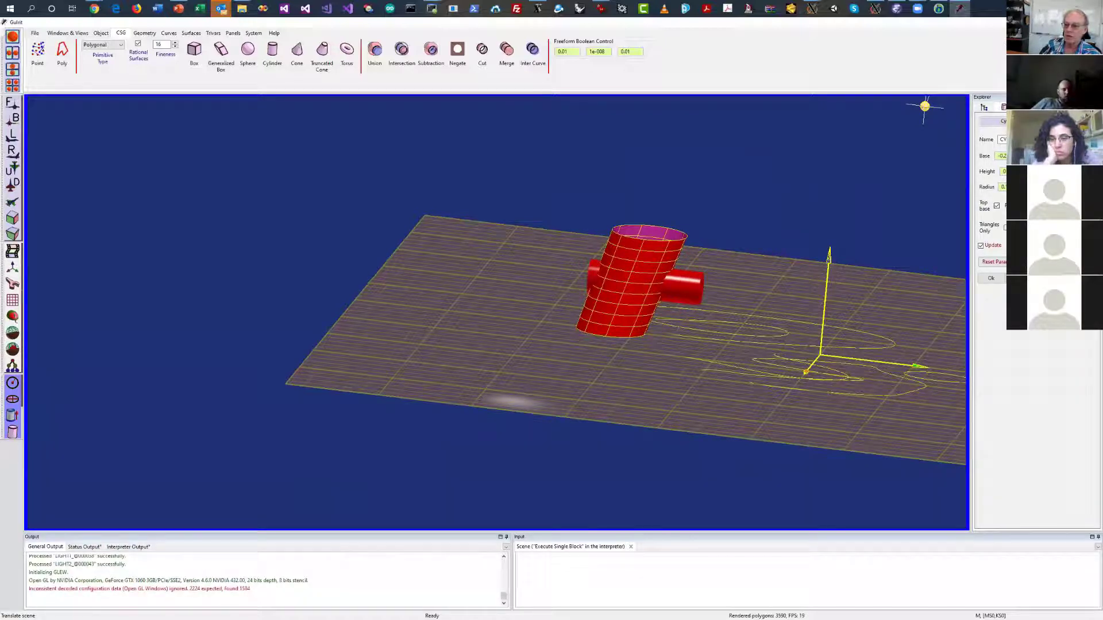
pyautogui.moveTo(1003, 157); pyautogui.dragTo(1005, 159)
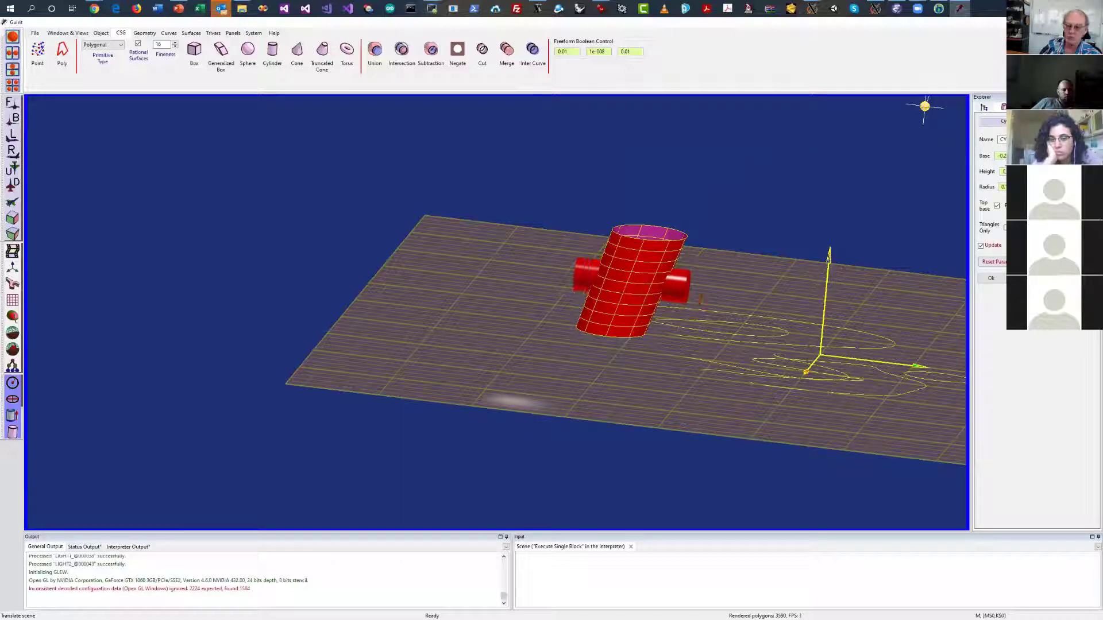
# Shift the cylinder's base until it passes through the middle of the slanted tube, and try to start a Boolean intersection
pyautogui.moveTo(860, 234); pyautogui.dragTo(618, 305)
pyautogui.scroll(4, 568, 352)
pyautogui.moveTo(445, 384); pyautogui.dragTo(527, 349, button='right')
pyautogui.moveTo(527, 351); pyautogui.dragTo(965, 270)
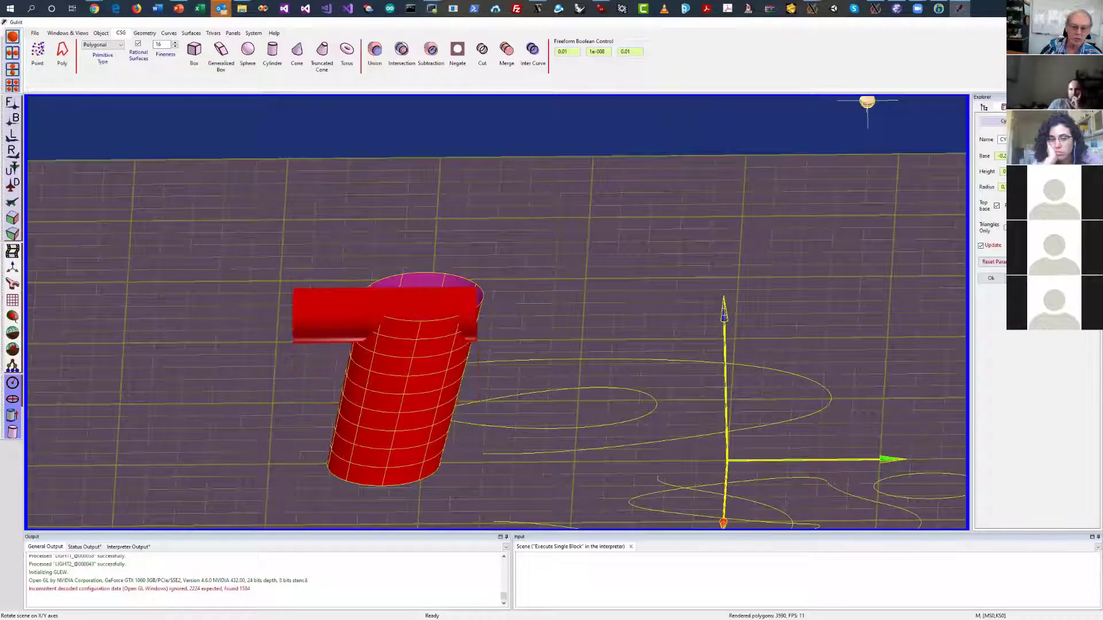
pyautogui.moveTo(699, 276); pyautogui.dragTo(614, 303)
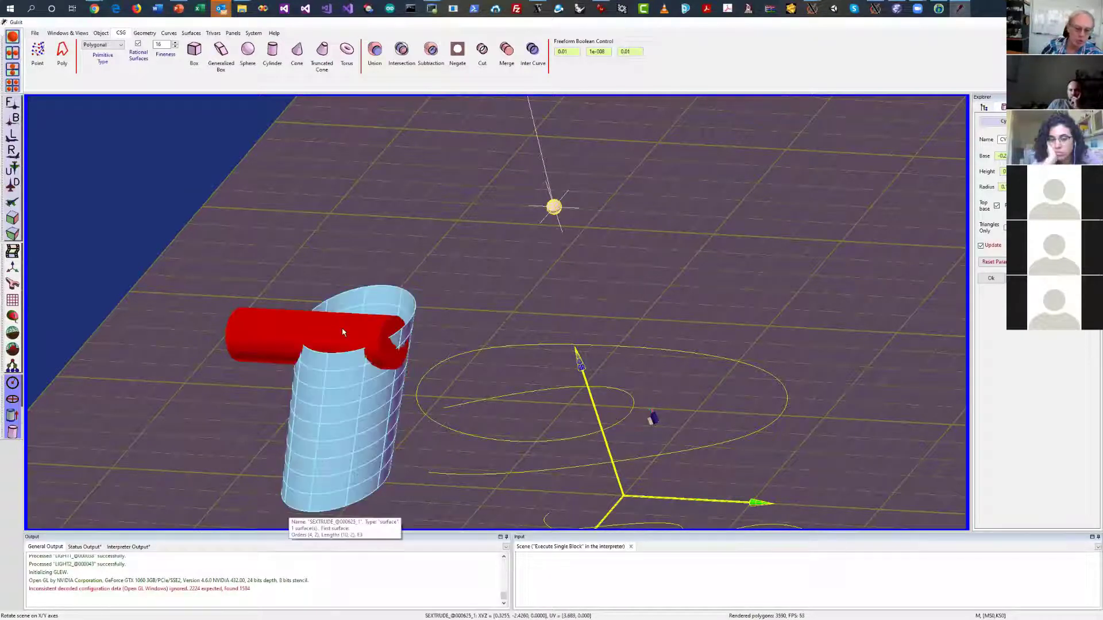
pyautogui.moveTo(584, 305); pyautogui.dragTo(594, 232, button='right')
pyautogui.moveTo(593, 233); pyautogui.dragTo(583, 359)
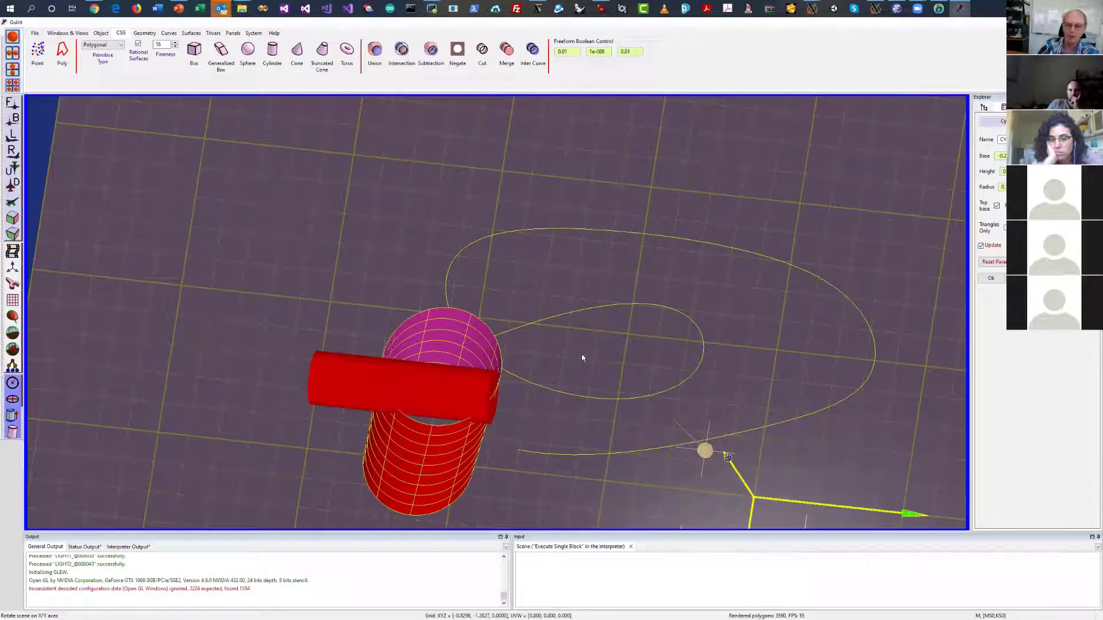
pyautogui.moveTo(593, 325); pyautogui.dragTo(613, 207)
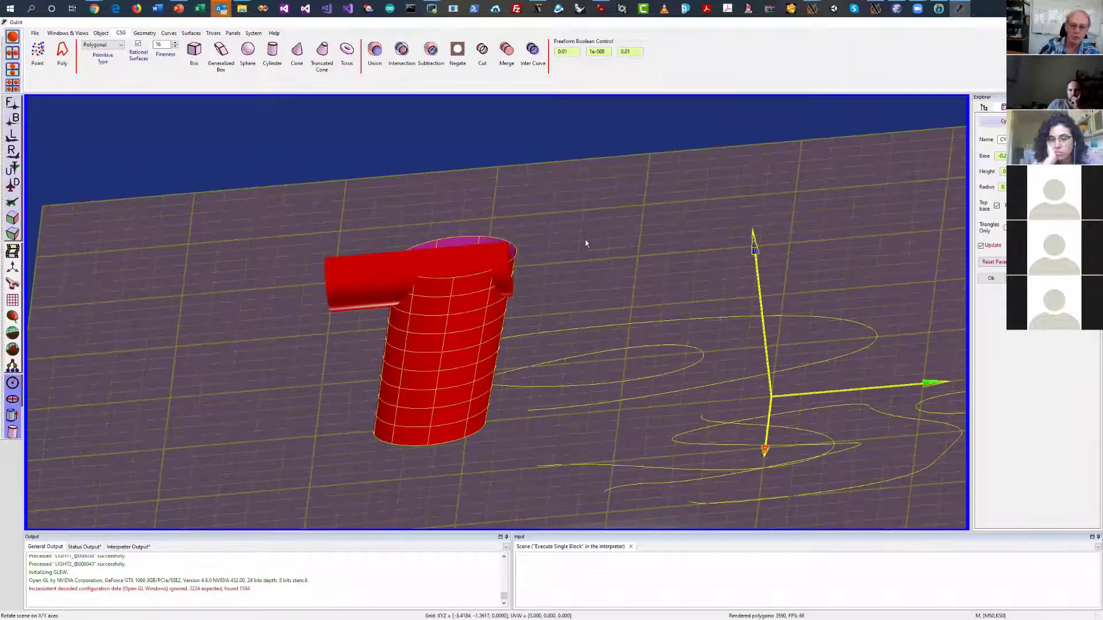
pyautogui.moveTo(585, 241); pyautogui.dragTo(647, 205, button='middle')
pyautogui.moveTo(648, 205); pyautogui.dragTo(934, 184, button='right')
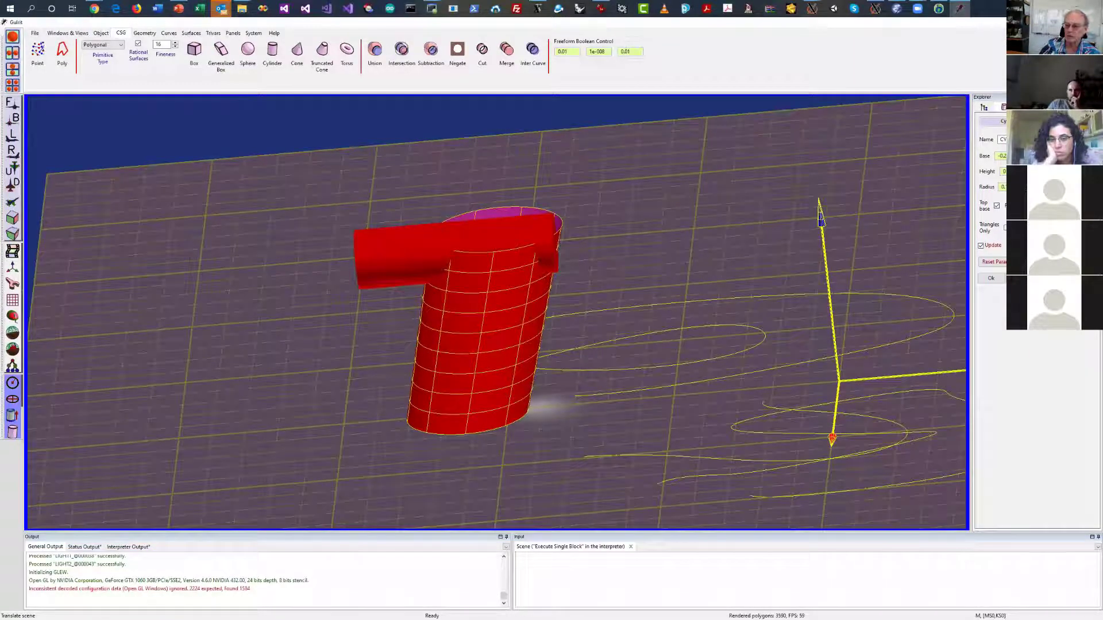
pyautogui.moveTo(750, 249); pyautogui.dragTo(712, 230)
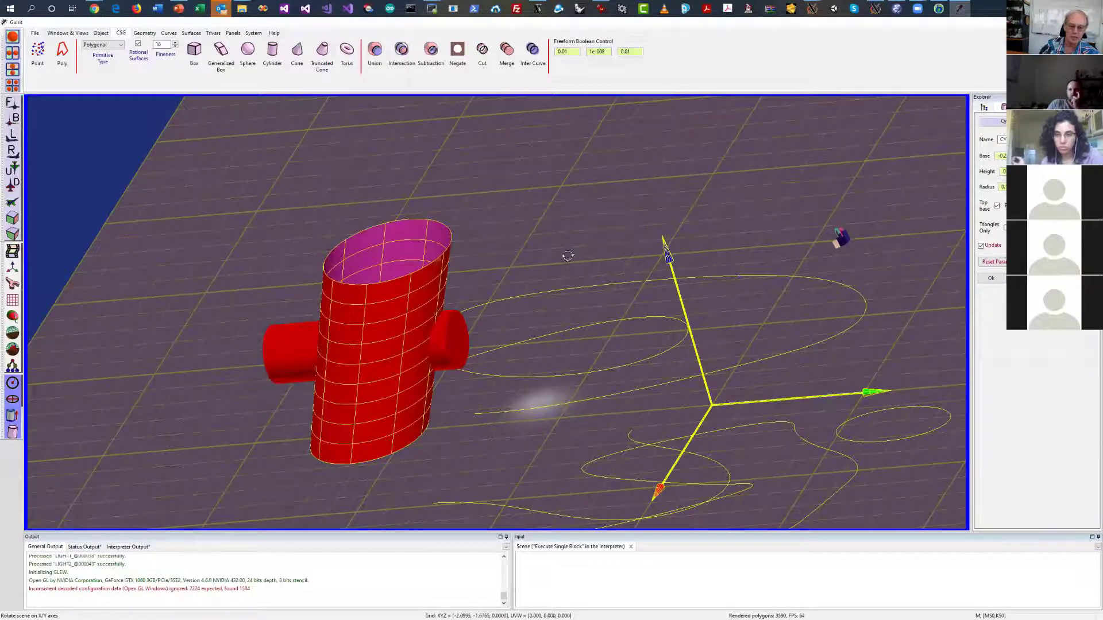
pyautogui.moveTo(567, 256); pyautogui.dragTo(594, 301, button='middle')
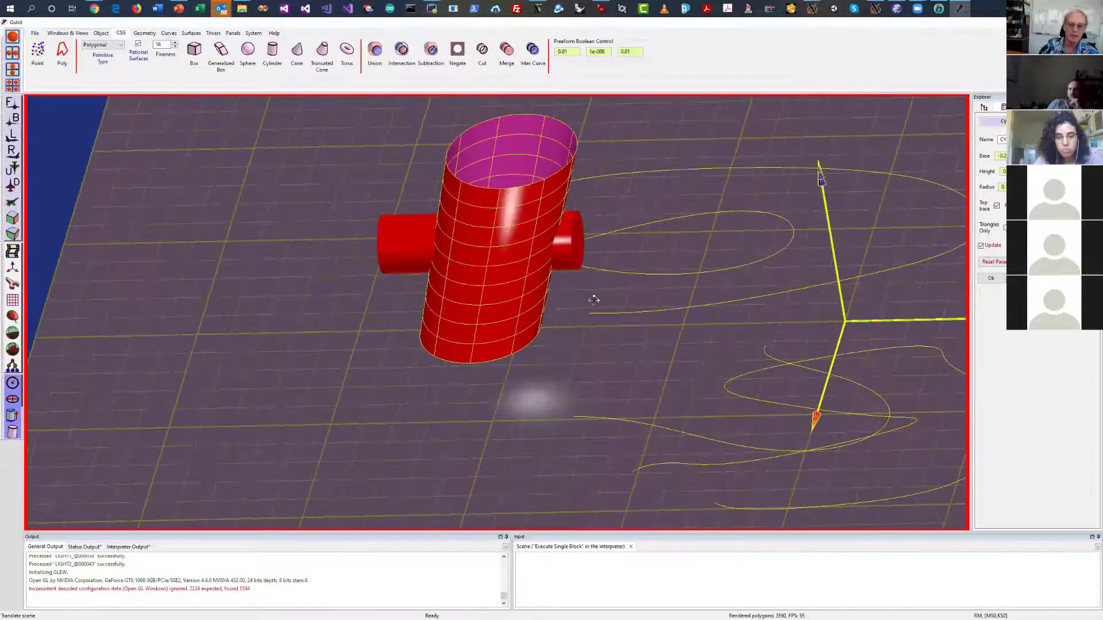
pyautogui.moveTo(594, 300); pyautogui.dragTo(577, 404, button='right')
pyautogui.click(401, 53)
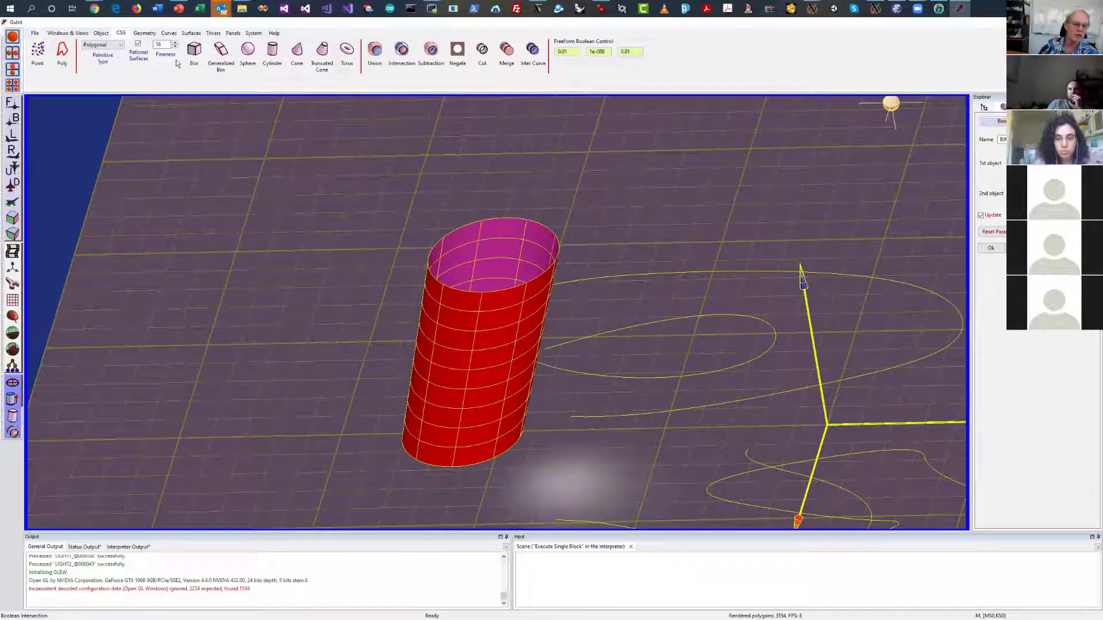
# Create a new cylinder primitive, lay it horizontally, and move its base so it crosses the slanted tube
pyautogui.click(273, 51)
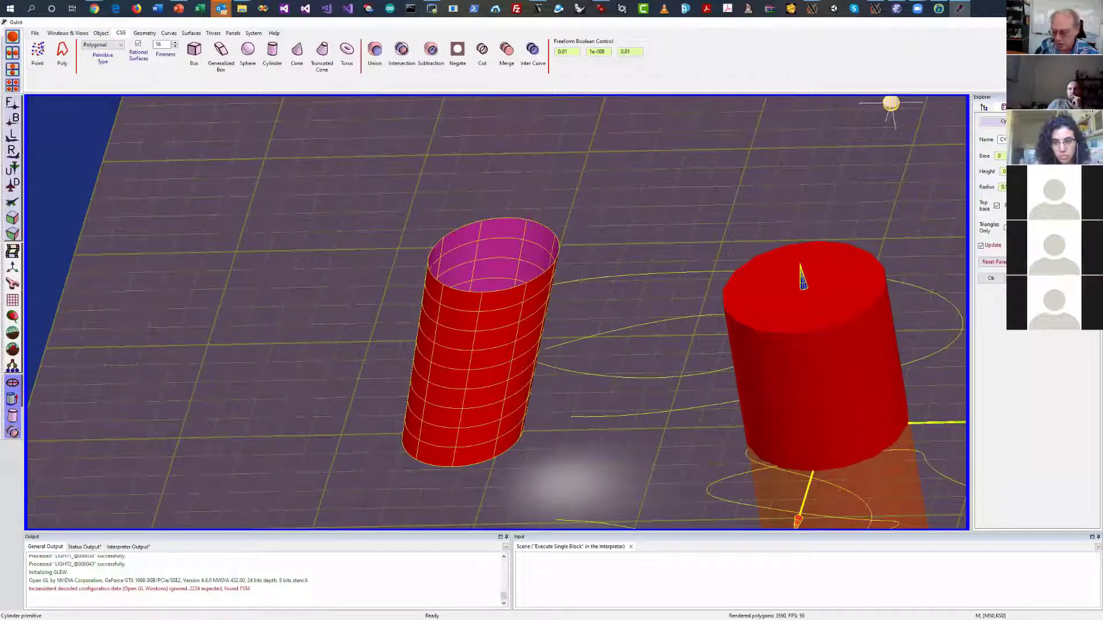
pyautogui.write('1e-0')
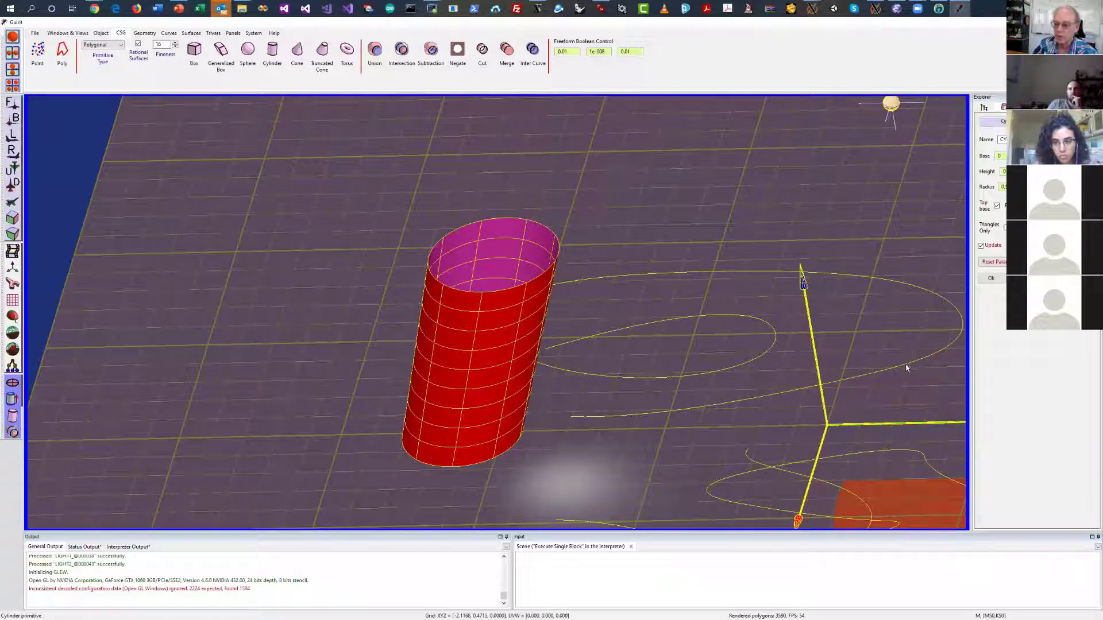
pyautogui.moveTo(906, 366); pyautogui.dragTo(746, 289, button='right')
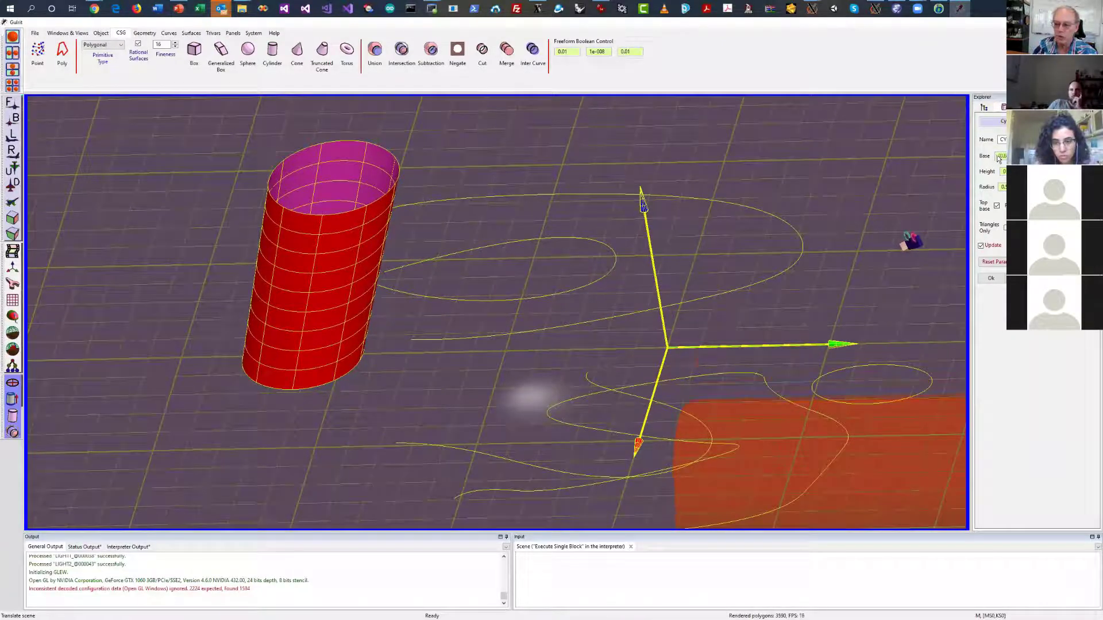
pyautogui.moveTo(998, 159); pyautogui.dragTo(1003, 192)
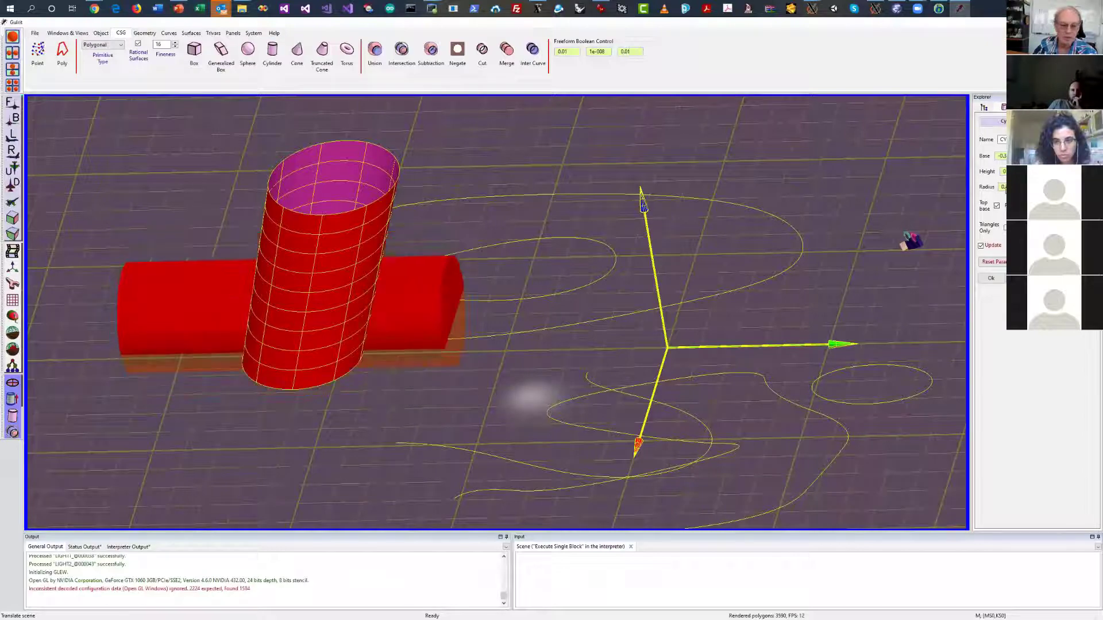
# Fine-tune the horizontal cylinder's base, reduce its radius to fit inside the slanted tube's width, and accept it
pyautogui.moveTo(820, 232); pyautogui.dragTo(741, 257)
pyautogui.moveTo(493, 304); pyautogui.dragTo(711, 264)
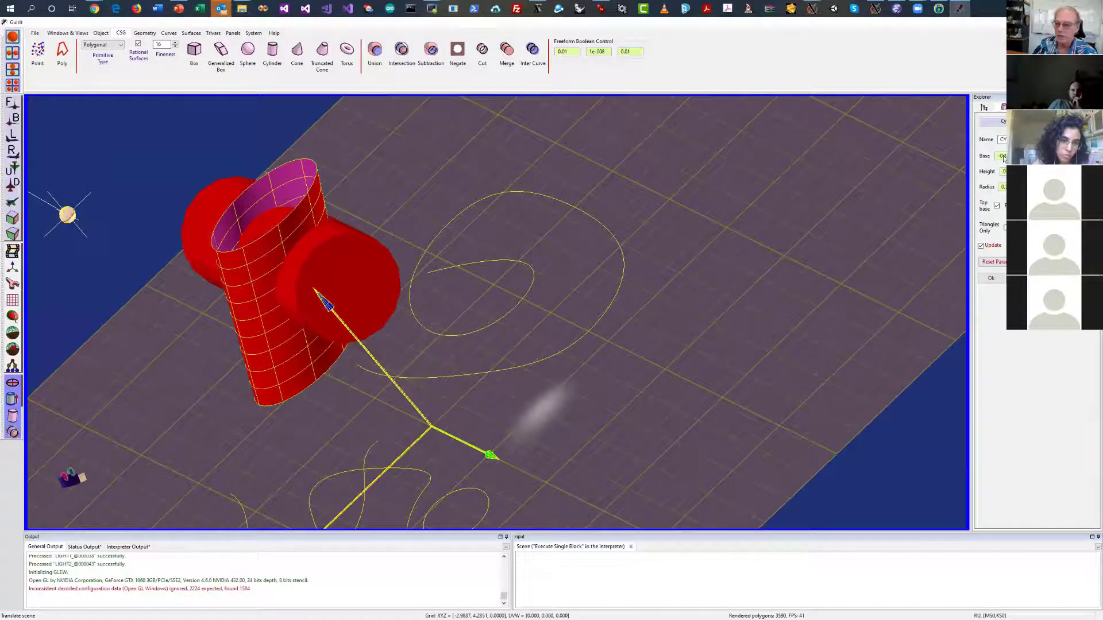
pyautogui.scroll(-3, 1004, 159)
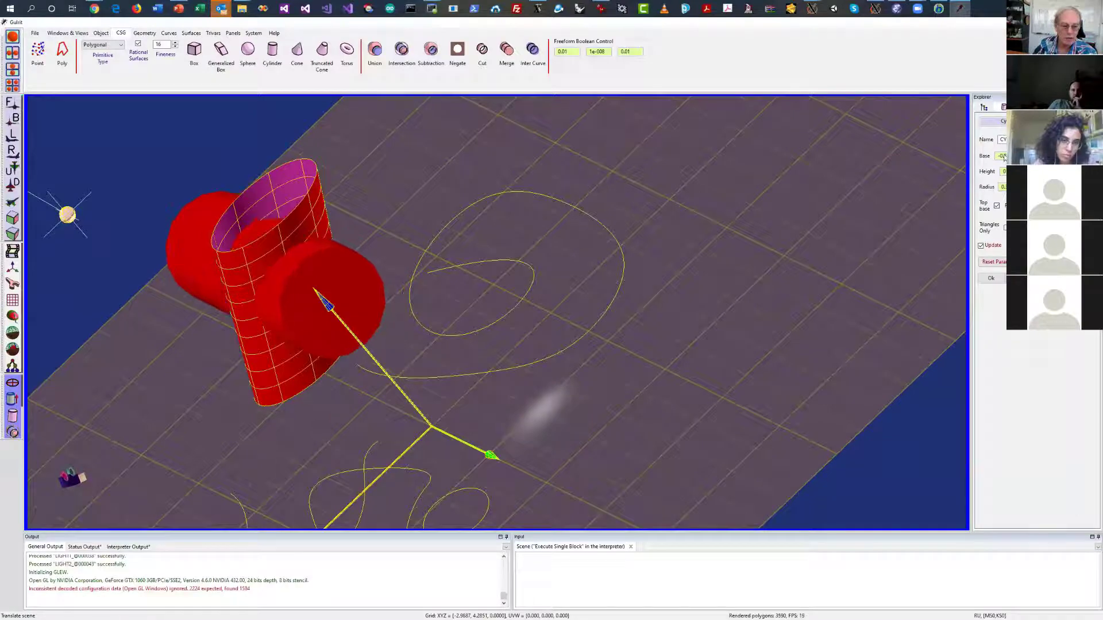
pyautogui.scroll(-4, 1004, 188)
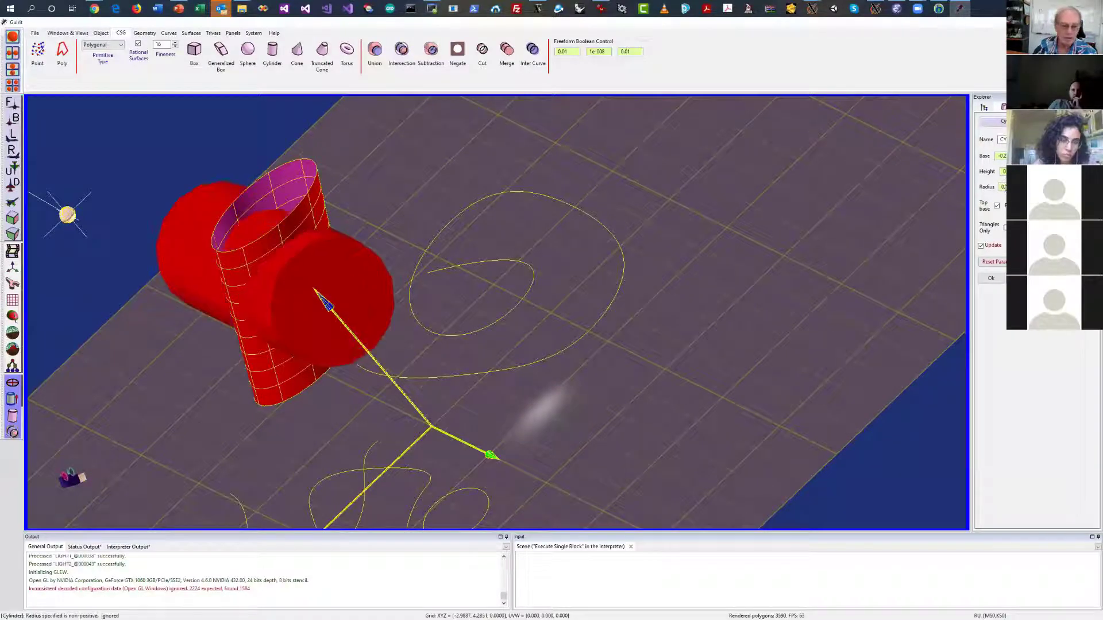
pyautogui.moveTo(825, 305)
pyautogui.mouseDown()
pyautogui.moveTo(861, 270)
pyautogui.moveTo(820, 313)
pyautogui.moveTo(883, 291)
pyautogui.moveTo(830, 280)
pyautogui.moveTo(827, 298)
pyautogui.mouseUp()
pyautogui.click(829, 279)
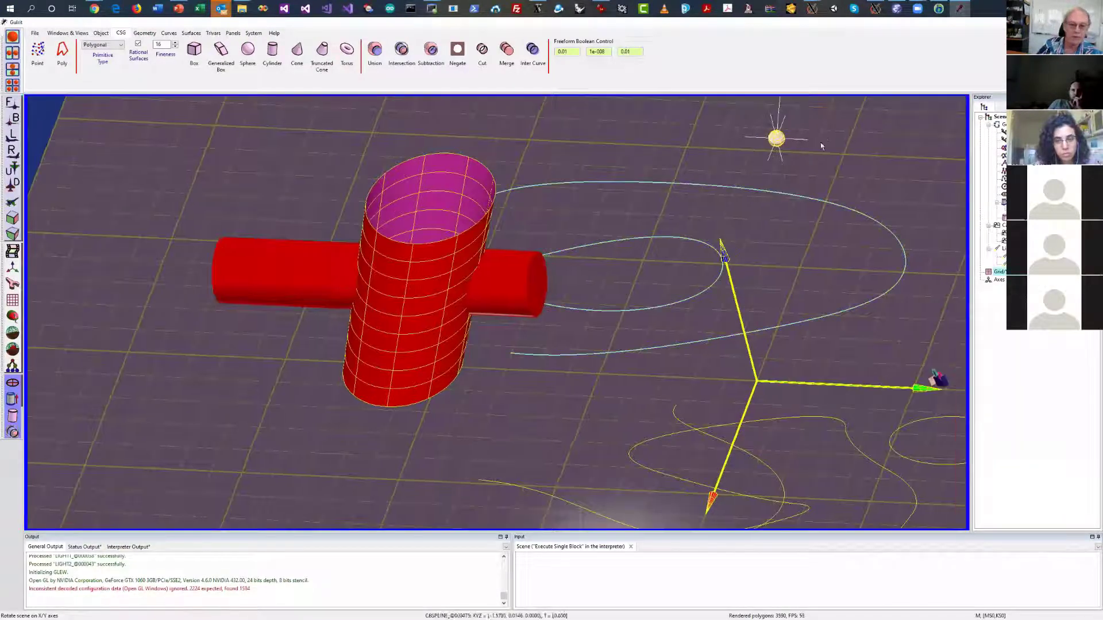
# Start a Boolean subtraction, identify the tube and cylinder in the scene tree, and set the horizontal cylinder as the first object
pyautogui.click(431, 51)
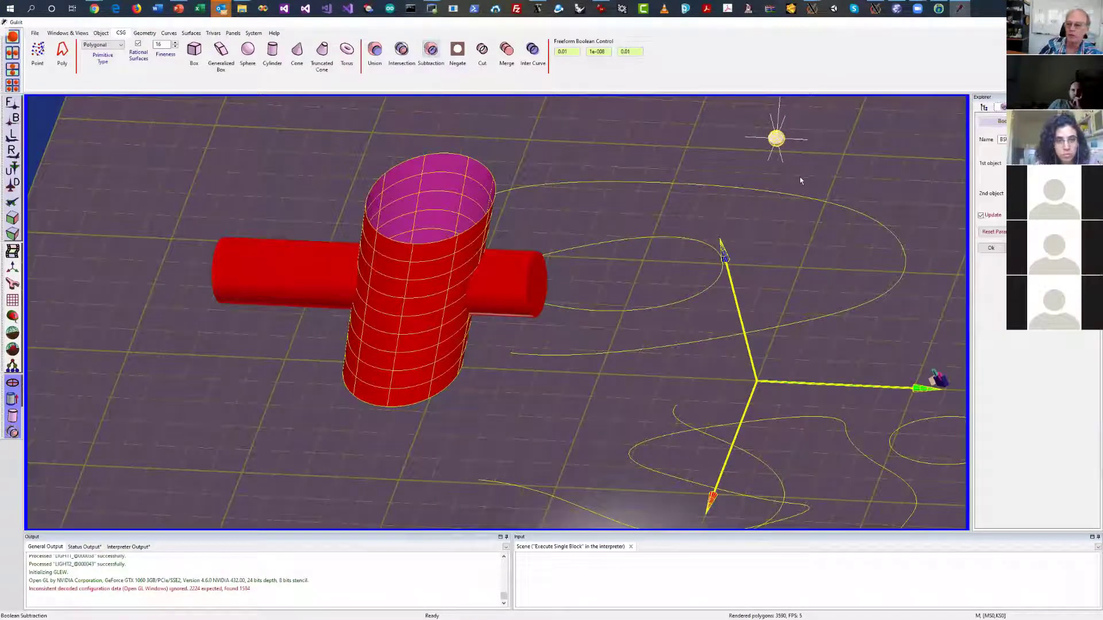
pyautogui.click(982, 108)
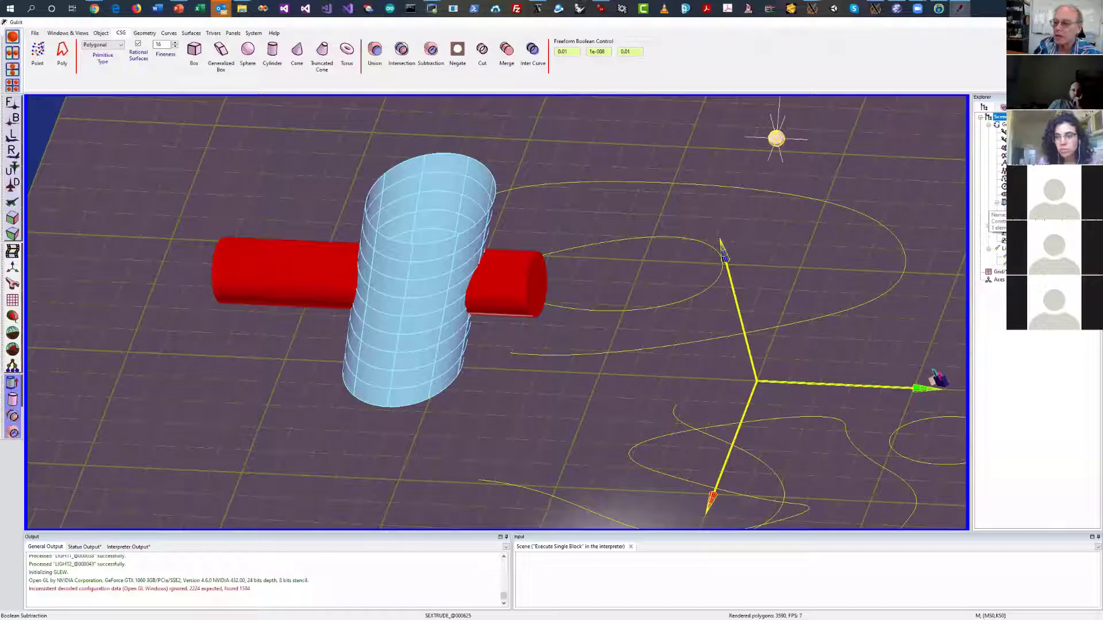
pyautogui.click(998, 226)
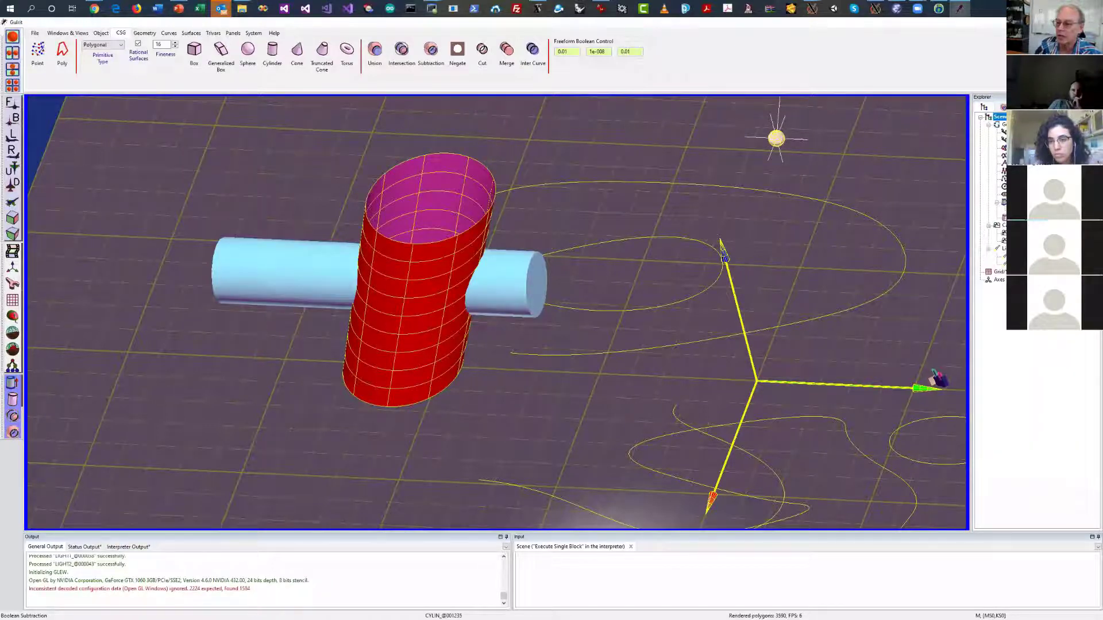
pyautogui.click(1002, 211)
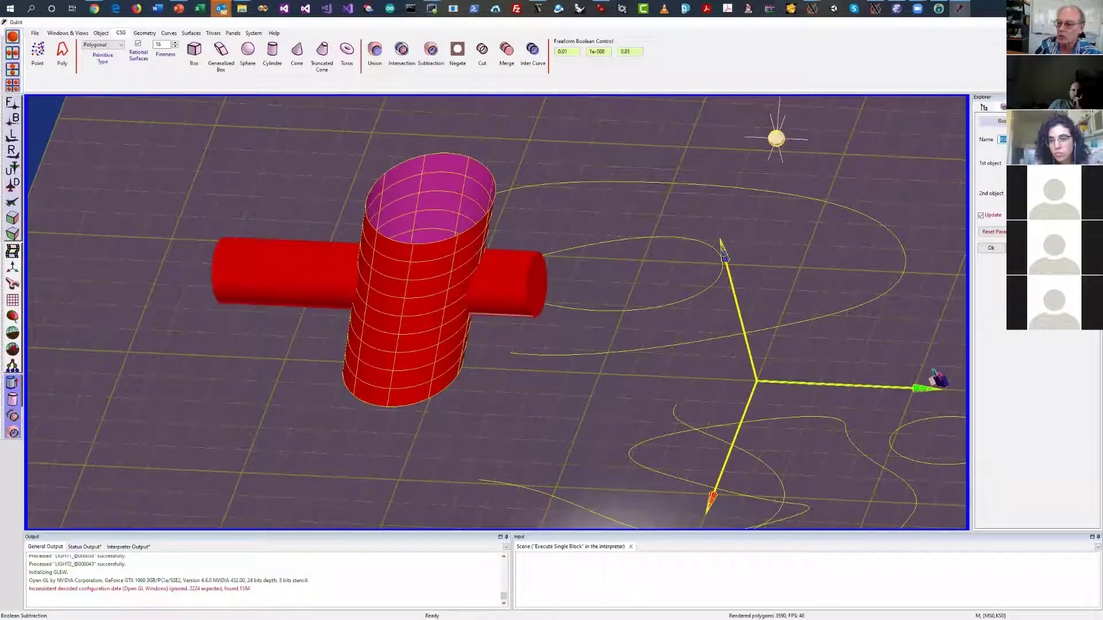
pyautogui.click(990, 172)
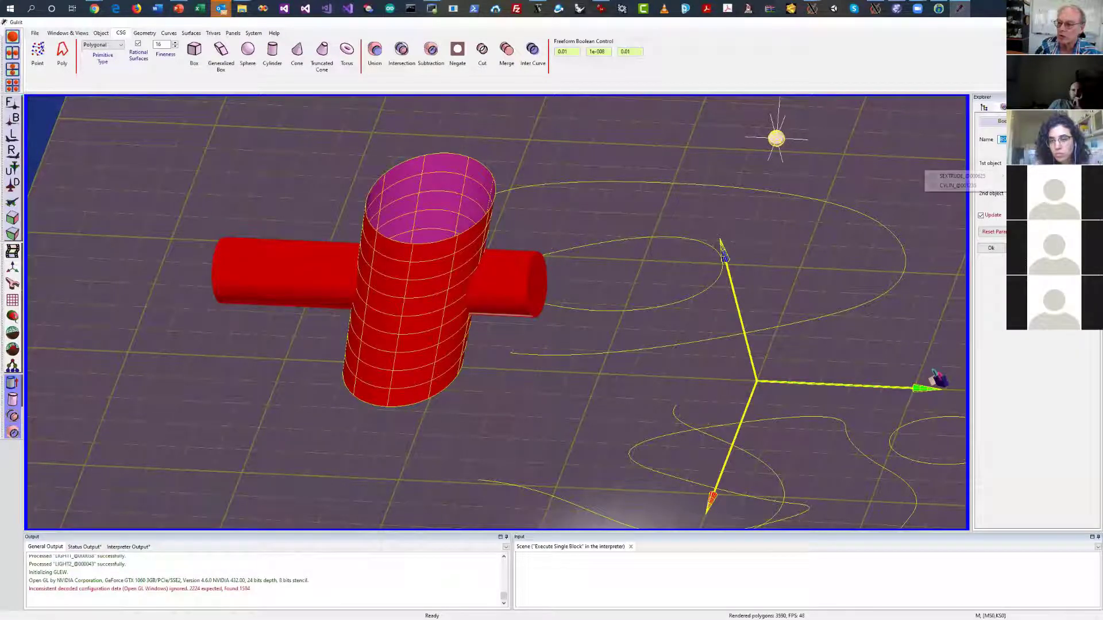
pyautogui.click(980, 186)
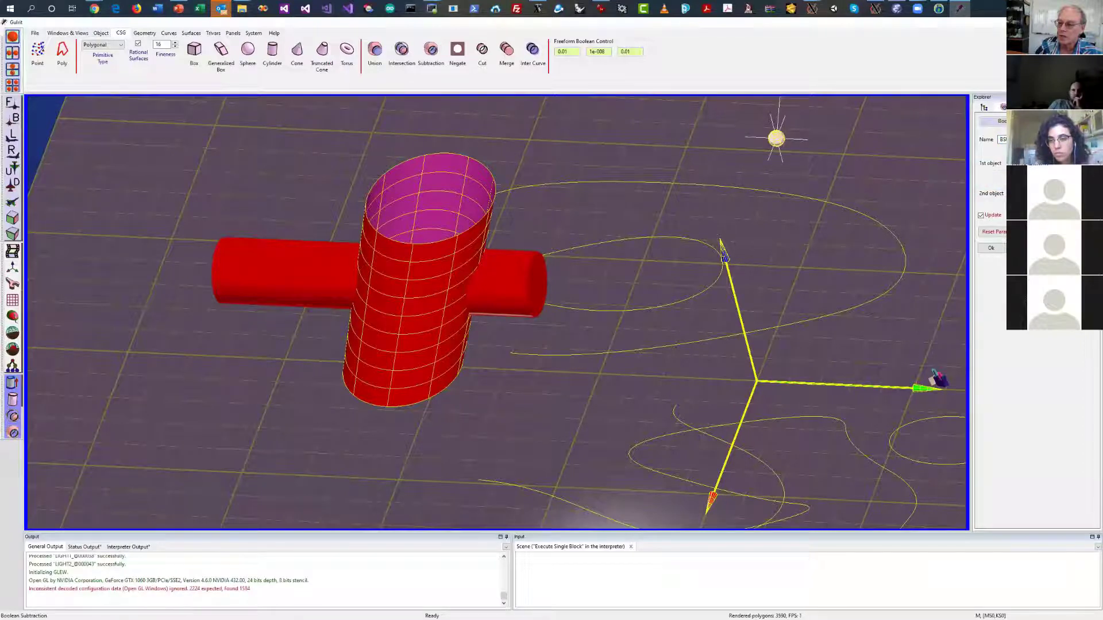
# Set the slanted extruded tube as the second object and accept the Boolean subtraction from the cylinder
pyautogui.click(971, 202)
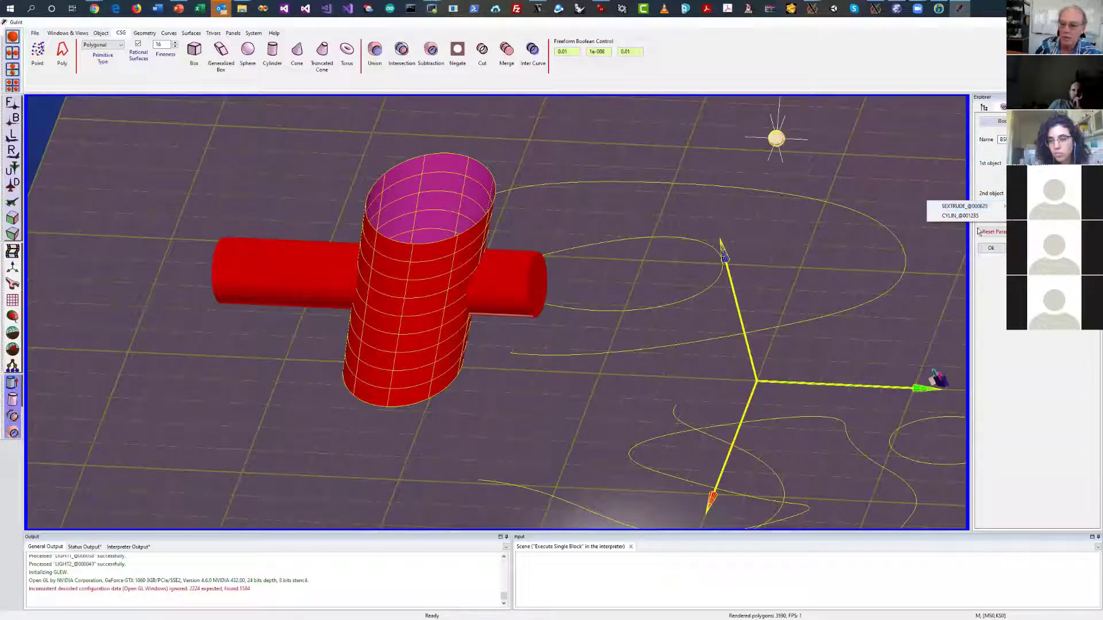
pyautogui.click(1003, 207)
pyautogui.click(1002, 207)
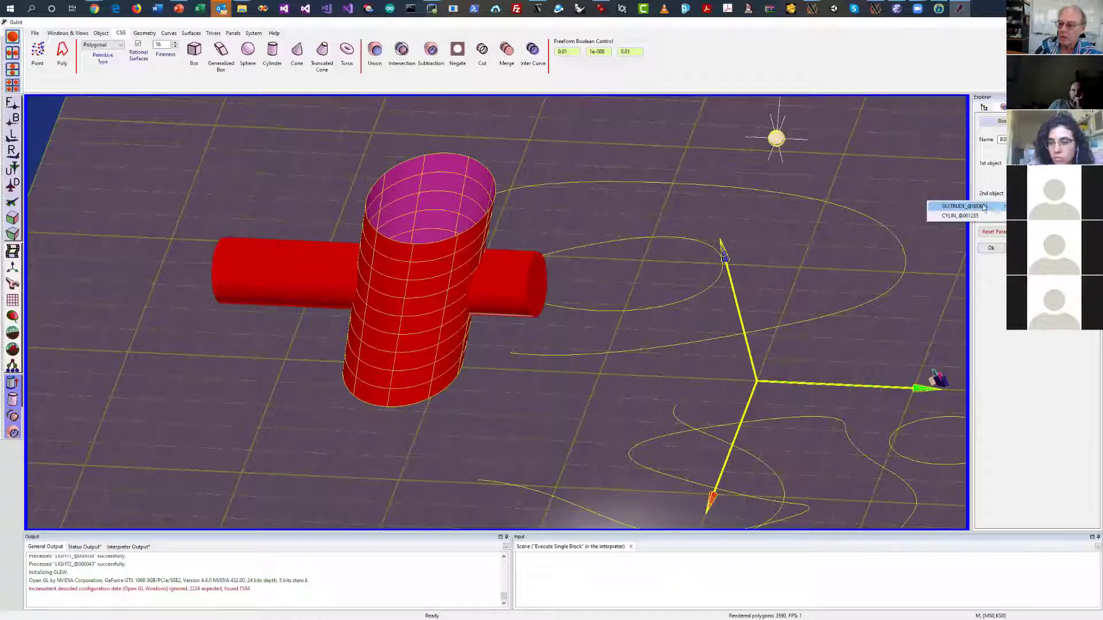
pyautogui.click(965, 206)
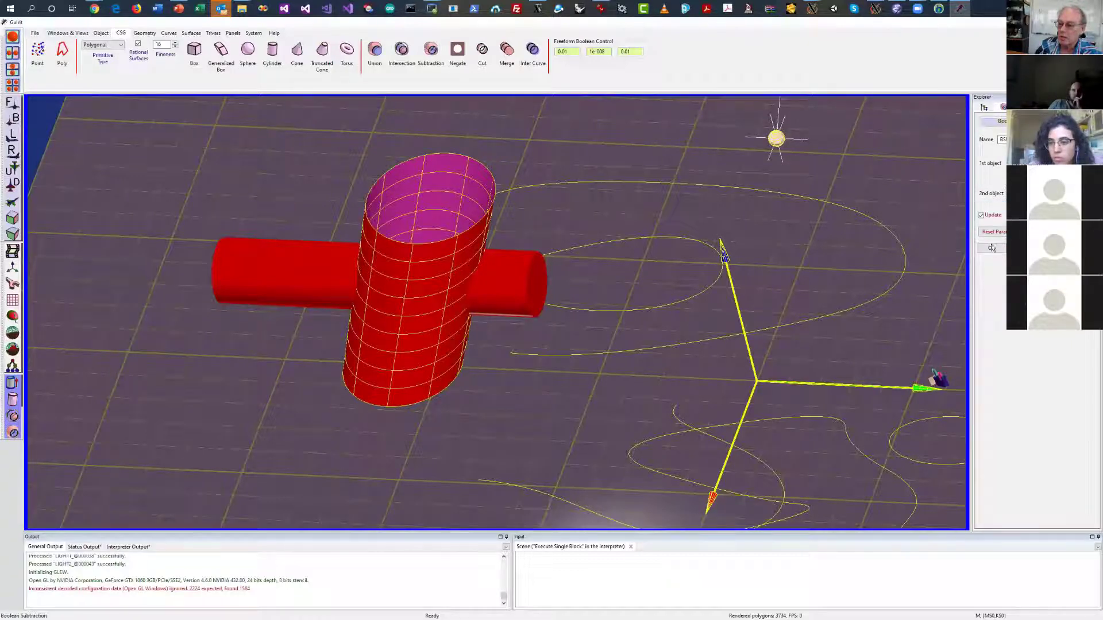
pyautogui.click(991, 247)
pyautogui.moveTo(812, 248); pyautogui.dragTo(767, 227, button='middle')
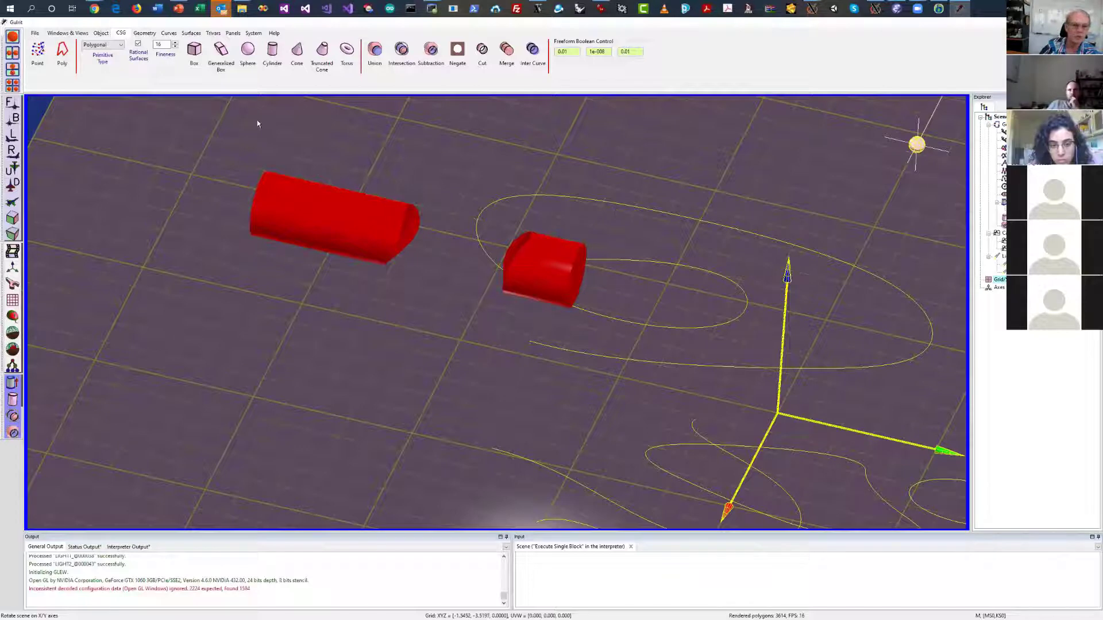
# Clear the Boolean result and the surplus curves from the scene, keeping only the Bezier curve near the origin
pyautogui.click(191, 34)
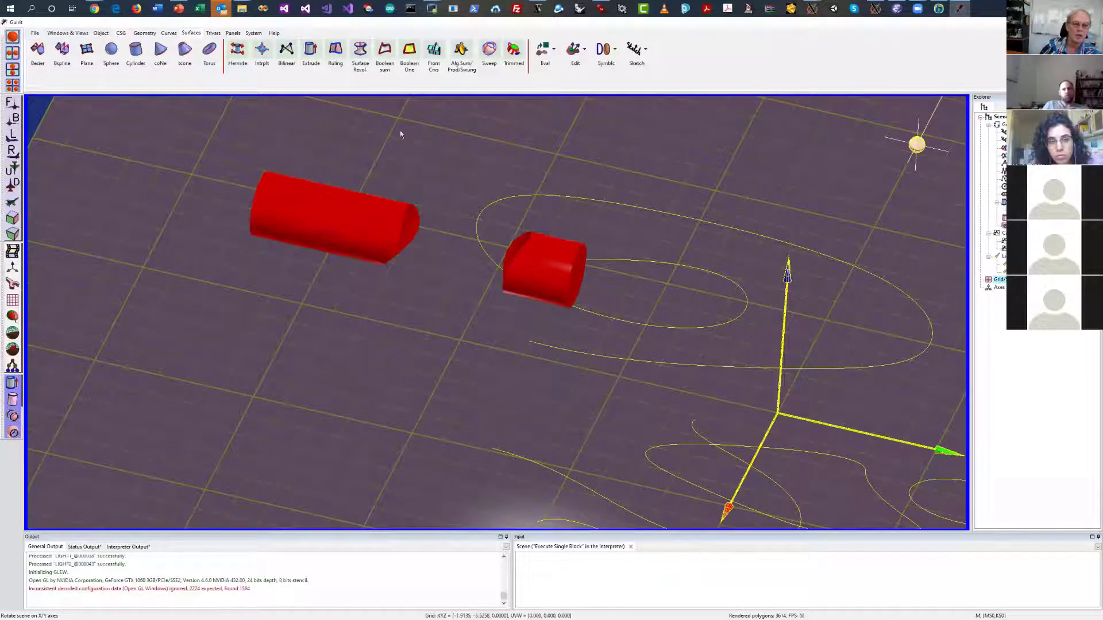
pyautogui.press('Delete')
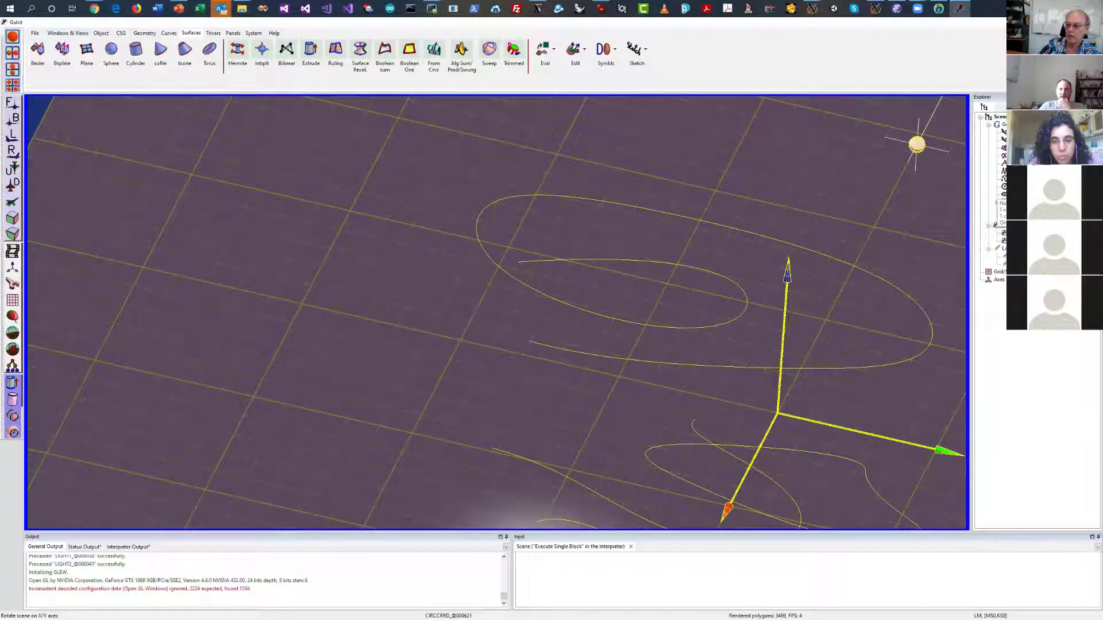
pyautogui.click(746, 445)
pyautogui.press('Delete')
pyautogui.click(810, 368)
pyautogui.press('Delete')
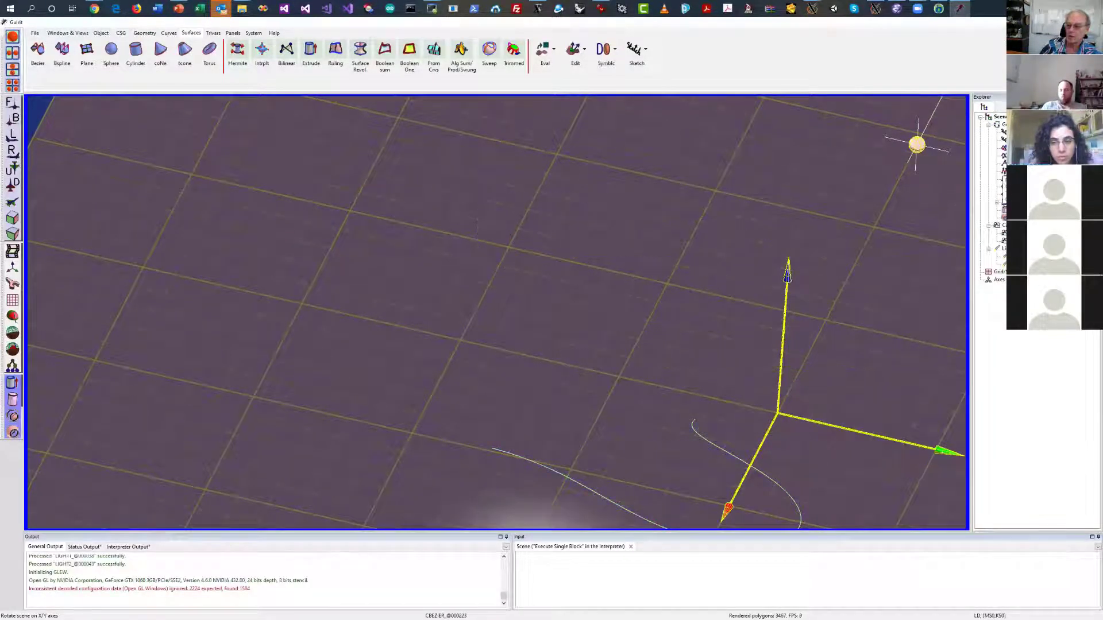
pyautogui.click(916, 144)
pyautogui.click(442, 178)
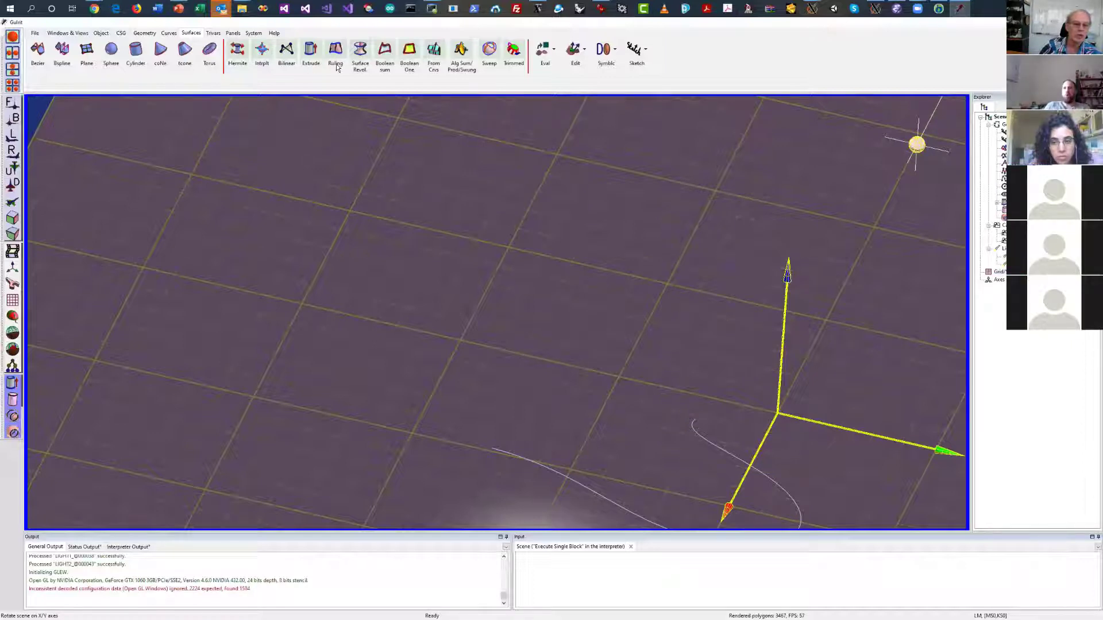
# Sketch two neighbouring freehand wavy curves on the grid, beyond the Bezier curve, and accept them
pyautogui.moveTo(507, 274); pyautogui.dragTo(350, 264, button='right')
pyautogui.moveTo(350, 265); pyautogui.dragTo(317, 226)
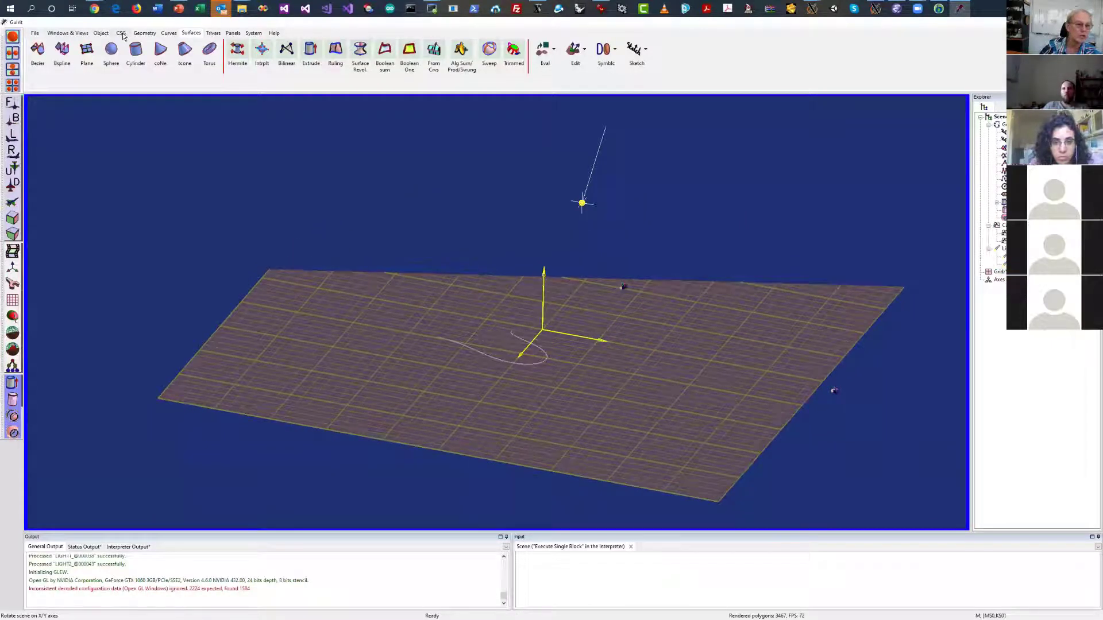
pyautogui.click(168, 33)
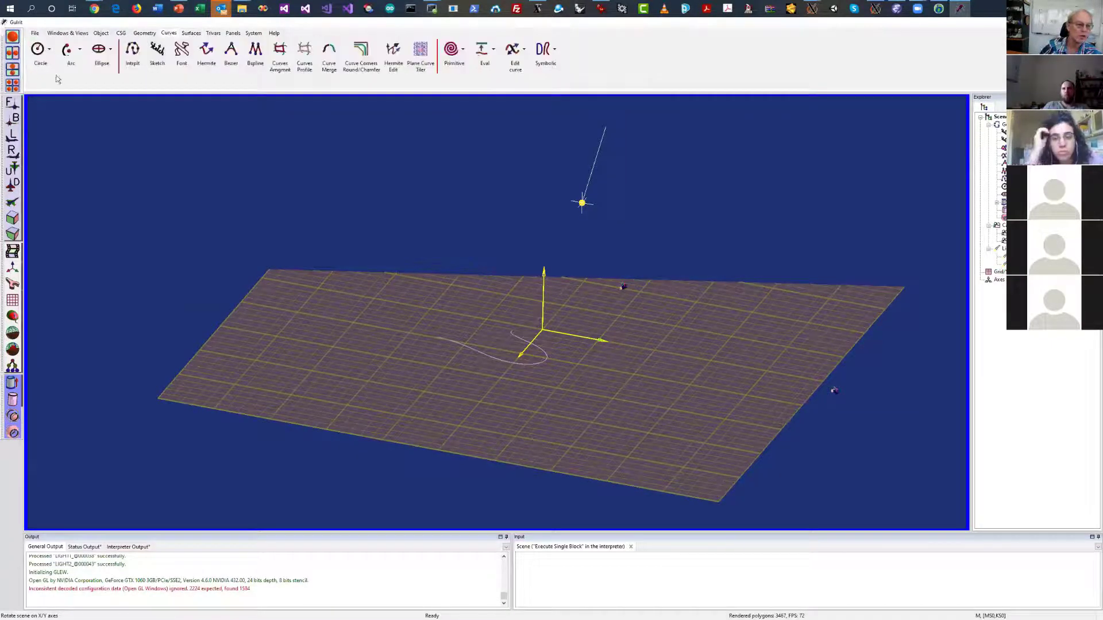
pyautogui.click(157, 51)
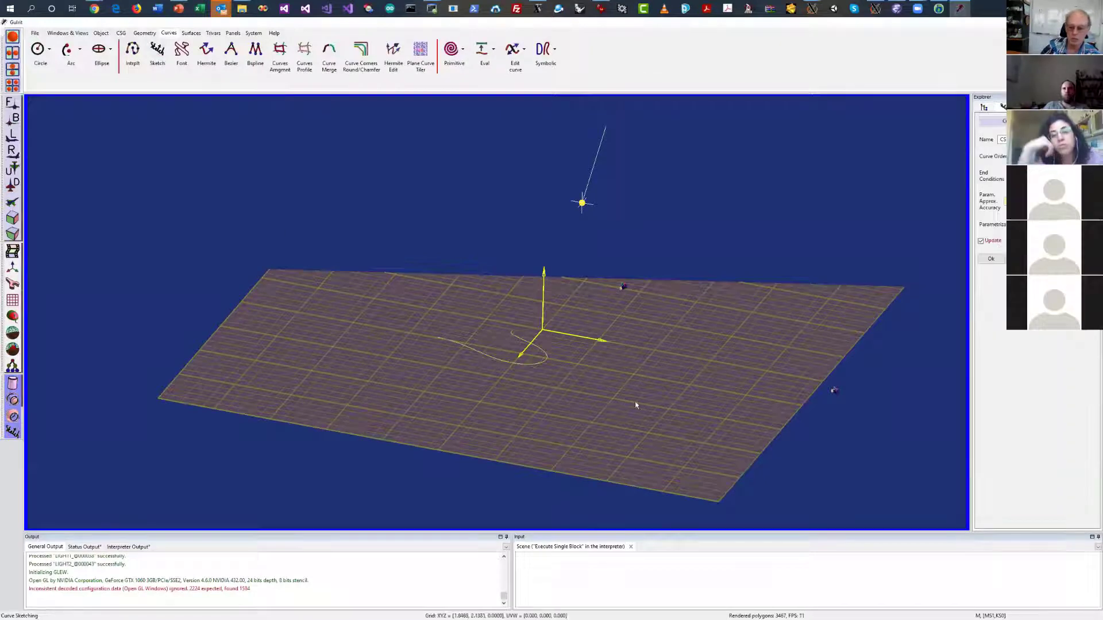
pyautogui.moveTo(612, 405)
pyautogui.mouseDown()
pyautogui.moveTo(638, 426)
pyautogui.moveTo(734, 406)
pyautogui.mouseUp()
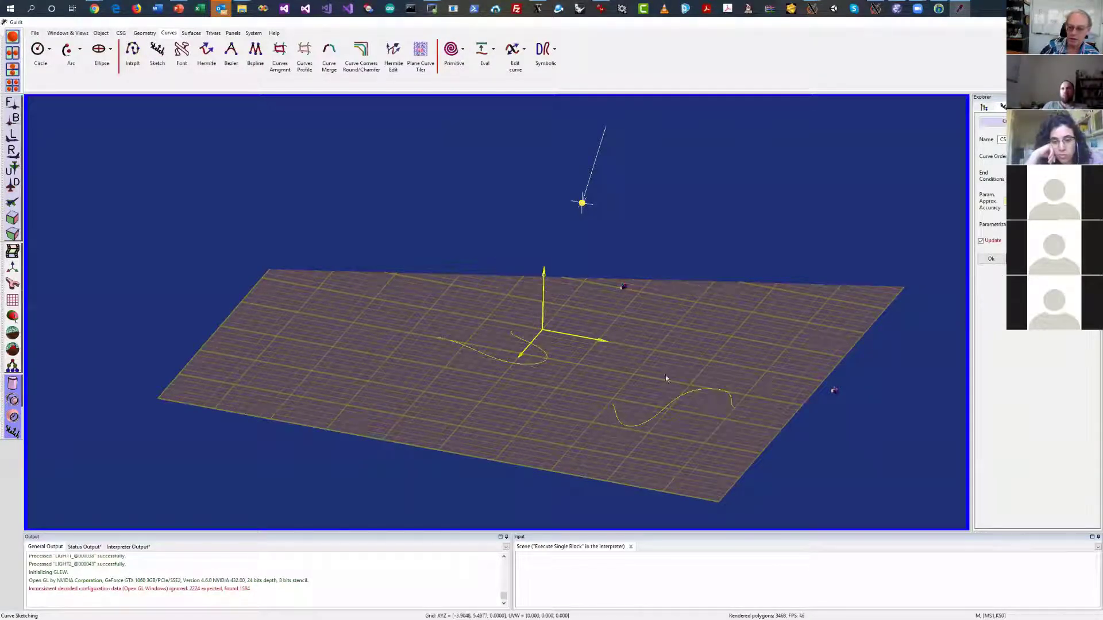
pyautogui.moveTo(640, 383); pyautogui.dragTo(649, 389)
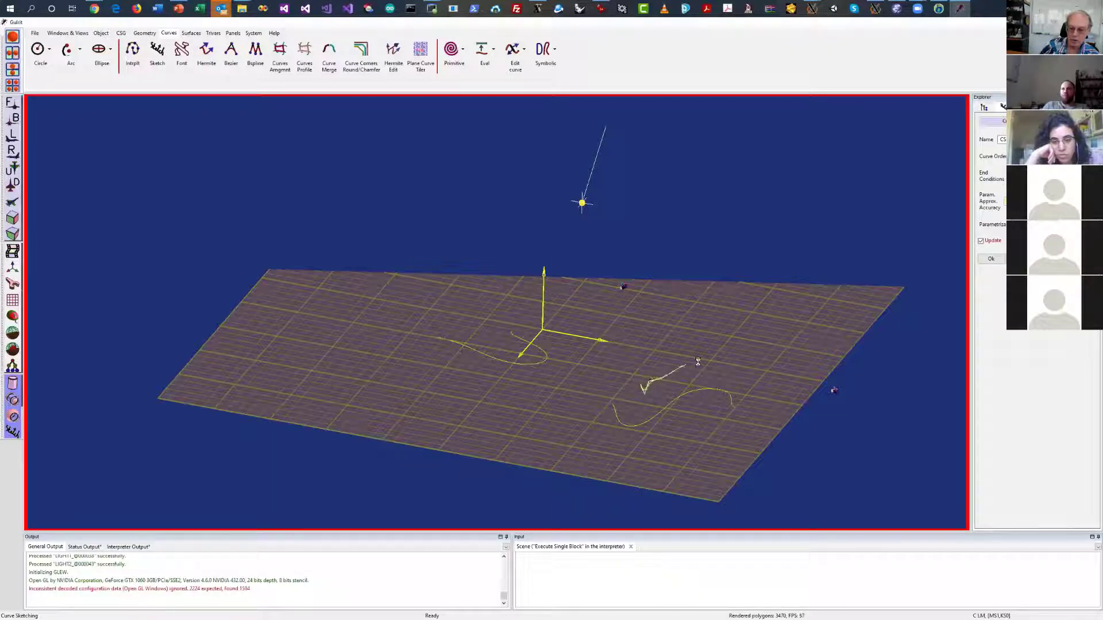
pyautogui.moveTo(774, 386); pyautogui.dragTo(775, 389)
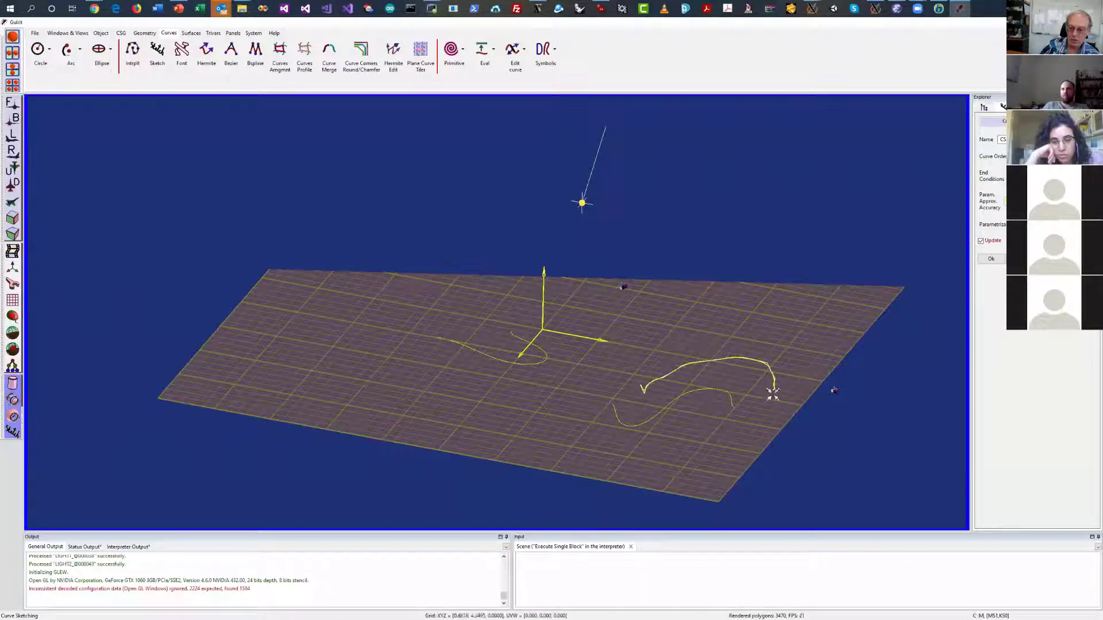
pyautogui.click(990, 259)
# Start a ruled surface and set the first sketched wavy curve as its first curve
pyautogui.moveTo(780, 322); pyautogui.dragTo(745, 429)
pyautogui.moveTo(745, 429); pyautogui.dragTo(599, 386, button='right')
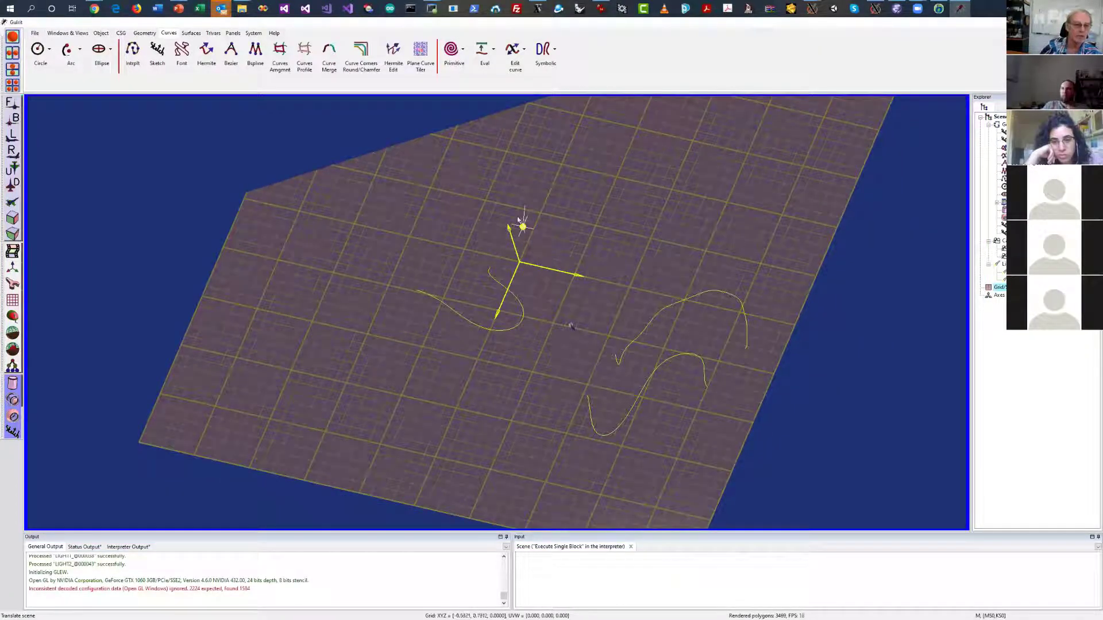
pyautogui.click(191, 34)
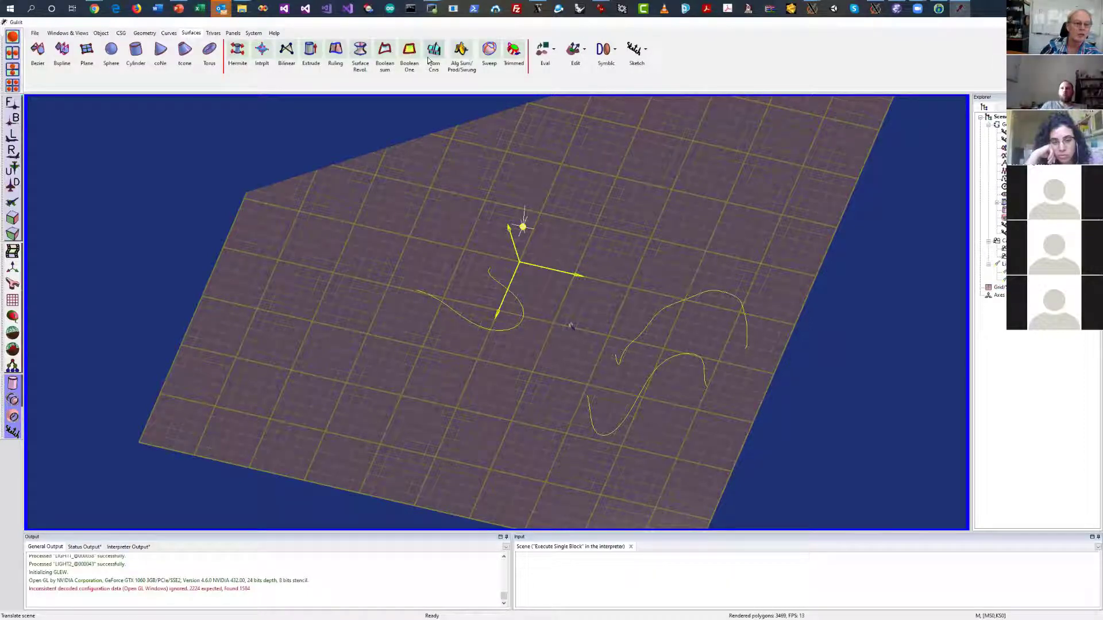
pyautogui.click(336, 53)
pyautogui.moveTo(660, 215); pyautogui.dragTo(620, 247)
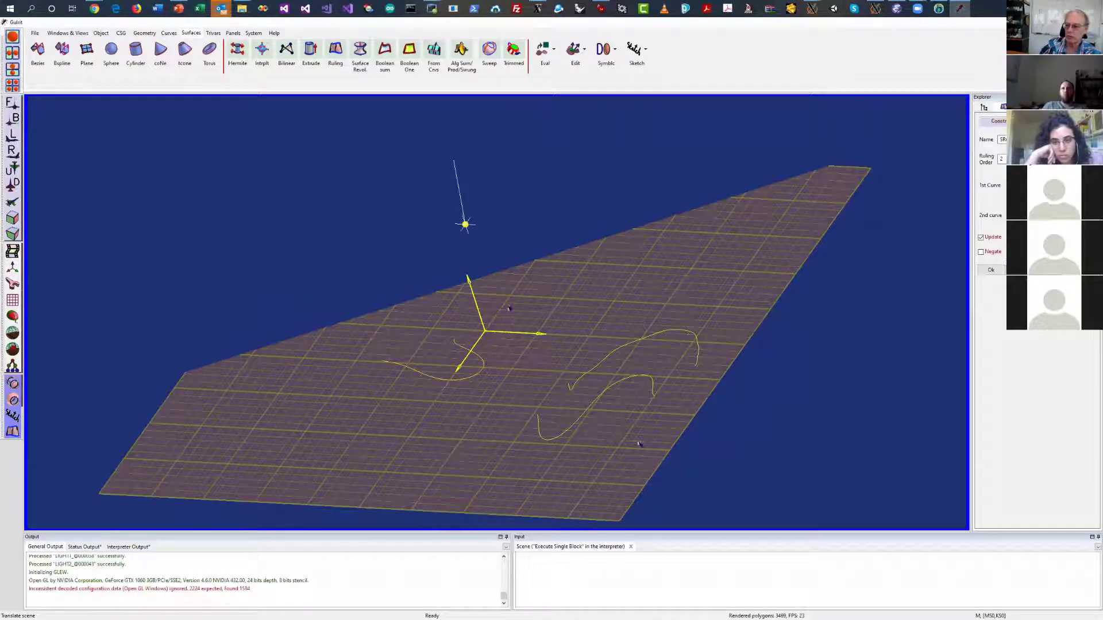
pyautogui.moveTo(1031, 275)
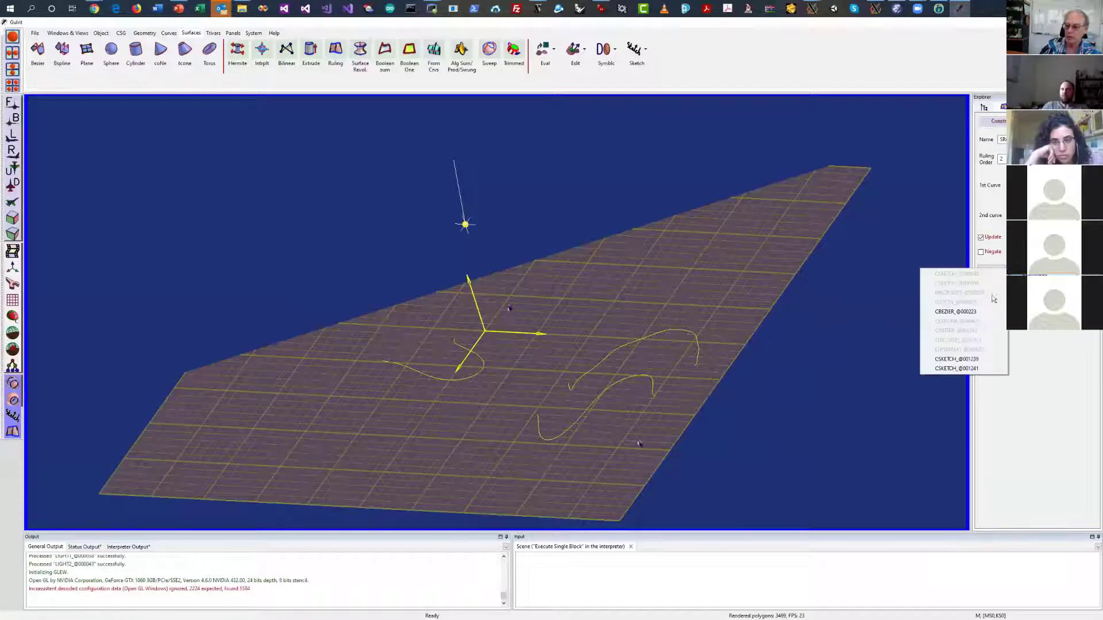
pyautogui.click(959, 359)
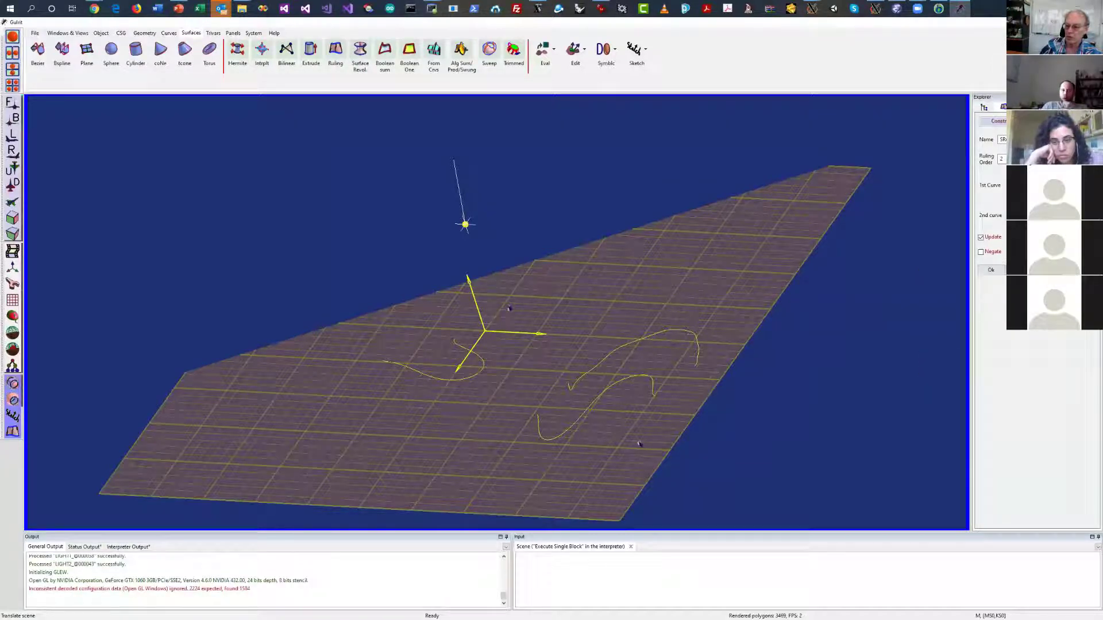
# Set the other sketched wavy curve as the second curve and accept the ruled surface
pyautogui.click(1025, 216)
pyautogui.moveTo(1031, 305)
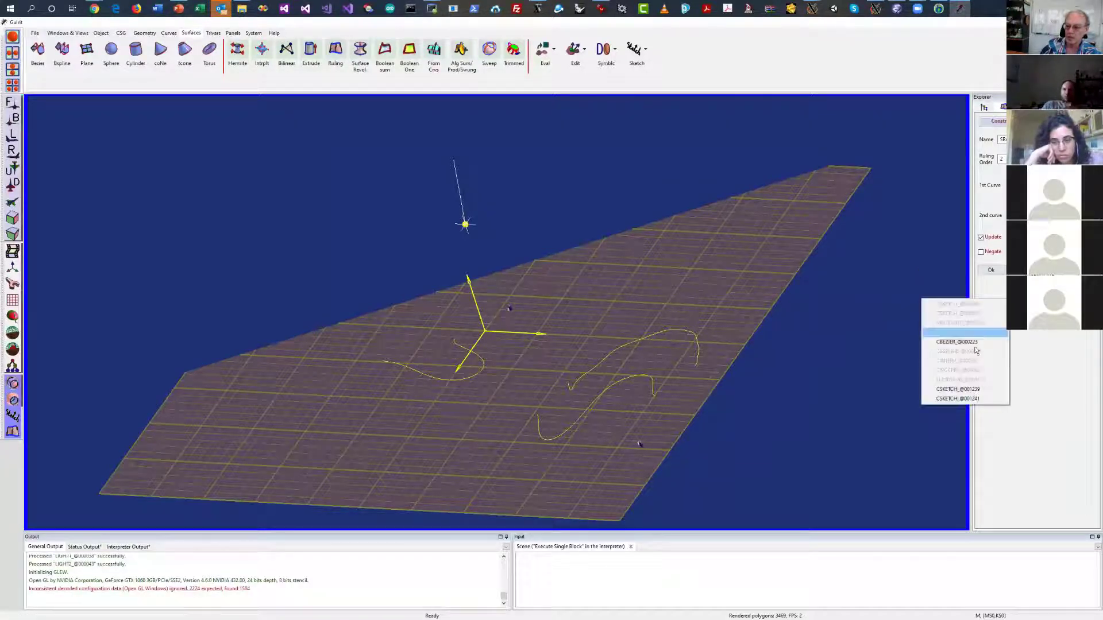
pyautogui.click(965, 402)
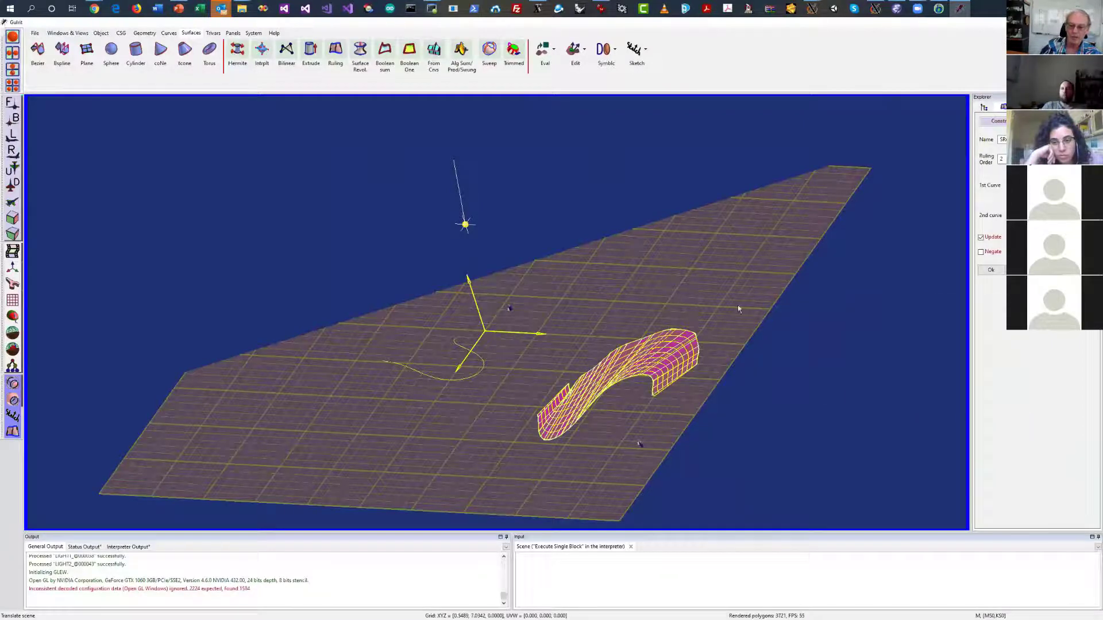
pyautogui.moveTo(738, 310); pyautogui.dragTo(702, 361)
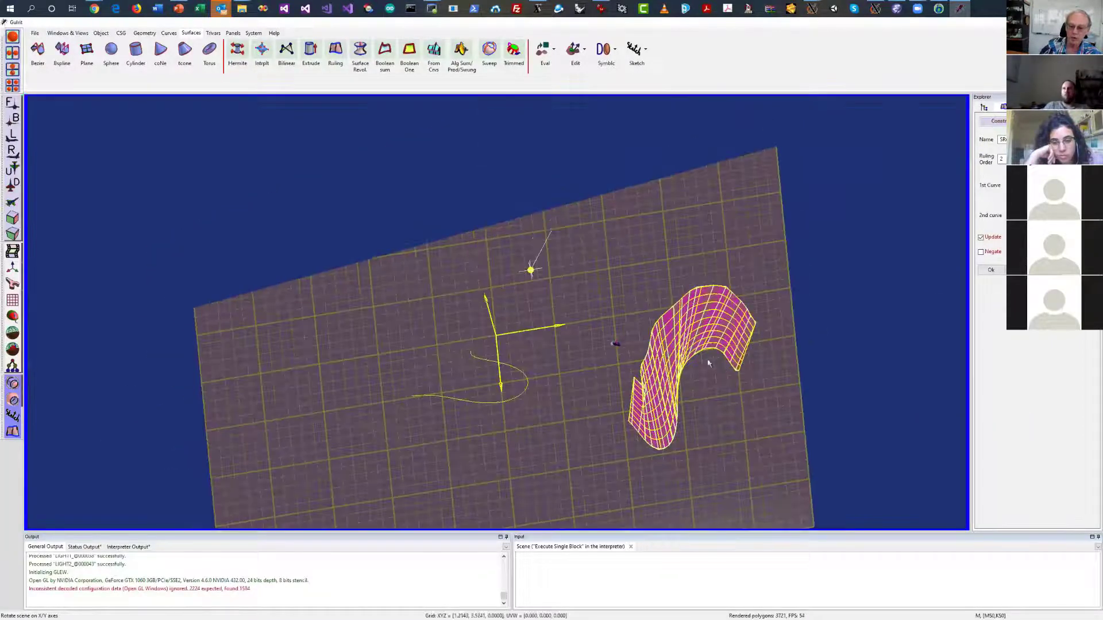
pyautogui.click(991, 270)
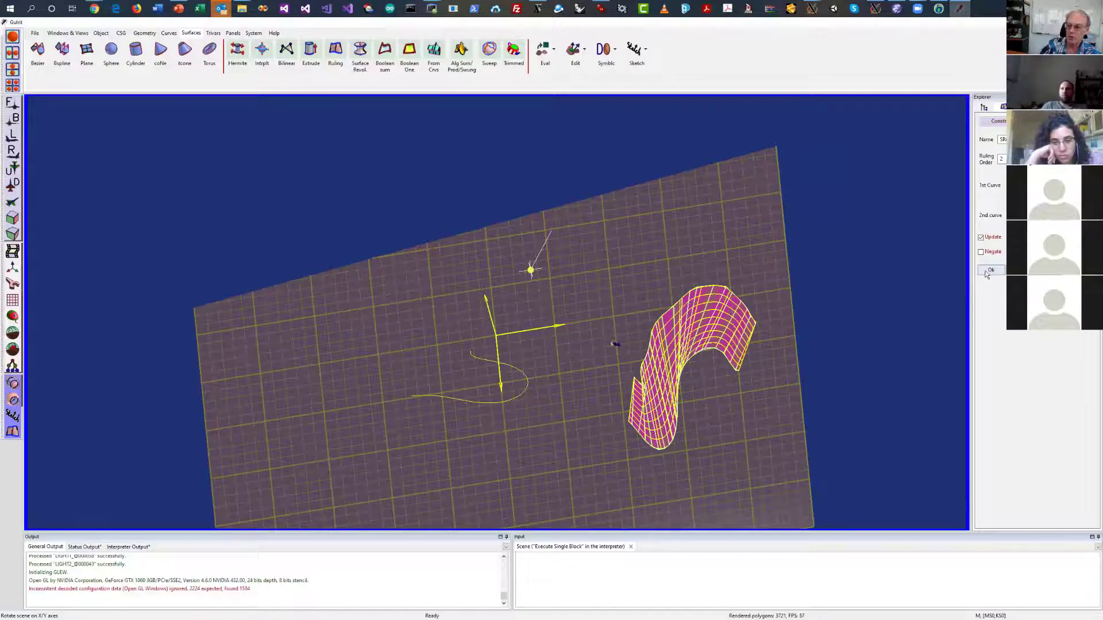
# Raise one of the ruled surface's sketched boundary curves well above the grid with the transformation manipulator
pyautogui.moveTo(770, 345); pyautogui.dragTo(664, 332)
pyautogui.moveTo(768, 241); pyautogui.dragTo(843, 192, button='right')
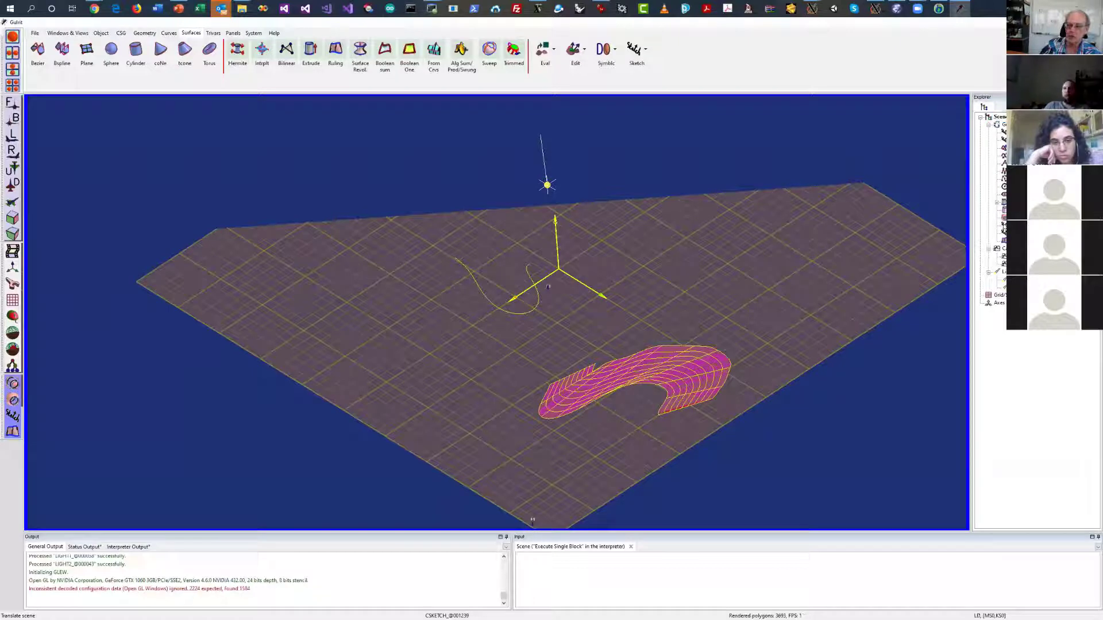
pyautogui.doubleClick(1003, 226)
pyautogui.moveTo(602, 386)
pyautogui.mouseDown()
pyautogui.moveTo(589, 357)
pyautogui.moveTo(600, 190)
pyautogui.mouseUp()
pyautogui.moveTo(547, 438); pyautogui.dragTo(772, 344)
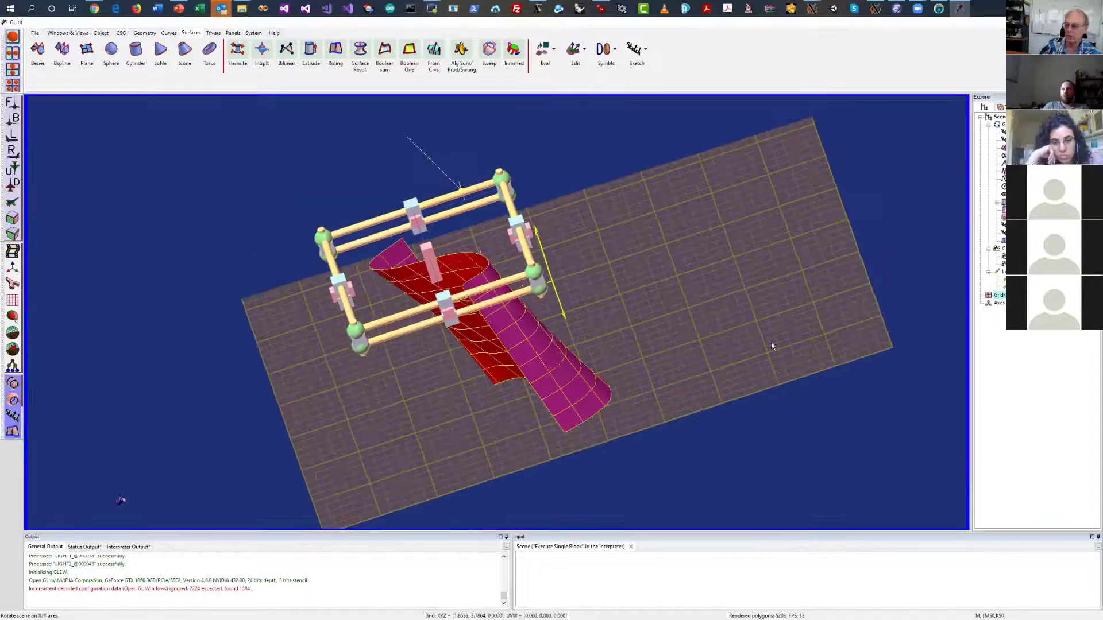
pyautogui.moveTo(787, 297); pyautogui.dragTo(833, 264)
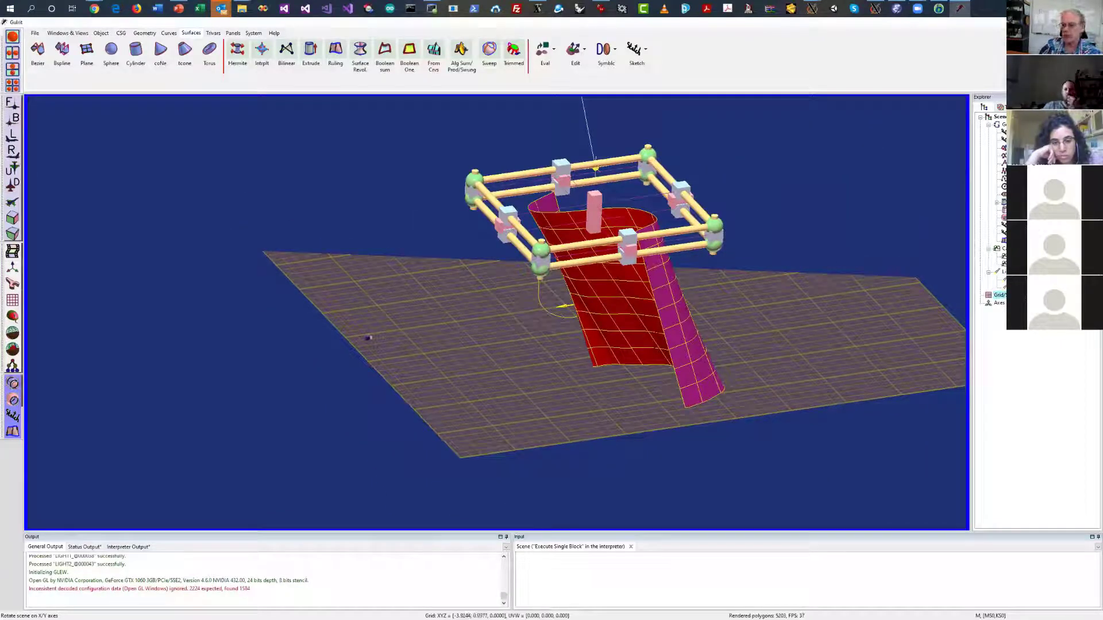
pyautogui.click(1001, 108)
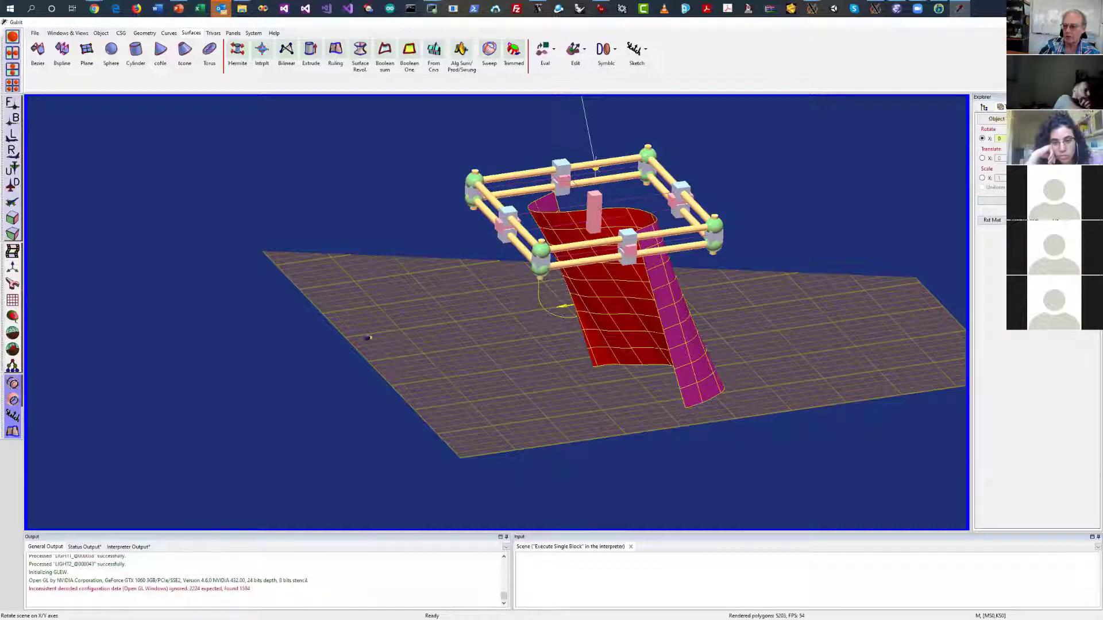
pyautogui.click(984, 107)
# Inspect the stretched ruled surface from several sides, and clear it from the scene so only the Bezier curve remains
pyautogui.moveTo(908, 288)
pyautogui.mouseDown()
pyautogui.moveTo(836, 317)
pyautogui.moveTo(932, 338)
pyautogui.moveTo(859, 288)
pyautogui.moveTo(751, 300)
pyautogui.moveTo(743, 369)
pyautogui.moveTo(723, 344)
pyautogui.moveTo(921, 260)
pyautogui.moveTo(958, 356)
pyautogui.moveTo(905, 298)
pyautogui.mouseUp()
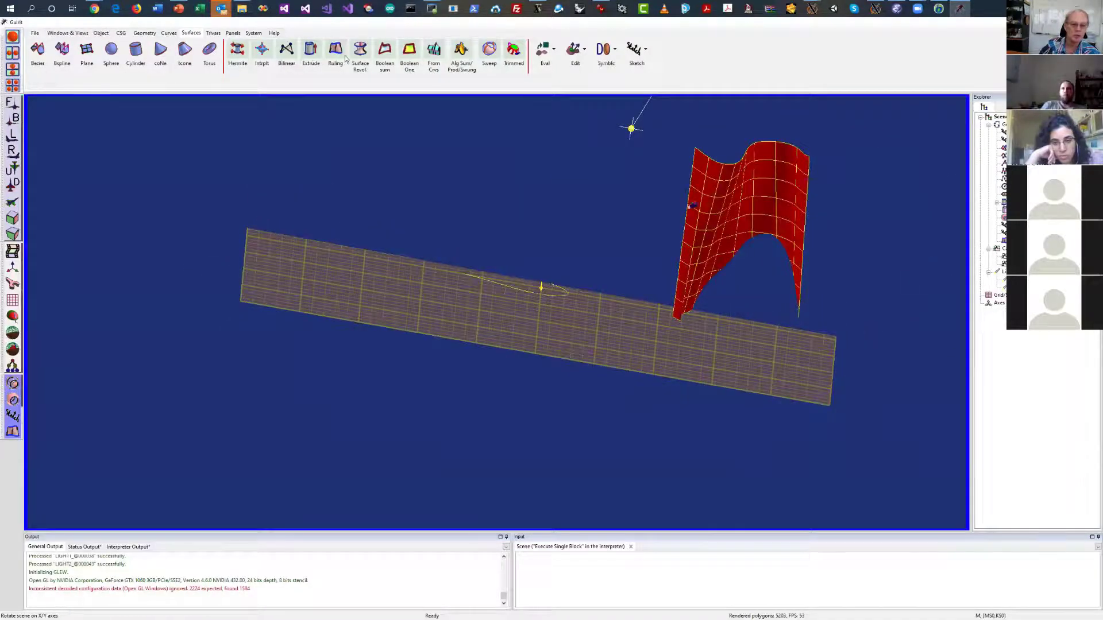
pyautogui.moveTo(587, 221); pyautogui.dragTo(576, 283, button='right')
pyautogui.moveTo(576, 282); pyautogui.dragTo(576, 316)
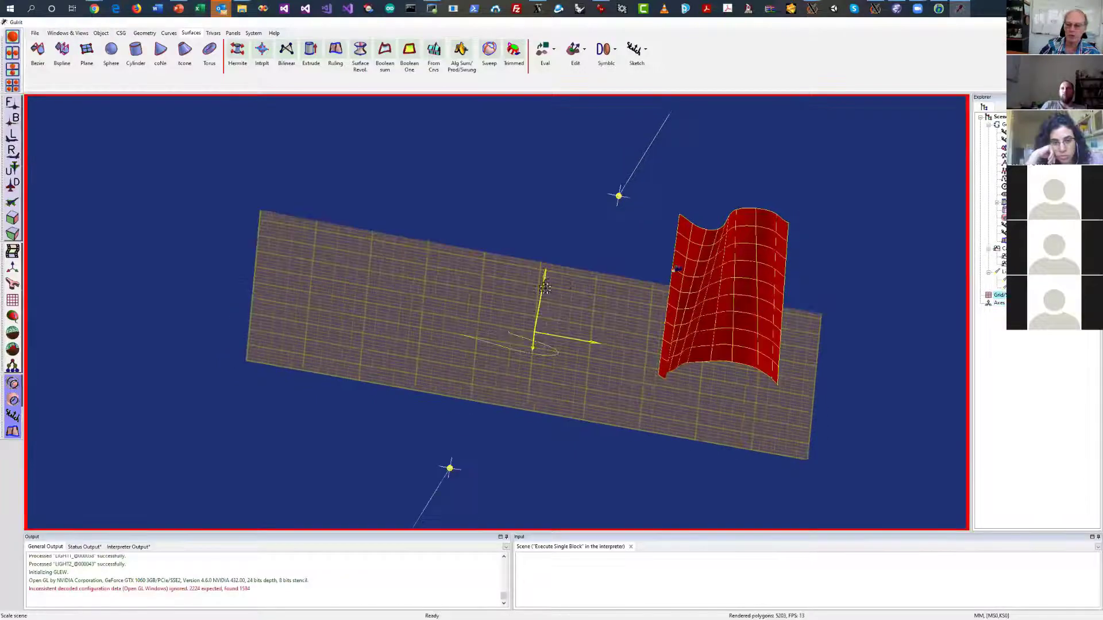
pyautogui.moveTo(576, 316); pyautogui.dragTo(592, 246, button='middle')
pyautogui.moveTo(542, 249); pyautogui.dragTo(511, 261)
pyautogui.moveTo(828, 244); pyautogui.dragTo(850, 262, button='right')
pyautogui.moveTo(484, 418); pyautogui.dragTo(392, 432)
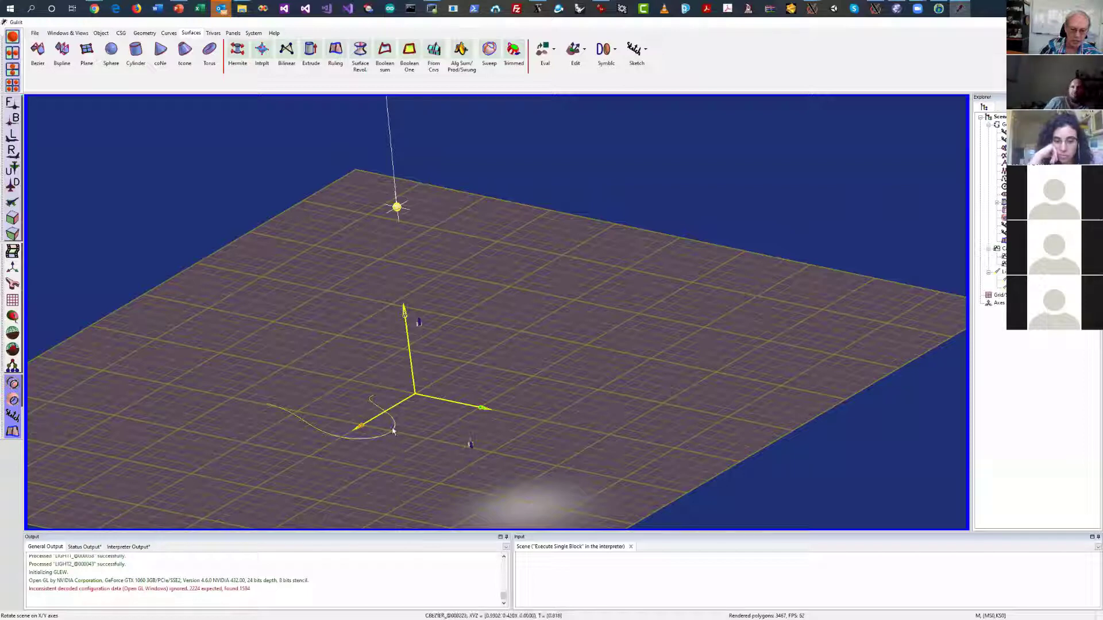
# Construct a surface of revolution from the Bezier curve and accept it
pyautogui.moveTo(392, 431)
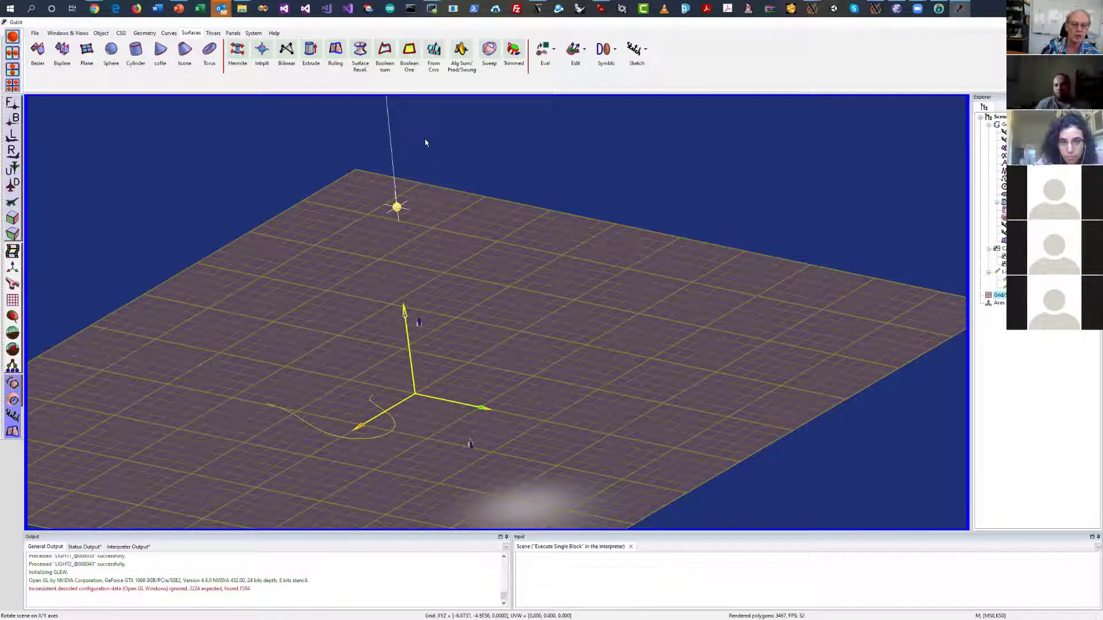
pyautogui.click(360, 52)
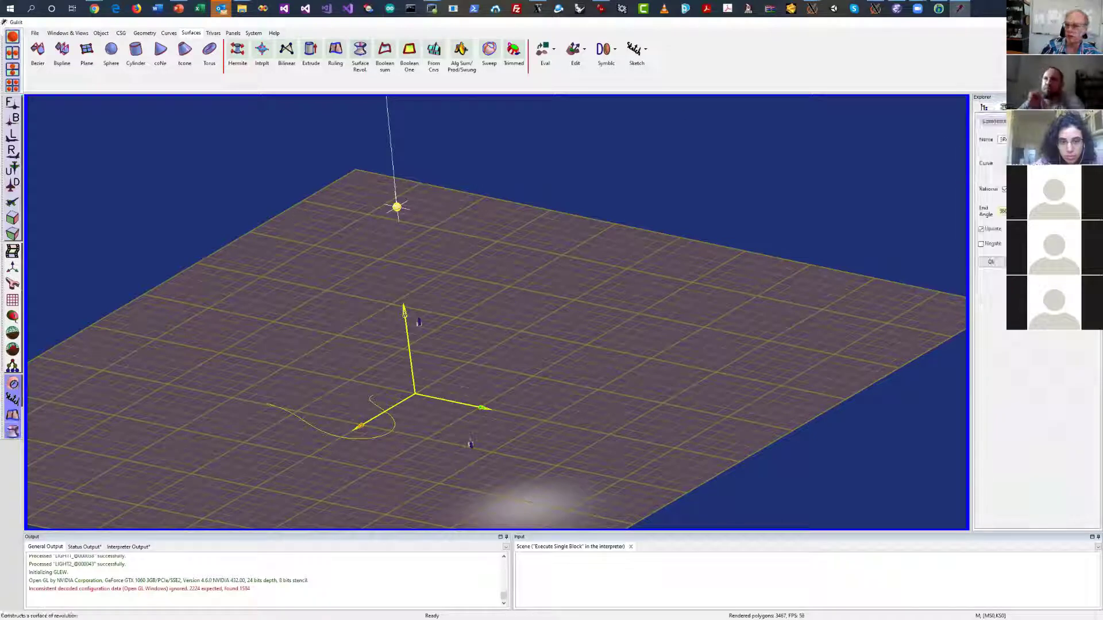
pyautogui.moveTo(1022, 252)
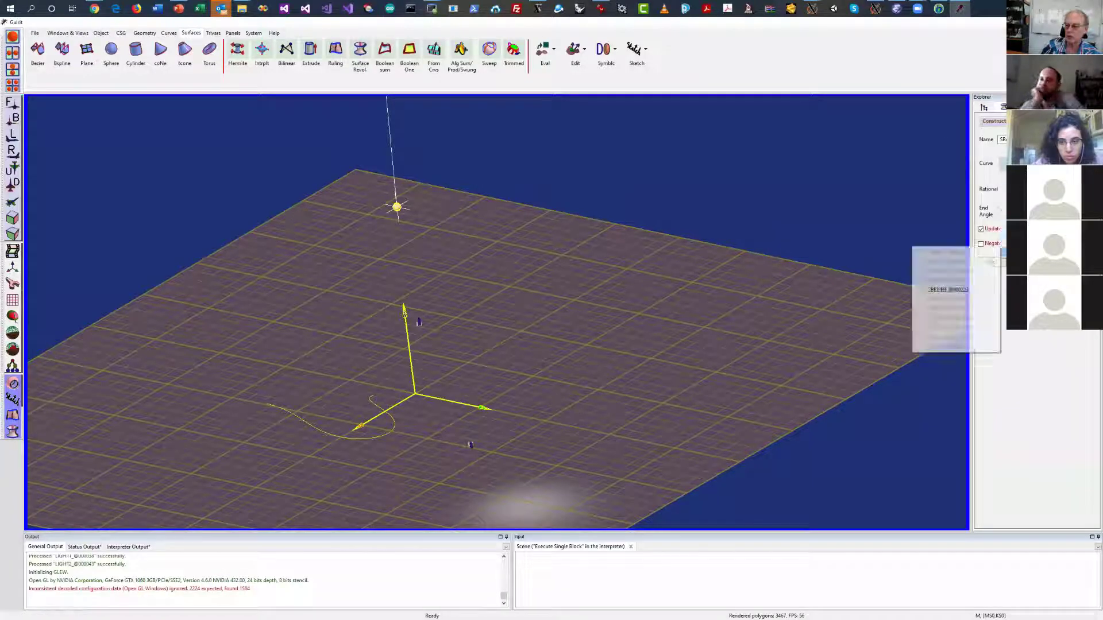
pyautogui.click(965, 291)
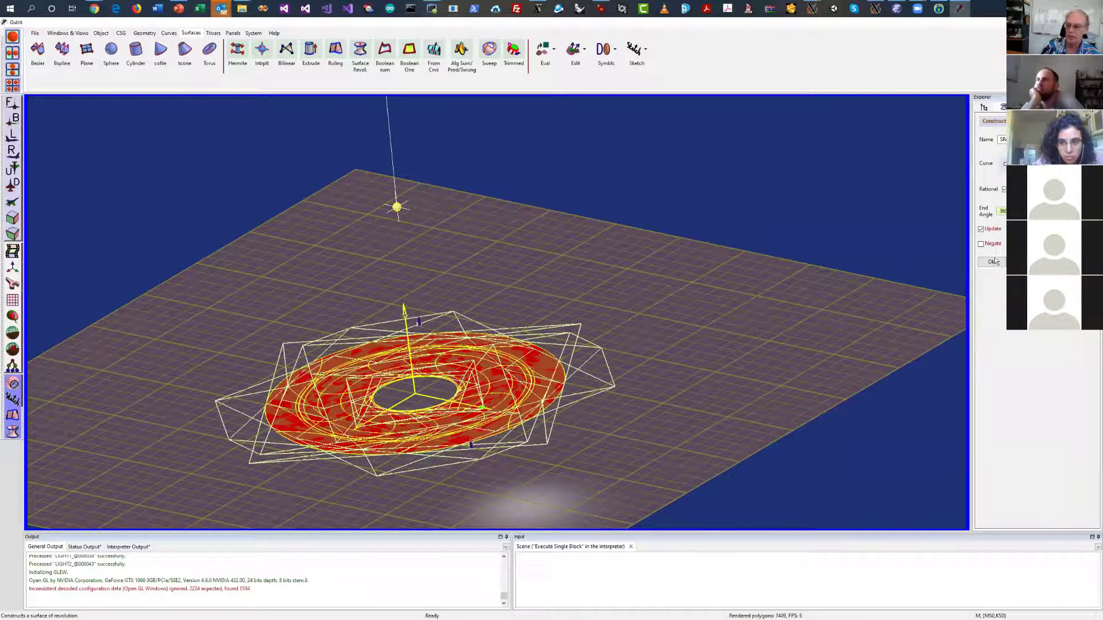
pyautogui.moveTo(841, 317); pyautogui.dragTo(912, 302)
pyautogui.click(990, 262)
# Rotate the revolved surface's Bezier profile curve upright and translate it about 1.41 along X to widen the surface
pyautogui.moveTo(794, 317); pyautogui.dragTo(821, 337)
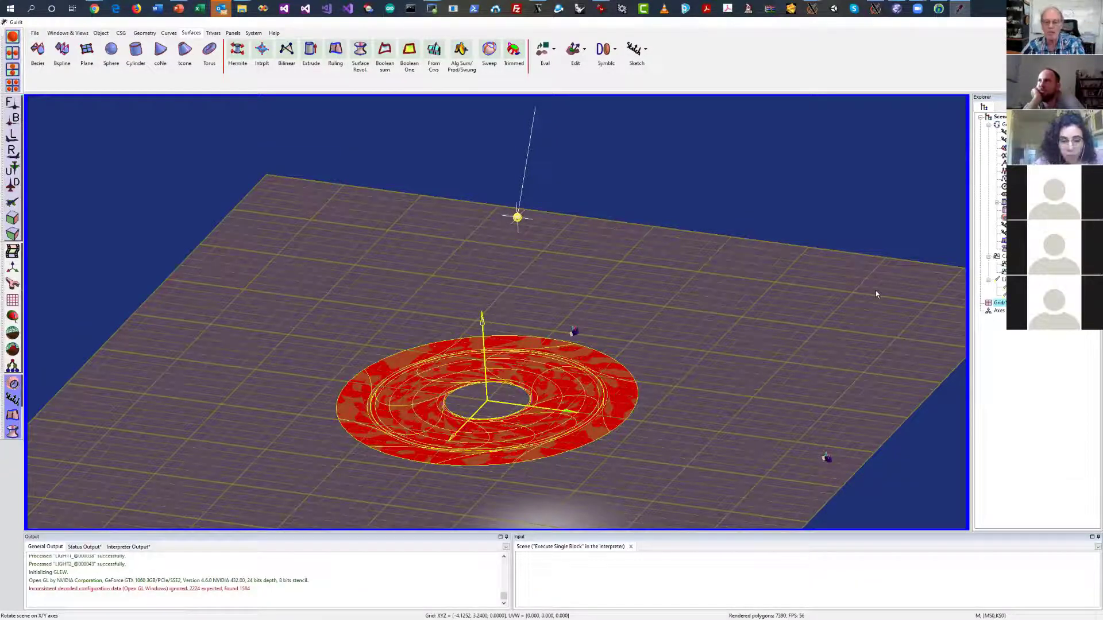
pyautogui.moveTo(716, 364); pyautogui.dragTo(758, 322)
pyautogui.moveTo(758, 323); pyautogui.dragTo(751, 280, button='middle')
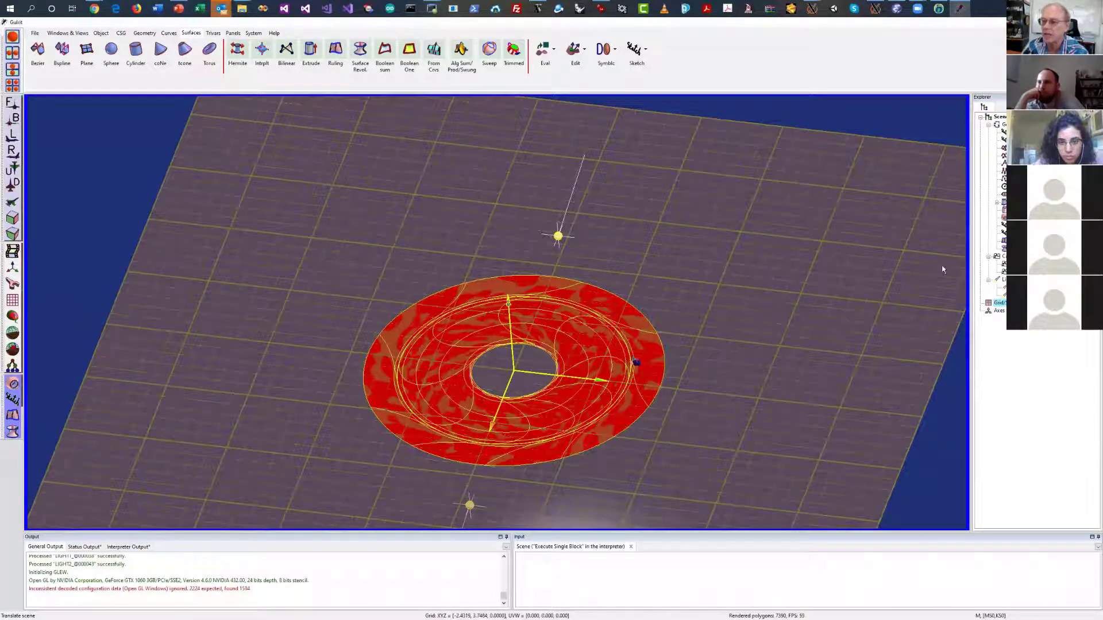
pyautogui.click(1000, 117)
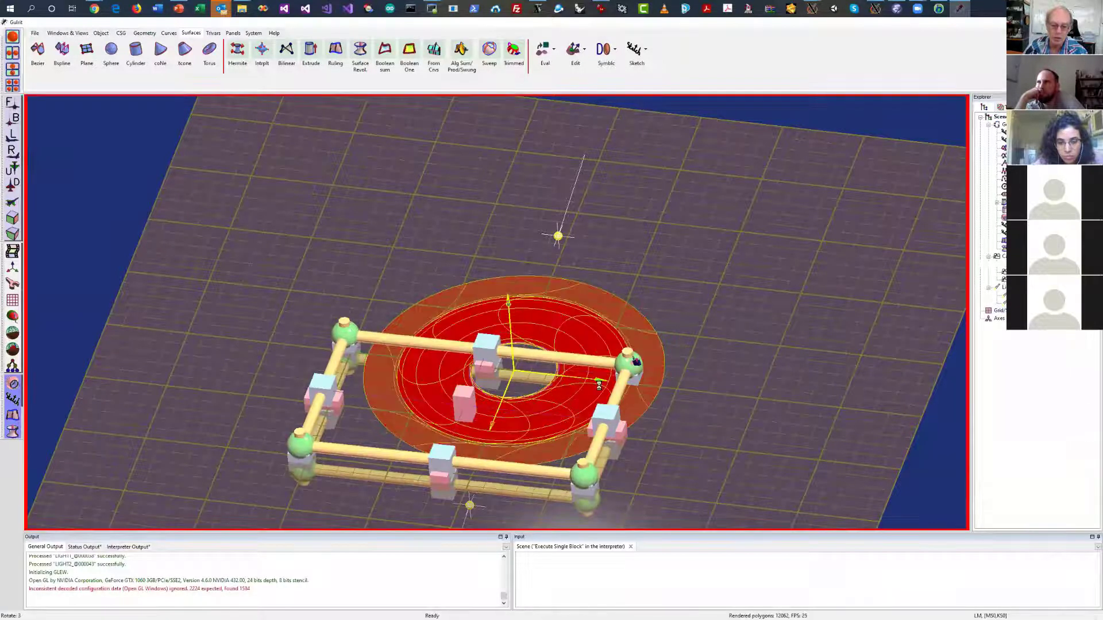
pyautogui.moveTo(699, 325); pyautogui.dragTo(414, 370)
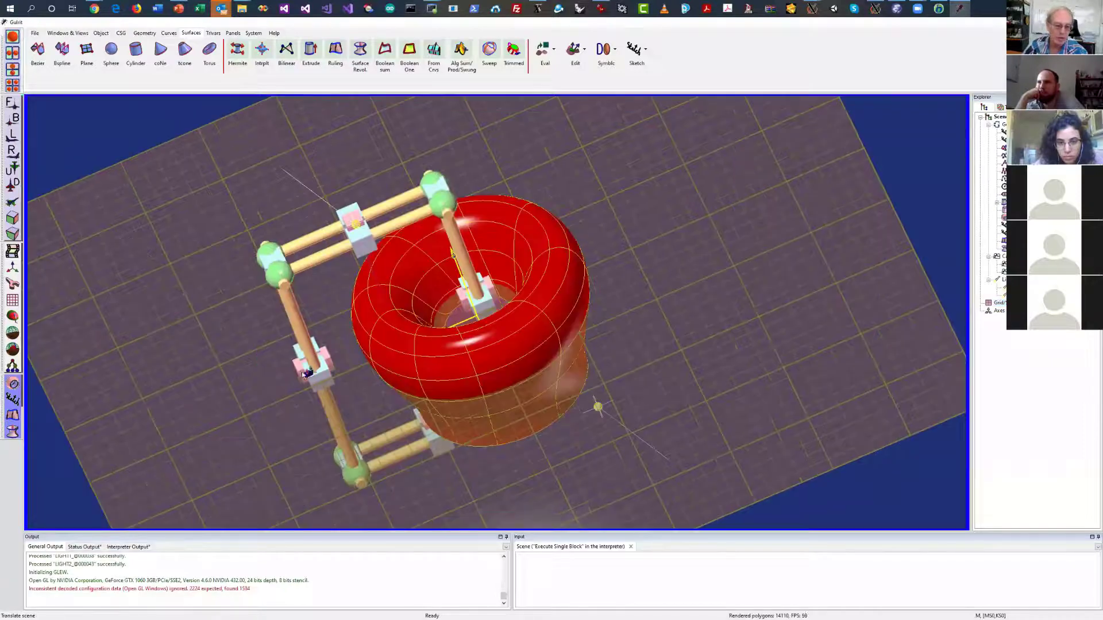
pyautogui.moveTo(302, 376); pyautogui.dragTo(109, 394)
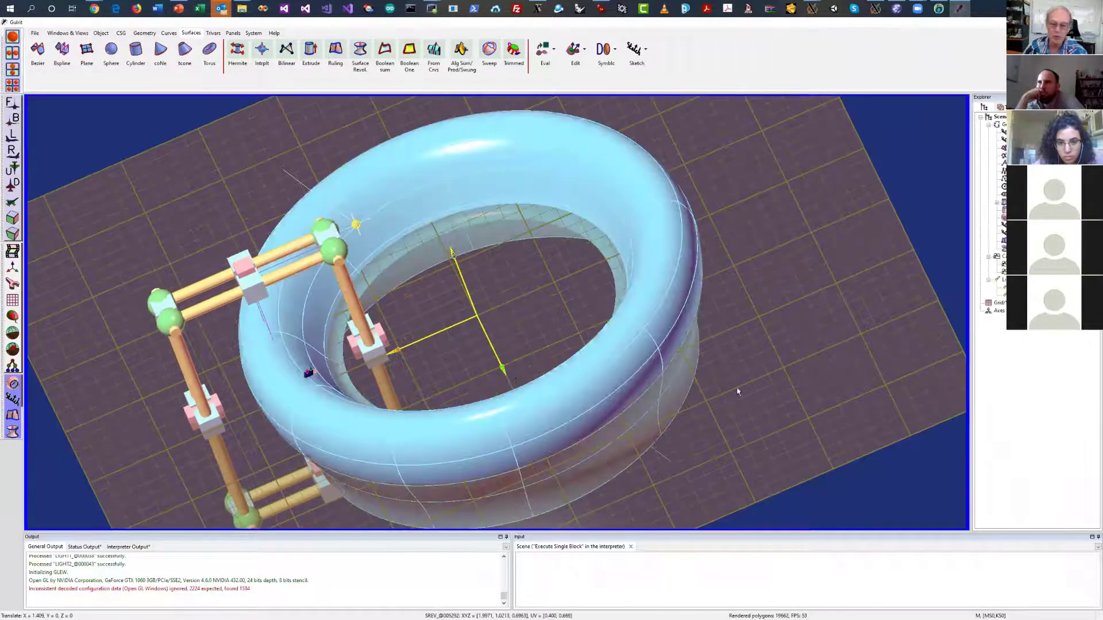
# Rotate the Bezier profile curve with the transformation manipulator, turning it about -33° and about -15.5° to reshape the revolved surface
pyautogui.moveTo(738, 392); pyautogui.dragTo(379, 269)
pyautogui.click(359, 306)
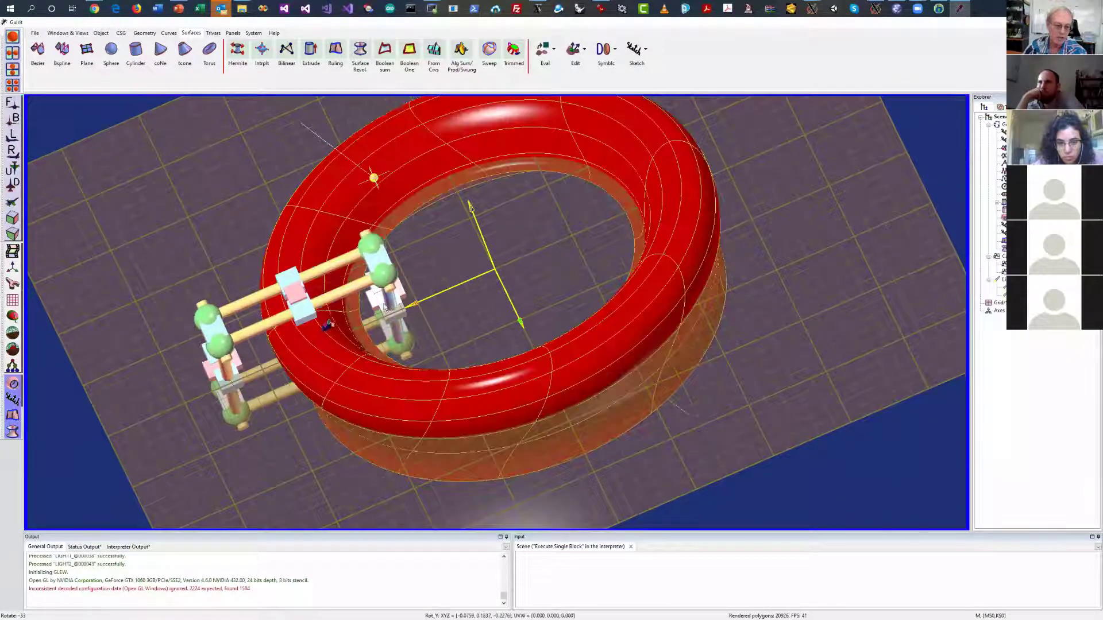
pyautogui.moveTo(228, 359); pyautogui.dragTo(437, 330)
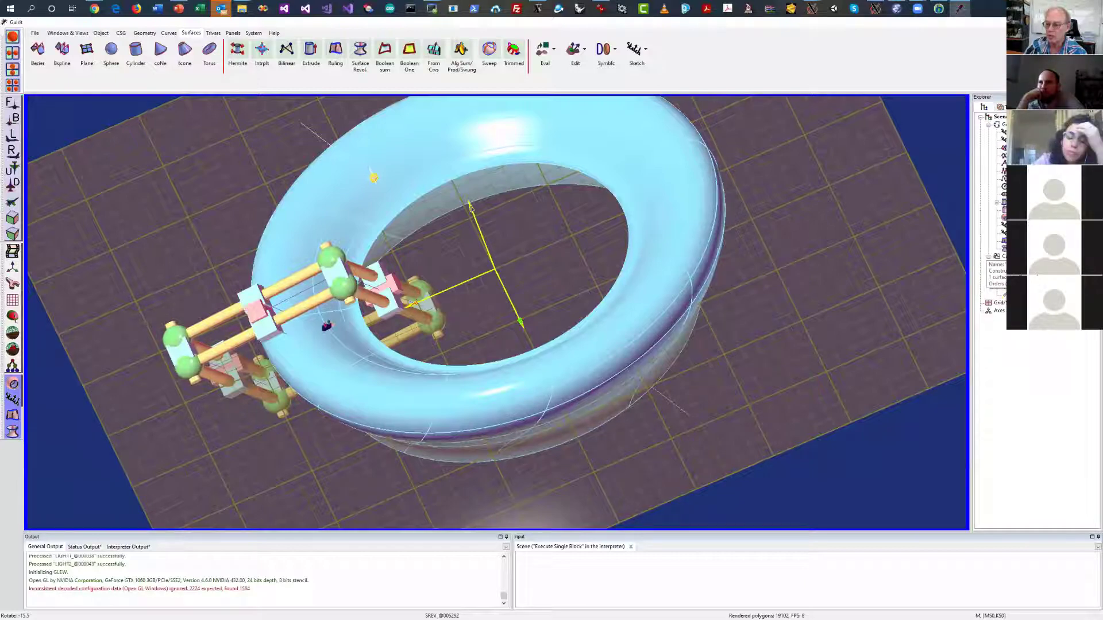
# Inspect the reshaped revolved surface from the side and from low oblique angles, checking its far part for clipping
pyautogui.click(1002, 255)
pyautogui.scroll(-5, 852, 314)
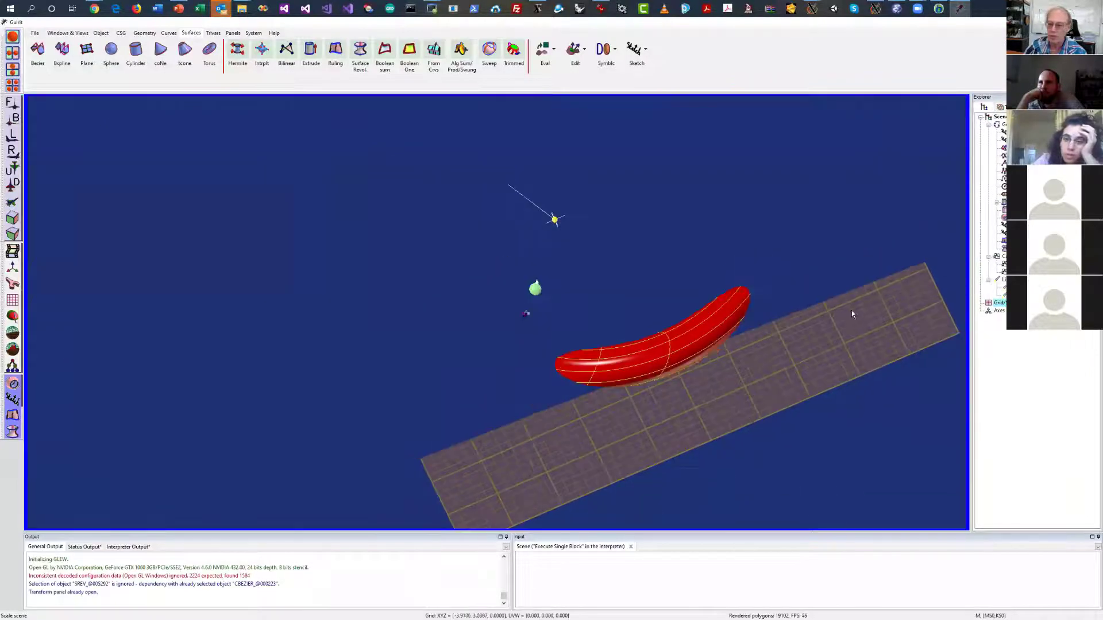
pyautogui.moveTo(852, 314); pyautogui.dragTo(973, 213)
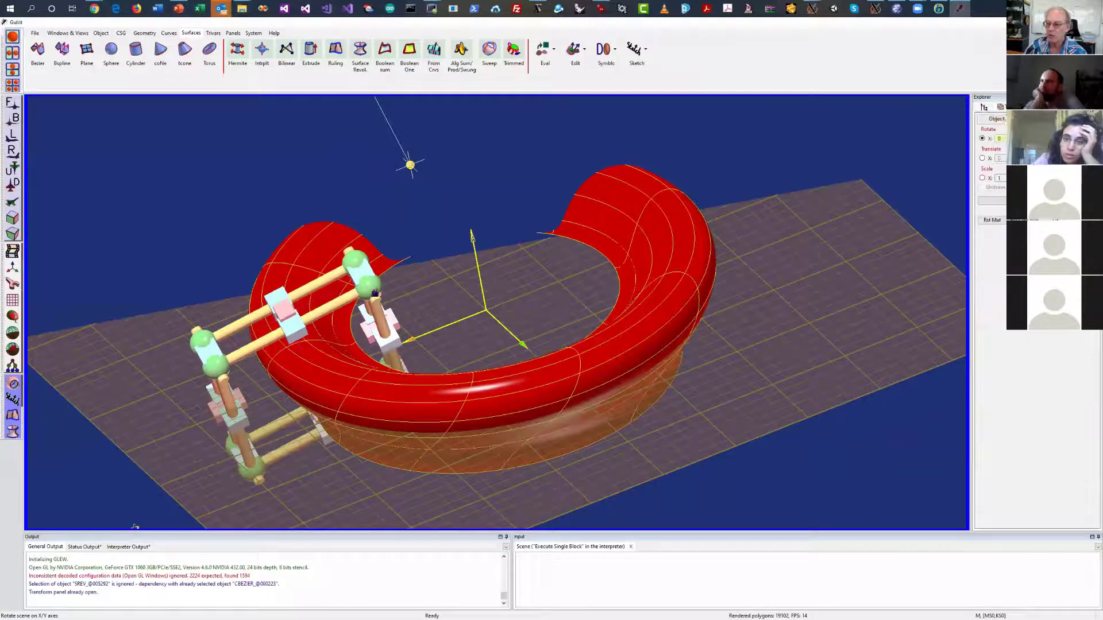
pyautogui.click(867, 270)
pyautogui.moveTo(867, 269); pyautogui.dragTo(836, 288)
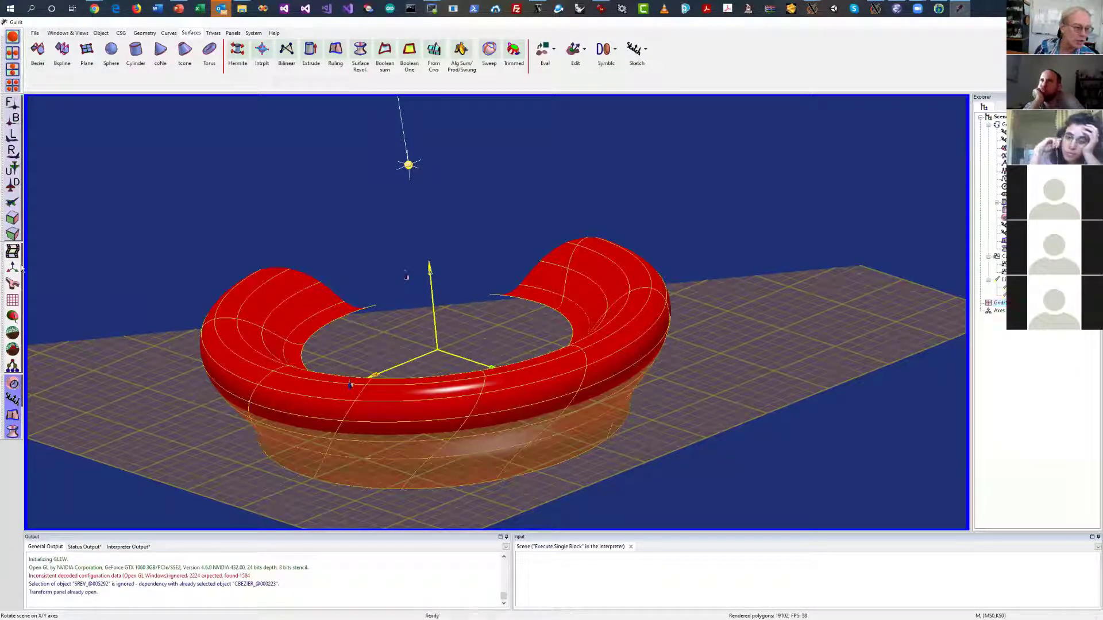
pyautogui.click(12, 333)
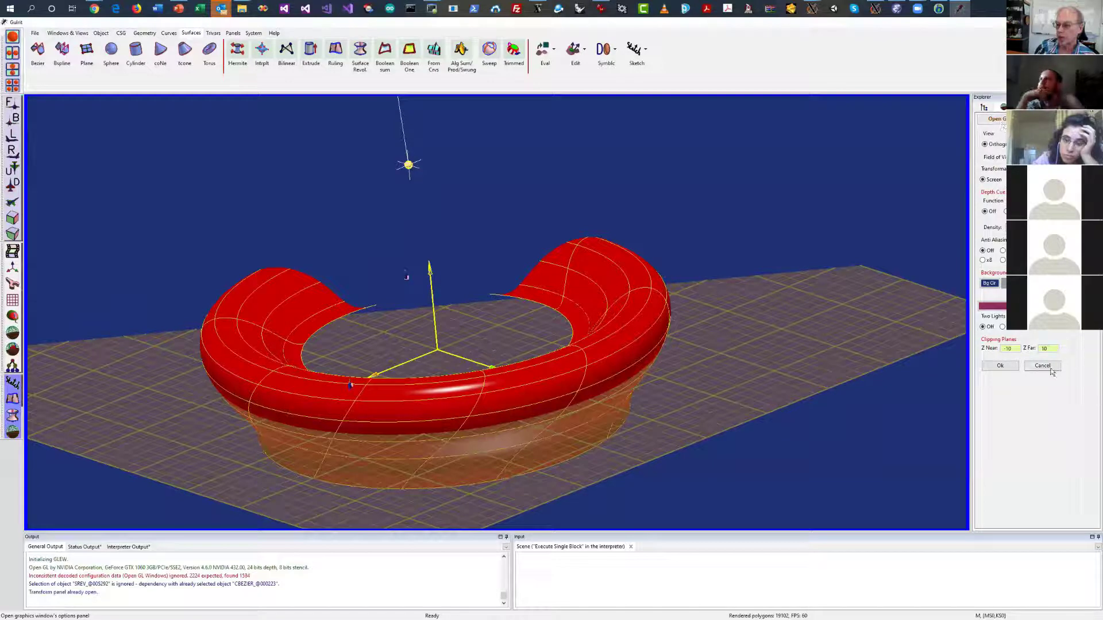
pyautogui.click(1050, 370)
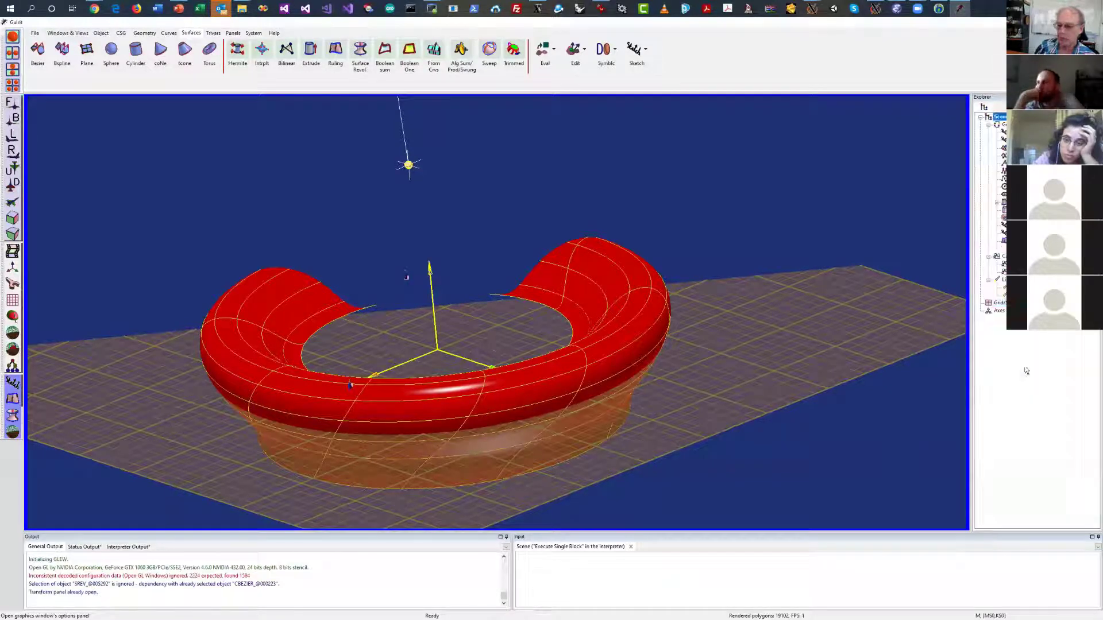
pyautogui.doubleClick(780, 213)
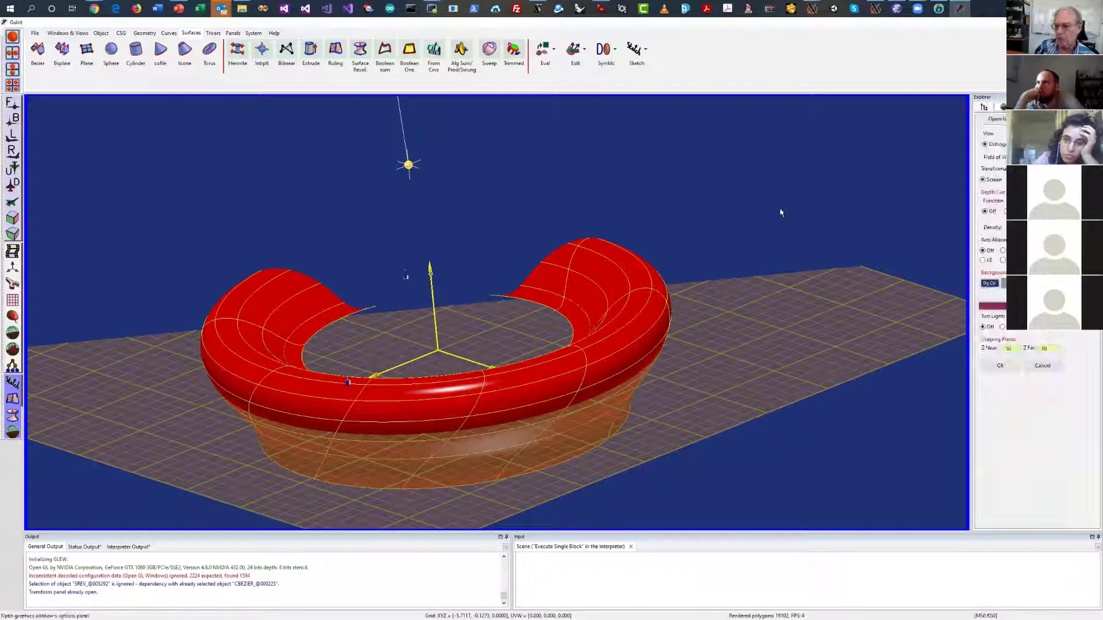
pyautogui.click(1046, 367)
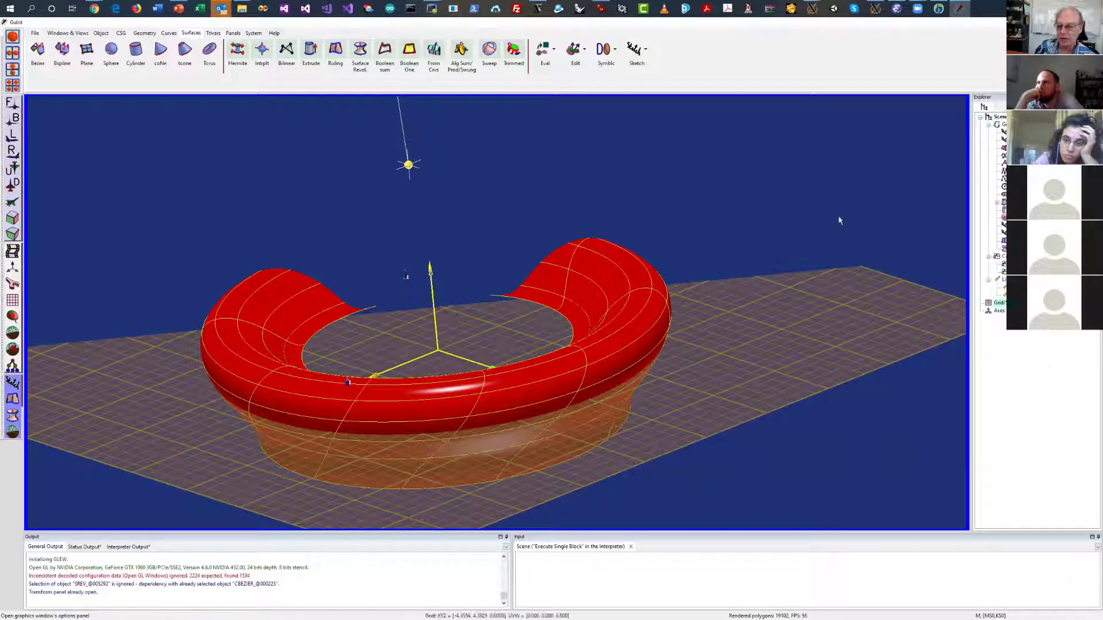
pyautogui.doubleClick(810, 194)
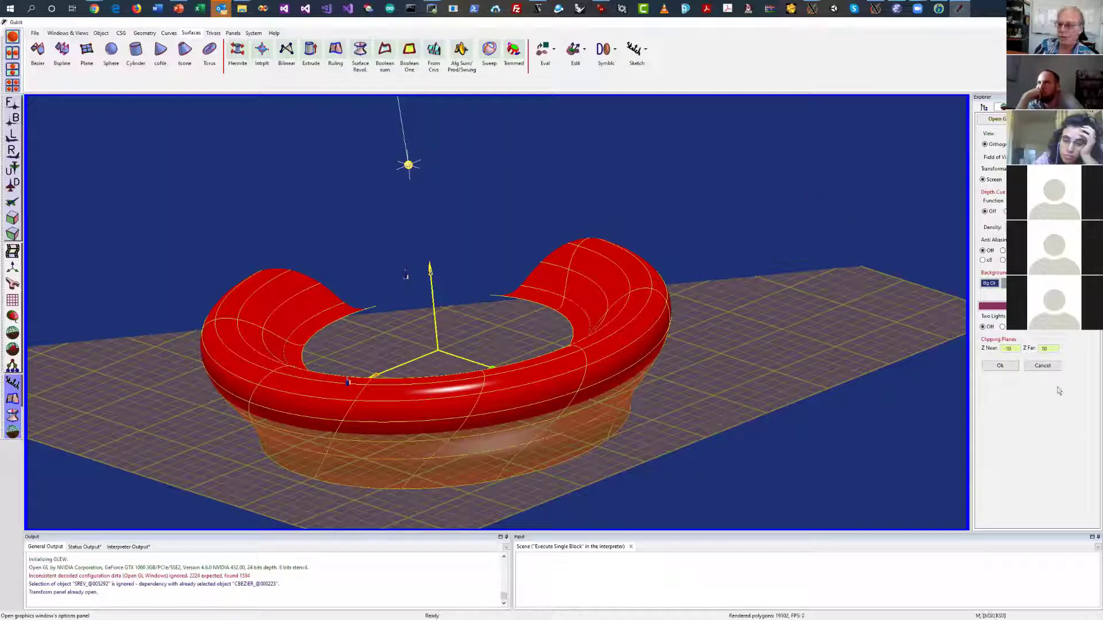
pyautogui.click(1043, 366)
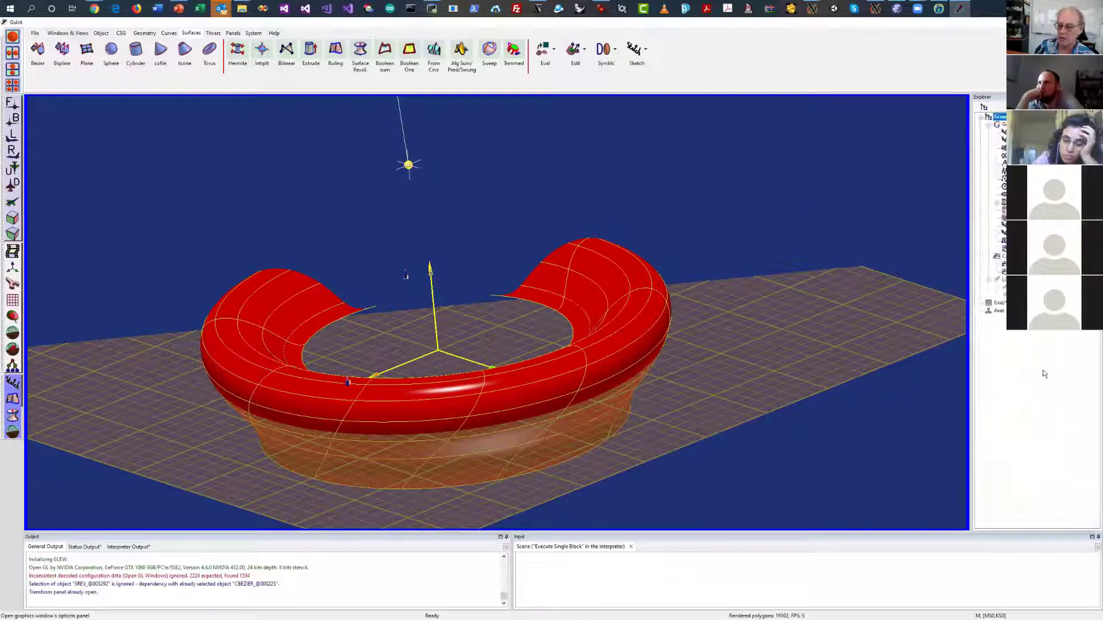
# Look up the binding for the graphics window's options panel in the keyboard and mouse bindings list, and close the list
pyautogui.click(275, 33)
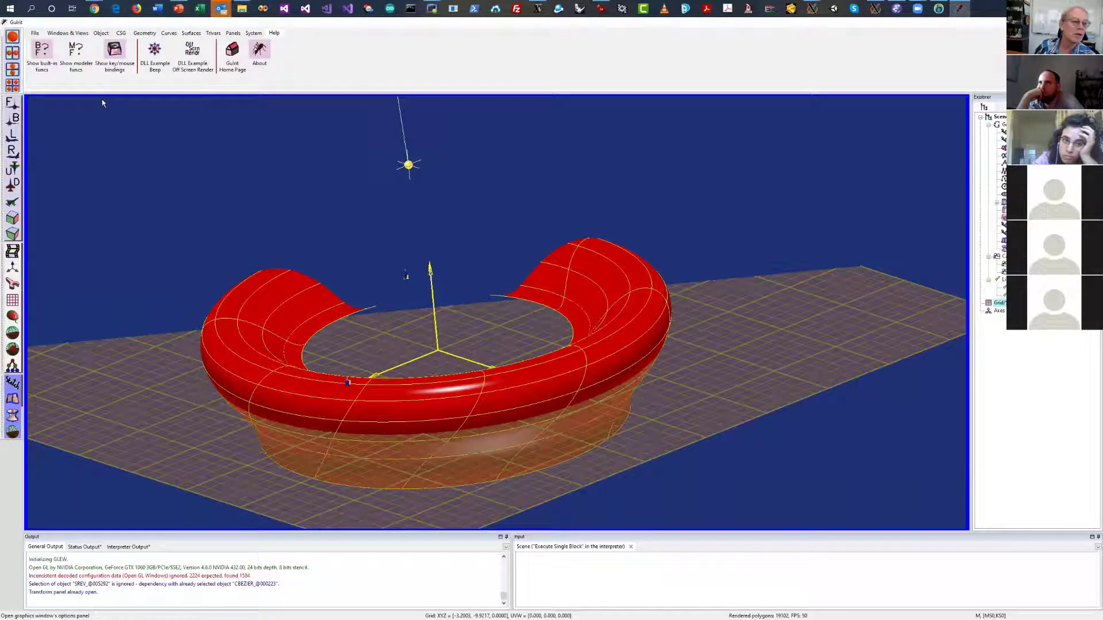
pyautogui.click(114, 50)
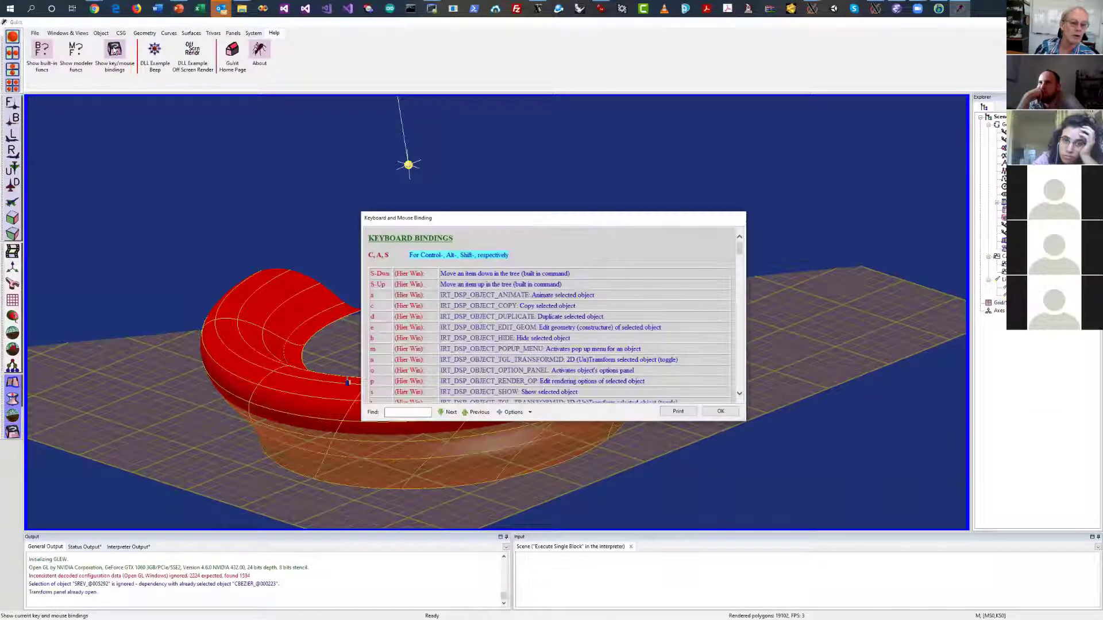
pyautogui.moveTo(739, 251); pyautogui.dragTo(746, 288)
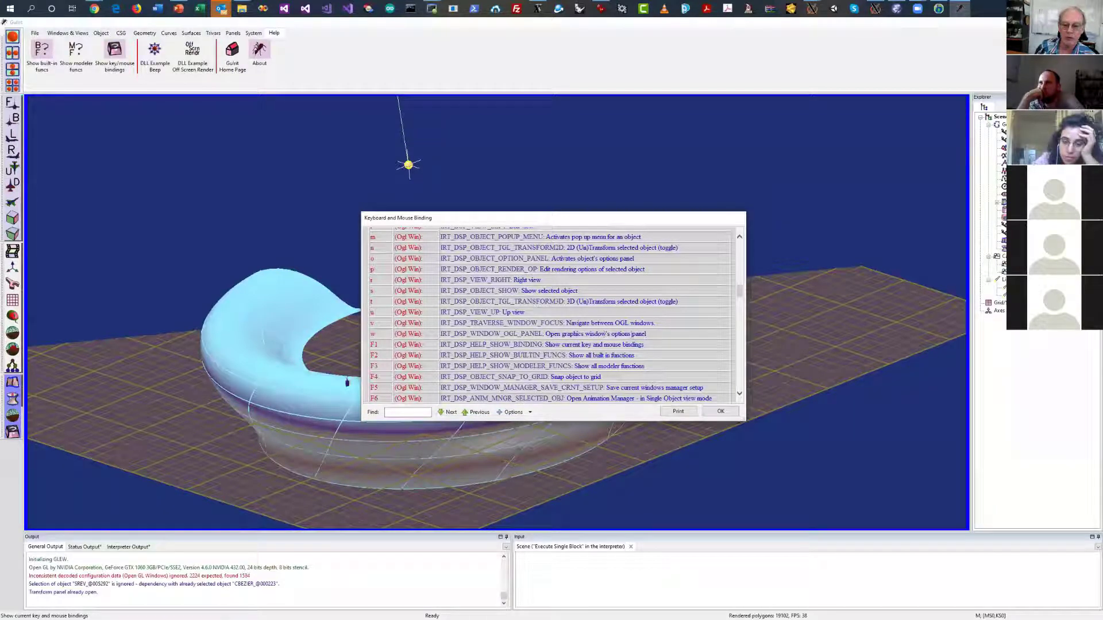
pyautogui.click(720, 411)
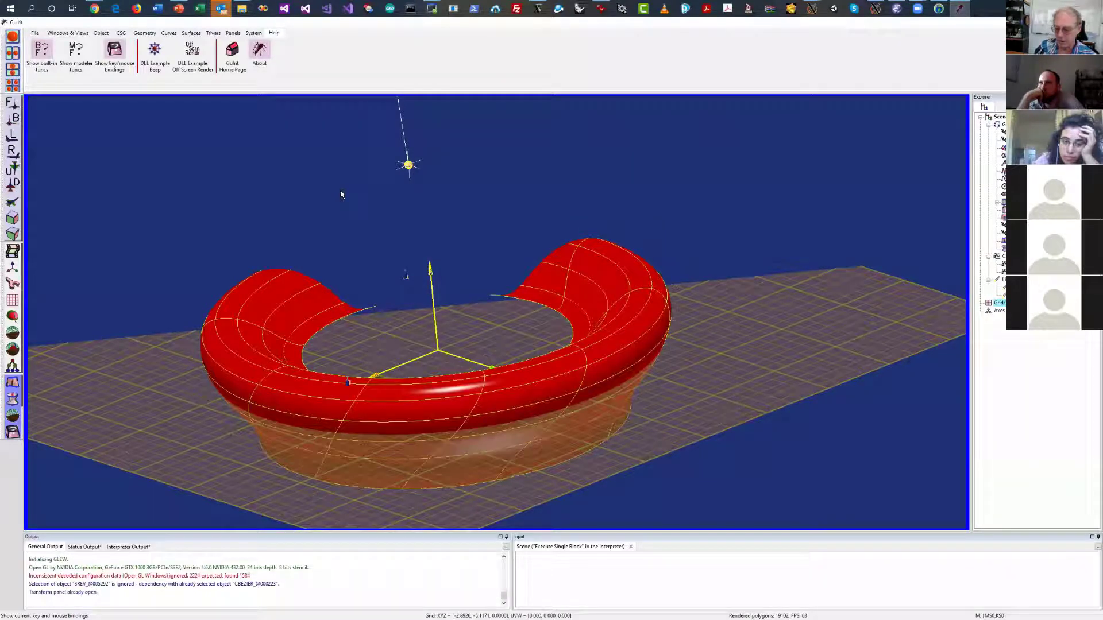
# Open the graphics window's options and set the far Z clipping plane to 1000
pyautogui.doubleClick(340, 194)
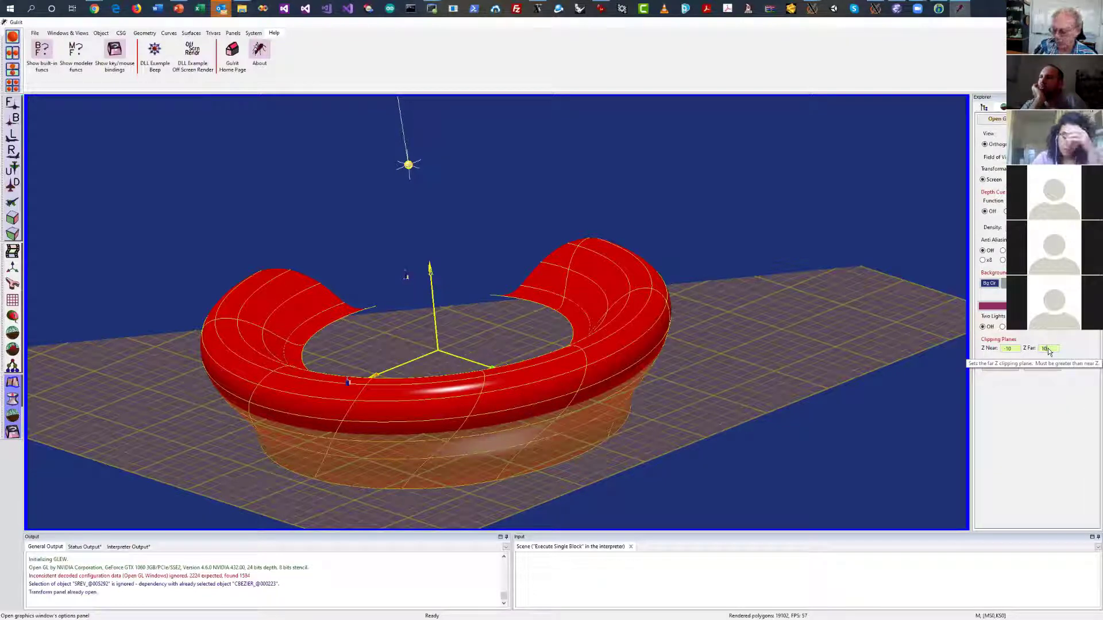
pyautogui.write('00')
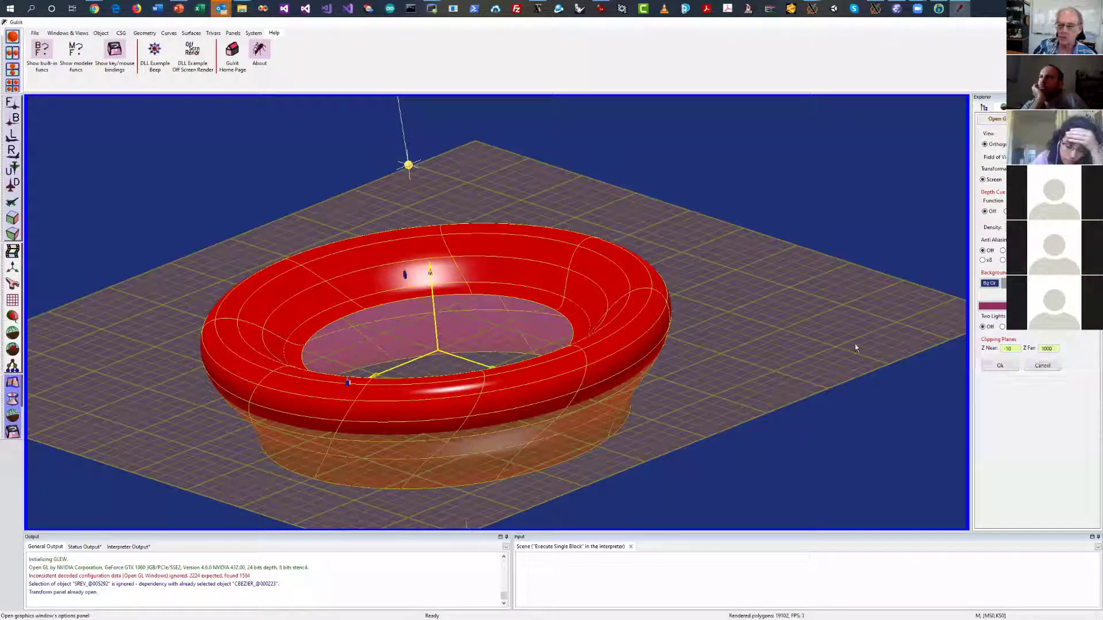
pyautogui.moveTo(712, 352); pyautogui.dragTo(792, 317, button='right')
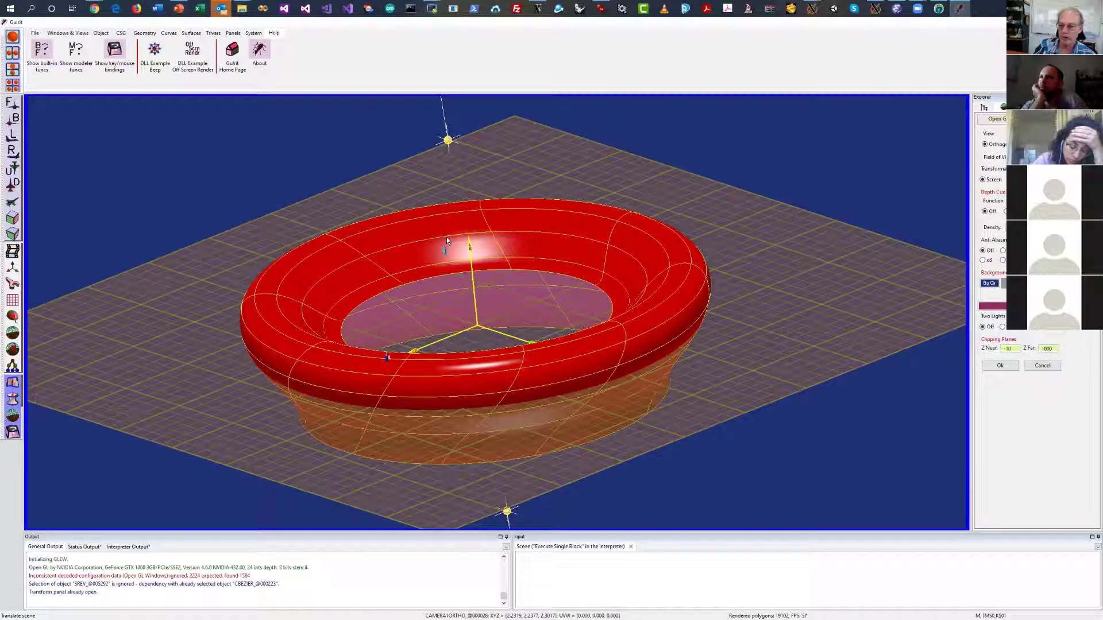
pyautogui.click(890, 303)
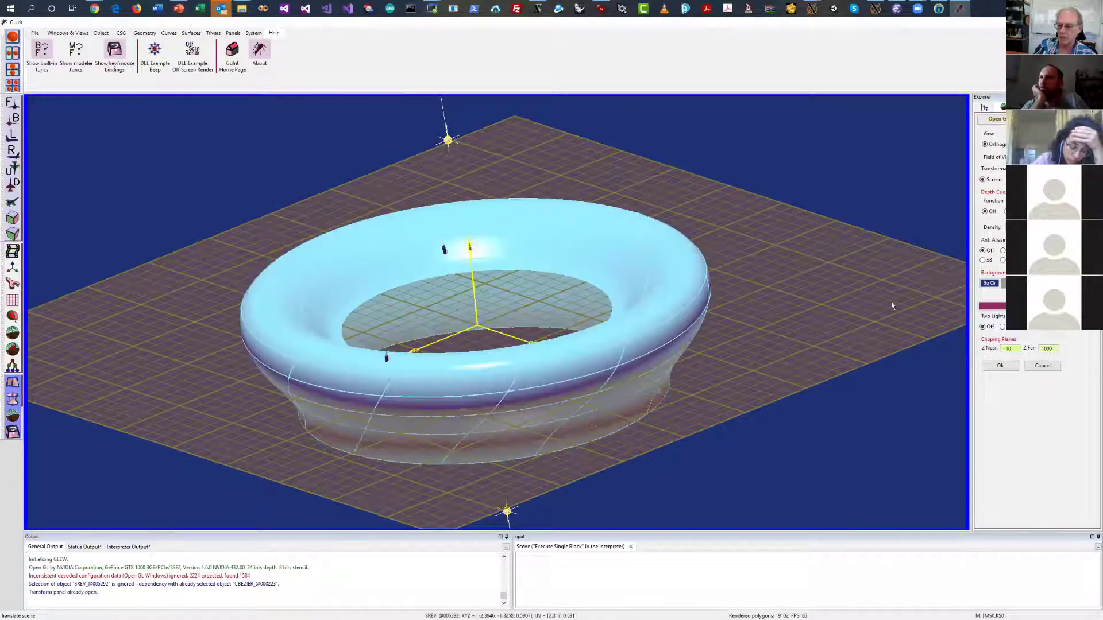
# Set the far Z clipping plane back to 10
pyautogui.click(1048, 351)
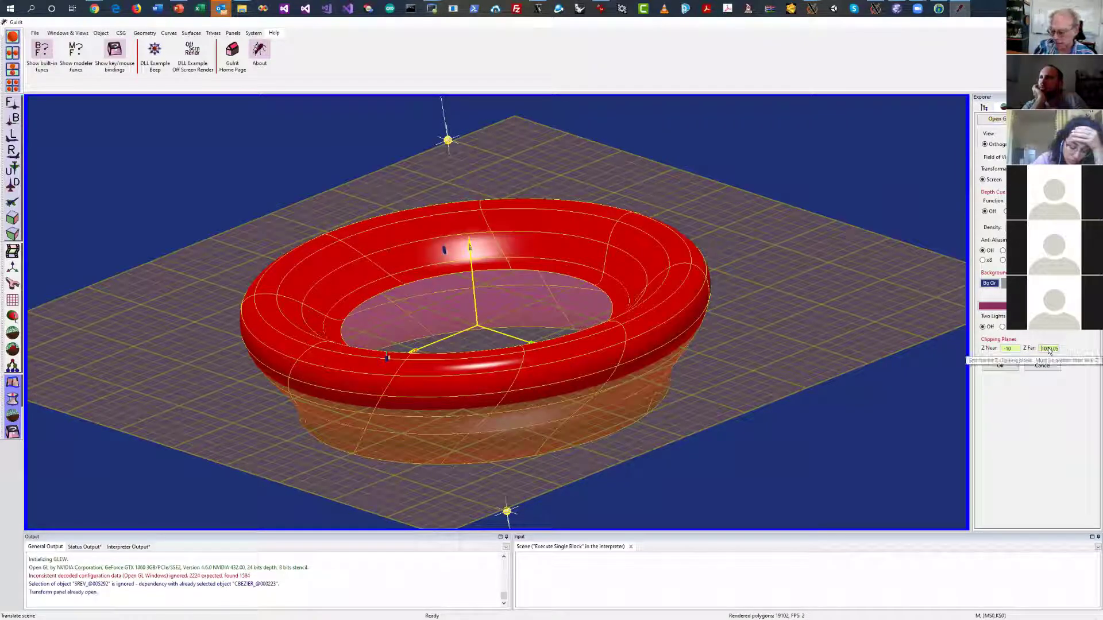
pyautogui.press('Delete')
pyautogui.press('Delete')
pyautogui.press('Delete')
pyautogui.press('Delete')
pyautogui.press('Delete')
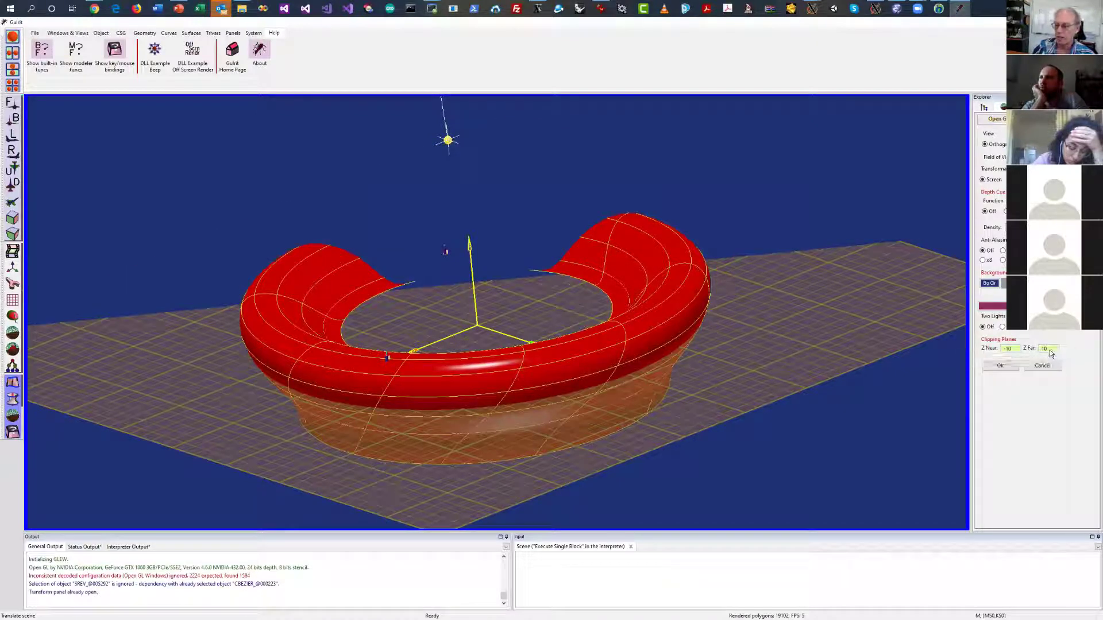
# Adjust the clipping planes interactively to a Z Far of 20.55 and a Z Near of -7.31
pyautogui.moveTo(1050, 350); pyautogui.dragTo(1050, 310)
pyautogui.moveTo(1016, 349); pyautogui.dragTo(1001, 204)
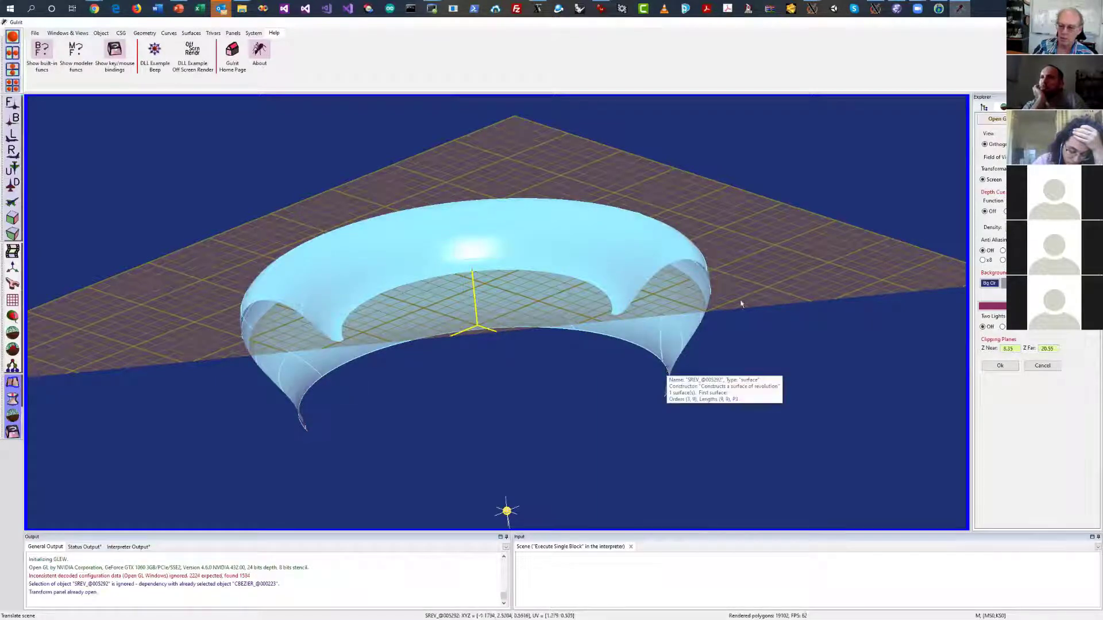
pyautogui.moveTo(1008, 348); pyautogui.dragTo(1018, 484)
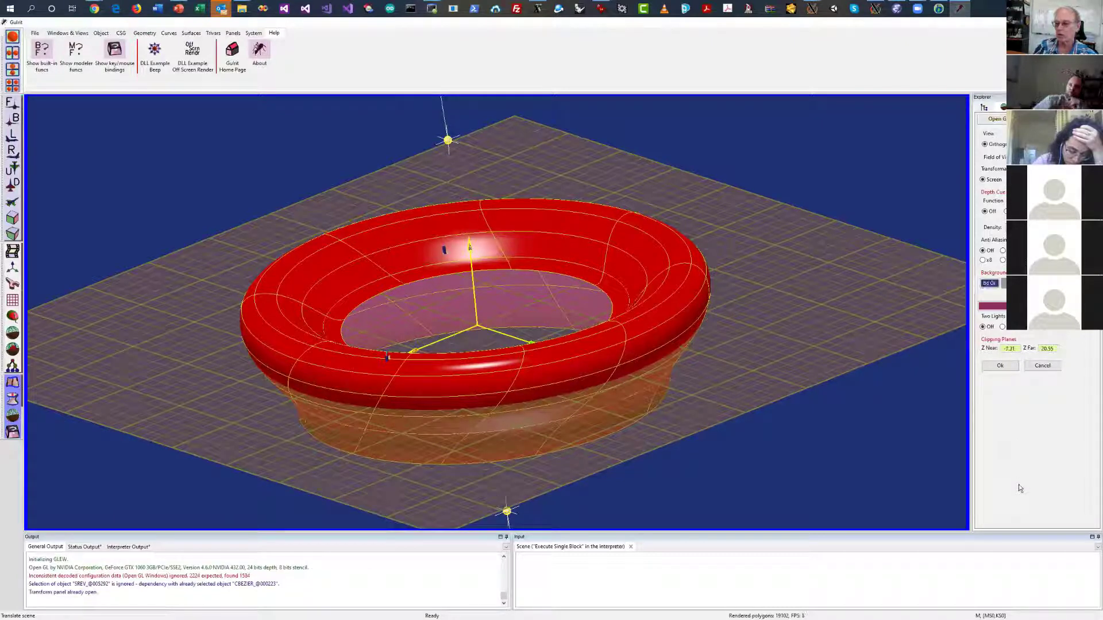
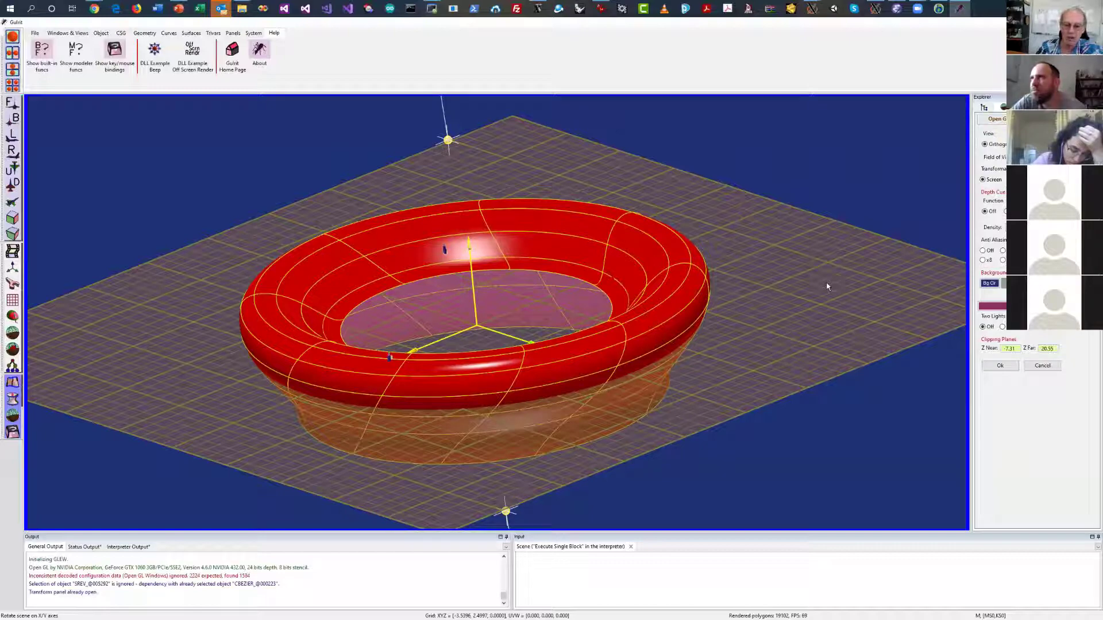
# Change the graphics window's background colour to white
pyautogui.moveTo(849, 285); pyautogui.dragTo(1004, 283)
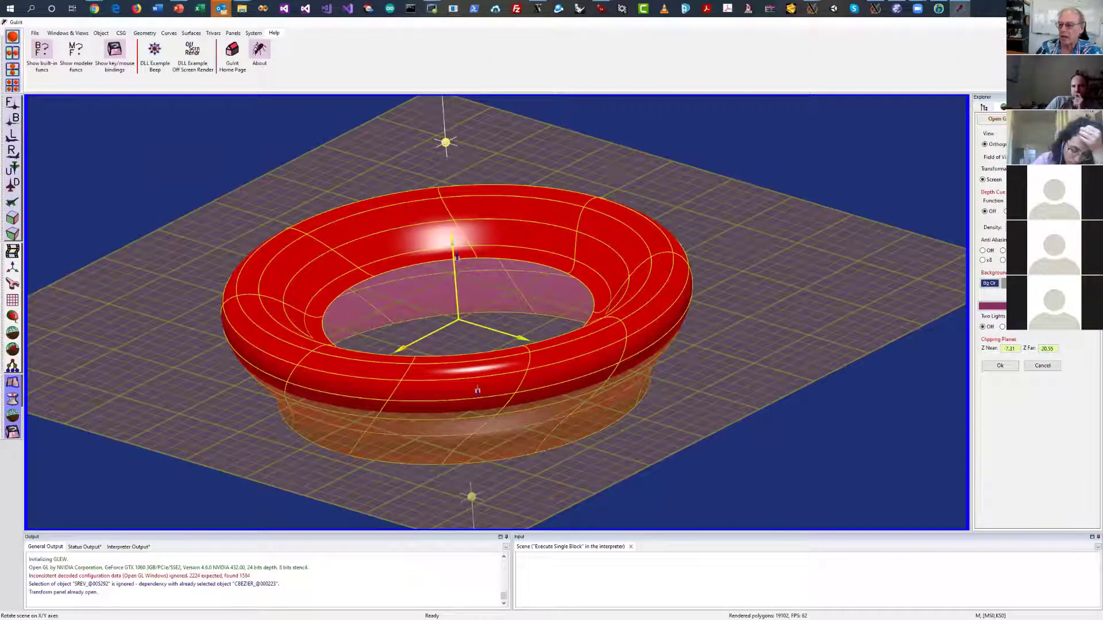
pyautogui.click(988, 283)
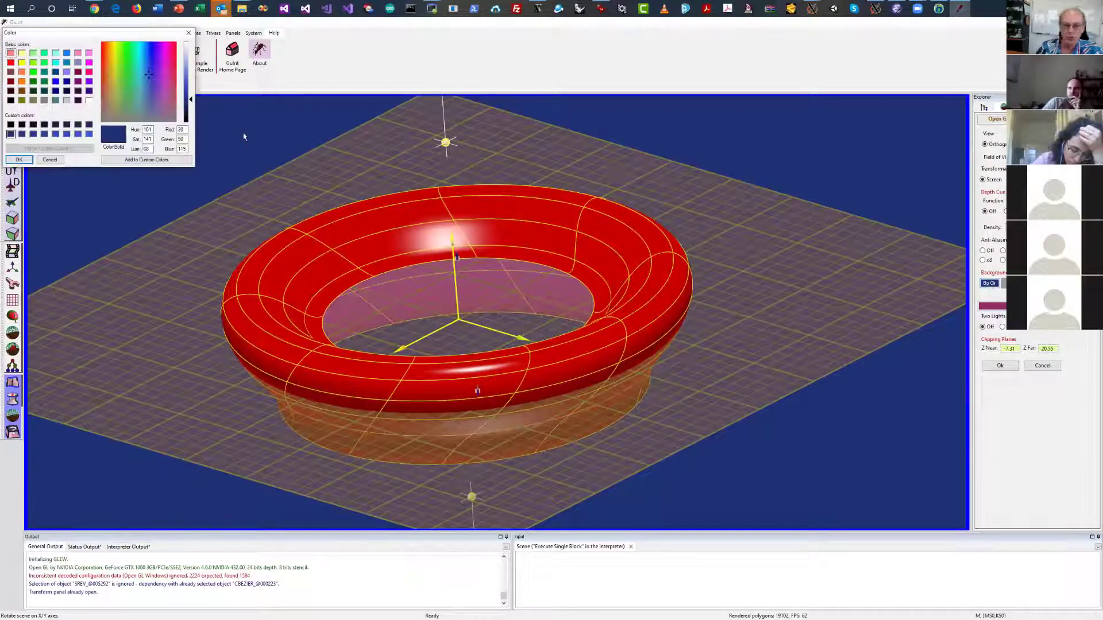
pyautogui.moveTo(192, 101); pyautogui.dragTo(192, 42)
pyautogui.click(19, 160)
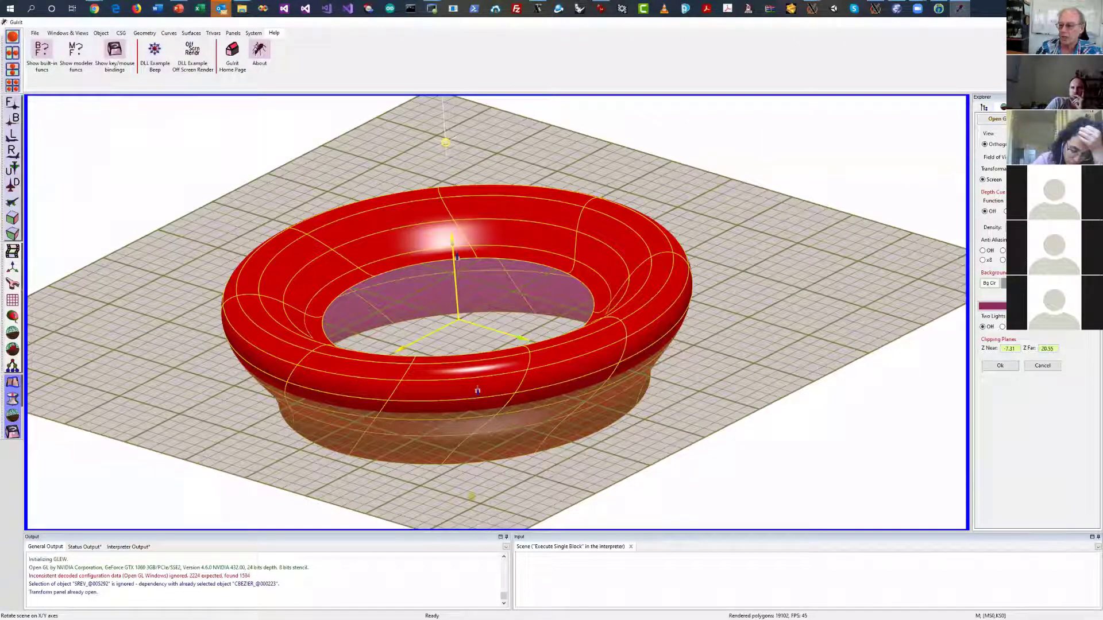
# Switch the background to a colour gradient and accept the graphics window's options
pyautogui.click(1004, 283)
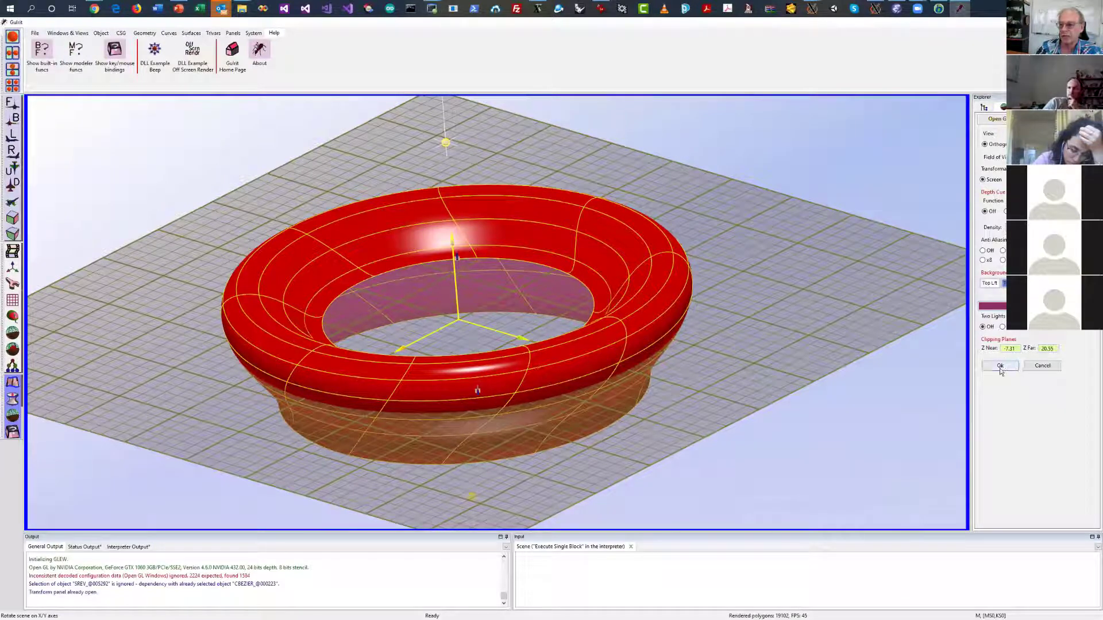
pyautogui.click(1049, 352)
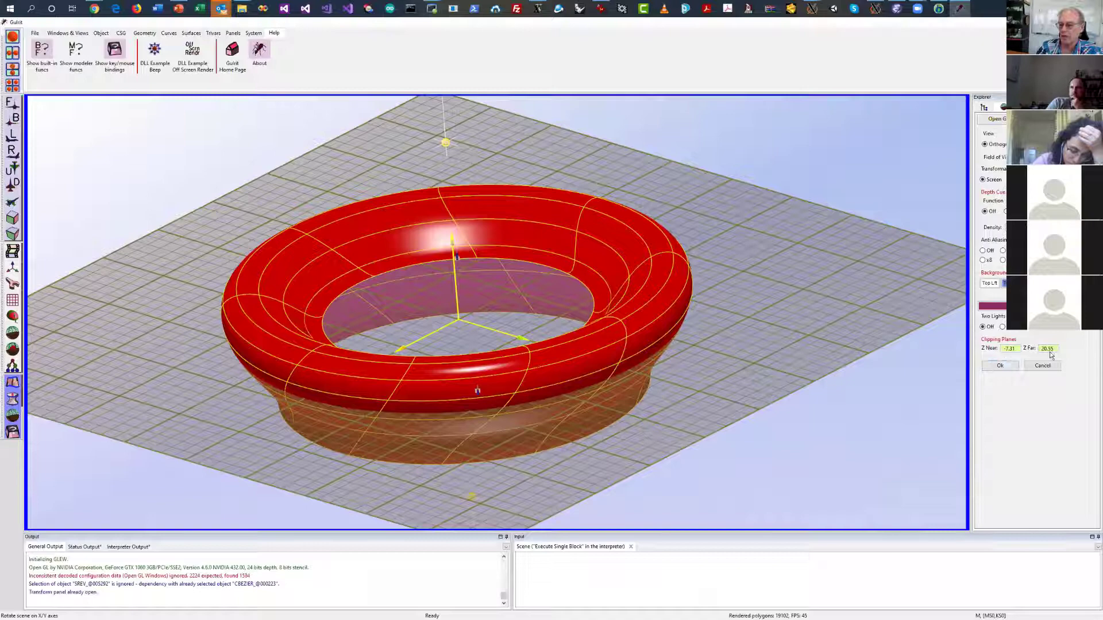
pyautogui.click(999, 366)
pyautogui.moveTo(920, 371); pyautogui.dragTo(792, 304)
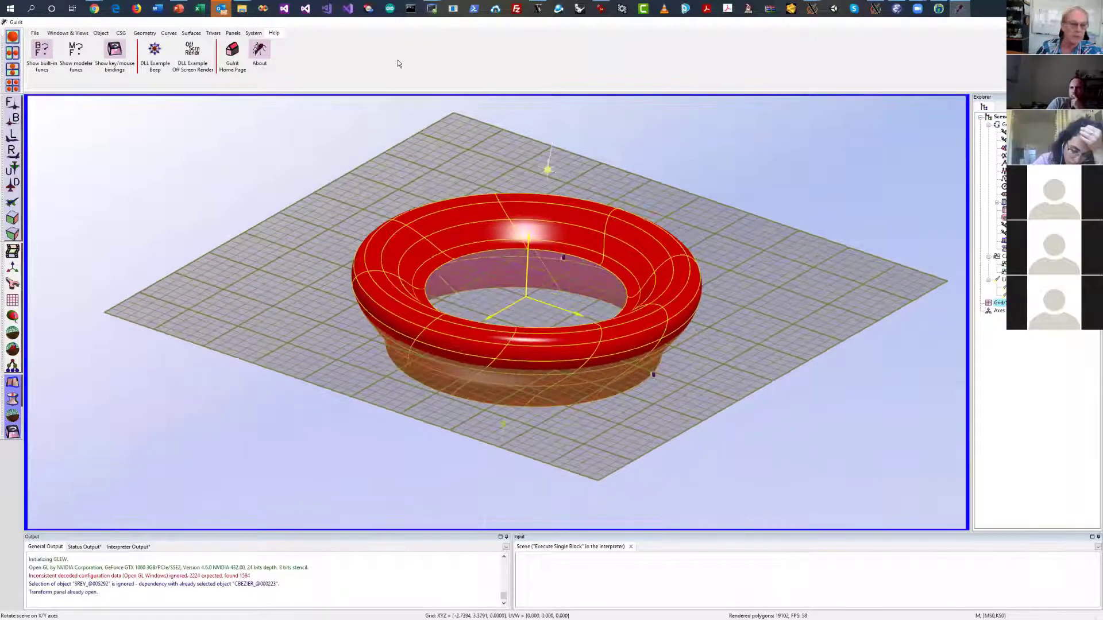
# Delete the revolved surface and all remaining curves from the scene, leaving only the grid, axes, cameras and lights
pyautogui.click(191, 33)
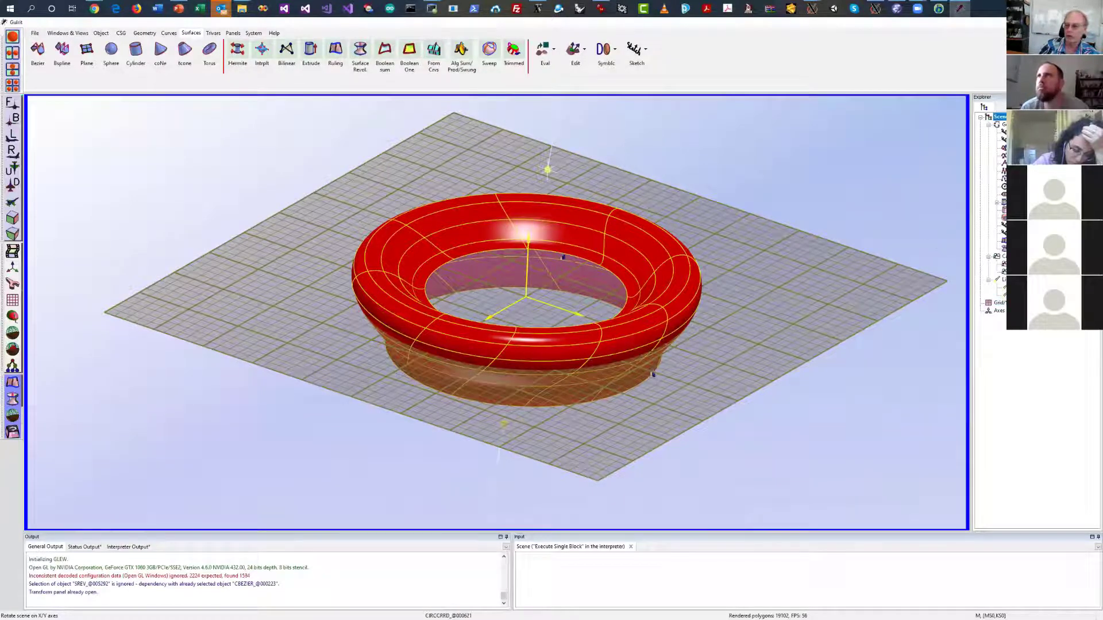
pyautogui.press('Delete')
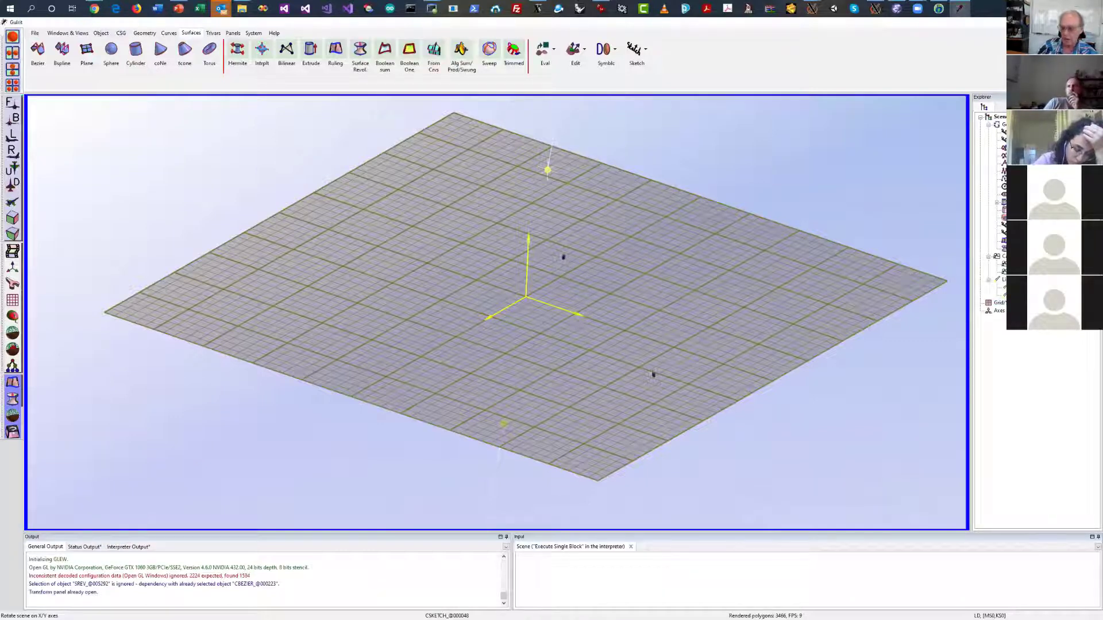
pyautogui.hotkey('ctrl', 'x')
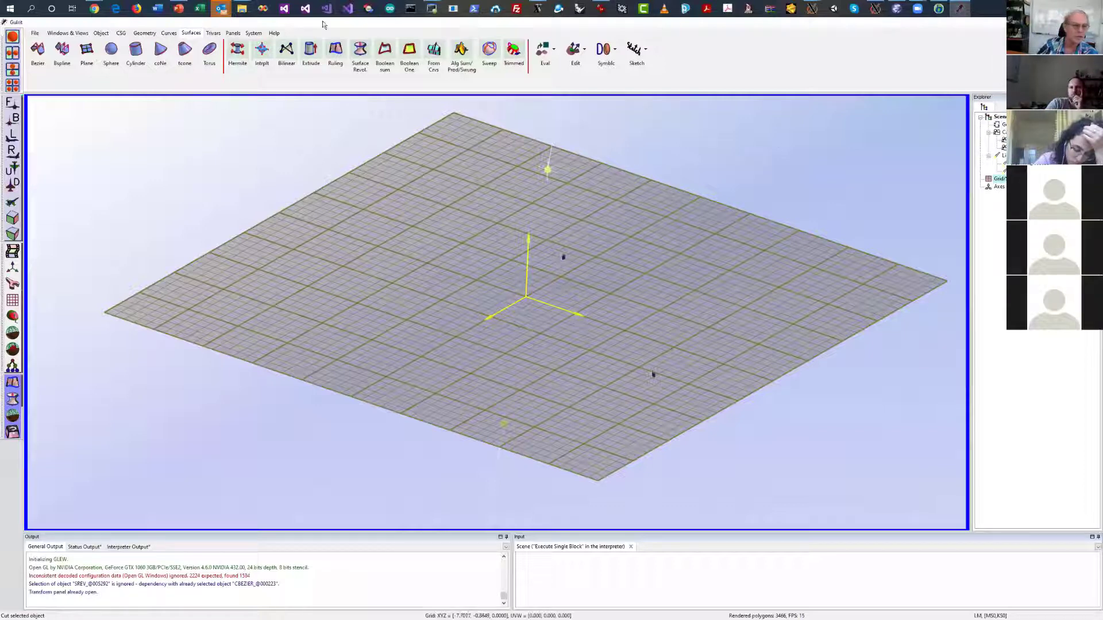
# Create five horizontal circles stacked at increasing heights above the grid centre, with smaller radii for the upper ones
pyautogui.click(120, 34)
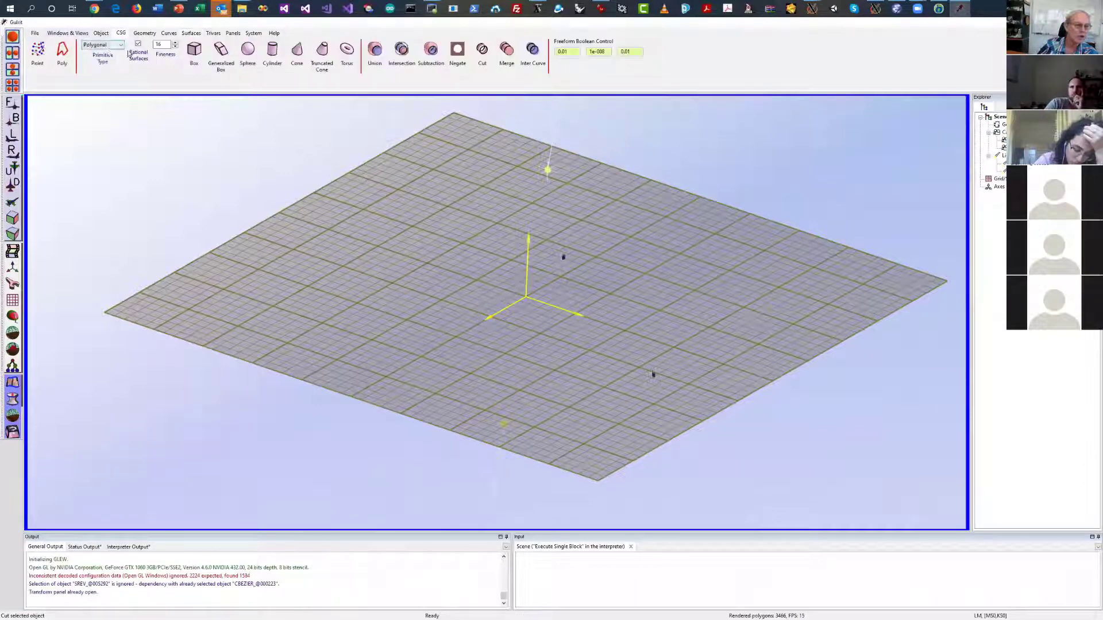
pyautogui.click(169, 34)
pyautogui.click(38, 49)
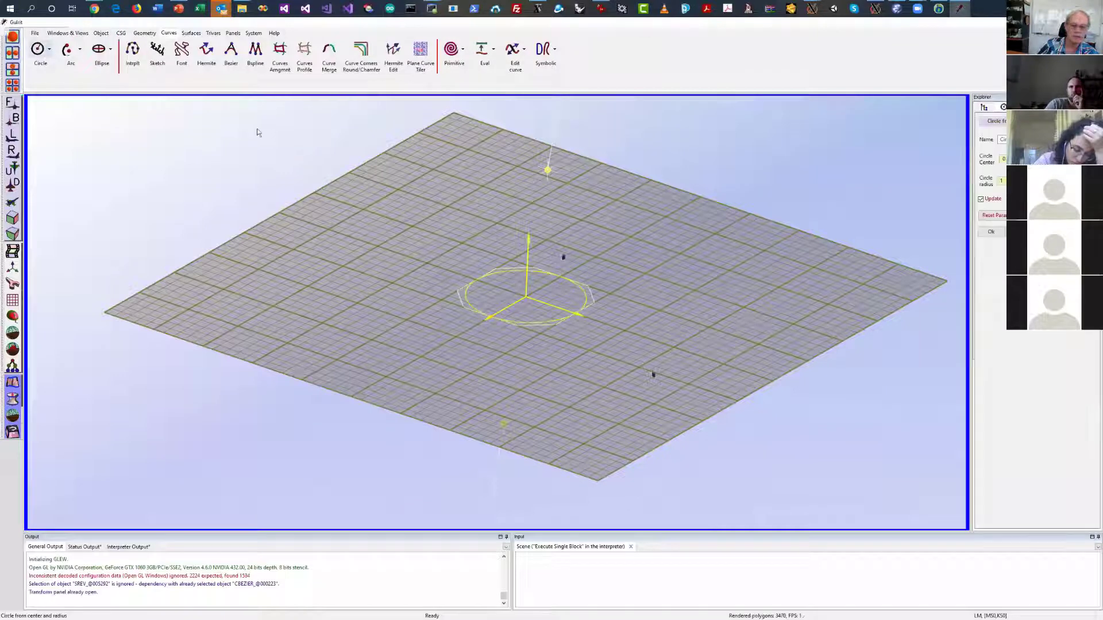
pyautogui.moveTo(754, 228); pyautogui.dragTo(711, 332)
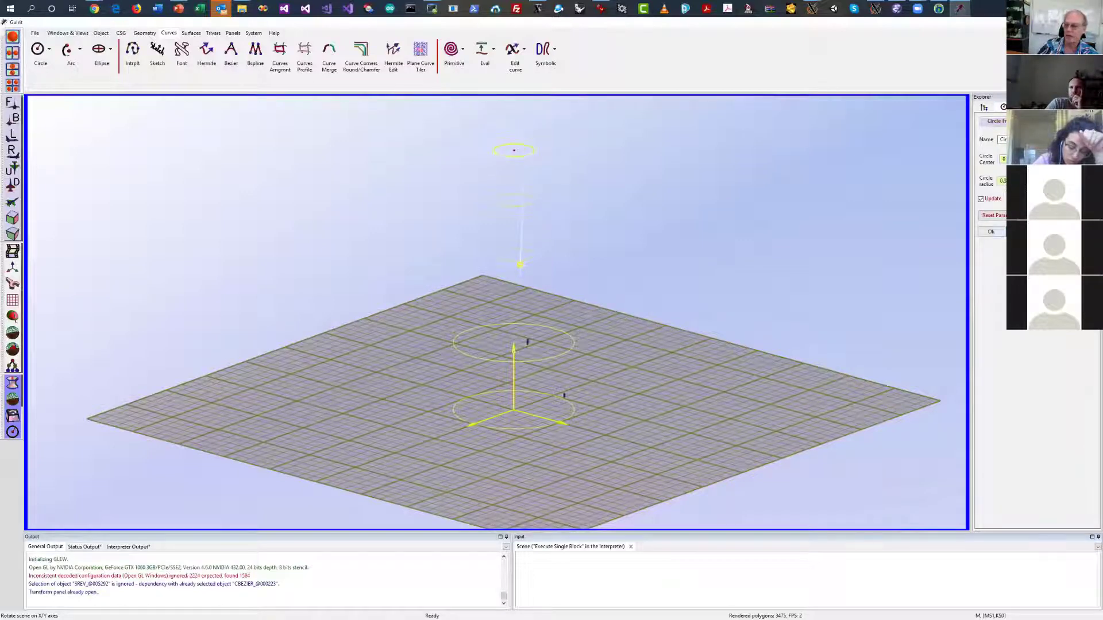
pyautogui.click(991, 231)
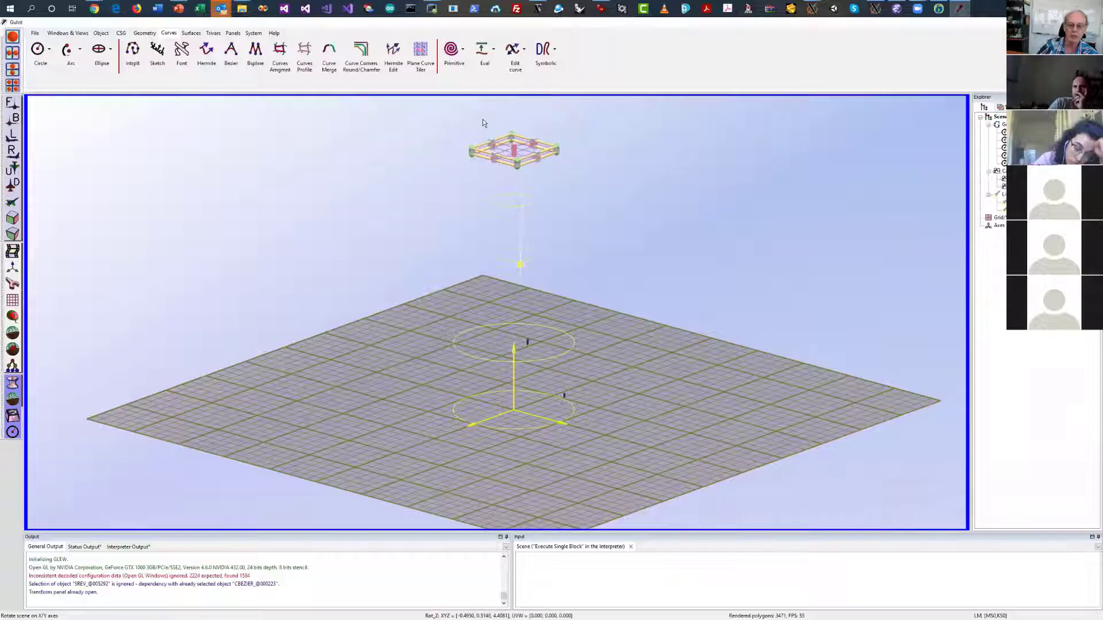
# Move the topmost circle sideways off the vertical axis and tilt it by about 22.5 degrees
pyautogui.moveTo(483, 122); pyautogui.dragTo(732, 243, button='right')
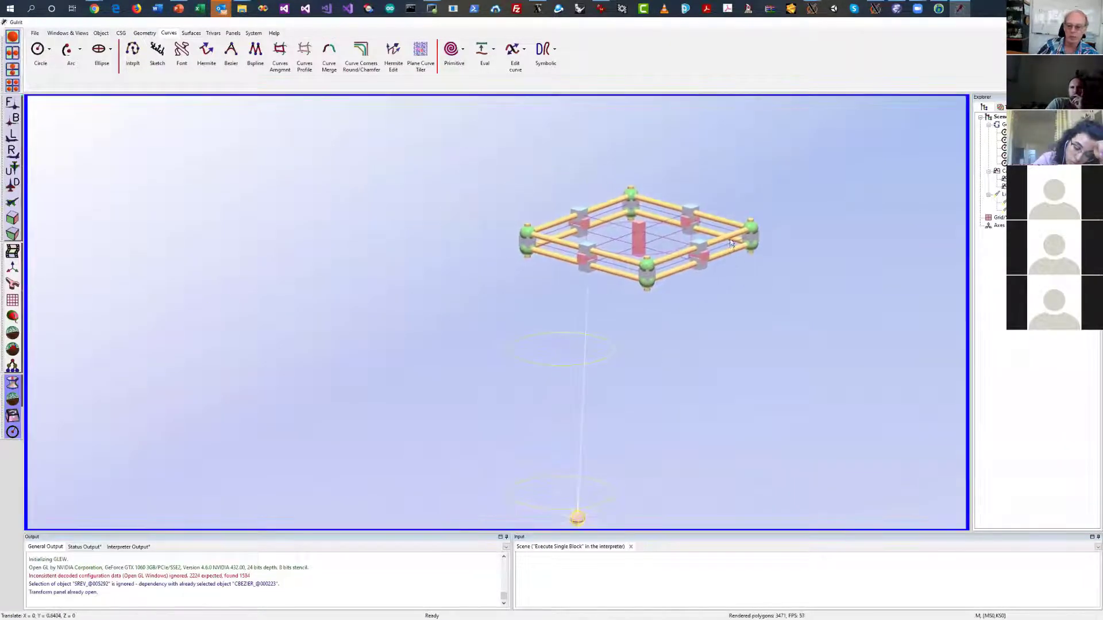
pyautogui.moveTo(732, 243); pyautogui.dragTo(770, 262)
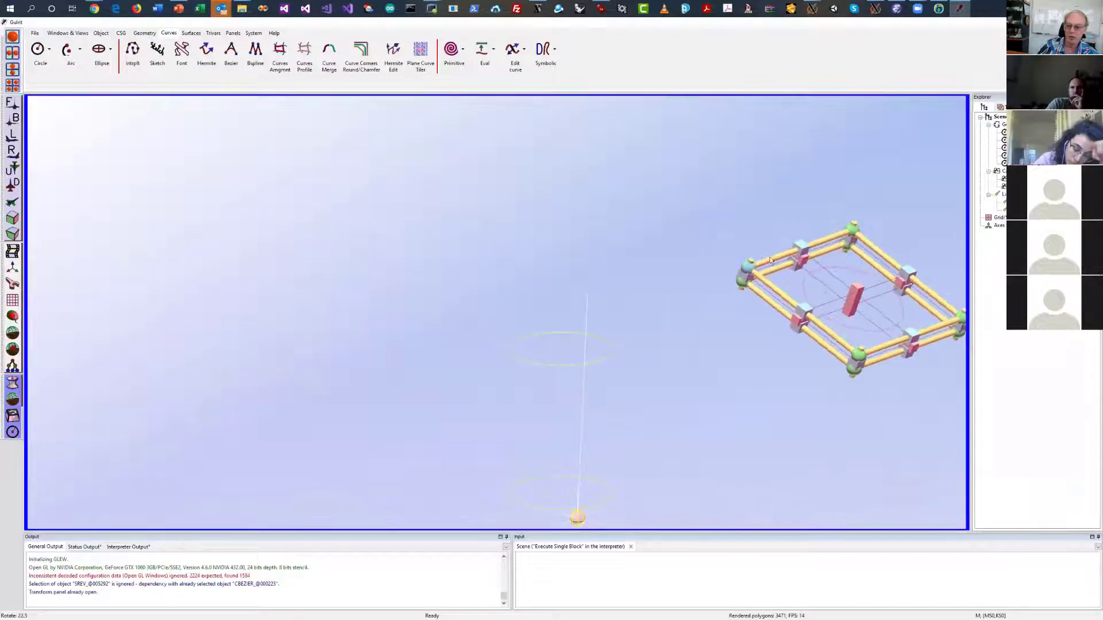
pyautogui.moveTo(917, 348); pyautogui.dragTo(755, 184, button='right')
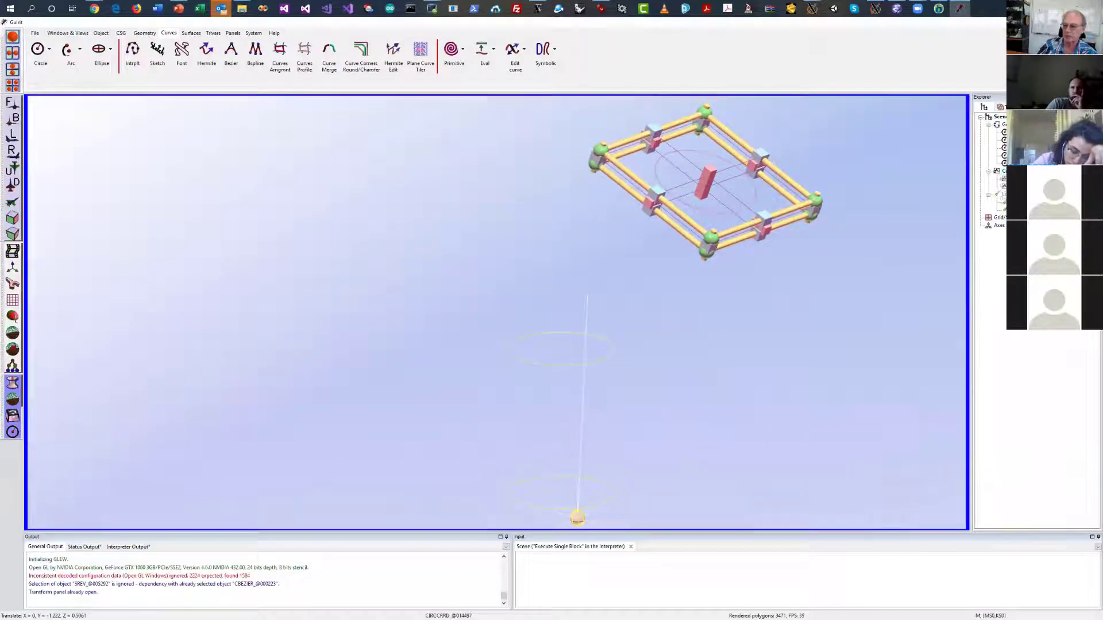
# Shift the third circle from the bottom off the vertical axis by about -0.89 in Y using the 3D object transform
pyautogui.click(1003, 169)
pyautogui.moveTo(927, 250); pyautogui.dragTo(677, 291, button='right')
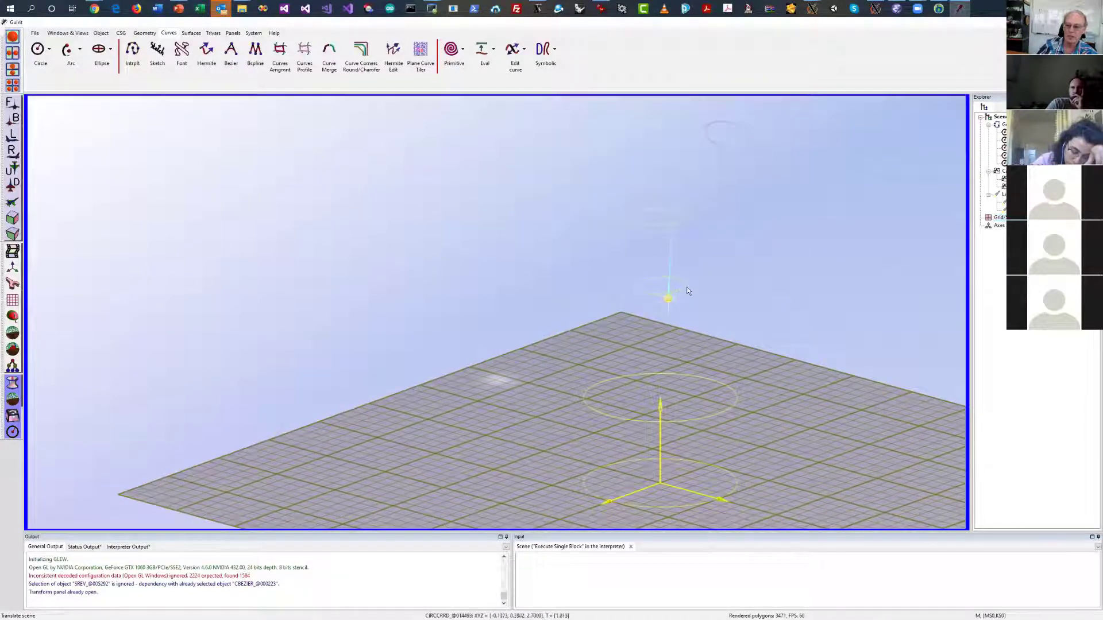
pyautogui.rightClick(685, 285)
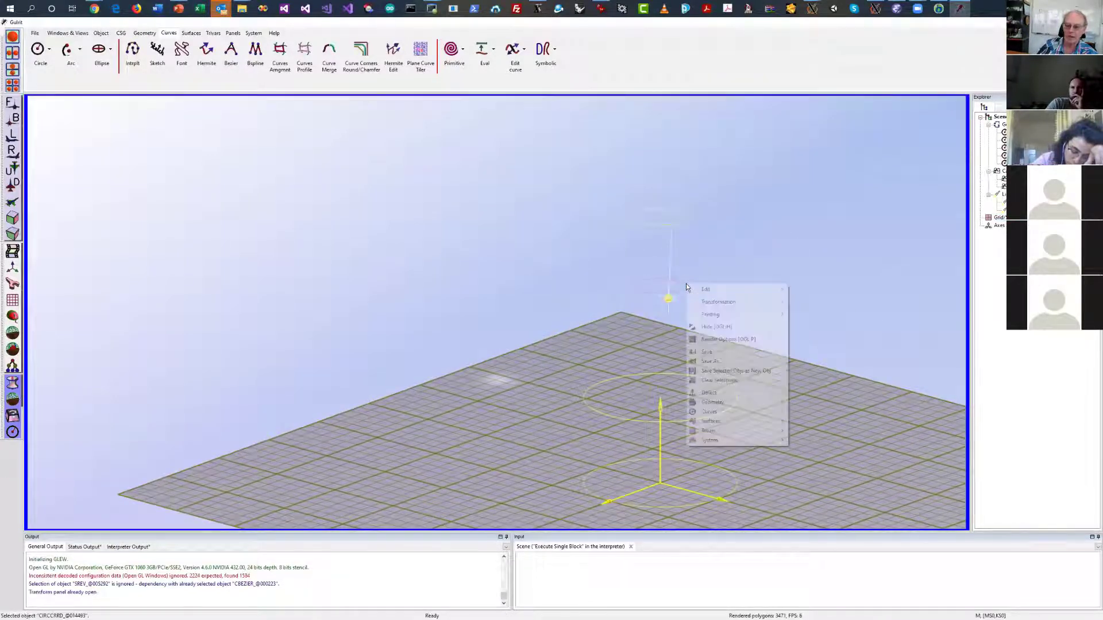
pyautogui.moveTo(709, 305)
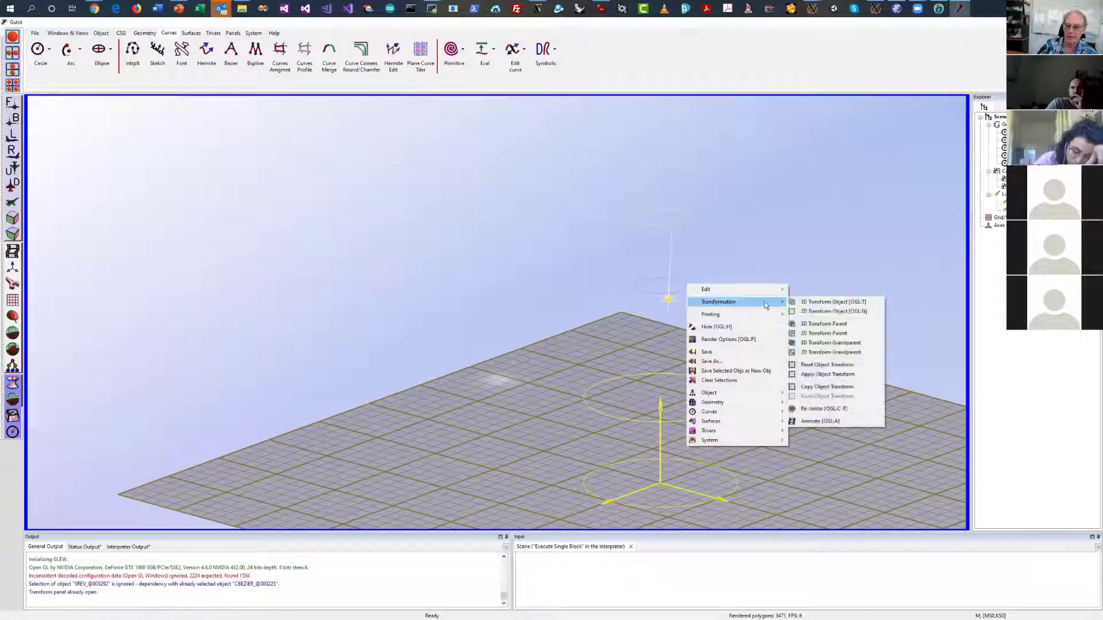
pyautogui.click(811, 304)
pyautogui.moveTo(781, 282); pyautogui.dragTo(953, 281, button='middle')
pyautogui.moveTo(542, 304); pyautogui.dragTo(386, 260)
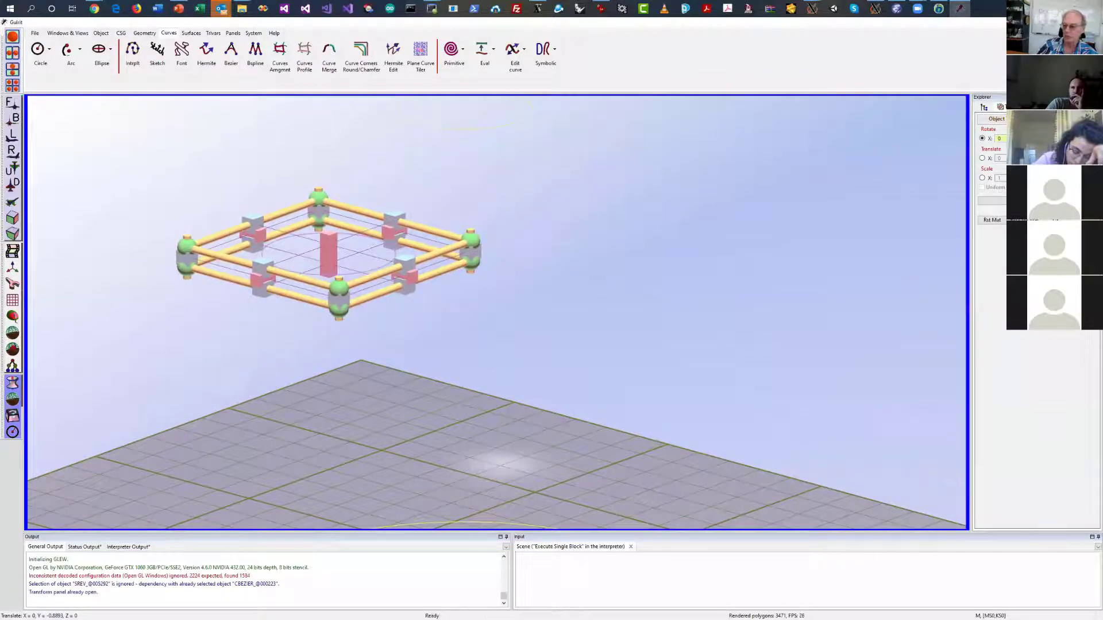
pyautogui.press('Delete')
# Construct a surface from curves through the five circles, picked in order from the base upwards, and accept it
pyautogui.moveTo(732, 268); pyautogui.dragTo(571, 277, button='middle')
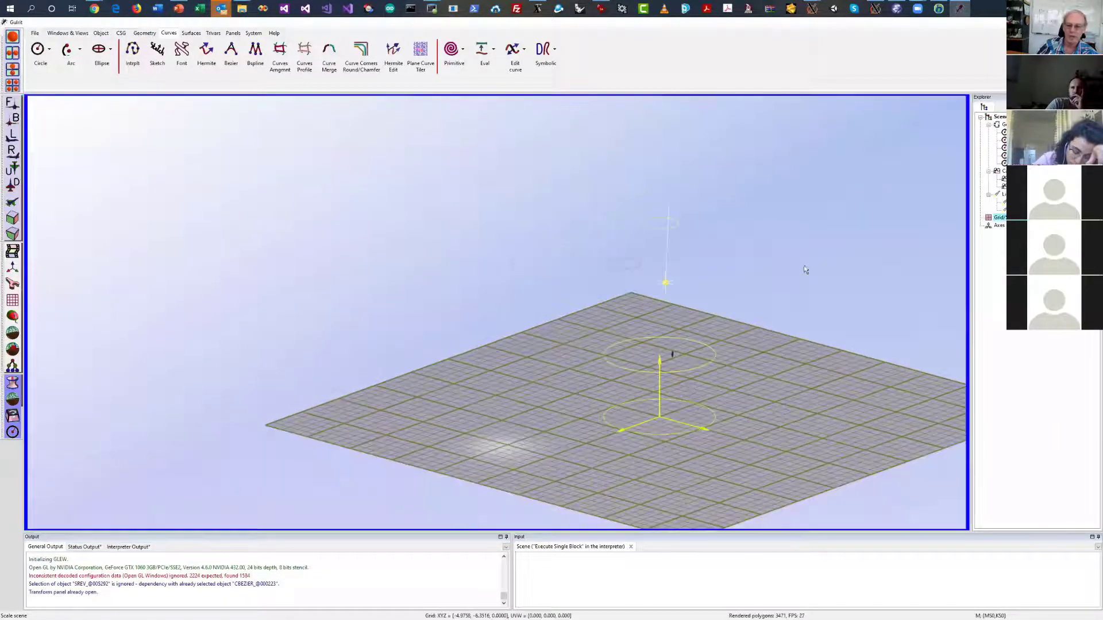
pyautogui.moveTo(805, 270); pyautogui.dragTo(747, 207, button='right')
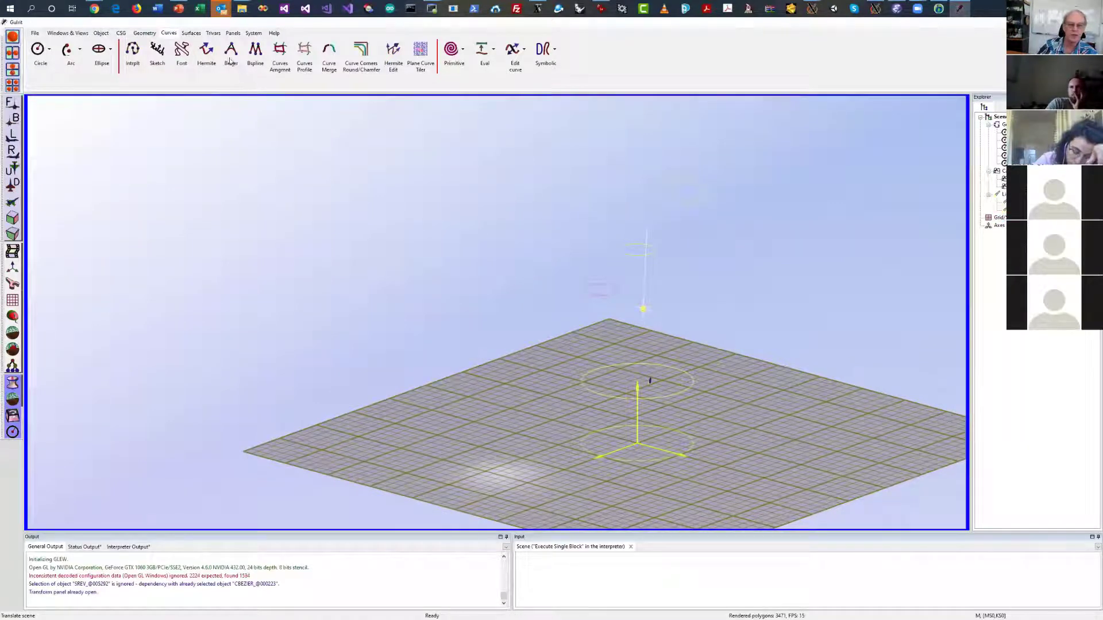
pyautogui.click(191, 32)
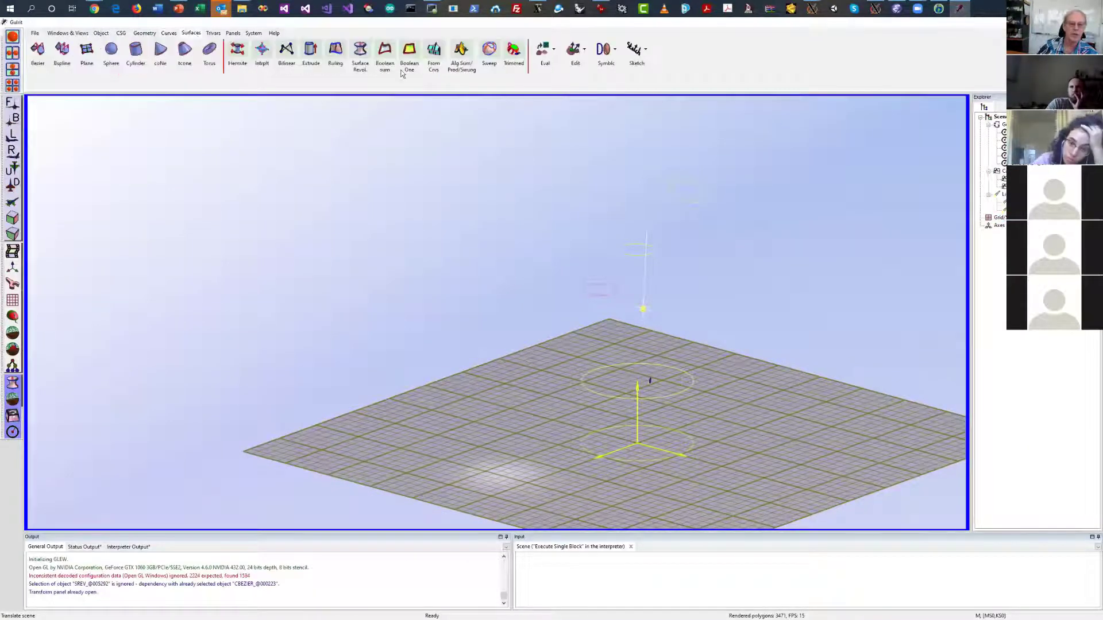
pyautogui.click(434, 53)
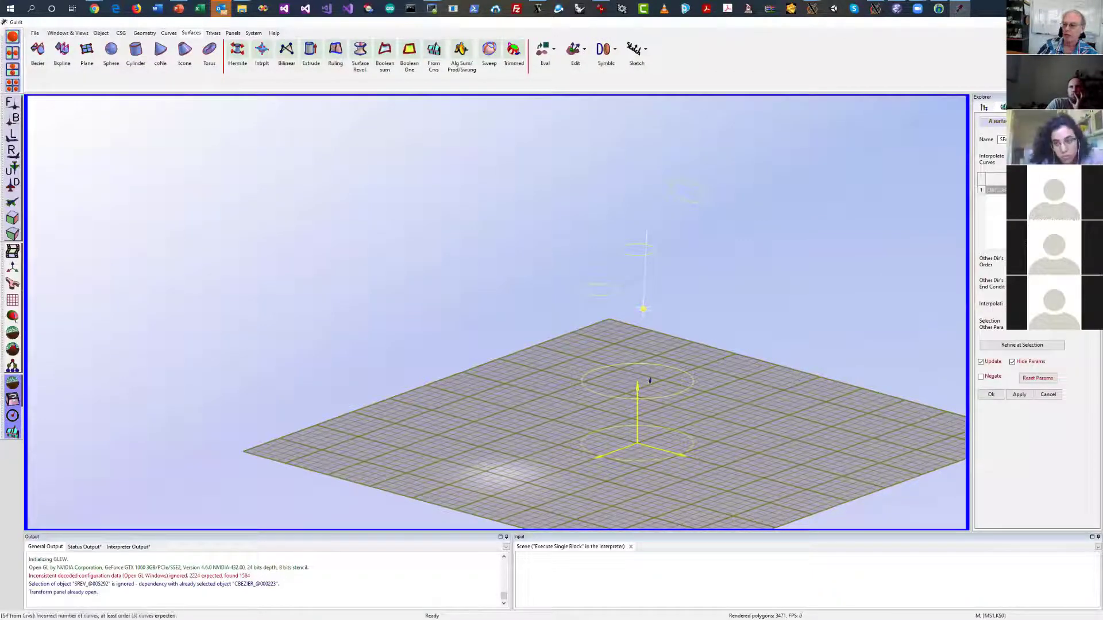
pyautogui.click(660, 397)
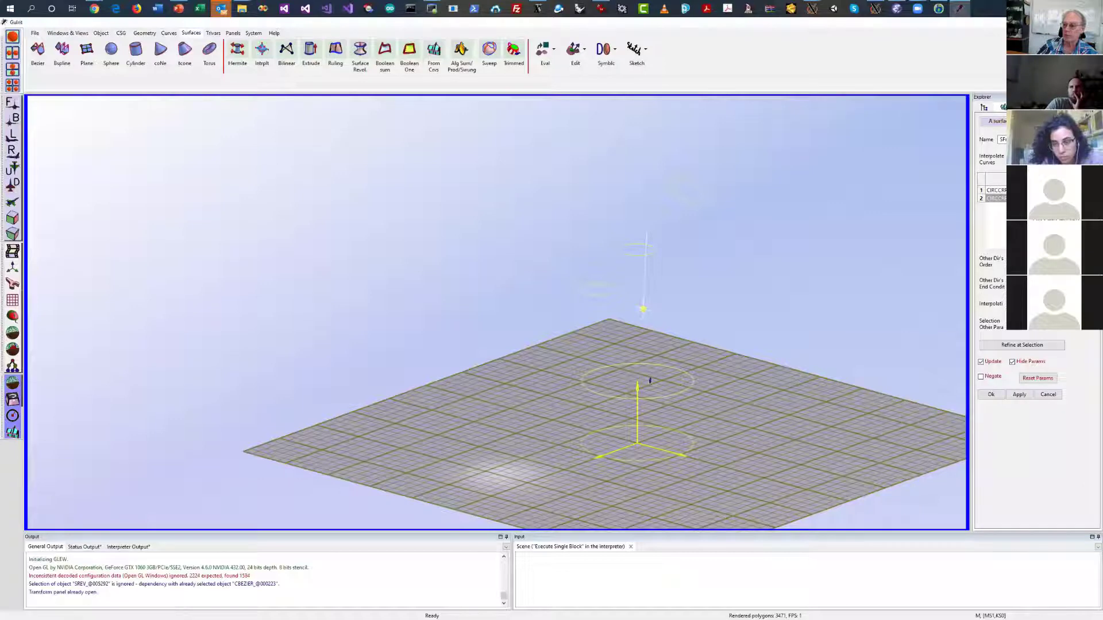
pyautogui.click(598, 295)
pyautogui.click(639, 255)
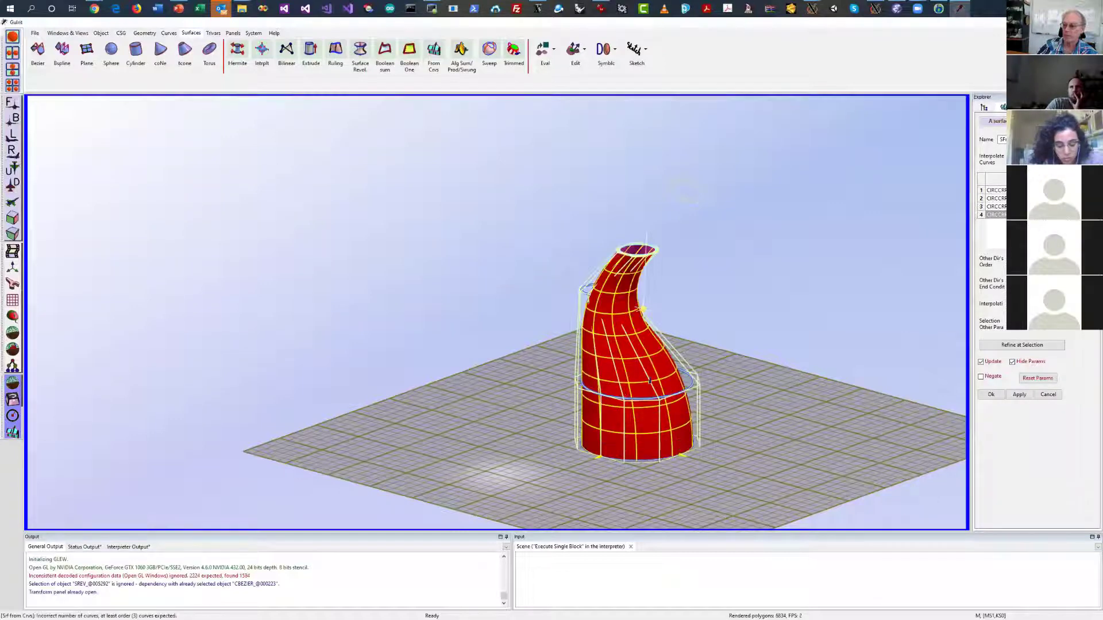
pyautogui.click(686, 200)
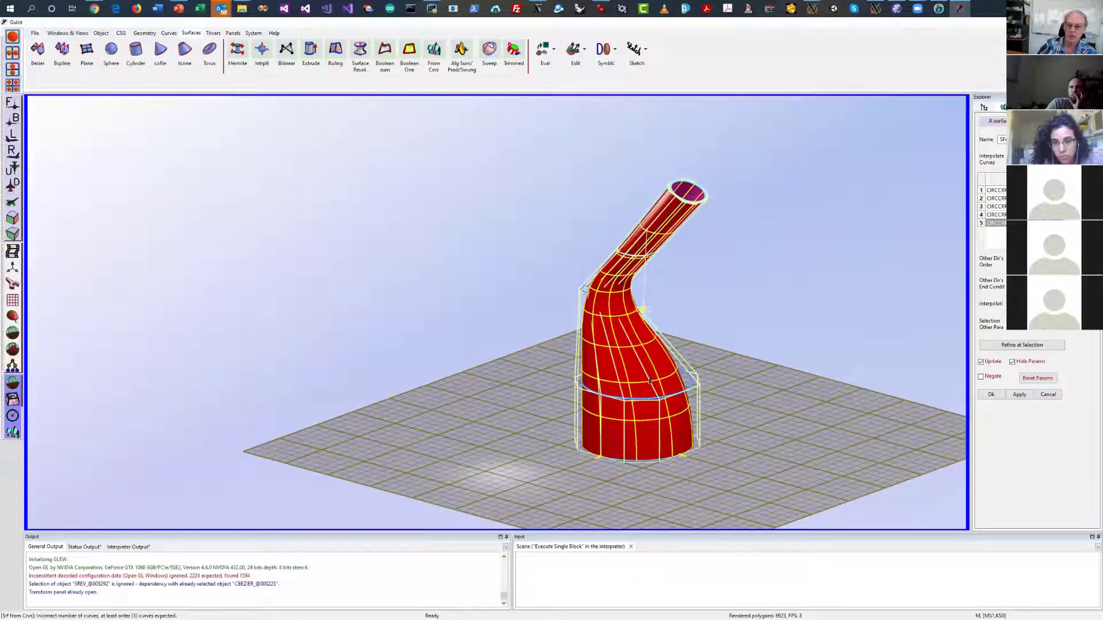
pyautogui.moveTo(813, 253)
pyautogui.mouseDown()
pyautogui.moveTo(889, 248)
pyautogui.moveTo(777, 240)
pyautogui.moveTo(821, 241)
pyautogui.mouseUp()
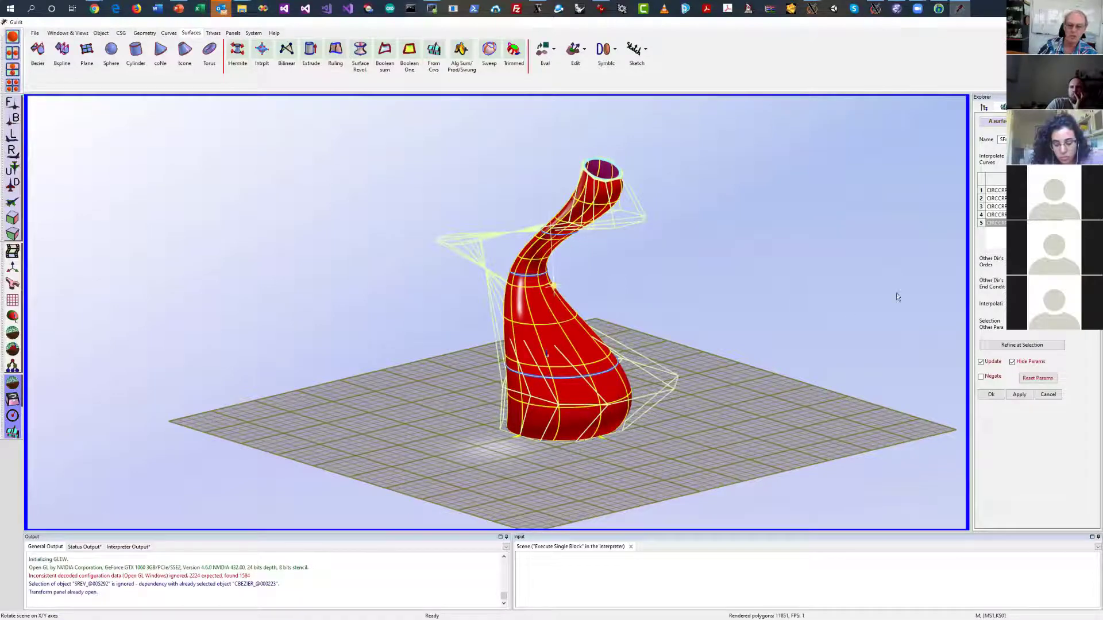
pyautogui.moveTo(896, 295); pyautogui.dragTo(749, 313)
pyautogui.click(991, 396)
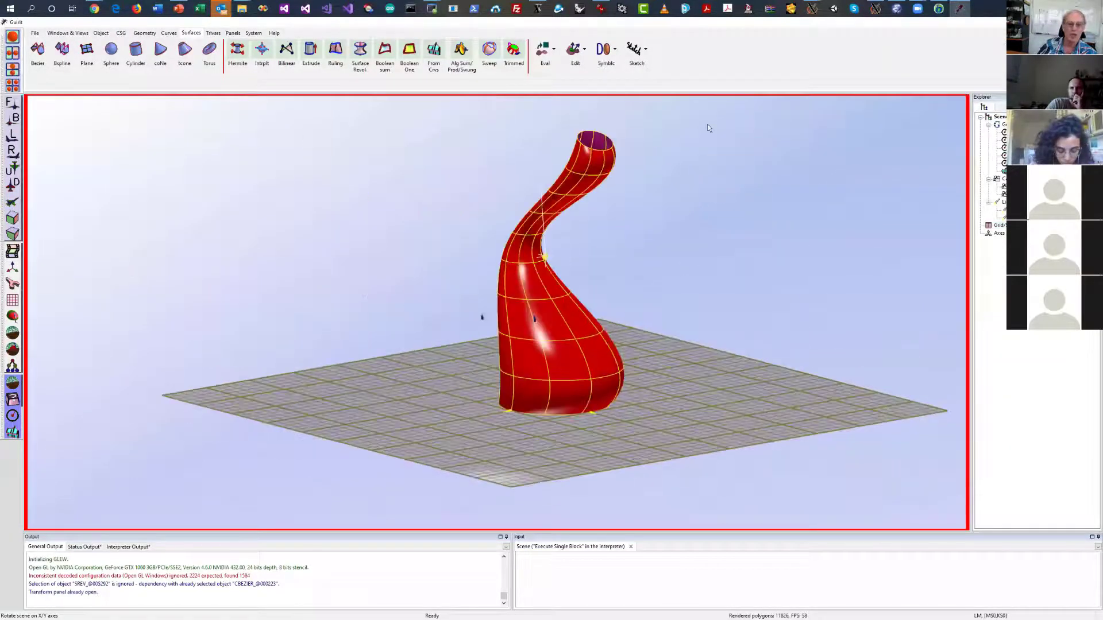
pyautogui.moveTo(709, 128); pyautogui.dragTo(472, 65)
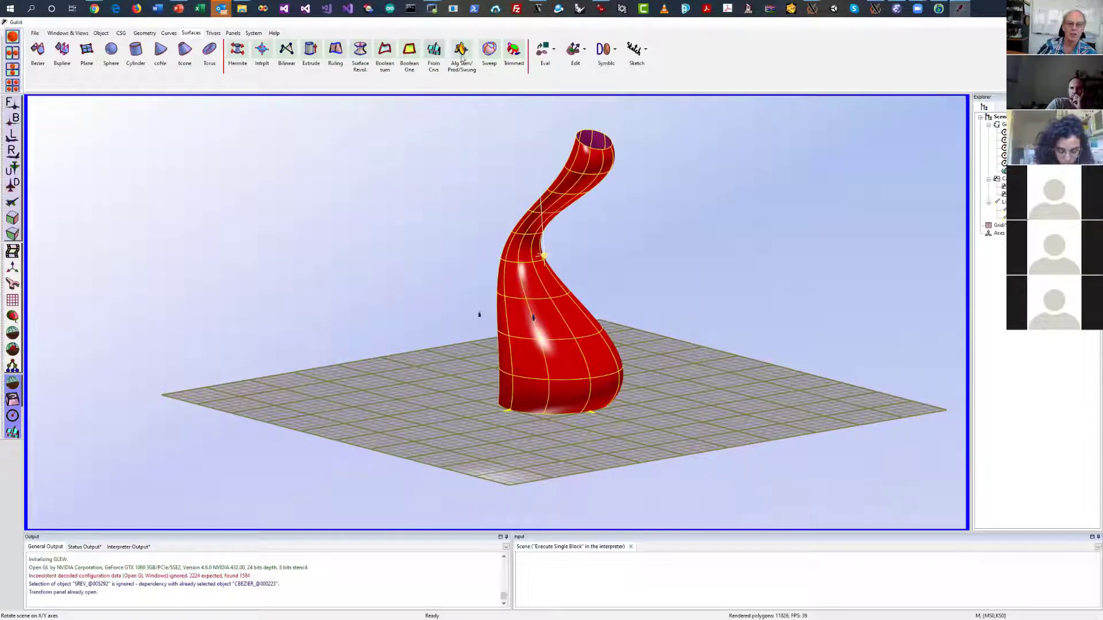
pyautogui.click(489, 50)
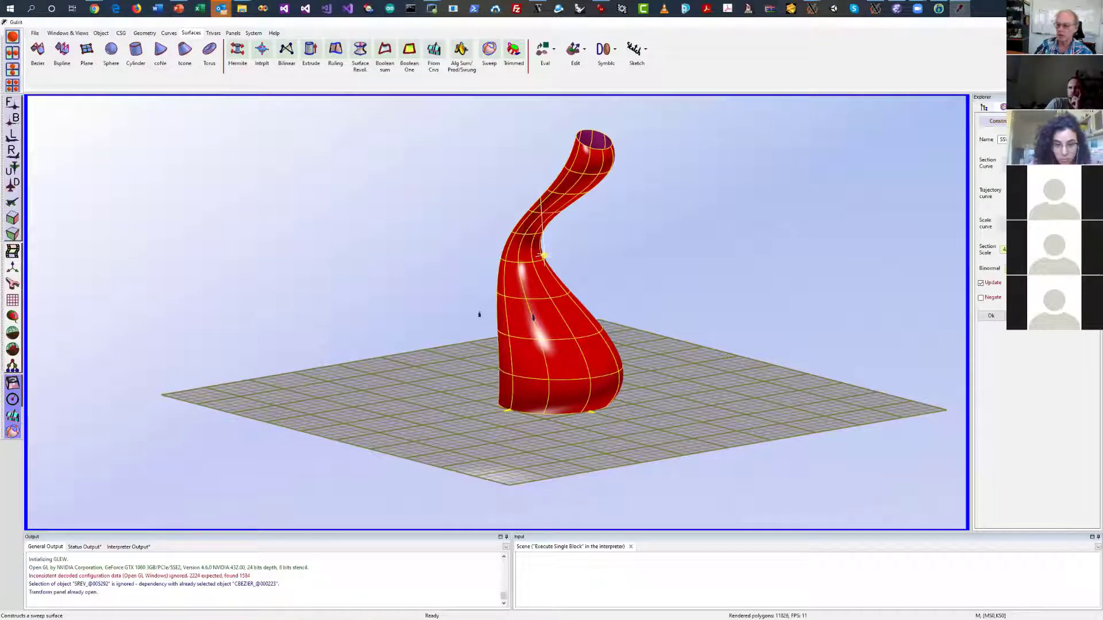
pyautogui.click(991, 315)
# Clear the curved tube surface and its circles from the view, keeping only the base circle around the axes displayed
pyautogui.click(587, 179)
pyautogui.press('Delete')
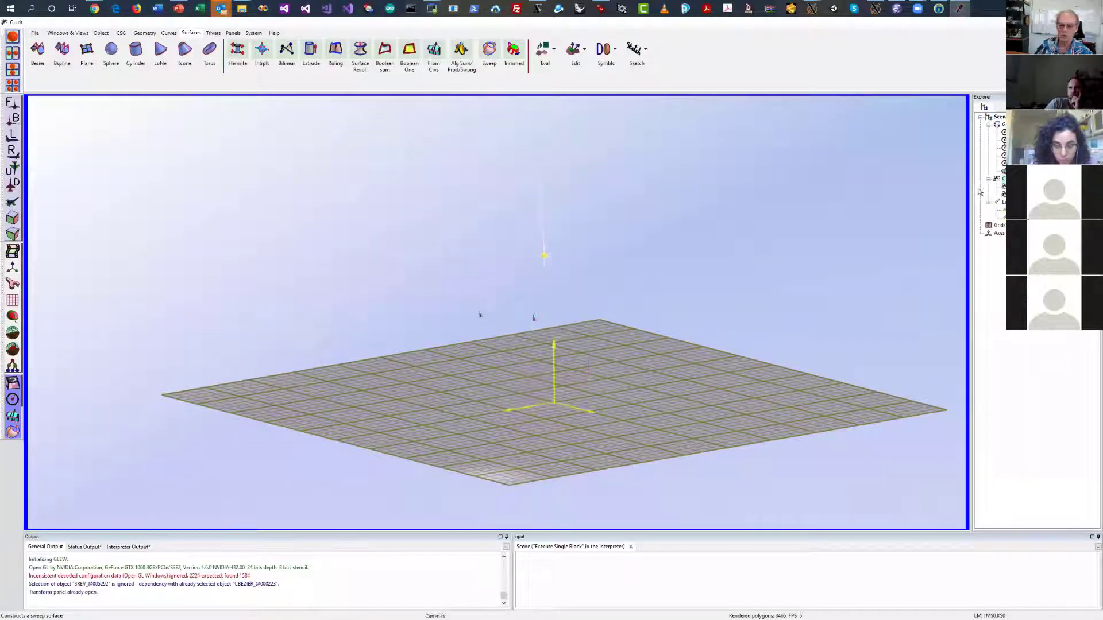
pyautogui.moveTo(632, 201); pyautogui.dragTo(609, 207, button='middle')
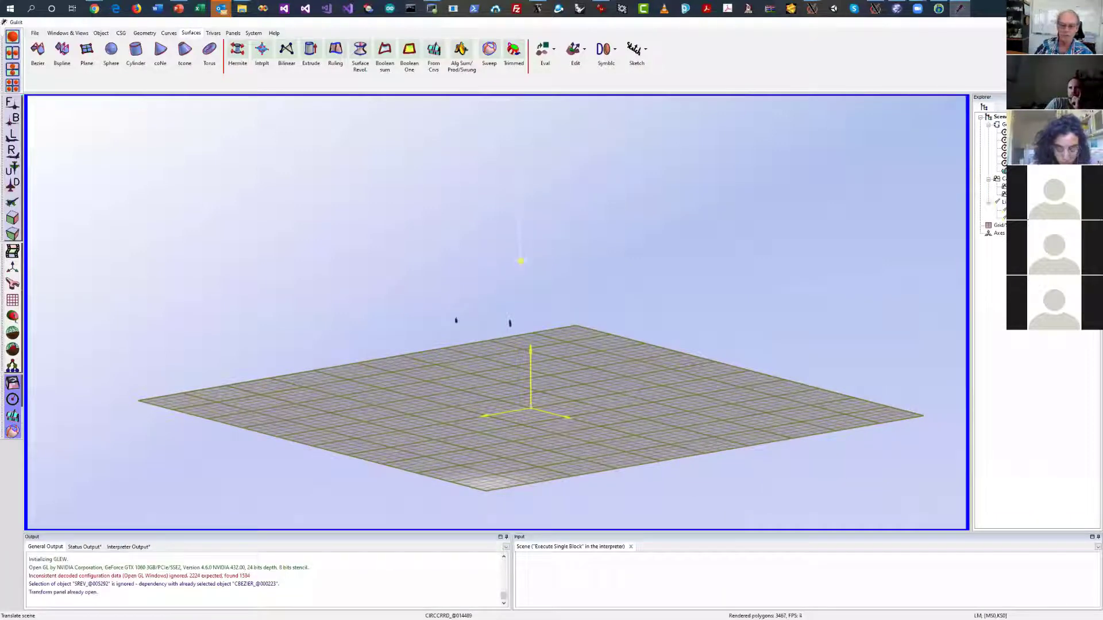
pyautogui.moveTo(683, 255)
pyautogui.mouseDown()
pyautogui.moveTo(739, 317)
pyautogui.moveTo(701, 266)
pyautogui.mouseUp()
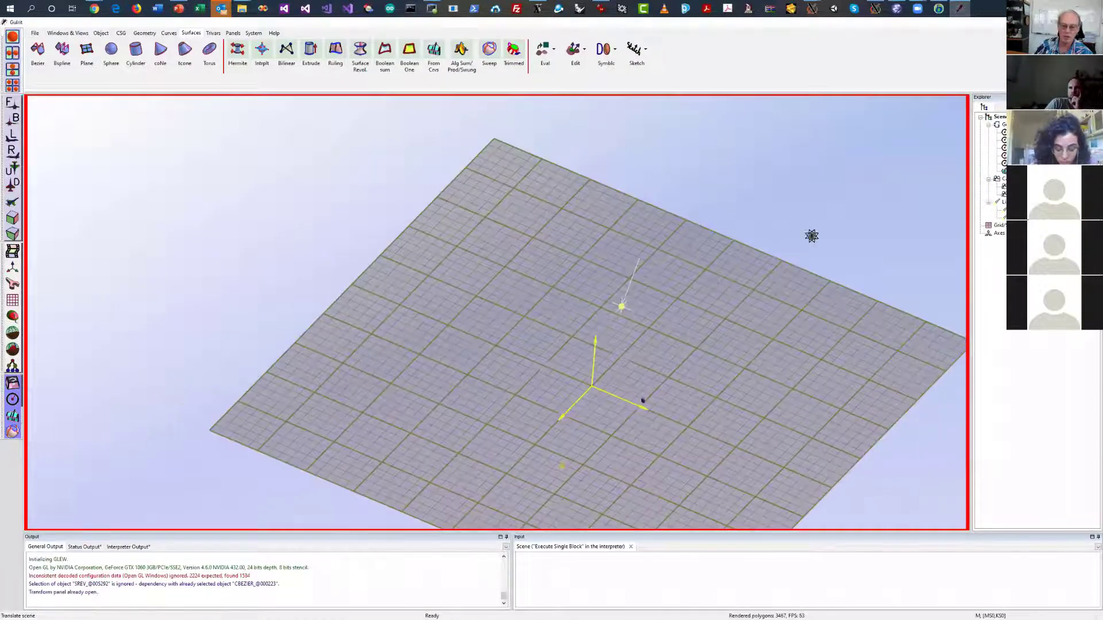
pyautogui.moveTo(862, 248); pyautogui.dragTo(904, 2, button='right')
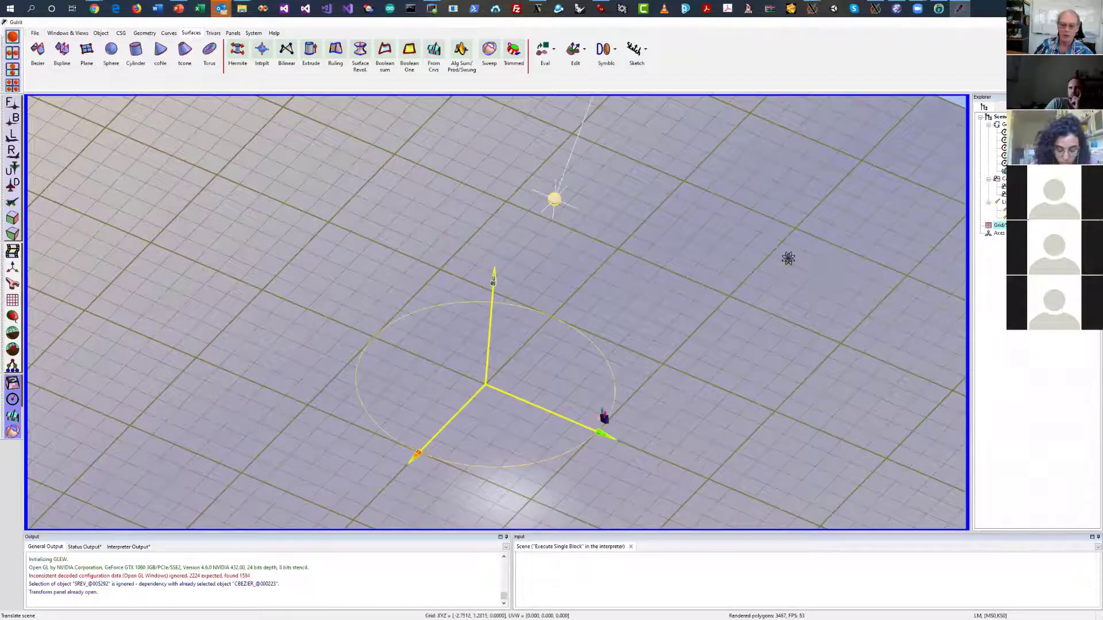
pyautogui.moveTo(788, 258); pyautogui.dragTo(706, 193)
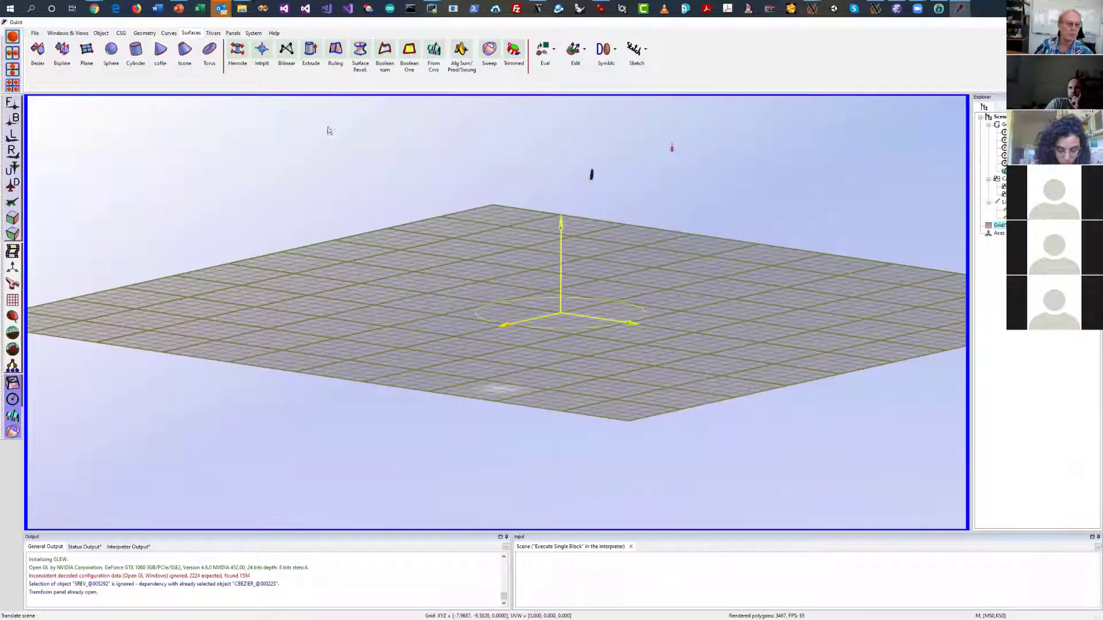
pyautogui.click(168, 33)
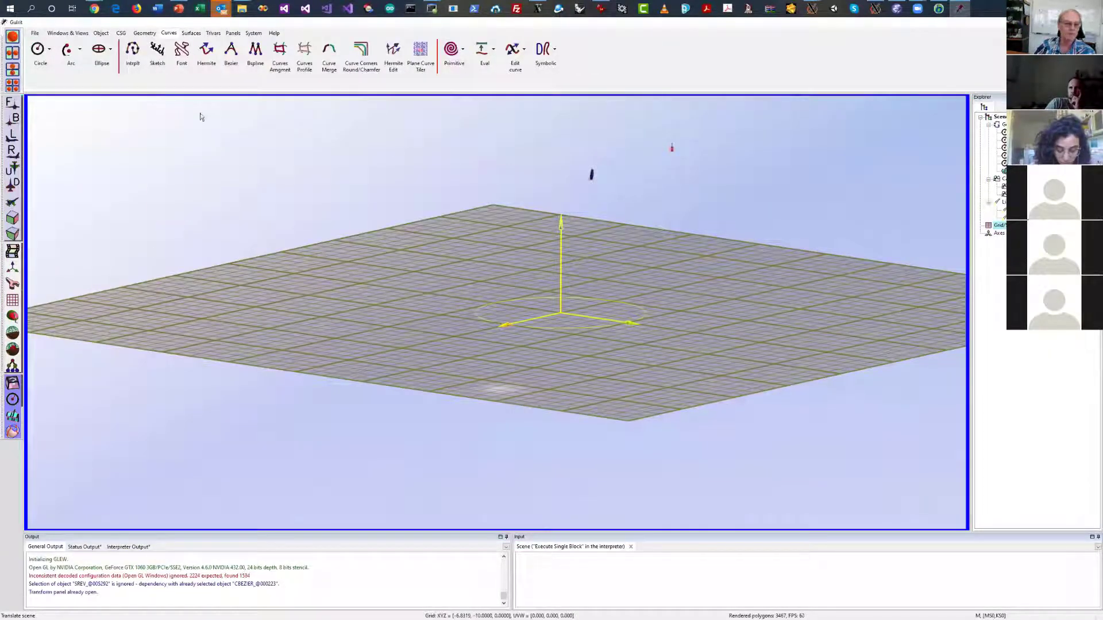
pyautogui.click(157, 55)
pyautogui.moveTo(554, 240); pyautogui.dragTo(589, 260)
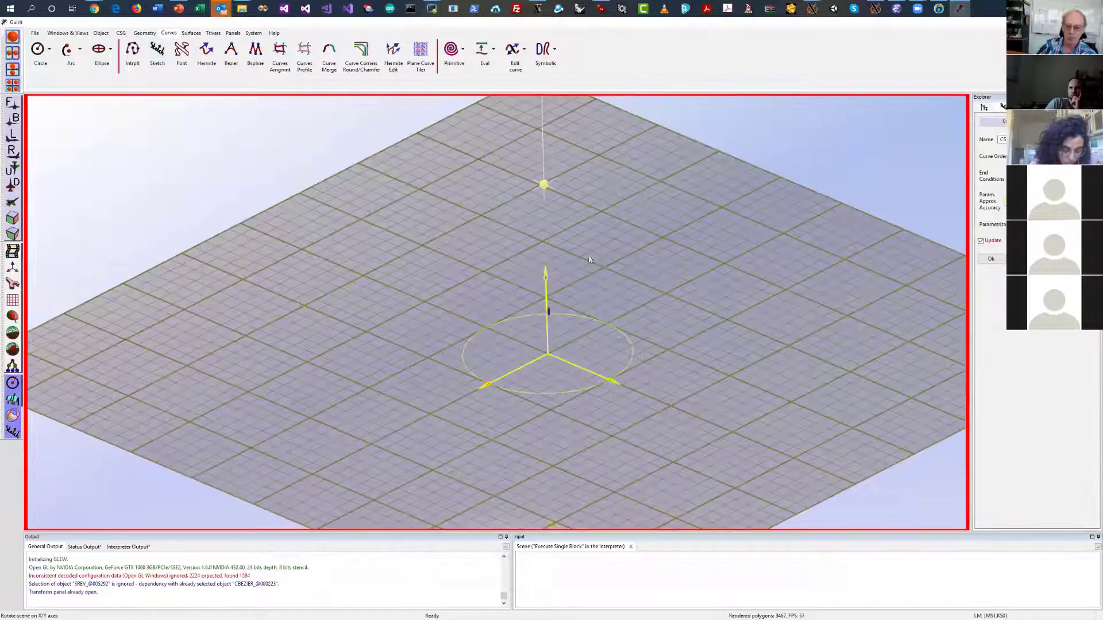
pyautogui.moveTo(542, 188)
pyautogui.mouseDown()
pyautogui.moveTo(454, 211)
pyautogui.moveTo(491, 170)
pyautogui.moveTo(459, 194)
pyautogui.moveTo(450, 275)
pyautogui.mouseUp()
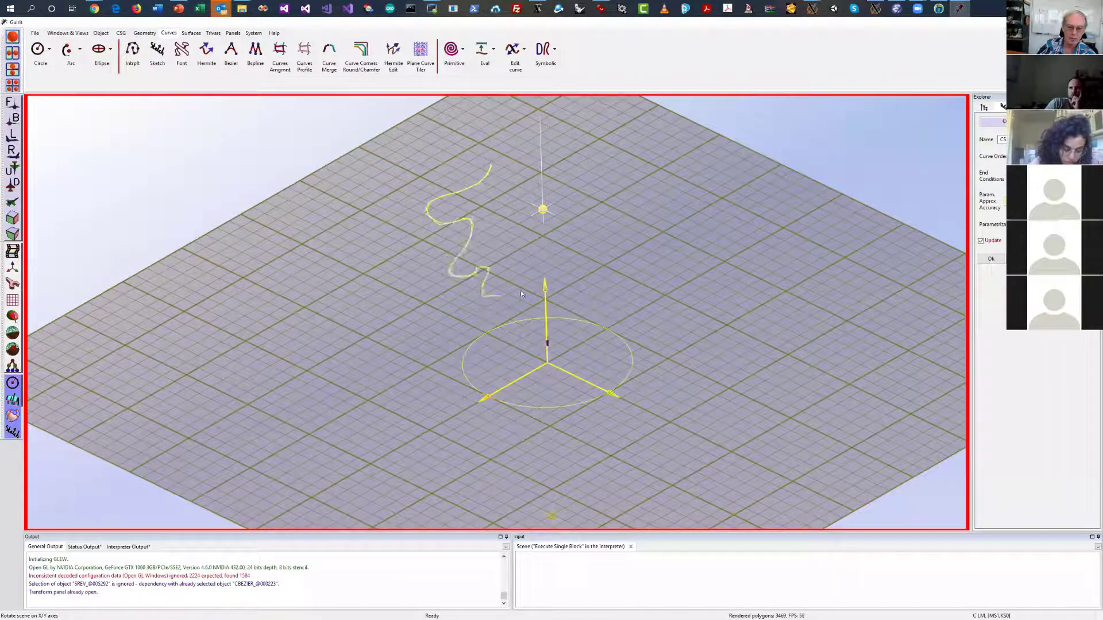
pyautogui.moveTo(521, 293)
pyautogui.mouseDown()
pyautogui.moveTo(669, 178)
pyautogui.moveTo(572, 140)
pyautogui.moveTo(515, 135)
pyautogui.moveTo(494, 162)
pyautogui.mouseUp()
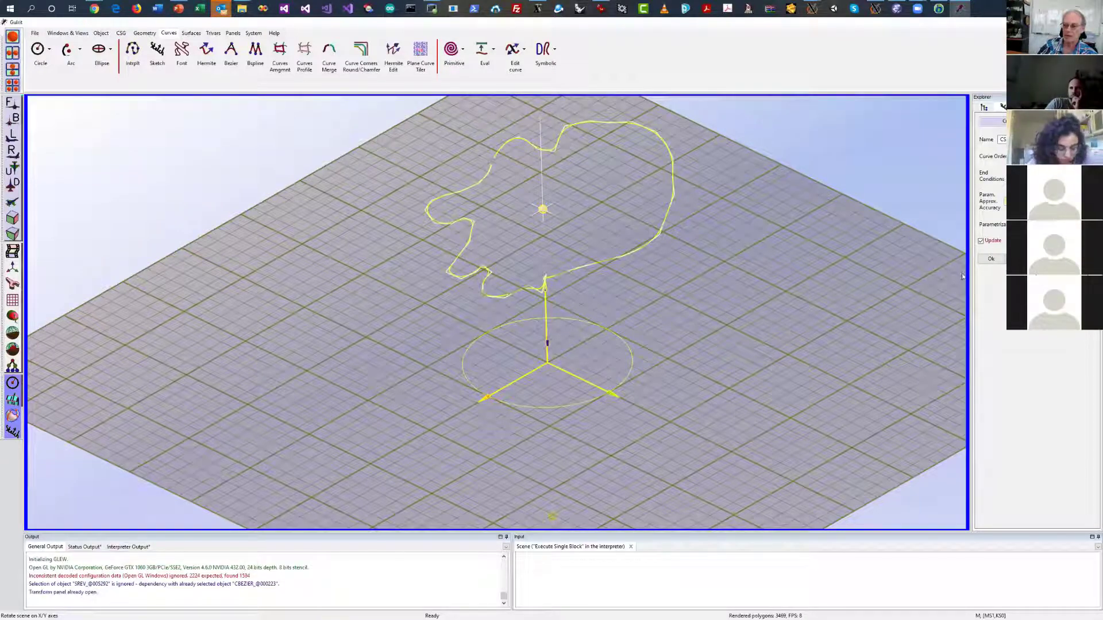
pyautogui.press('Escape')
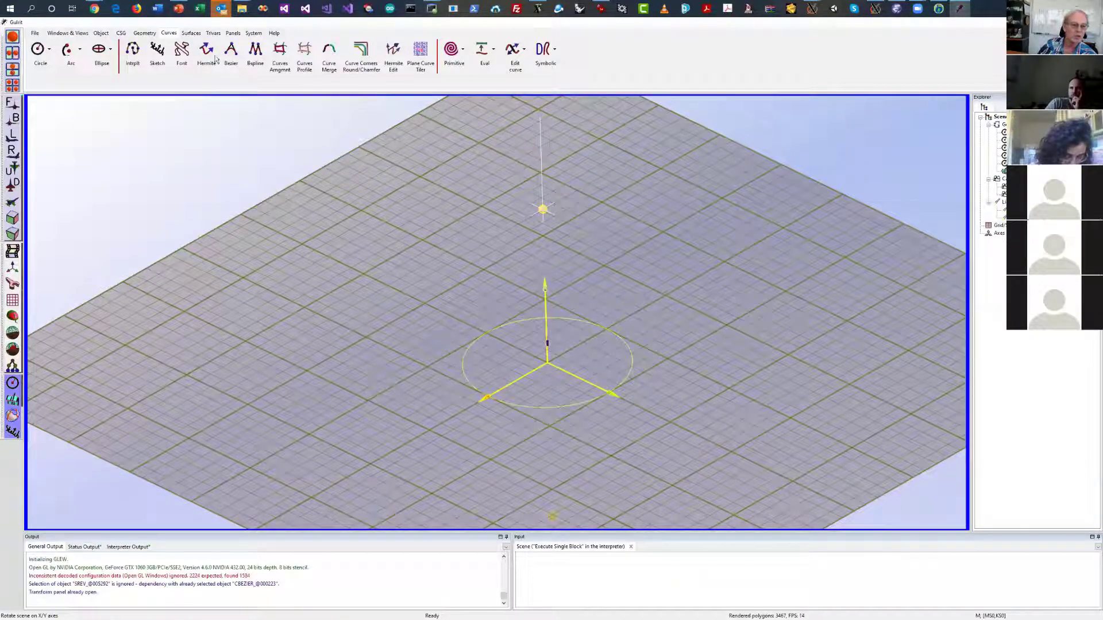
# Sketch an open, pear-shaped freeform curve on the grid beside the base circle and accept it
pyautogui.click(156, 50)
pyautogui.moveTo(793, 226)
pyautogui.mouseDown()
pyautogui.moveTo(687, 285)
pyautogui.moveTo(738, 408)
pyautogui.moveTo(801, 468)
pyautogui.moveTo(879, 359)
pyautogui.moveTo(893, 262)
pyautogui.mouseUp()
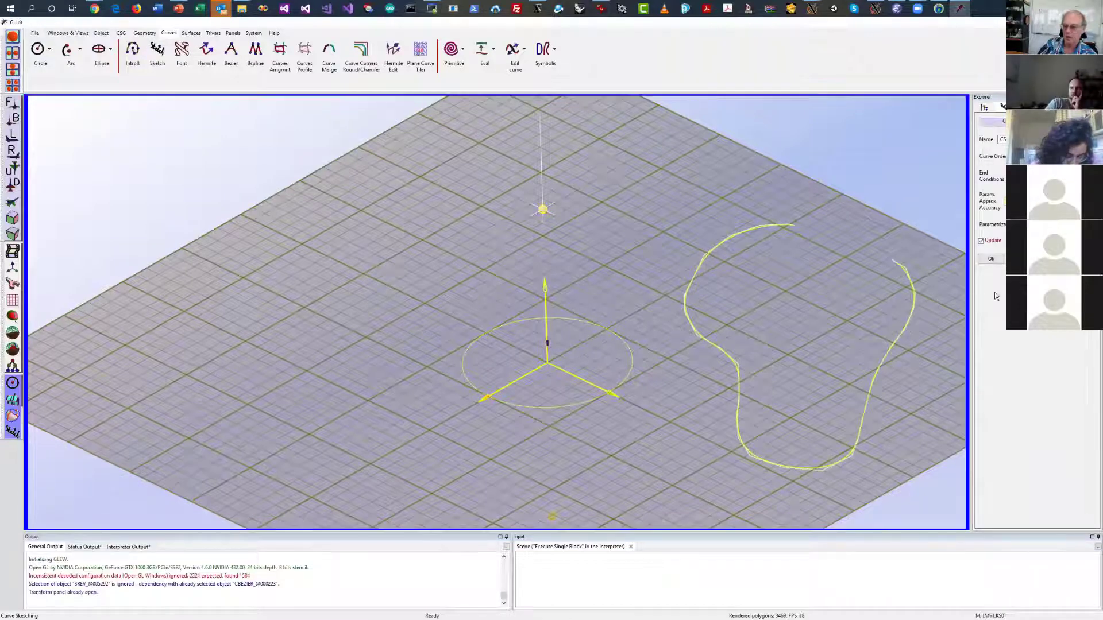
pyautogui.click(990, 260)
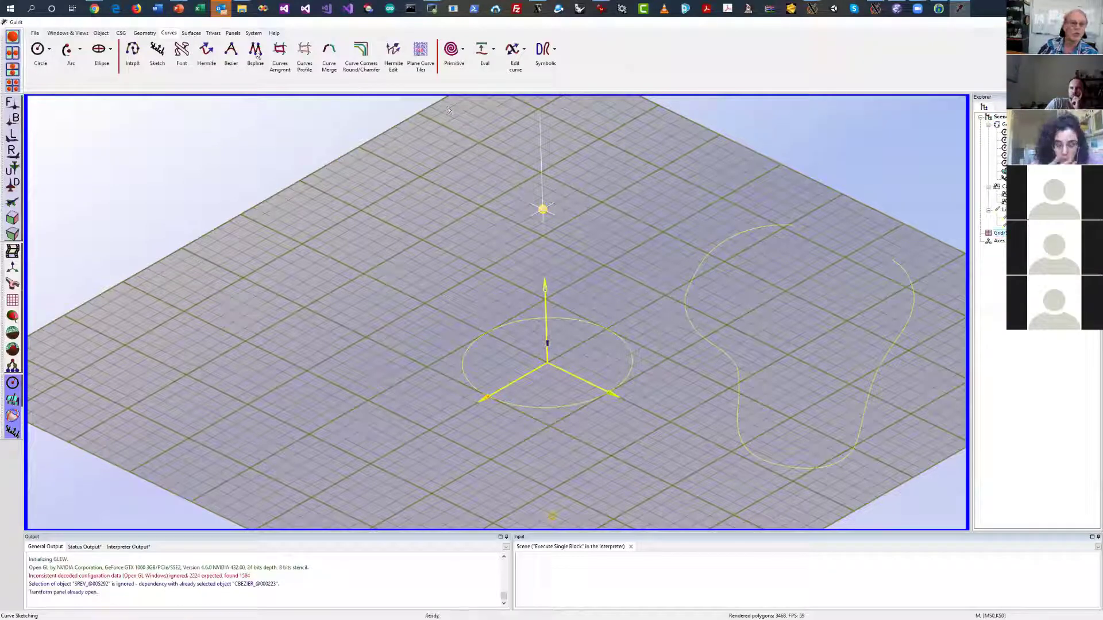
pyautogui.click(194, 33)
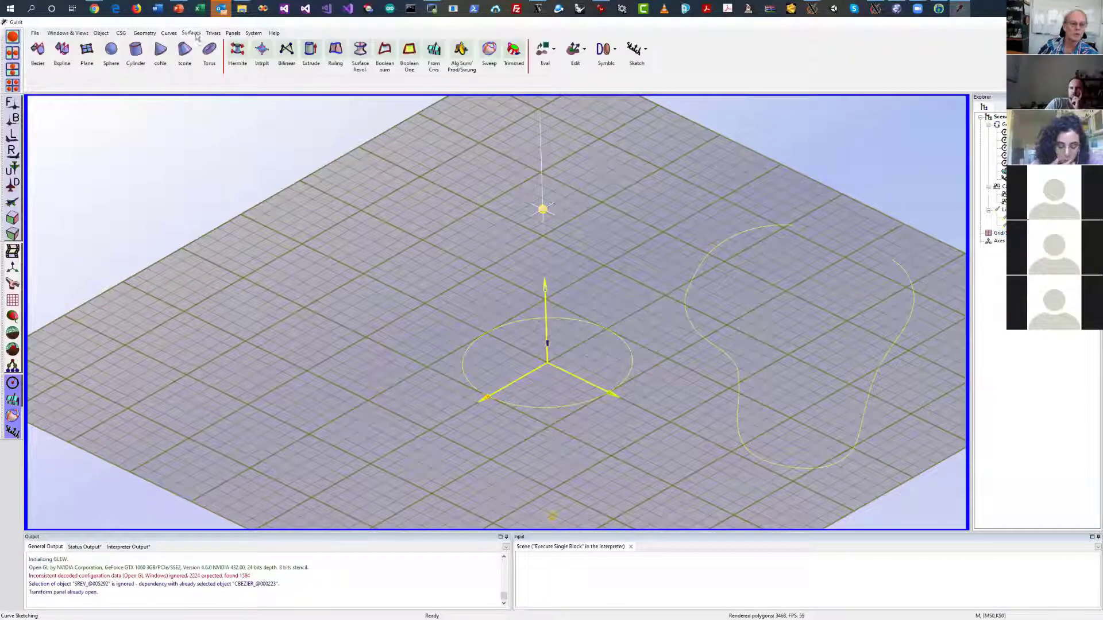
pyautogui.click(488, 50)
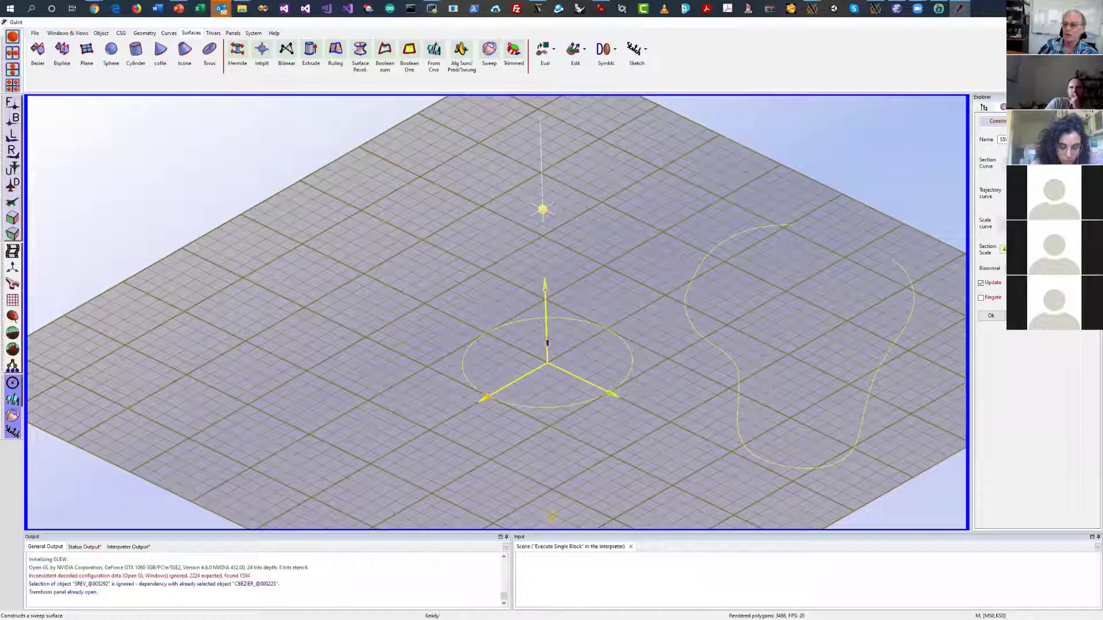
pyautogui.click(1003, 248)
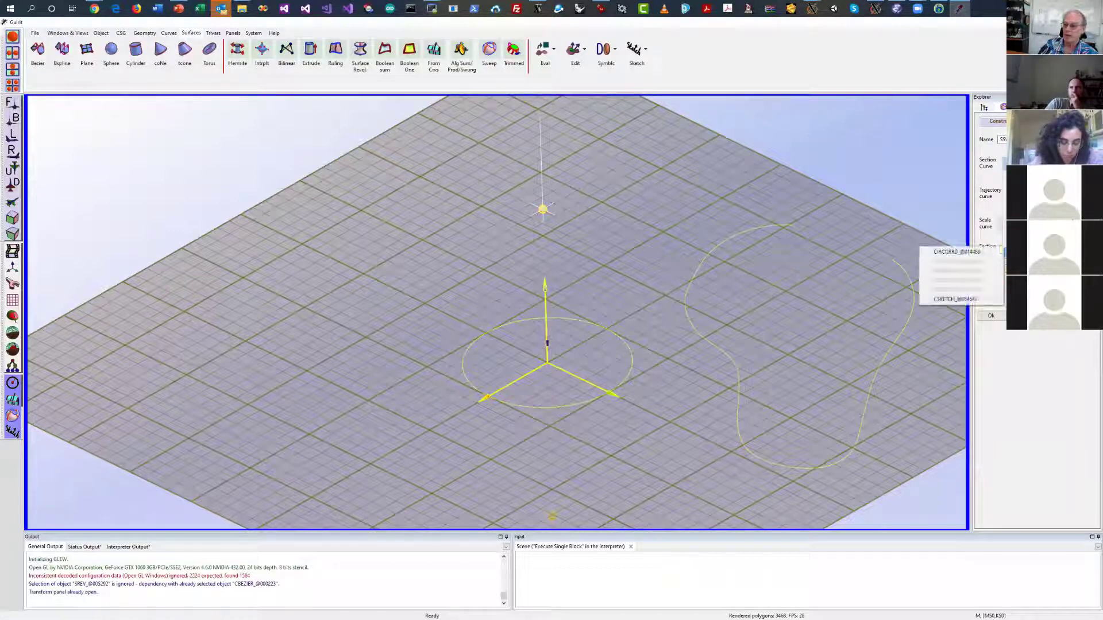
pyautogui.click(976, 252)
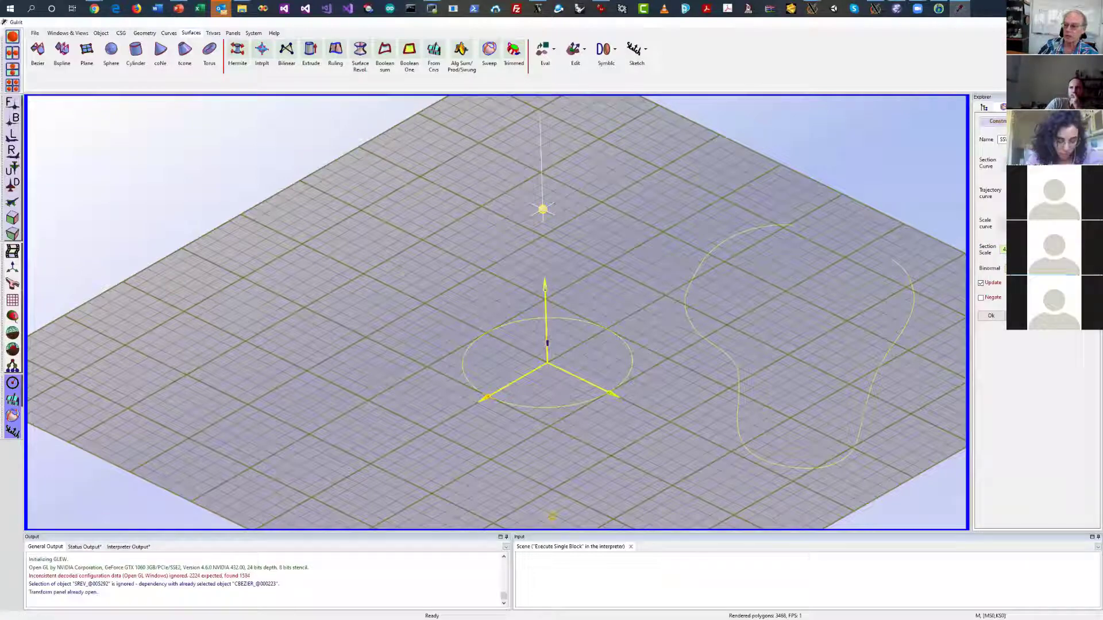
pyautogui.click(1003, 268)
pyautogui.click(969, 332)
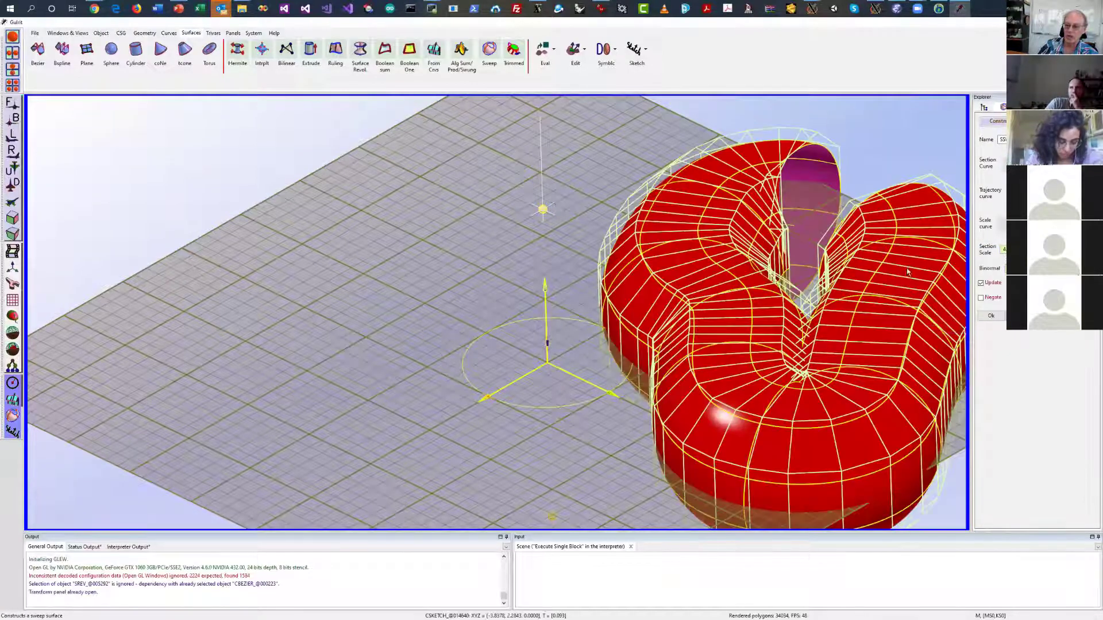
pyautogui.moveTo(872, 121); pyautogui.dragTo(848, 146)
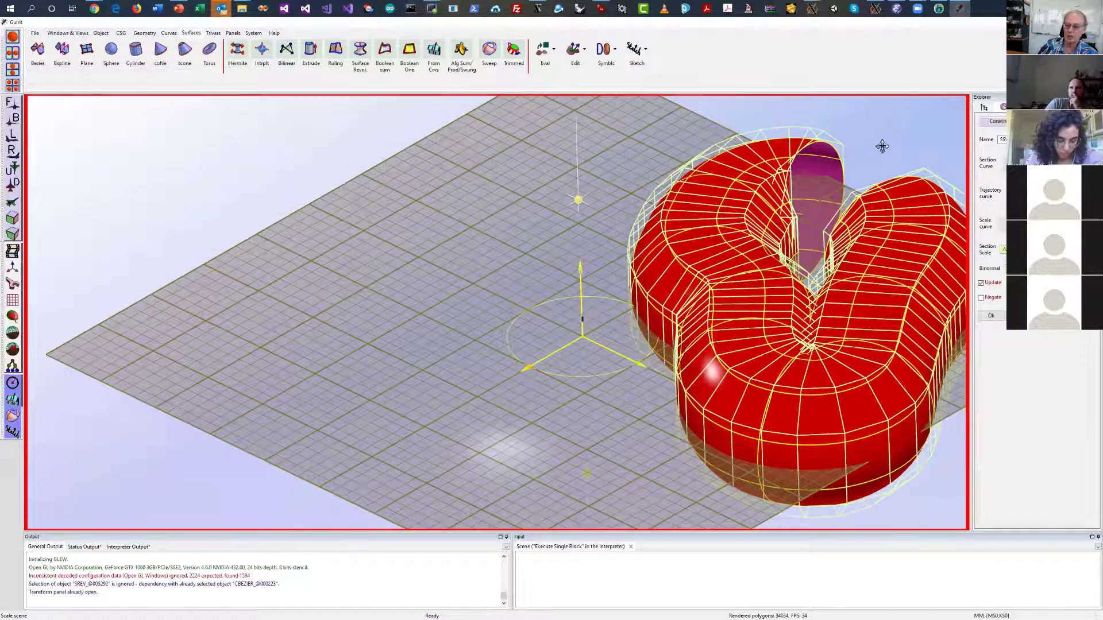
pyautogui.moveTo(882, 145); pyautogui.dragTo(941, 167, button='middle')
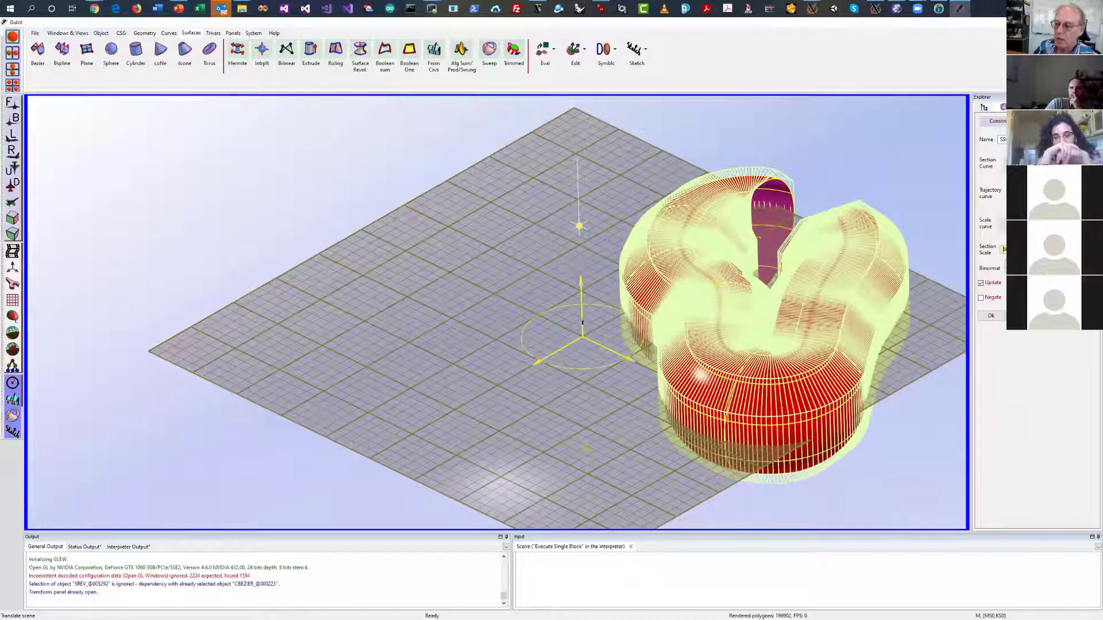
pyautogui.click(1003, 250)
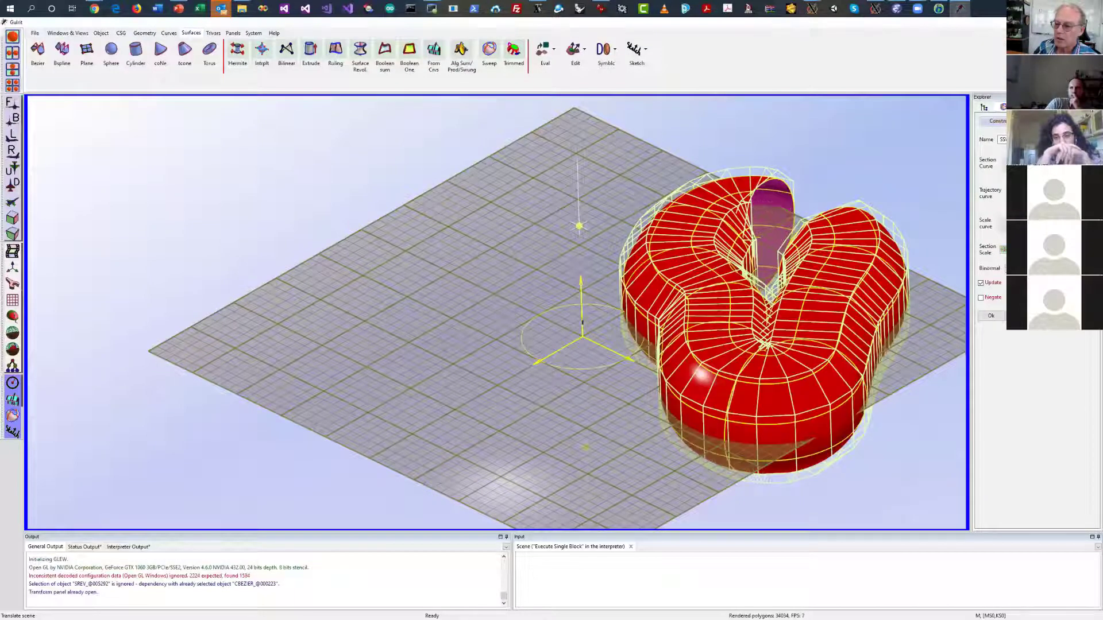
pyautogui.click(1003, 250)
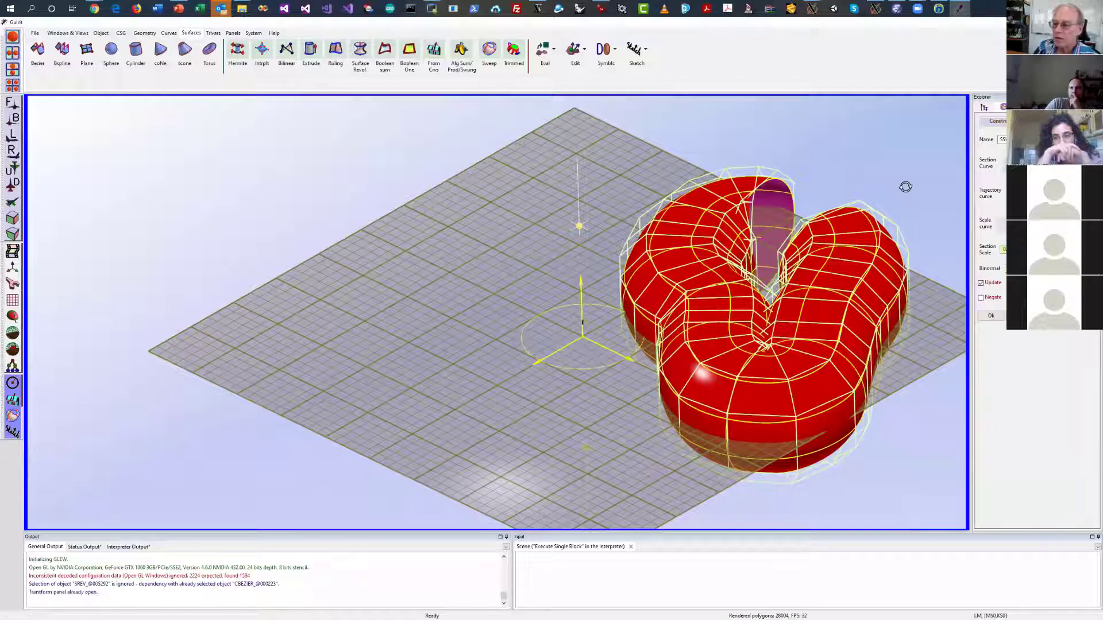
pyautogui.moveTo(906, 184)
pyautogui.mouseDown(button='middle')
pyautogui.moveTo(873, 187)
pyautogui.moveTo(913, 220)
pyautogui.mouseUp(button='middle')
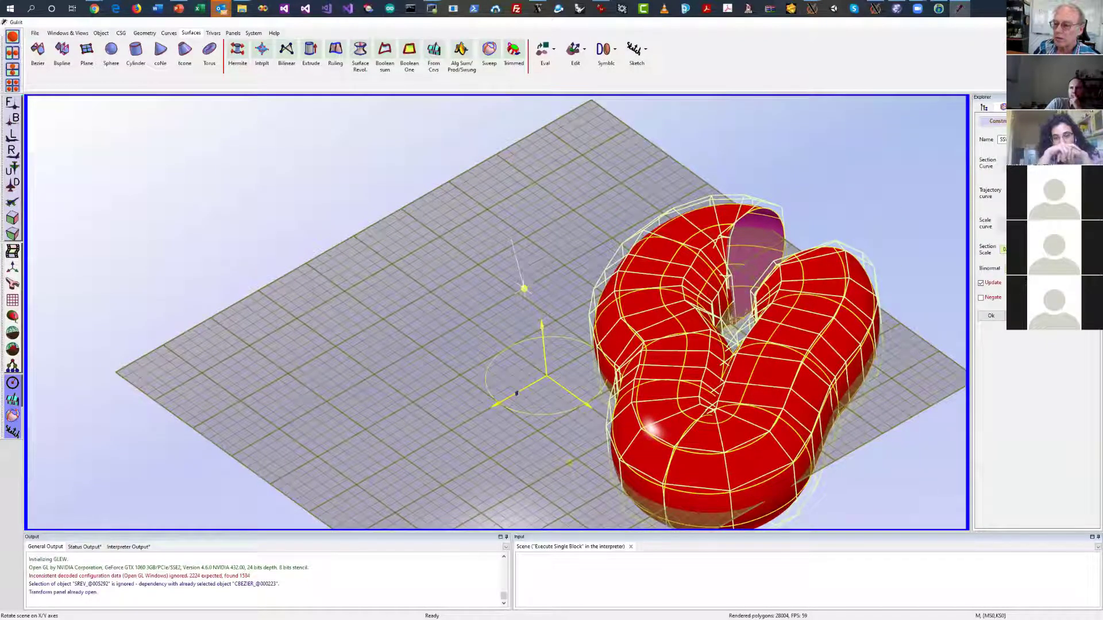
pyautogui.press('Escape')
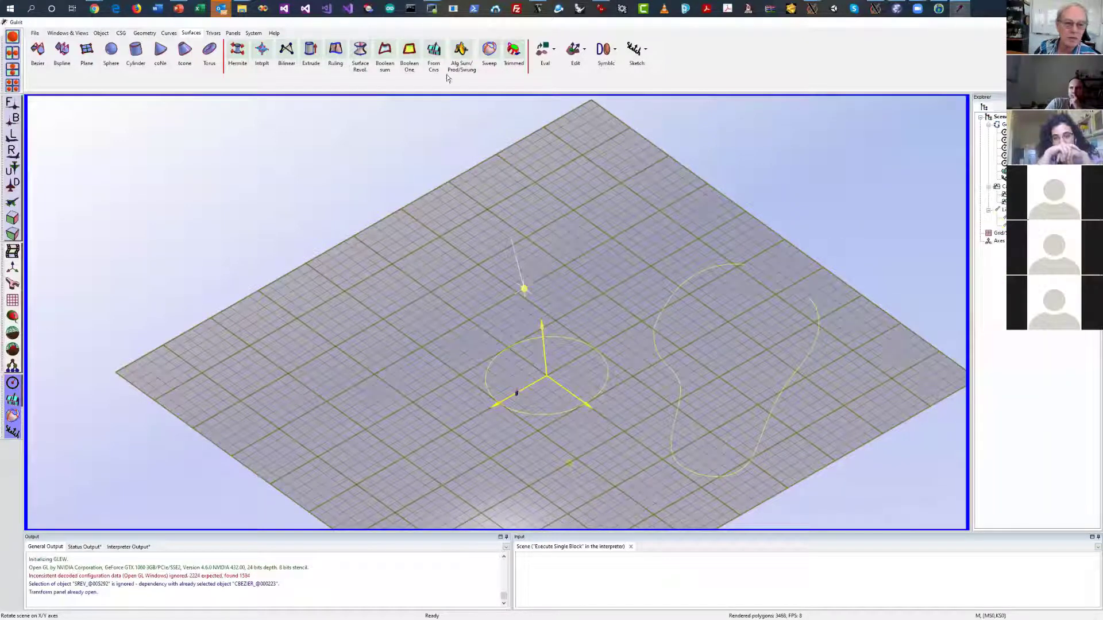
# Construct a sweep surface with the base circle as section curve and the sketched pear-shaped curve as trajectory, and accept it
pyautogui.click(488, 55)
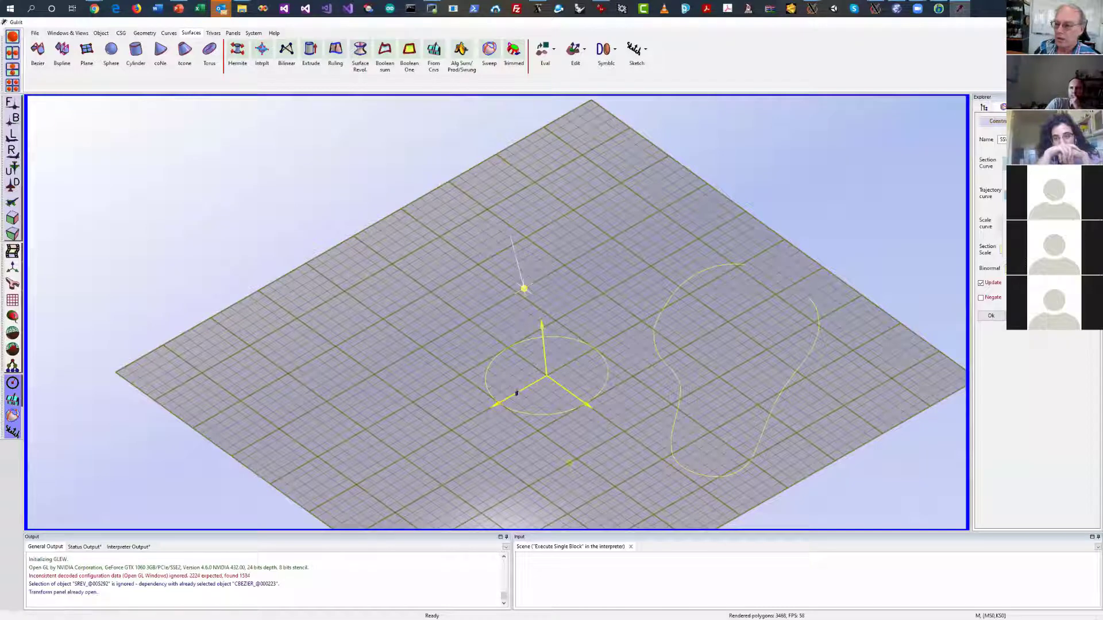
pyautogui.click(1004, 251)
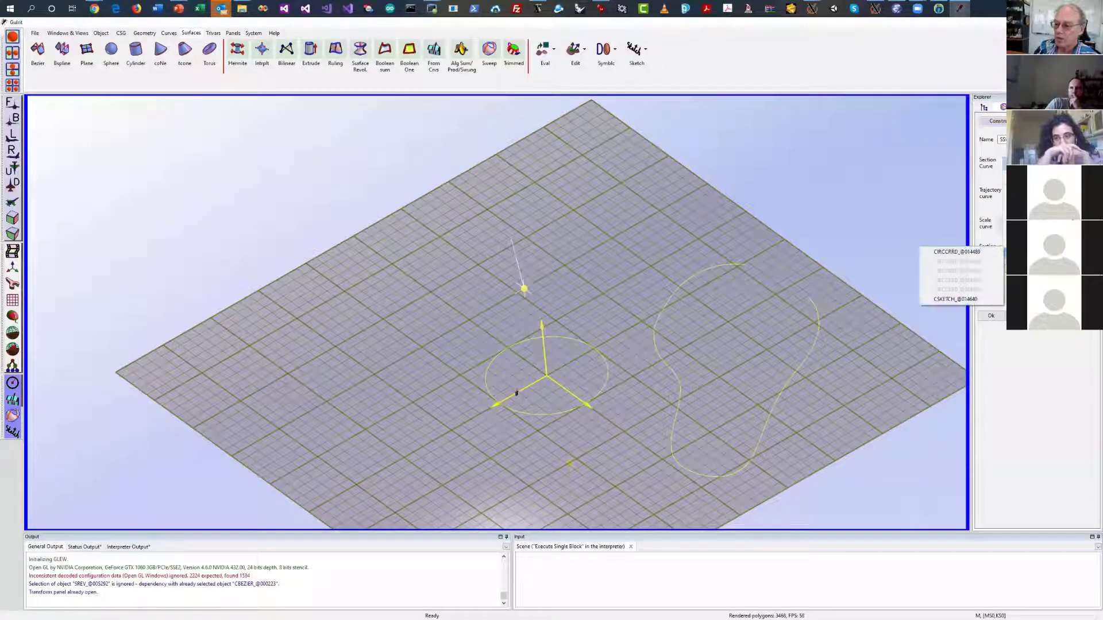
pyautogui.click(1004, 248)
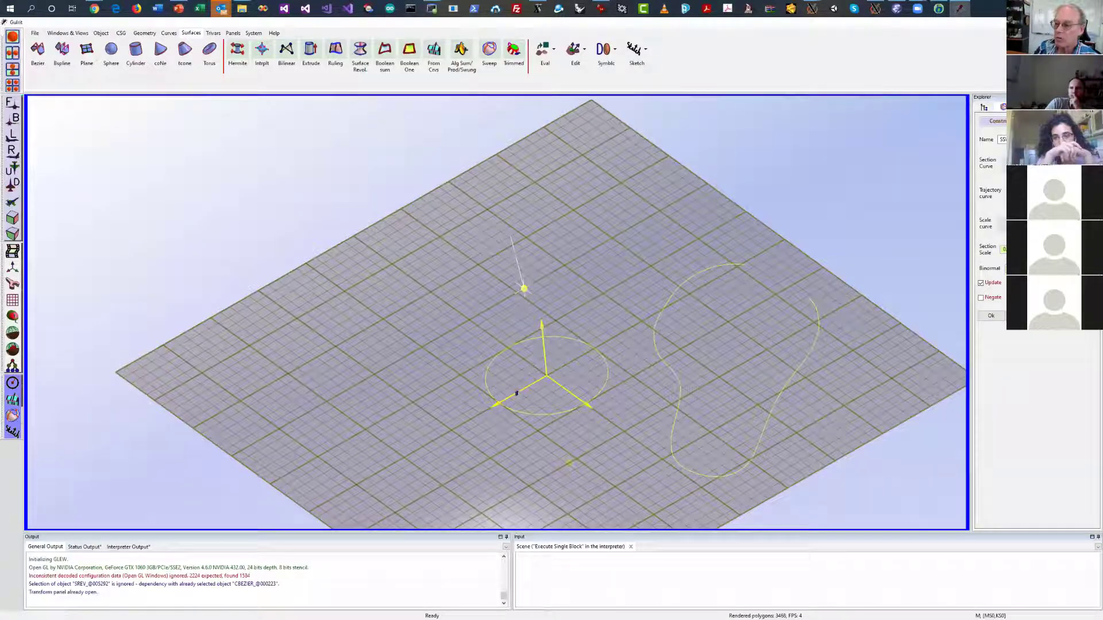
pyautogui.click(1003, 268)
pyautogui.click(971, 329)
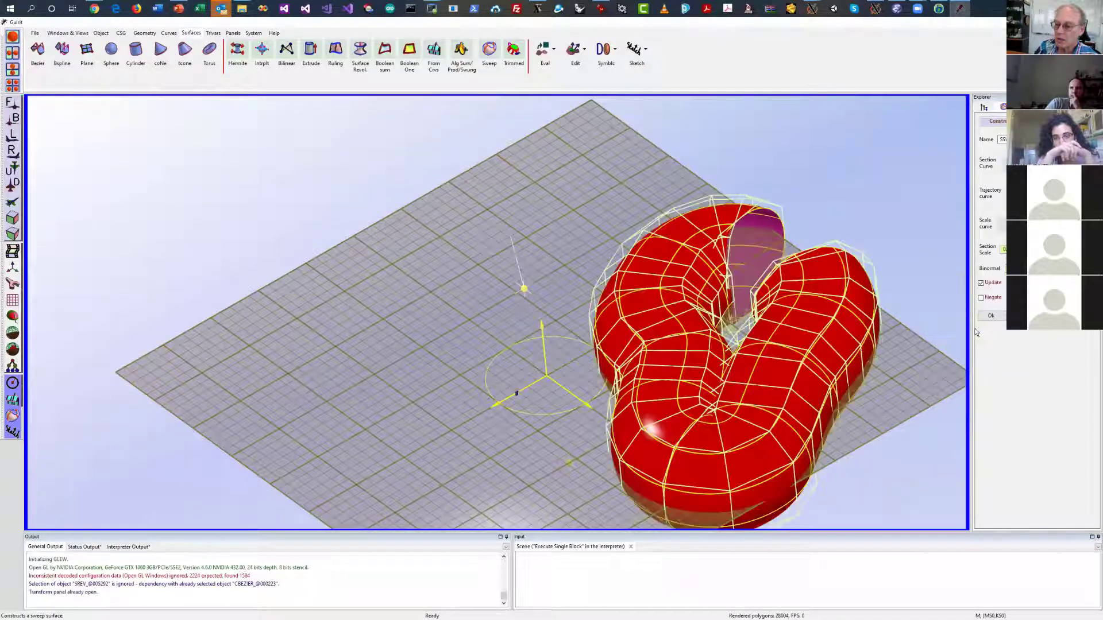
pyautogui.moveTo(230, 391); pyautogui.dragTo(562, 399, button='middle')
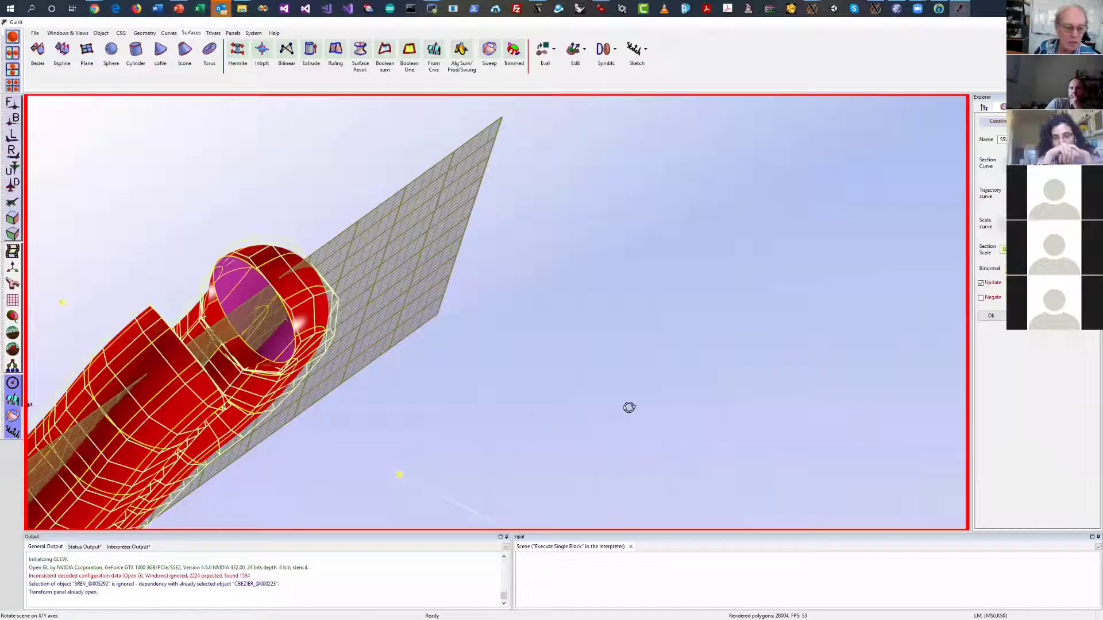
pyautogui.moveTo(628, 406); pyautogui.dragTo(974, 280, button='middle')
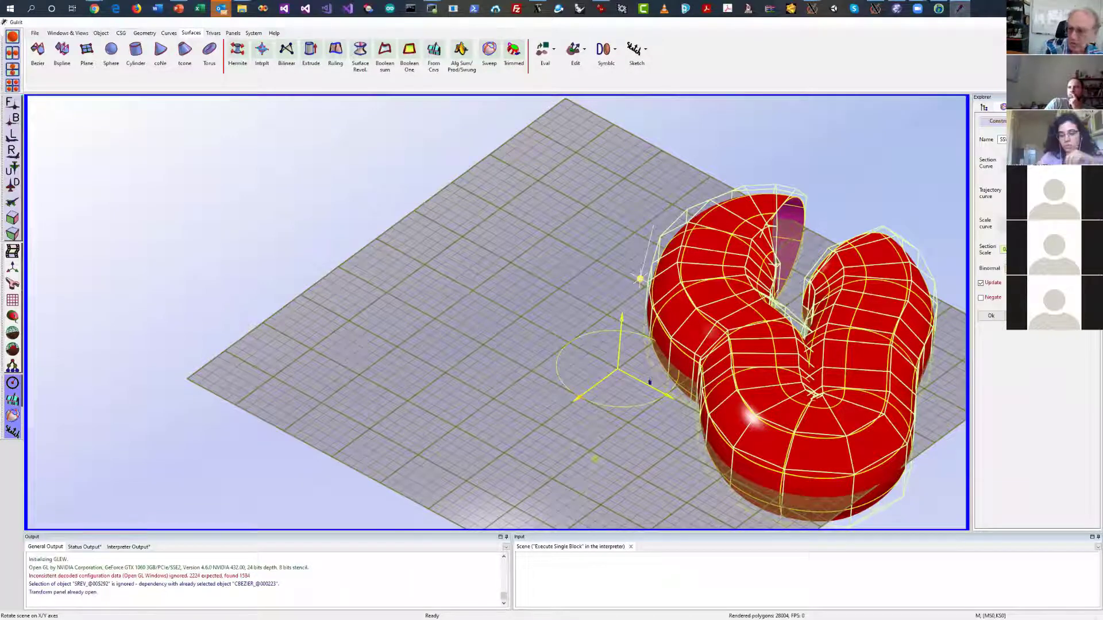
pyautogui.click(994, 314)
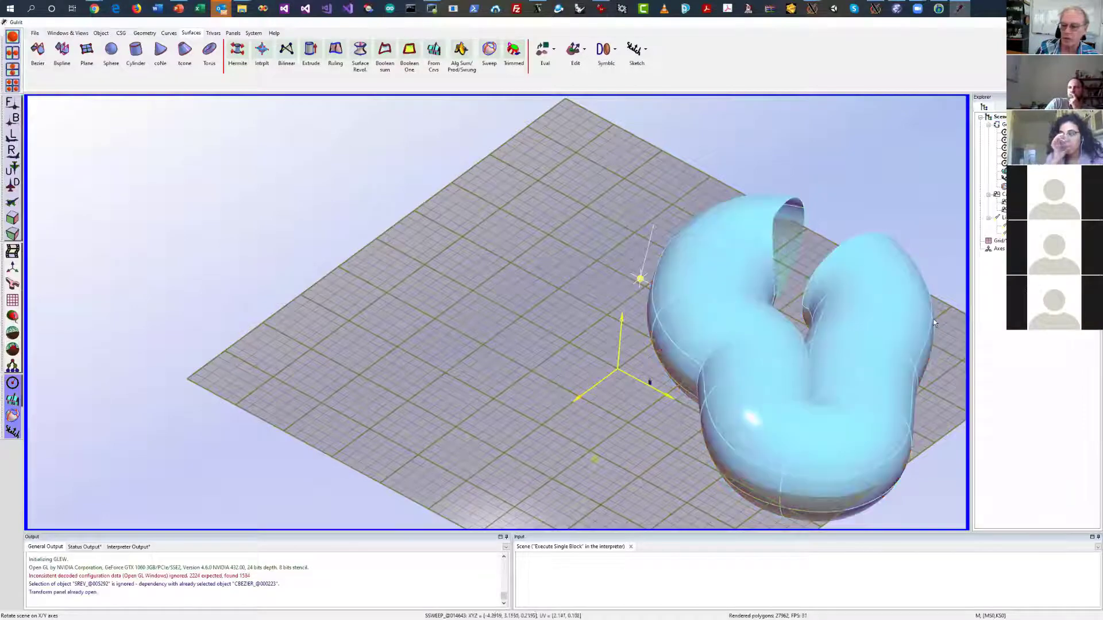
# Scale the base circle down uniformly to about 0.13 to slim the swept tube, and hide the tube
pyautogui.click(1002, 135)
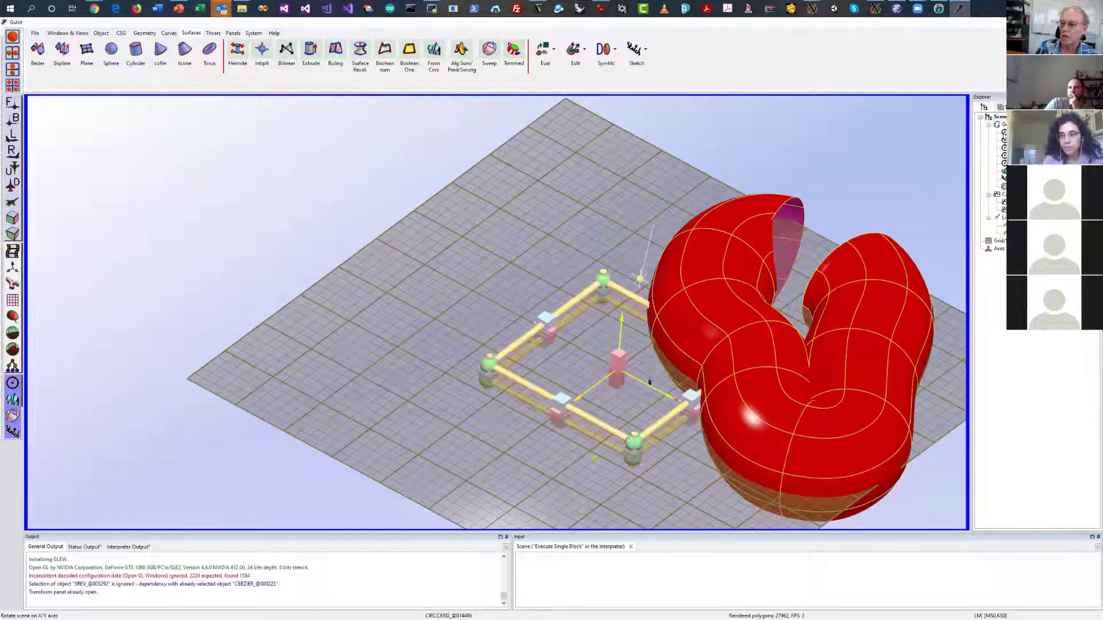
pyautogui.moveTo(486, 363); pyautogui.dragTo(328, 373)
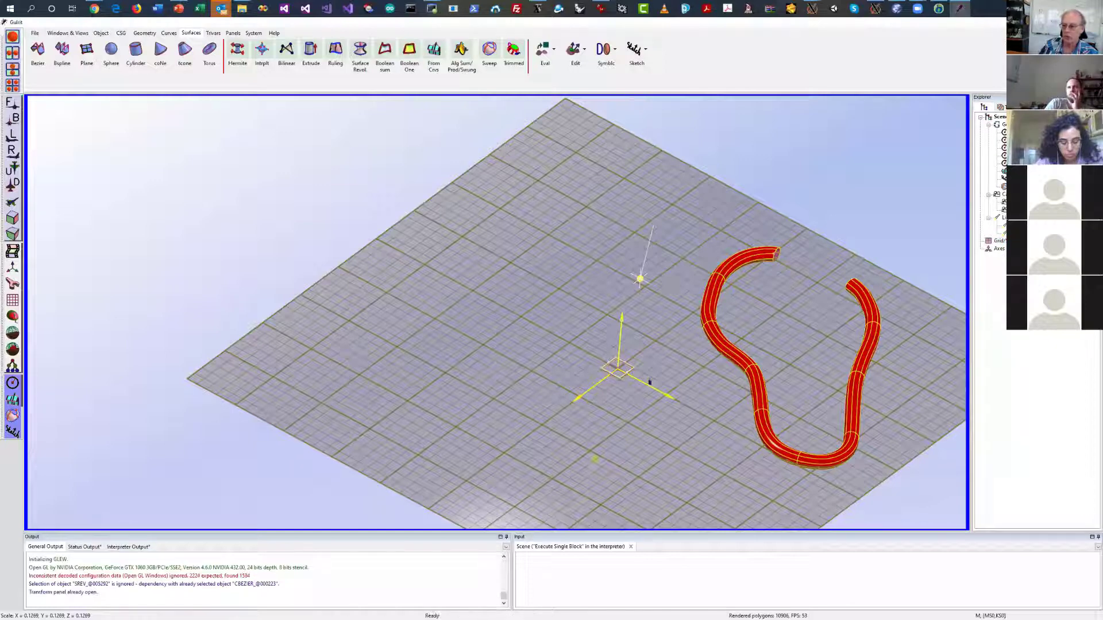
pyautogui.click(1004, 186)
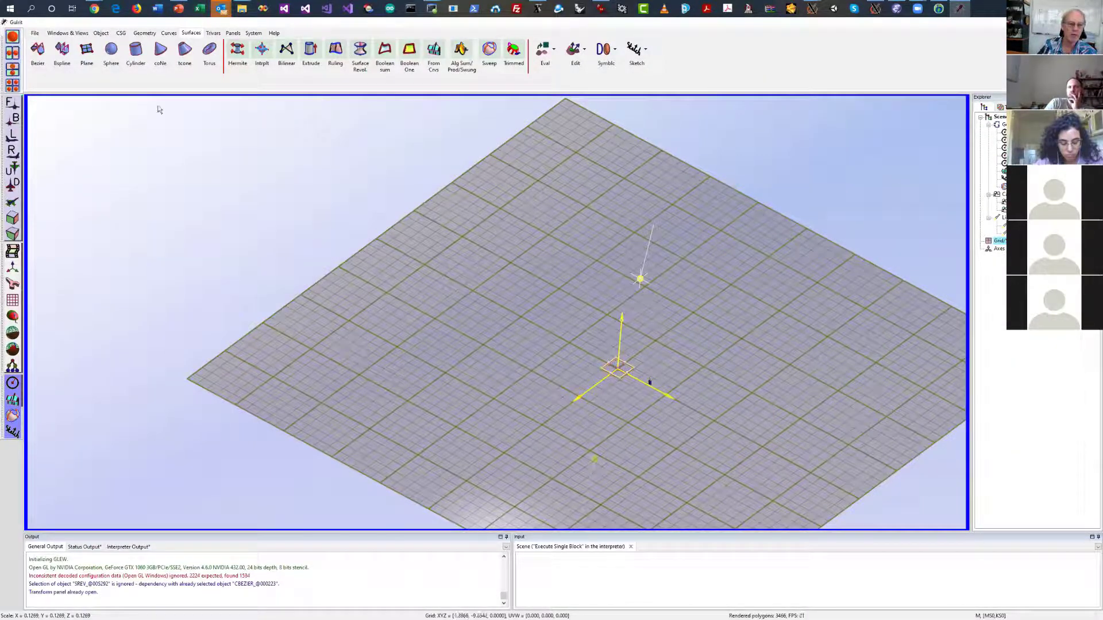
# Look over the trivariate and panel commands and the GuIrit configuration settings, and return to the scene tree
pyautogui.click(214, 33)
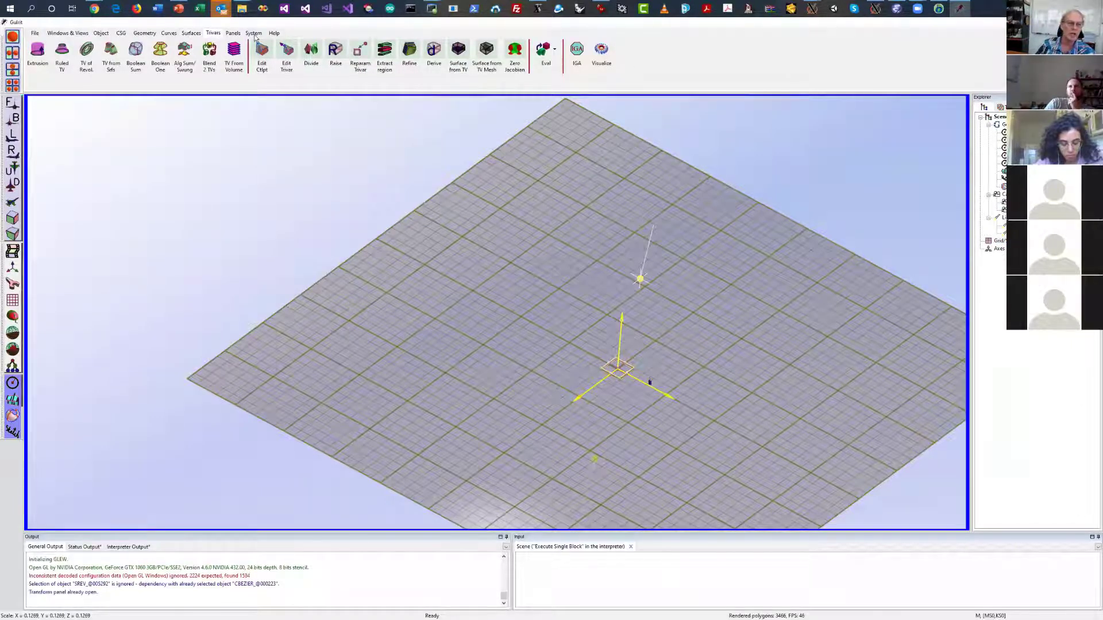
pyautogui.click(236, 34)
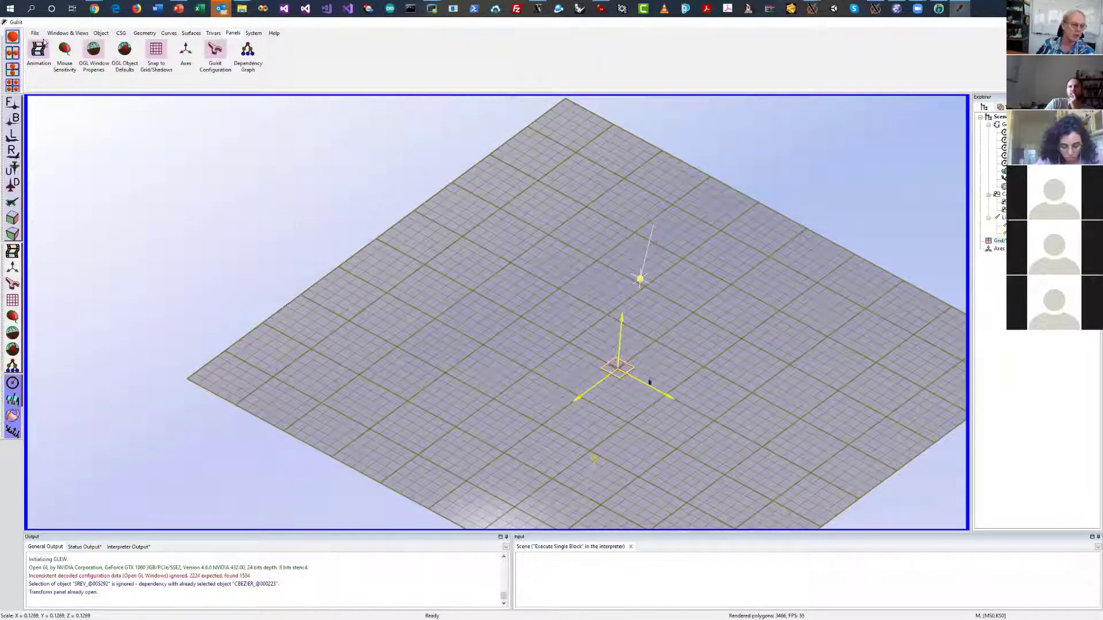
pyautogui.click(11, 285)
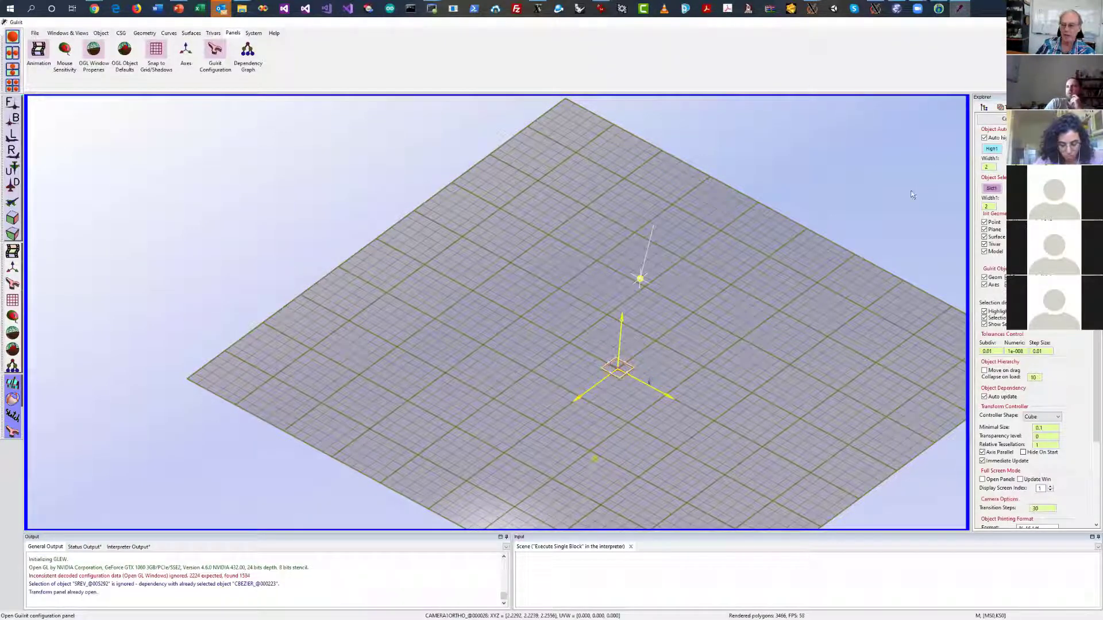
pyautogui.click(983, 108)
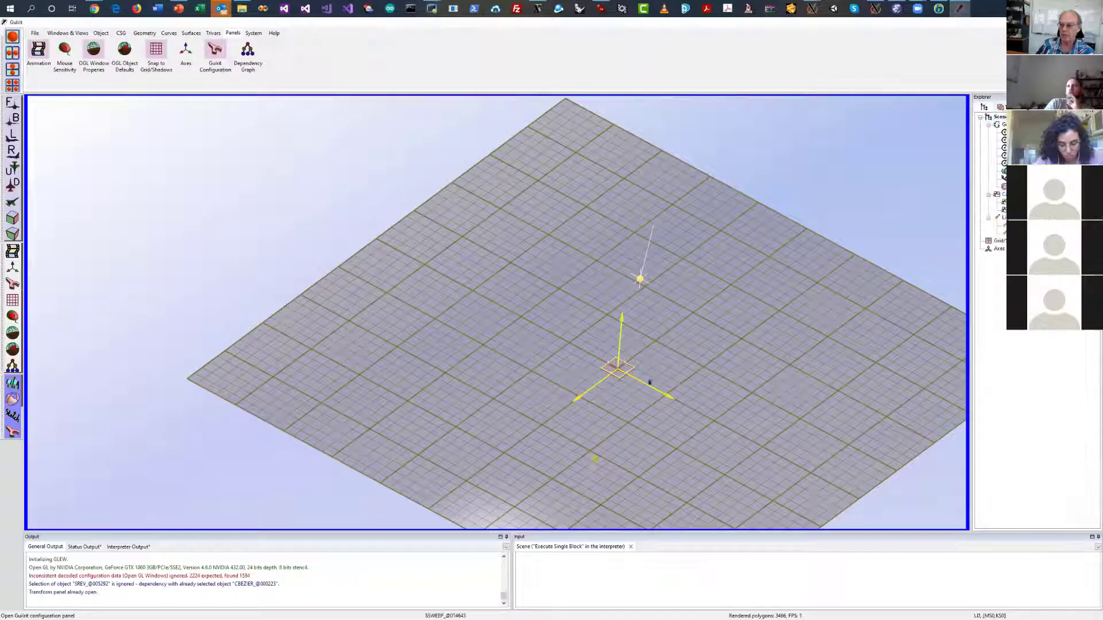
# Display the swept tube again, and select and deselect it to compare its hover and selection highlighting
pyautogui.click(1001, 133)
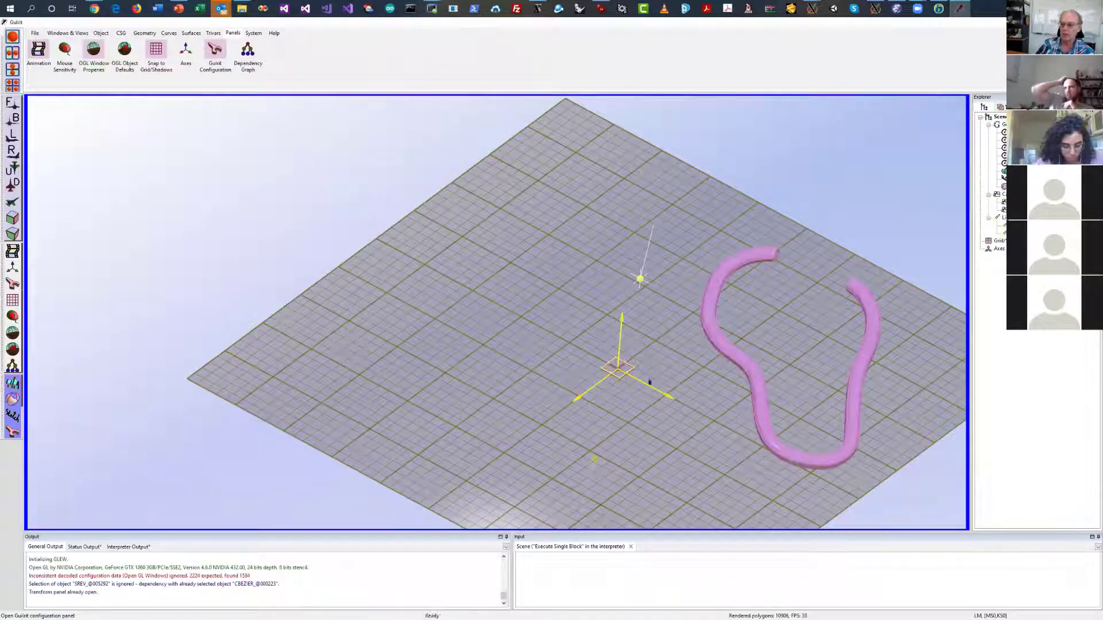
pyautogui.click(872, 329)
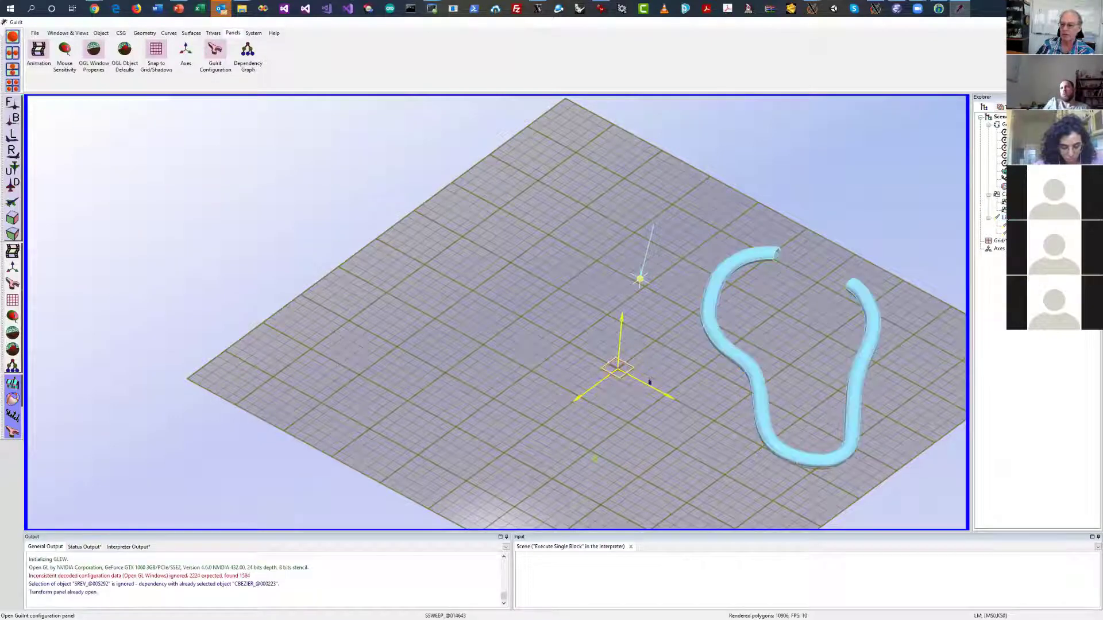
pyautogui.click(1014, 186)
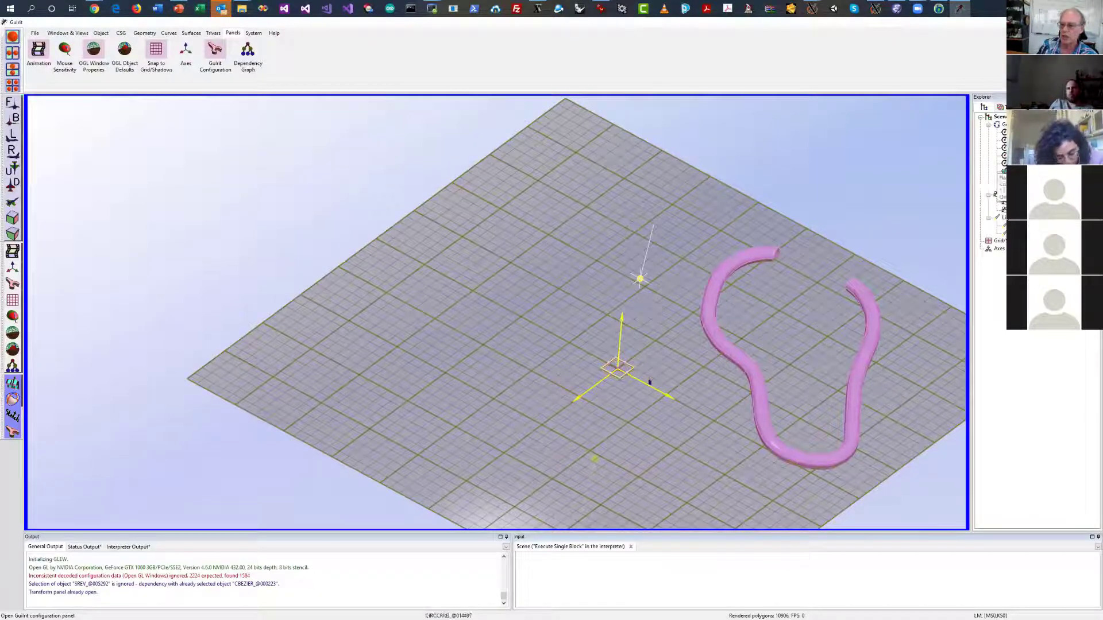
pyautogui.keyDown('ctrl'); pyautogui.click(1003, 135); pyautogui.keyUp('ctrl')
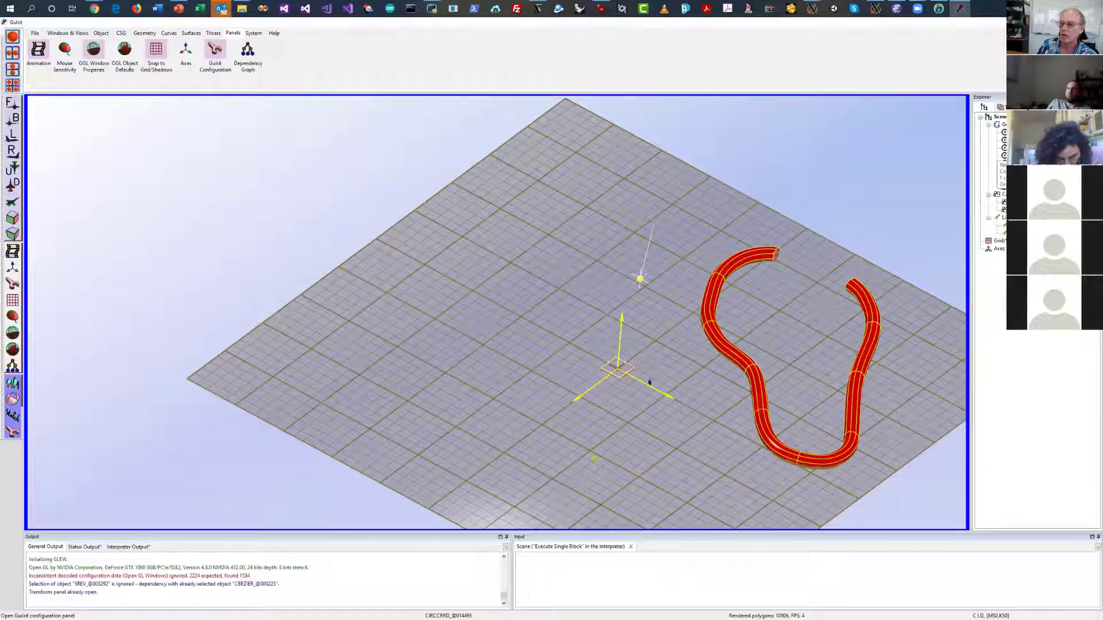
pyautogui.rightClick(1002, 132)
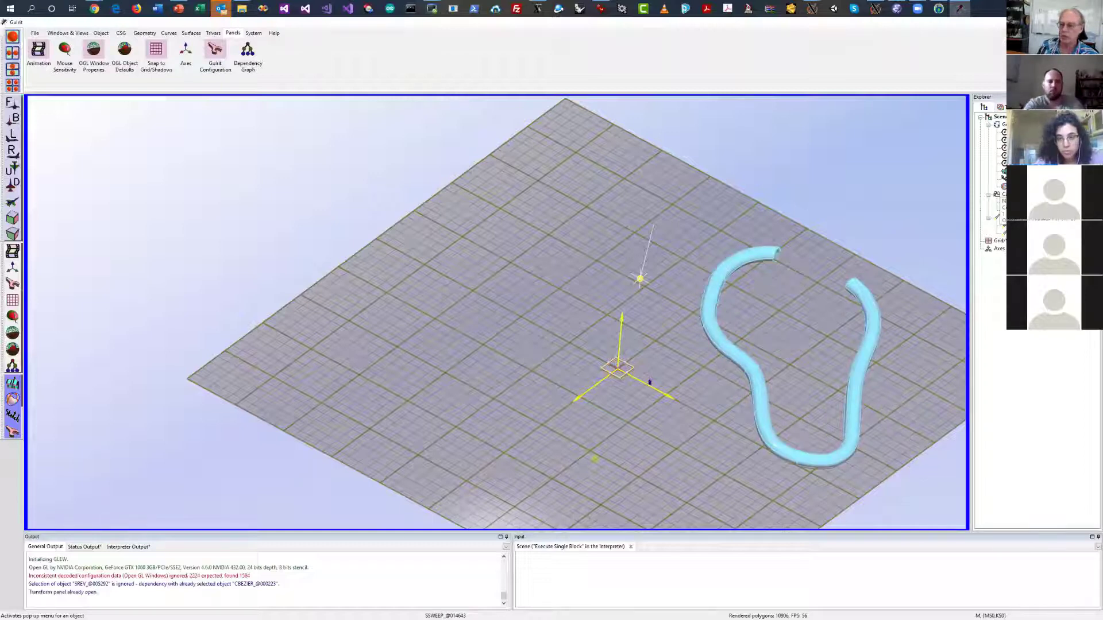
pyautogui.click(649, 382)
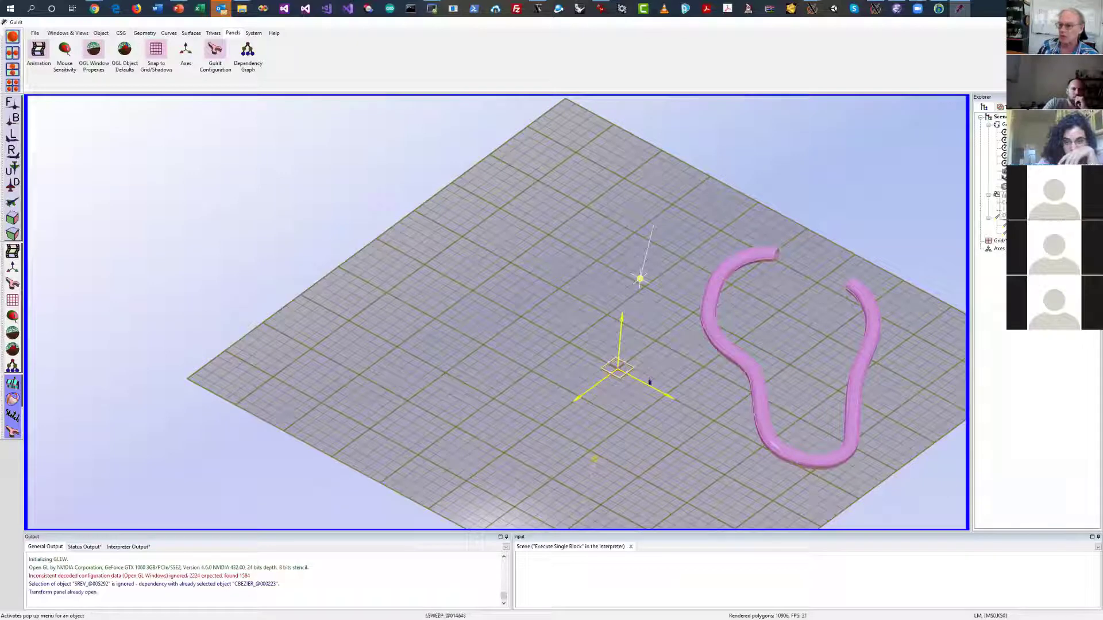
pyautogui.click(649, 382)
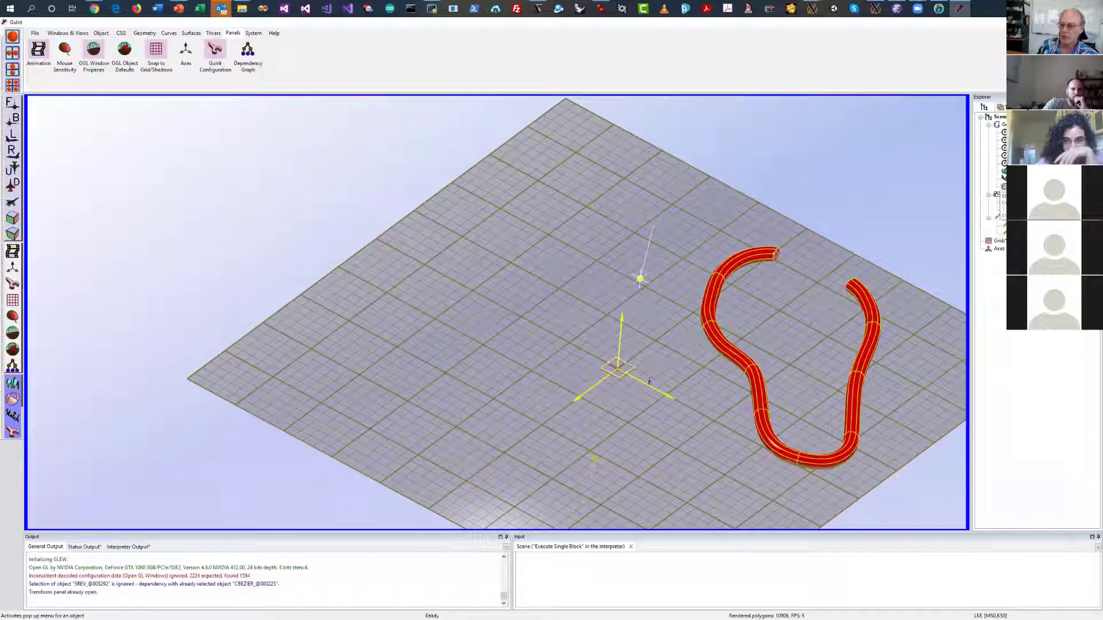
pyautogui.moveTo(889, 214); pyautogui.dragTo(854, 208, button='right')
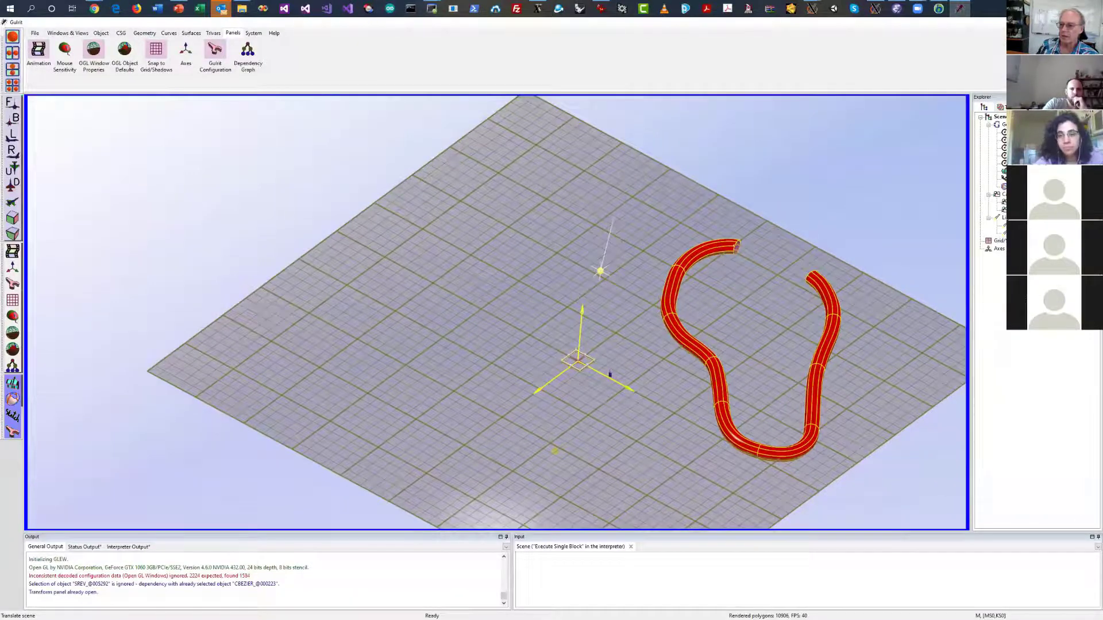
# Open the GuIrit configuration and set the automatic object highlight colour to light green
pyautogui.click(1062, 107)
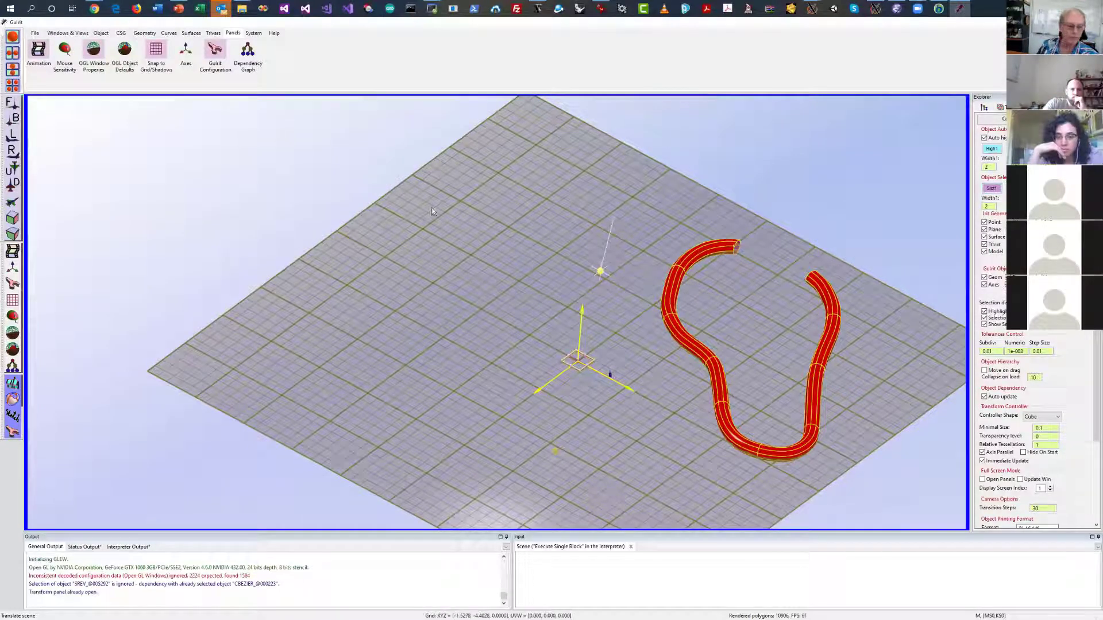
pyautogui.click(13, 283)
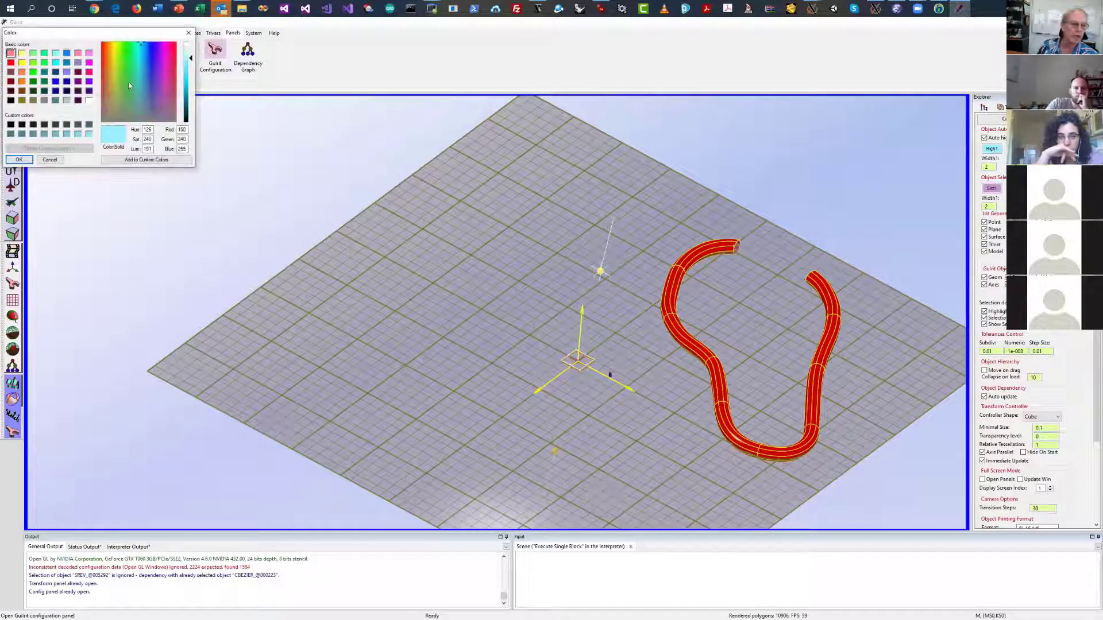
pyautogui.click(129, 82)
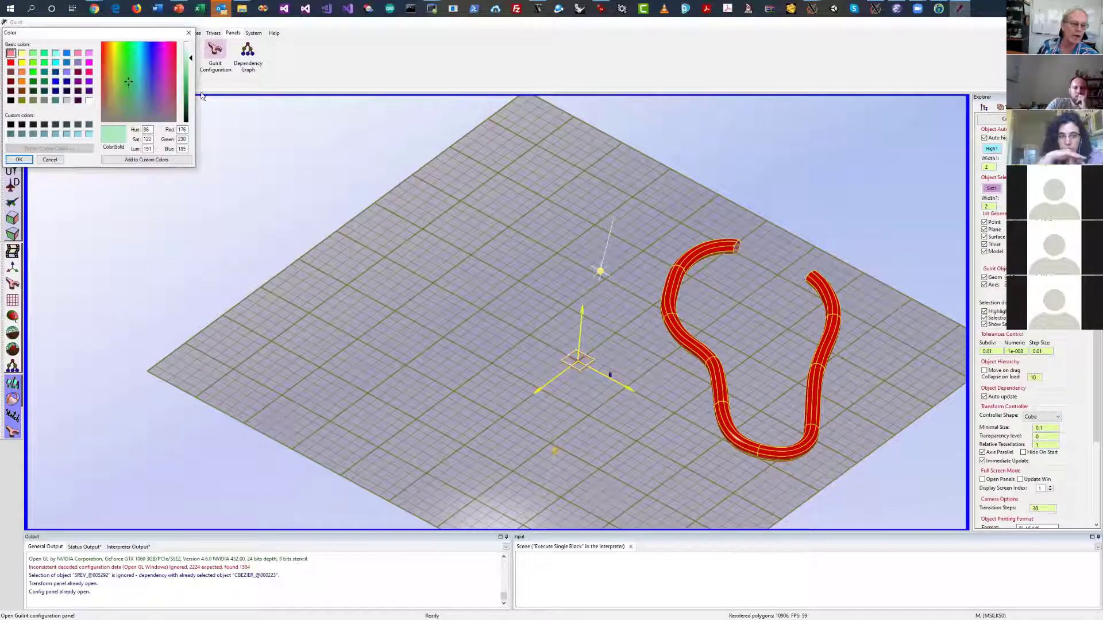
pyautogui.click(19, 159)
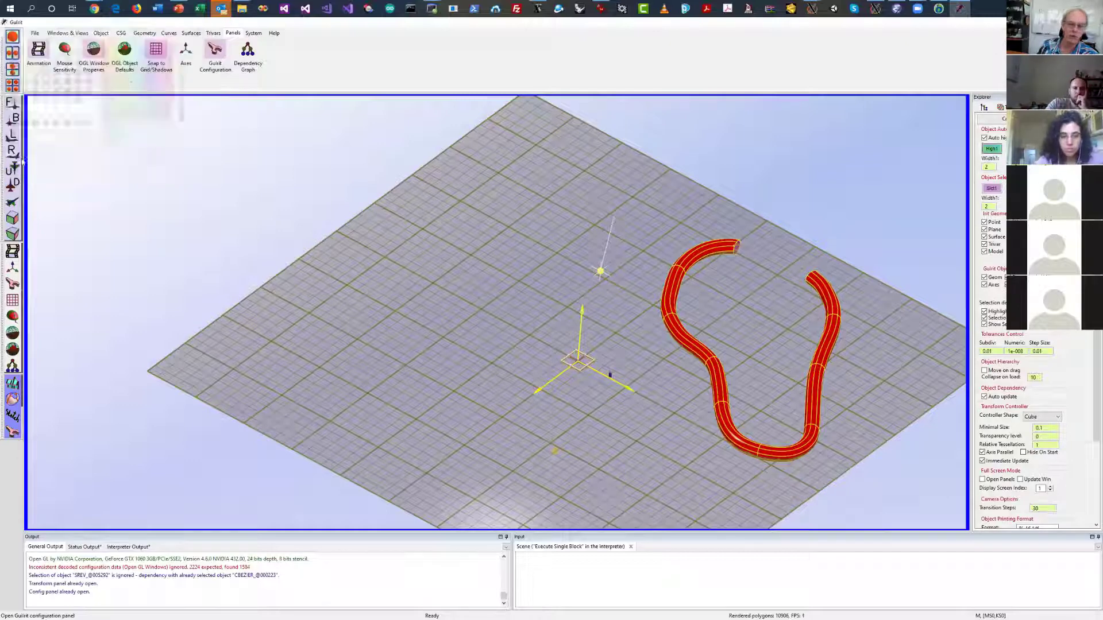
# Set the object selection colour to light yellow
pyautogui.click(990, 189)
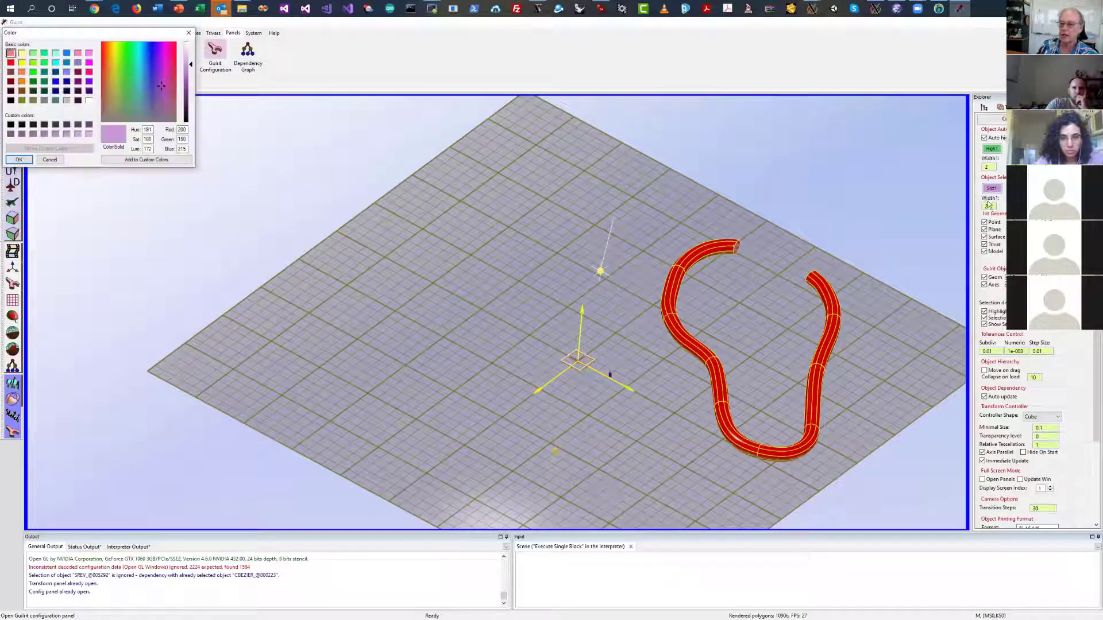
pyautogui.click(113, 70)
pyautogui.click(19, 160)
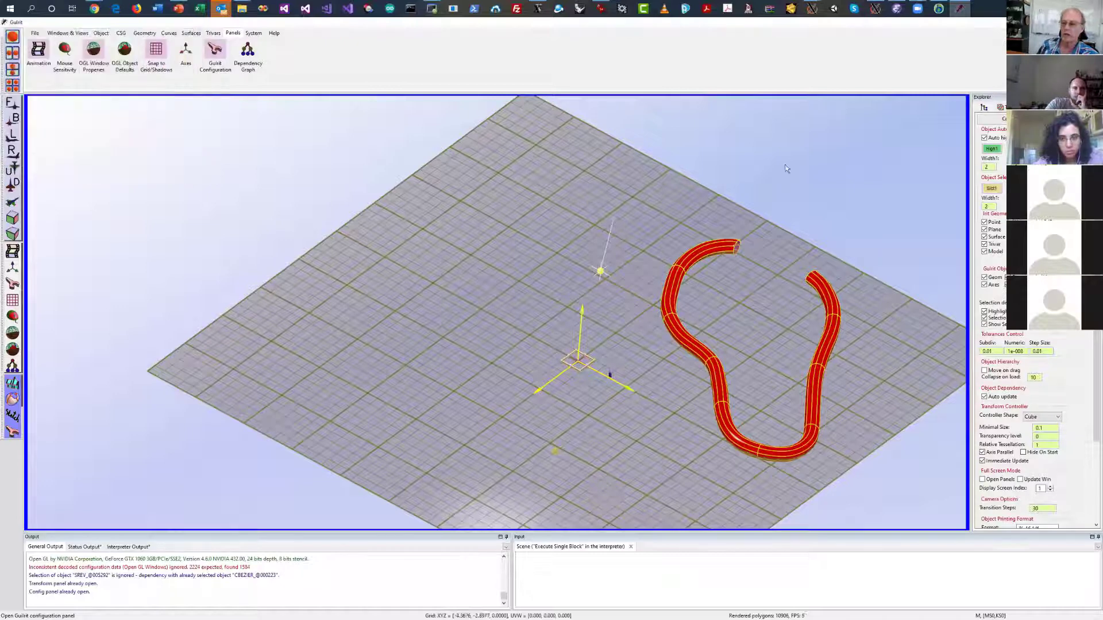
# Close the configuration and transform settings, and select the swept tube to check the new selection colour
pyautogui.click(826, 311)
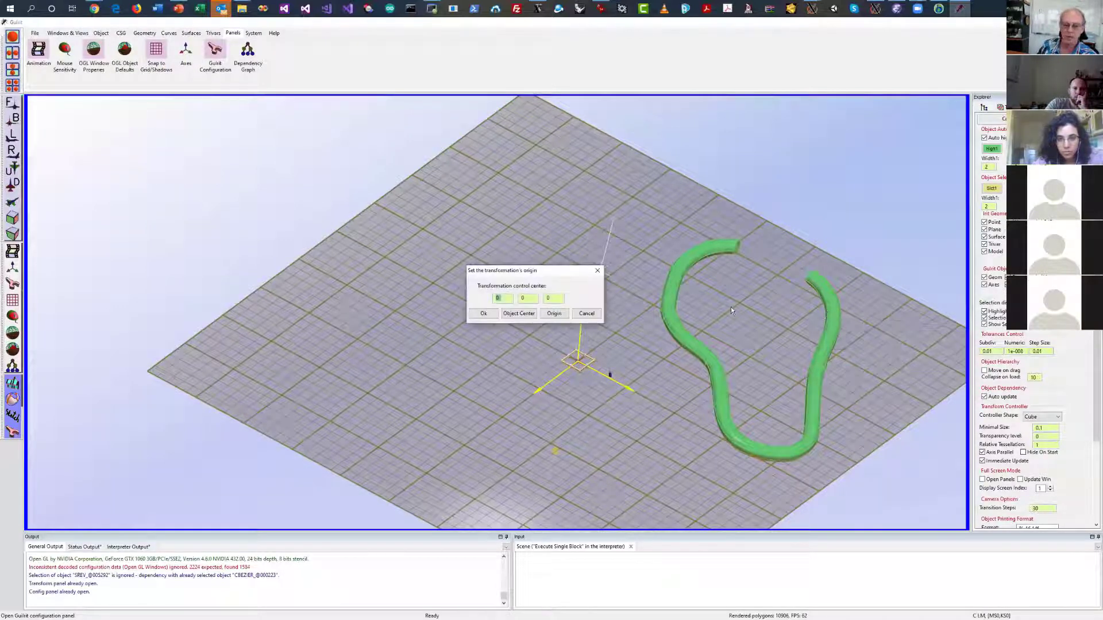
pyautogui.click(586, 313)
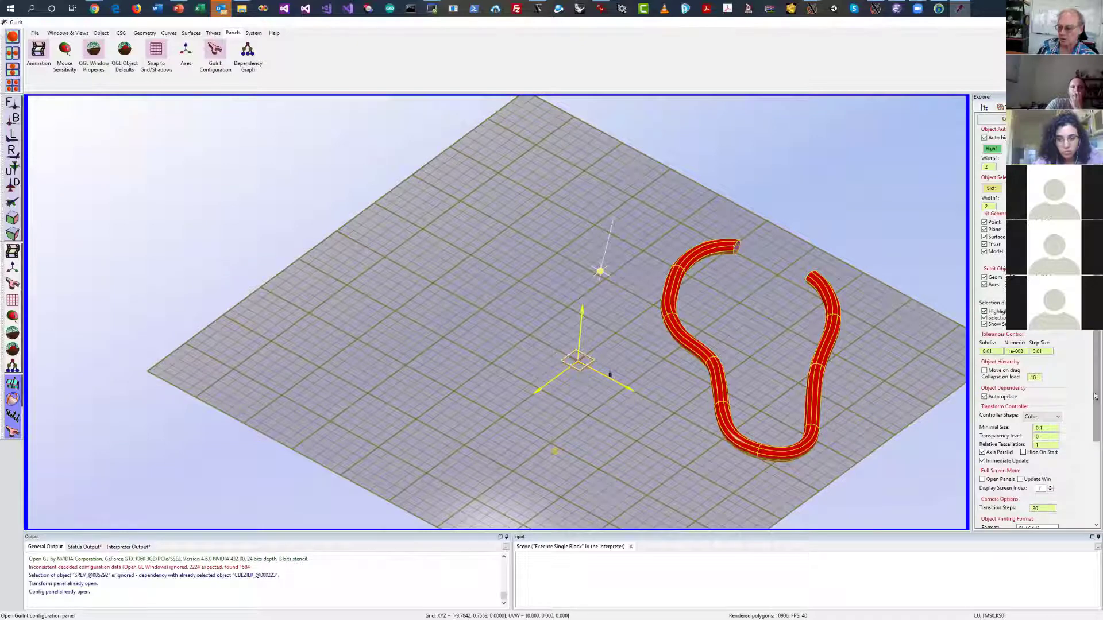
pyautogui.scroll(-10, 1076, 426)
pyautogui.click(1045, 519)
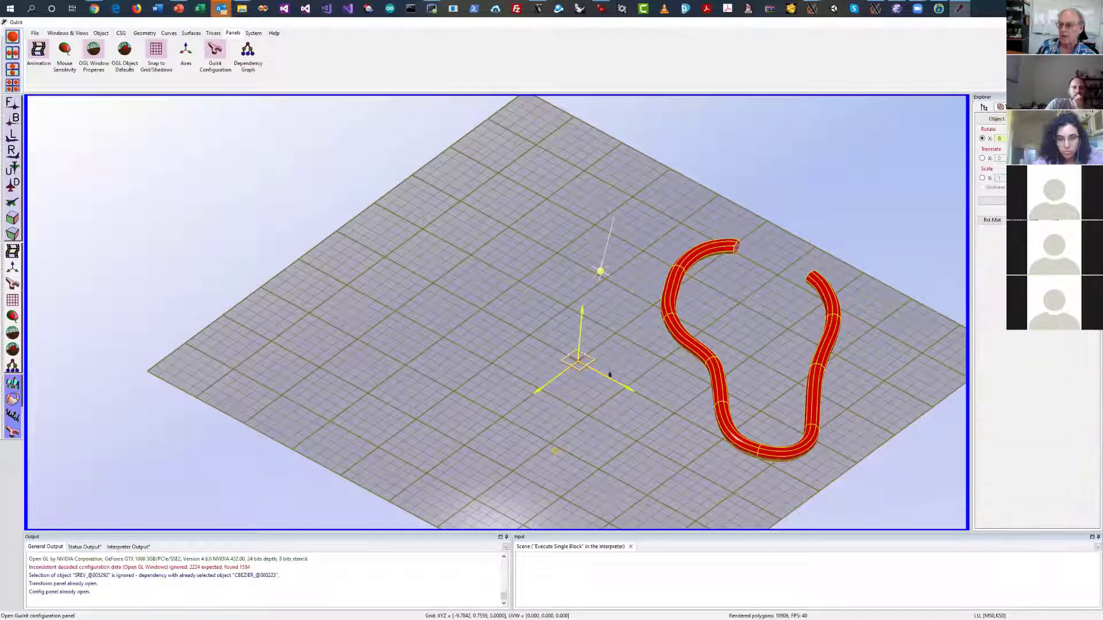
pyautogui.press('Escape')
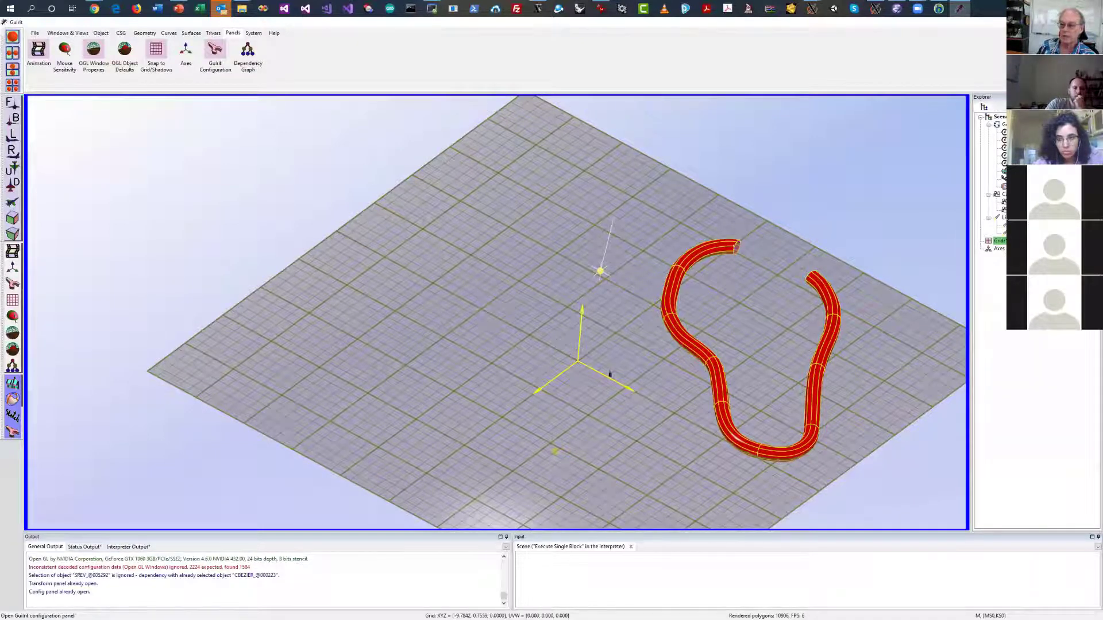
pyautogui.click(849, 344)
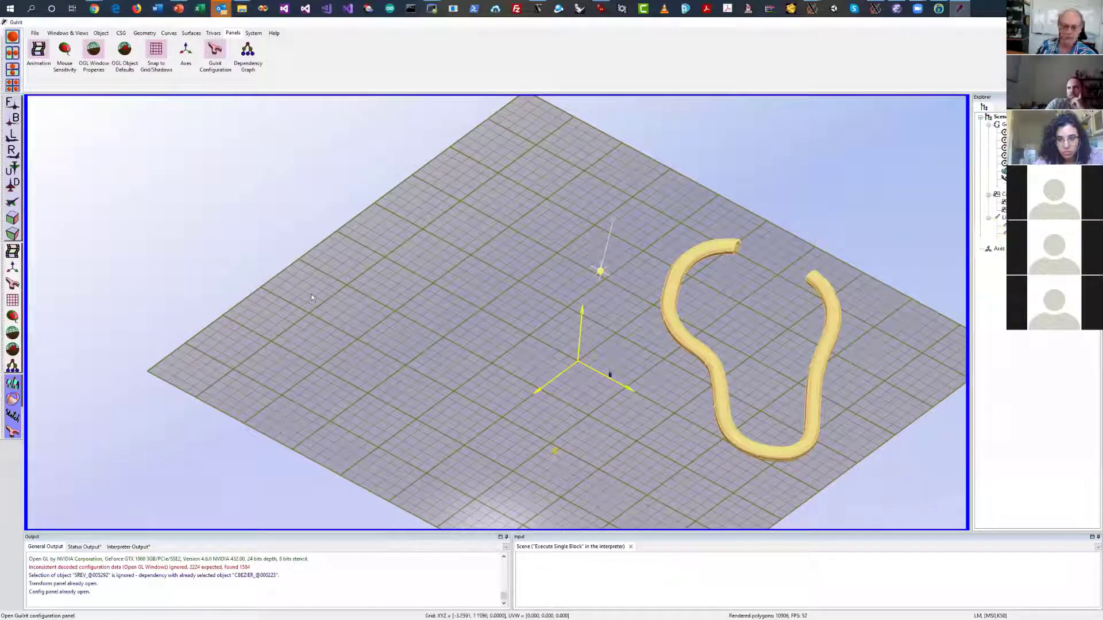
# Reopen the GuIrit configuration, look through all its settings down to the text window options, and deselect the tube
pyautogui.click(13, 283)
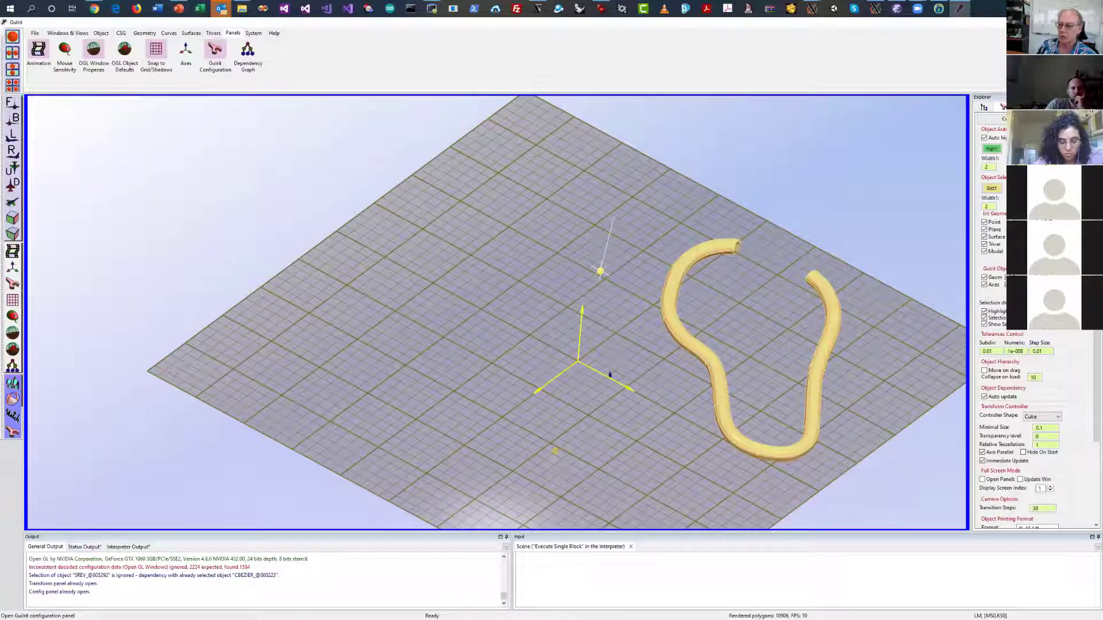
pyautogui.scroll(-1, 1031, 419)
pyautogui.scroll(-5, 1087, 419)
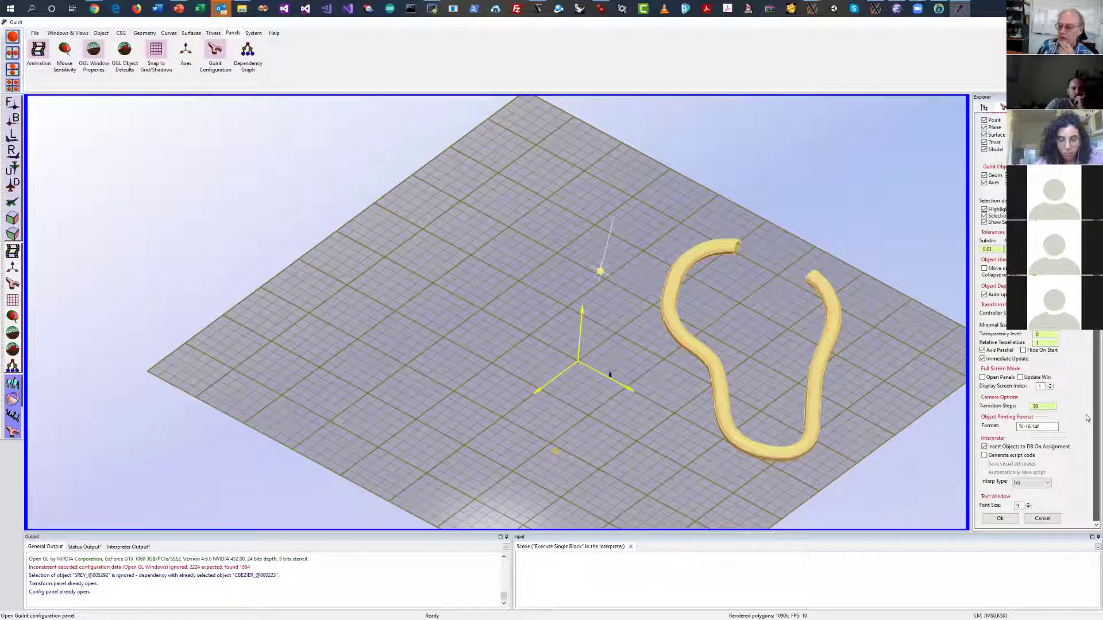
pyautogui.scroll(2, 1086, 399)
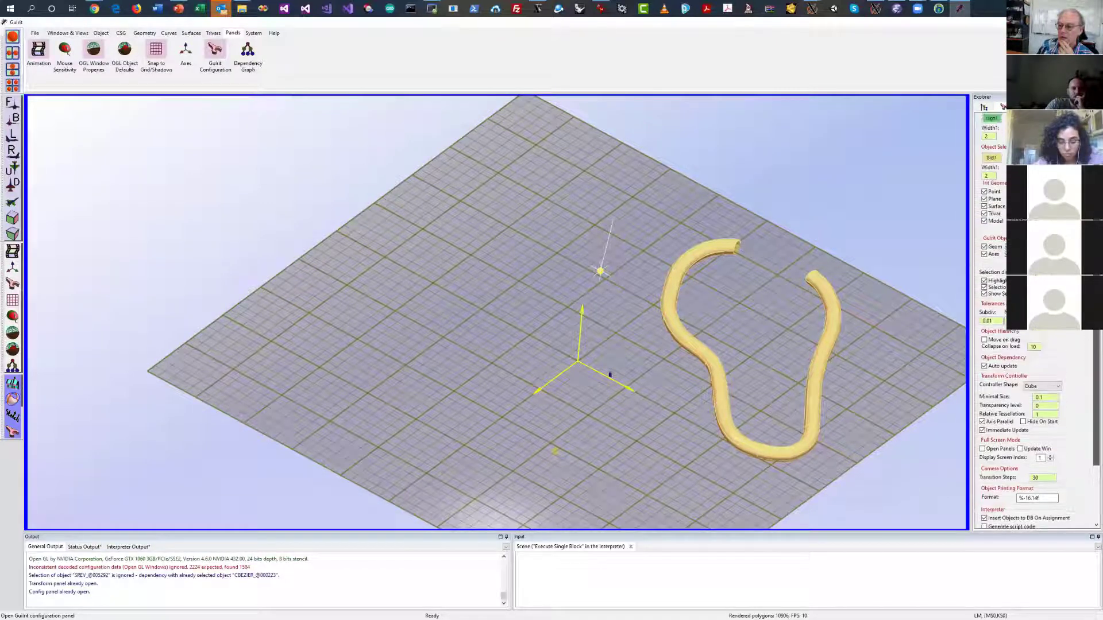
pyautogui.scroll(2, 1086, 399)
pyautogui.scroll(2, 1086, 399)
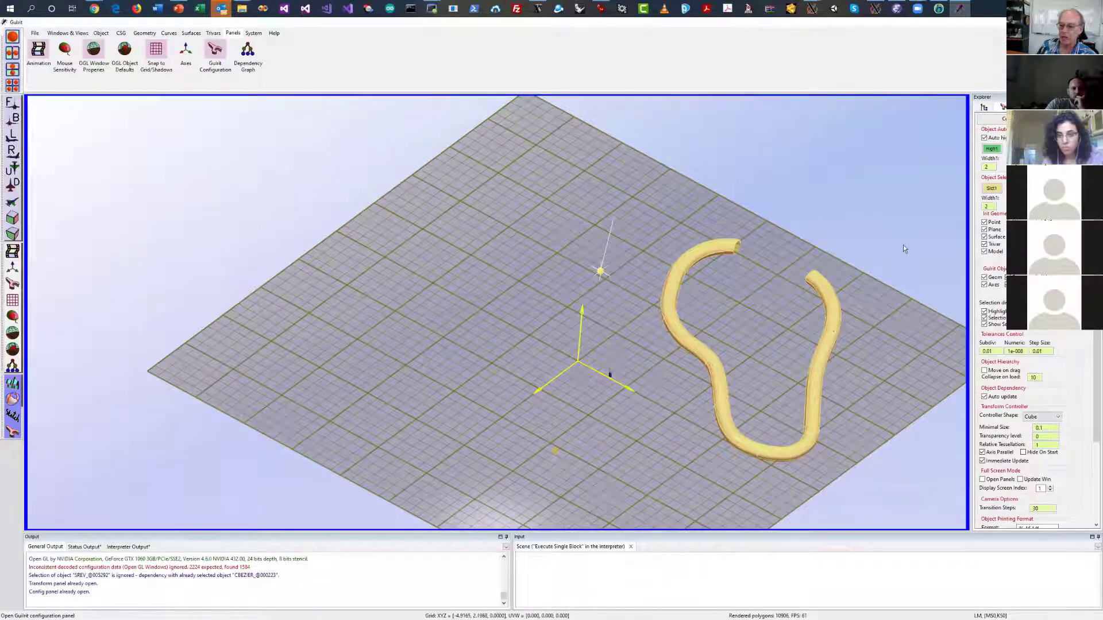
pyautogui.click(984, 107)
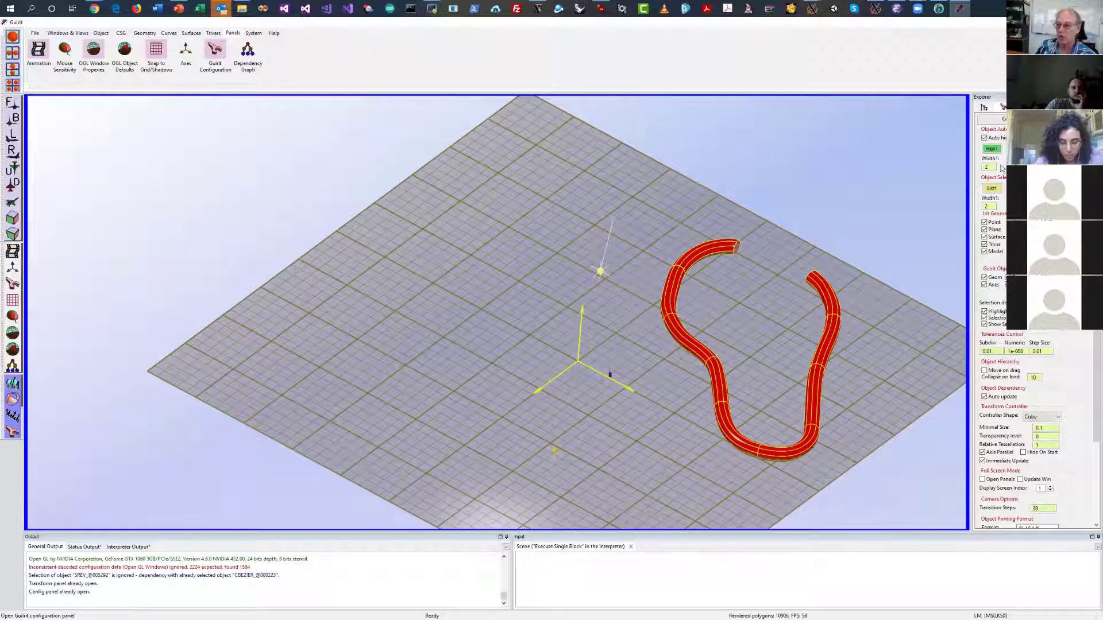
# Turn off automatic object highlighting and close the GuIrit configuration
pyautogui.click(984, 138)
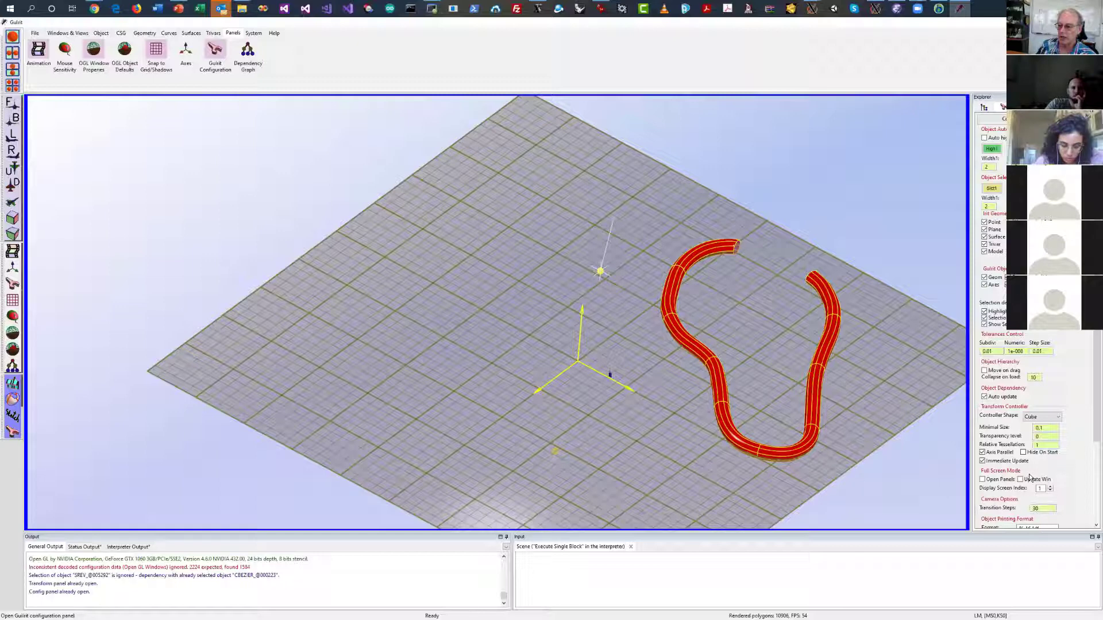
pyautogui.moveTo(1095, 399); pyautogui.dragTo(1094, 484)
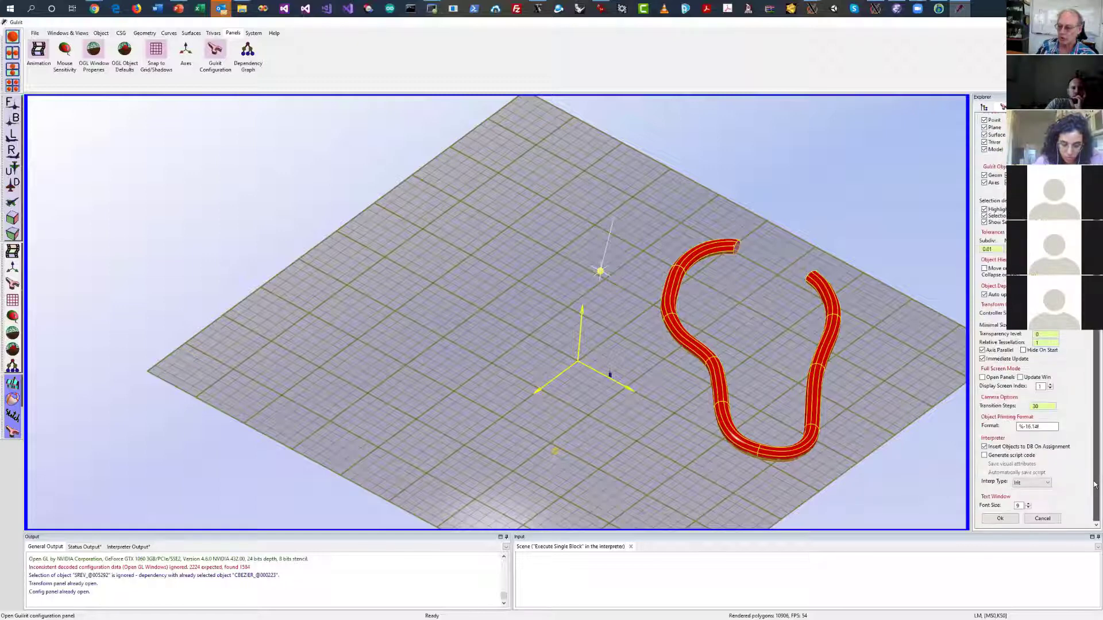
pyautogui.click(1042, 518)
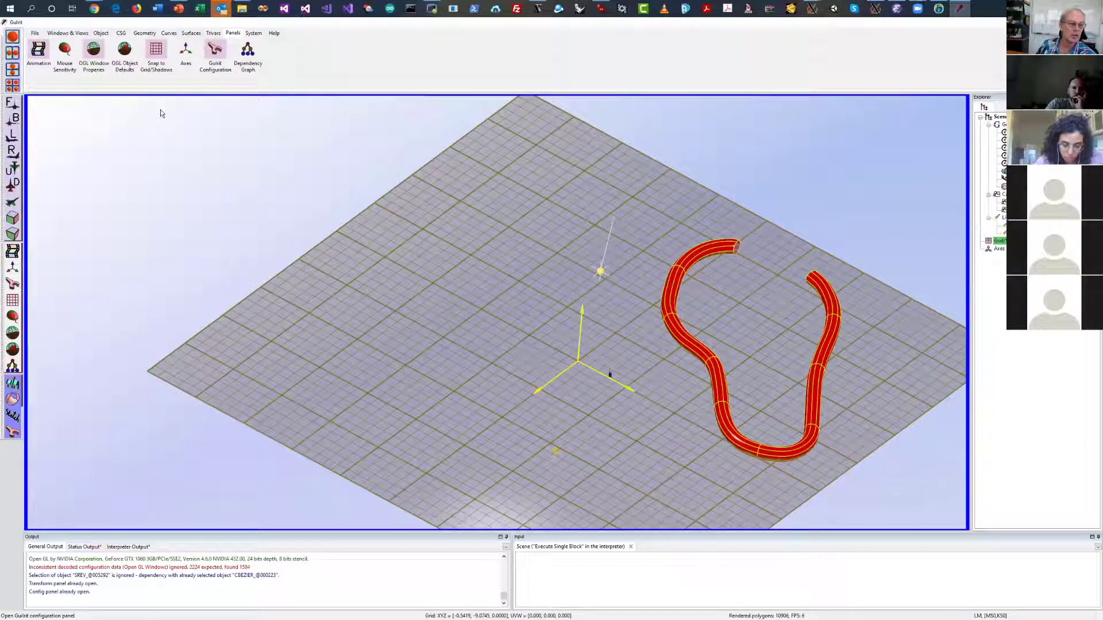
# Start the Sand Art tool to place a sand block at the scene's origin
pyautogui.click(254, 33)
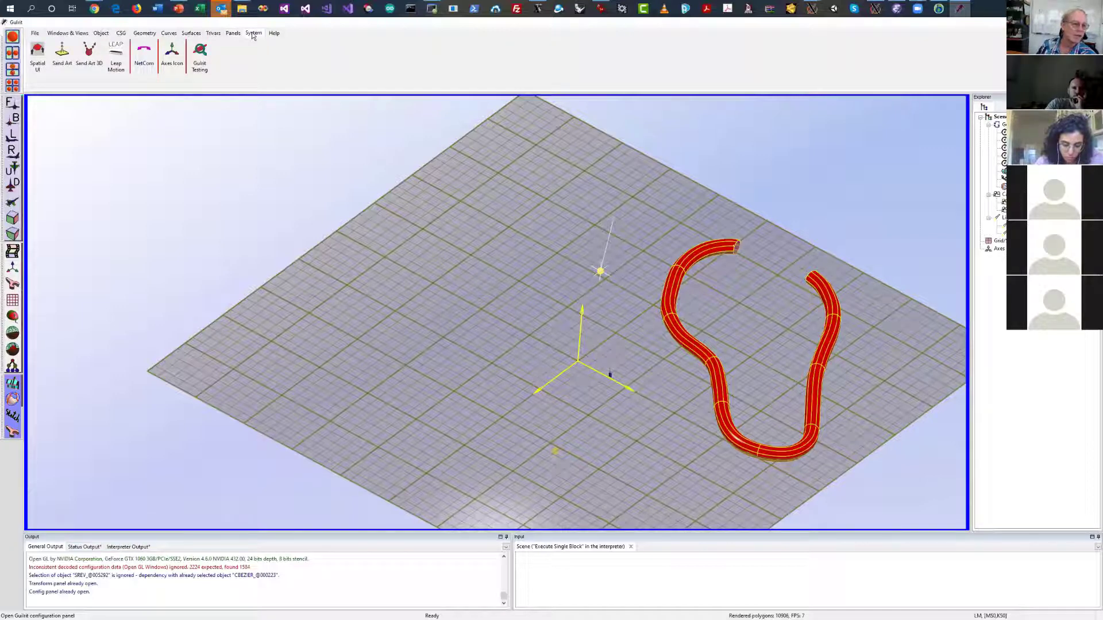
pyautogui.moveTo(465, 283); pyautogui.dragTo(680, 219, button='middle')
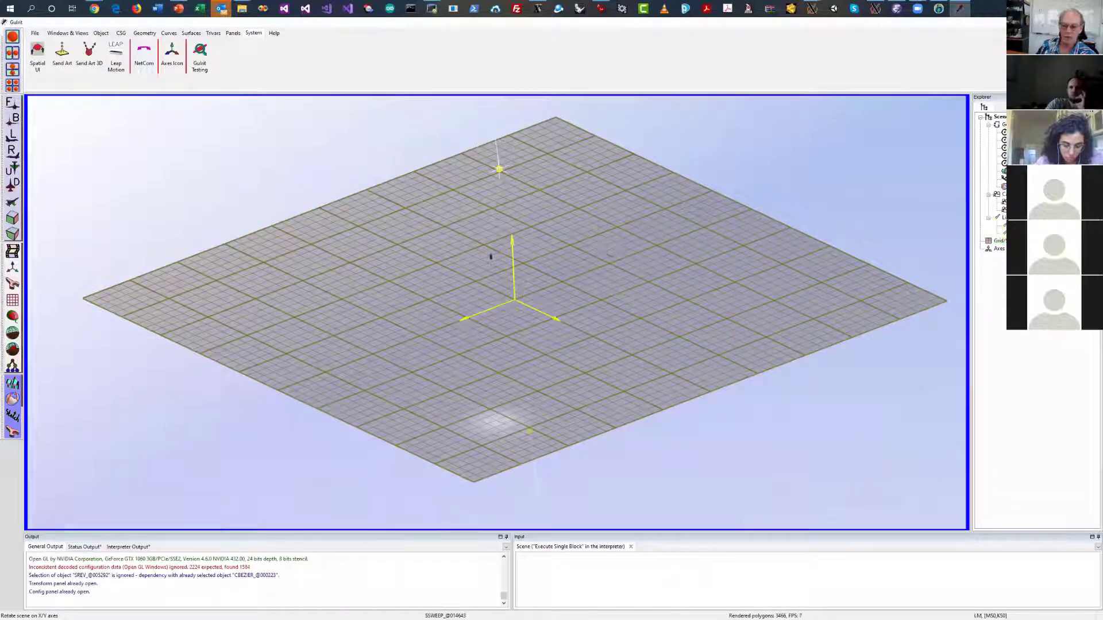
pyautogui.moveTo(711, 211); pyautogui.dragTo(94, 131, button='right')
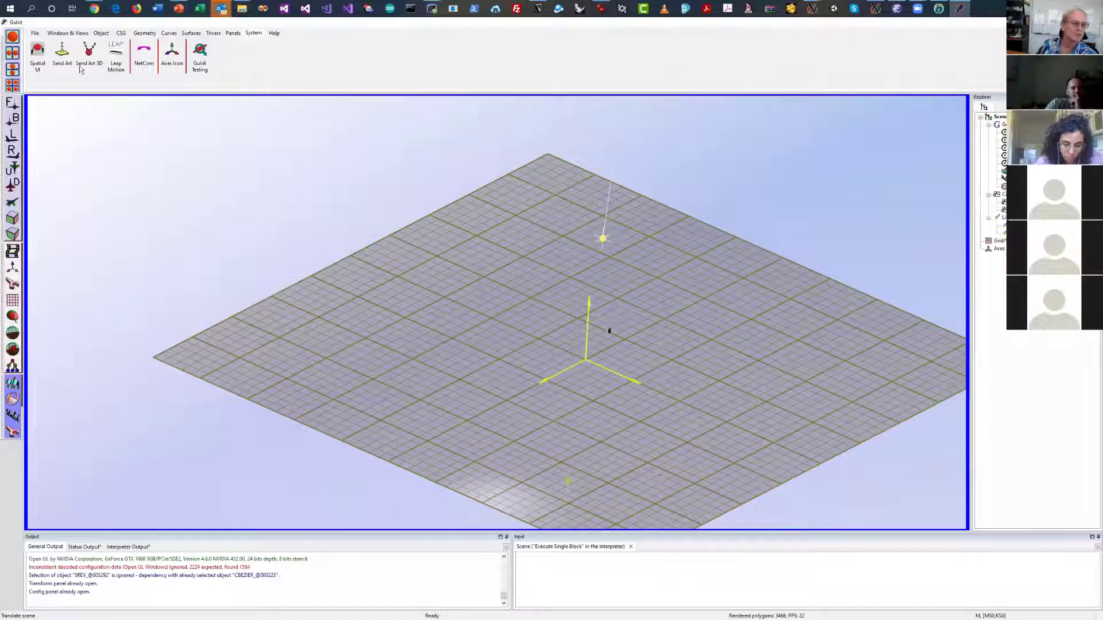
pyautogui.click(62, 53)
pyautogui.scroll(5, 643, 278)
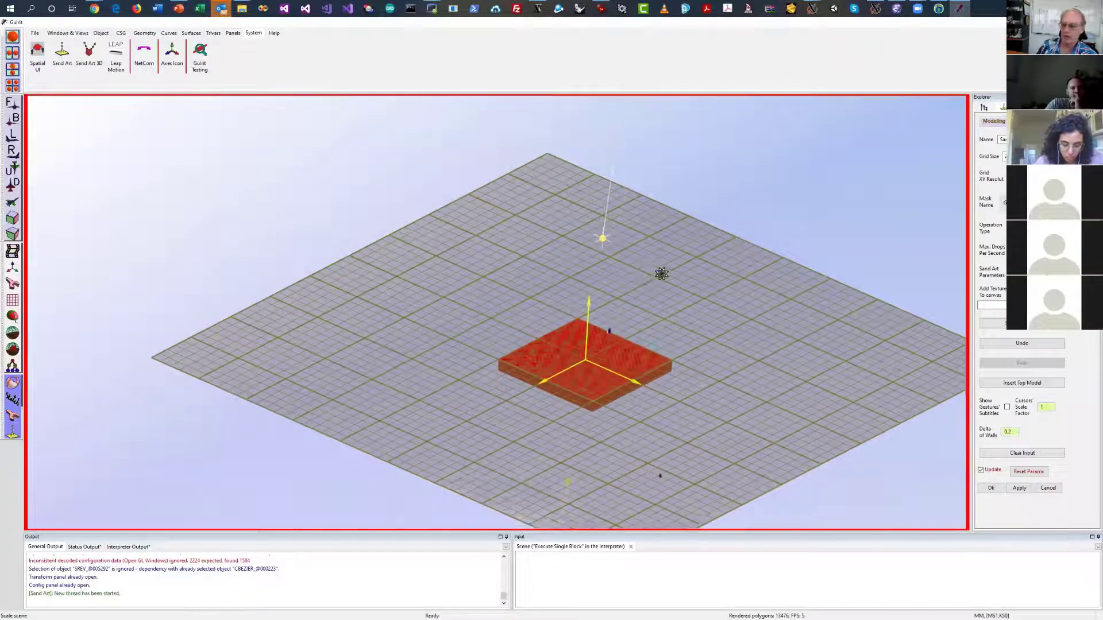
pyautogui.moveTo(666, 250); pyautogui.dragTo(695, 188, button='right')
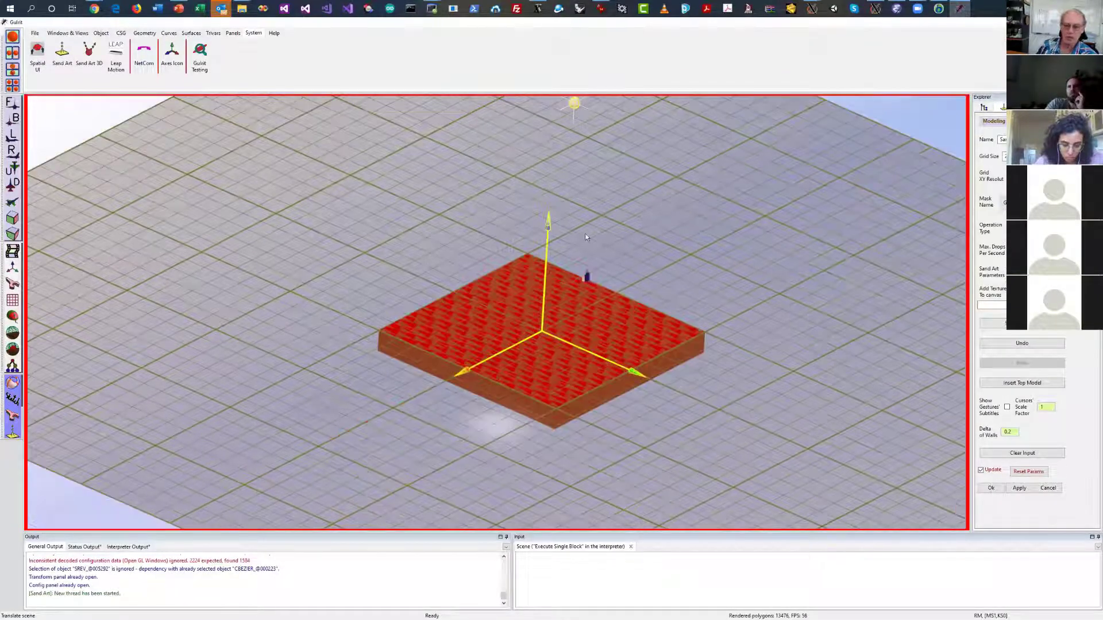
pyautogui.moveTo(585, 237); pyautogui.dragTo(557, 197, button='right')
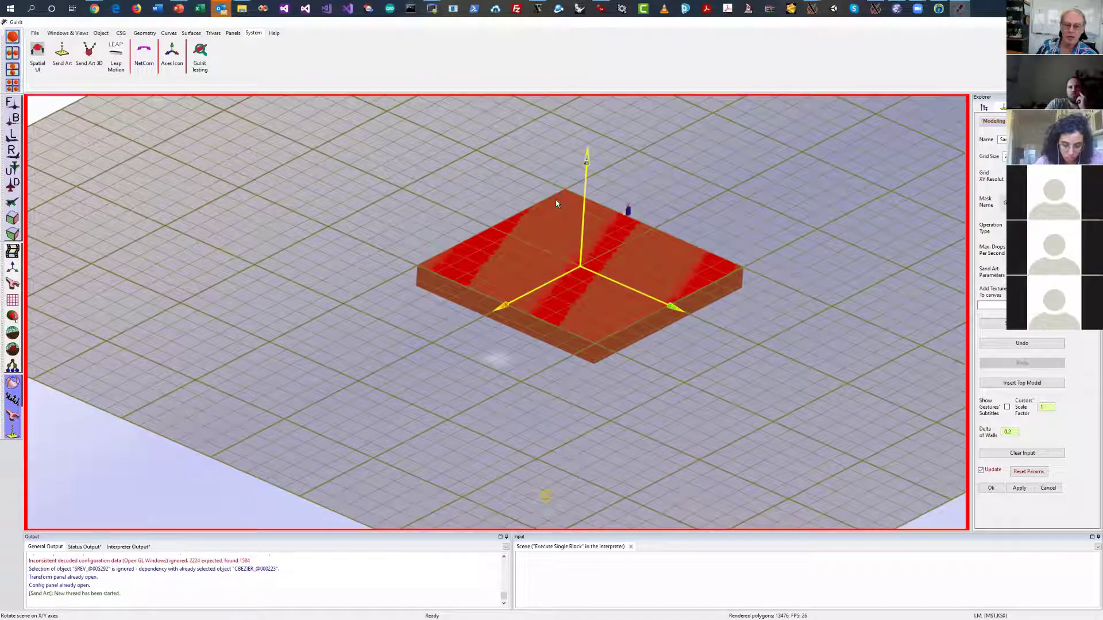
# Try a freehand sand stroke across the block's far part, inspect it from another angle, and cancel Sand Art
pyautogui.moveTo(556, 203)
pyautogui.mouseDown()
pyautogui.moveTo(557, 231)
pyautogui.moveTo(613, 234)
pyautogui.moveTo(630, 251)
pyautogui.moveTo(598, 223)
pyautogui.moveTo(615, 214)
pyautogui.mouseUp()
pyautogui.moveTo(659, 234)
pyautogui.mouseDown(button='middle')
pyautogui.moveTo(468, 269)
pyautogui.moveTo(751, 223)
pyautogui.mouseUp(button='middle')
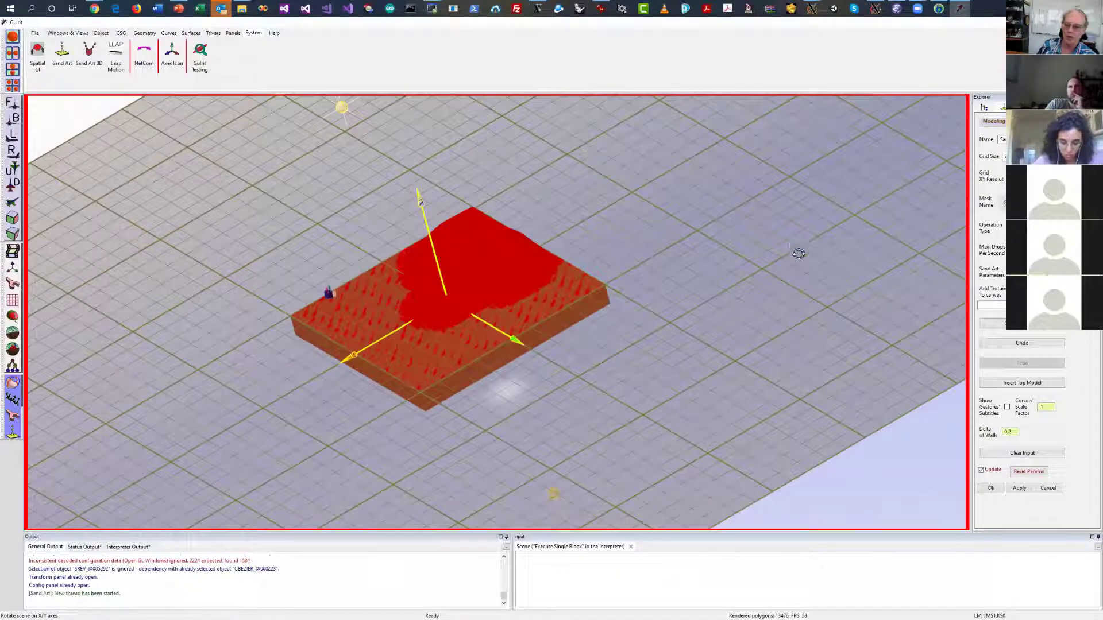
pyautogui.moveTo(797, 251); pyautogui.dragTo(847, 219, button='middle')
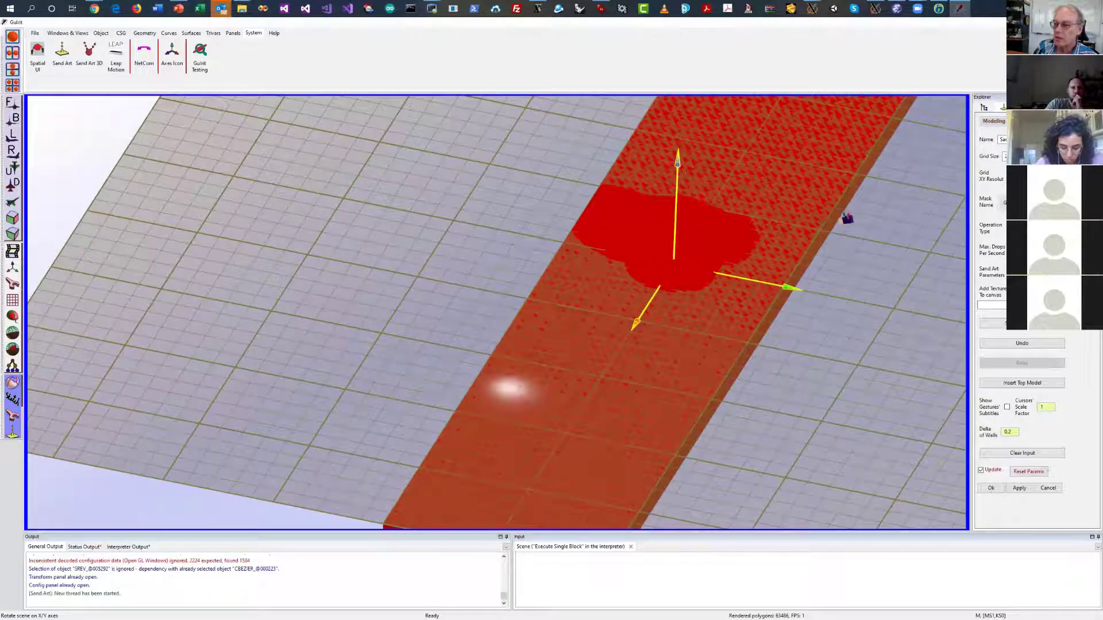
pyautogui.click(1048, 488)
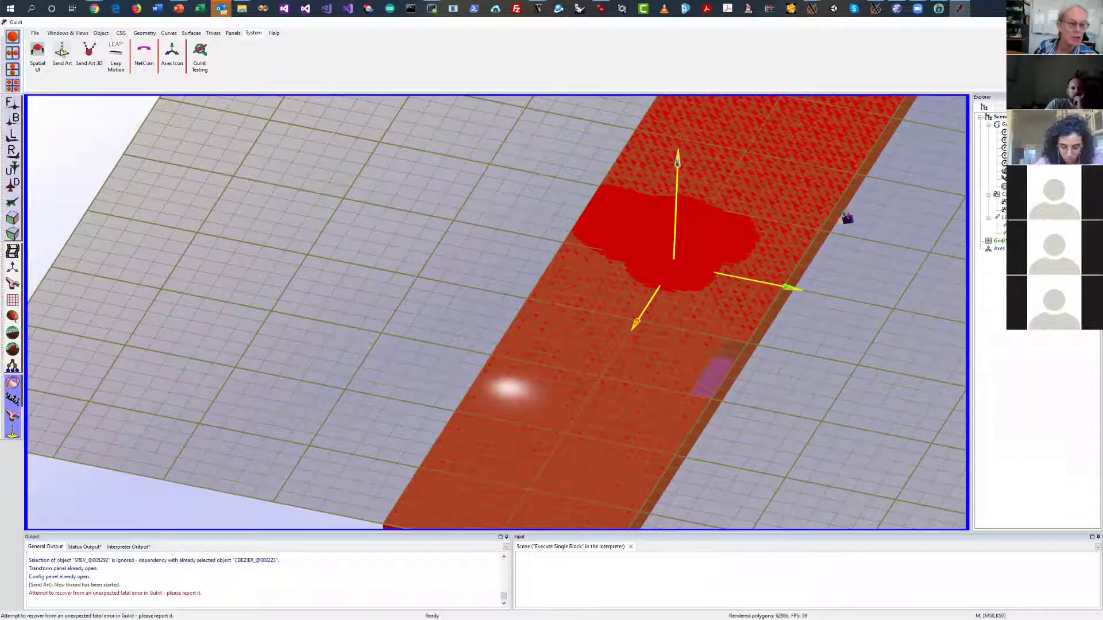
# Dismiss the crash error, start GuIrit again, and maximise its window
pyautogui.moveTo(931, 231); pyautogui.dragTo(831, 230, button='middle')
pyautogui.scroll(-5, 746, 239)
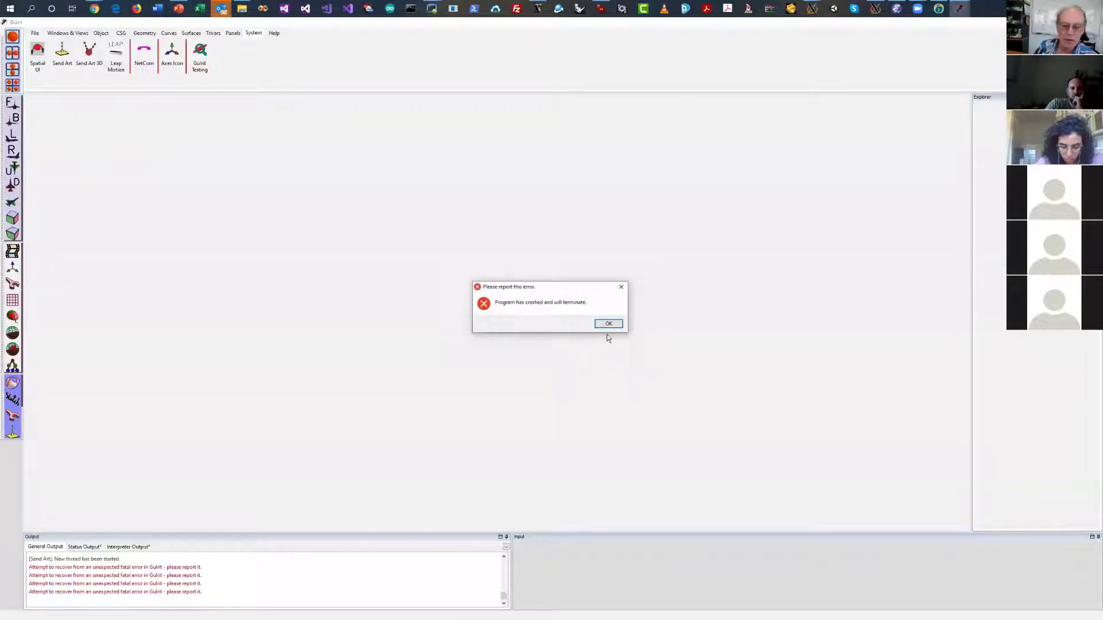
pyautogui.click(608, 323)
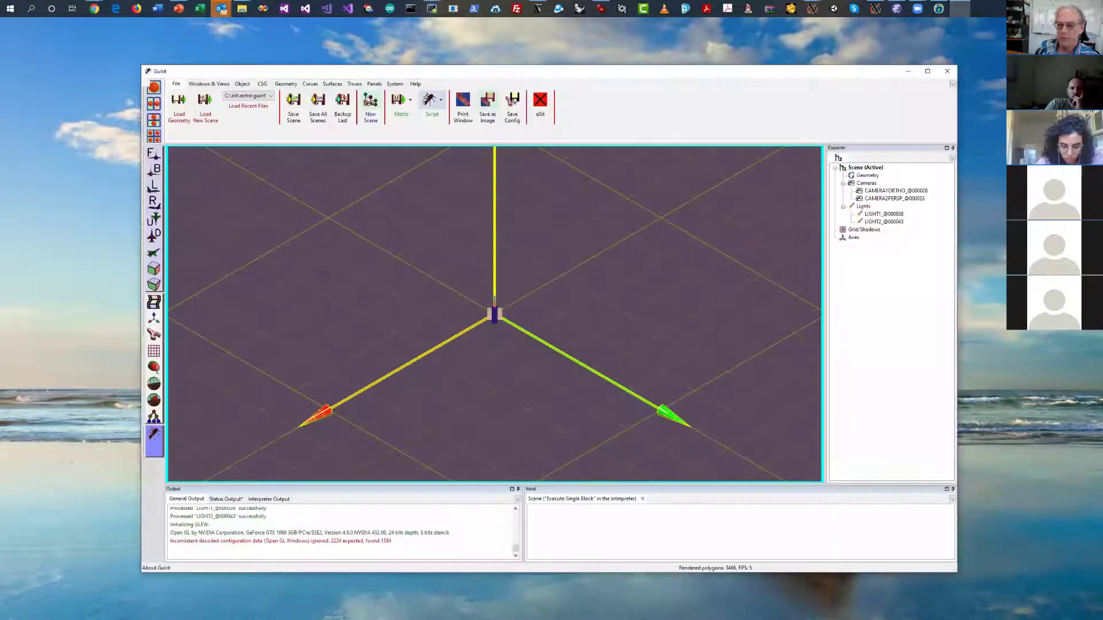
pyautogui.doubleClick(636, 72)
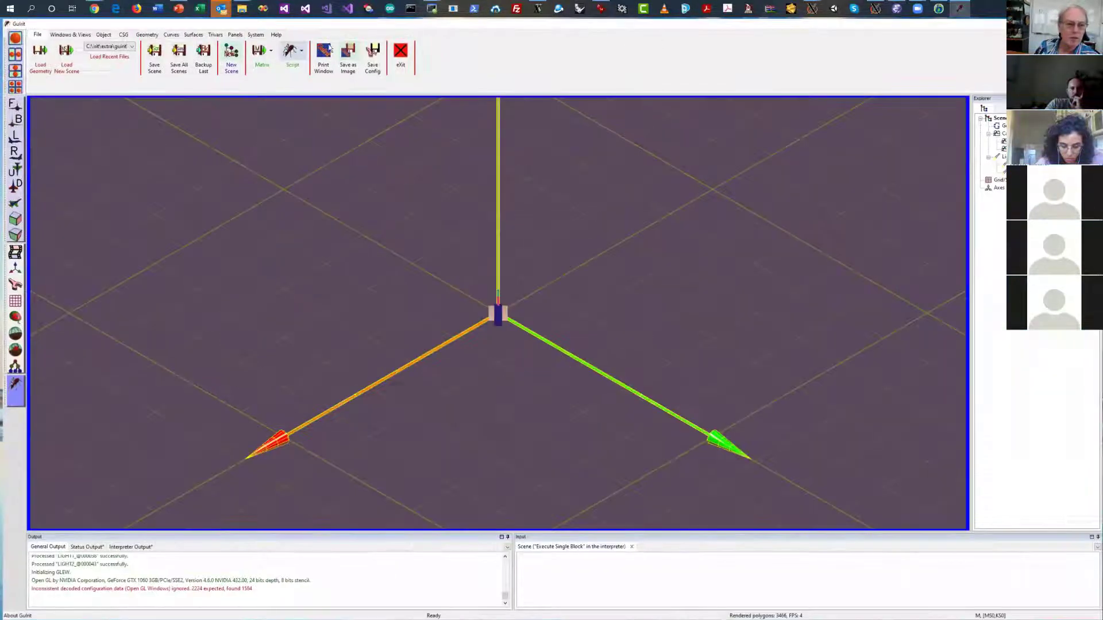
# Start Sand Art in the fresh scene, view the whole sand block from an angle, and close GuIrit
pyautogui.click(254, 34)
pyautogui.click(63, 54)
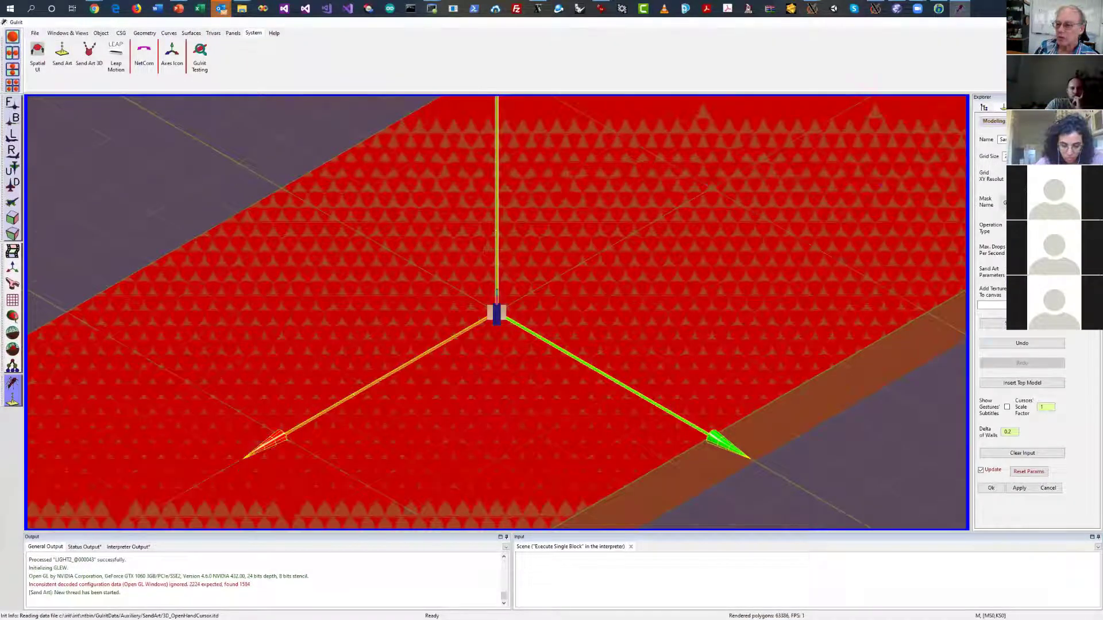
pyautogui.scroll(-6, 842, 212)
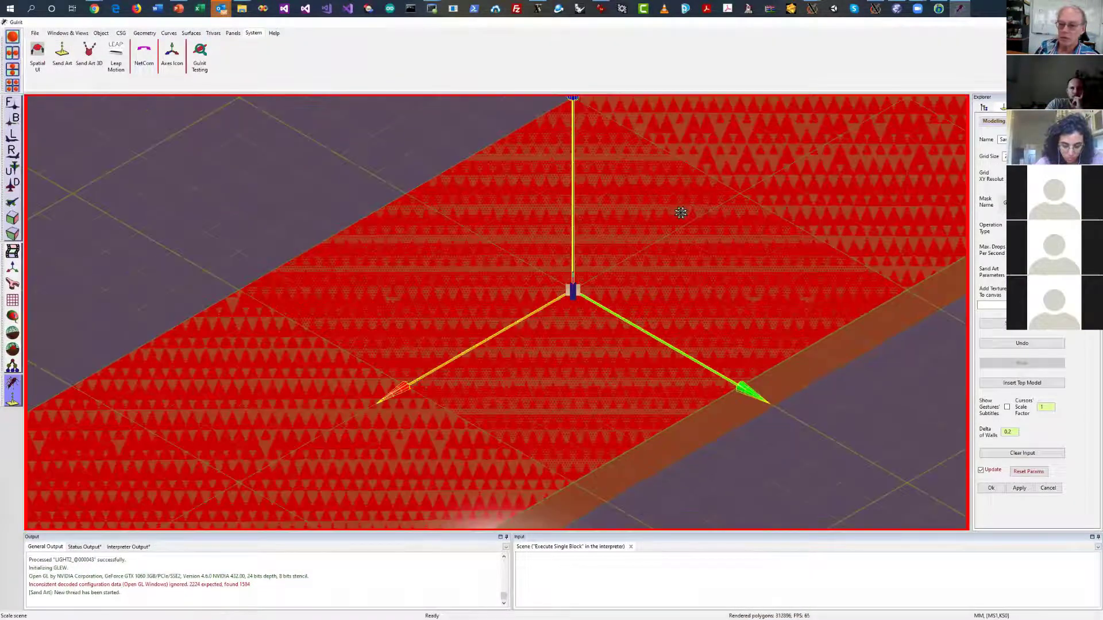
pyautogui.moveTo(743, 195); pyautogui.dragTo(668, 352)
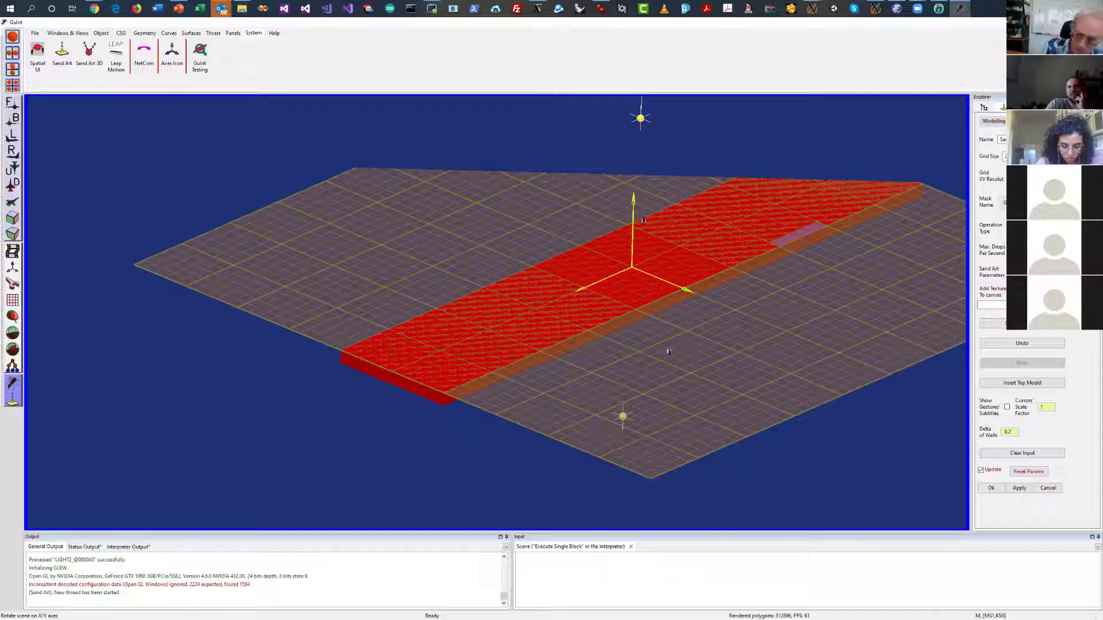
pyautogui.hotkey('alt', 'F4')
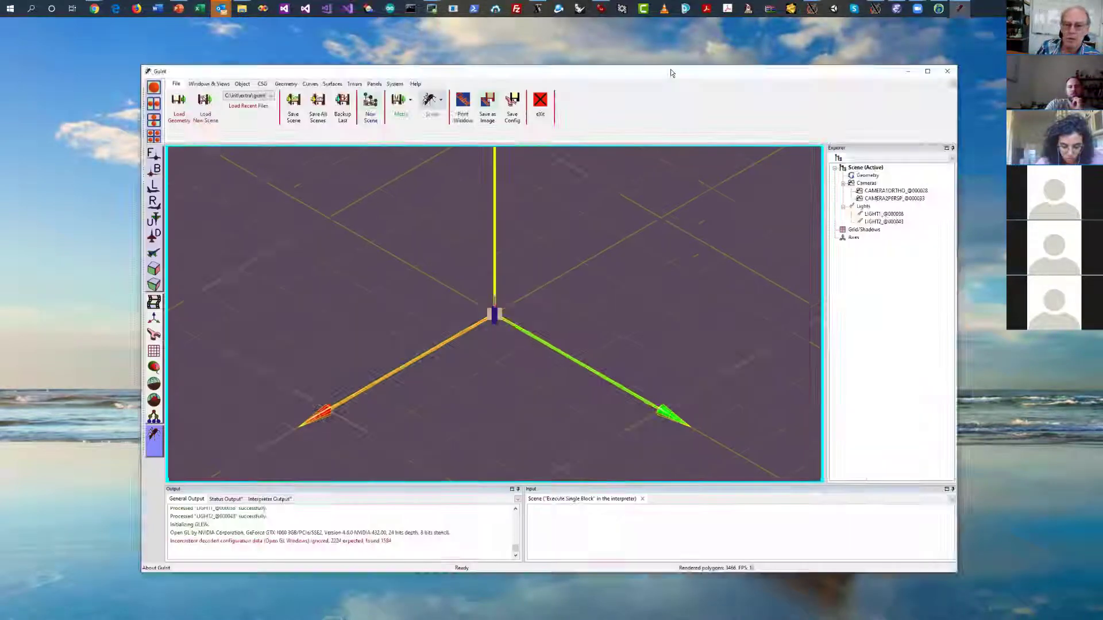
# Maximise the window, start the 3D Pixels general geometry application, and turn the scene to an angled view
pyautogui.doubleClick(671, 69)
pyautogui.click(253, 34)
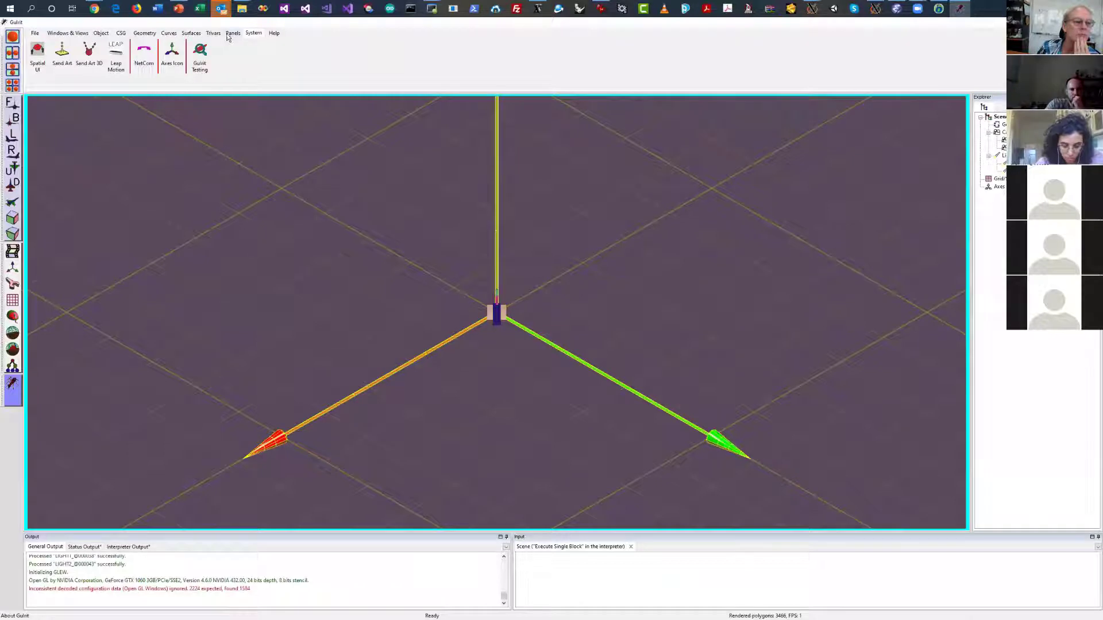
pyautogui.click(144, 32)
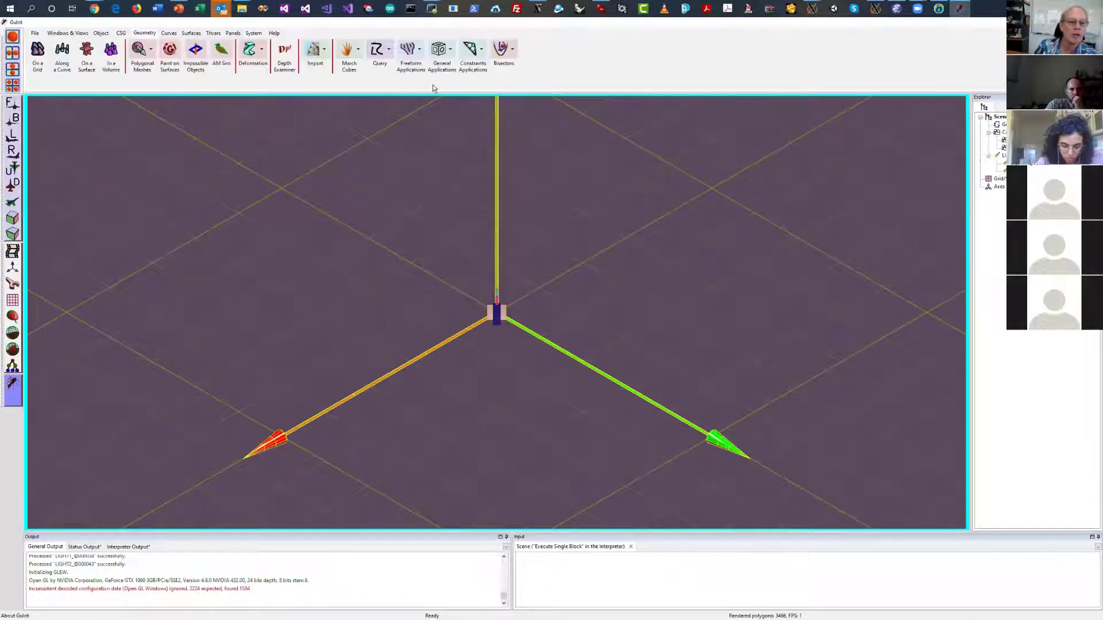
pyautogui.click(447, 55)
pyautogui.moveTo(776, 274); pyautogui.dragTo(684, 231)
# Load BenGurion.ppm from the irit data folder as the first image, filtering the files to PPM
pyautogui.click(1083, 169)
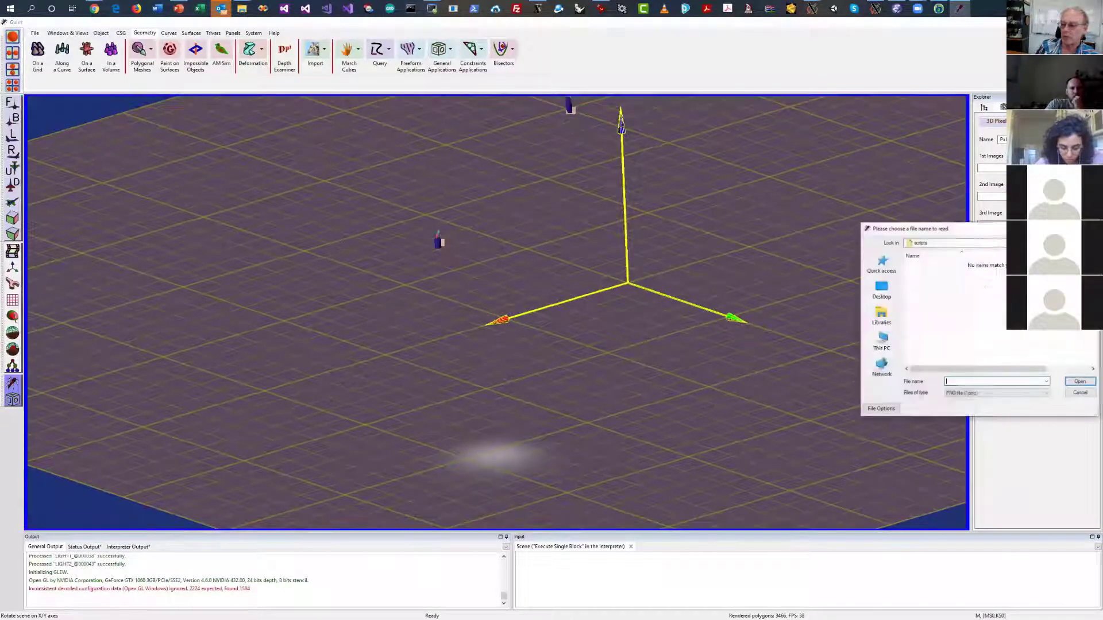
pyautogui.click(1036, 243)
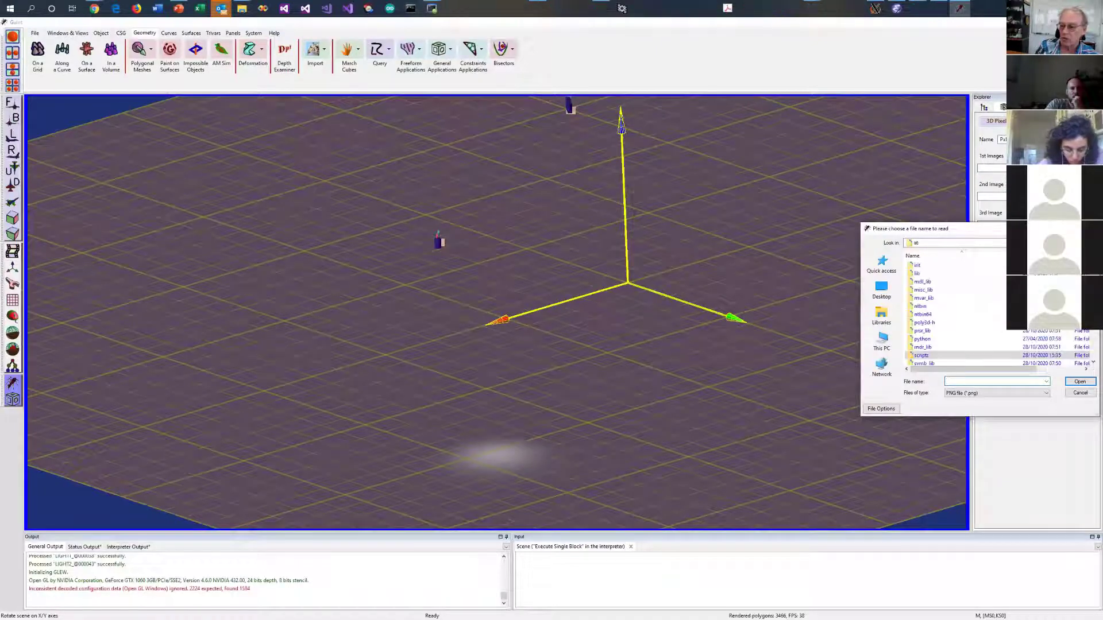
pyautogui.doubleClick(922, 264)
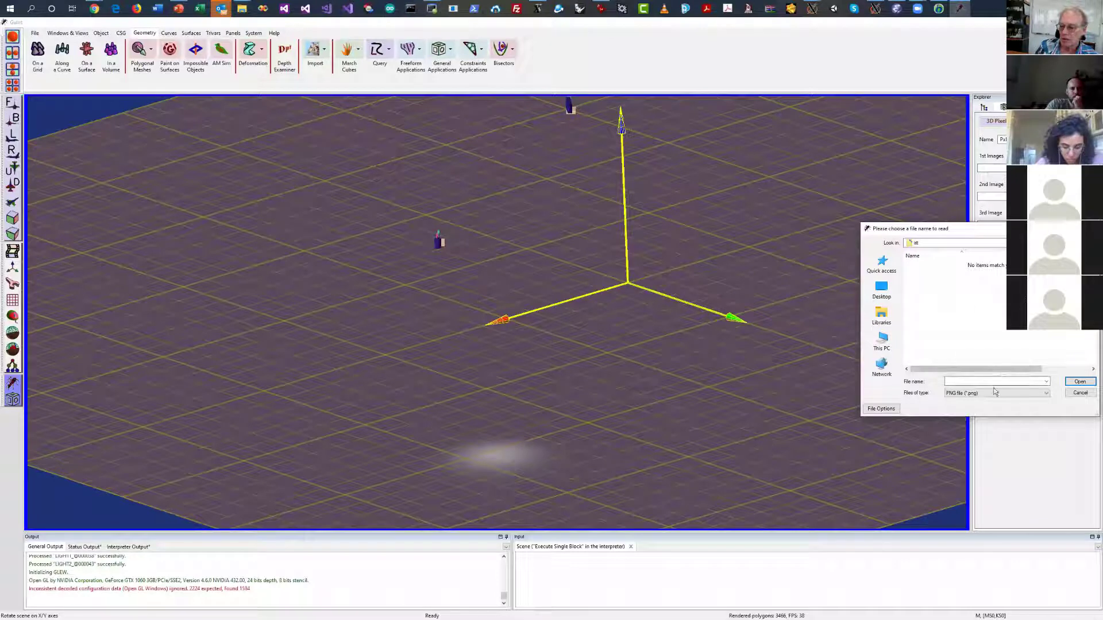
pyautogui.click(1036, 243)
pyautogui.click(1036, 243)
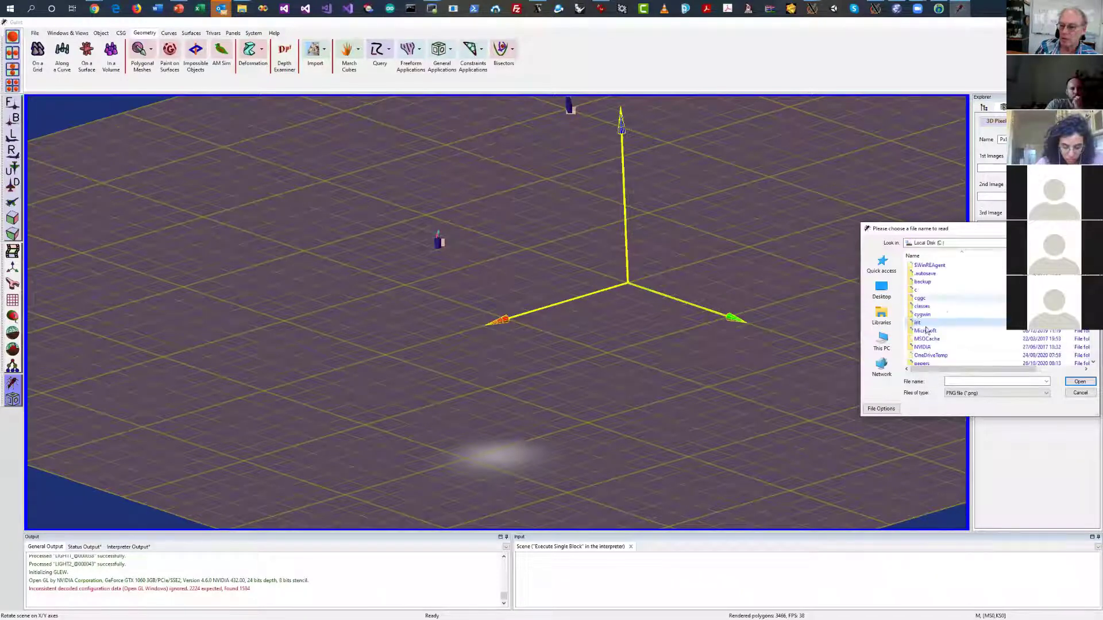
pyautogui.doubleClick(921, 323)
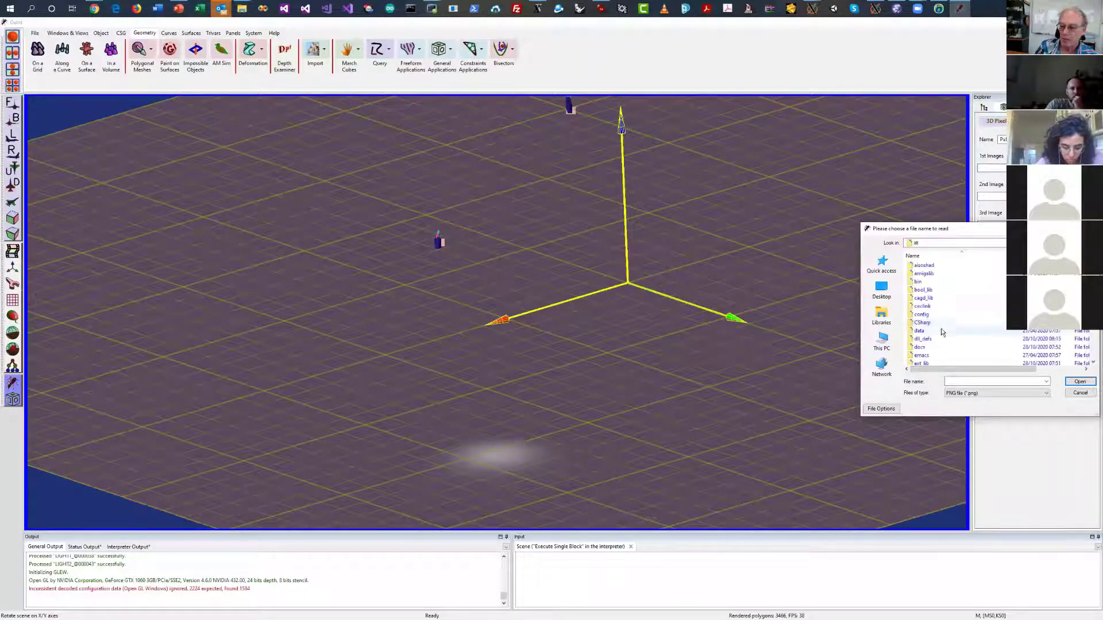
pyautogui.scroll(-3, 929, 341)
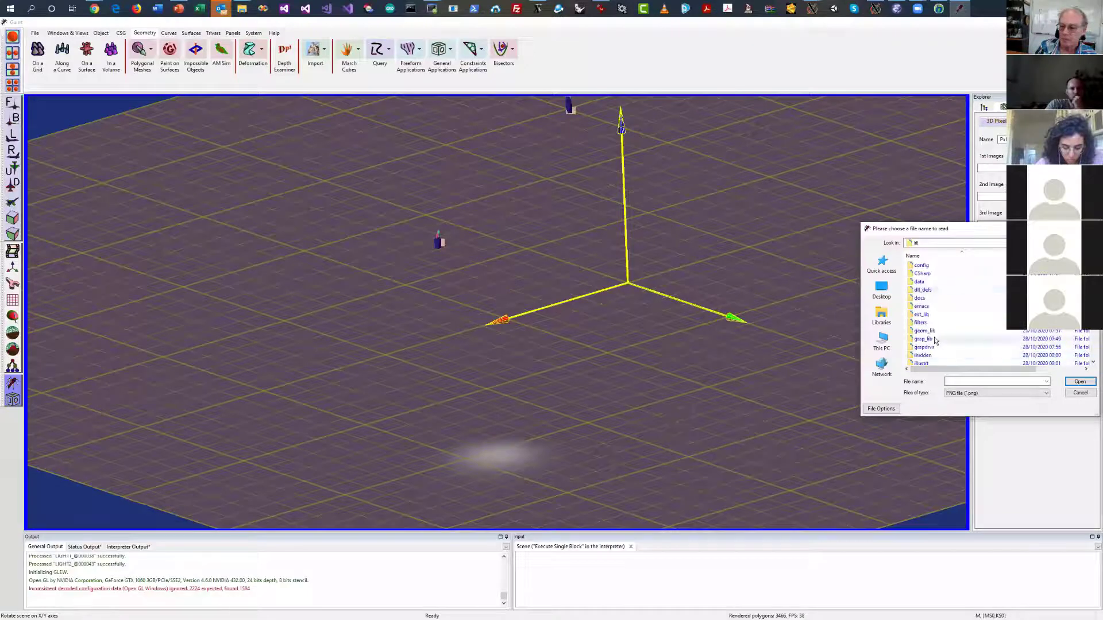
pyautogui.doubleClick(918, 281)
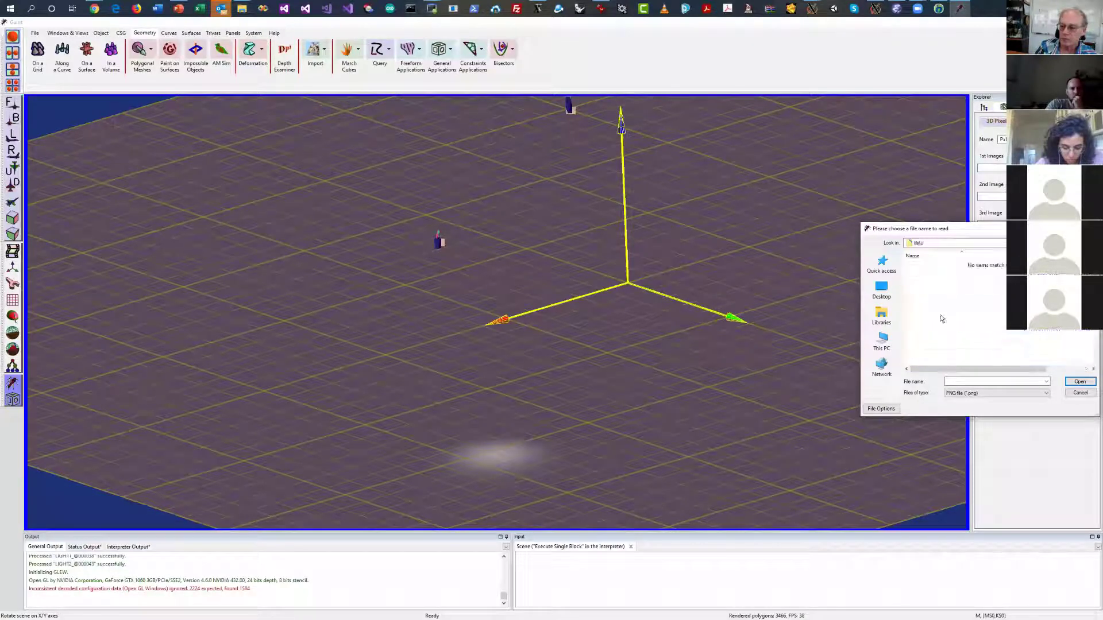
pyautogui.click(971, 393)
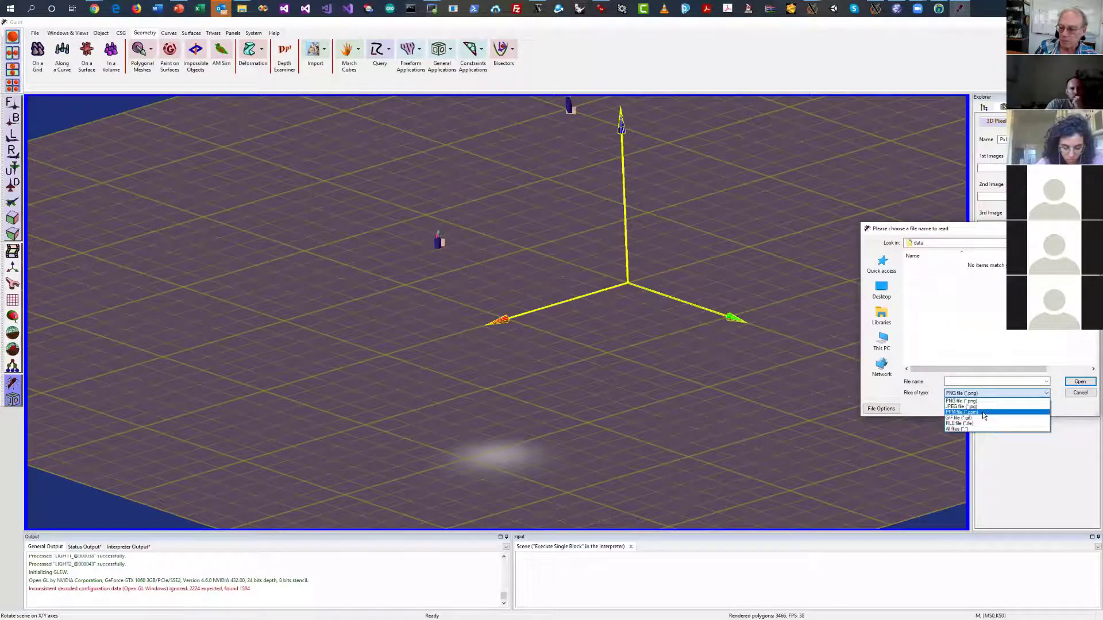
pyautogui.click(983, 412)
pyautogui.click(932, 266)
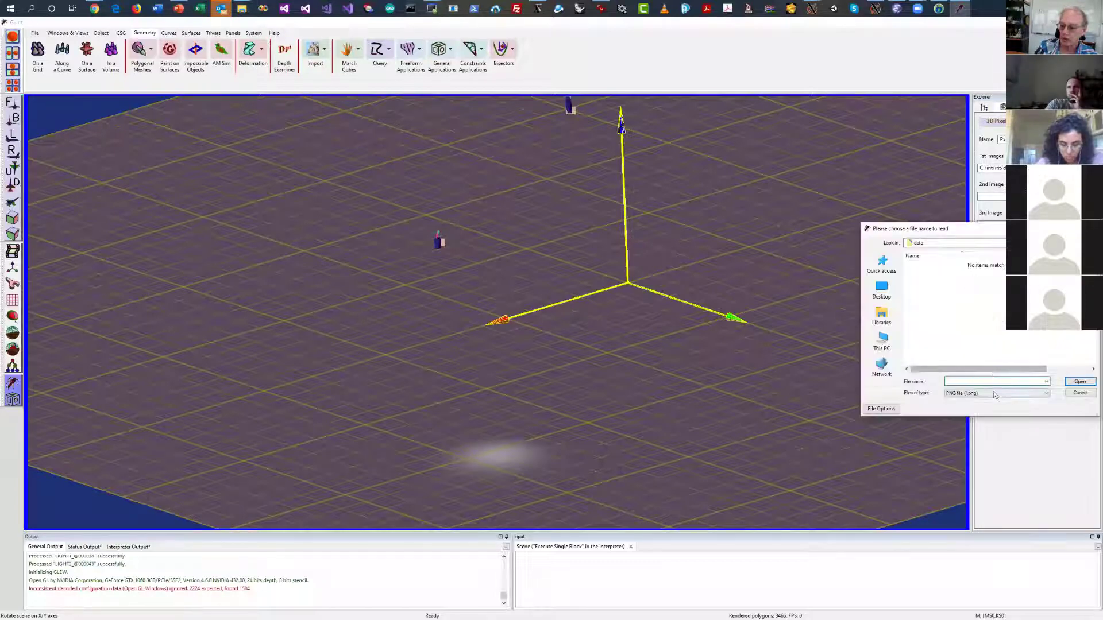
# Load Herzel.ppm from the data folder as the second image, filtering the files to PPM
pyautogui.click(995, 393)
pyautogui.click(965, 412)
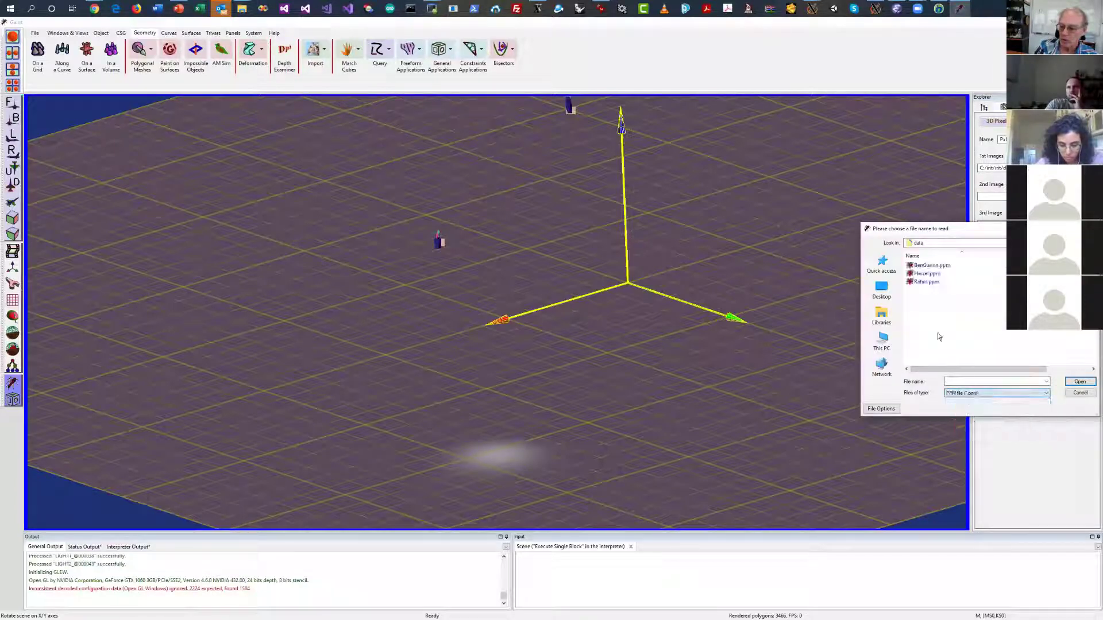
pyautogui.doubleClick(927, 274)
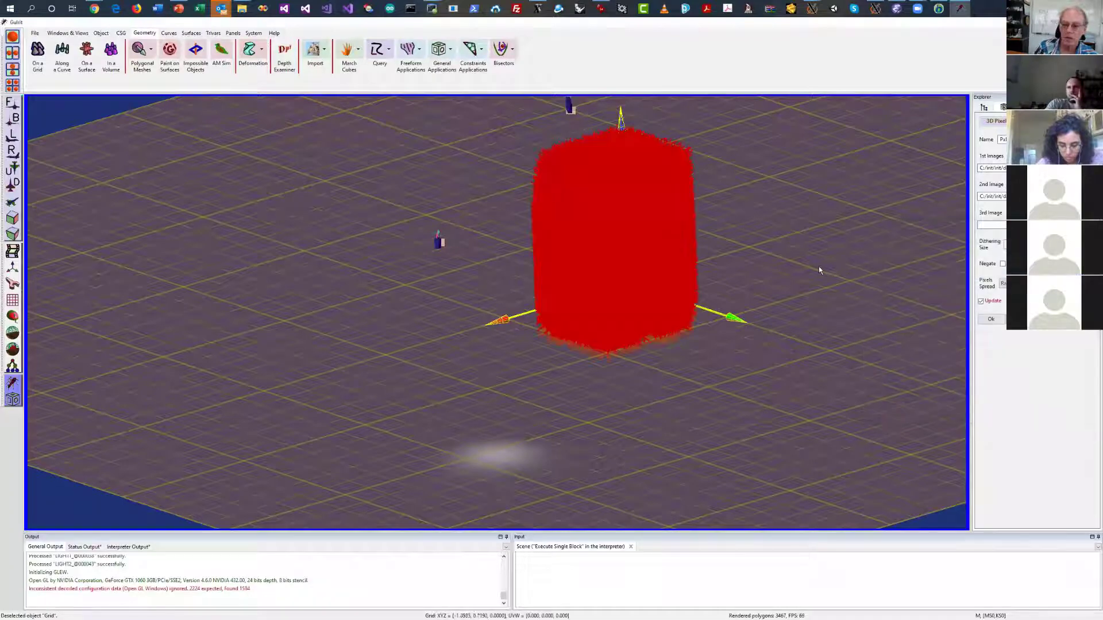
# Set the relative point size to 0.001 in the default object display options, viewing the red pixel cube edge-on
pyautogui.moveTo(819, 269); pyautogui.dragTo(735, 330)
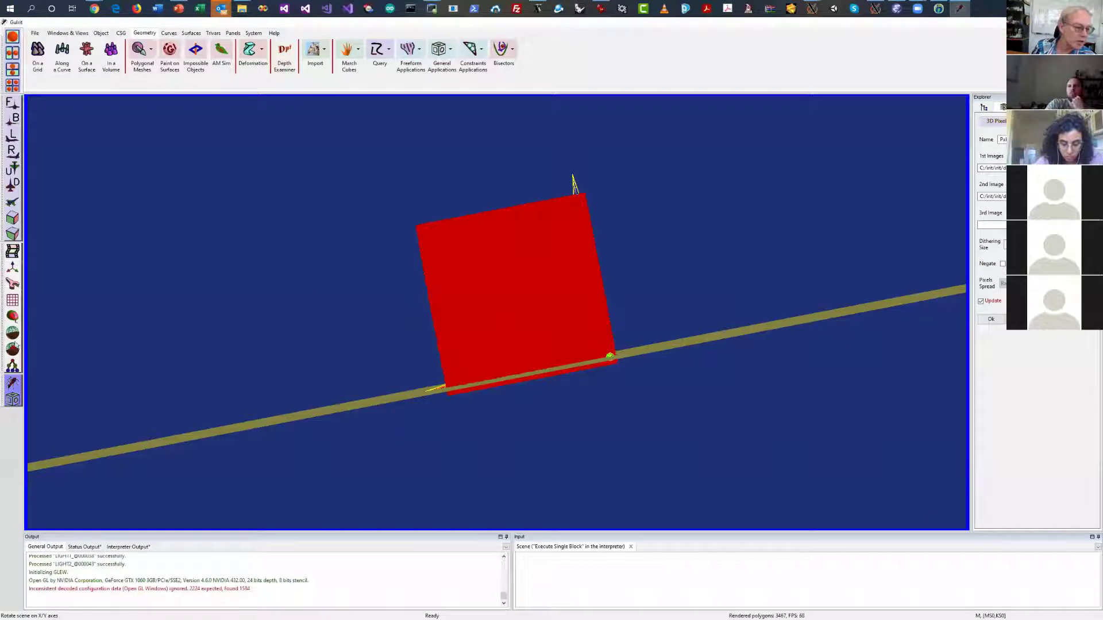
pyautogui.click(12, 350)
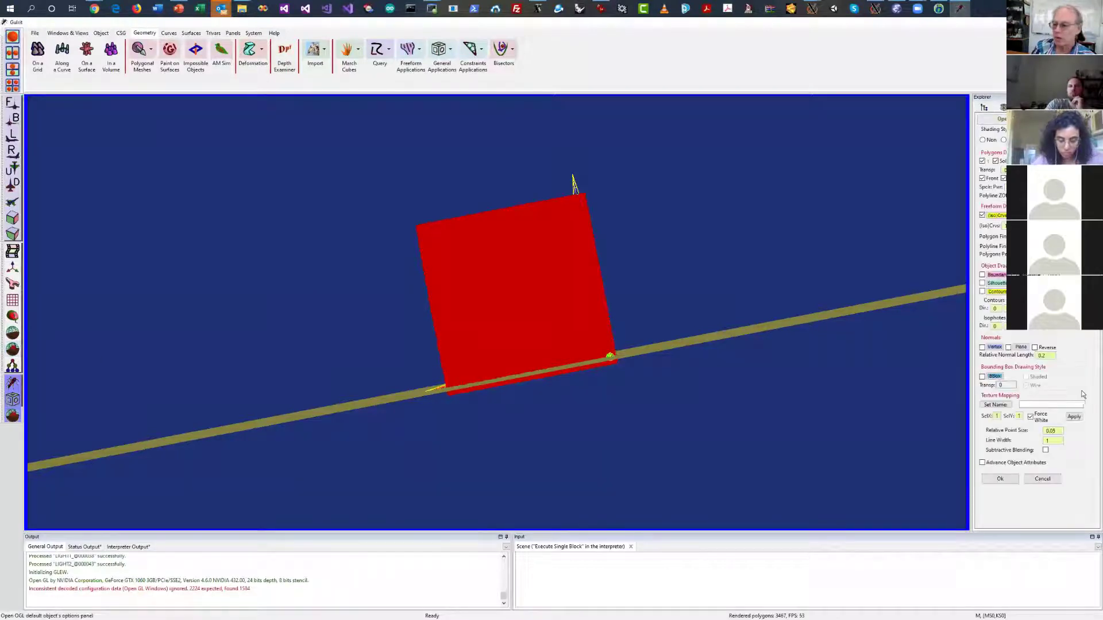
pyautogui.click(1052, 431)
pyautogui.write('01')
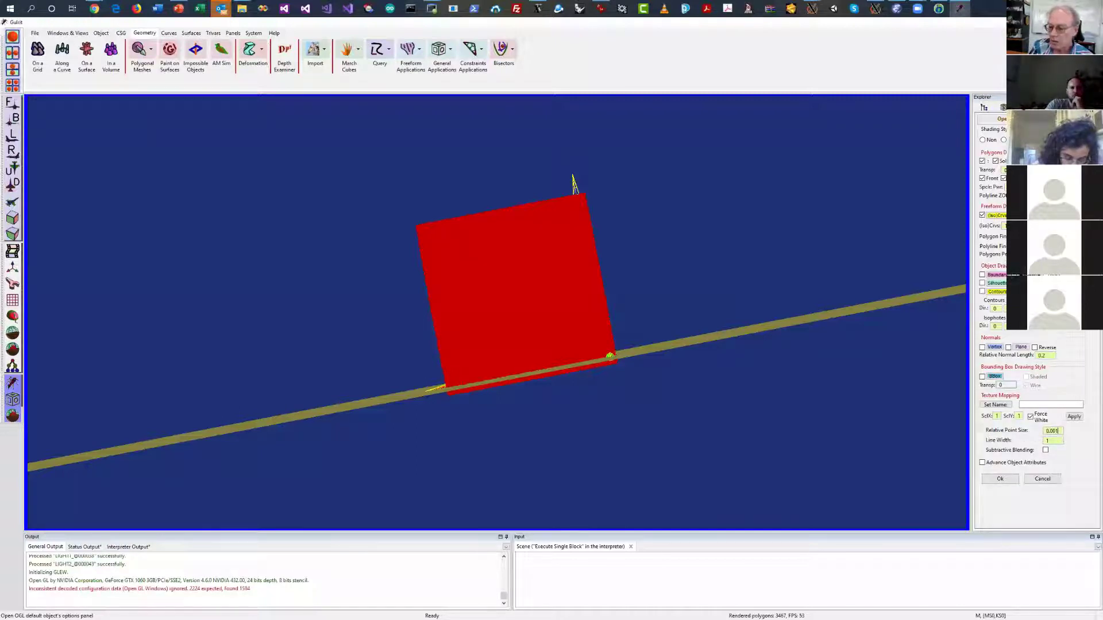
pyautogui.press('Return')
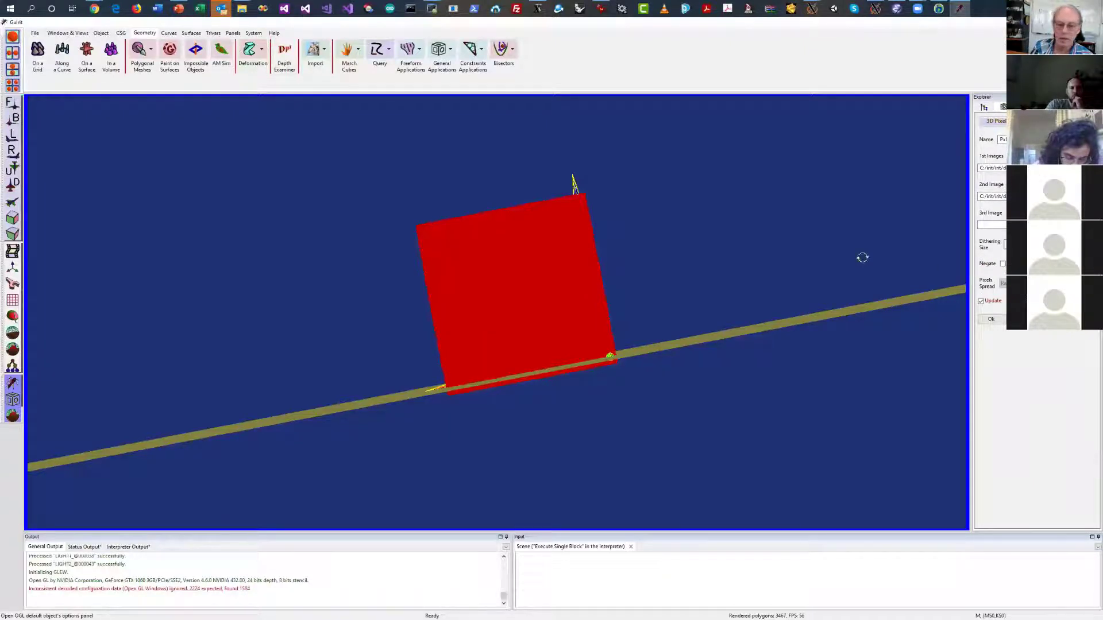
# Look closely at the pixel cube, reopen the object display options, and reapply the 0.001 relative point size
pyautogui.scroll(5, 768, 226)
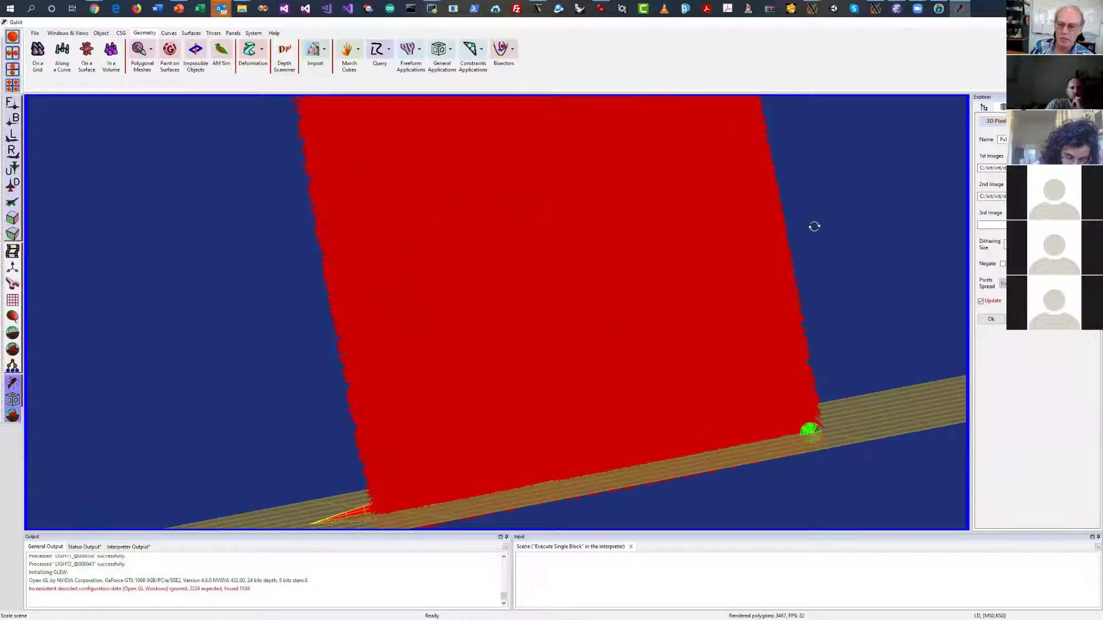
pyautogui.moveTo(814, 226); pyautogui.dragTo(942, 264)
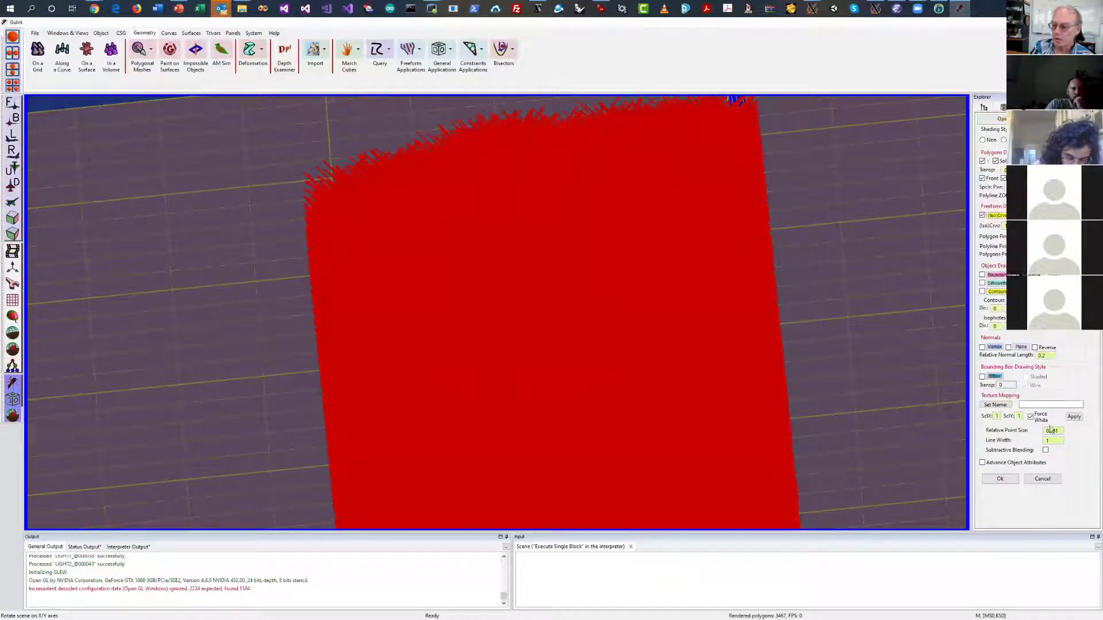
pyautogui.click(1051, 431)
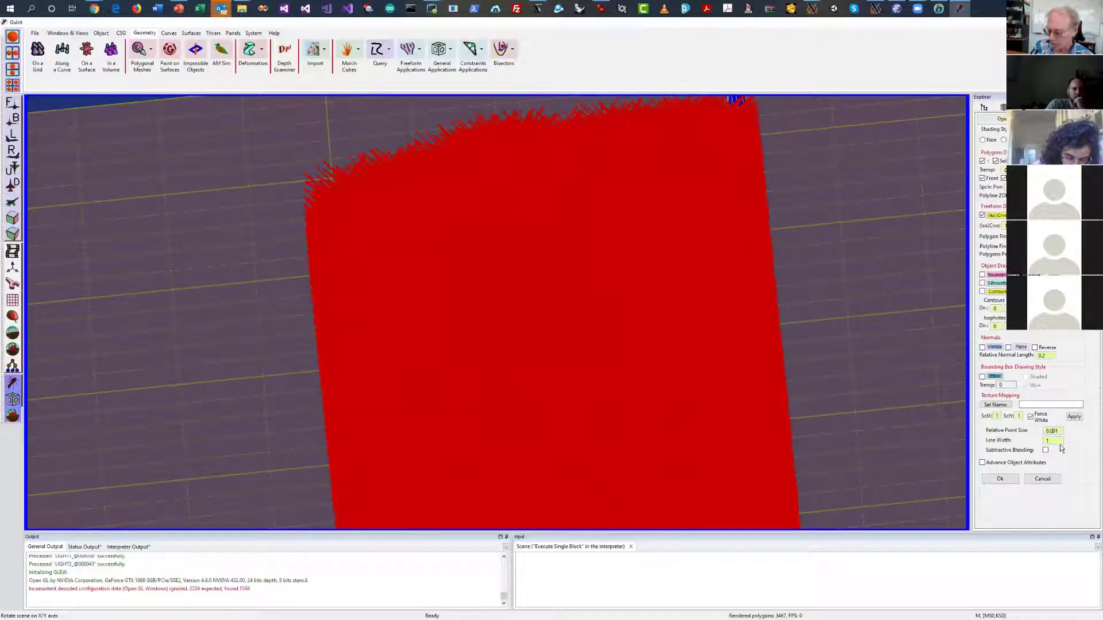
pyautogui.click(999, 479)
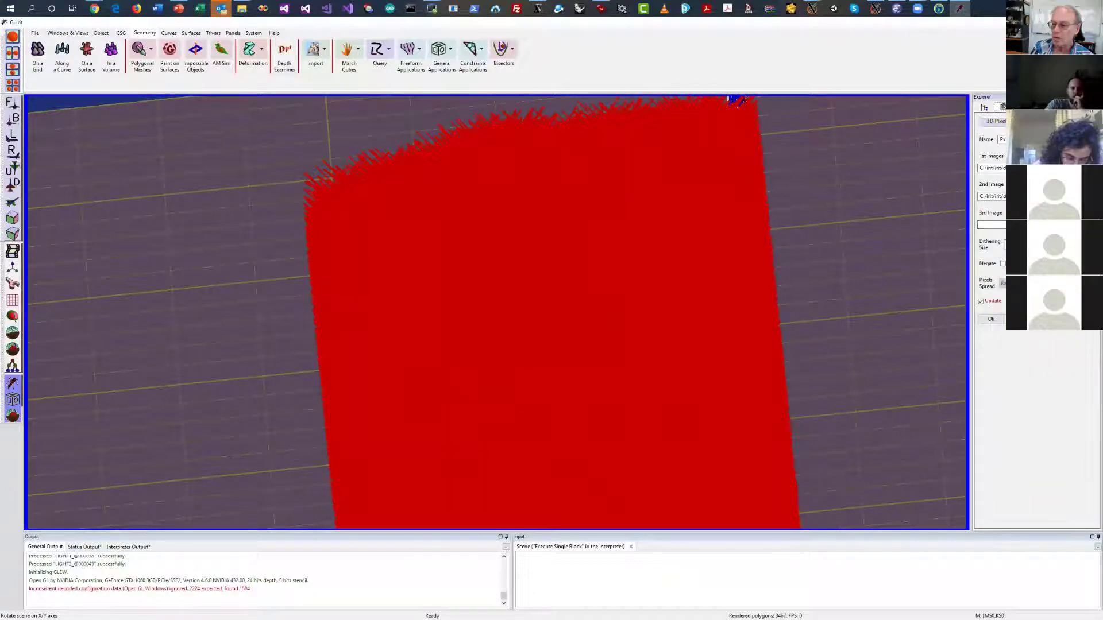
# Inspect the pixel point cloud from several angles, switch to the front view, and centre the cloud
pyautogui.moveTo(861, 270); pyautogui.dragTo(815, 264)
pyautogui.moveTo(766, 276)
pyautogui.mouseDown(button='middle')
pyautogui.moveTo(719, 285)
pyautogui.moveTo(752, 279)
pyautogui.mouseUp(button='middle')
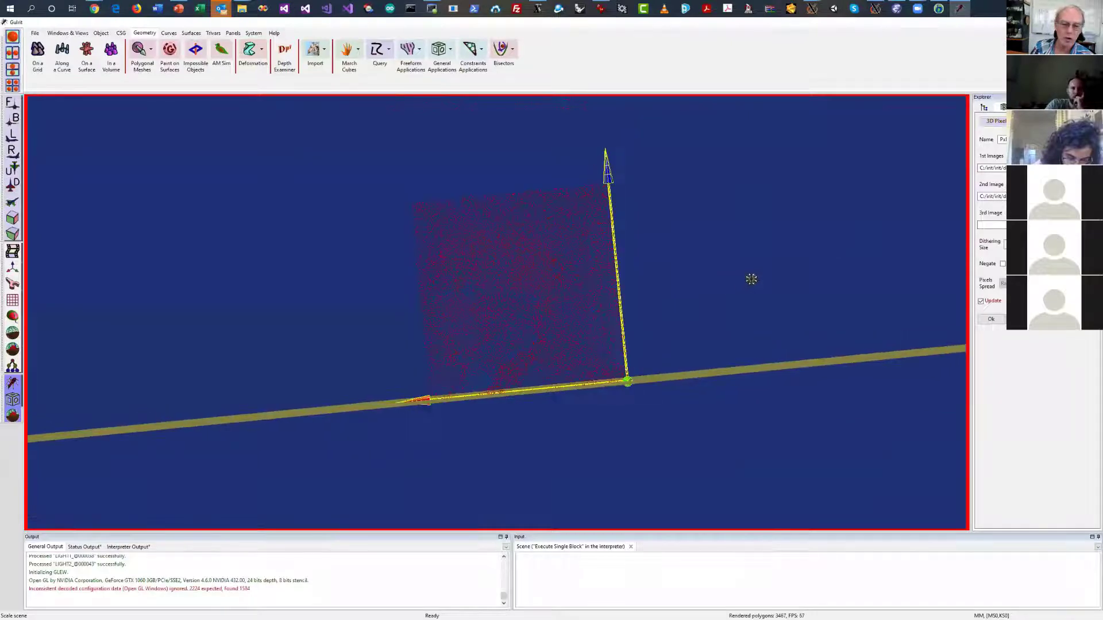
pyautogui.moveTo(758, 275)
pyautogui.mouseDown()
pyautogui.moveTo(731, 293)
pyautogui.moveTo(803, 243)
pyautogui.moveTo(768, 258)
pyautogui.mouseUp()
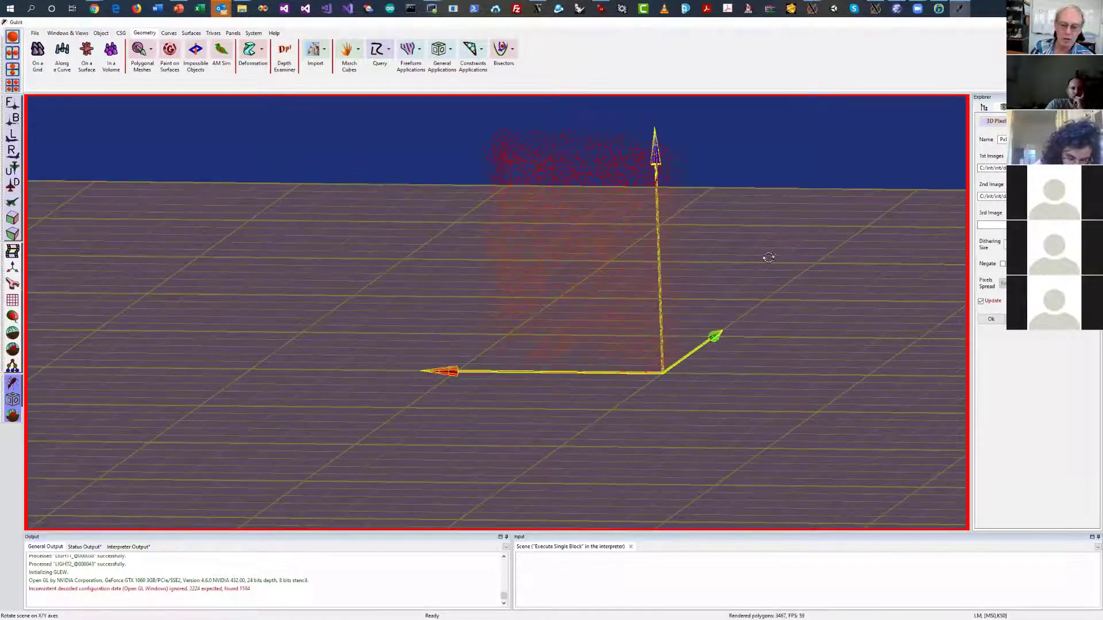
pyautogui.press('f')
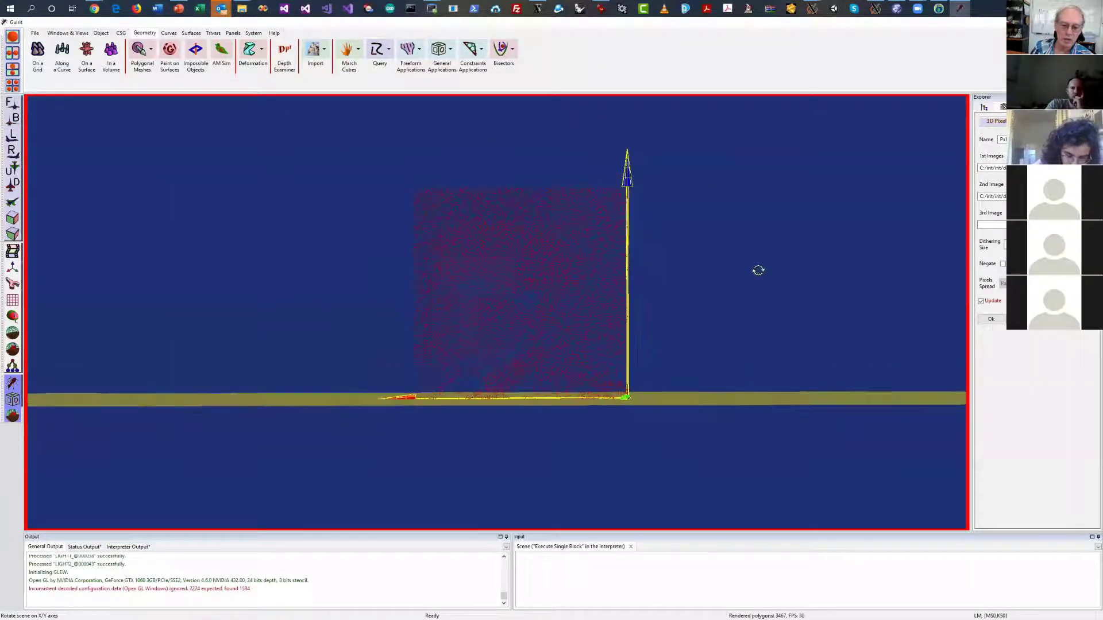
pyautogui.press('f')
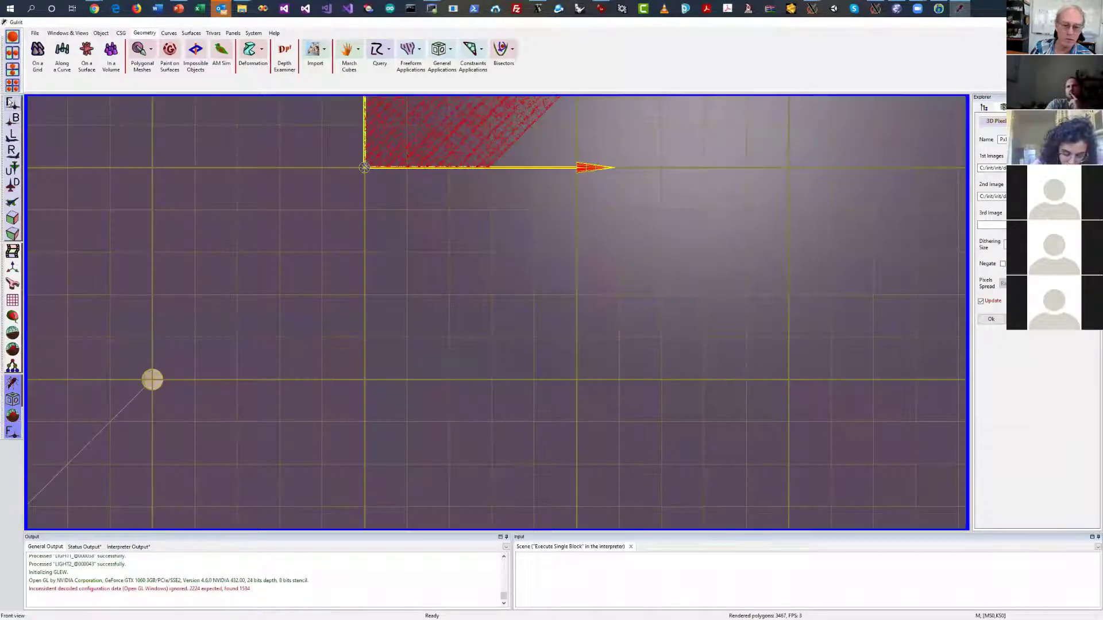
pyautogui.moveTo(357, 267); pyautogui.dragTo(416, 495)
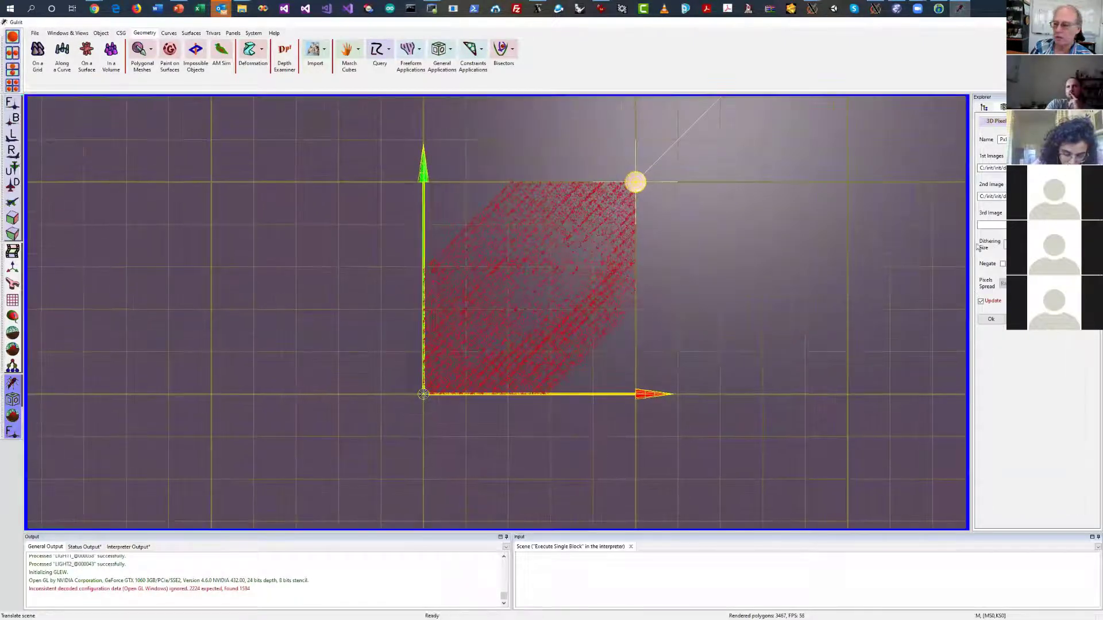
# Hide the grid and the axes, and show the pixel cloud enlarged in the left view
pyautogui.click(983, 108)
pyautogui.click(999, 187)
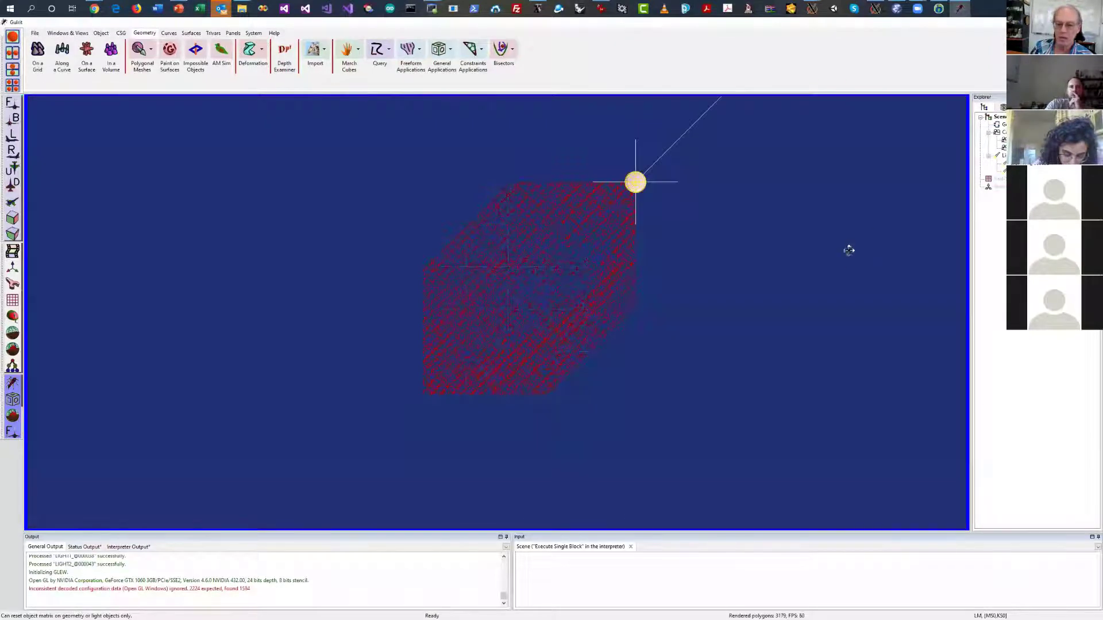
pyautogui.moveTo(848, 250); pyautogui.dragTo(852, 270)
pyautogui.click(11, 135)
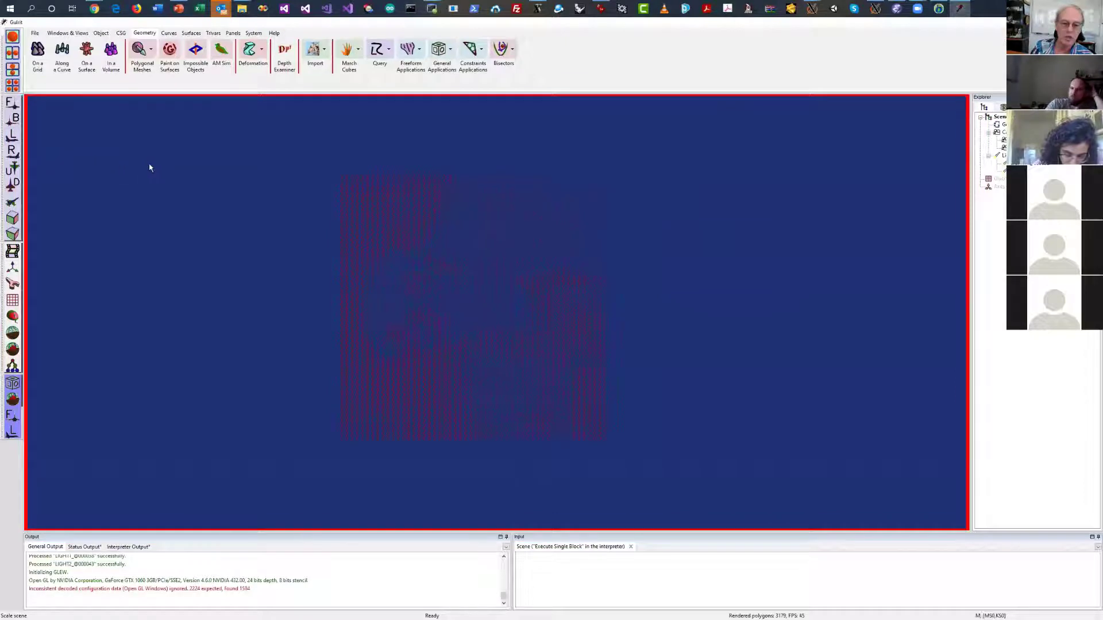
pyautogui.moveTo(147, 167); pyautogui.dragTo(150, 193)
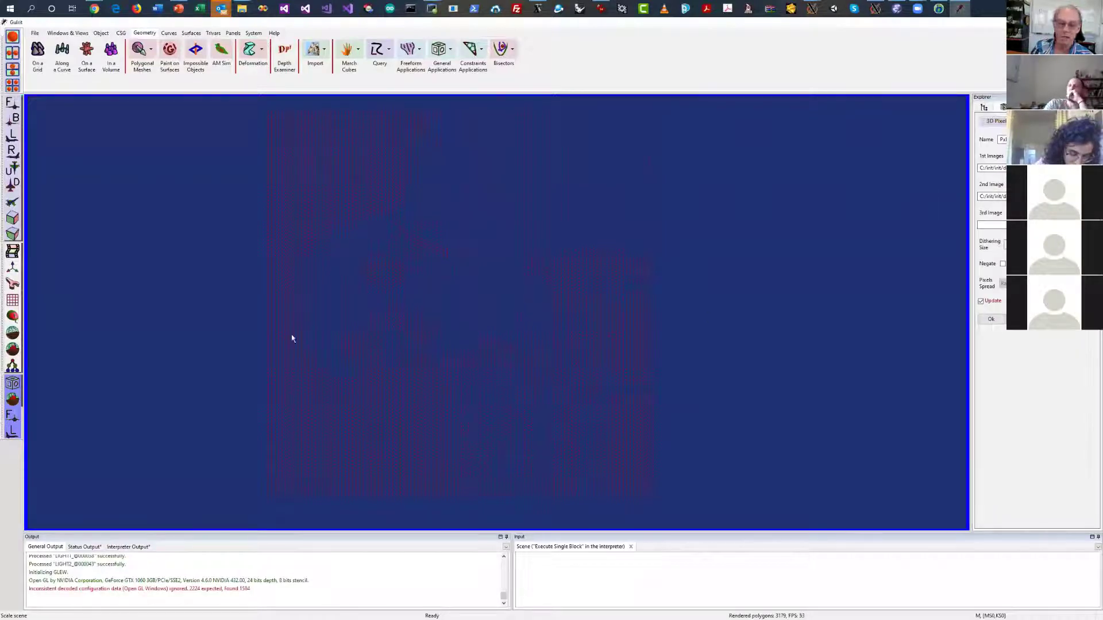
# Set the relative point size to 0.0005 in the object display options and view the whole image again
pyautogui.click(13, 350)
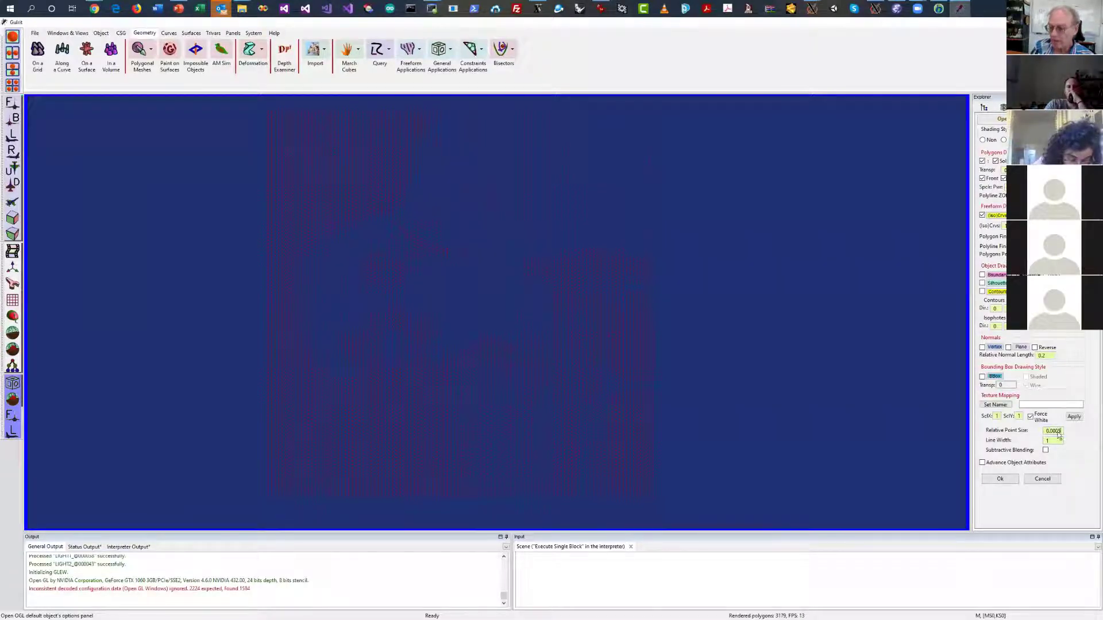
pyautogui.click(1003, 108)
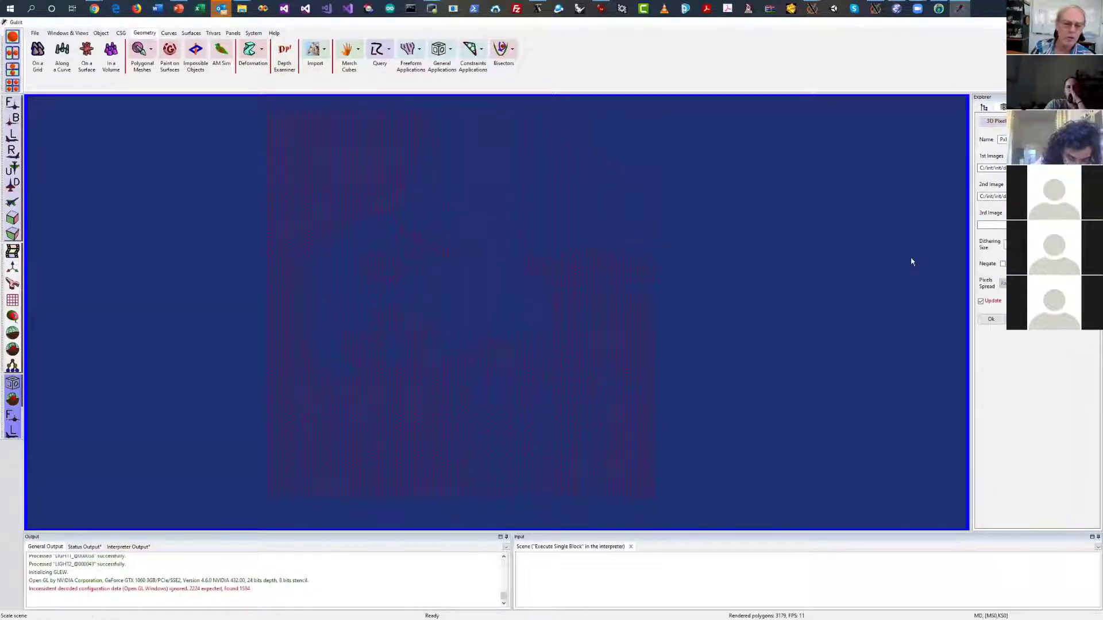
pyautogui.moveTo(912, 258); pyautogui.dragTo(888, 256)
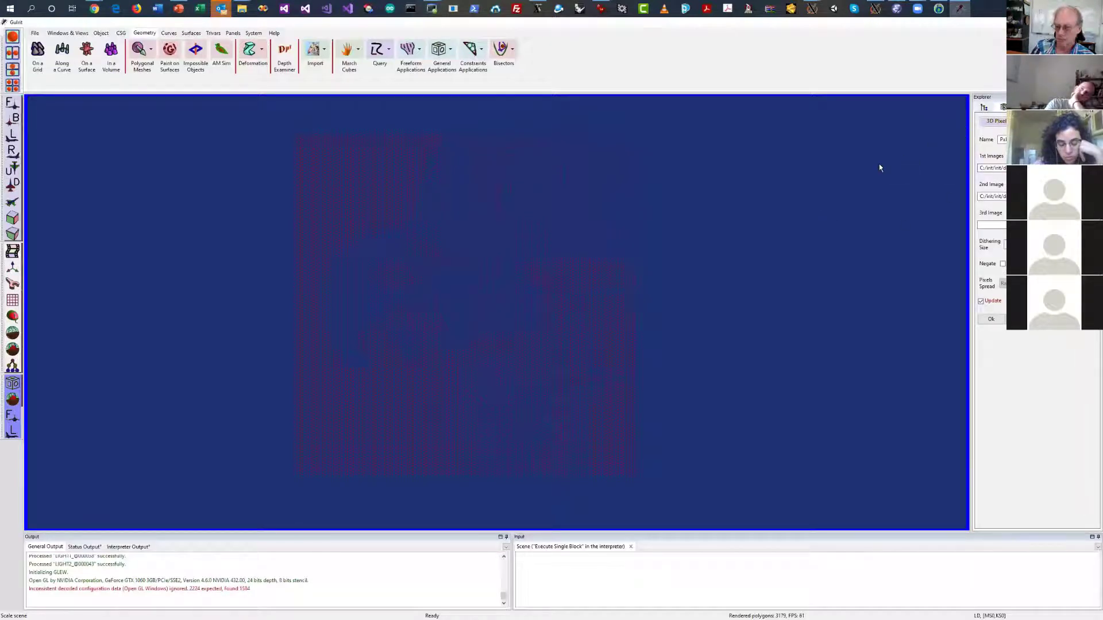
# Try a gradient background in the graphics window options and return to the solid dark blue one
pyautogui.click(1003, 107)
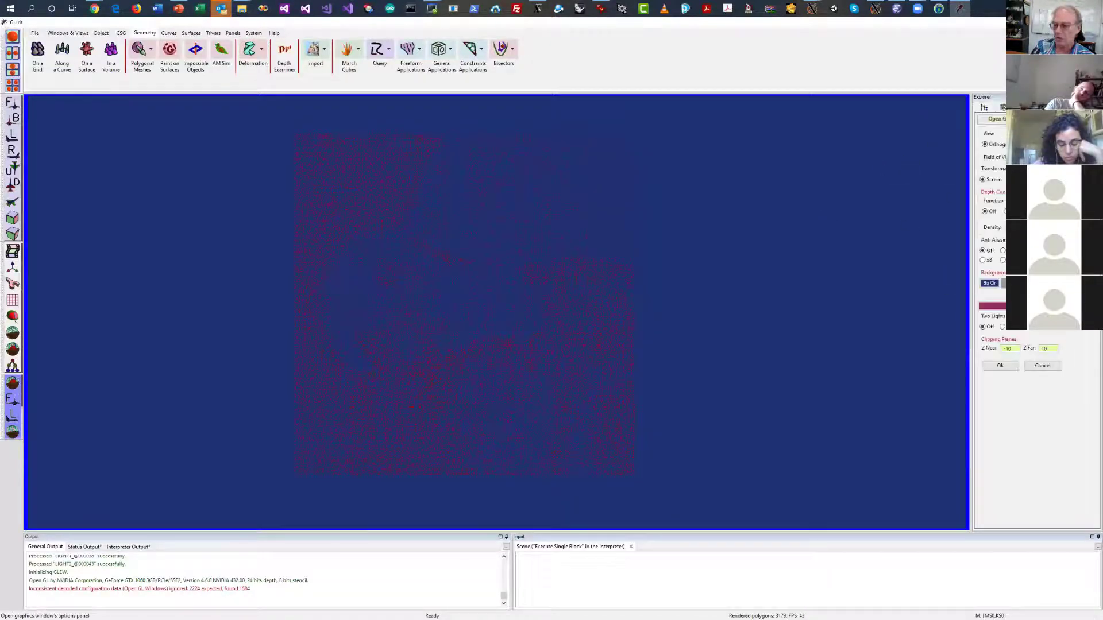
pyautogui.click(1004, 283)
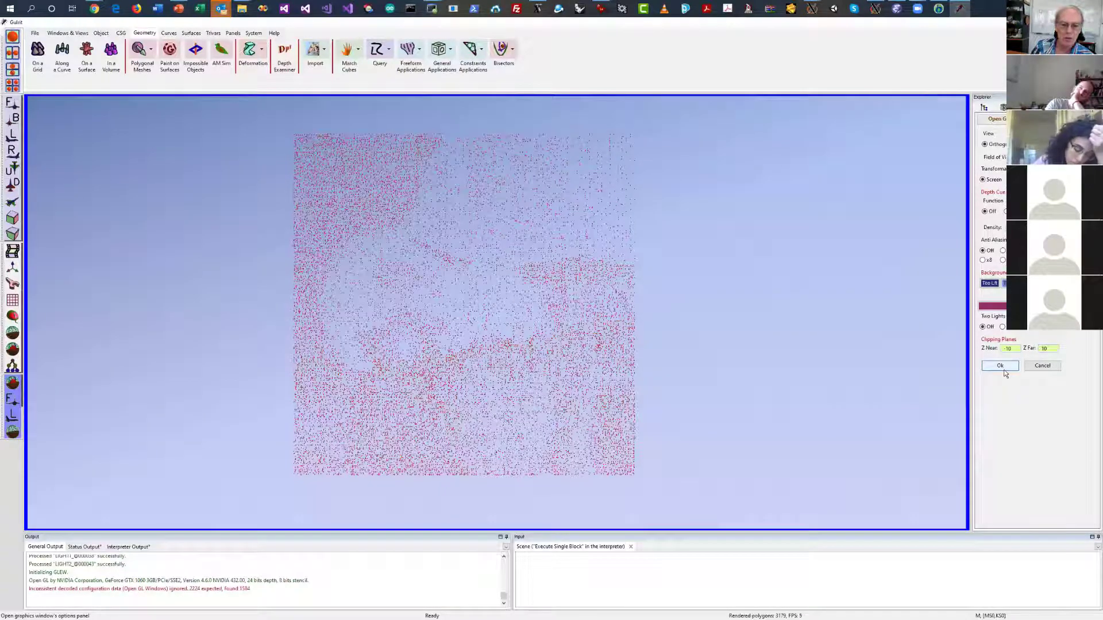
pyautogui.click(991, 304)
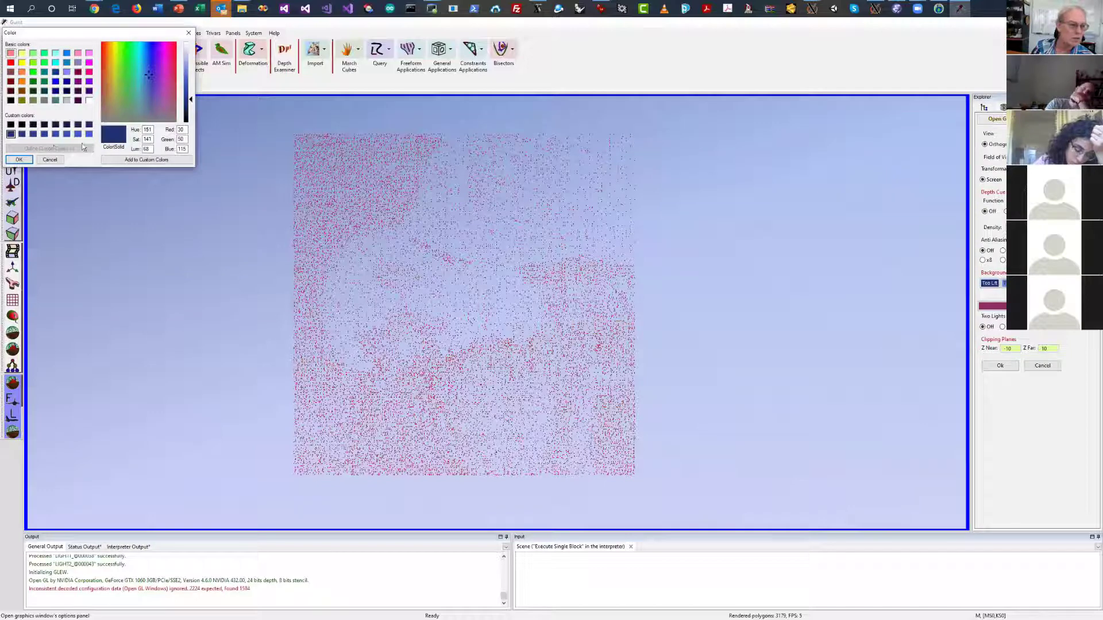
pyautogui.click(19, 159)
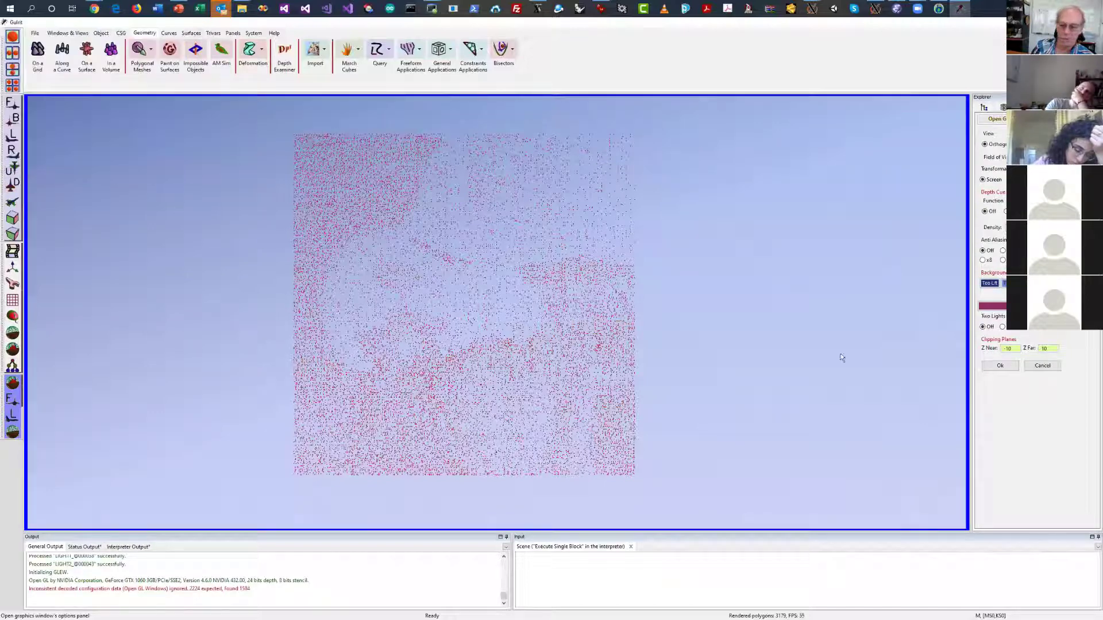
pyautogui.click(1000, 366)
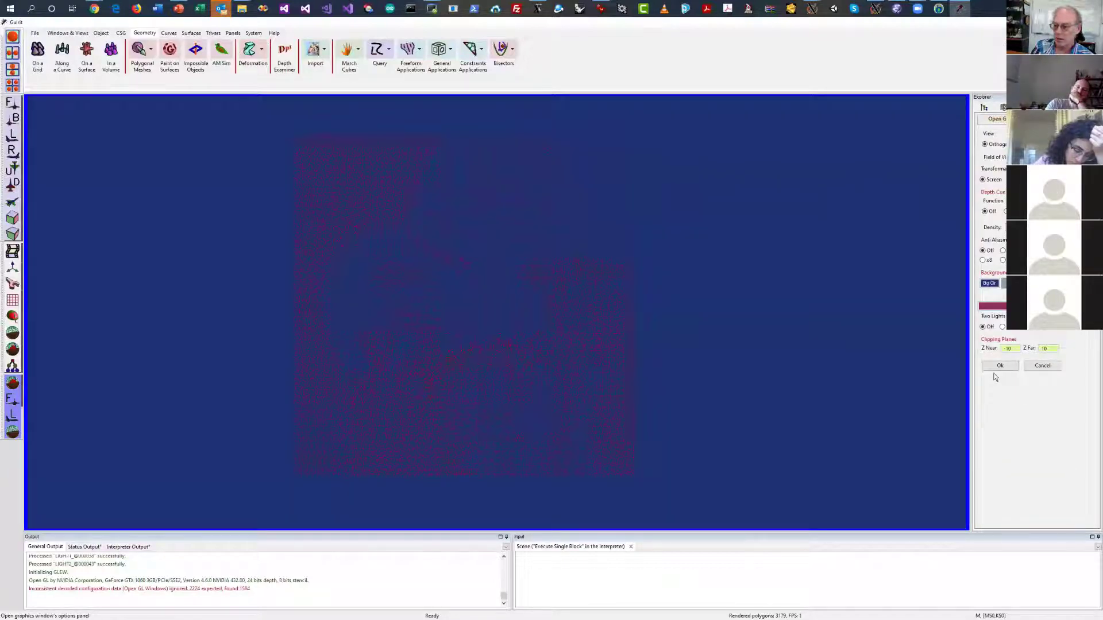
pyautogui.click(999, 365)
# Confirm the object display options and accept the 3D pixel statue built from the two images
pyautogui.click(999, 480)
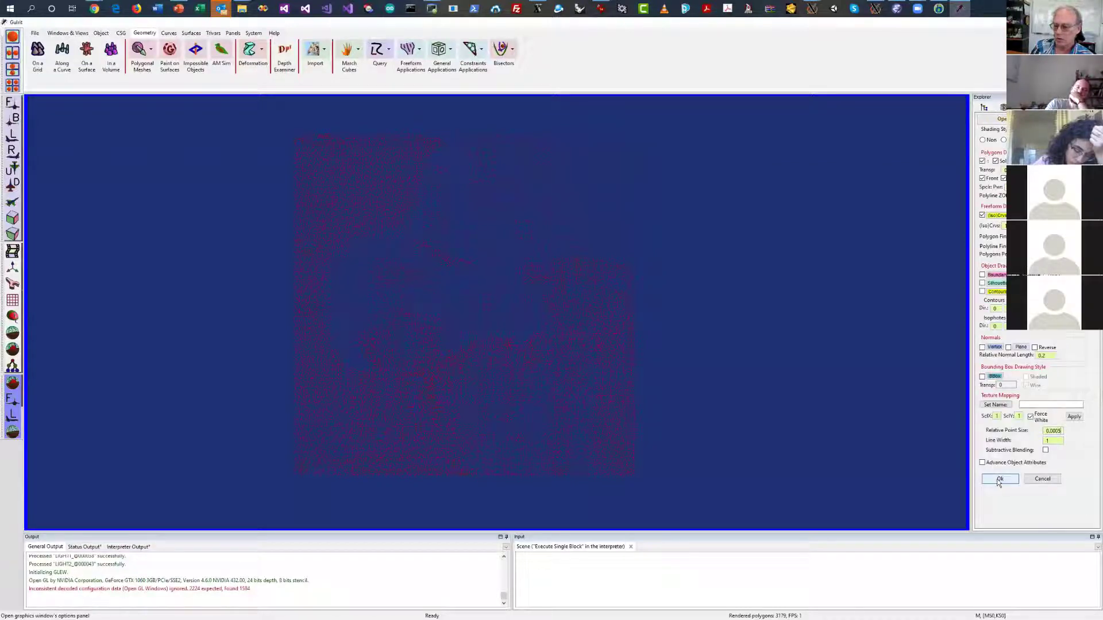
pyautogui.click(999, 480)
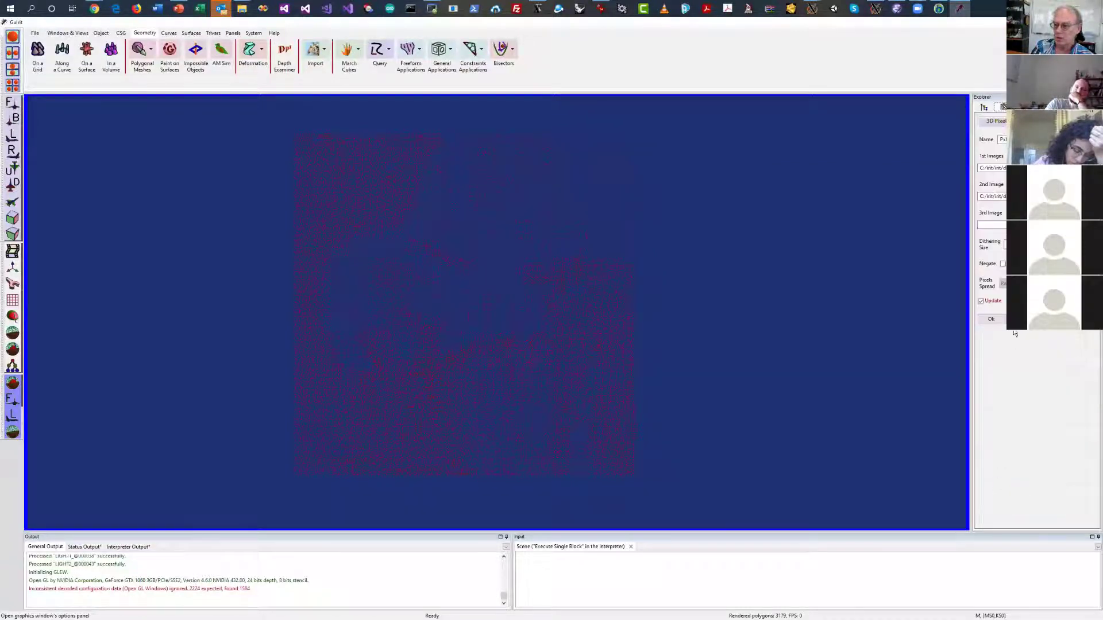
pyautogui.click(991, 320)
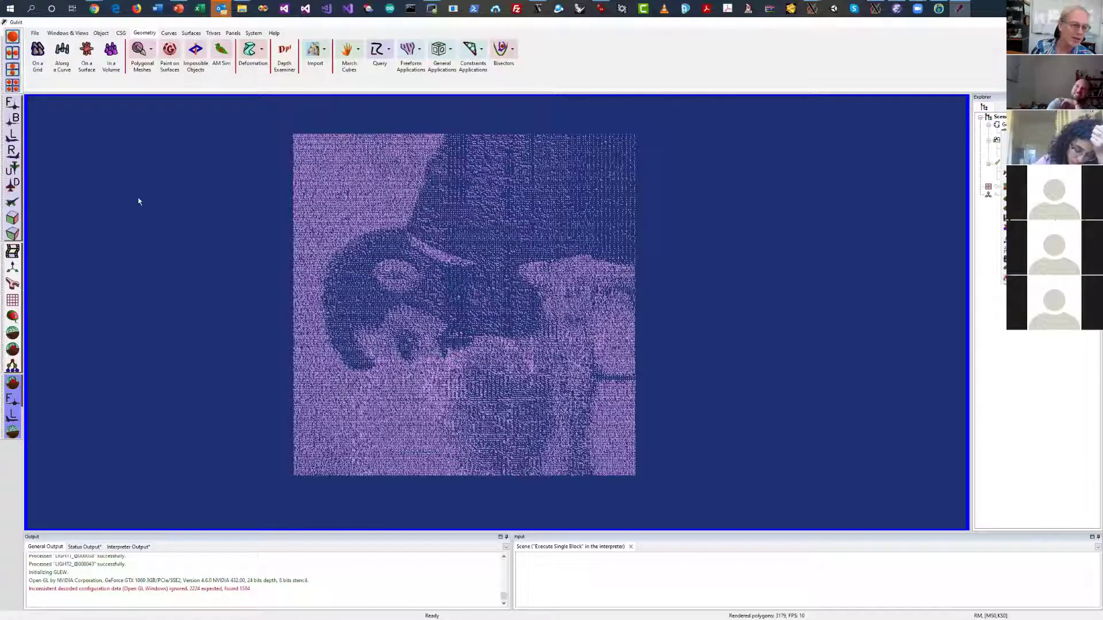
# Inspect the finished pixel statue from several angles, including the up view, to see the image in each direction
pyautogui.moveTo(139, 201); pyautogui.dragTo(452, 158)
pyautogui.moveTo(378, 121); pyautogui.dragTo(559, 238)
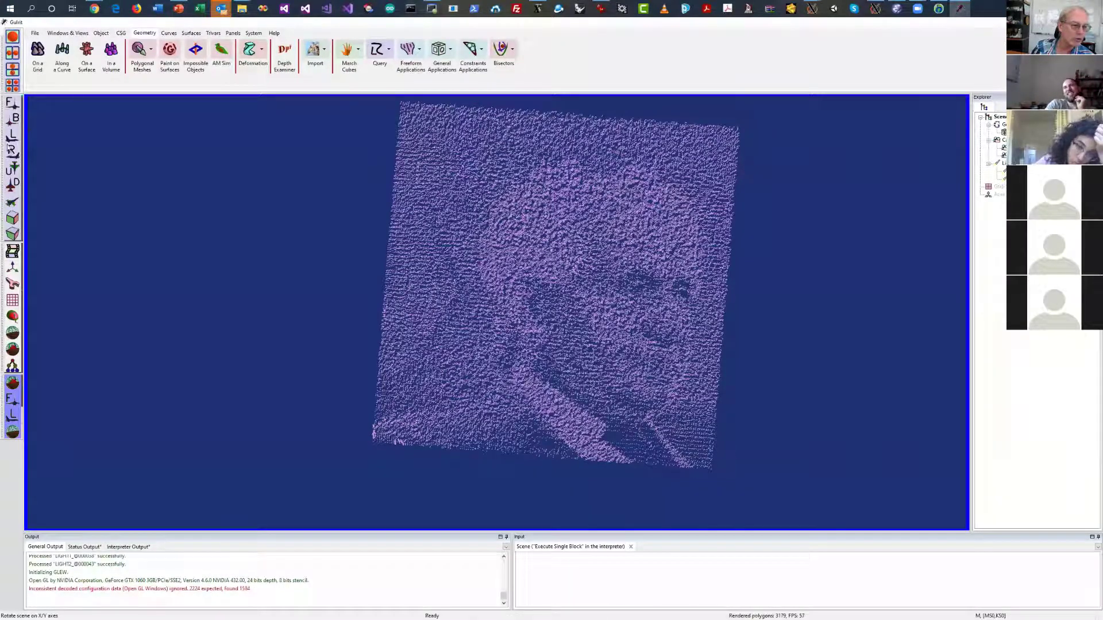
pyautogui.click(14, 178)
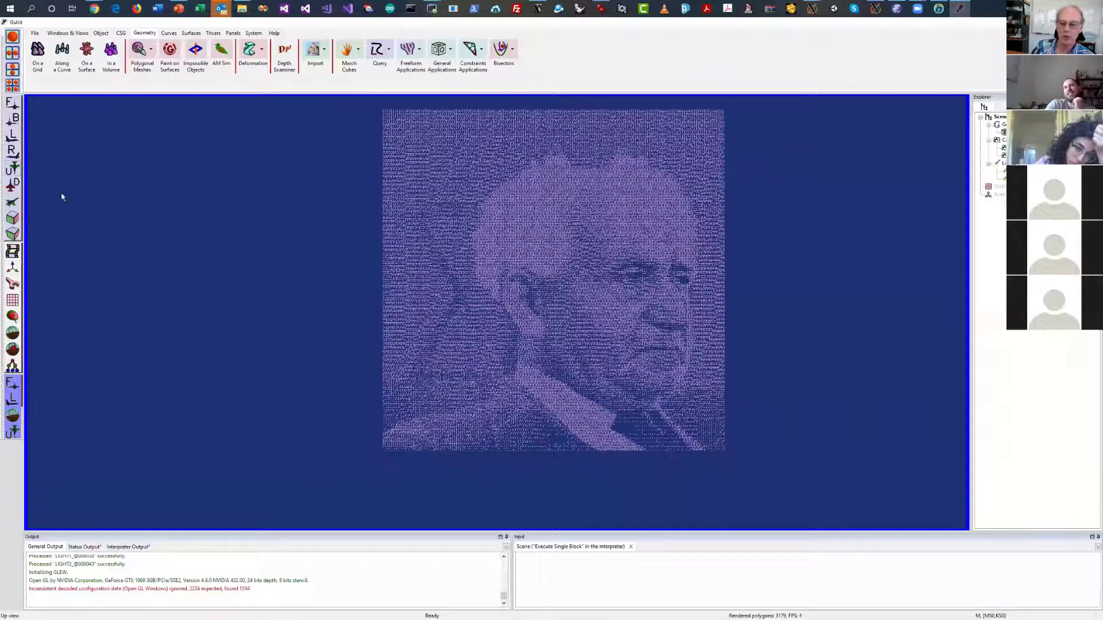
pyautogui.moveTo(93, 211); pyautogui.dragTo(94, 238, button='right')
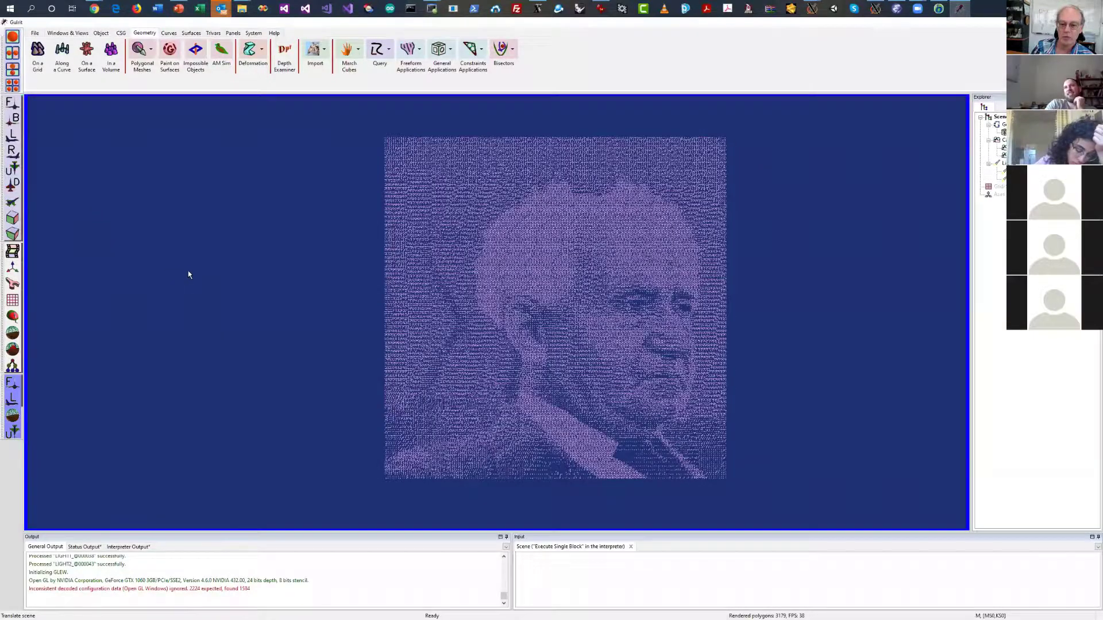
pyautogui.moveTo(190, 273); pyautogui.dragTo(414, 153)
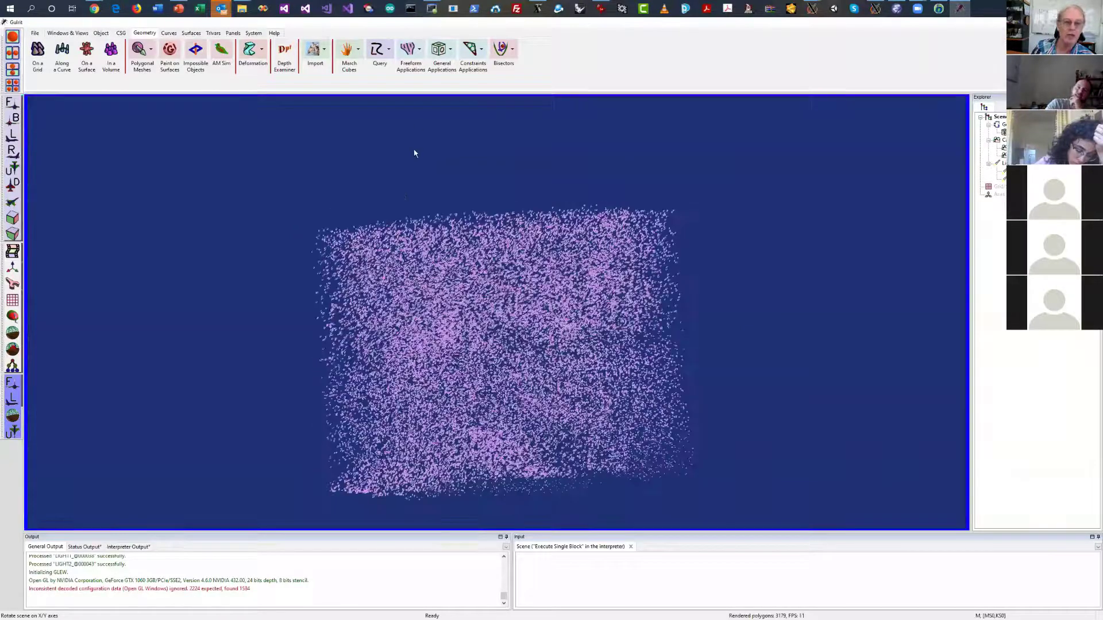
# Hide the pixel statue and start a 3D Blob Statue from images, with the PPM file BenGurion.ppm as its first image
pyautogui.click(1005, 132)
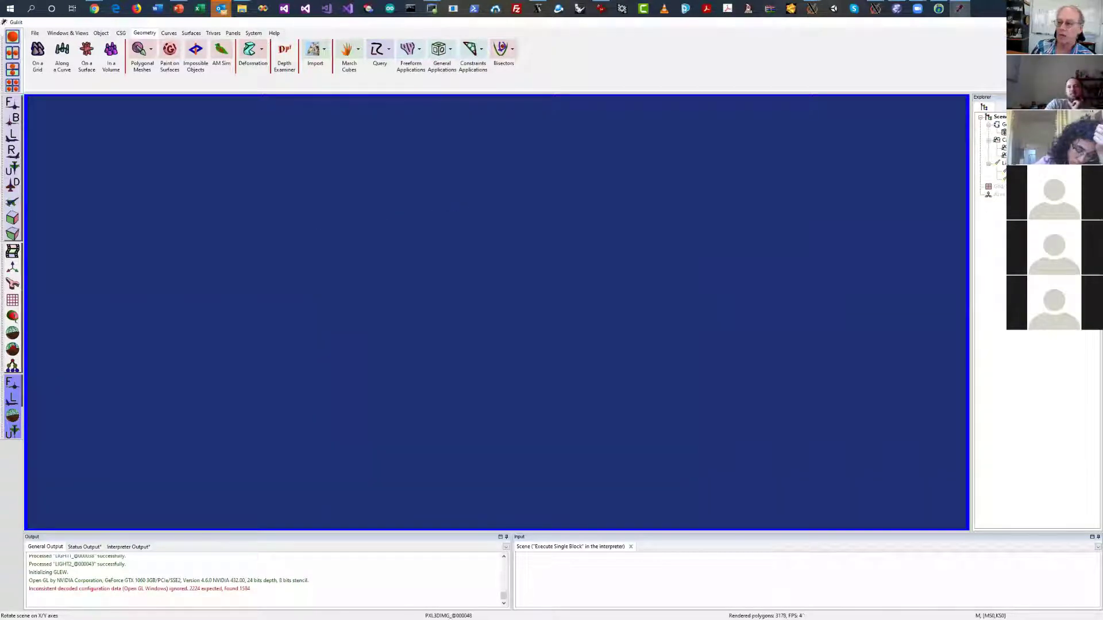
pyautogui.click(452, 51)
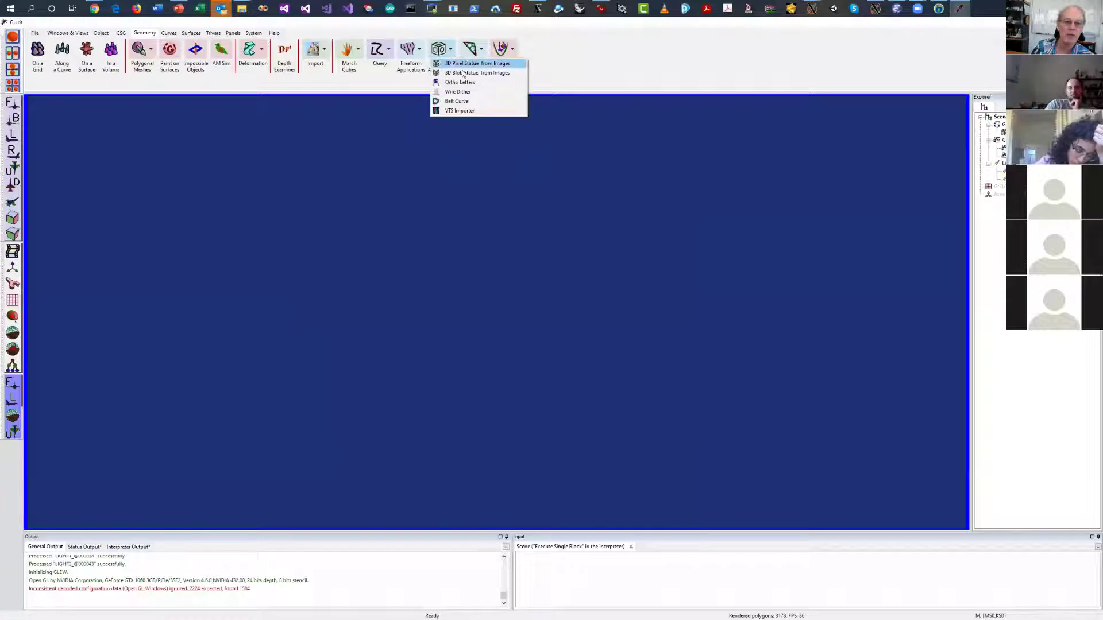
pyautogui.click(468, 62)
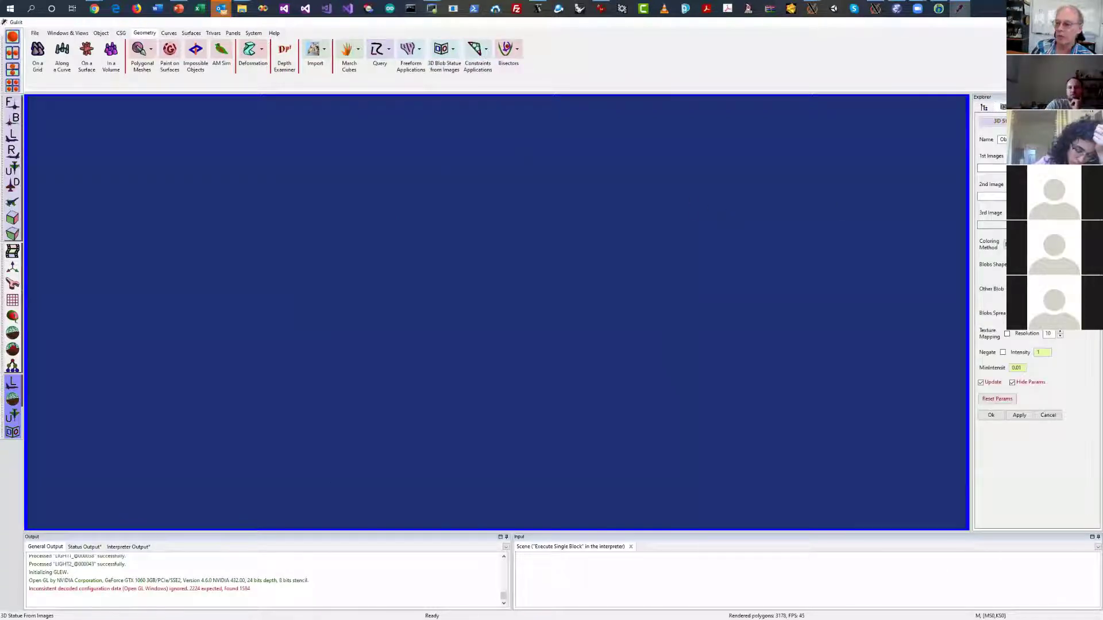
pyautogui.click(1058, 168)
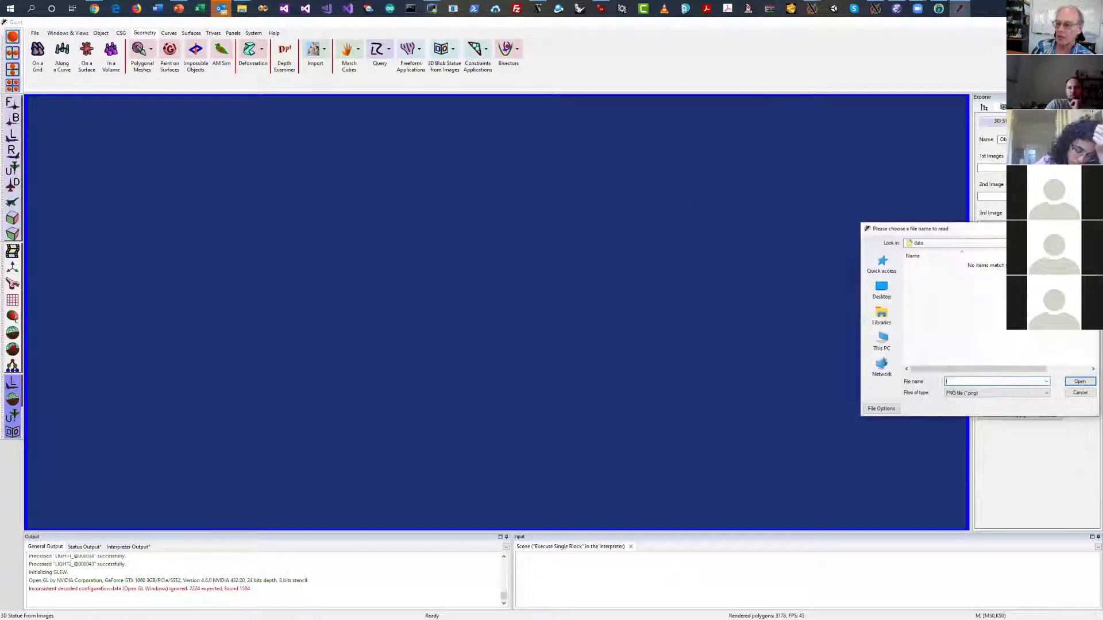
pyautogui.click(993, 394)
pyautogui.click(970, 418)
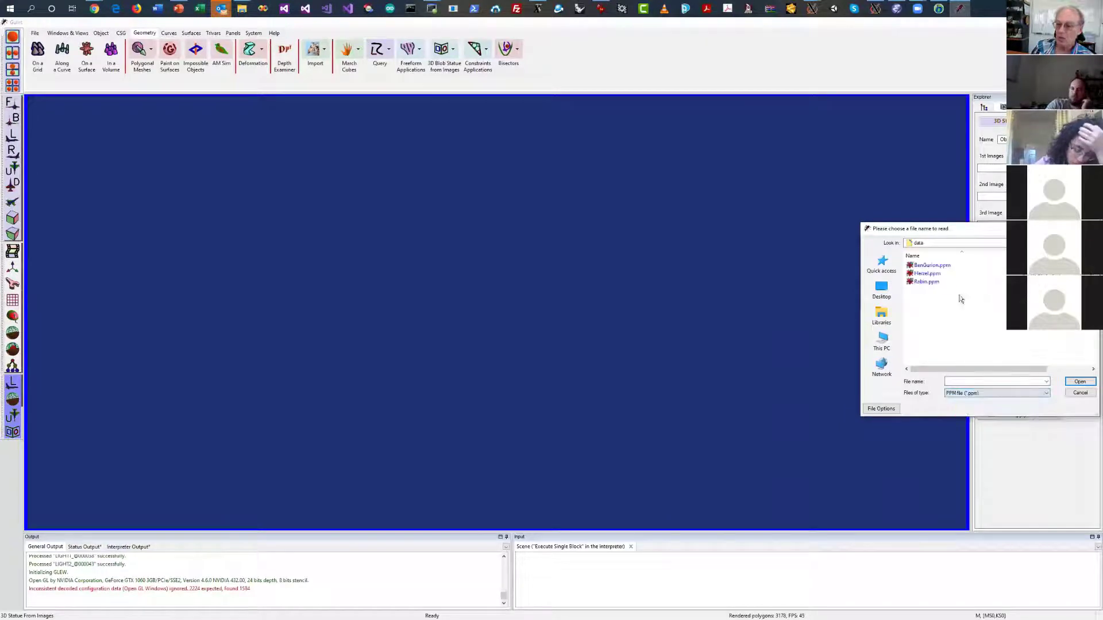
pyautogui.doubleClick(931, 265)
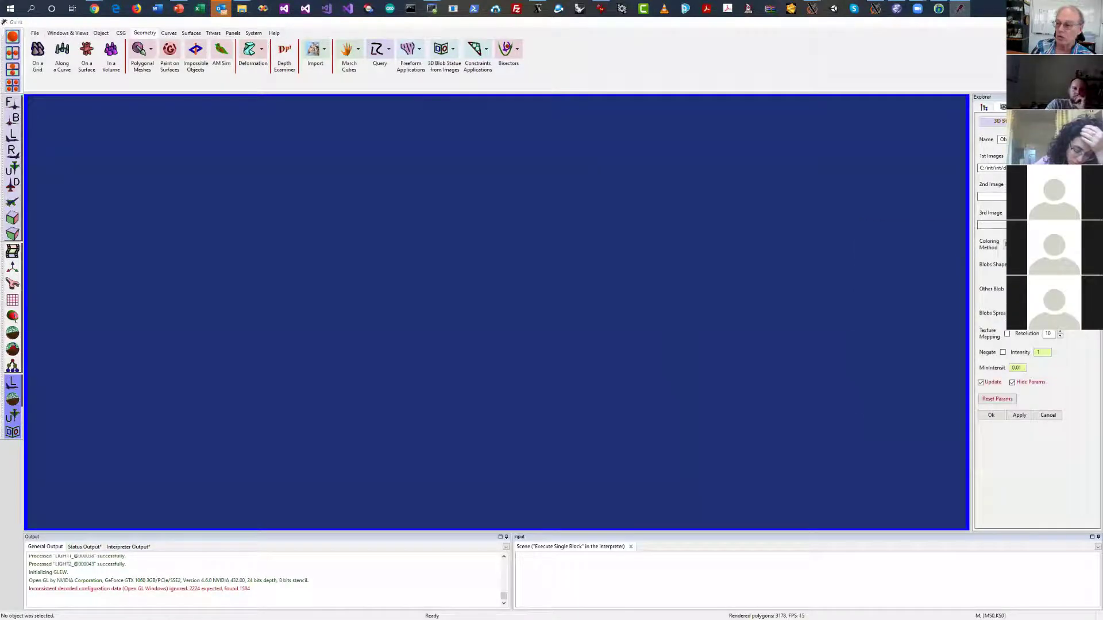
# Load the PPM file Rabin.ppm as the second image of the blob statue
pyautogui.click(1058, 196)
pyautogui.click(970, 393)
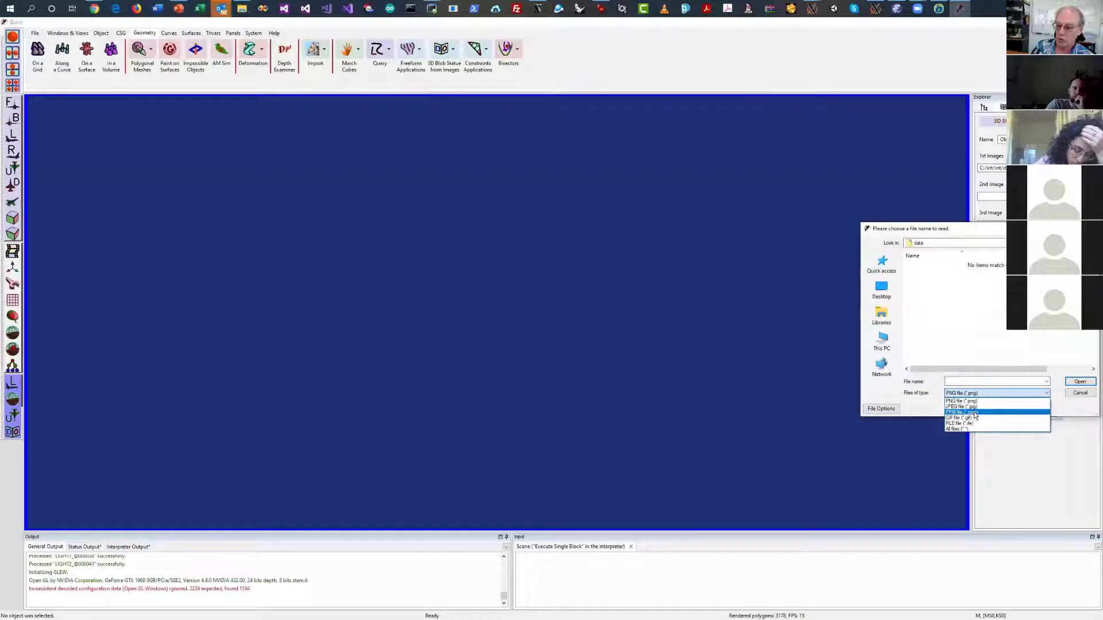
pyautogui.click(970, 419)
pyautogui.doubleClick(936, 283)
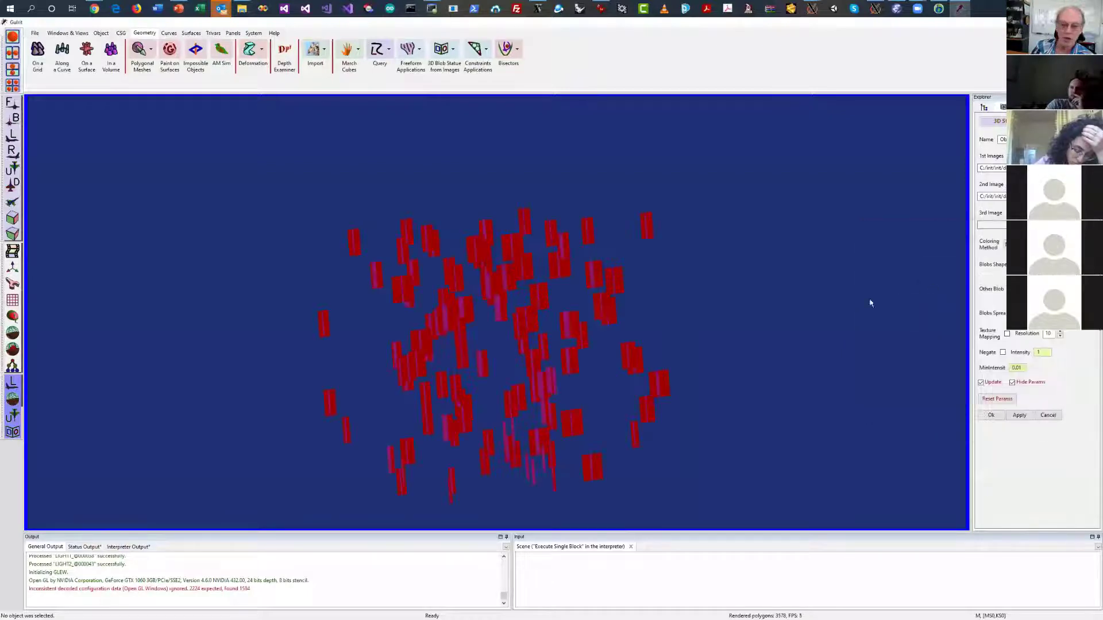
# Set the blob statue's resolution to 100 and rotate the statue to see both images
pyautogui.moveTo(849, 254); pyautogui.dragTo(862, 233)
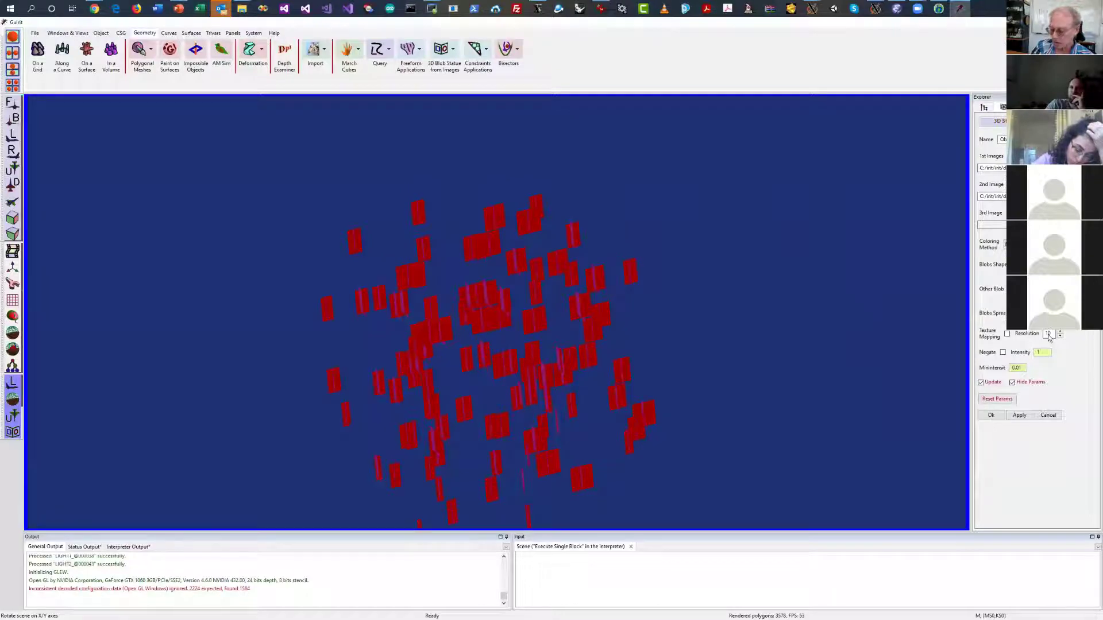
pyautogui.moveTo(747, 311); pyautogui.dragTo(796, 371)
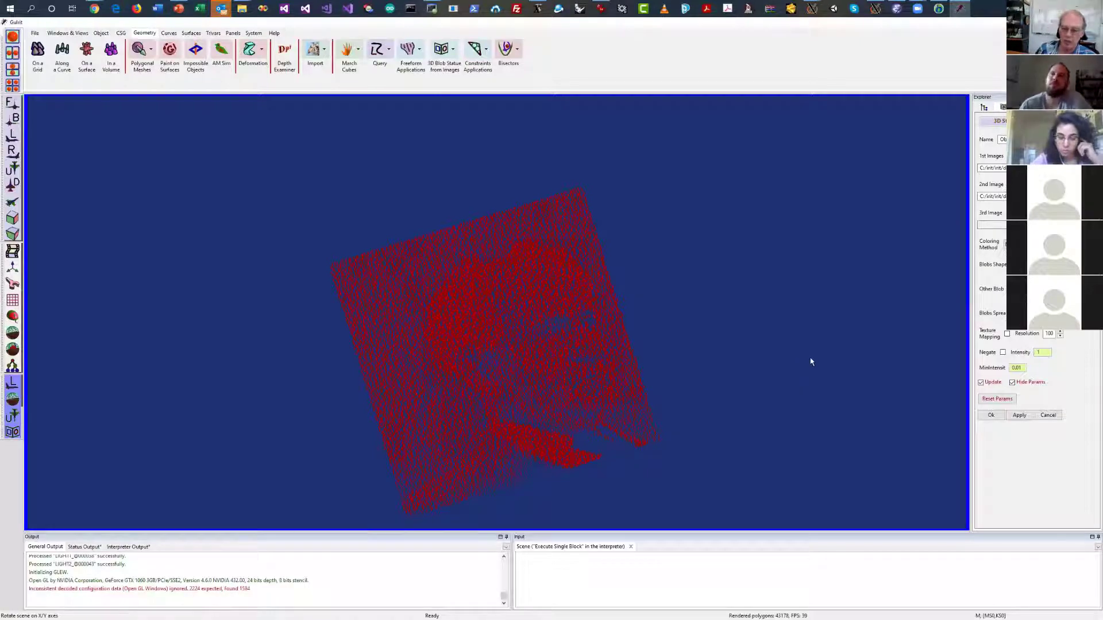
pyautogui.moveTo(810, 362); pyautogui.dragTo(582, 411)
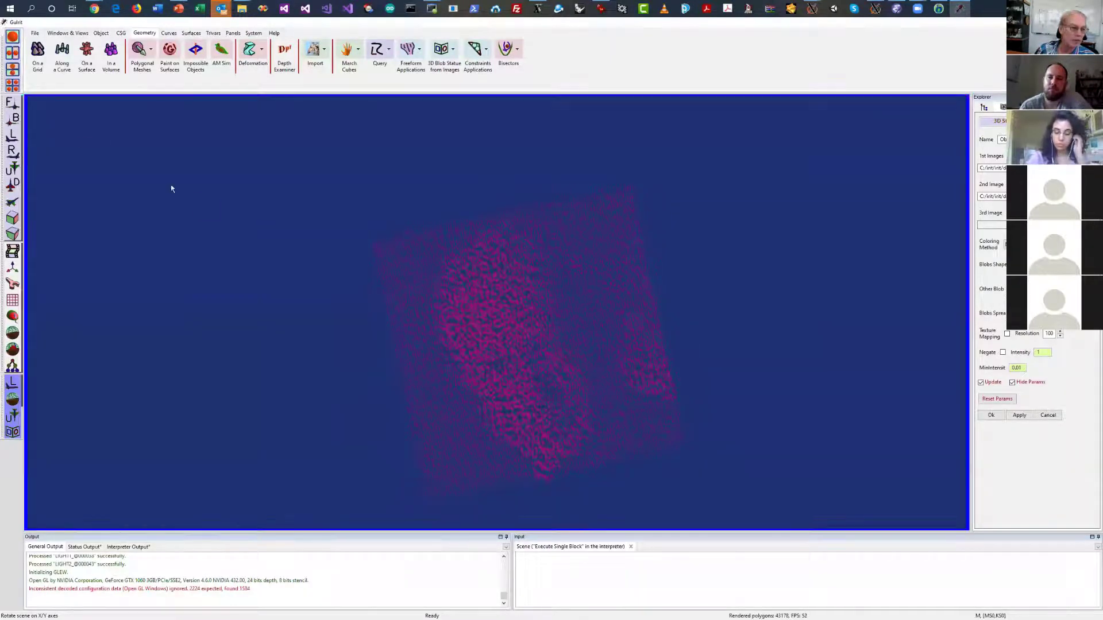
# Switch to the front view, shrink the scene, and set the Z Far clipping plane to 1000 in the graphics window options
pyautogui.click(13, 109)
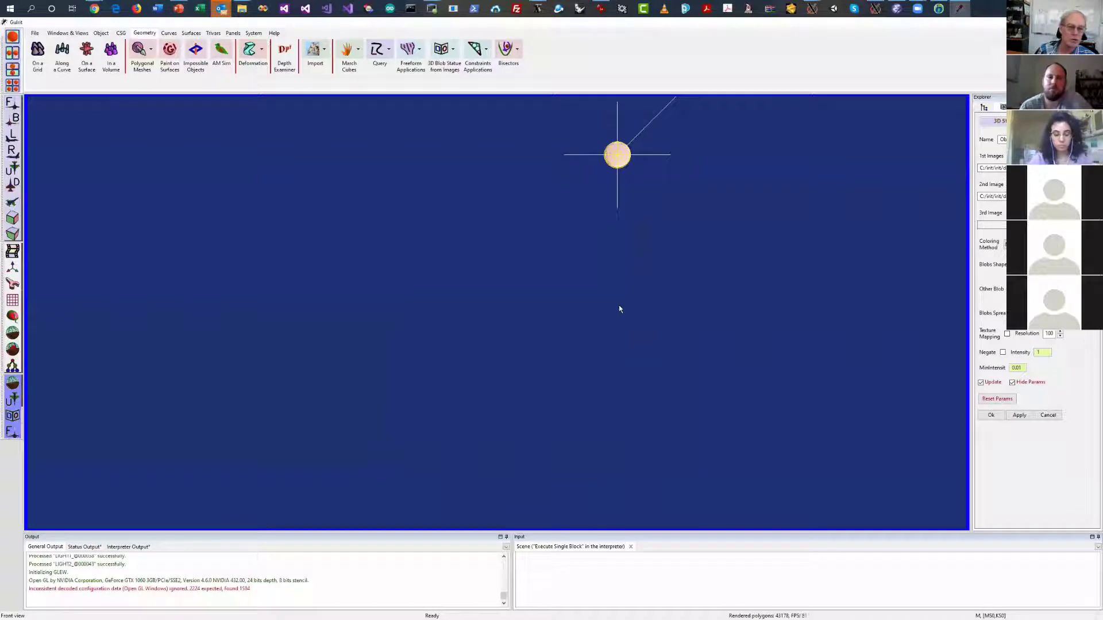
pyautogui.moveTo(619, 305); pyautogui.dragTo(181, 383, button='middle')
pyautogui.moveTo(603, 376); pyautogui.dragTo(518, 375, button='middle')
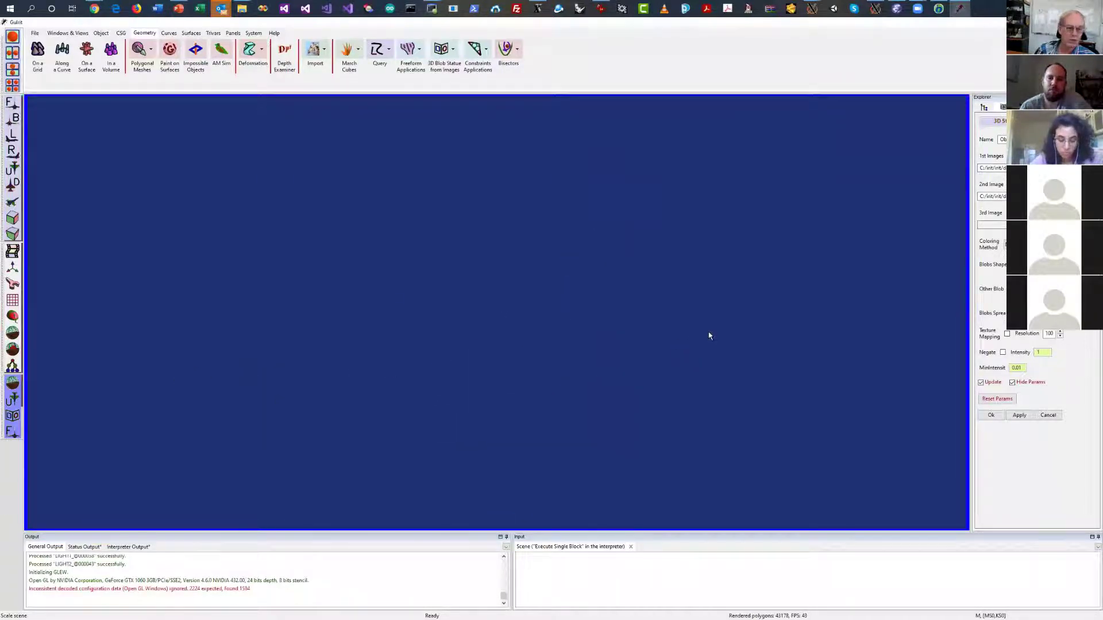
pyautogui.doubleClick(842, 409)
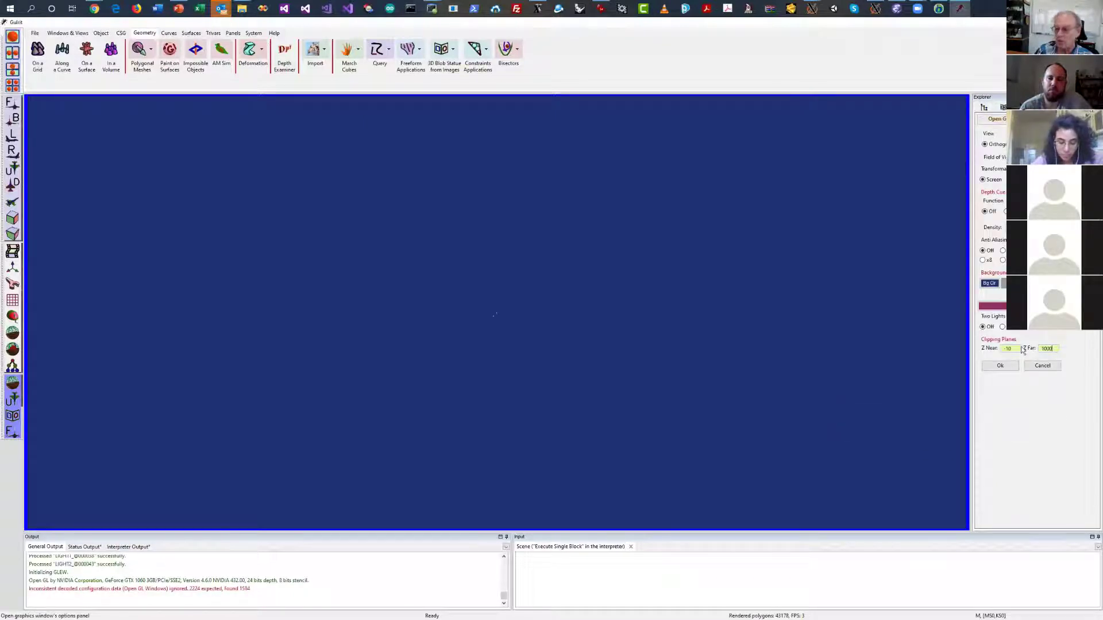
pyautogui.click(1001, 365)
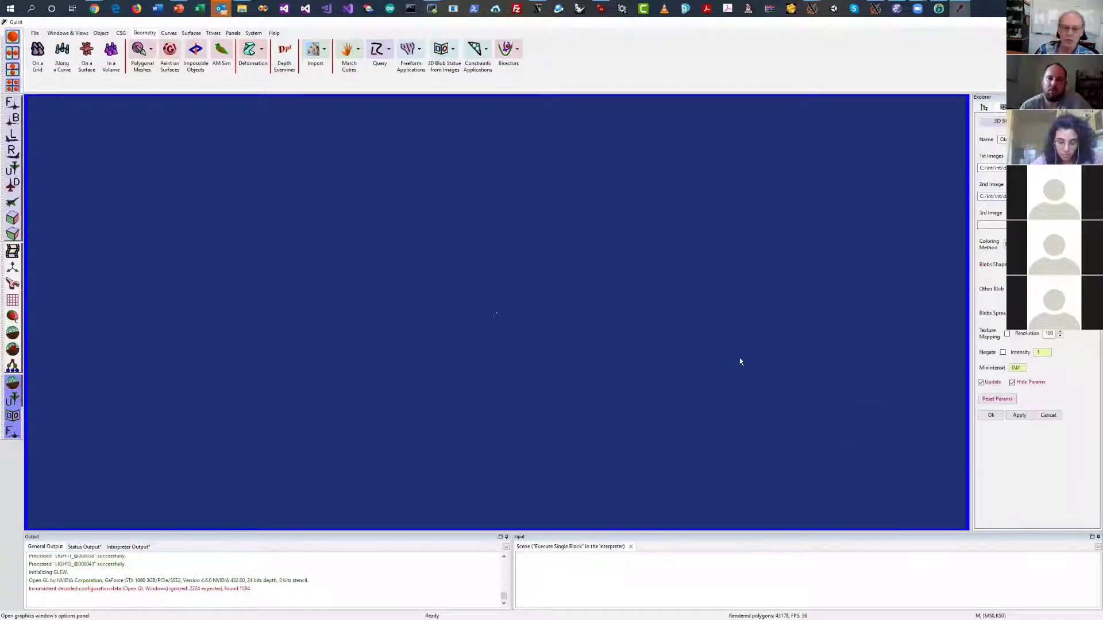
# Accept the blob statue and re-center the view on it
pyautogui.click(982, 108)
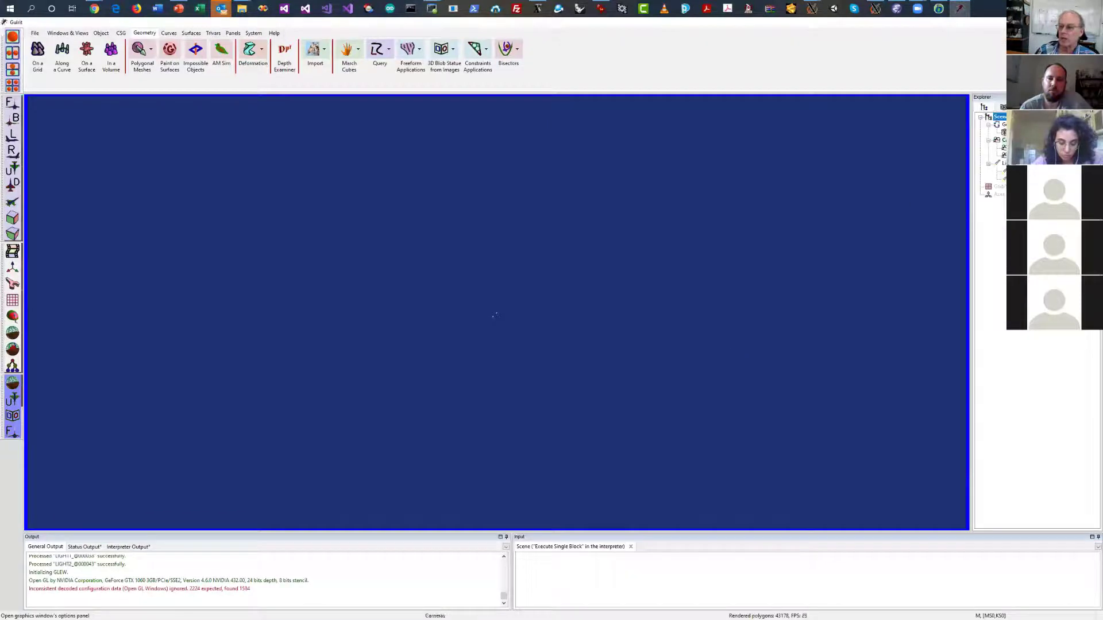
pyautogui.click(1002, 107)
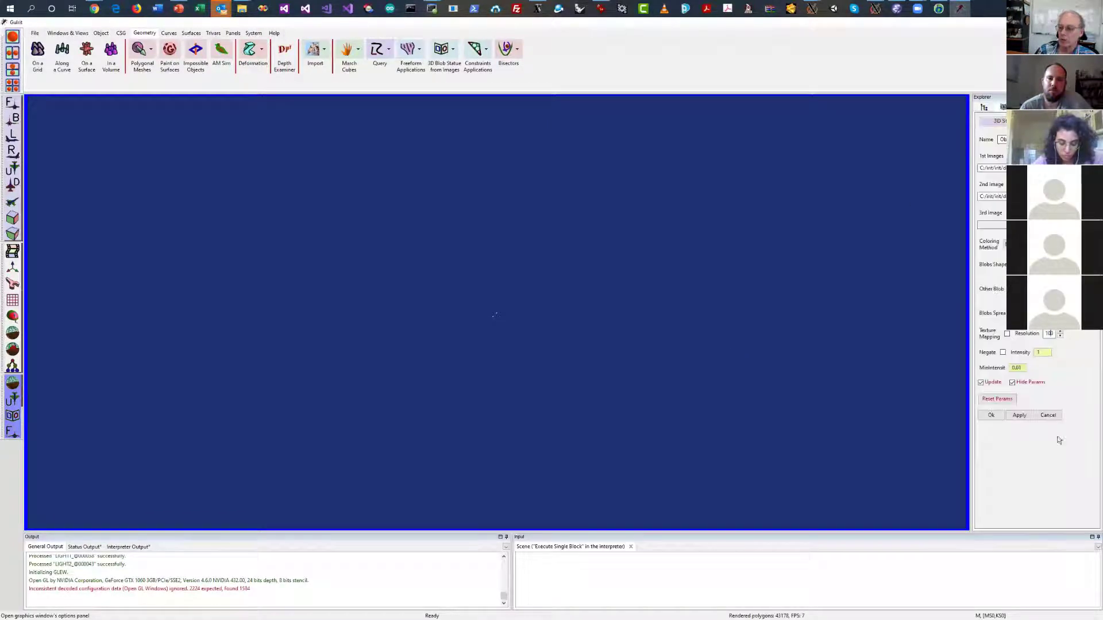
pyautogui.click(991, 420)
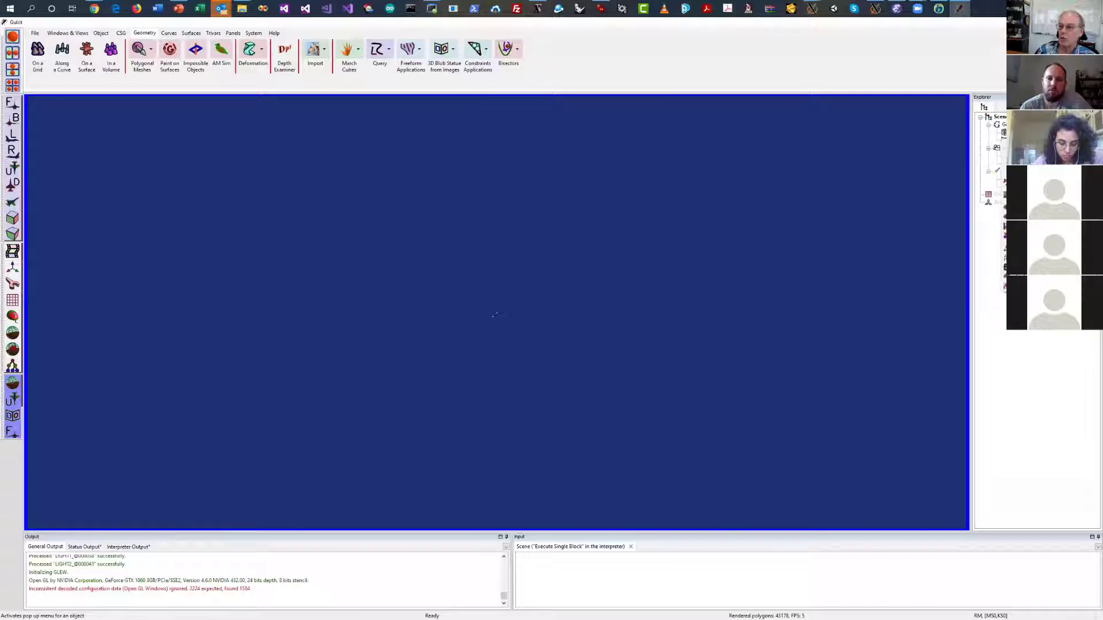
pyautogui.click(1002, 153)
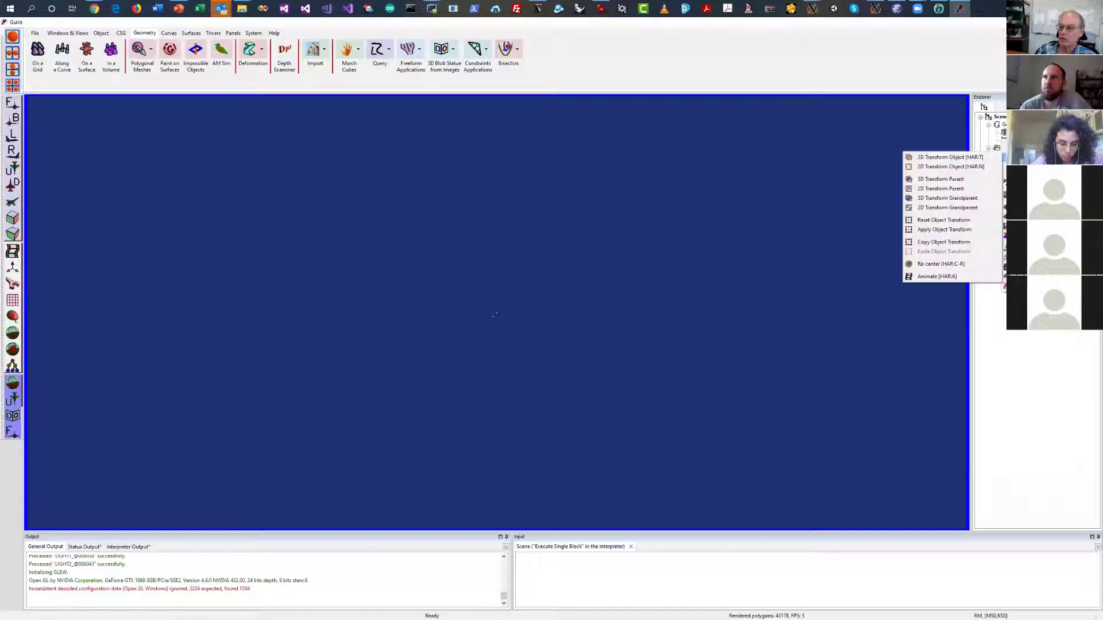
pyautogui.click(956, 265)
# Show the blob statue in the left view and inspect its images from several angles
pyautogui.moveTo(897, 241); pyautogui.dragTo(689, 270)
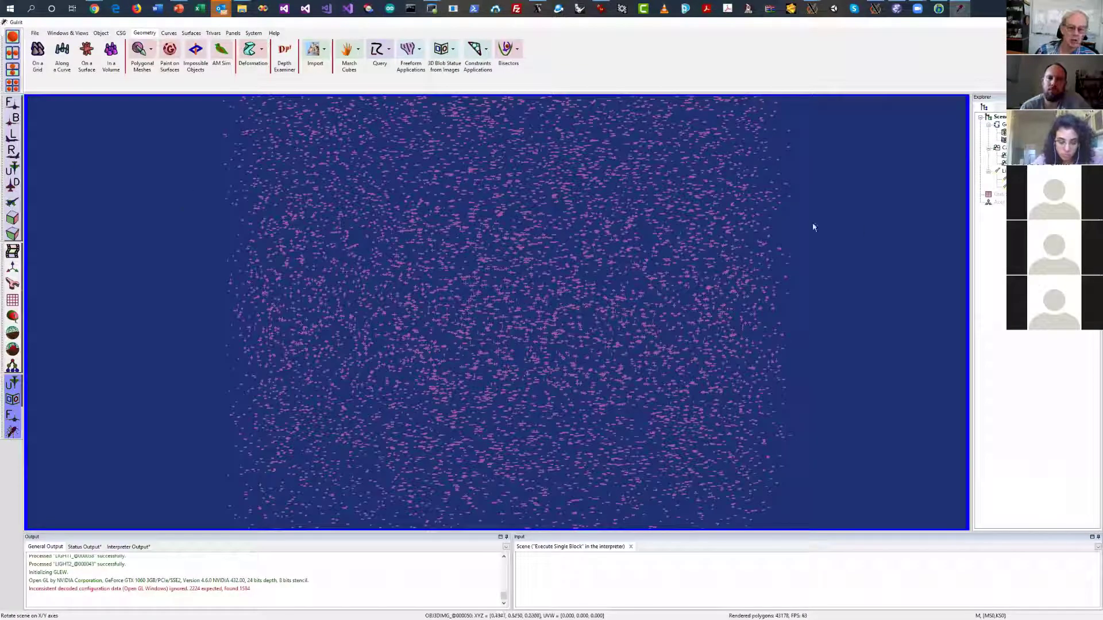
pyautogui.click(13, 136)
pyautogui.moveTo(531, 273); pyautogui.dragTo(955, 217)
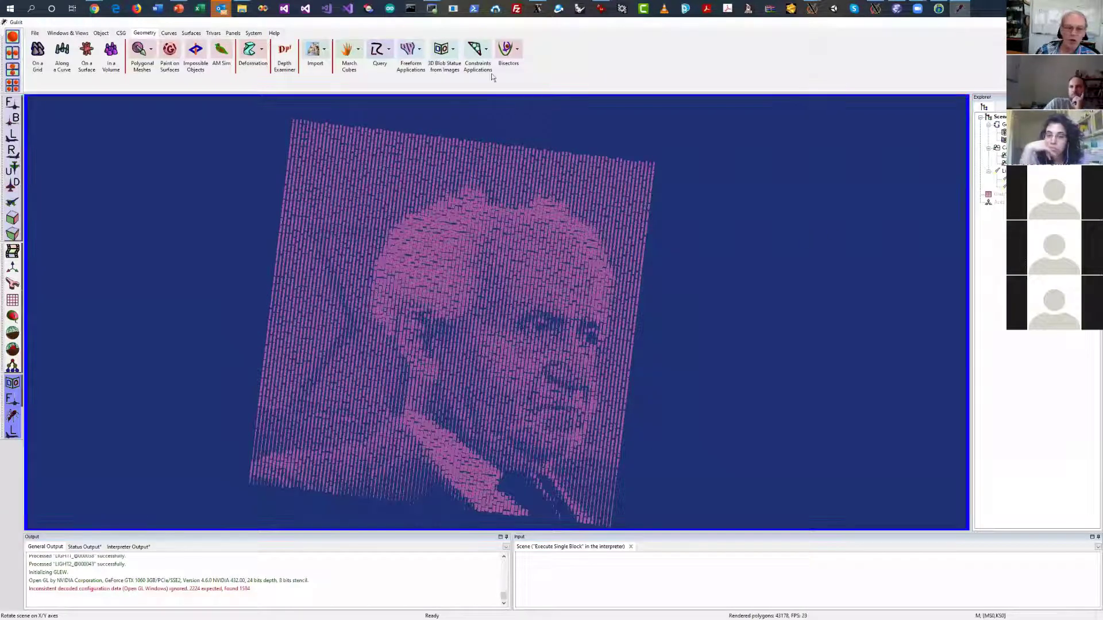
# Clear the blob statue from the view and start Ortho Letters with the texts Love and Amor
pyautogui.click(453, 50)
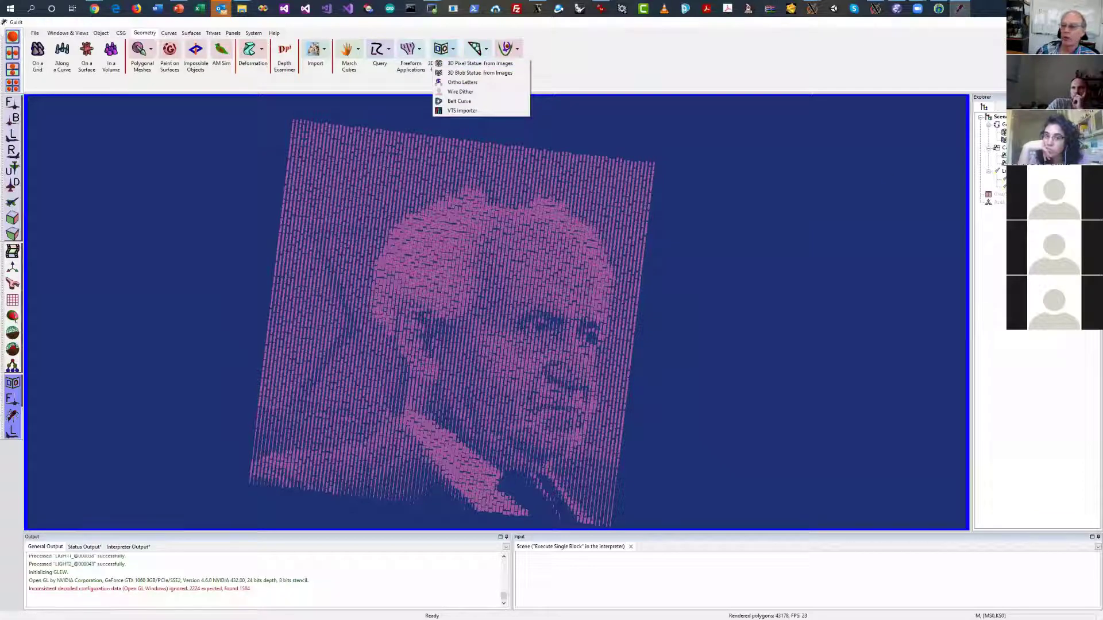
pyautogui.click(585, 115)
pyautogui.click(453, 50)
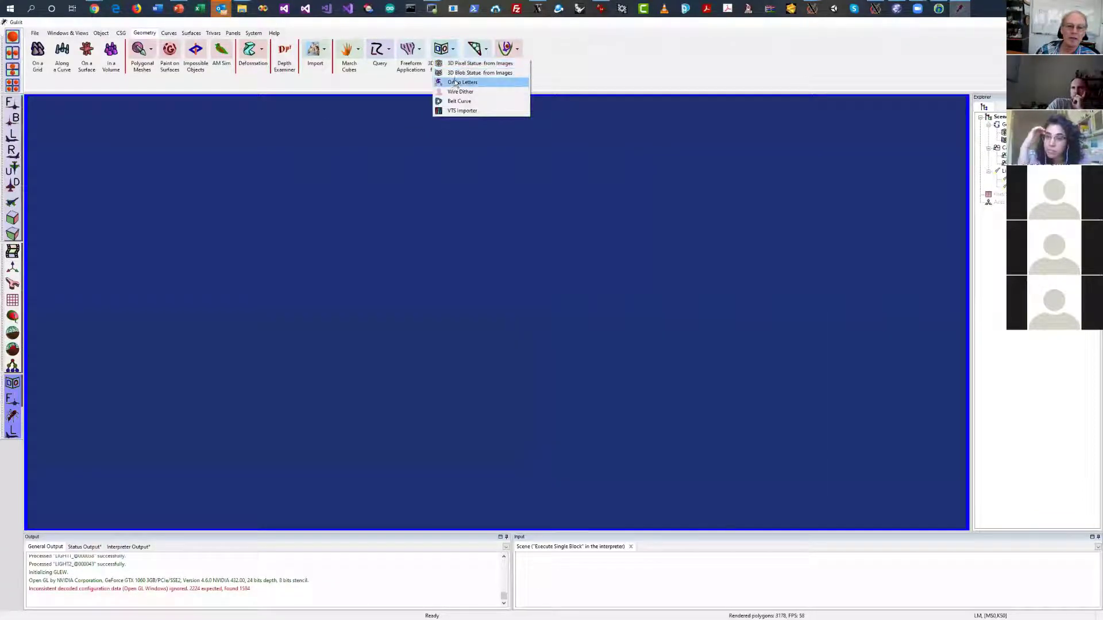
pyautogui.click(455, 81)
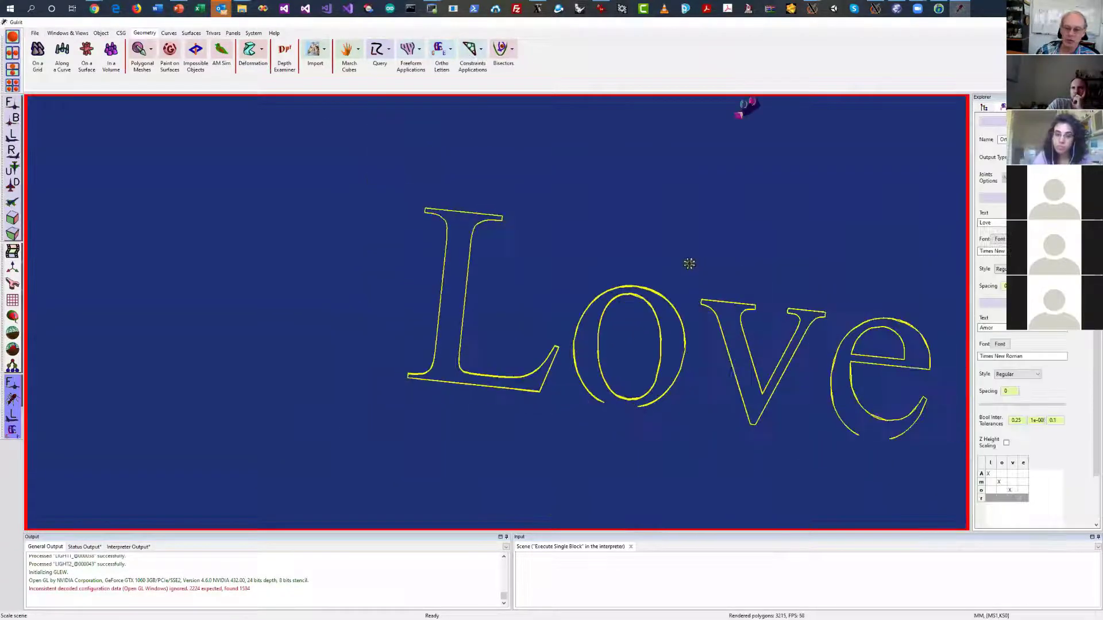
# Change the Ortho Letters from outlines to solid letters with a first Boolean tolerance of 0.01, and rotate them
pyautogui.moveTo(842, 256); pyautogui.dragTo(620, 241)
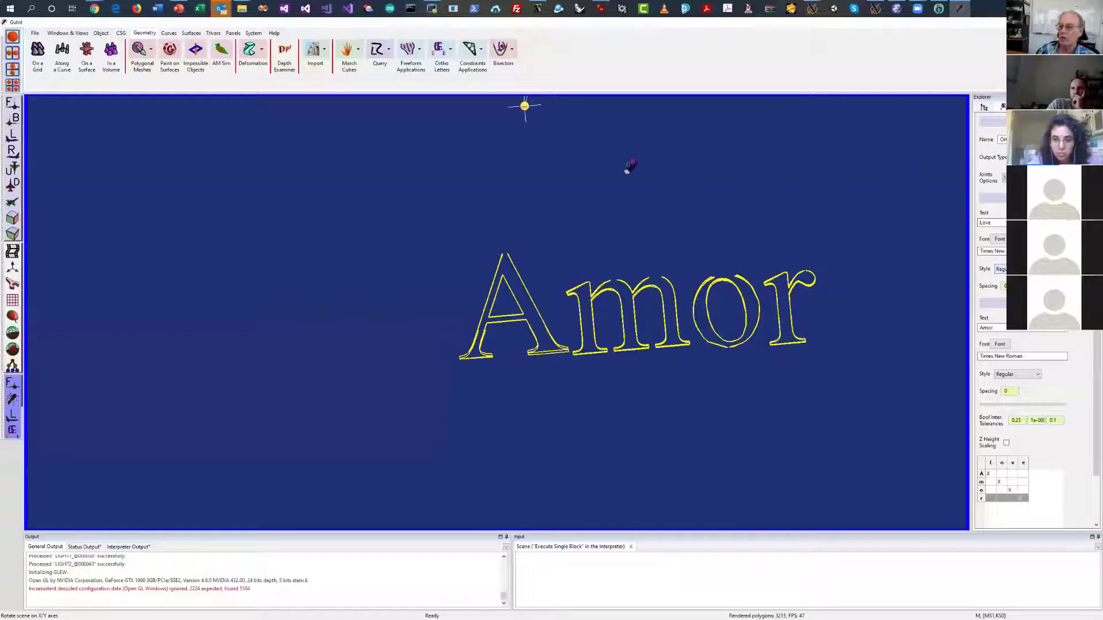
pyautogui.click(1034, 171)
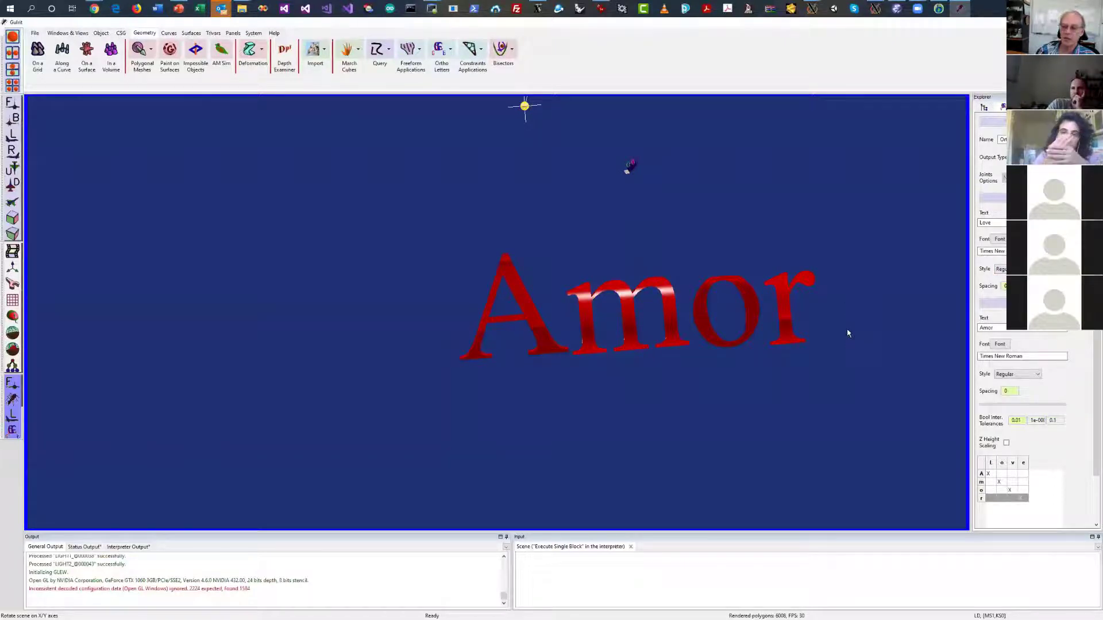
pyautogui.moveTo(848, 333); pyautogui.dragTo(950, 260)
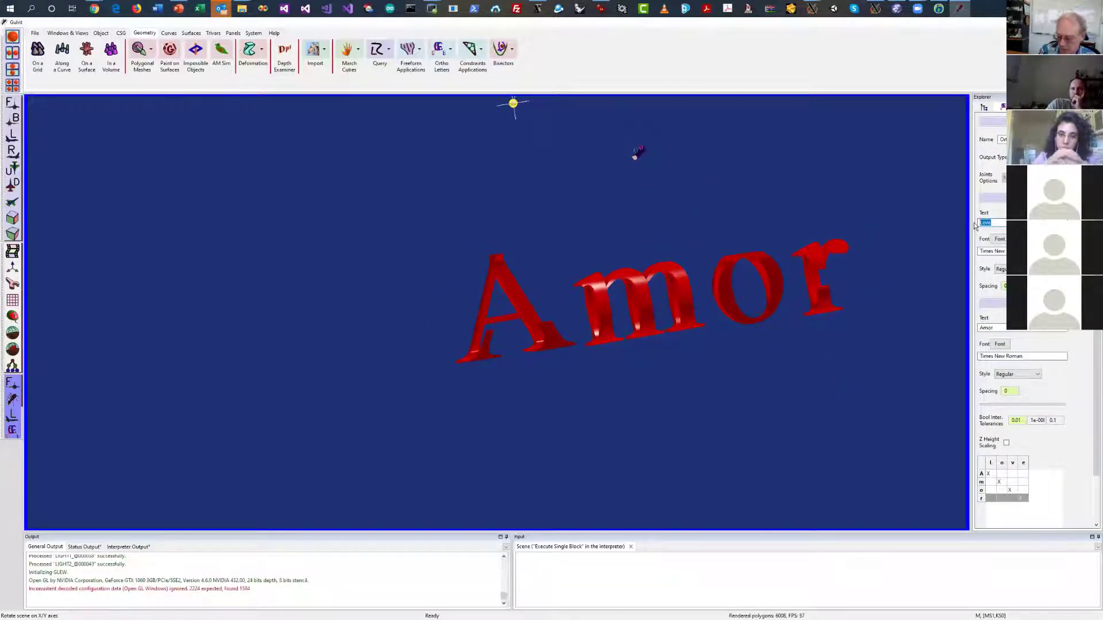
# Set the two Ortho Letters texts to This and That
pyautogui.write('This')
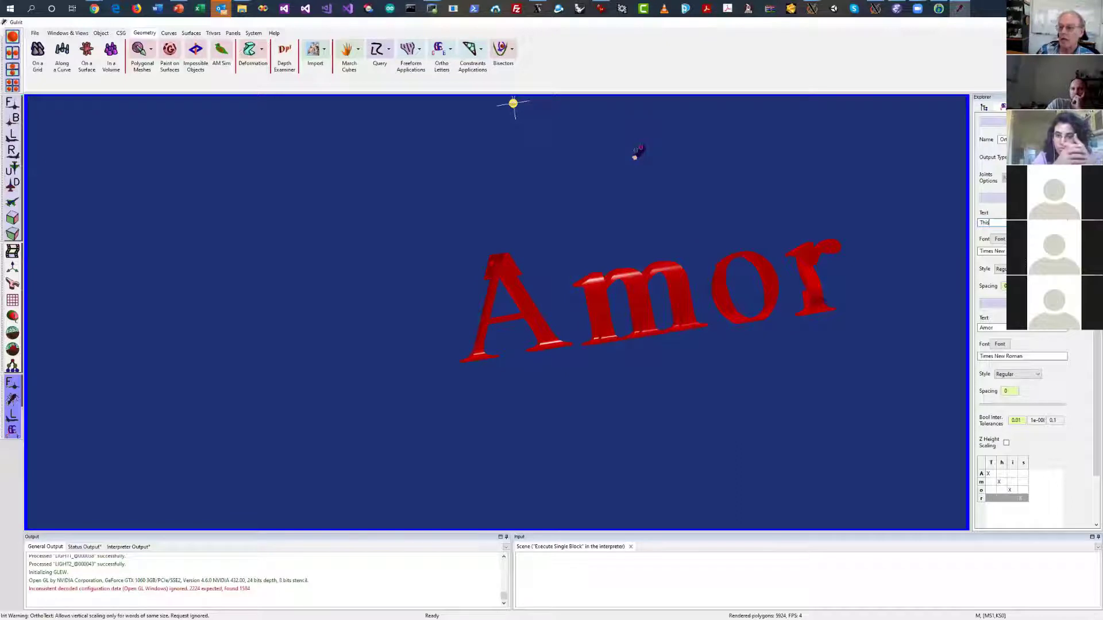
pyautogui.doubleClick(994, 328)
pyautogui.write('Th')
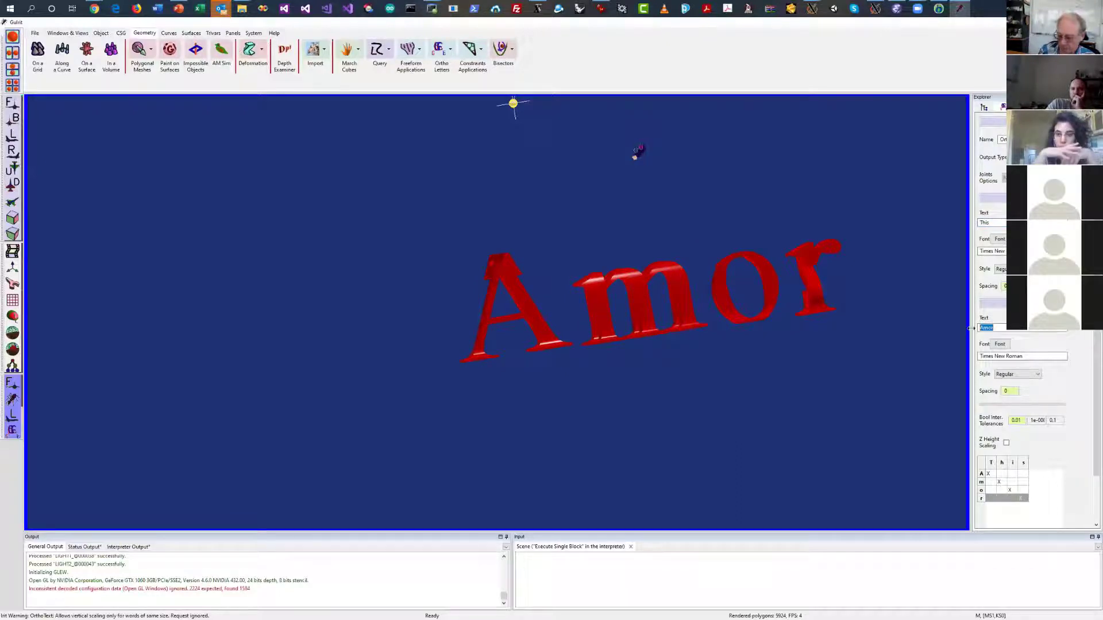
pyautogui.write('at')
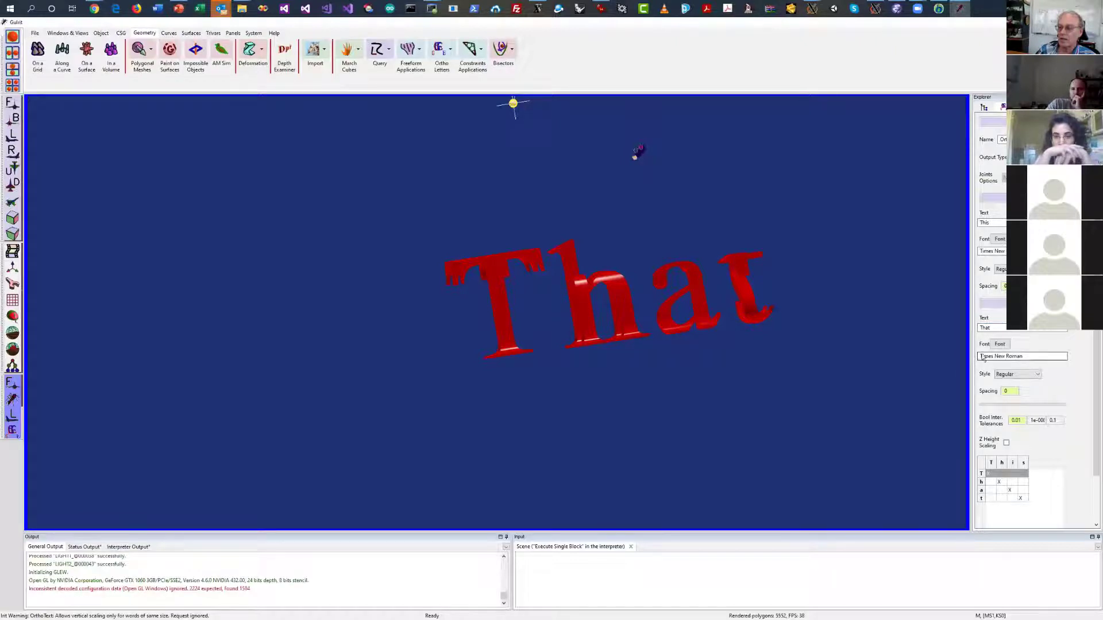
# Rotate the letters to examine the words from several angles, and cancel Ortho Letters
pyautogui.moveTo(923, 359)
pyautogui.mouseDown()
pyautogui.moveTo(679, 386)
pyautogui.moveTo(1034, 361)
pyautogui.moveTo(906, 362)
pyautogui.mouseUp()
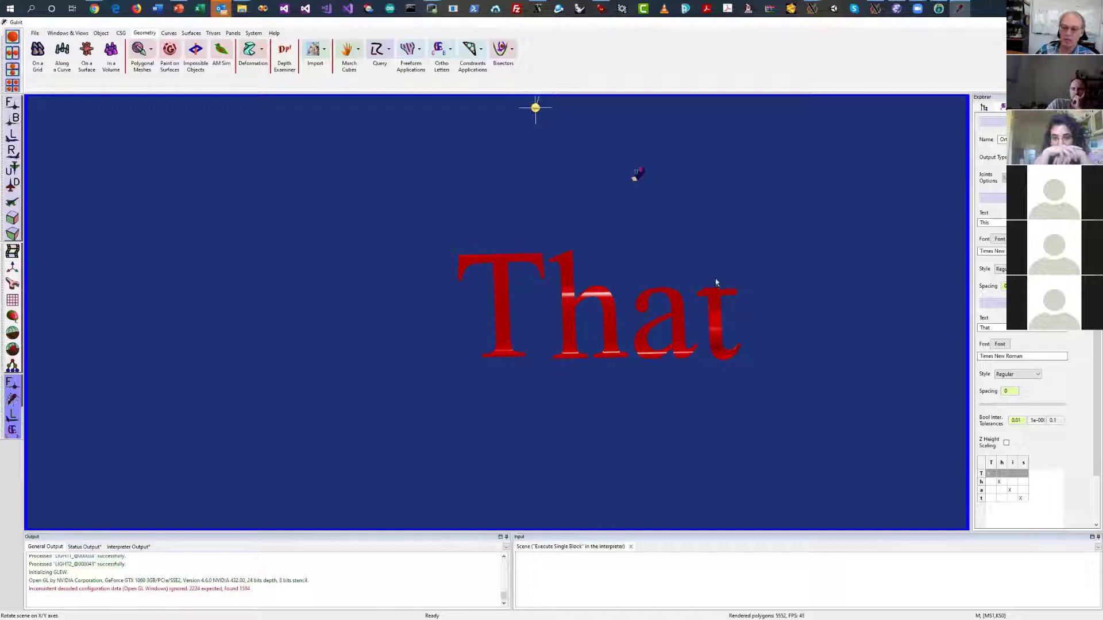
pyautogui.moveTo(715, 282); pyautogui.dragTo(792, 312)
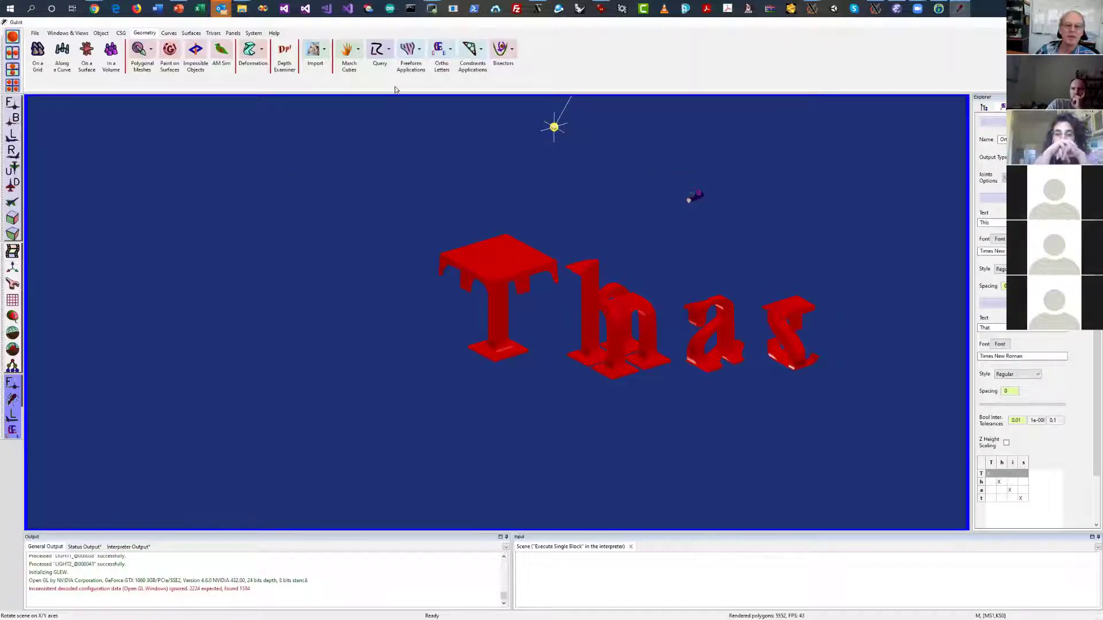
pyautogui.click(451, 54)
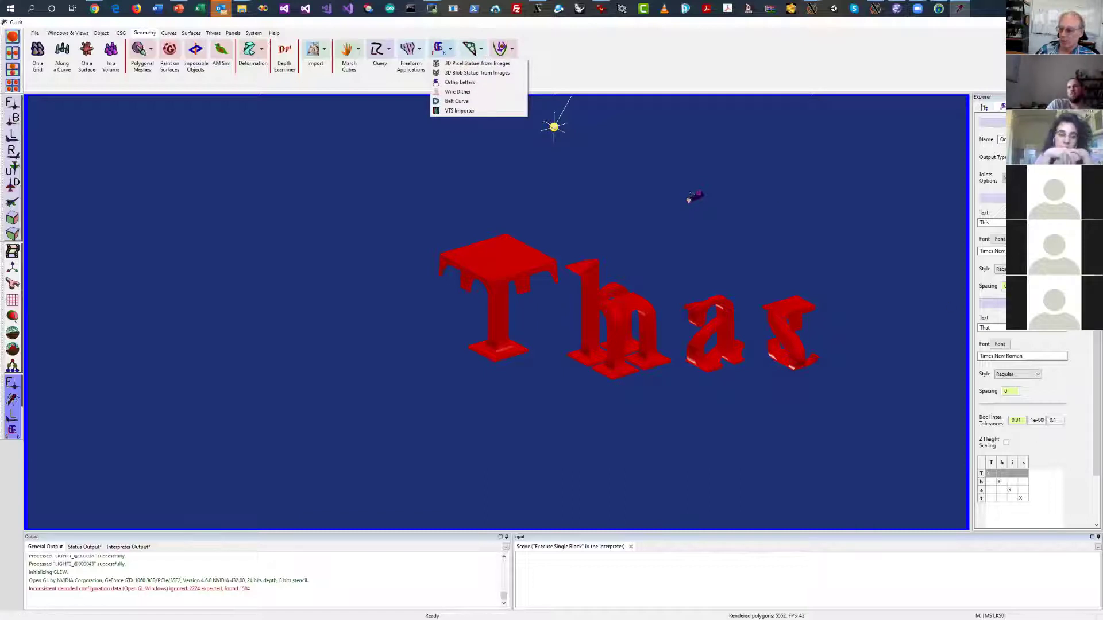
pyautogui.moveTo(1094, 377); pyautogui.dragTo(1095, 463)
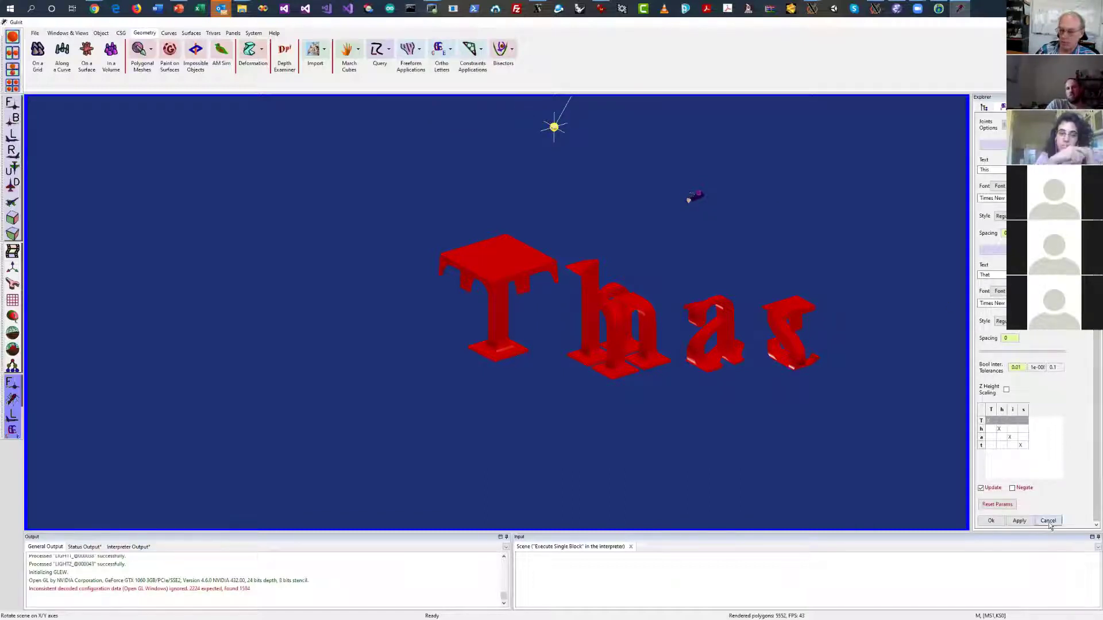
pyautogui.click(1050, 523)
# Preview packing three circles in a triangle, enlarge and rotate the preview to examine it, and cancel the tool
pyautogui.click(469, 50)
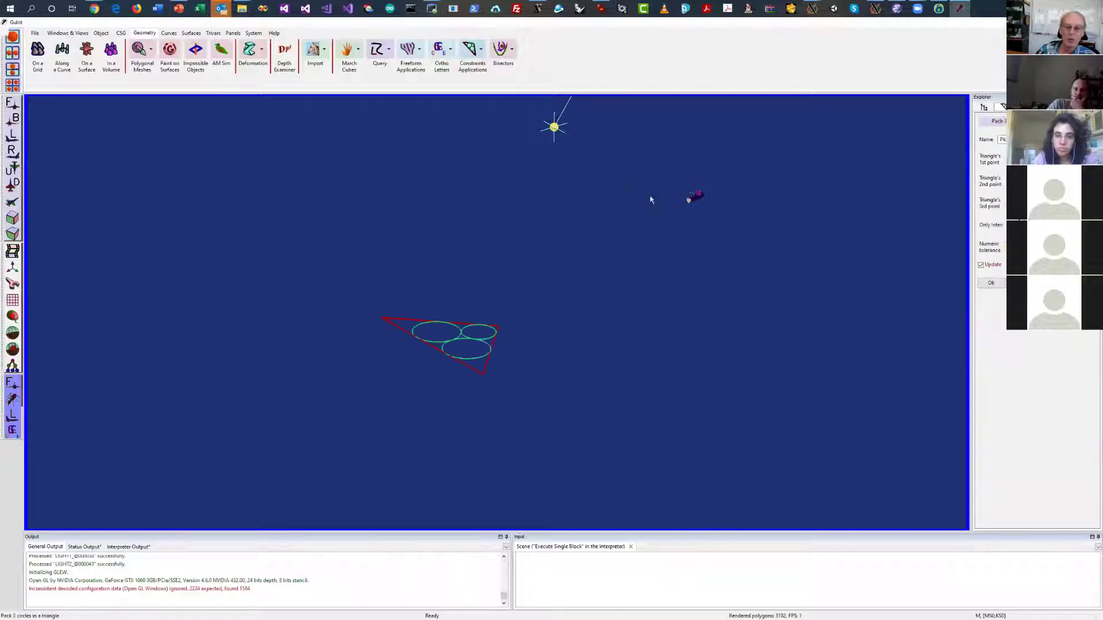
pyautogui.moveTo(508, 336); pyautogui.dragTo(562, 316, button='right')
pyautogui.moveTo(562, 316); pyautogui.dragTo(644, 319, button='middle')
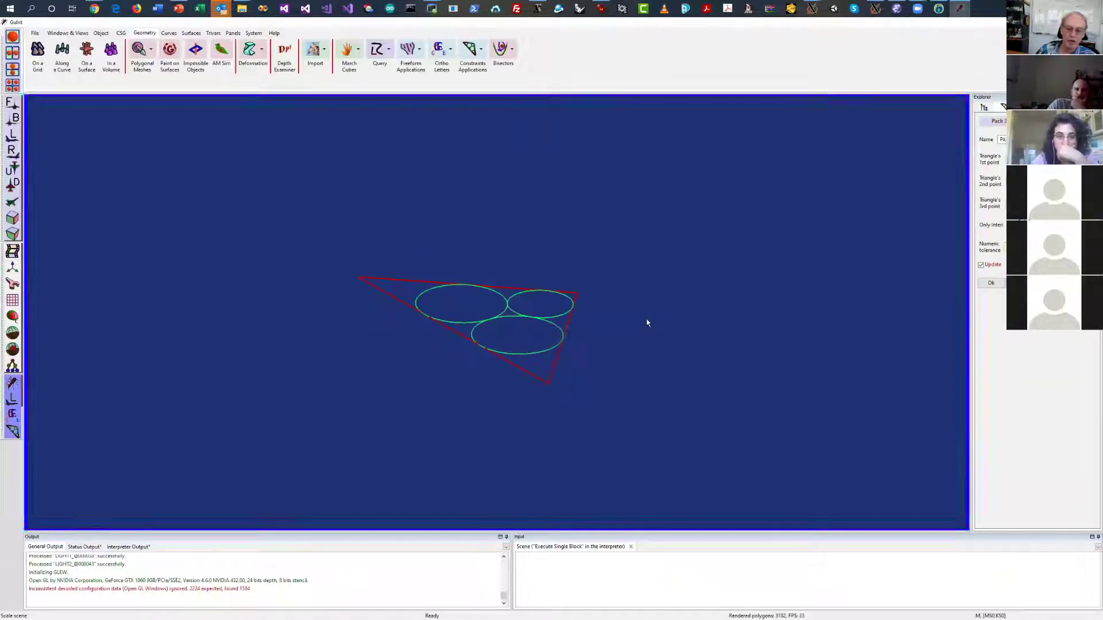
pyautogui.moveTo(645, 319)
pyautogui.mouseDown()
pyautogui.moveTo(520, 278)
pyautogui.moveTo(446, 389)
pyautogui.moveTo(500, 374)
pyautogui.moveTo(414, 374)
pyautogui.moveTo(488, 405)
pyautogui.moveTo(436, 344)
pyautogui.moveTo(539, 386)
pyautogui.moveTo(708, 345)
pyautogui.moveTo(634, 316)
pyautogui.moveTo(652, 340)
pyautogui.moveTo(661, 322)
pyautogui.mouseUp()
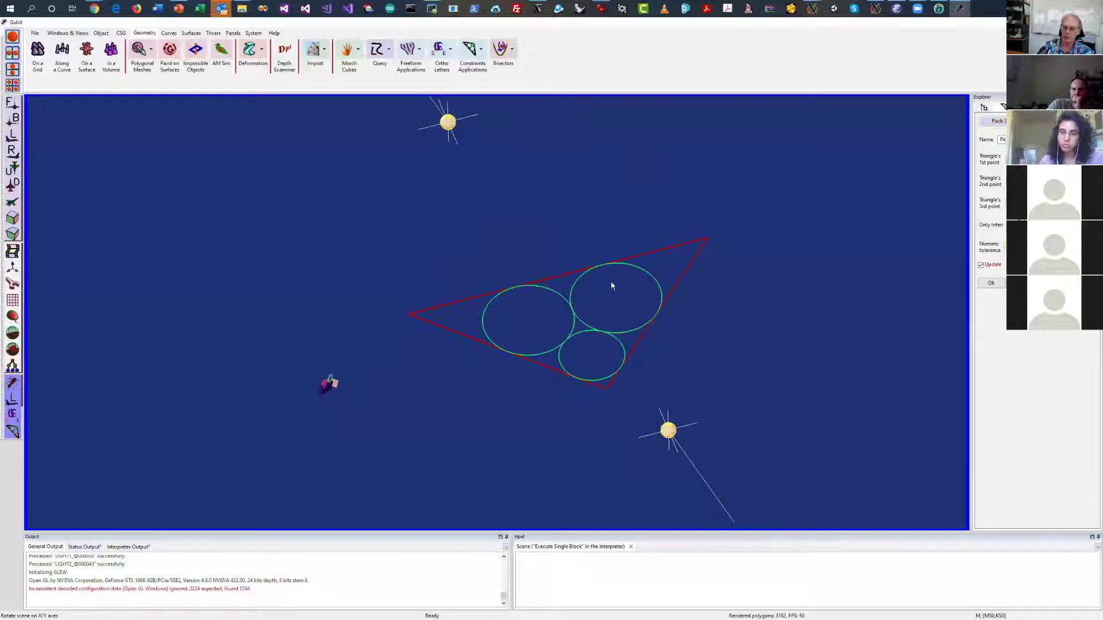
pyautogui.moveTo(746, 352); pyautogui.dragTo(744, 316)
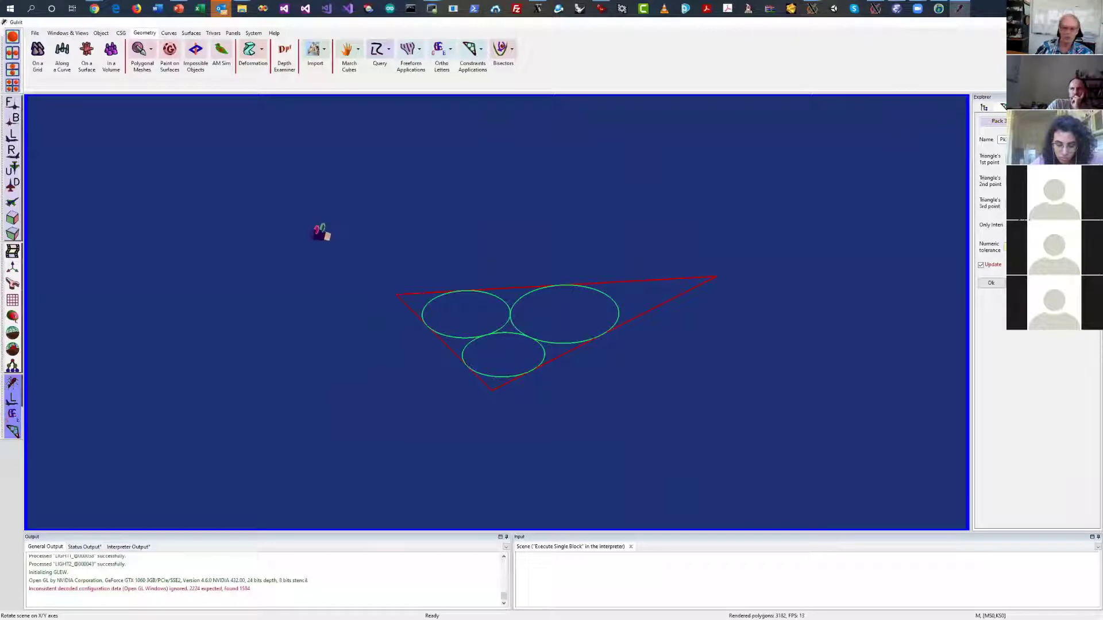
pyautogui.press('Escape')
# Preview the Stewart Platform solution, rotate it to inspect the two bases and connecting rods, and cancel the tool
pyautogui.click(480, 52)
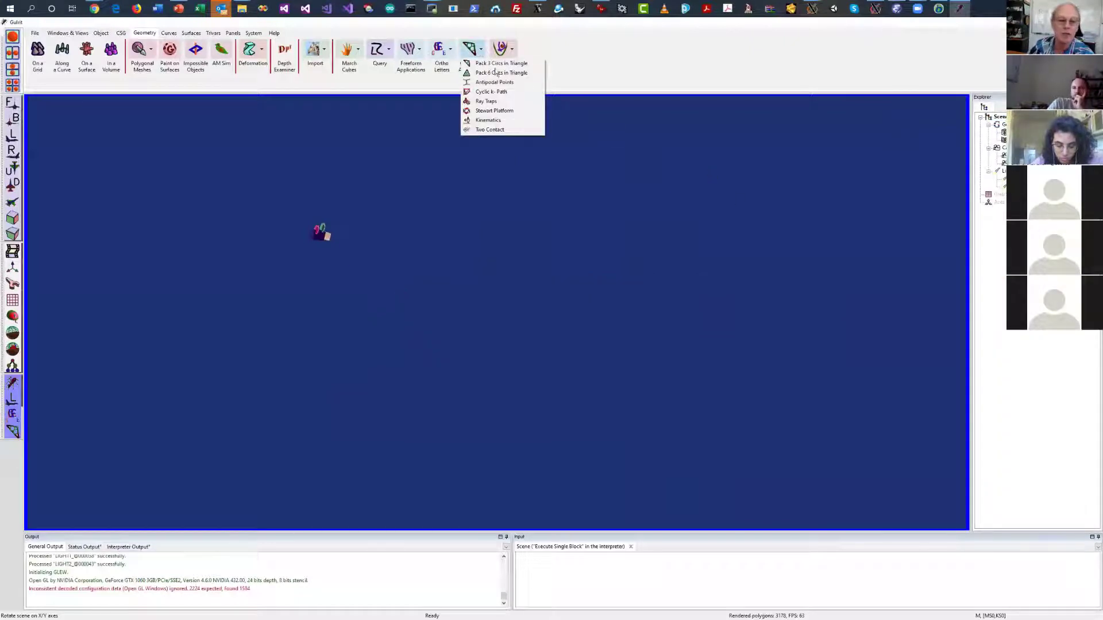
pyautogui.click(503, 110)
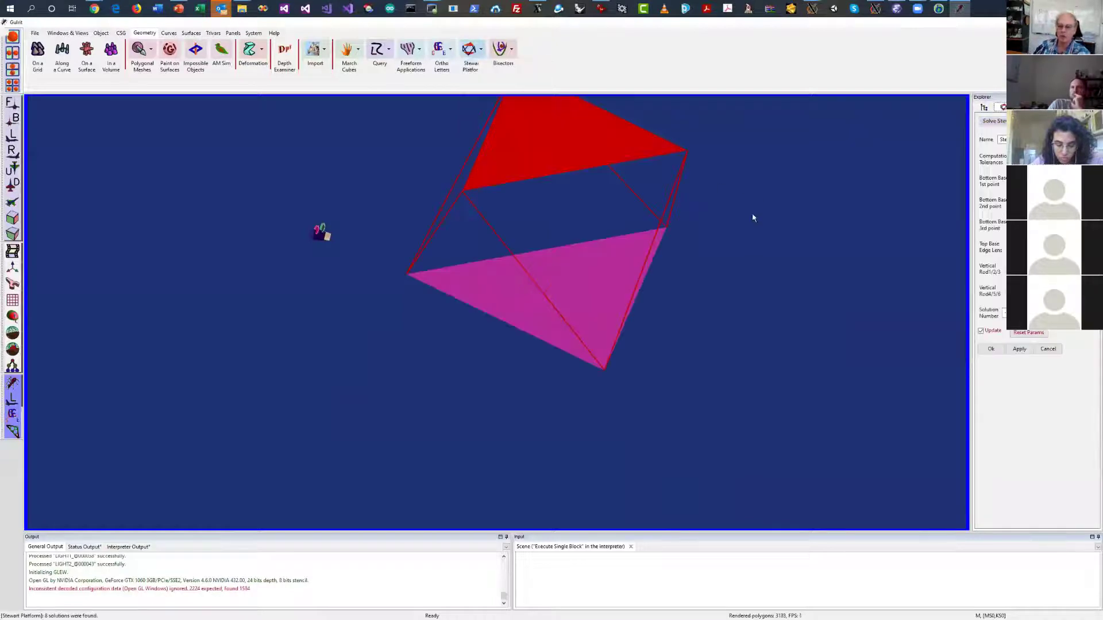
pyautogui.moveTo(753, 217); pyautogui.dragTo(687, 192)
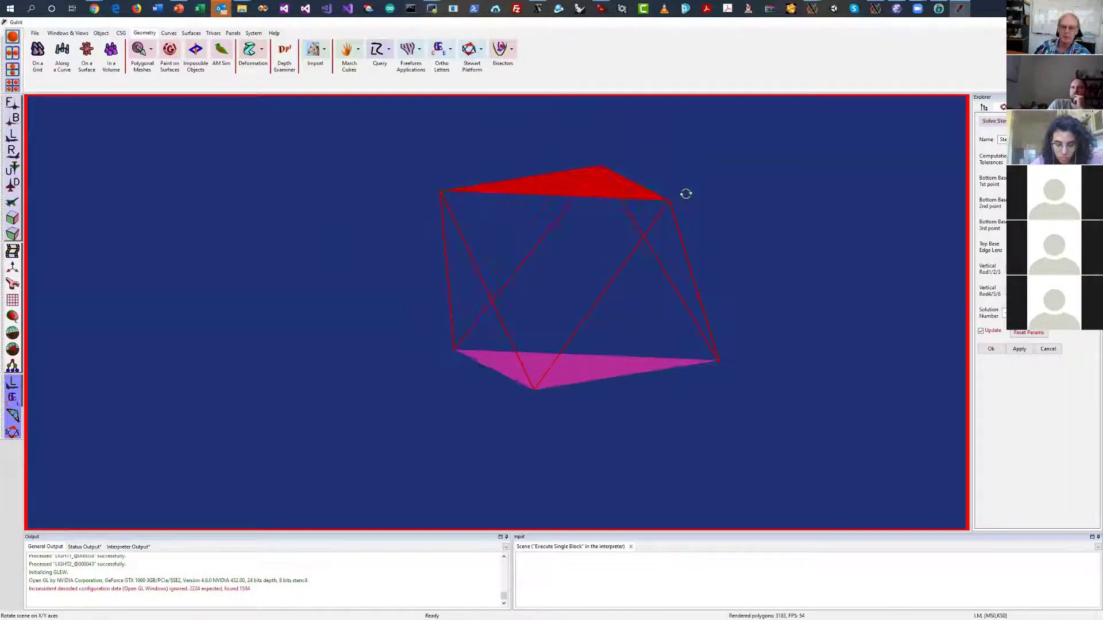
pyautogui.moveTo(800, 279); pyautogui.dragTo(792, 283)
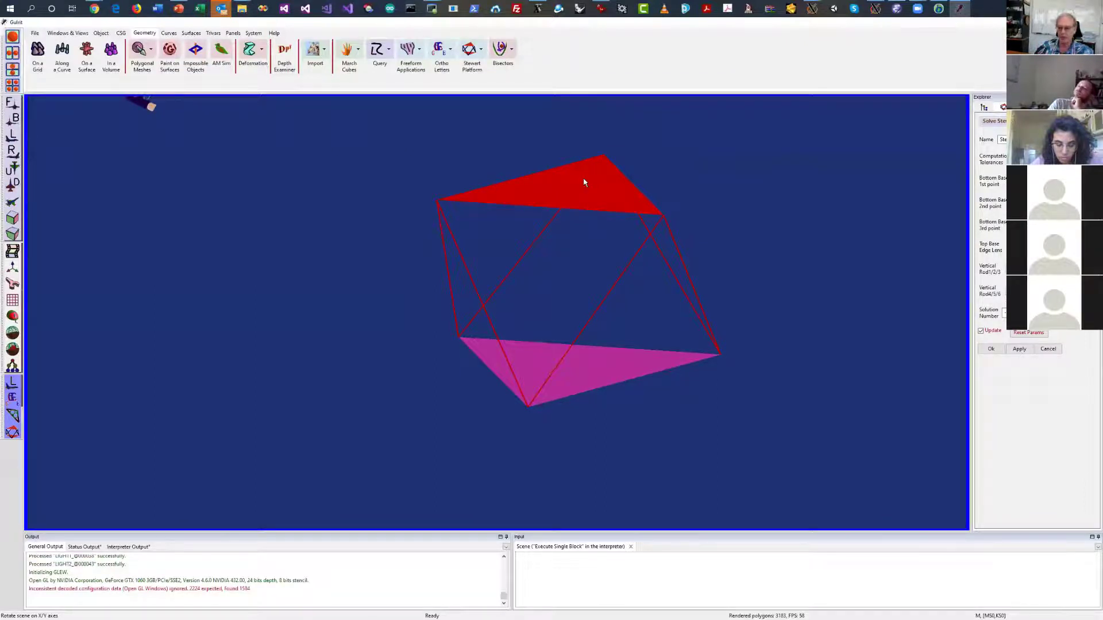
pyautogui.moveTo(747, 241); pyautogui.dragTo(753, 234)
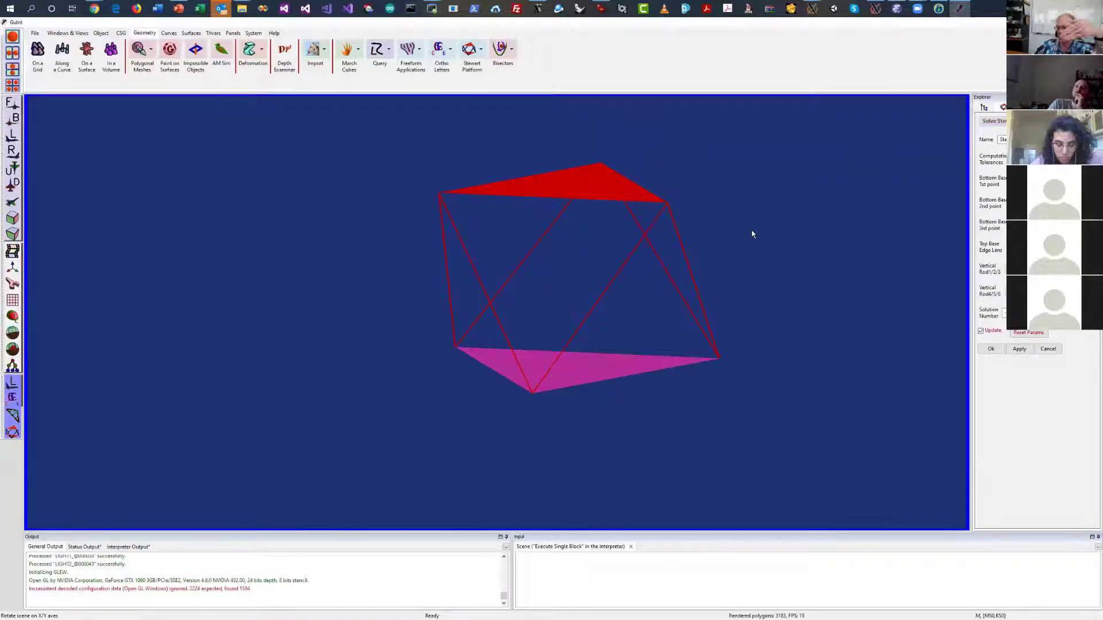
pyautogui.moveTo(763, 248); pyautogui.dragTo(887, 259)
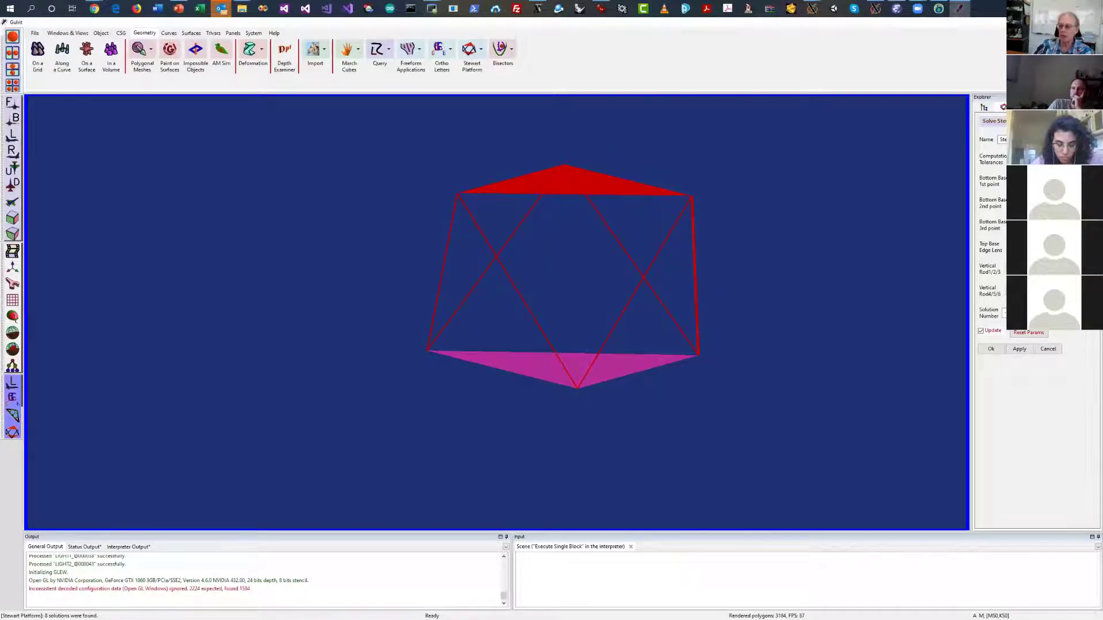
pyautogui.click(1046, 350)
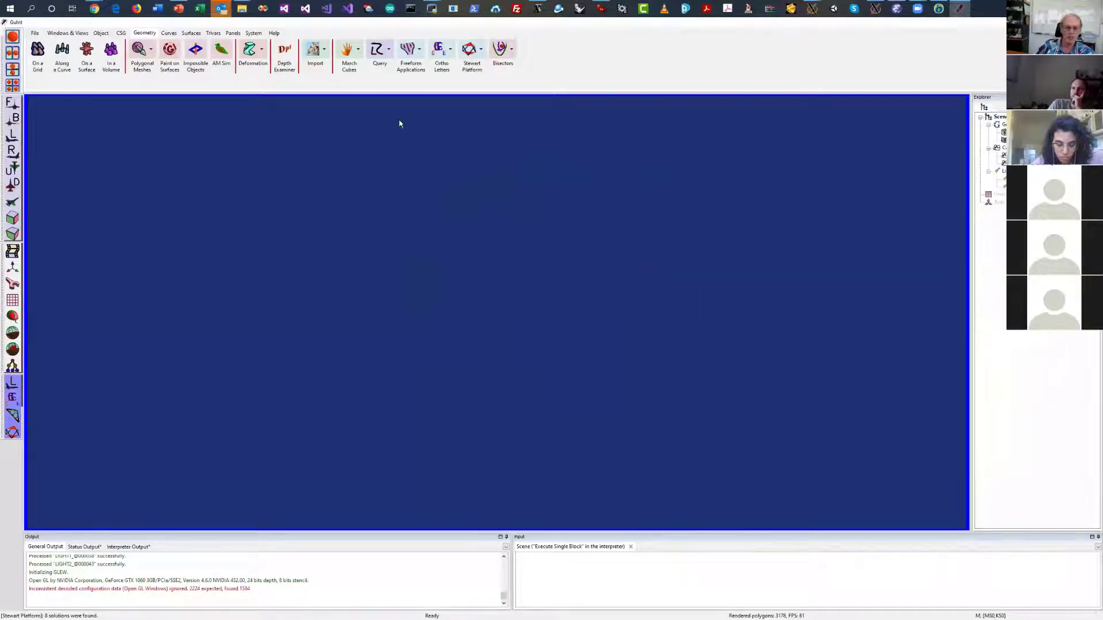
# Open the Kinematics simulation to review its constraint and solver settings, and cancel it
pyautogui.click(482, 51)
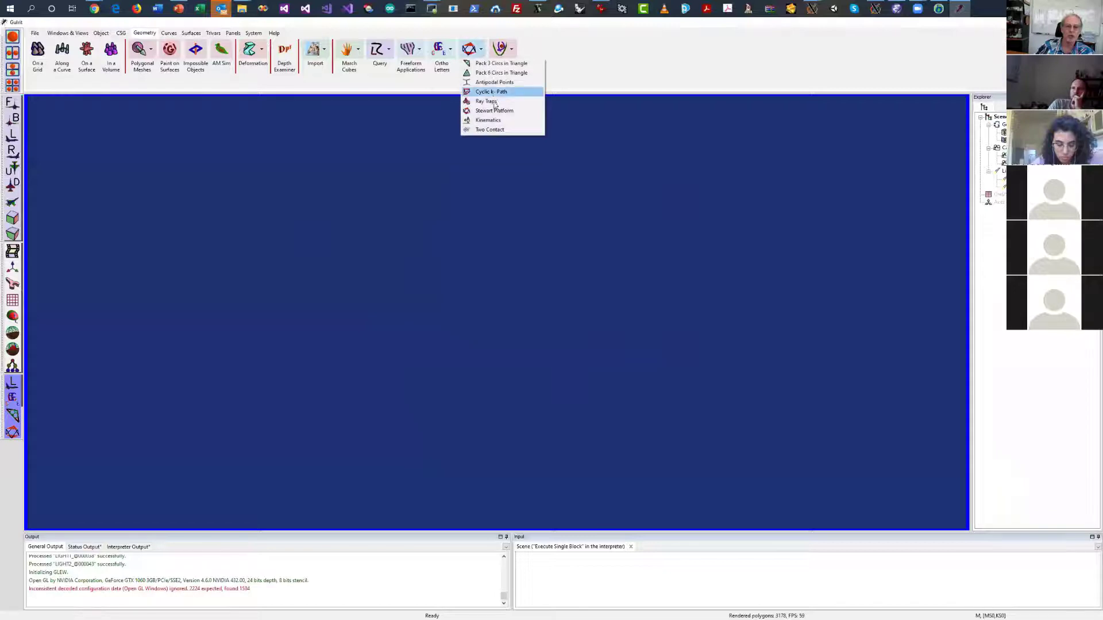
pyautogui.click(492, 121)
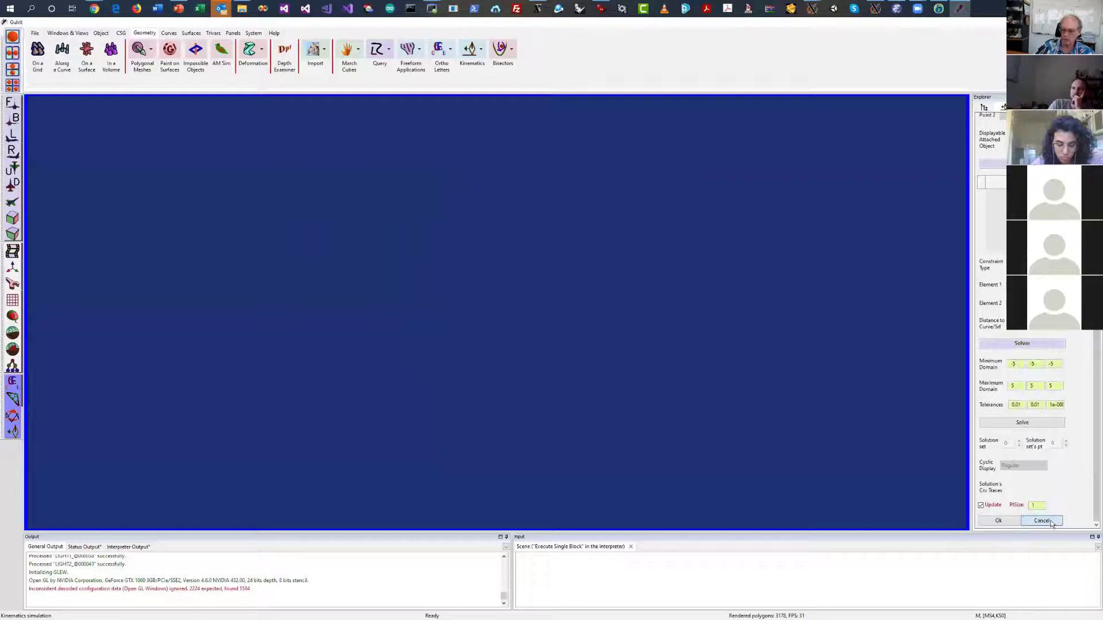
pyautogui.click(1055, 524)
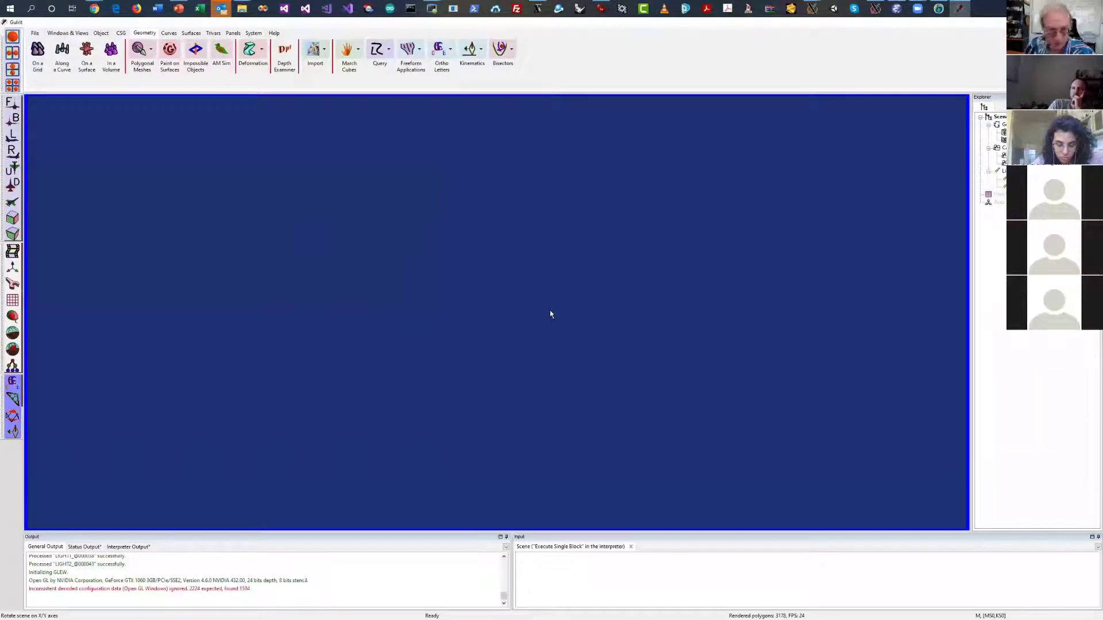
# Start loading a geometry file, and reposition and enlarge the file dialog
pyautogui.click(35, 33)
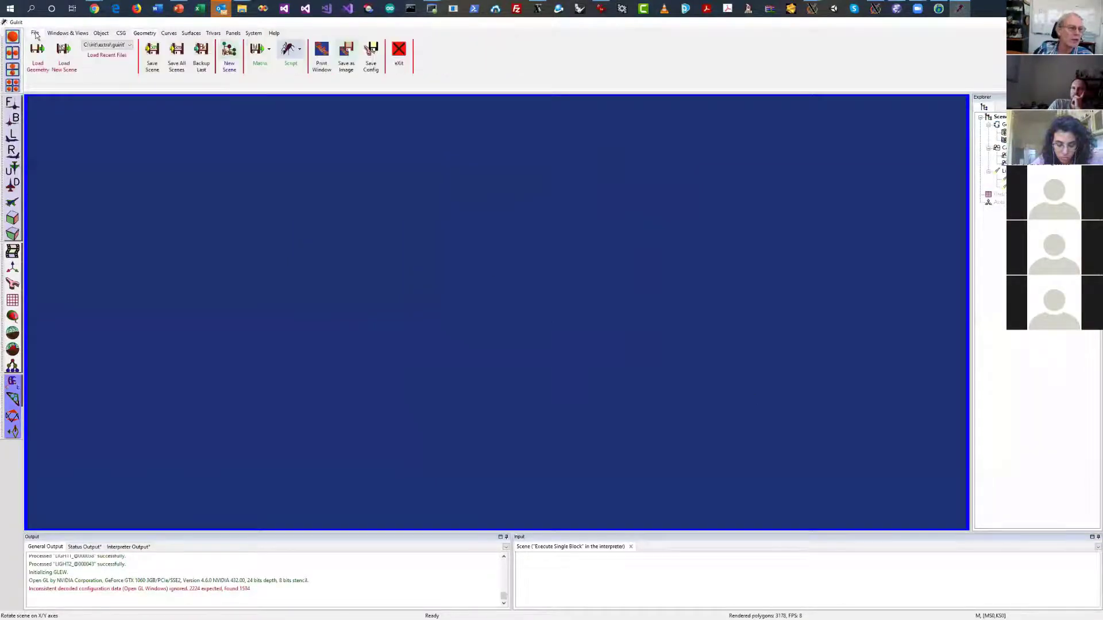
pyautogui.click(37, 52)
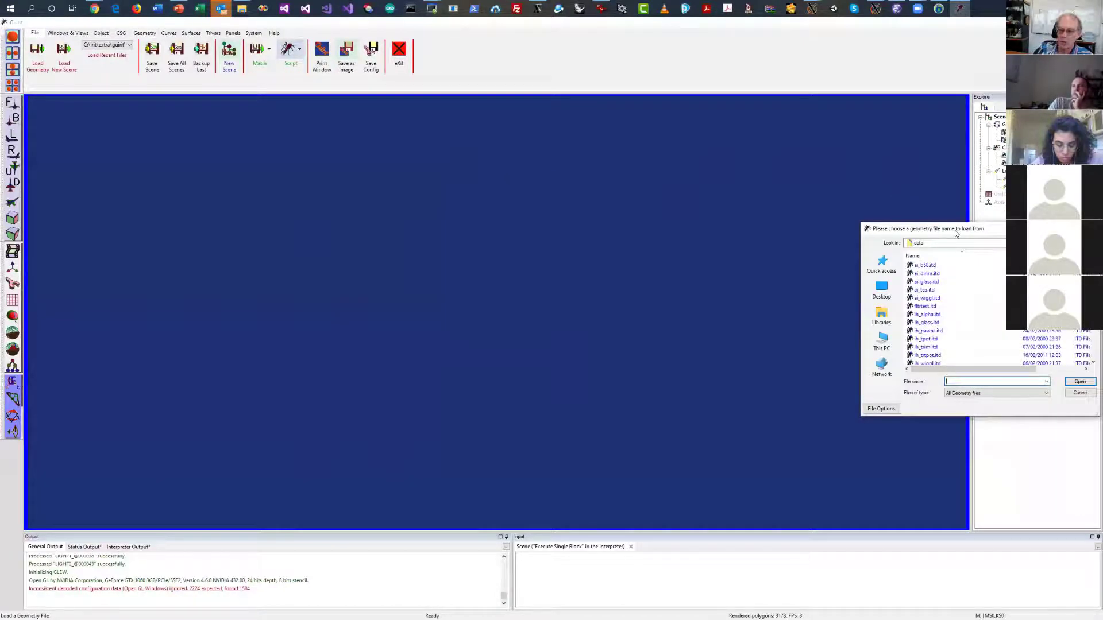
pyautogui.moveTo(956, 233); pyautogui.dragTo(680, 70)
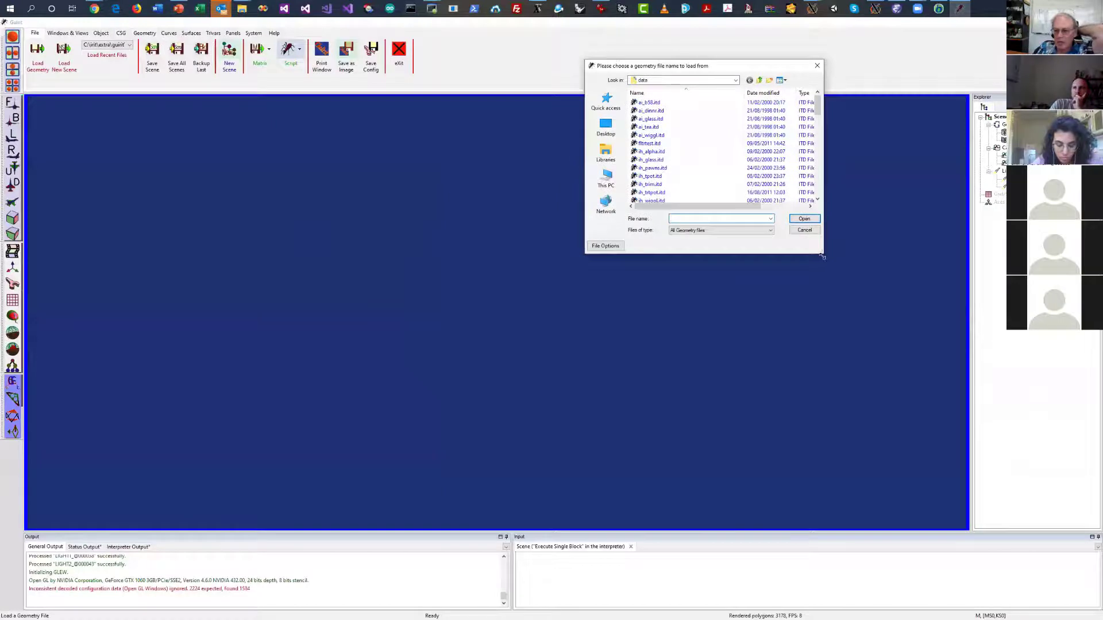
pyautogui.moveTo(821, 256); pyautogui.dragTo(950, 362)
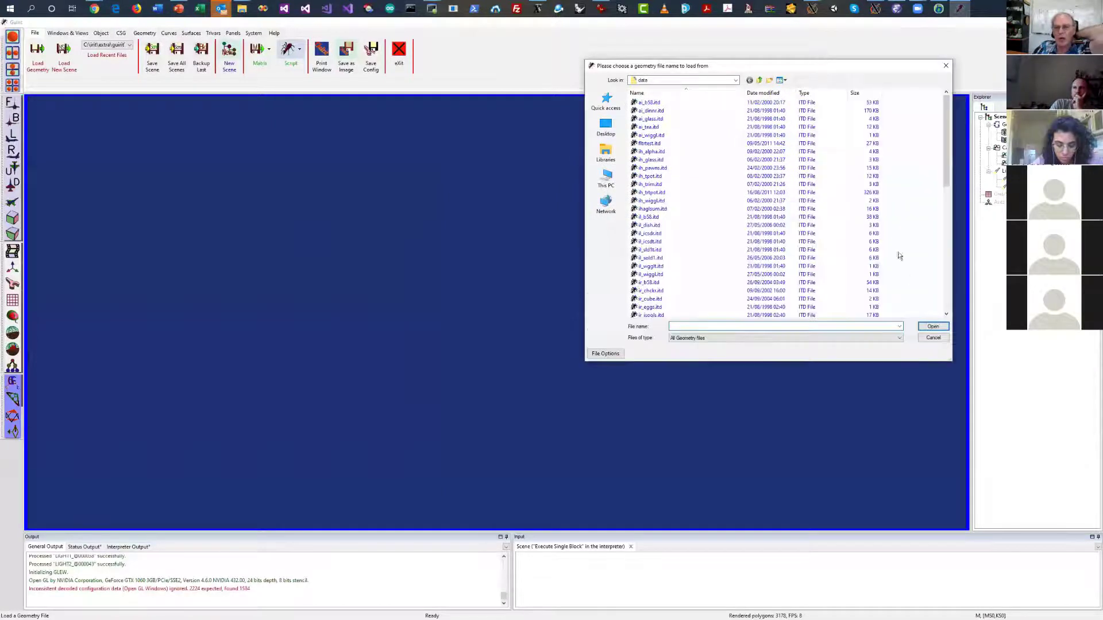
# Browse from the data folder up to the extra folder and into its guirit subfolder to find the geometry file
pyautogui.click(761, 81)
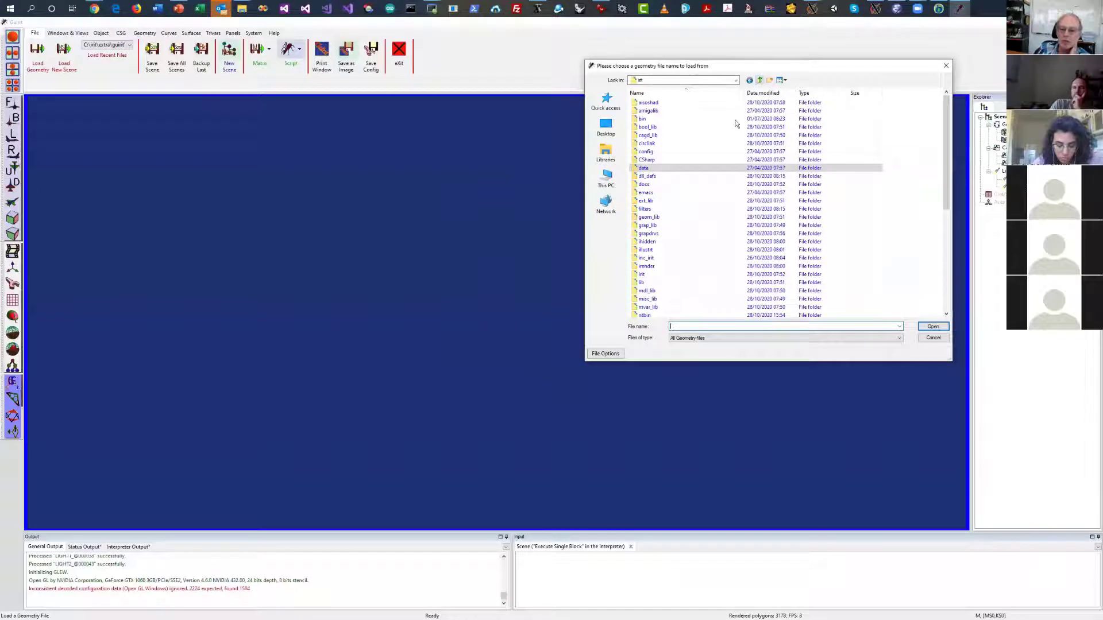
pyautogui.doubleClick(644, 274)
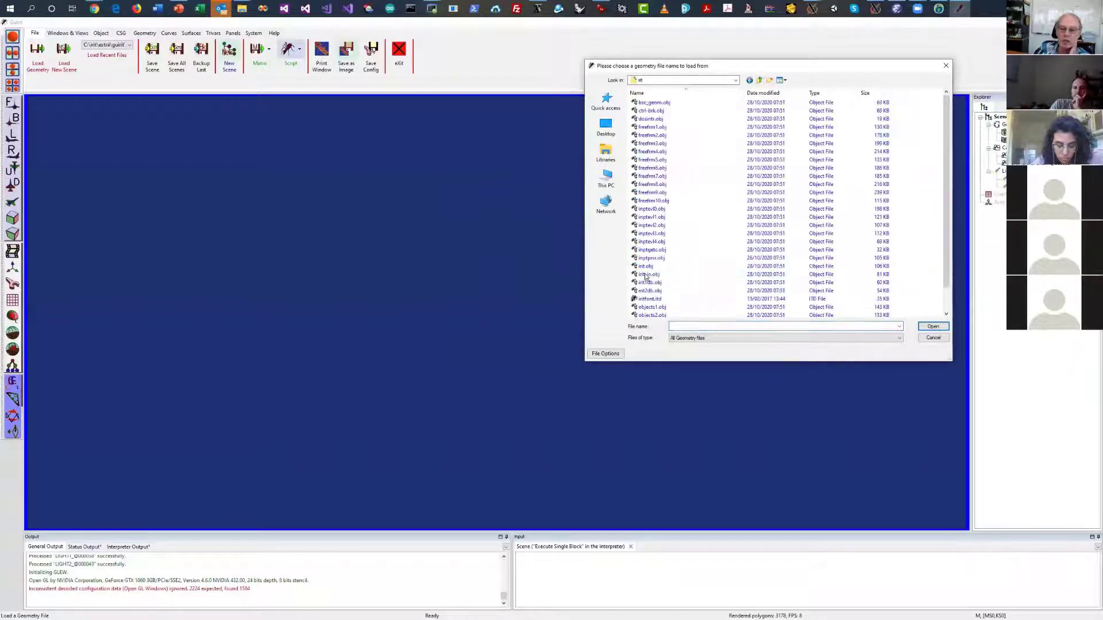
pyautogui.click(759, 80)
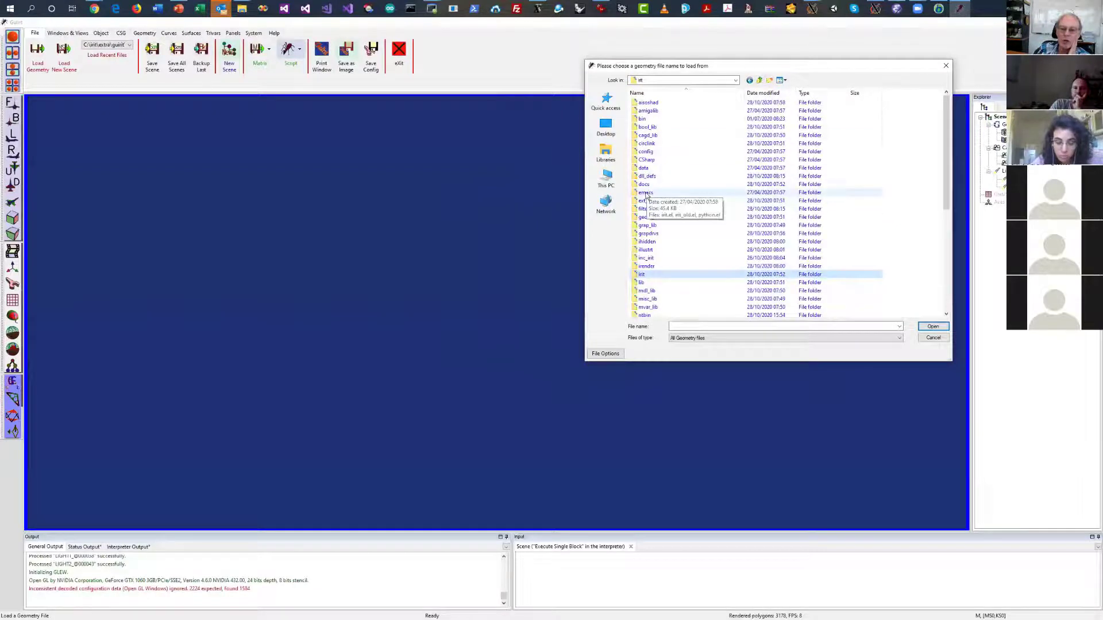
pyautogui.click(661, 93)
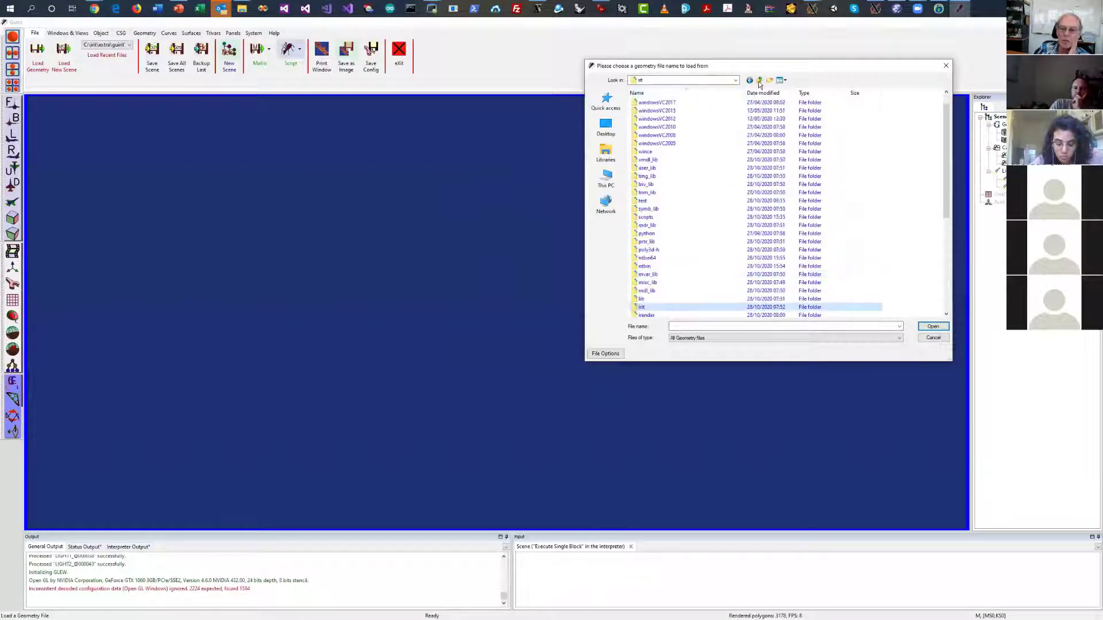
pyautogui.click(760, 81)
pyautogui.doubleClick(647, 146)
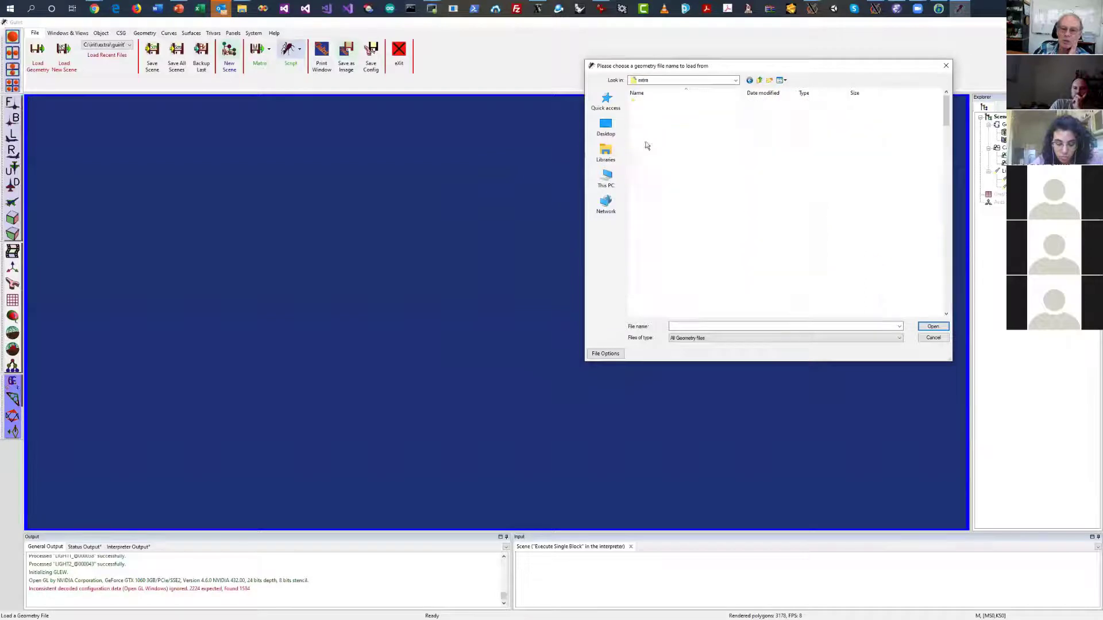
pyautogui.scroll(-6, 683, 232)
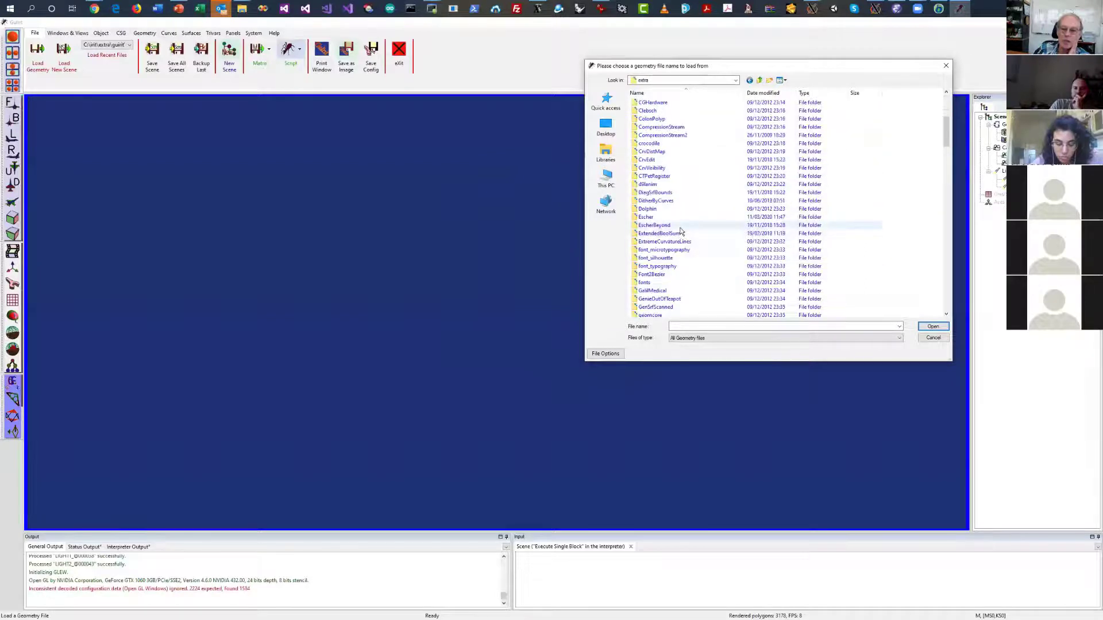
pyautogui.scroll(-2, 680, 241)
pyautogui.doubleClick(648, 258)
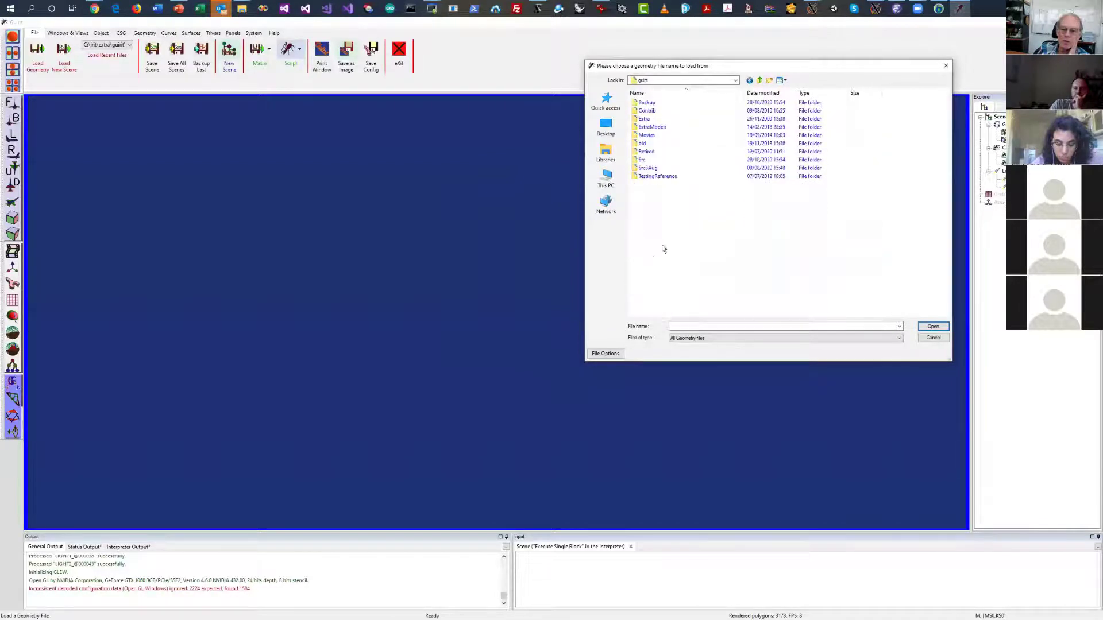
# Load the Kinematics2.gtd model from the Kinematics folder under Src and Models
pyautogui.doubleClick(653, 160)
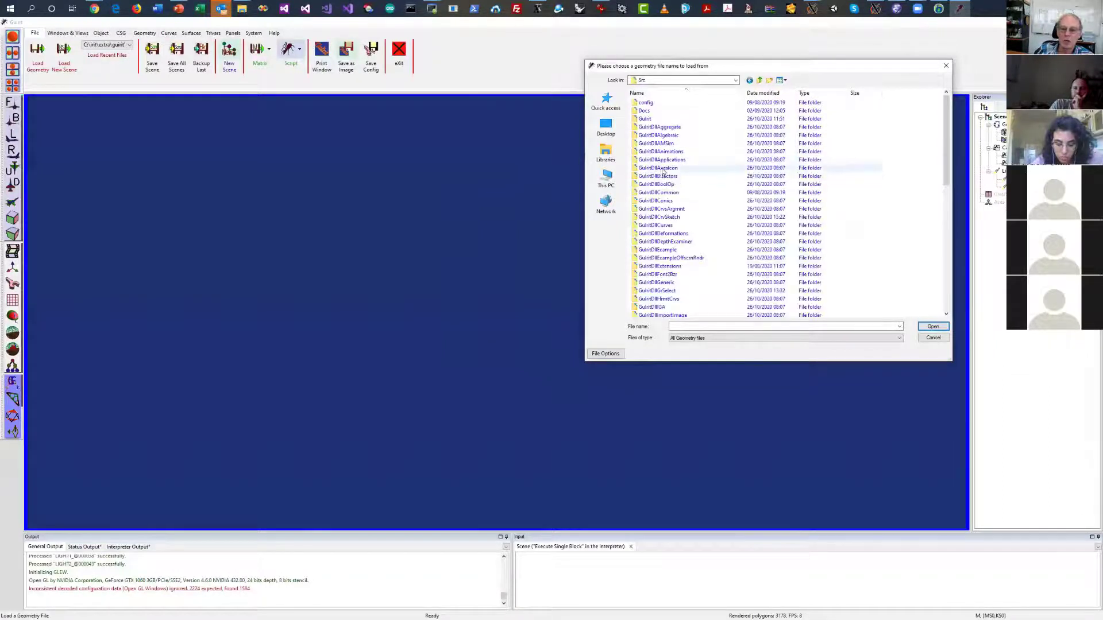
pyautogui.scroll(-5, 673, 189)
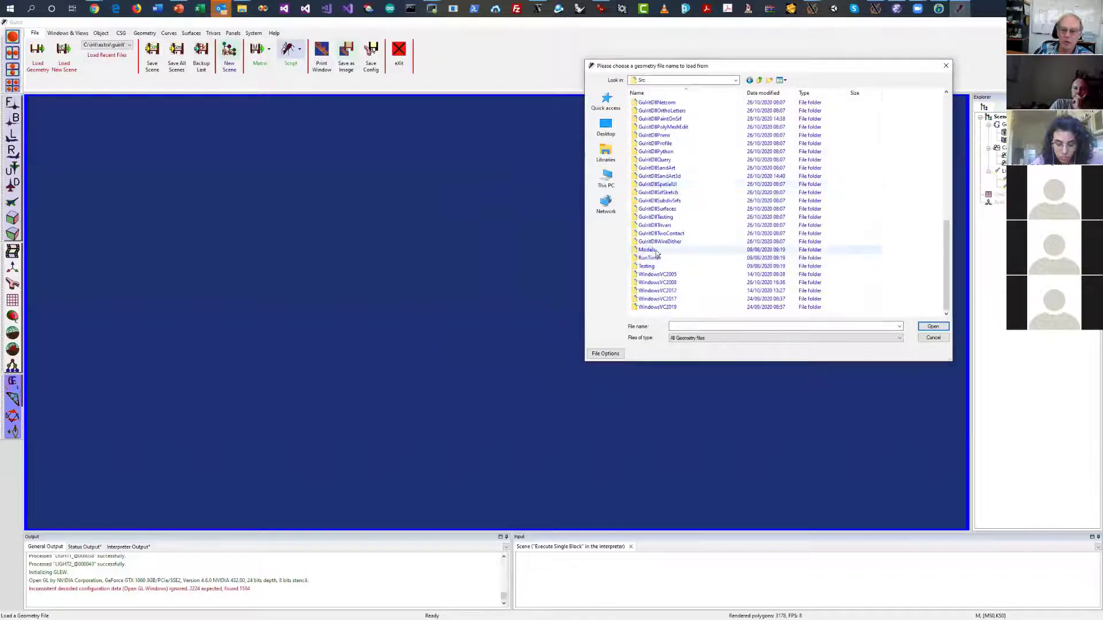
pyautogui.doubleClick(654, 251)
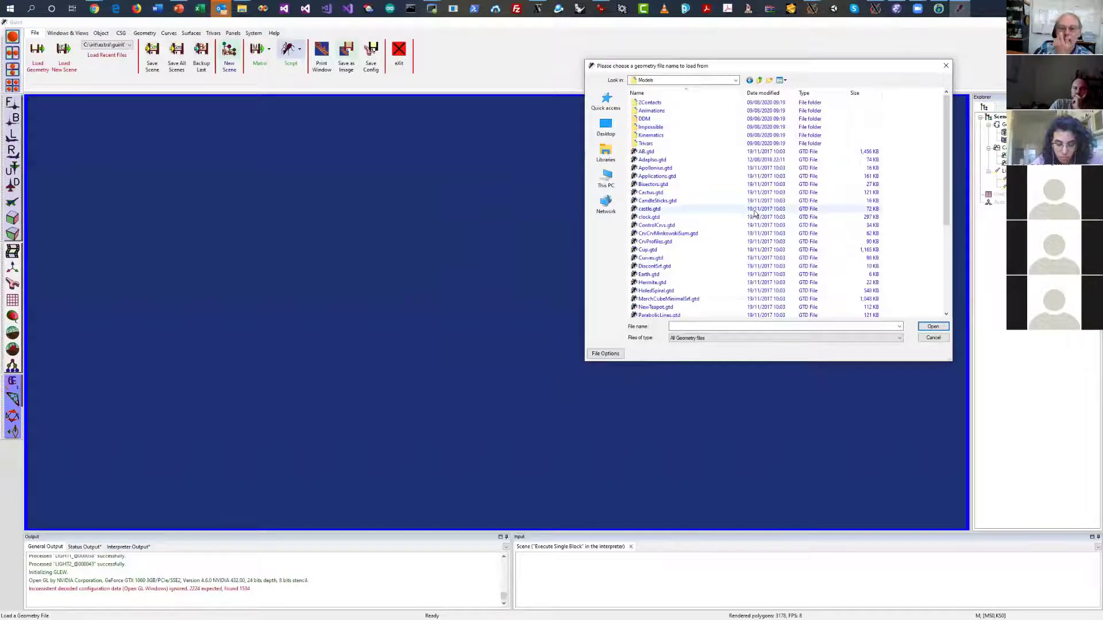
pyautogui.doubleClick(654, 135)
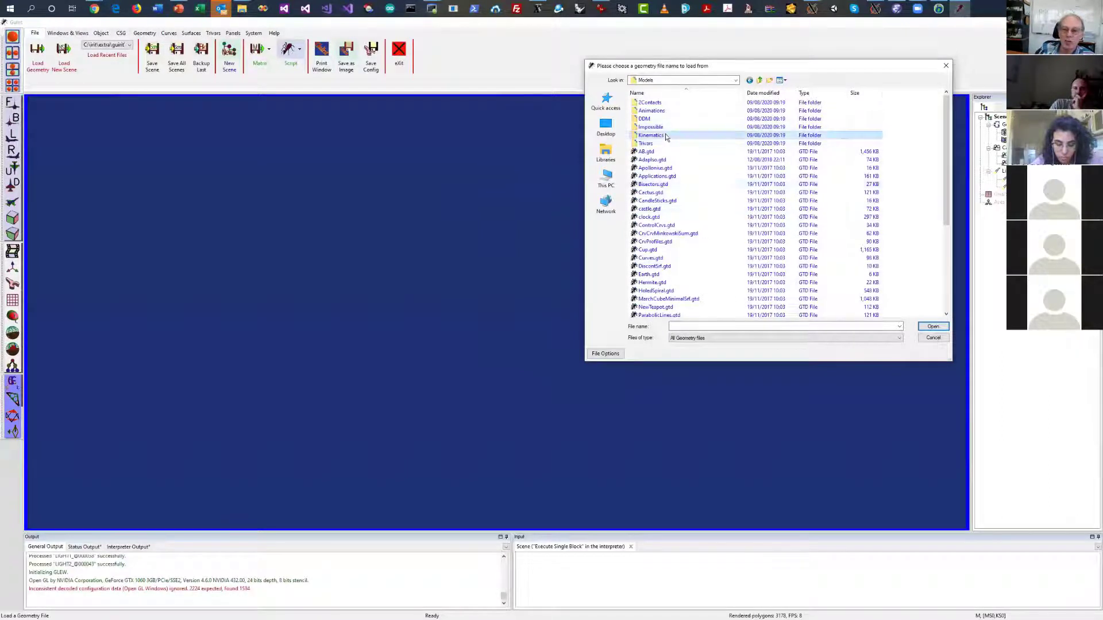
pyautogui.doubleClick(660, 141)
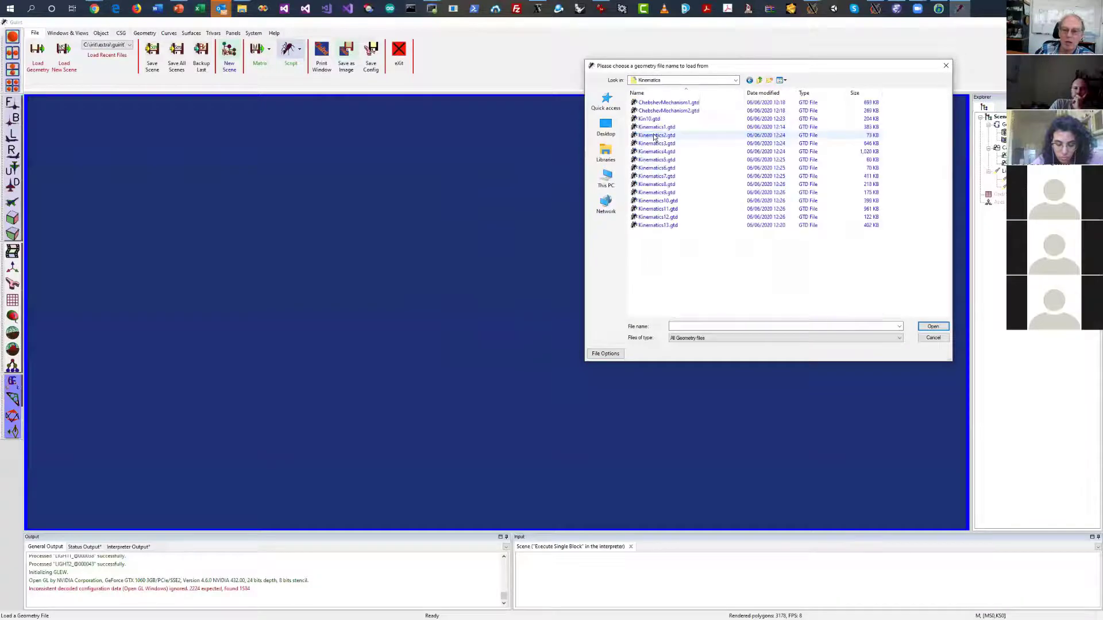
pyautogui.doubleClick(660, 134)
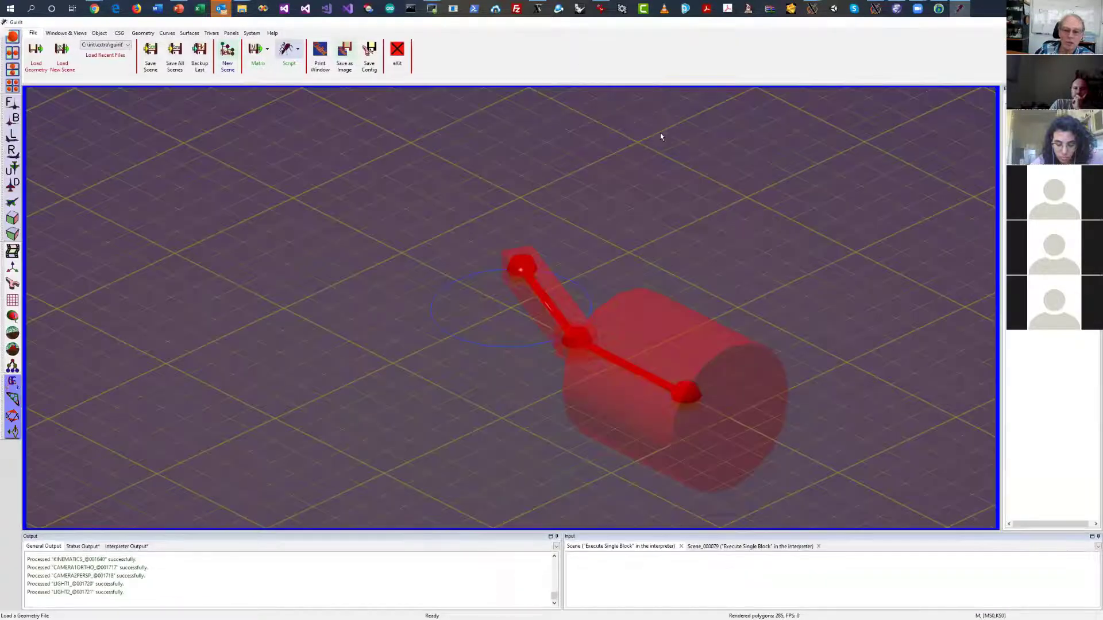
# Rotate the scene to show the piston mechanism and open the kinematics object's simulation settings, widening the area that shows them
pyautogui.moveTo(774, 217); pyautogui.dragTo(969, 166)
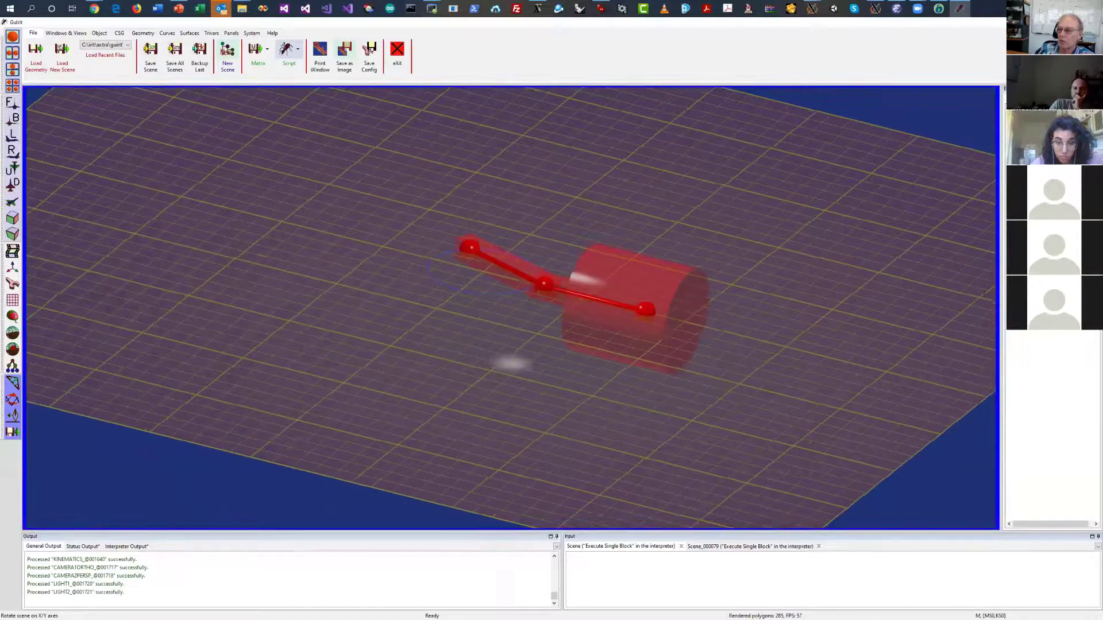
pyautogui.rightClick(1028, 154)
pyautogui.moveTo(1025, 160)
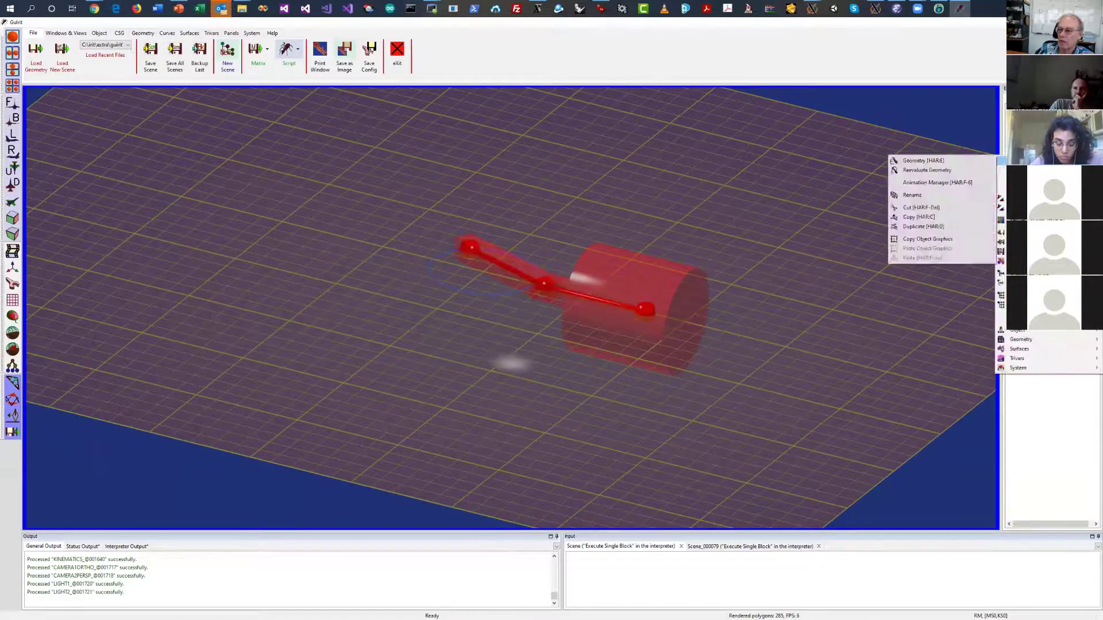
pyautogui.click(972, 170)
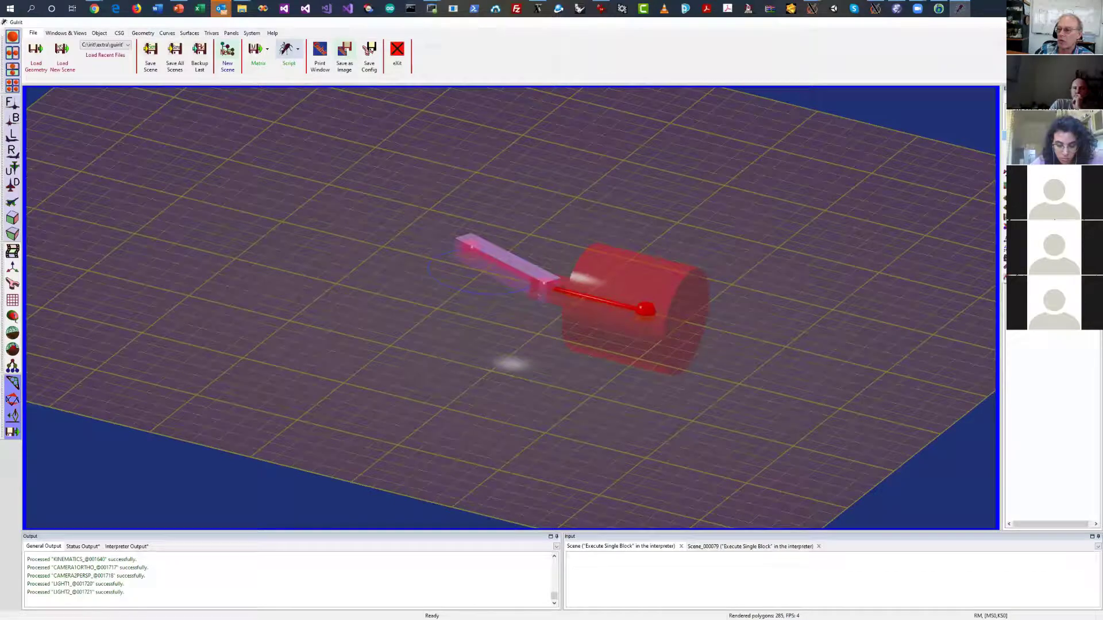
pyautogui.rightClick(1003, 132)
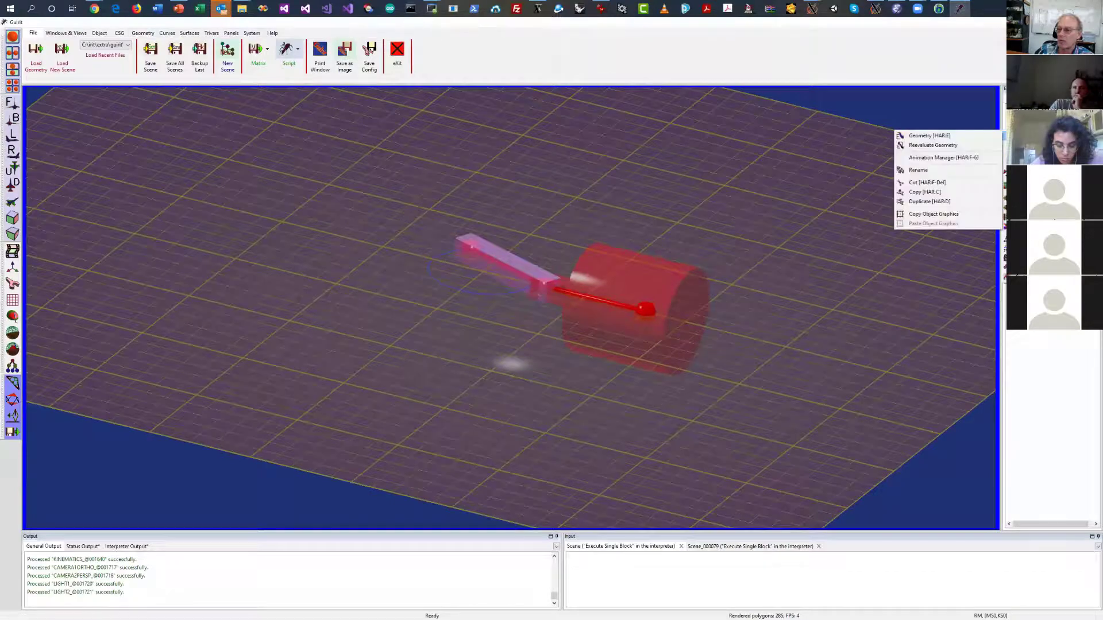
pyautogui.click(966, 136)
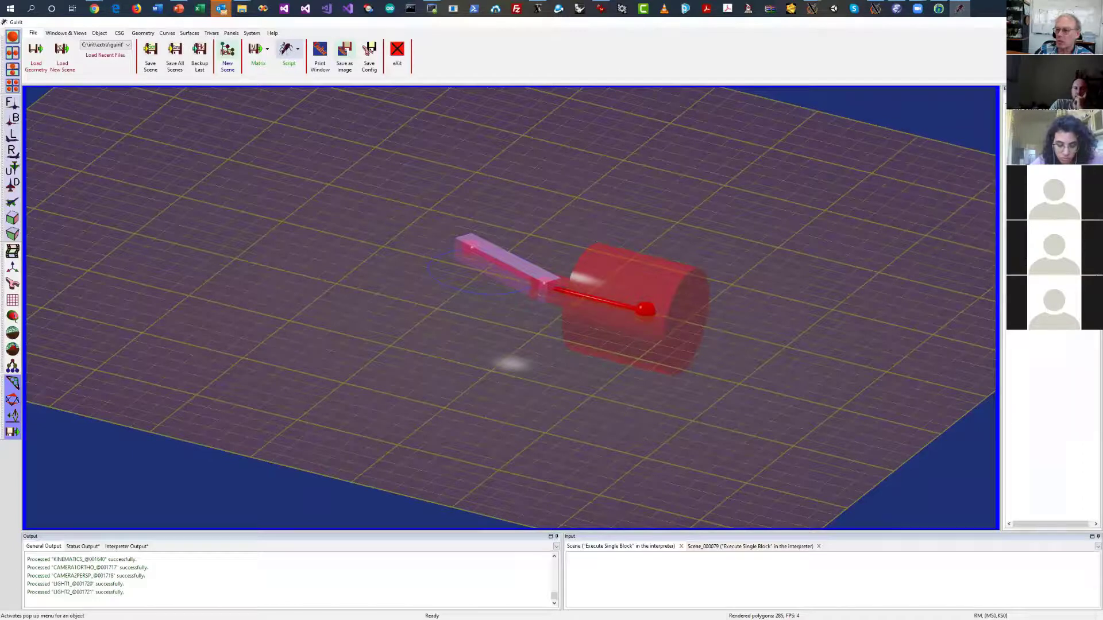
pyautogui.rightClick(1038, 155)
pyautogui.moveTo(1038, 160)
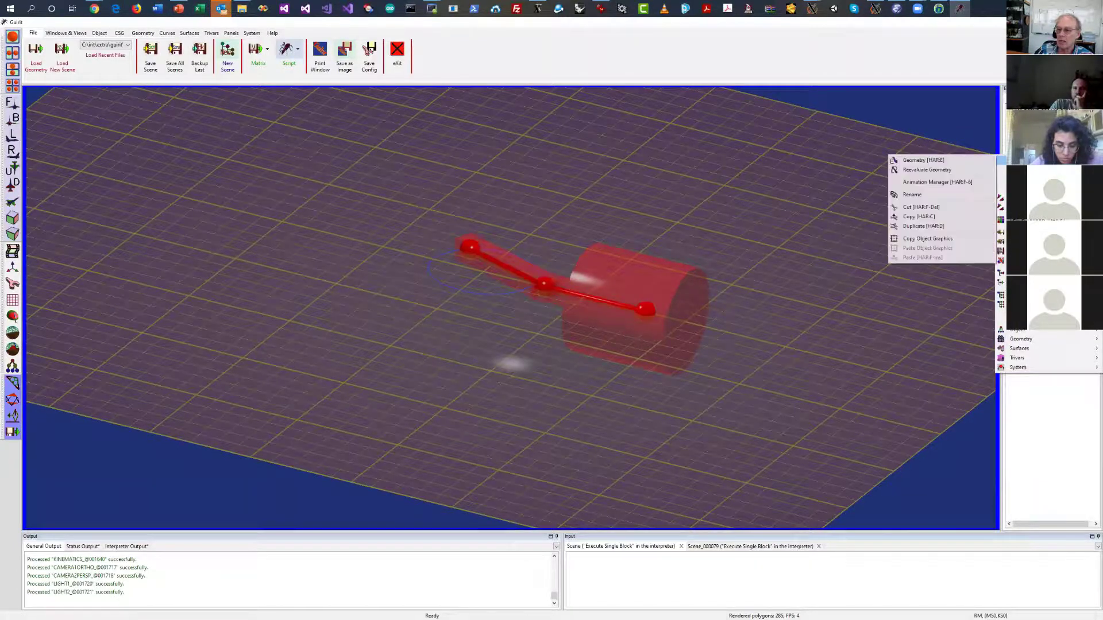
pyautogui.click(949, 160)
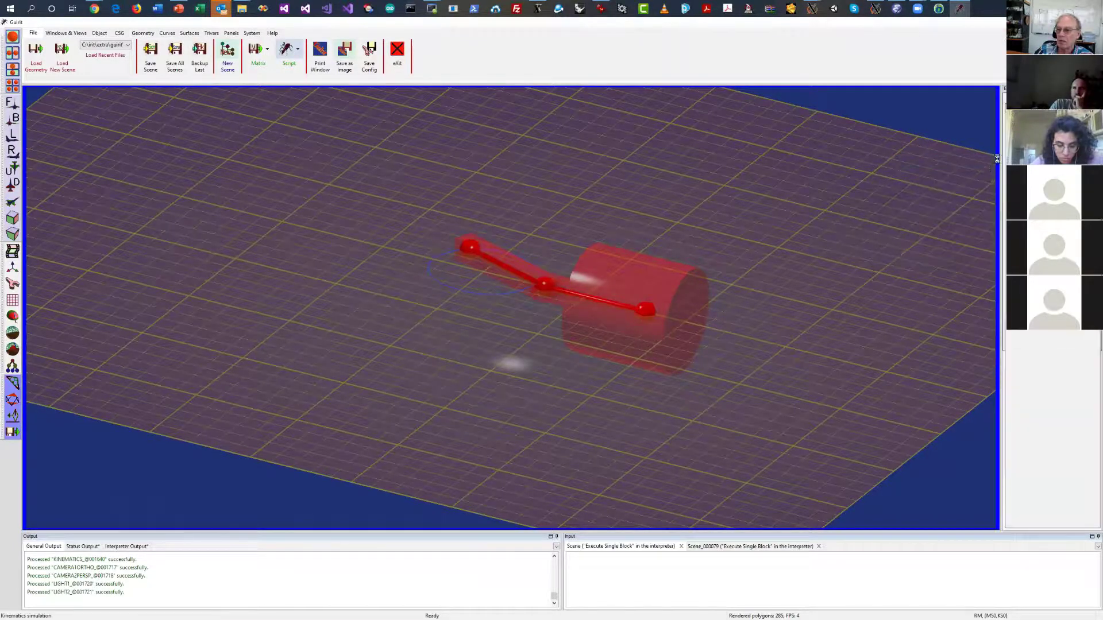
pyautogui.moveTo(1000, 158); pyautogui.dragTo(956, 163)
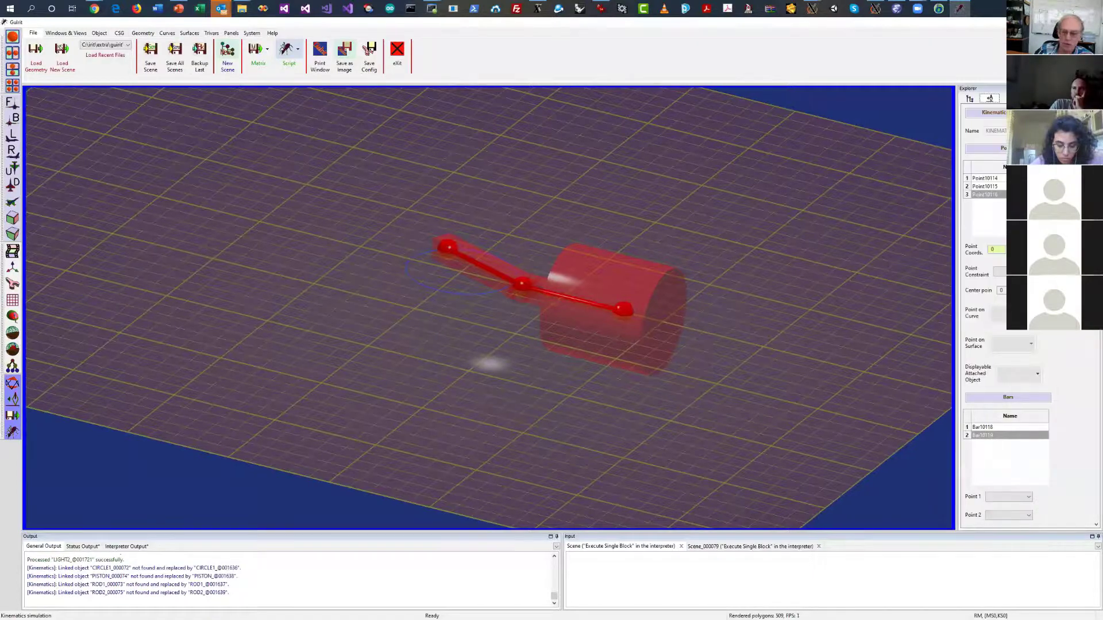
# Solve the piston mechanism and animate it through its solution points with the cyclic display set to Global Cyclic, accepting the simulation
pyautogui.scroll(-5, 1015, 409)
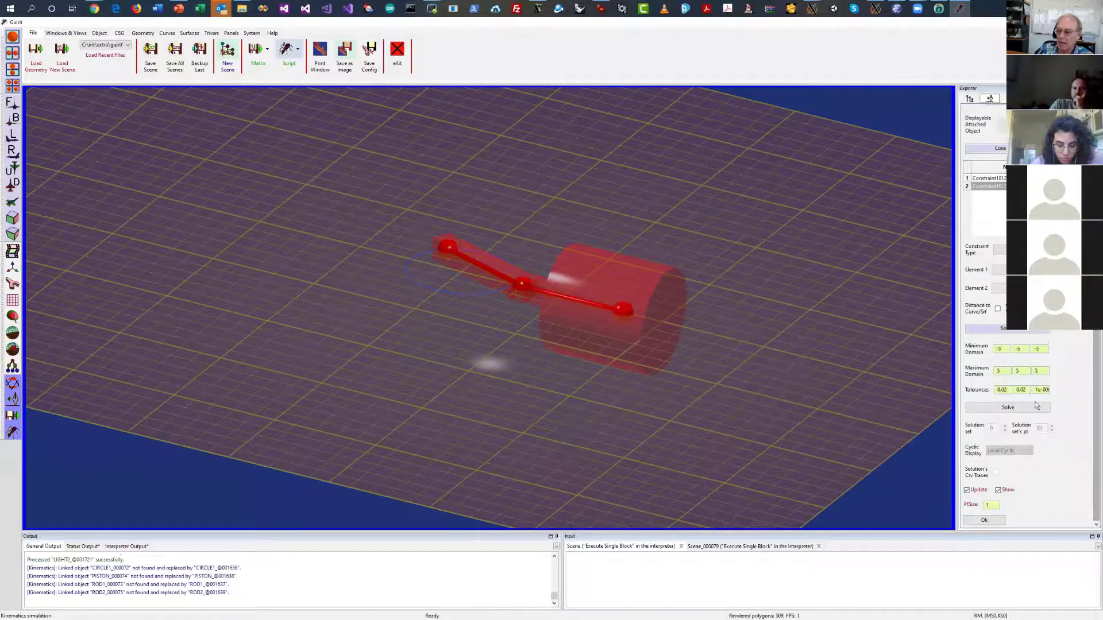
pyautogui.click(1009, 407)
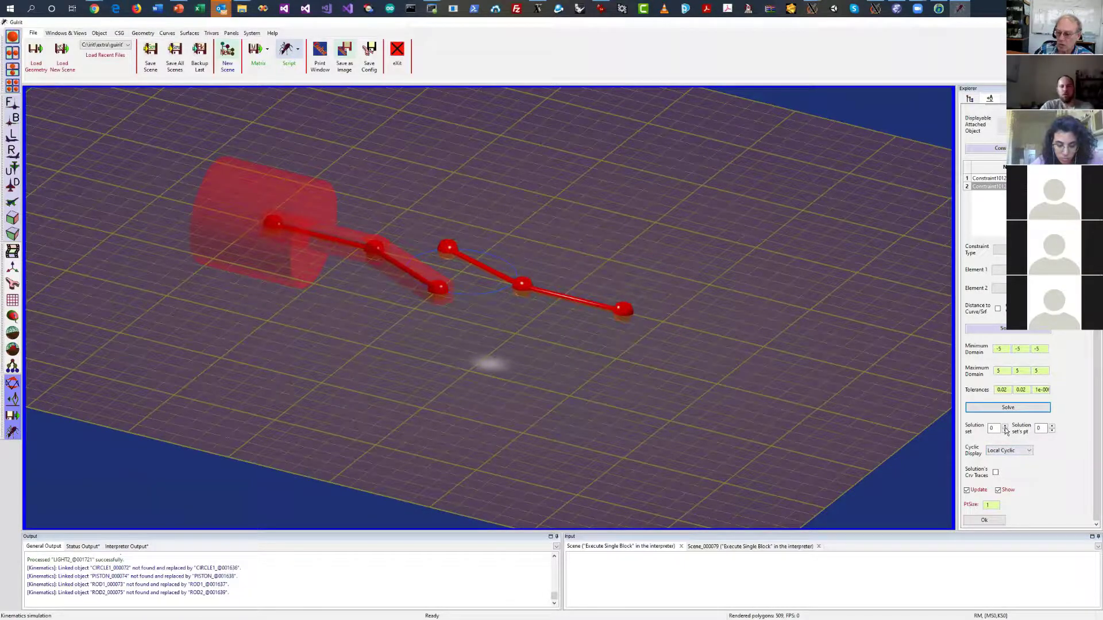
pyautogui.click(1009, 450)
pyautogui.click(1005, 466)
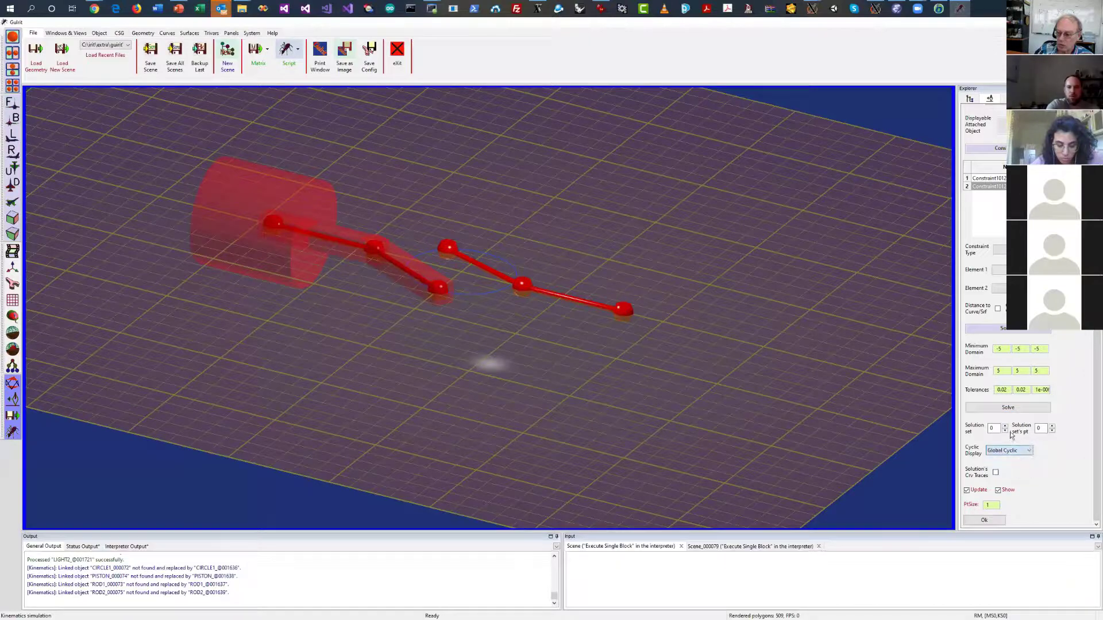
pyautogui.click(1052, 426)
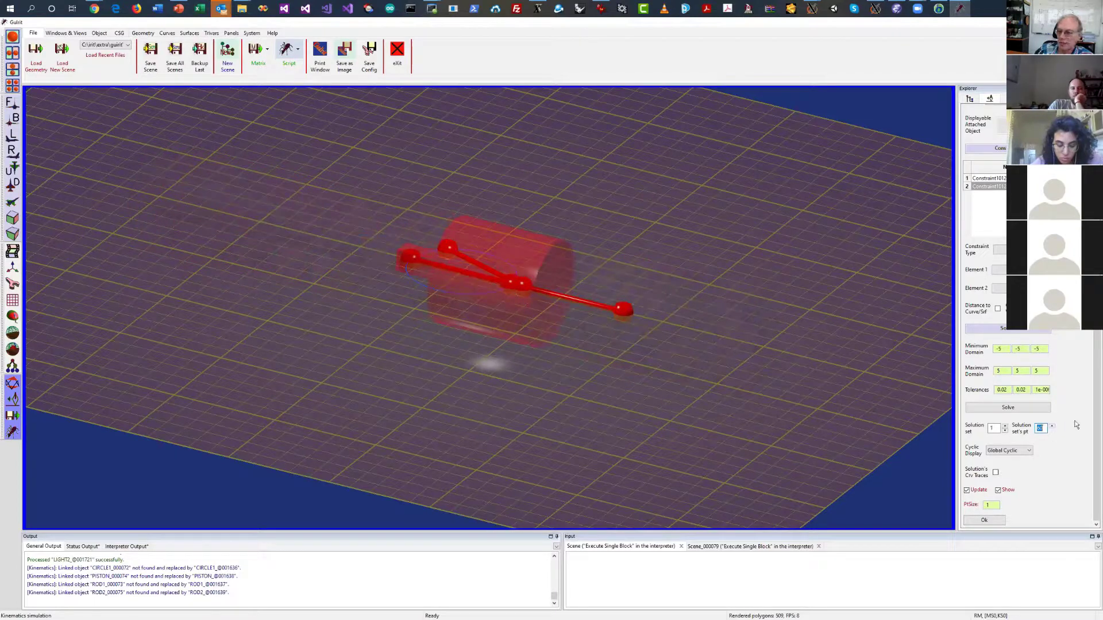
pyautogui.click(985, 520)
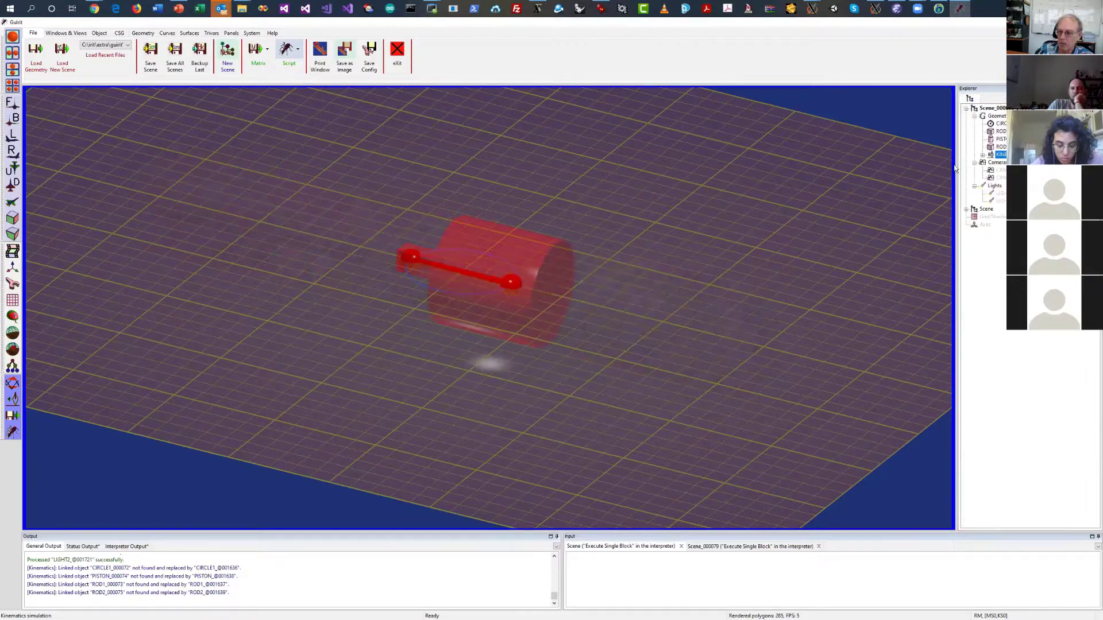